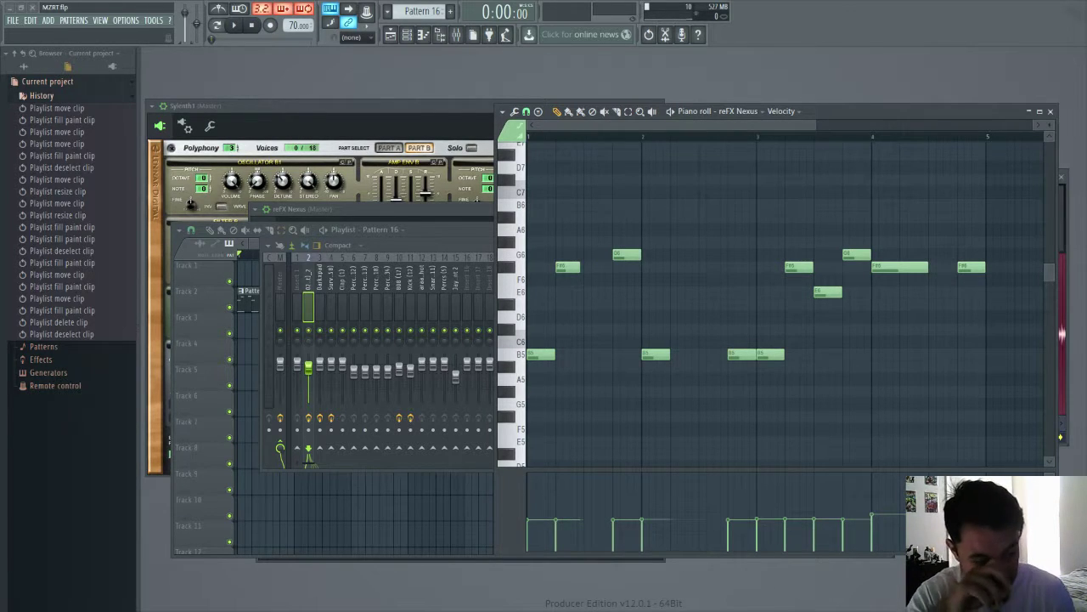
- Bring up the playlist maximized and show the full list of sample folders in the browser
key(j)
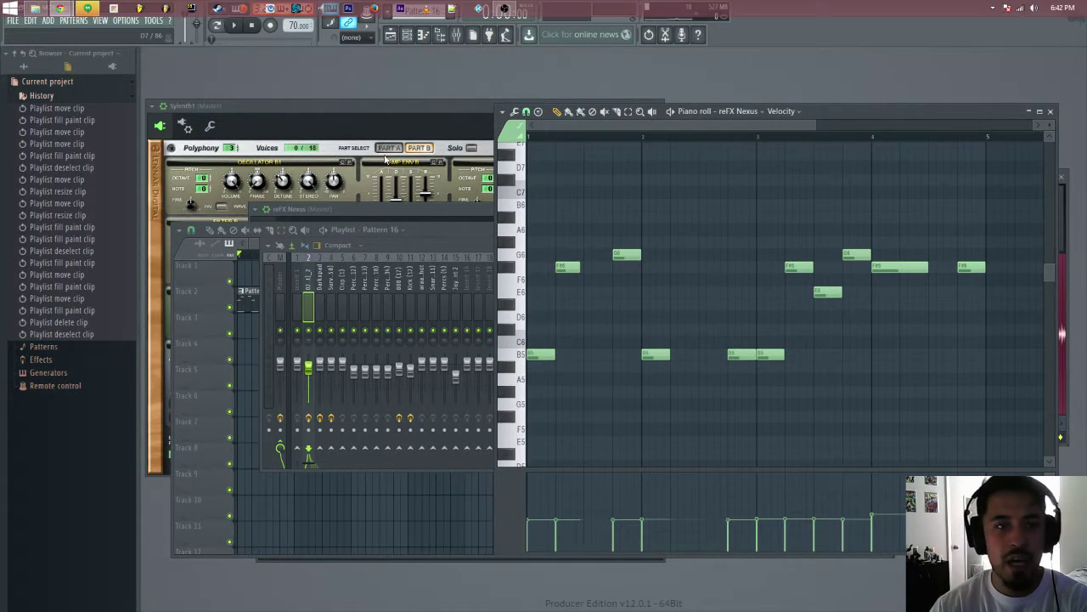
scroll(776, 304, up, 2)
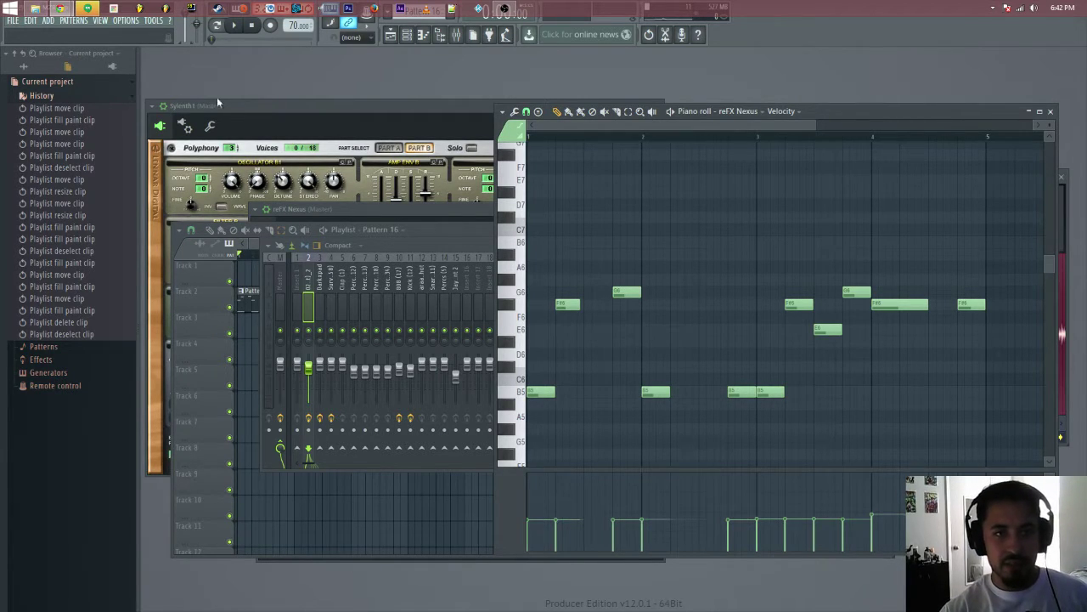
click(407, 36)
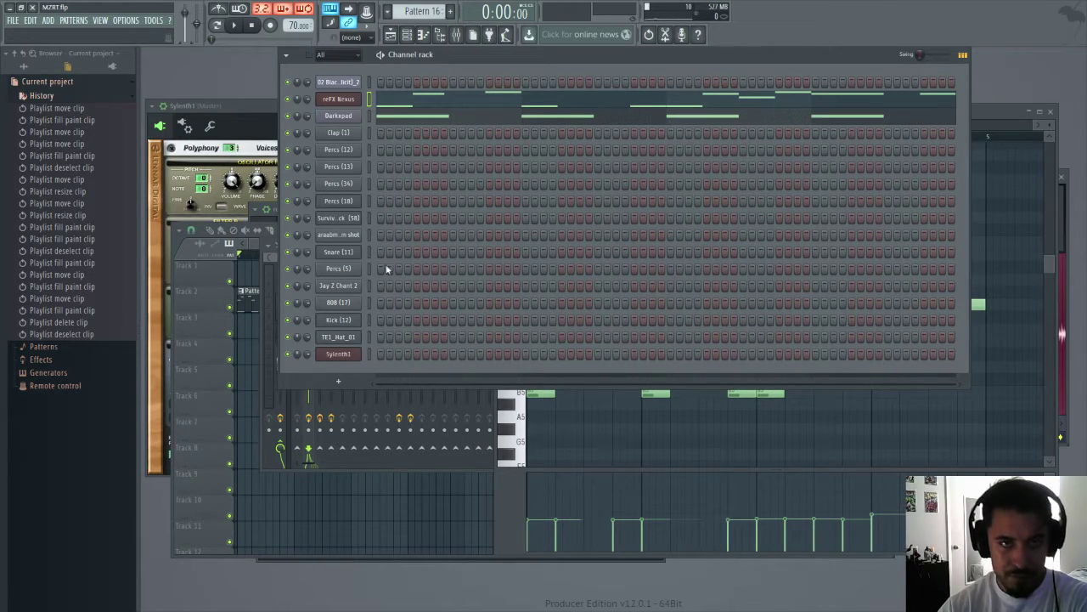
click(391, 34)
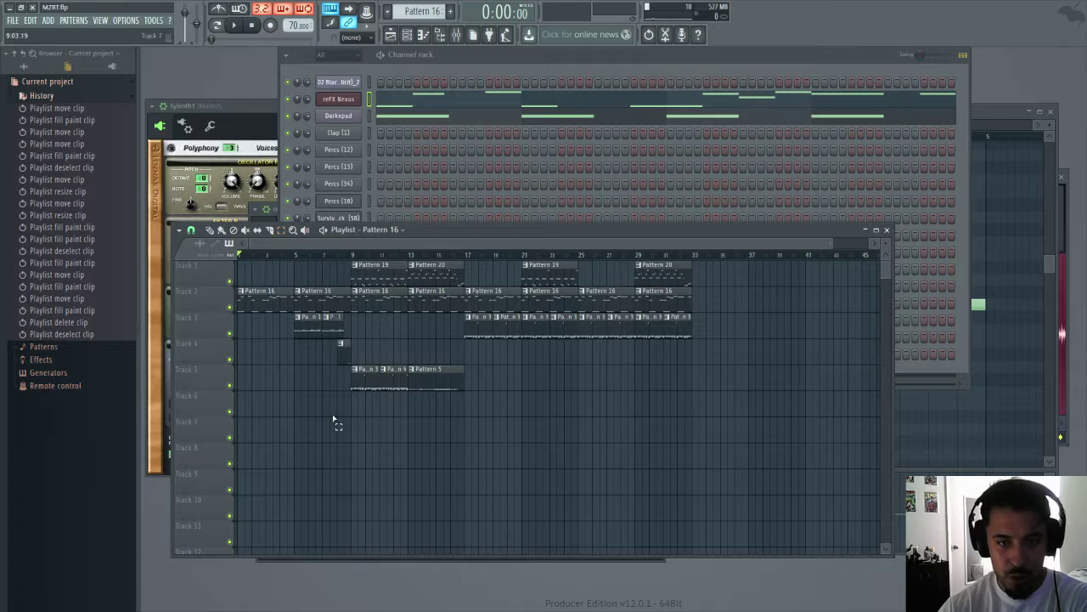
double_click(489, 229)
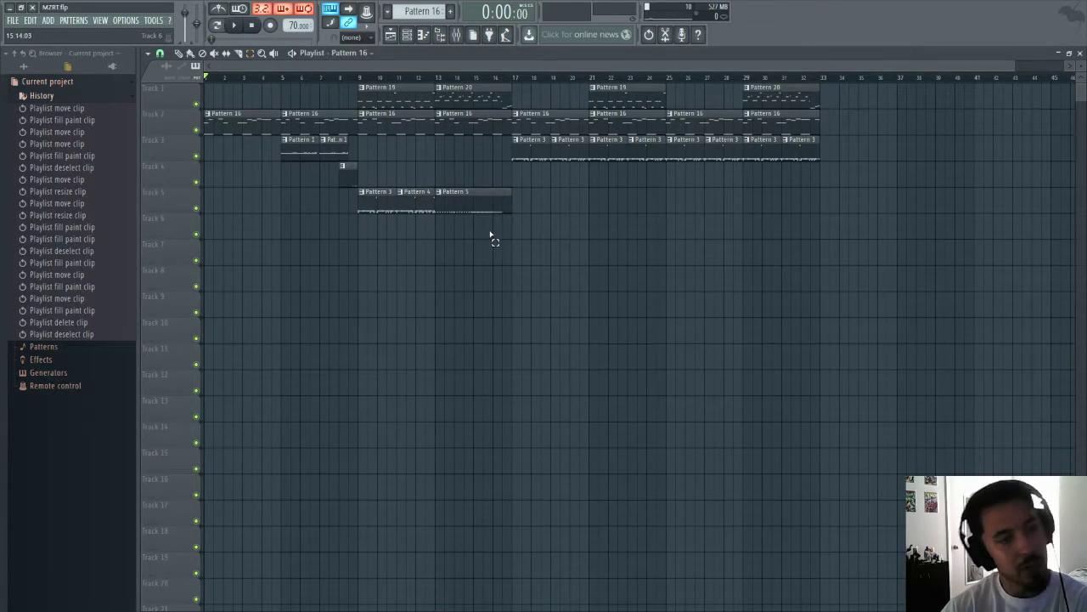
click(24, 66)
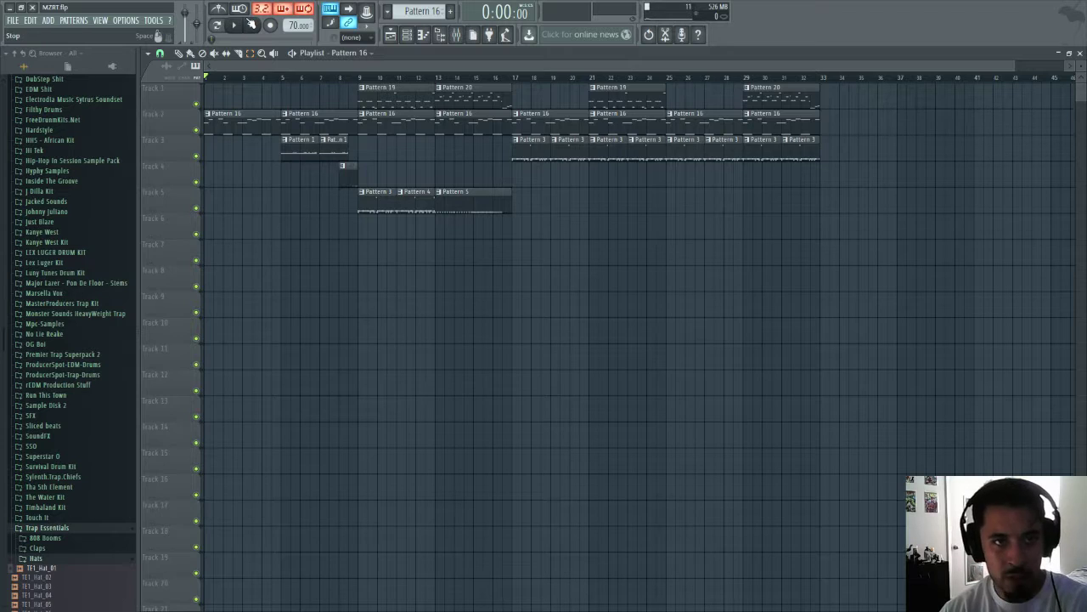
- Play the whole arrangement from the start to listen through it
key(space)
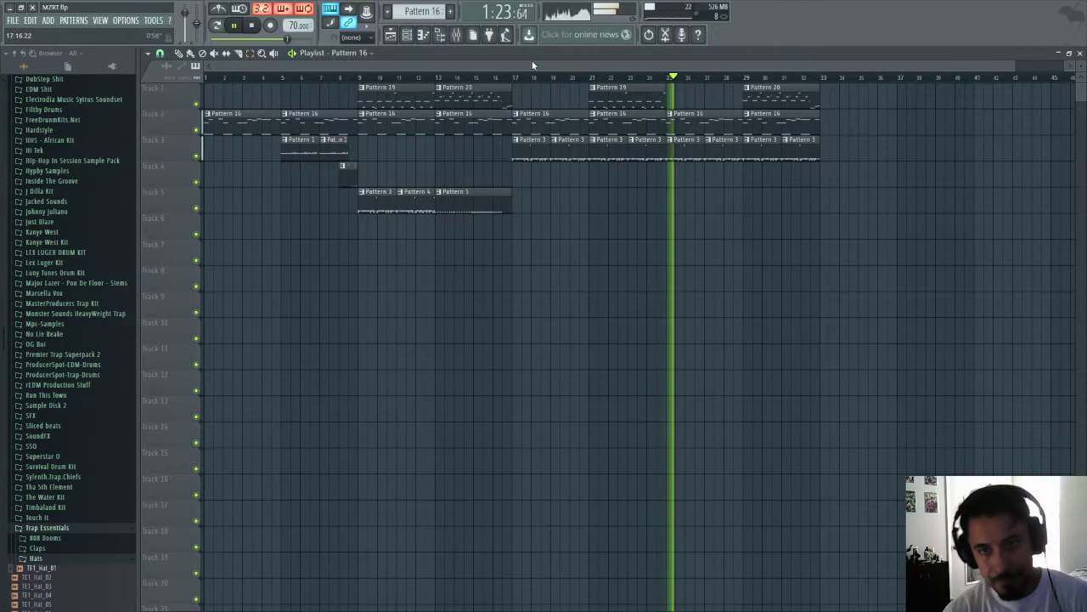
key(space)
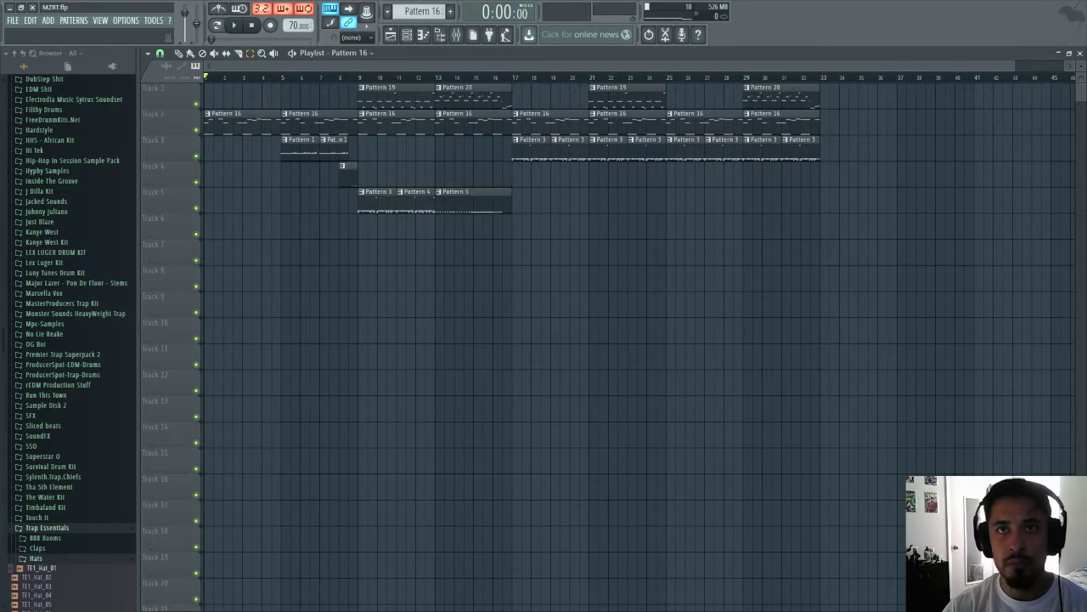
- Make the Pattern 3 clip at bar 17 on Track 3 unique and delete the Pattern 3 clips that follow it
scroll(612, 339, down, 1)
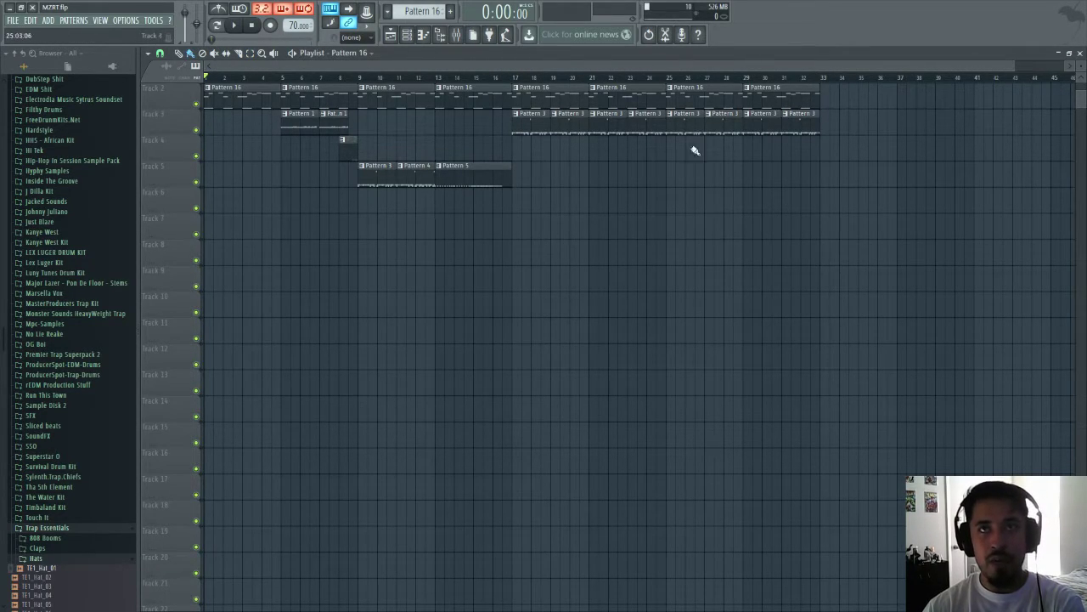
click(514, 77)
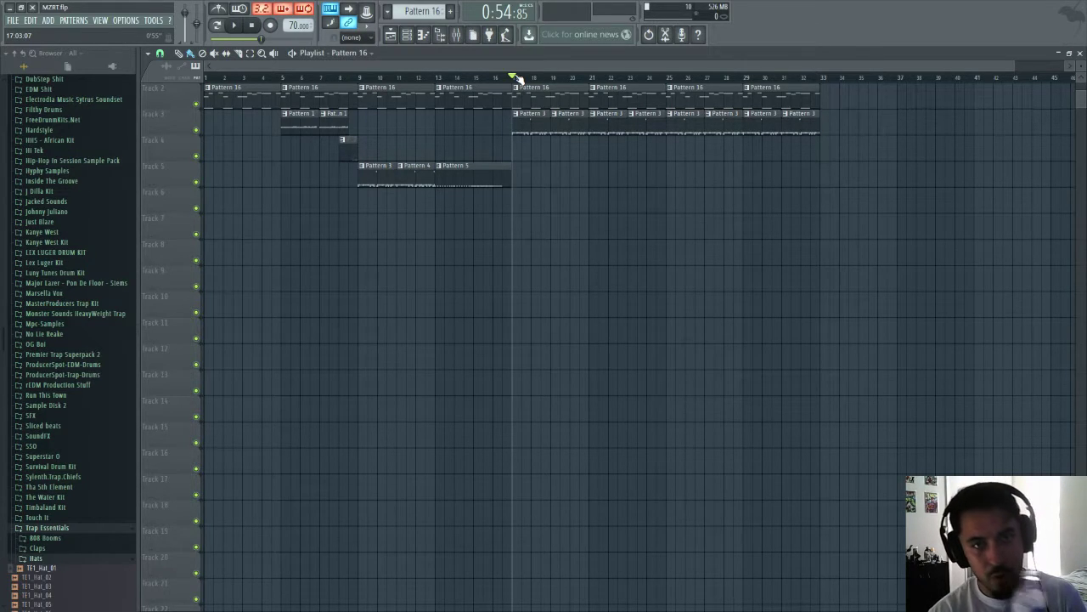
click(520, 122)
click(543, 176)
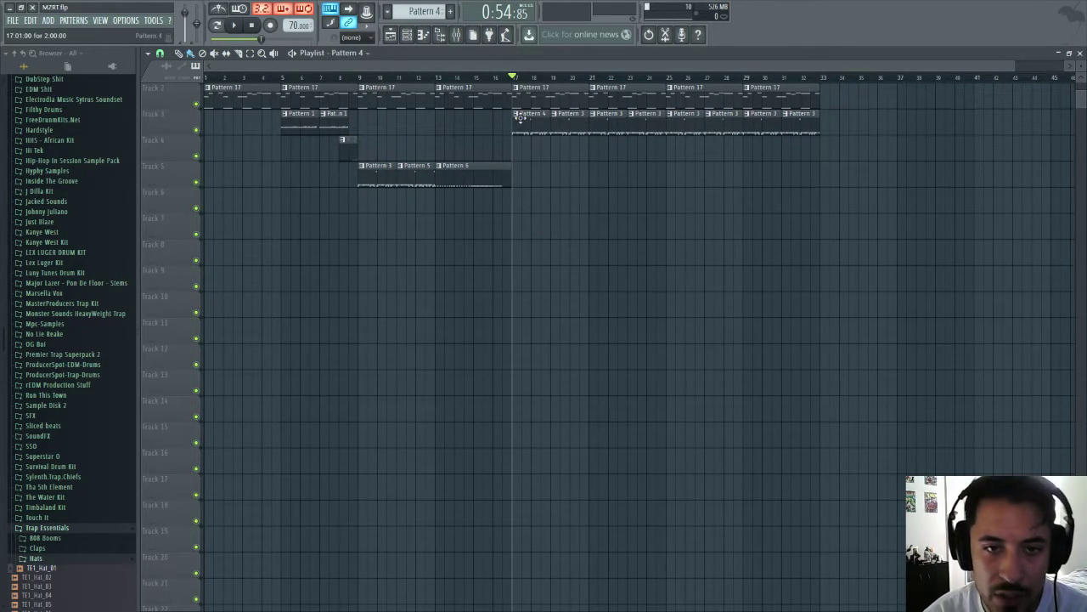
click(517, 116)
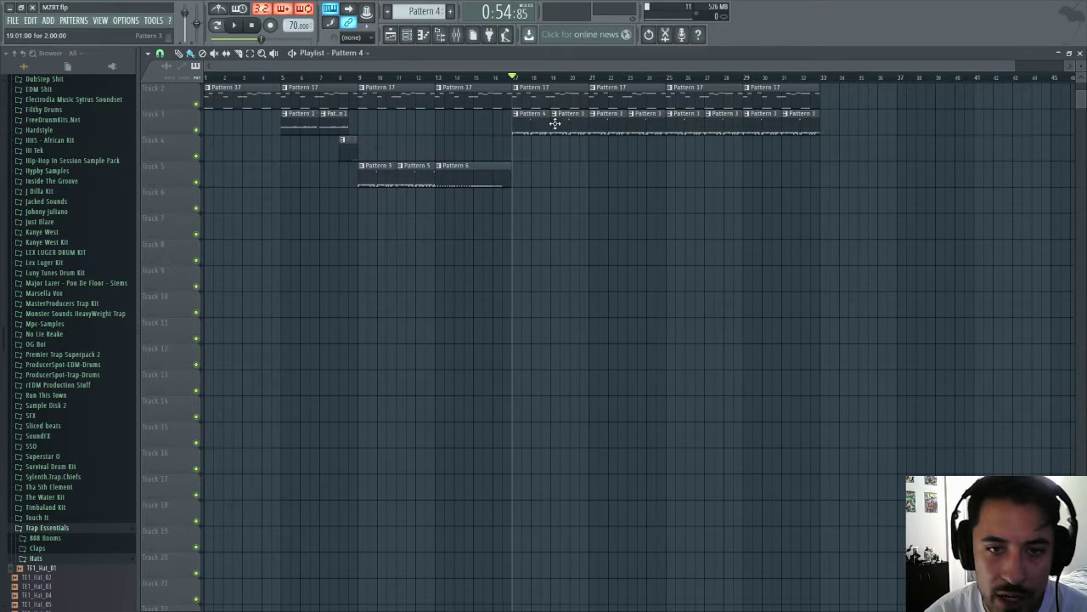
right_click(575, 122)
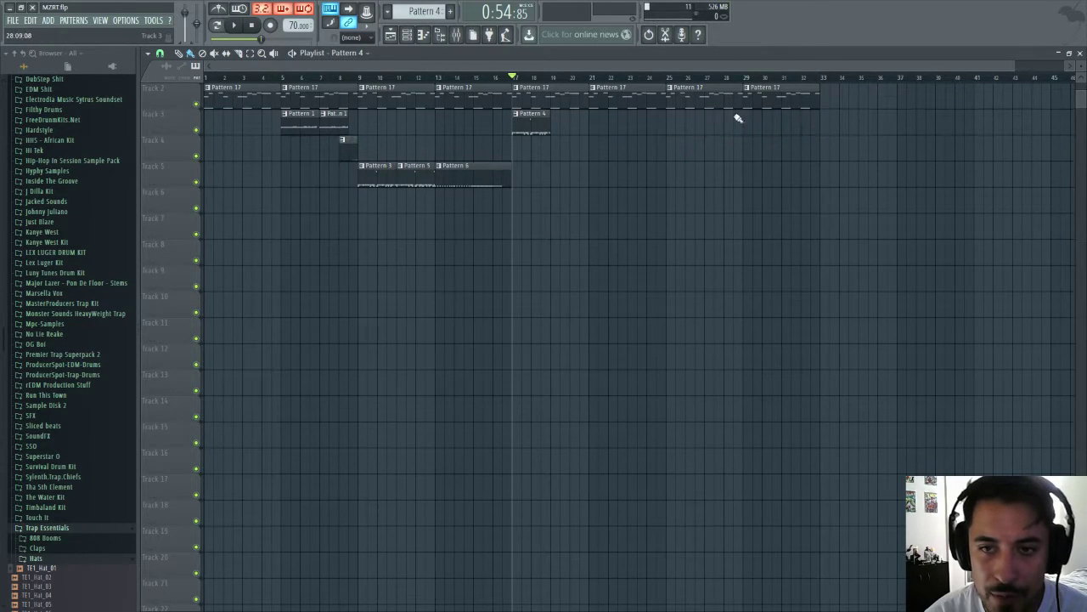
- Open the TE1_Hat_01 notes of Pattern 4 in the piano roll and delete alternate hi-hat notes throughout bar 1
double_click(532, 122)
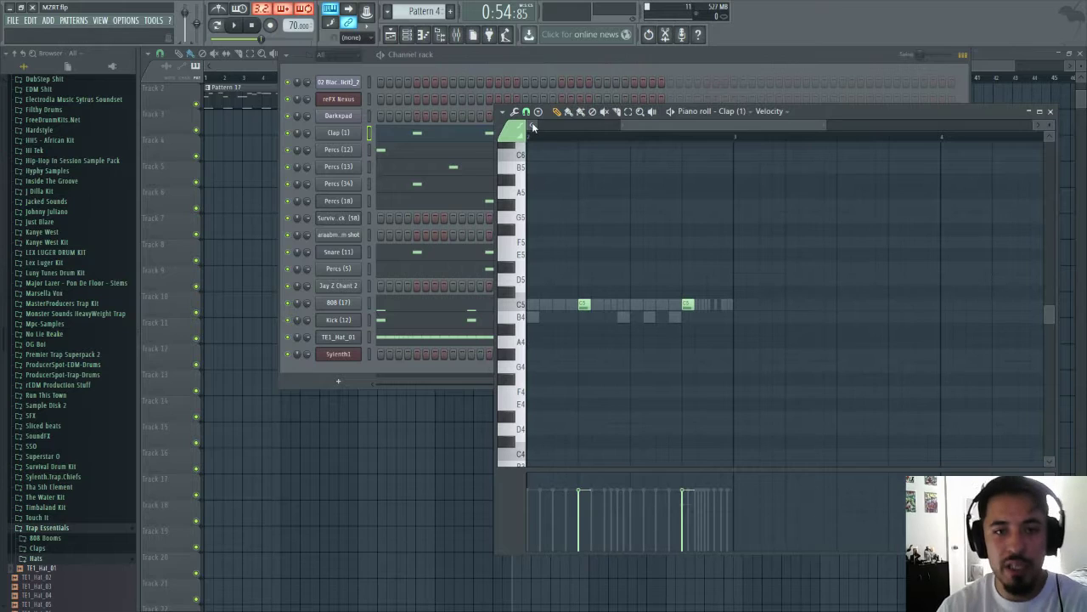
click(547, 55)
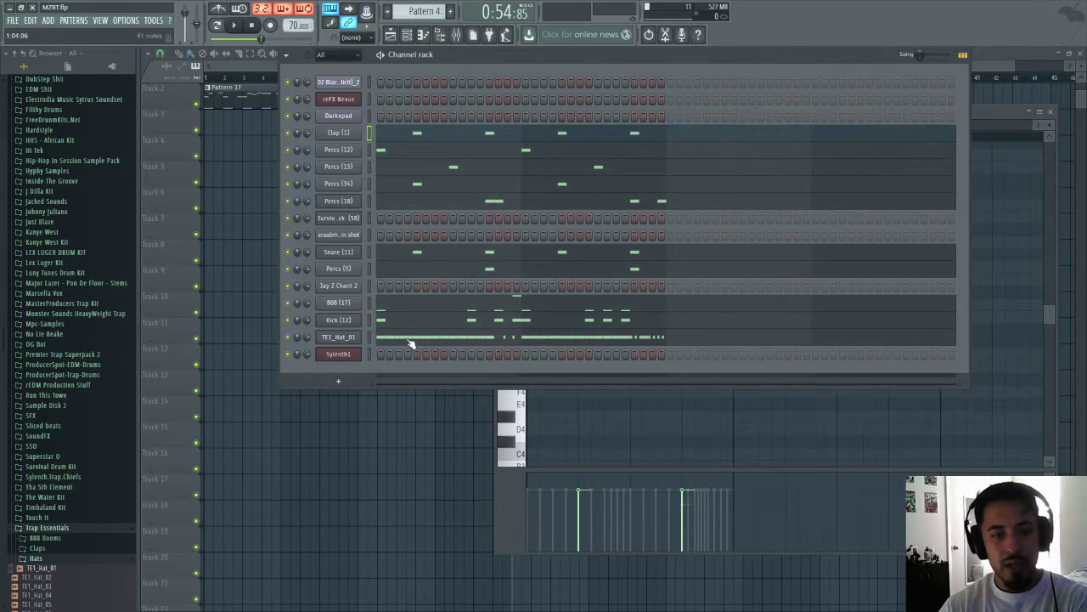
click(369, 338)
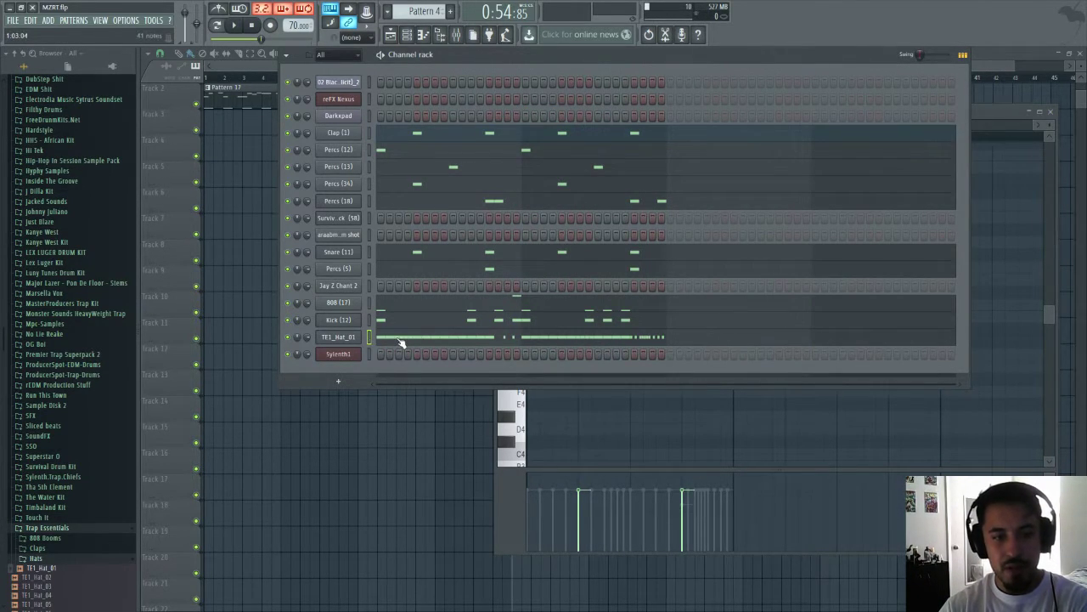
click(401, 340)
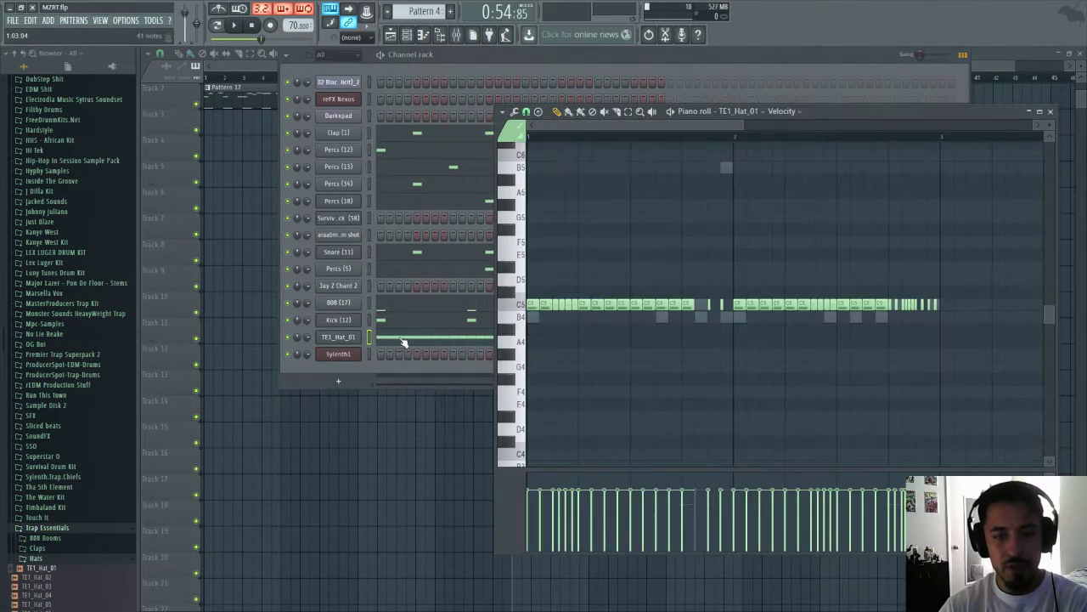
right_click(548, 306)
right_click(562, 305)
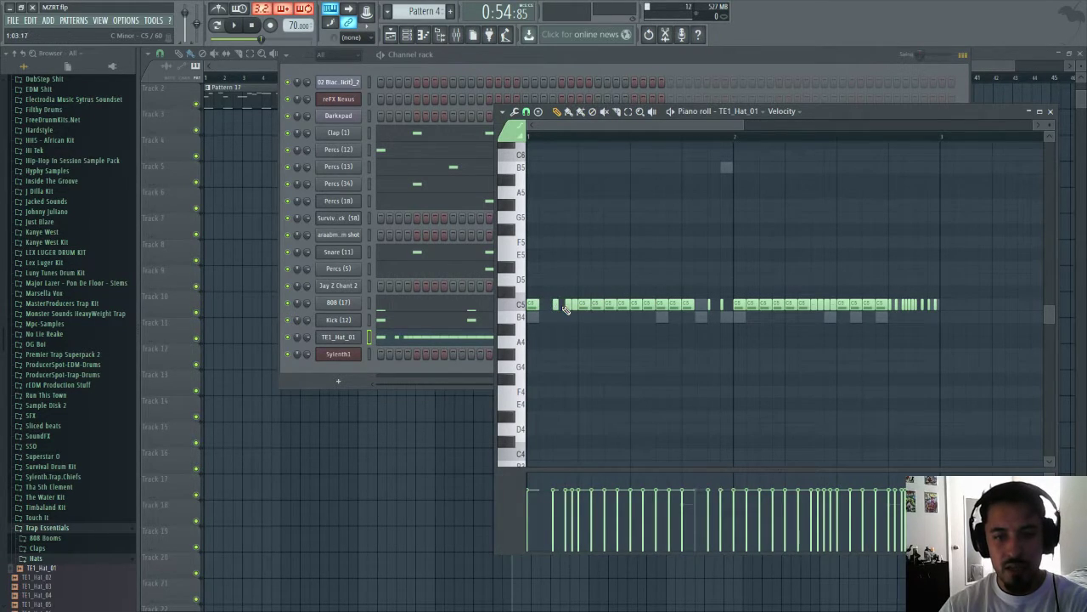
right_click(574, 304)
right_click(597, 304)
right_click(622, 304)
right_click(649, 305)
right_click(674, 305)
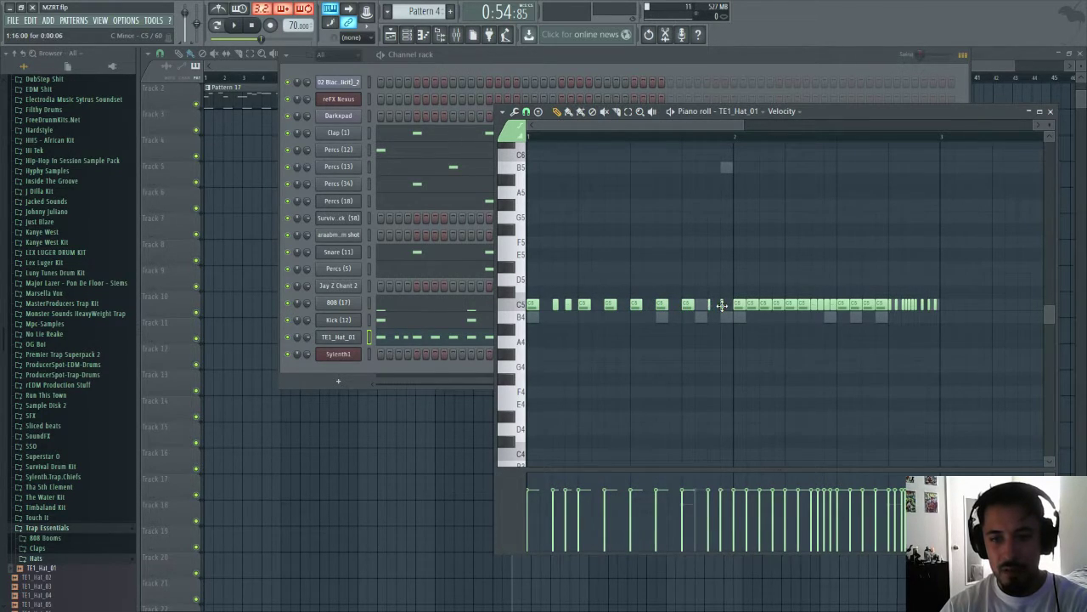
- Thin out the TE1_Hat_01 notes in bar 2 by deleting alternate hits before the closing hat roll
right_click(752, 304)
right_click(778, 305)
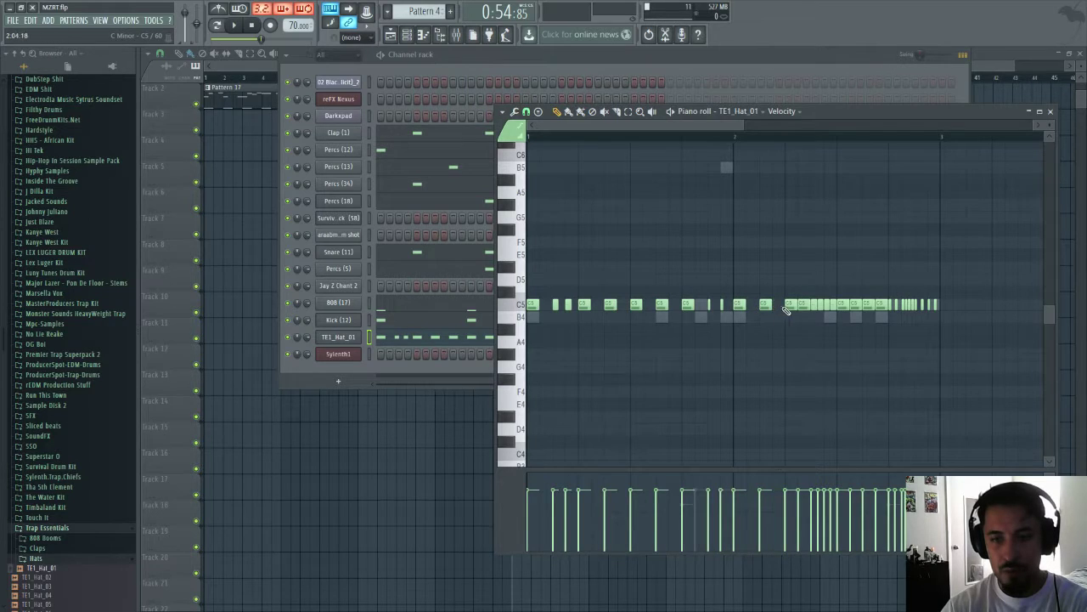
right_click(801, 305)
right_click(825, 306)
key(ctrl+z)
right_click(821, 306)
right_click(833, 305)
right_click(855, 305)
right_click(881, 305)
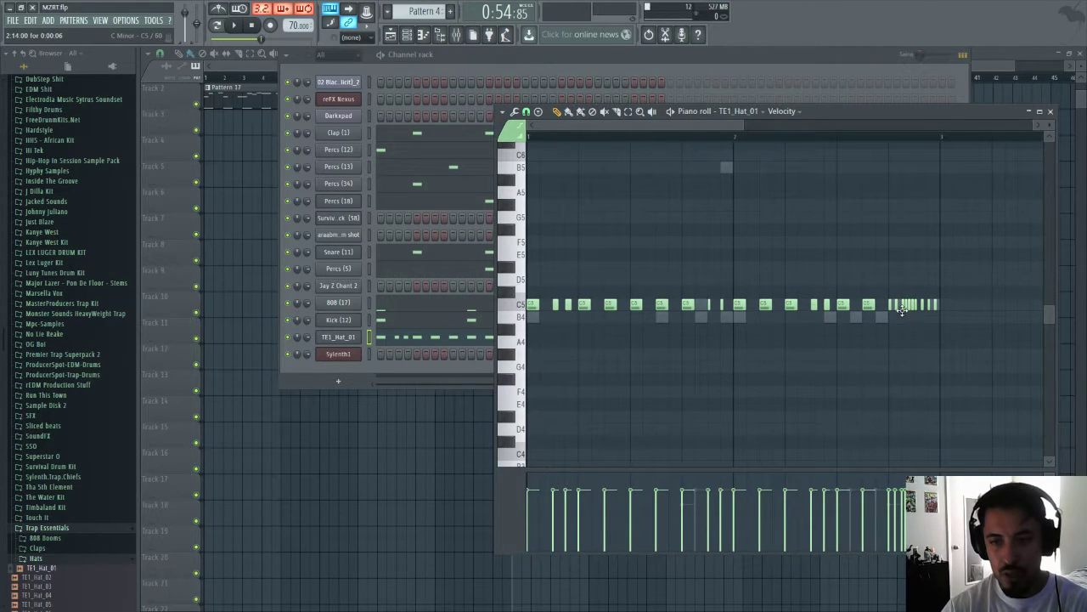
- Play Pattern 4 from the channel rack to check the drums with the thinned hi-hats
click(613, 49)
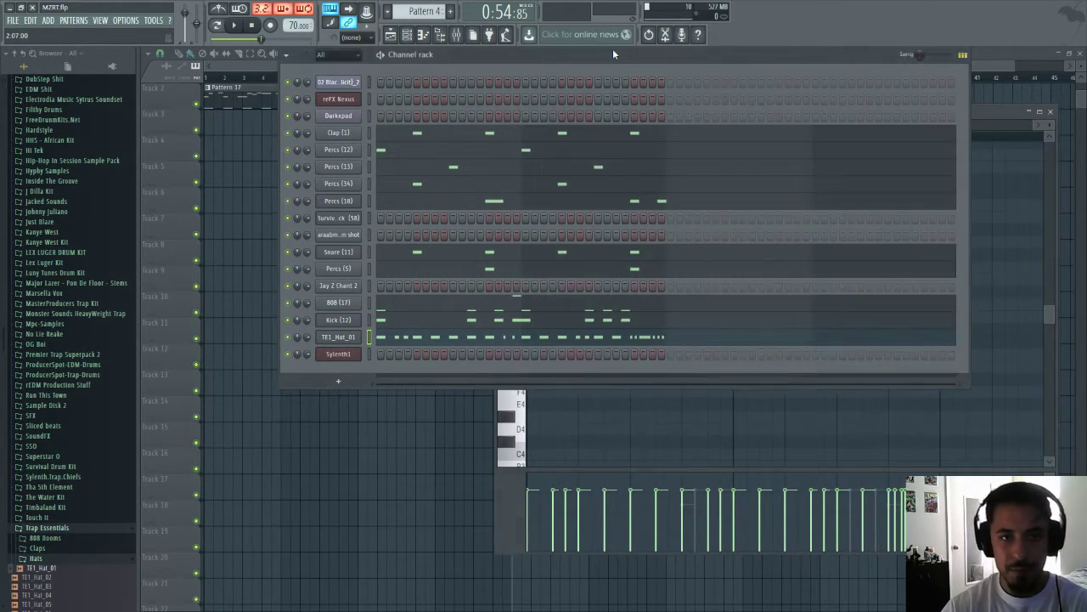
click(234, 25)
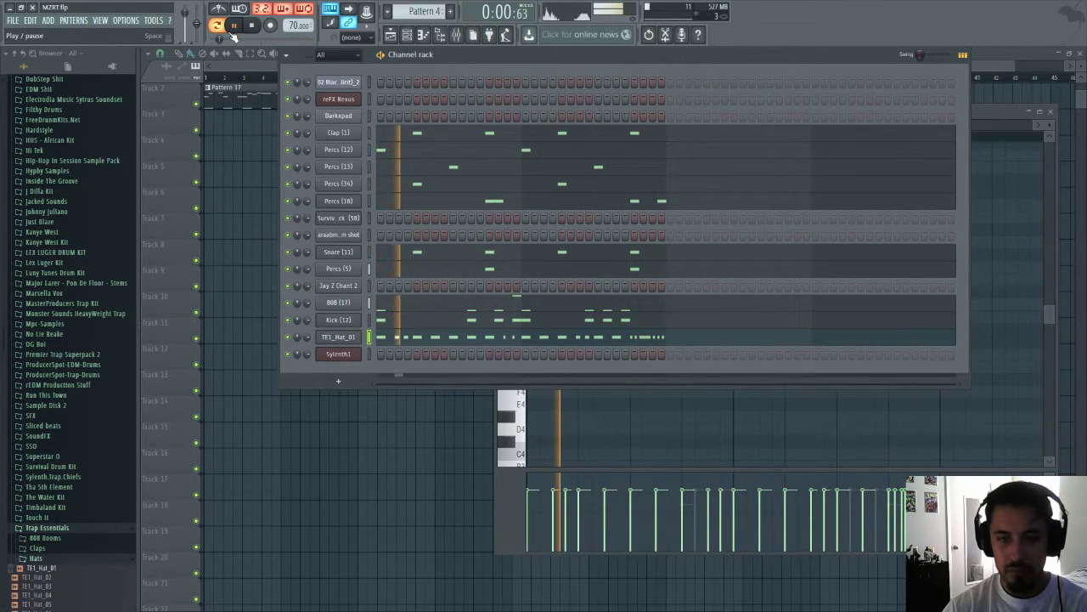
key(space)
click(257, 67)
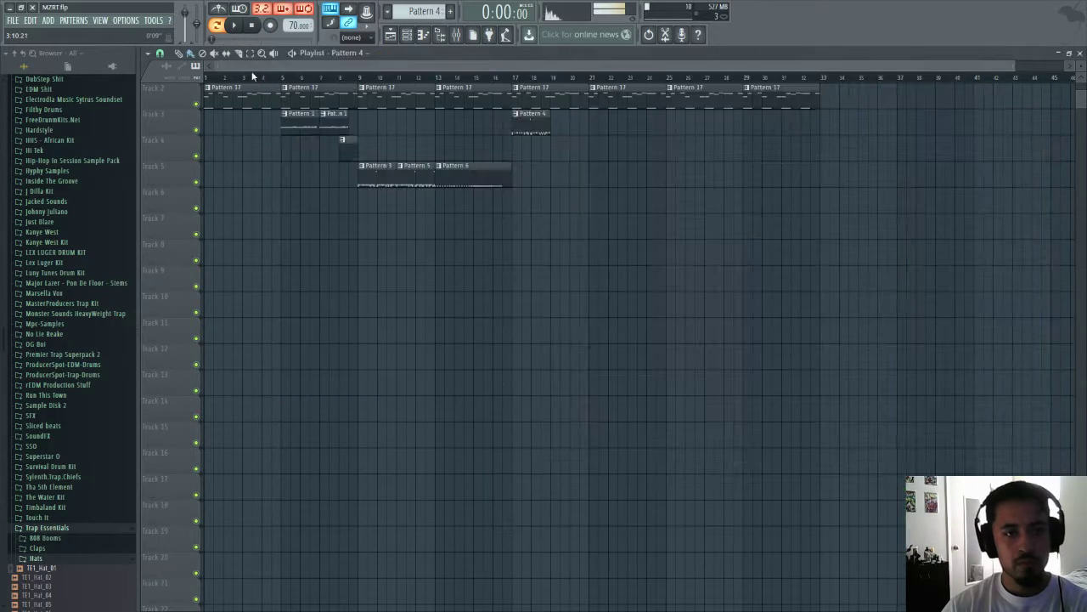
click(526, 114)
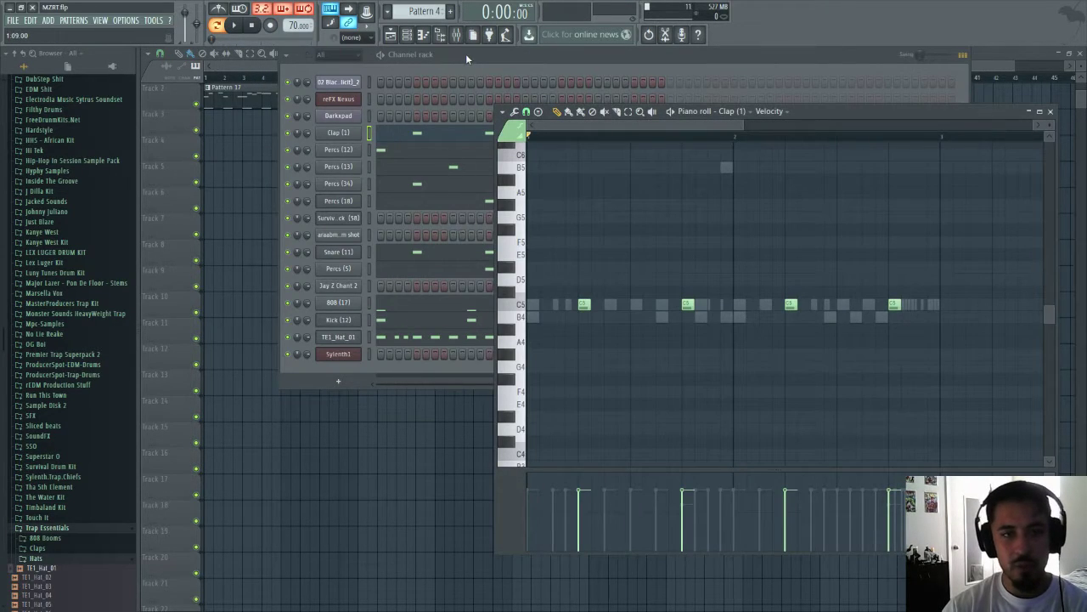
click(470, 196)
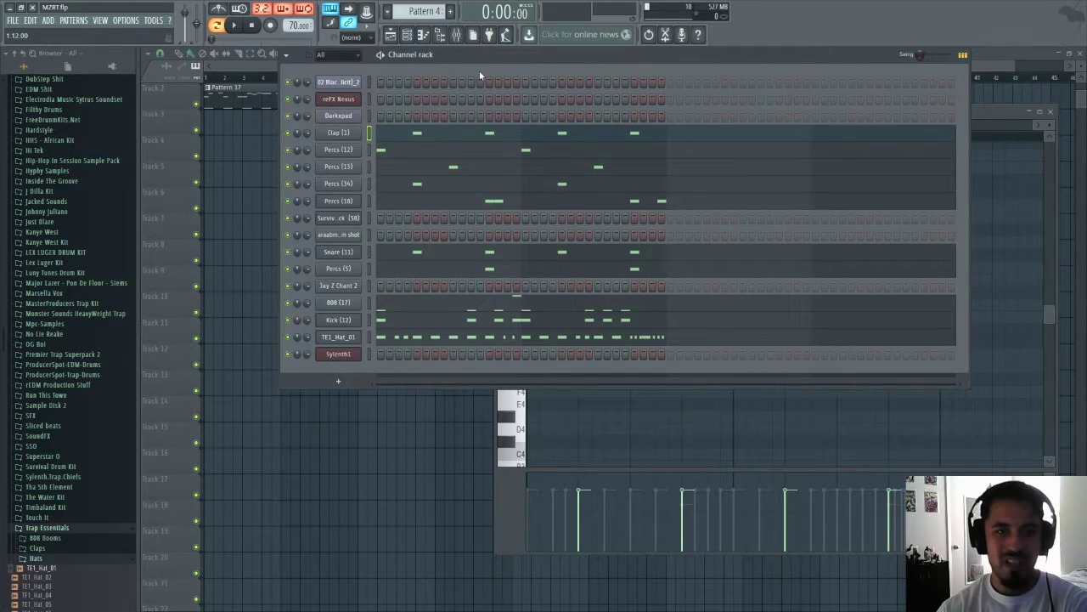
click(233, 25)
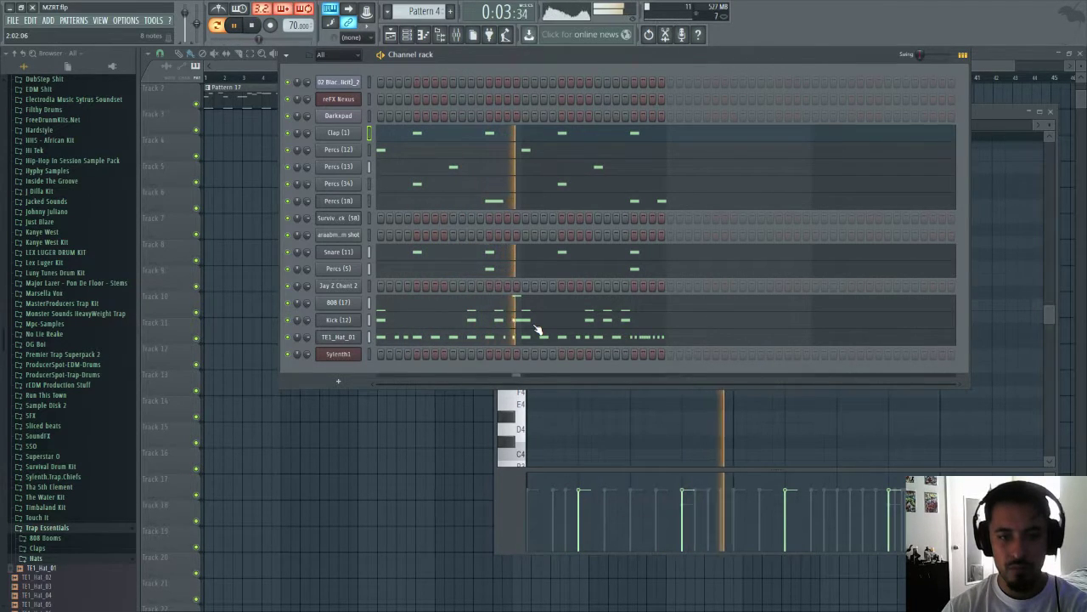
key(space)
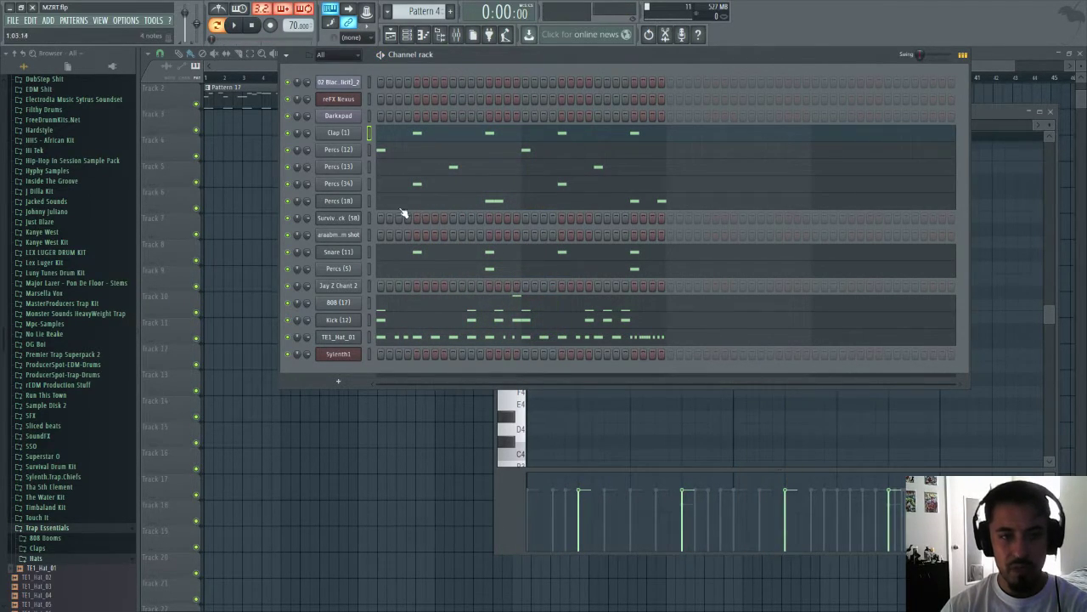
- Mute several Percs channels in the channel rack and play the drum pattern without them
click(278, 170)
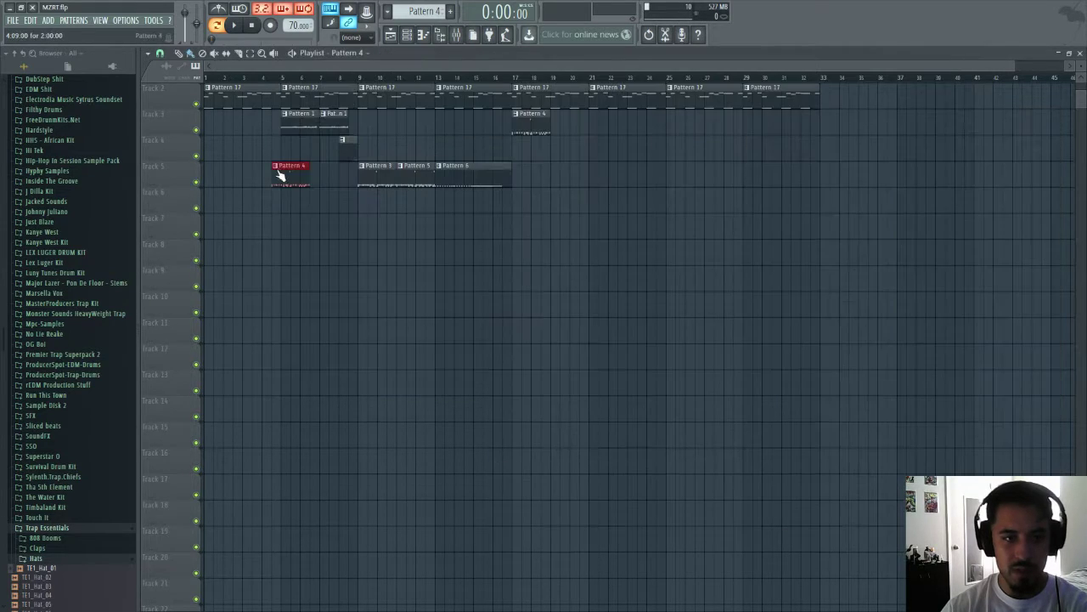
click(407, 34)
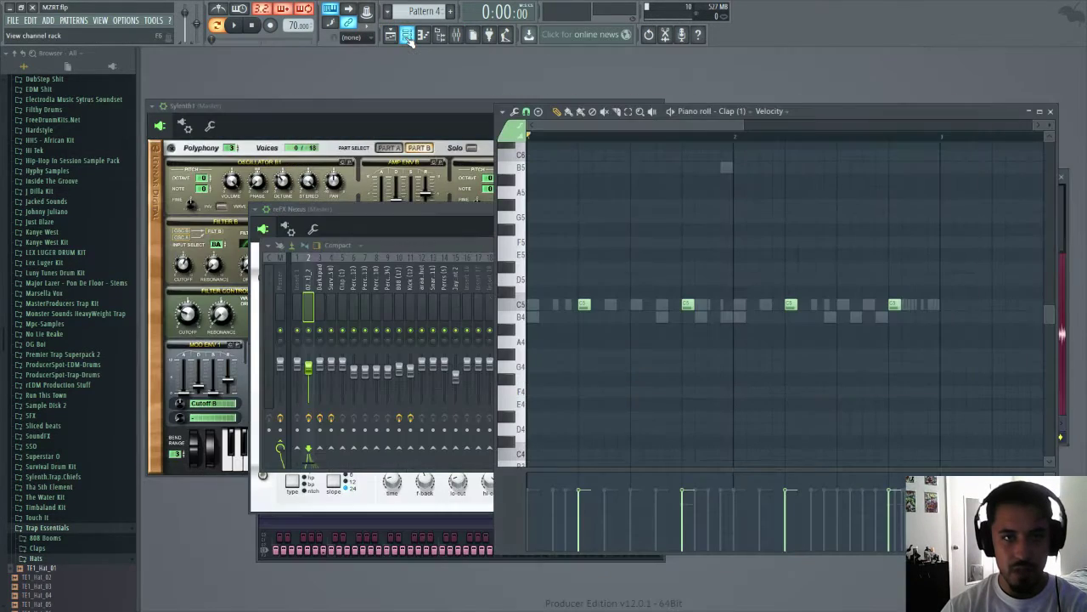
click(408, 35)
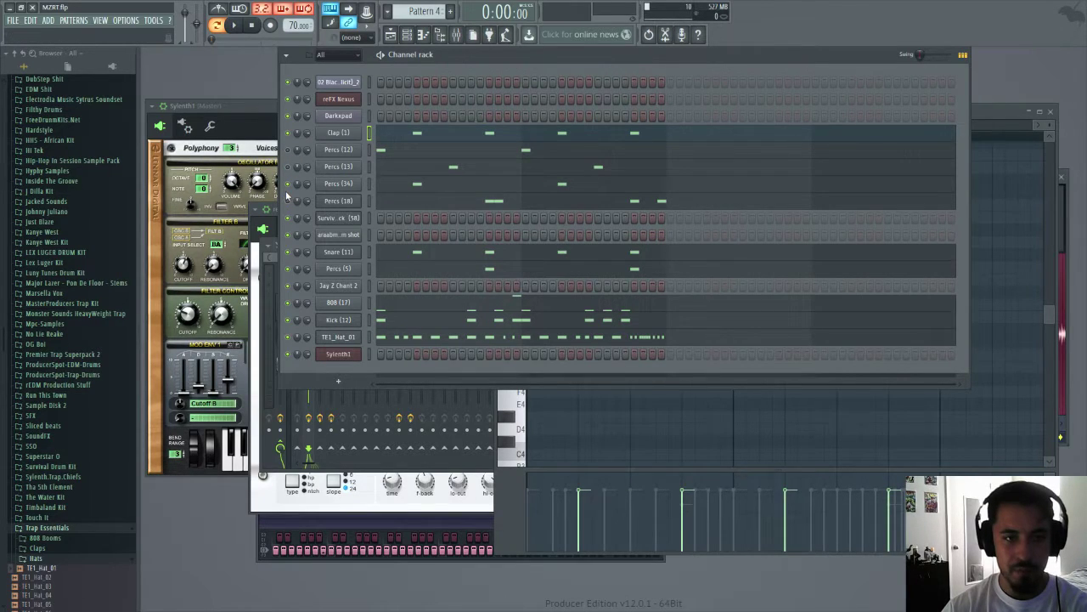
key(space)
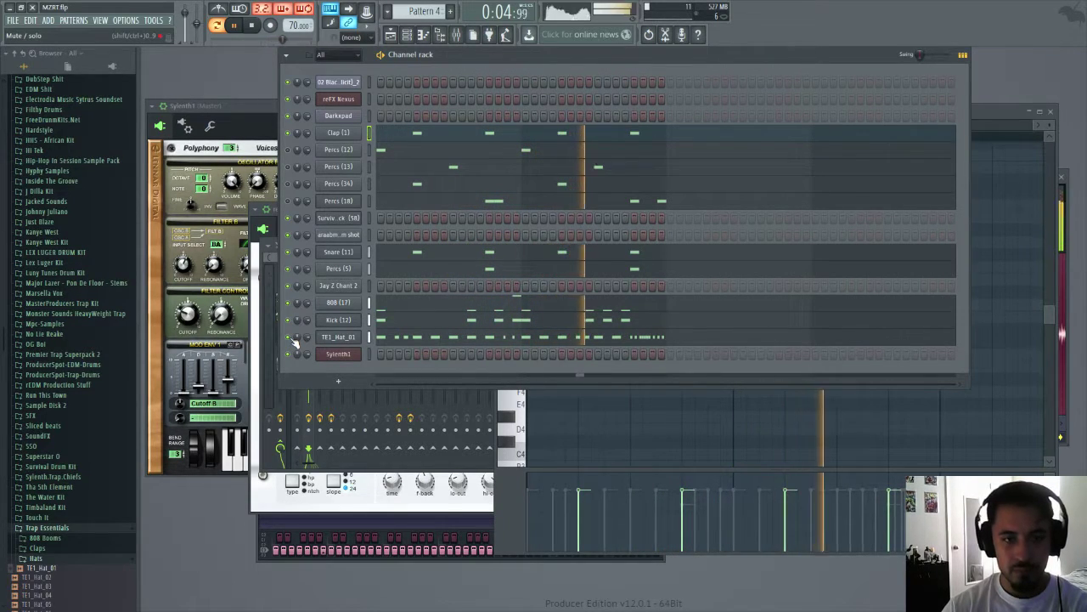
- Play the song from bar 17 and fill Track 3 with Pattern 4 clips from bar 19 up to bar 33
click(391, 36)
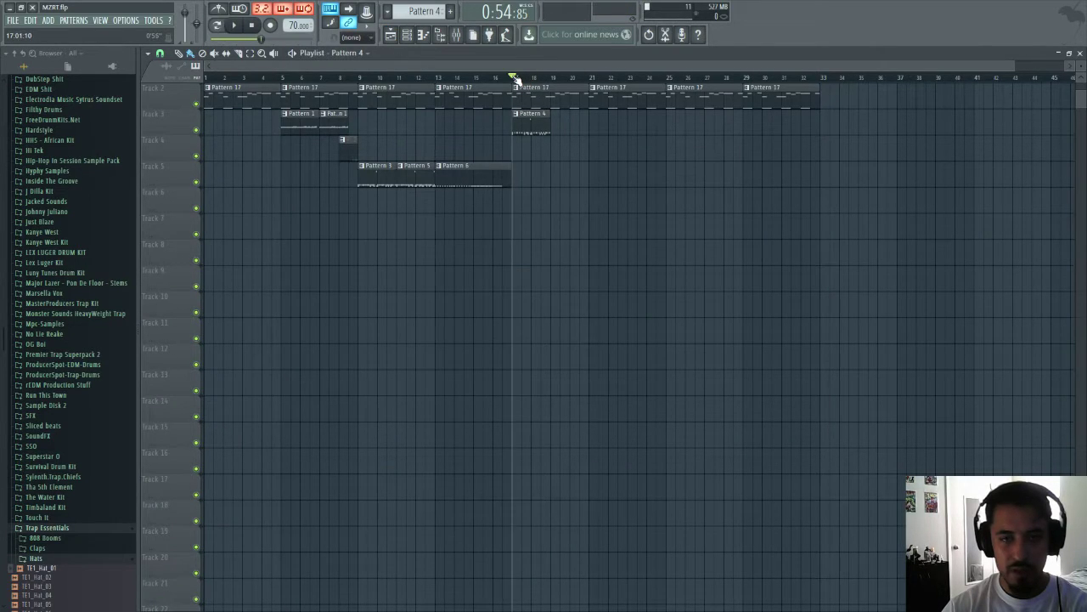
key(space)
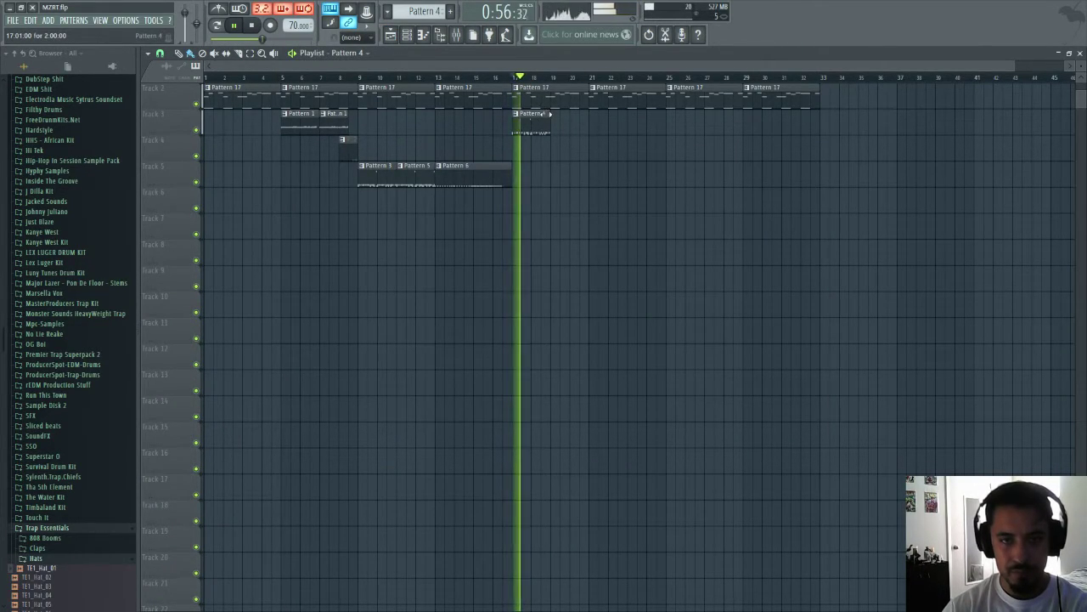
click(554, 113)
drag(556, 115, 784, 126)
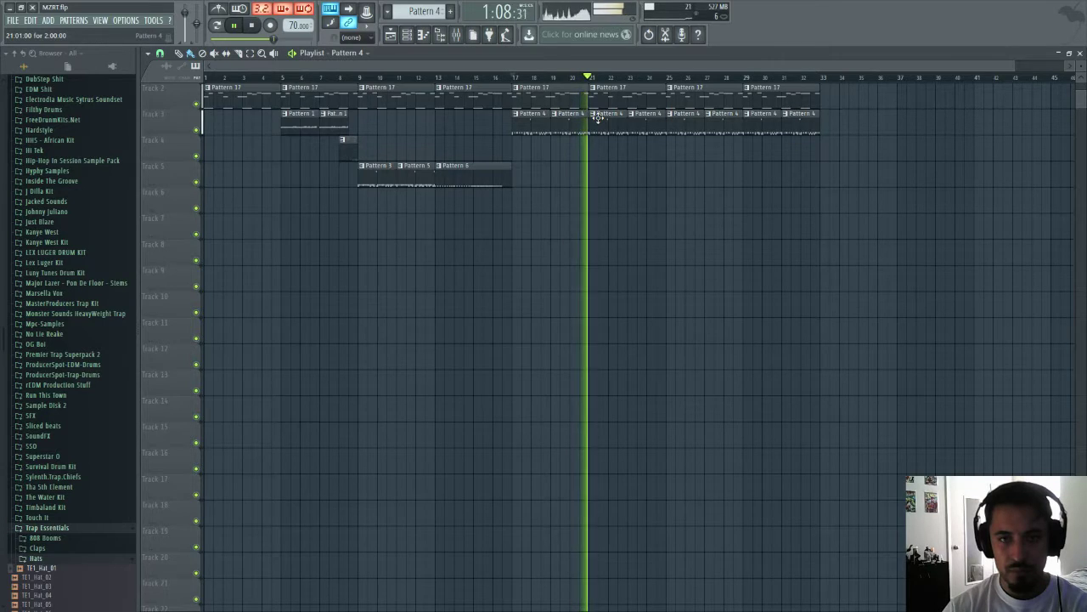
- Replace the Pattern 4 clips on Track 3 with Pattern 3 clips from bar 21 to 25 and from bar 29 to 33
key(space)
scroll(639, 182, up, 1)
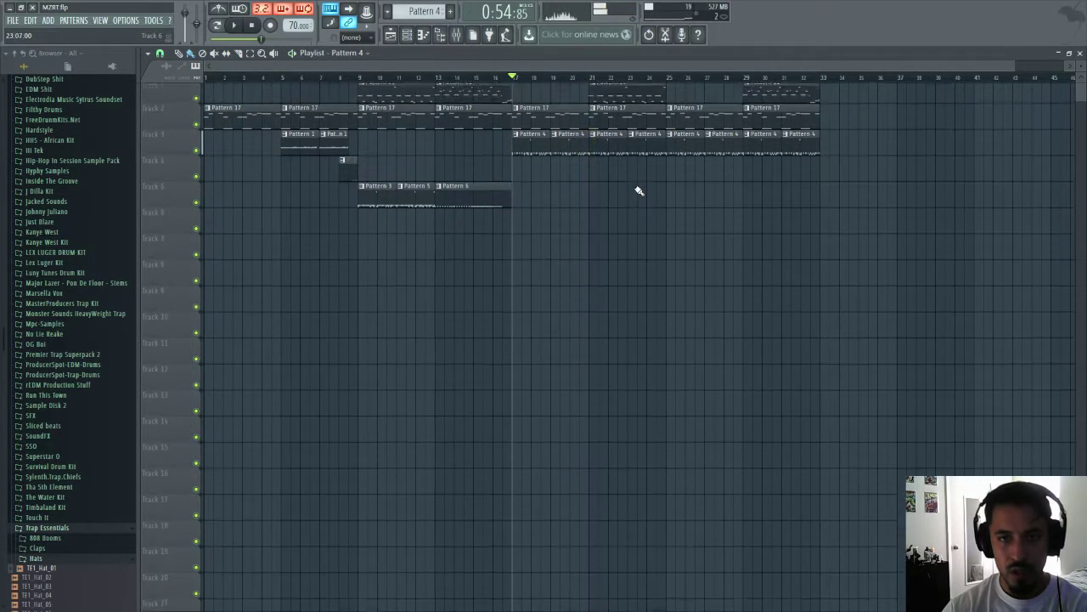
right_click(596, 146)
key(Escape)
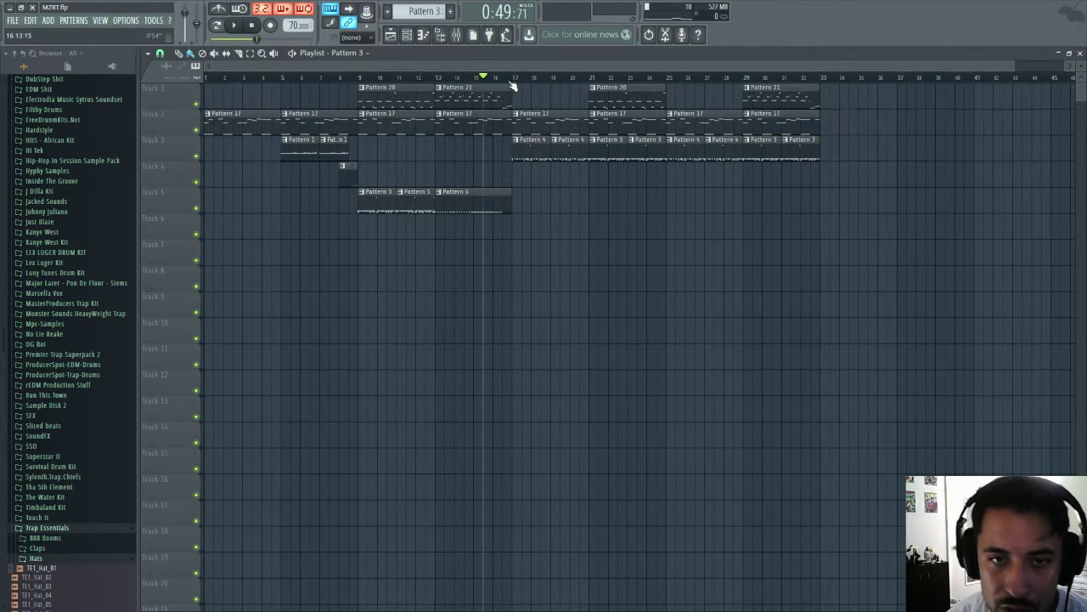
- Remove the Pattern 17 clips from bar 25 onward, place a Pattern 21 clip at bar 25 on Track 1, and play the section
key(space)
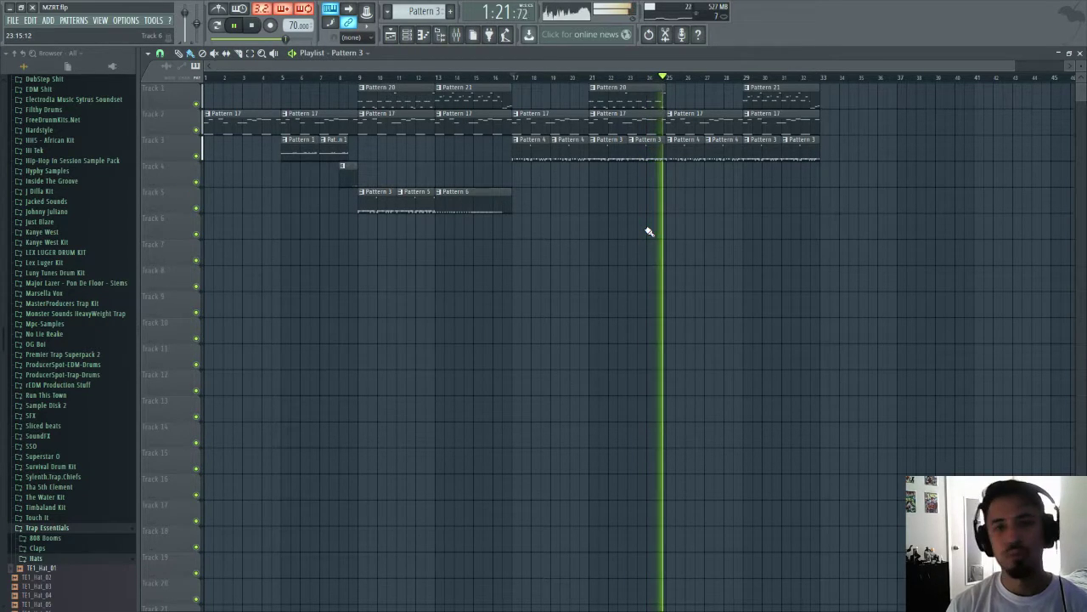
key(space)
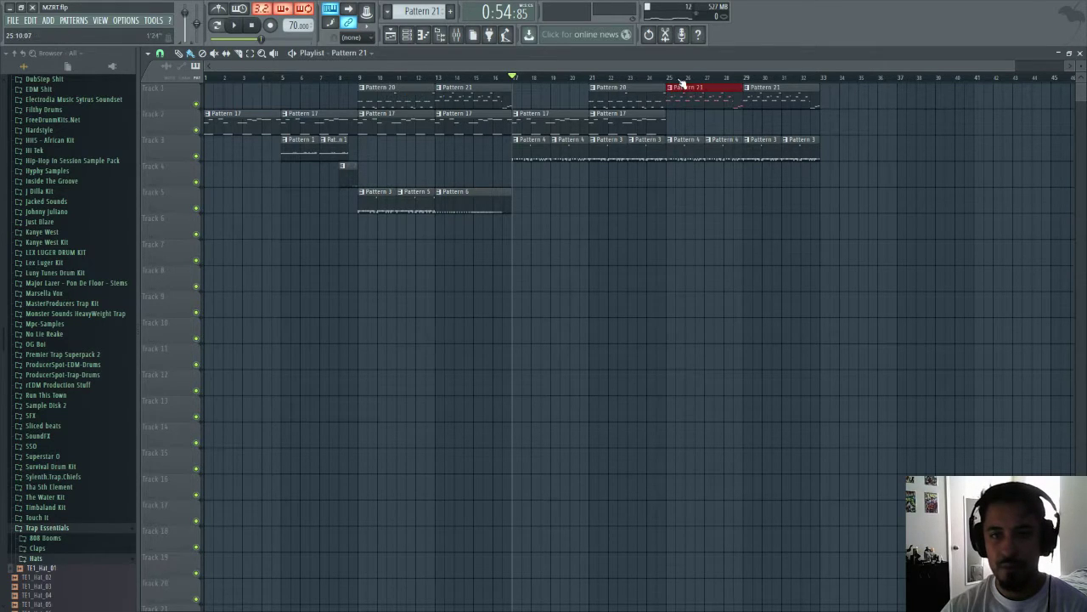
click(667, 80)
key(space)
click(657, 79)
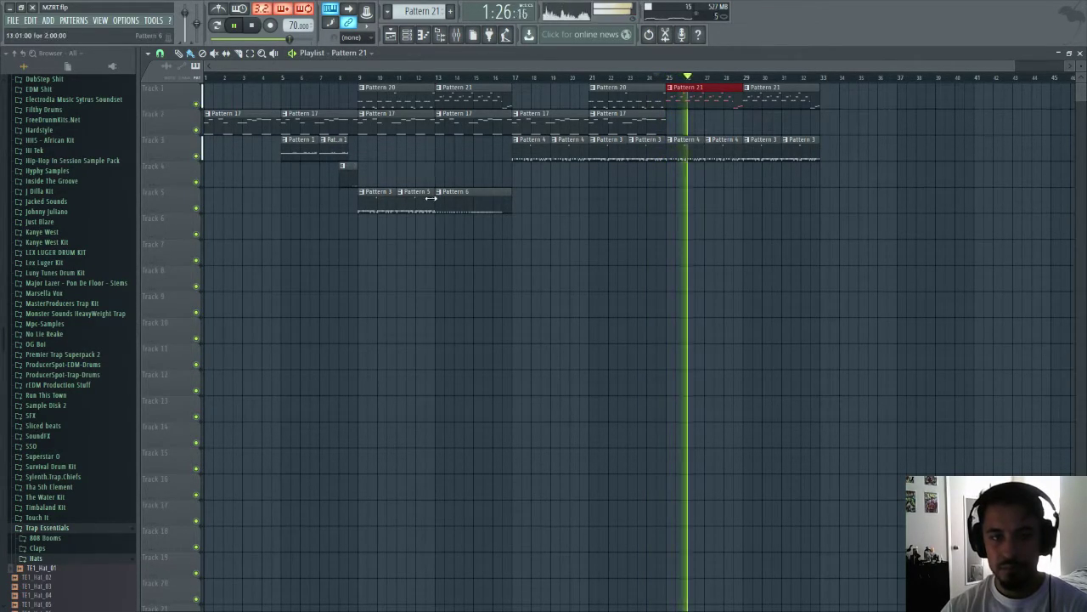
click(423, 201)
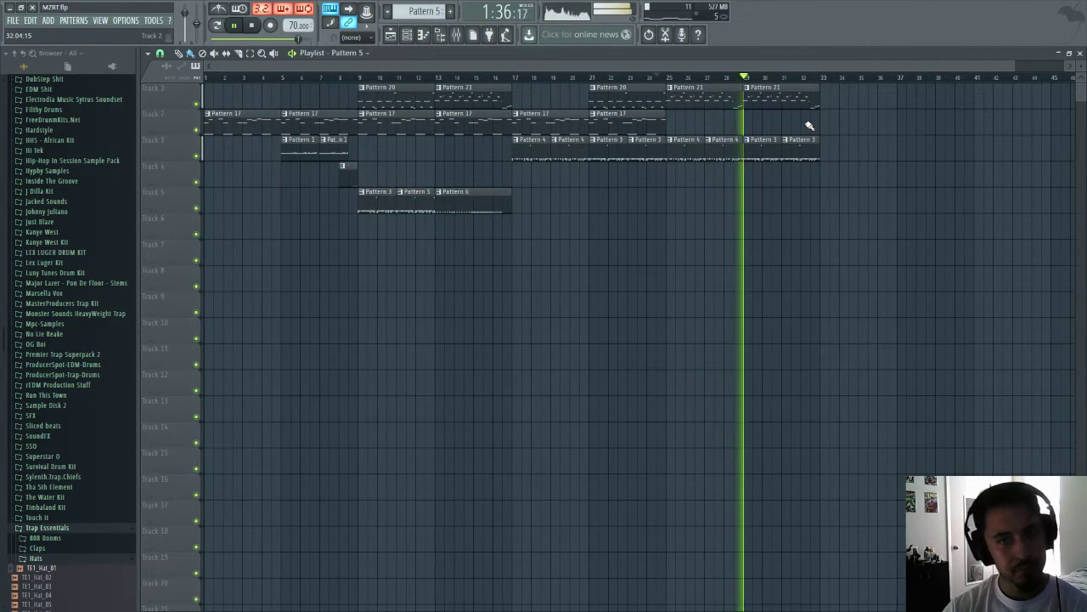
key(space)
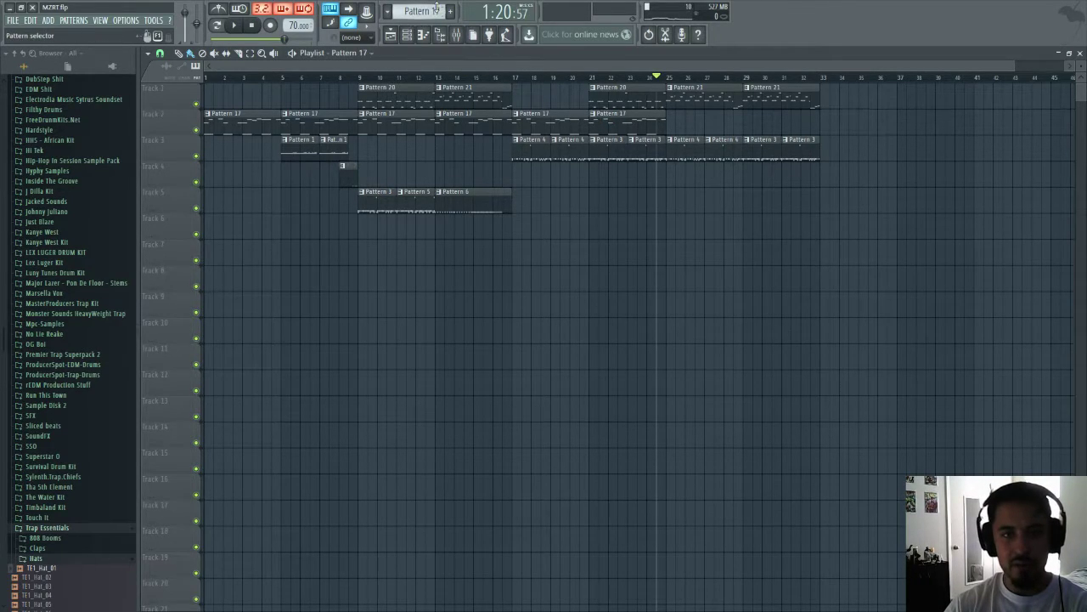
- Split Pattern 17 by channel and move the separated reFX Nexus clips to Track 6, keeping them between bars 1 and 25
click(408, 10)
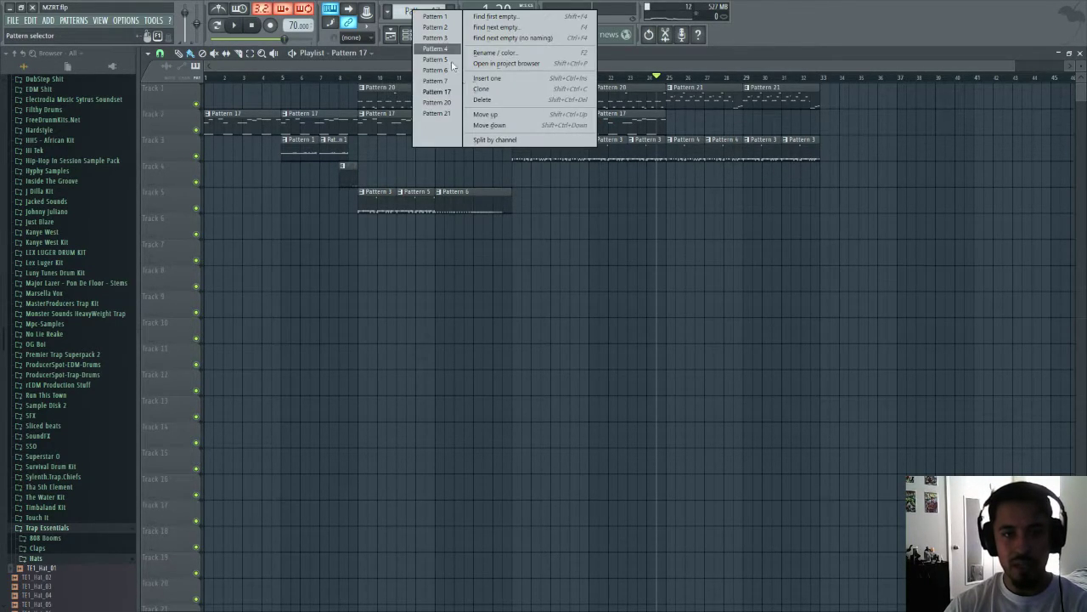
click(503, 141)
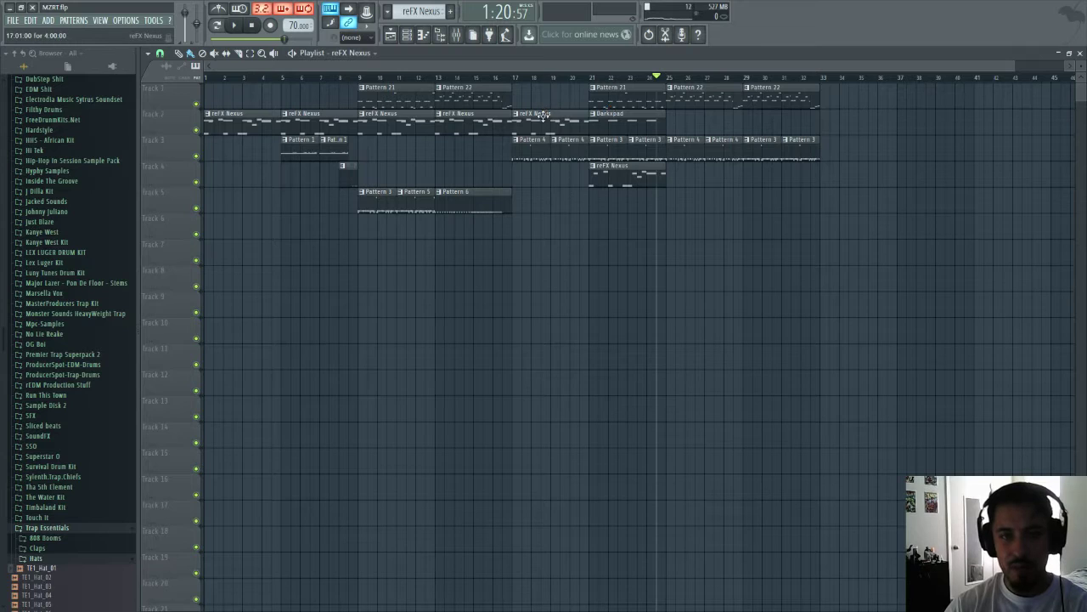
drag(545, 187, 548, 235)
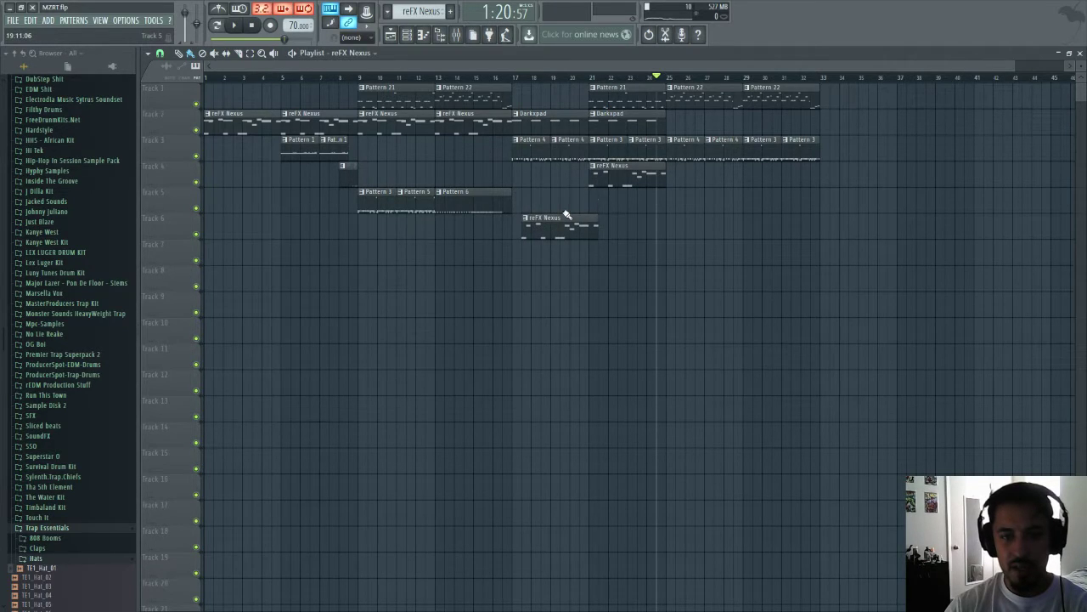
drag(630, 186, 637, 240)
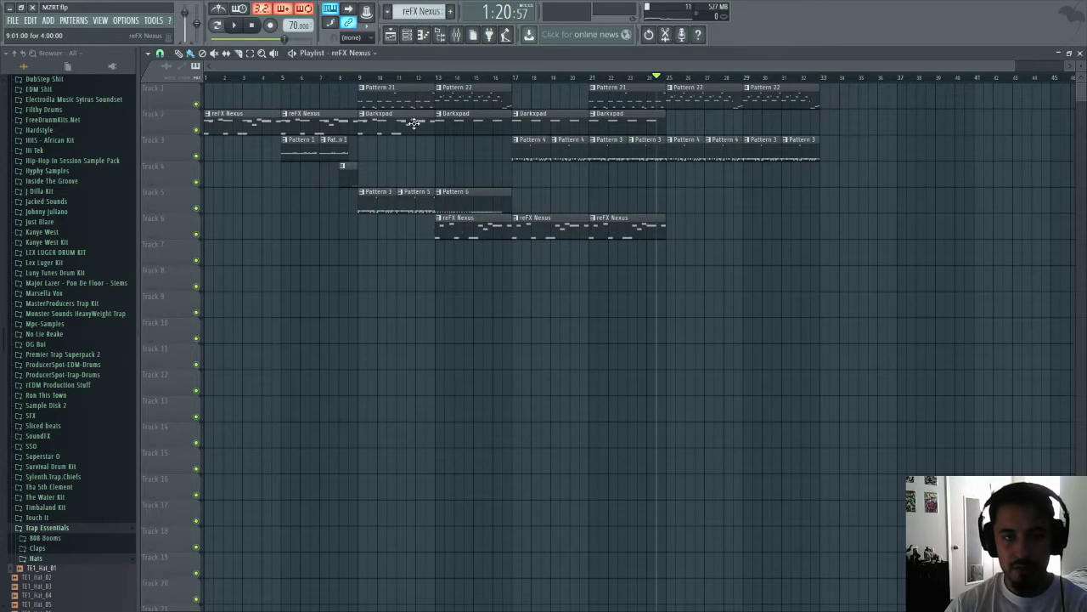
drag(306, 196, 311, 225)
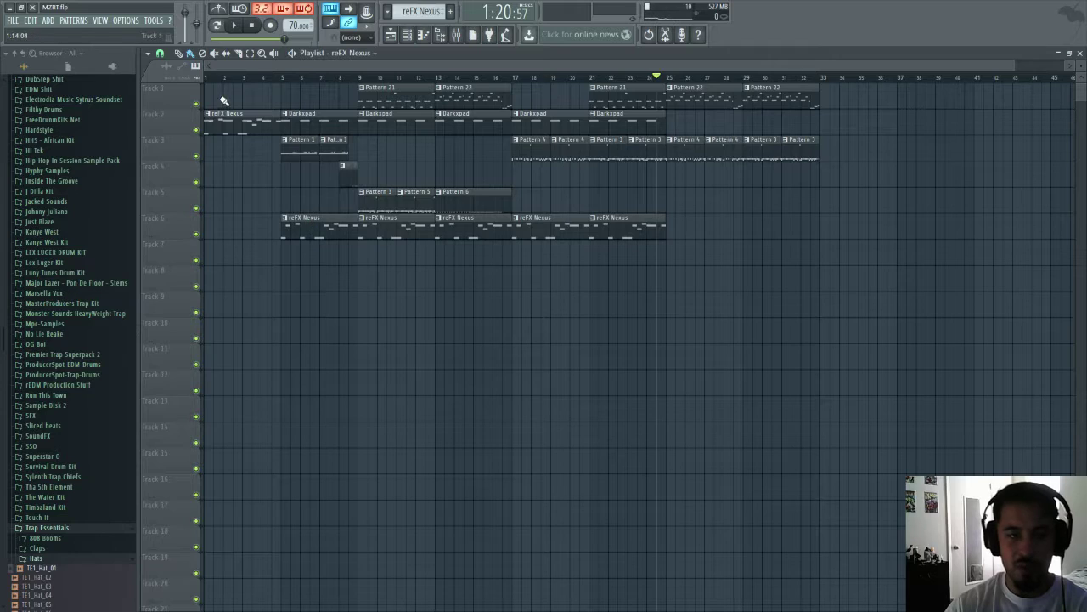
drag(221, 221, 224, 227)
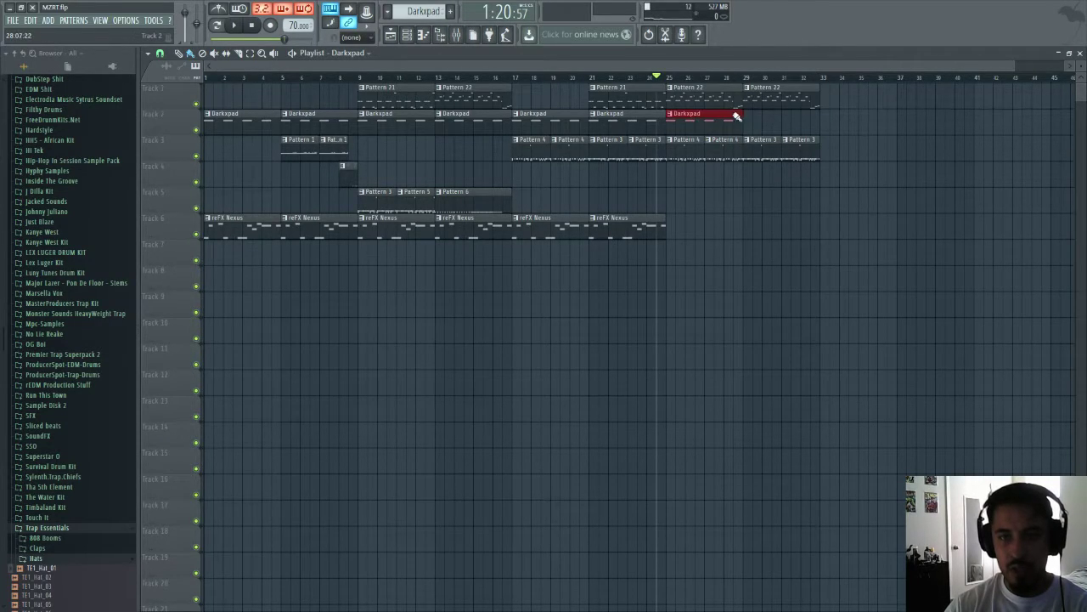
- Add Darkxpad clips at bars 25 and 29 on Track 2 and delete the reFX Nexus clips from bar 17 onward on Track 6
key(space)
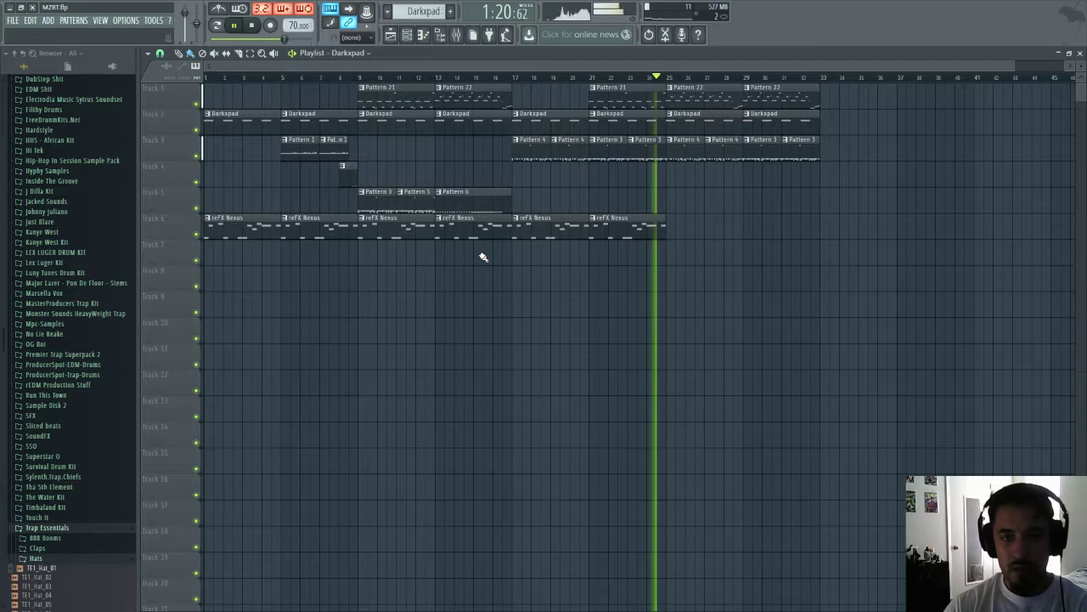
key(space)
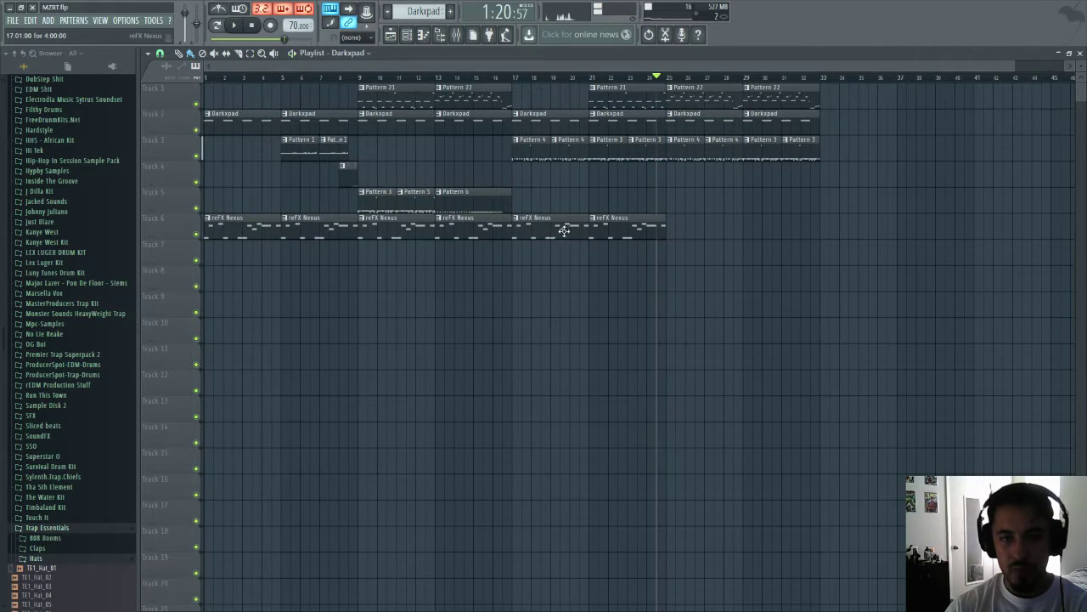
right_click(563, 232)
right_click(605, 230)
- Play the arrangement from just before bar 17 and delete the Pattern 22 clip at bar 25 on Track 1
click(506, 78)
key(space)
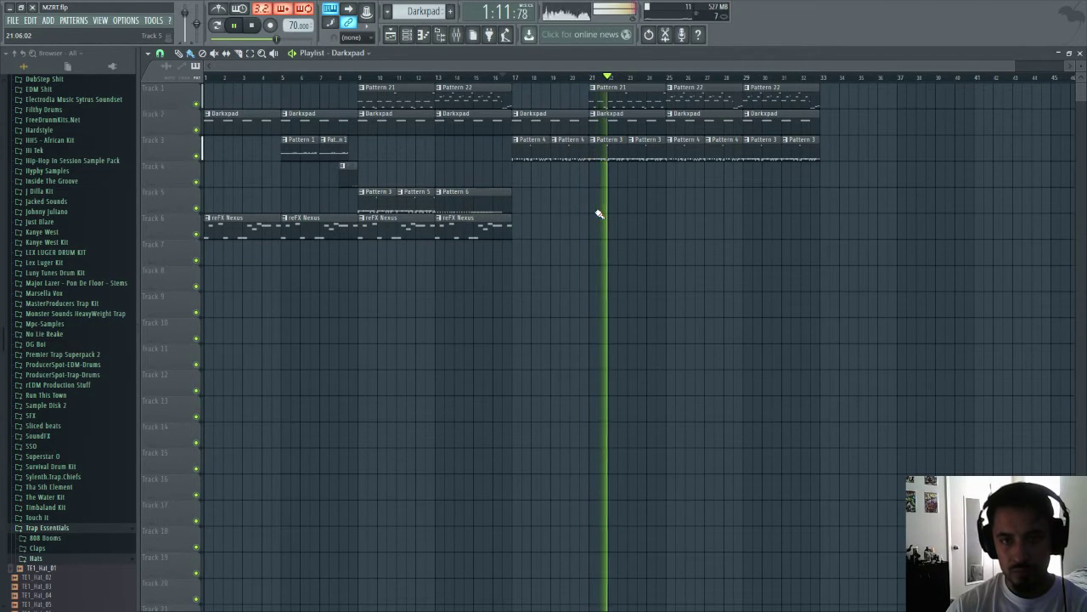
drag(649, 64, 796, 59)
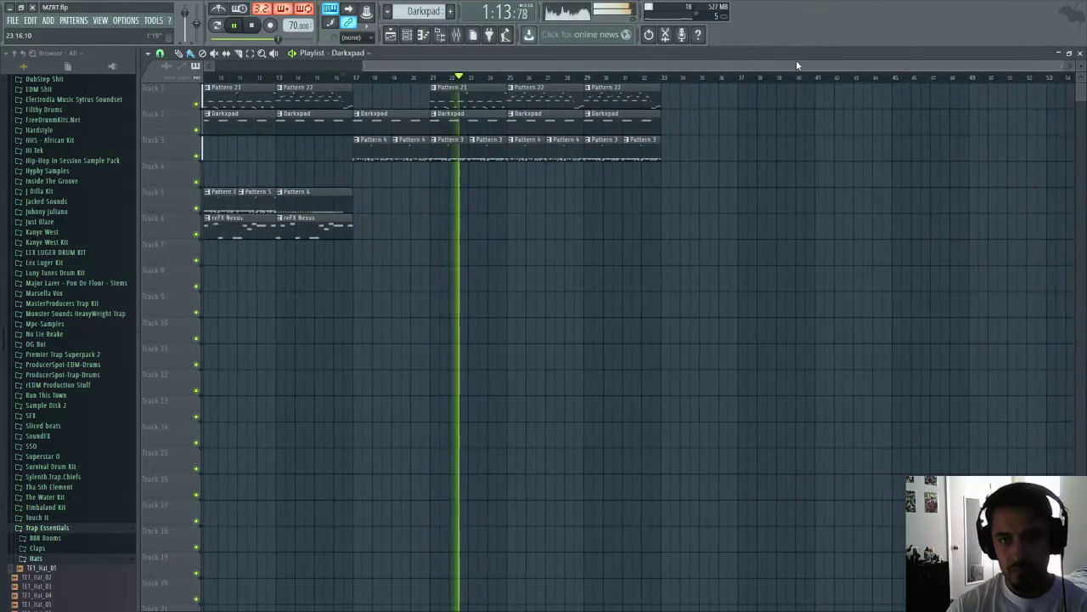
right_click(541, 91)
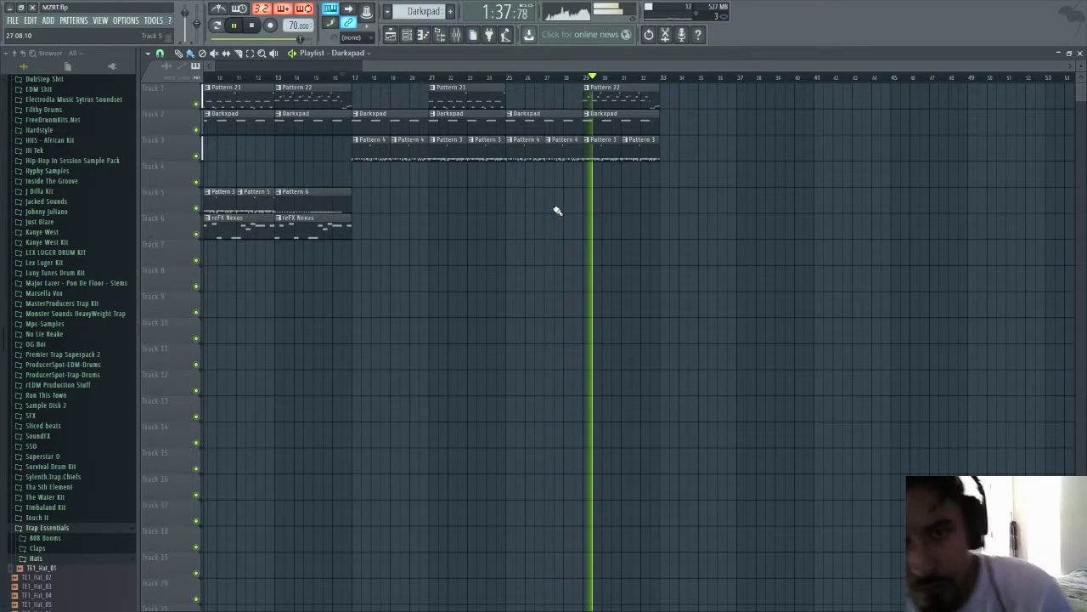
key(space)
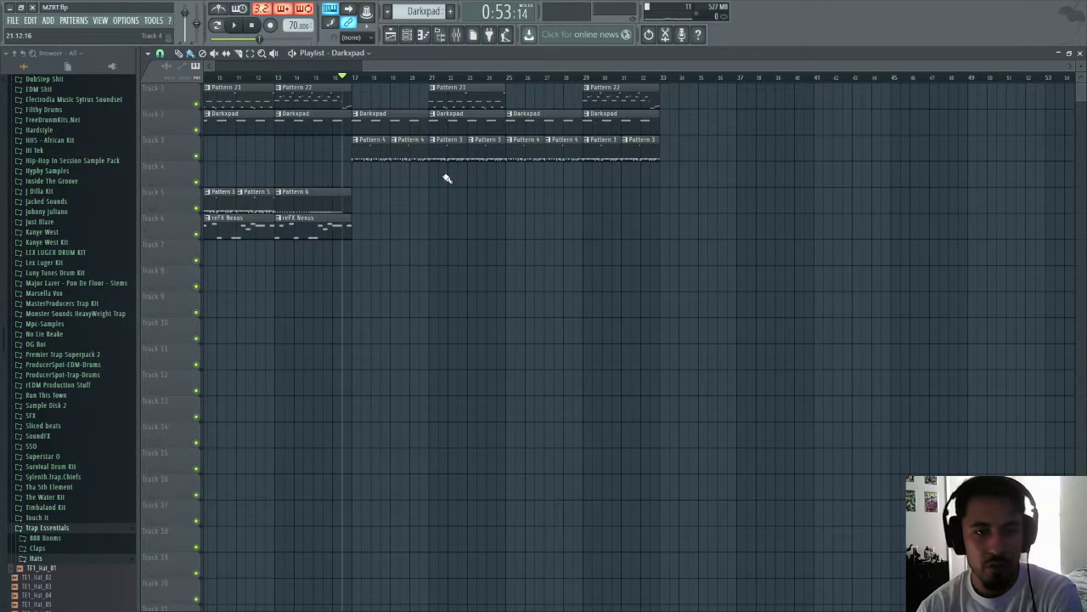
drag(423, 68, 261, 83)
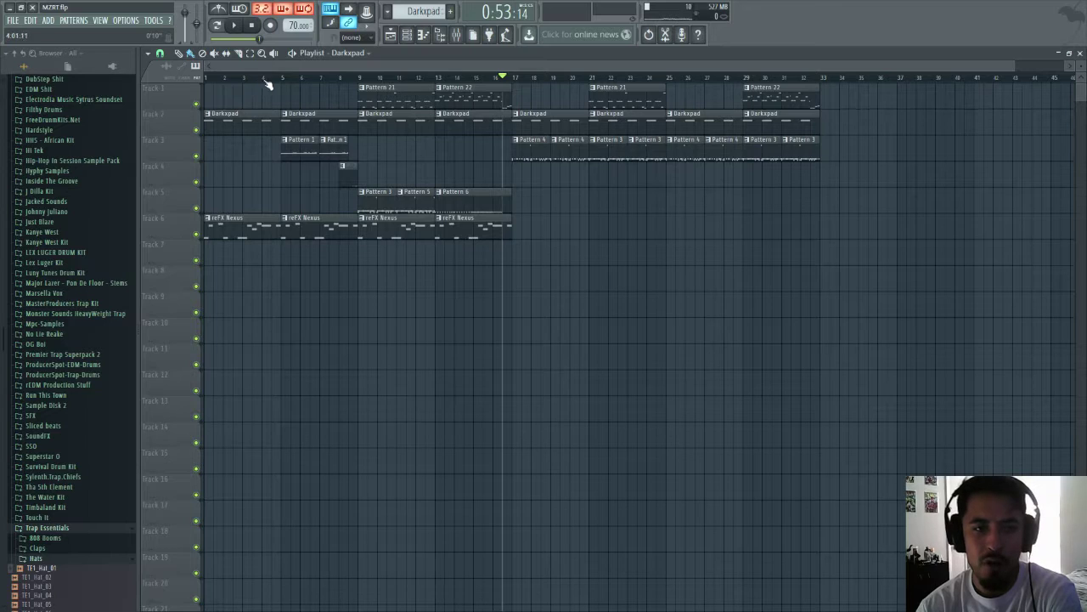
- Replace the Pattern 3 clip at bar 31 on Track 3 with a Pattern 5 clip
click(415, 191)
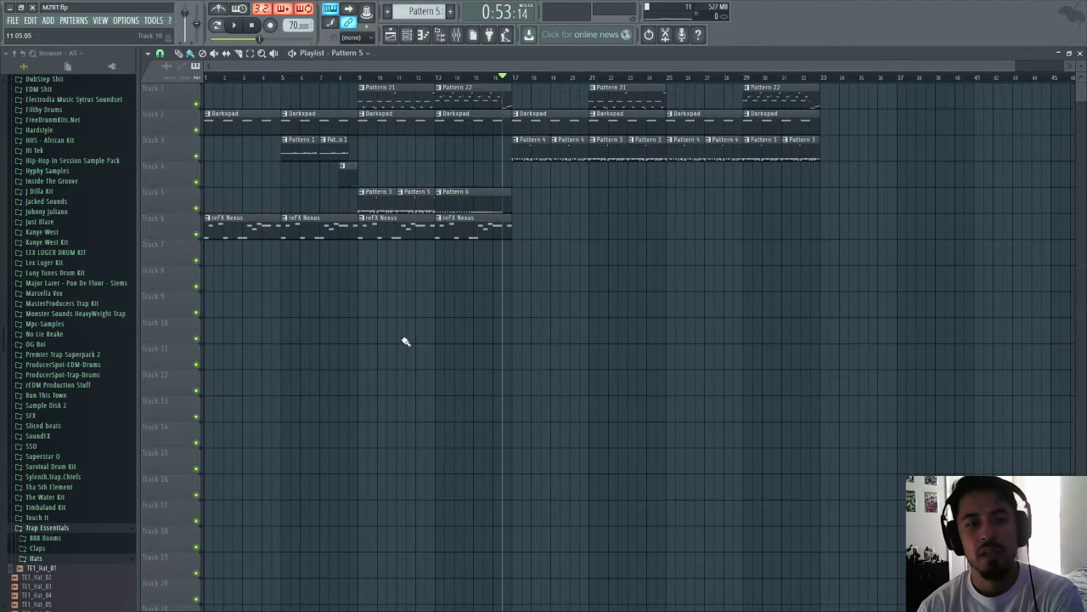
right_click(705, 144)
click(712, 150)
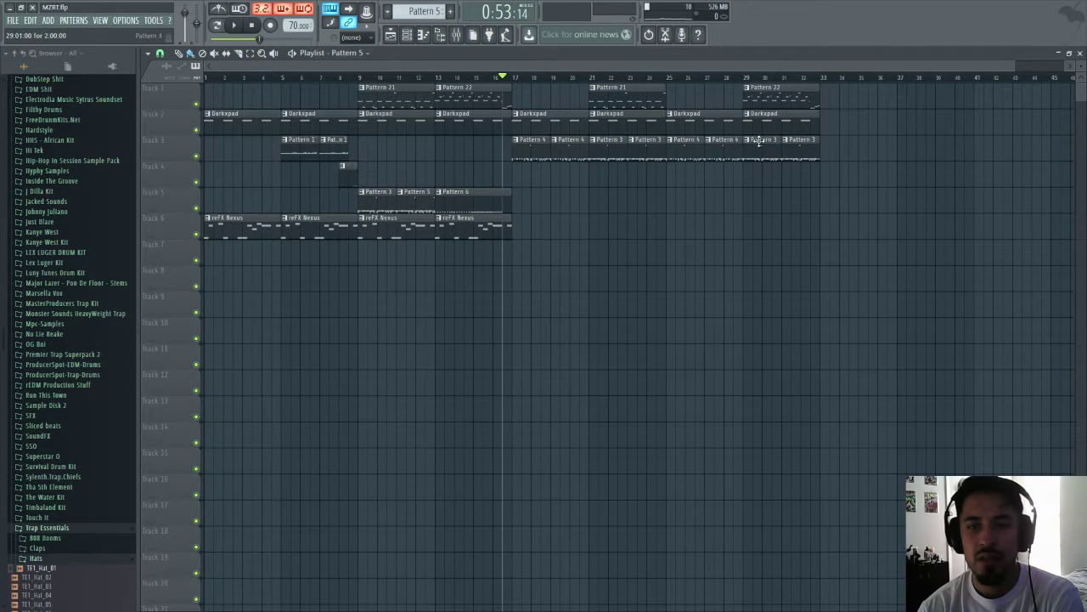
click(788, 142)
right_click(809, 142)
right_click(808, 144)
click(803, 149)
drag(813, 153, 797, 160)
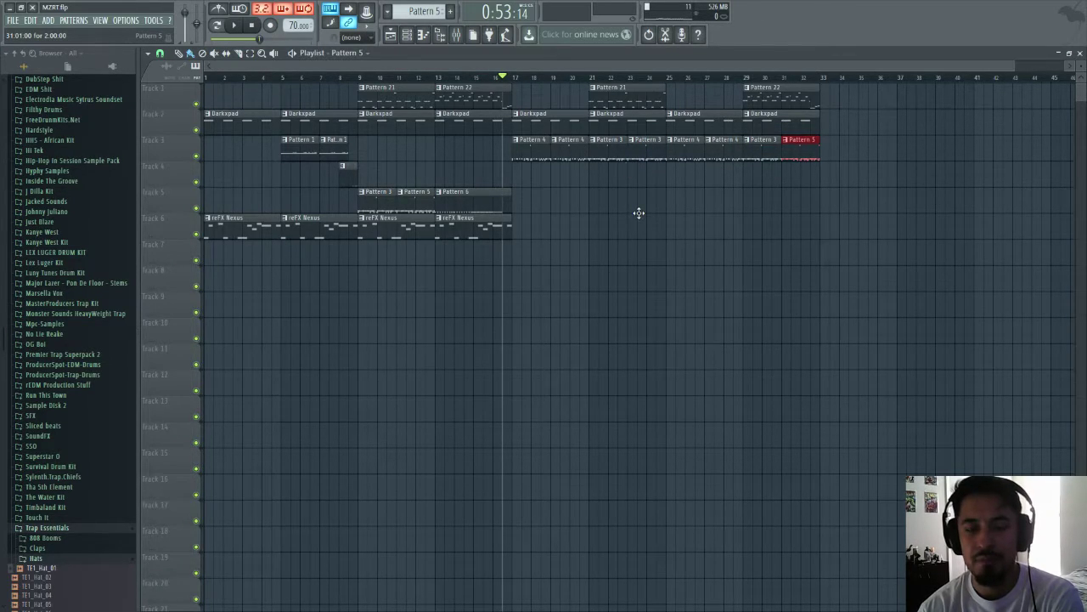
- Replace the Pattern 3 clip at bar 23 on Track 3 with a Pattern 5 clip
right_click(643, 151)
click(644, 172)
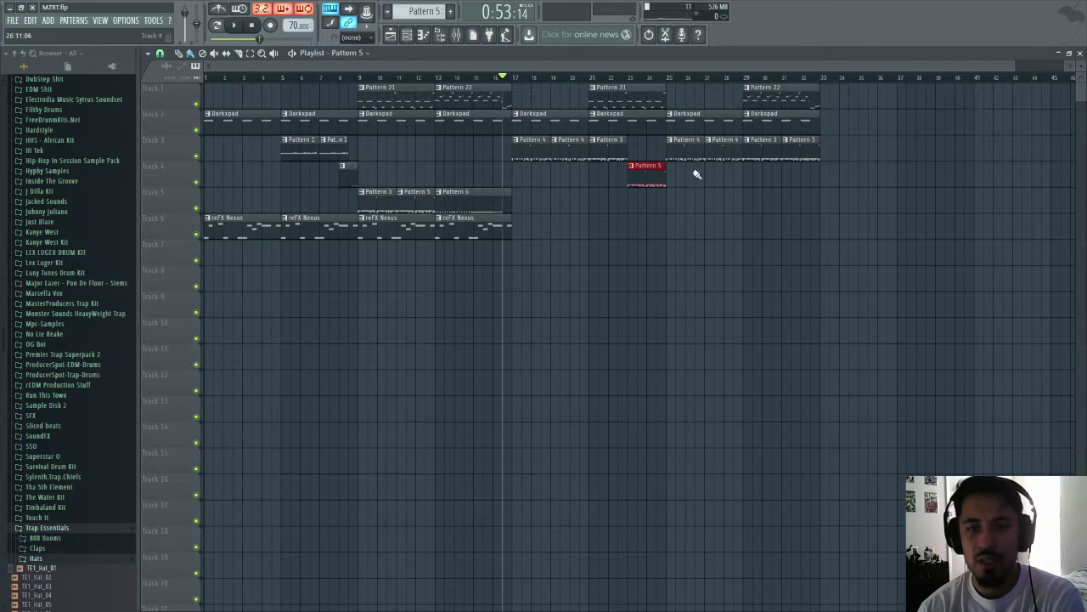
drag(643, 156, 643, 143)
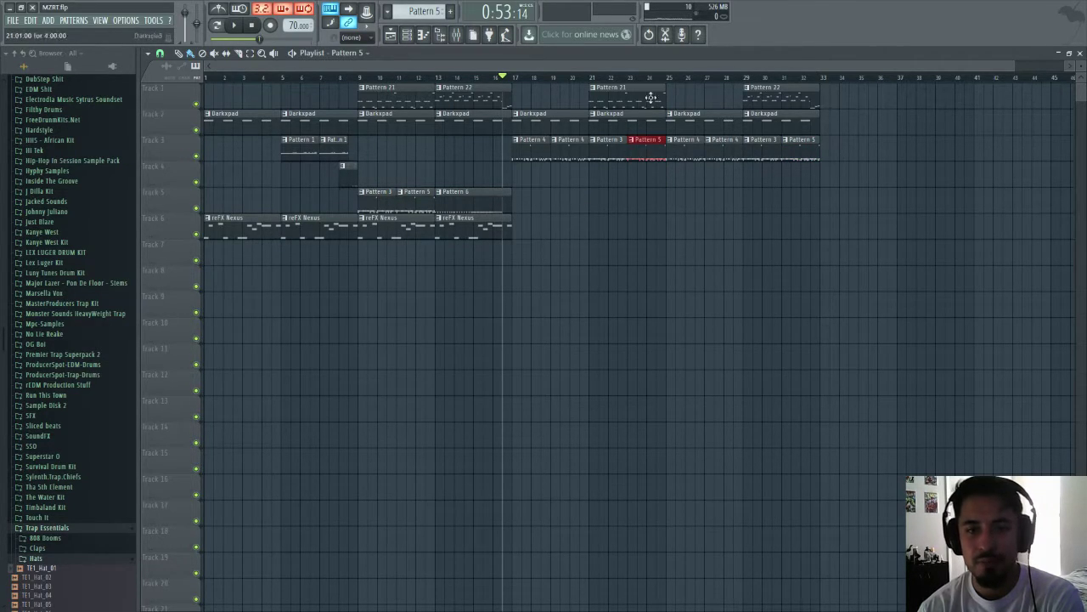
- Unmute the Percs (12), (13), (34) and (18) channels in the channel rack and play the song from just before bar 17
double_click(520, 151)
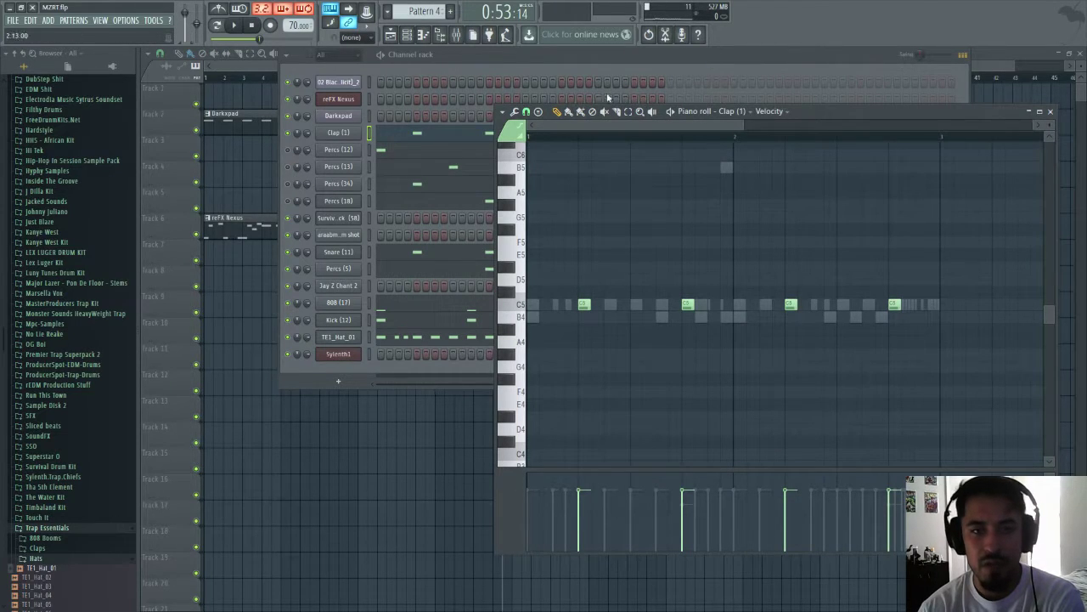
click(291, 154)
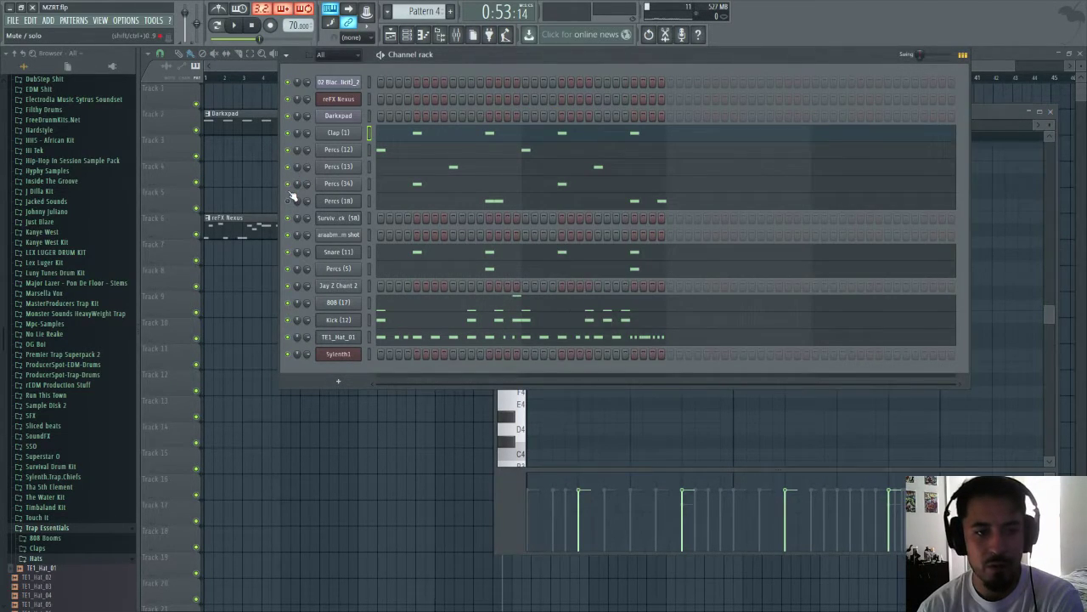
click(994, 68)
key(space)
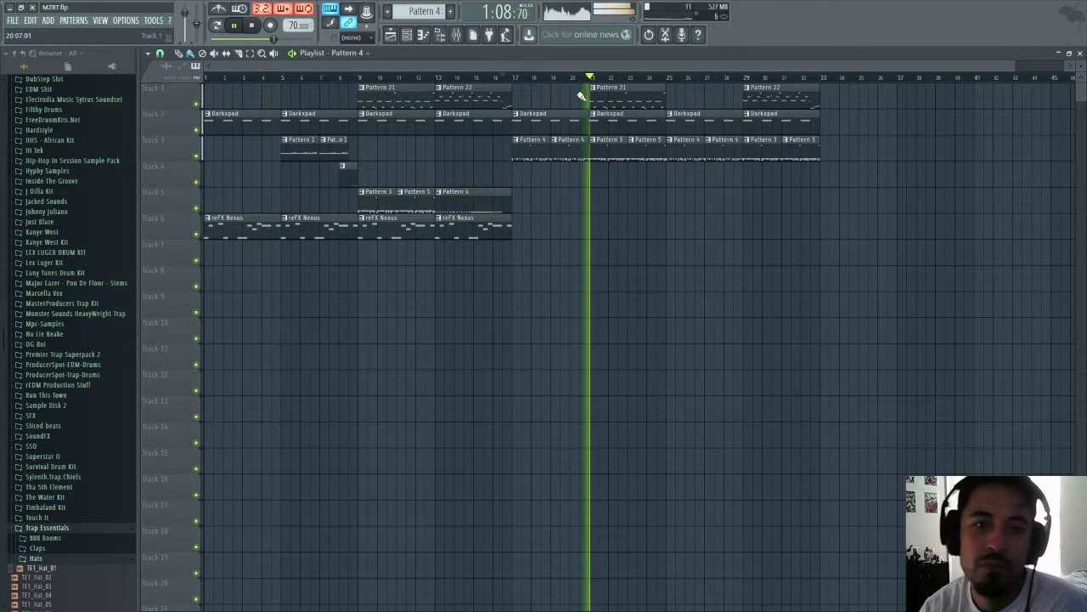
key(space)
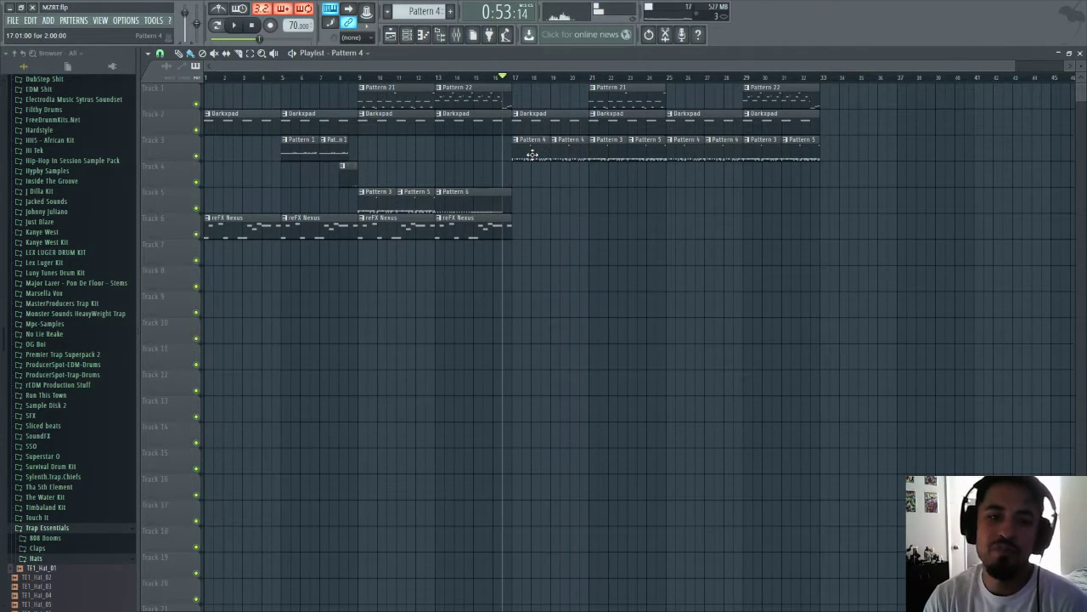
- Cut the Percs (12), (13), (34) and (18) notes out of Pattern 4 and play the song from just before bar 17
double_click(532, 154)
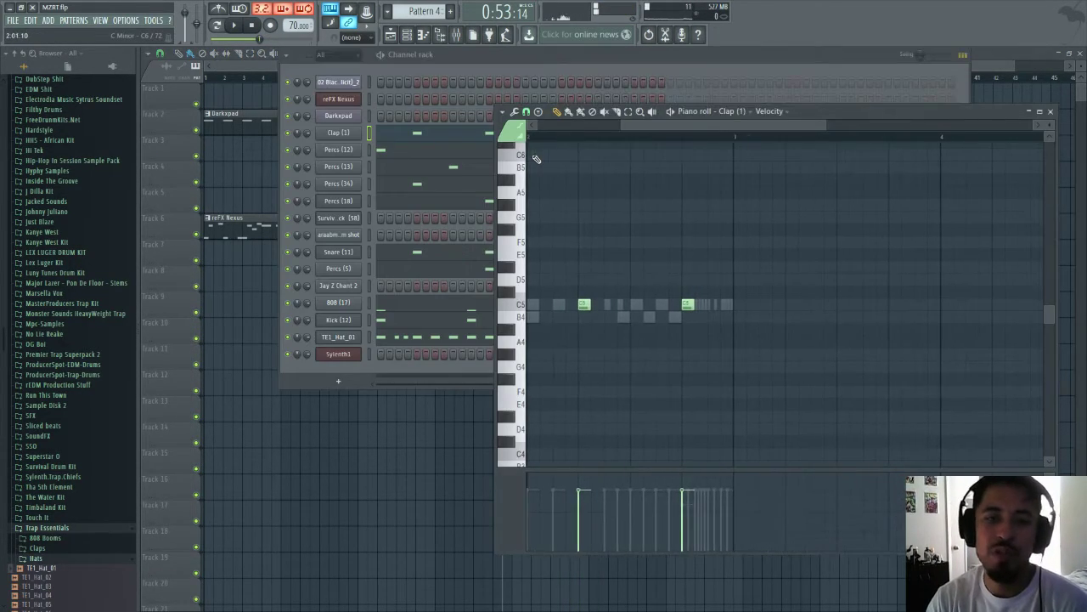
click(987, 68)
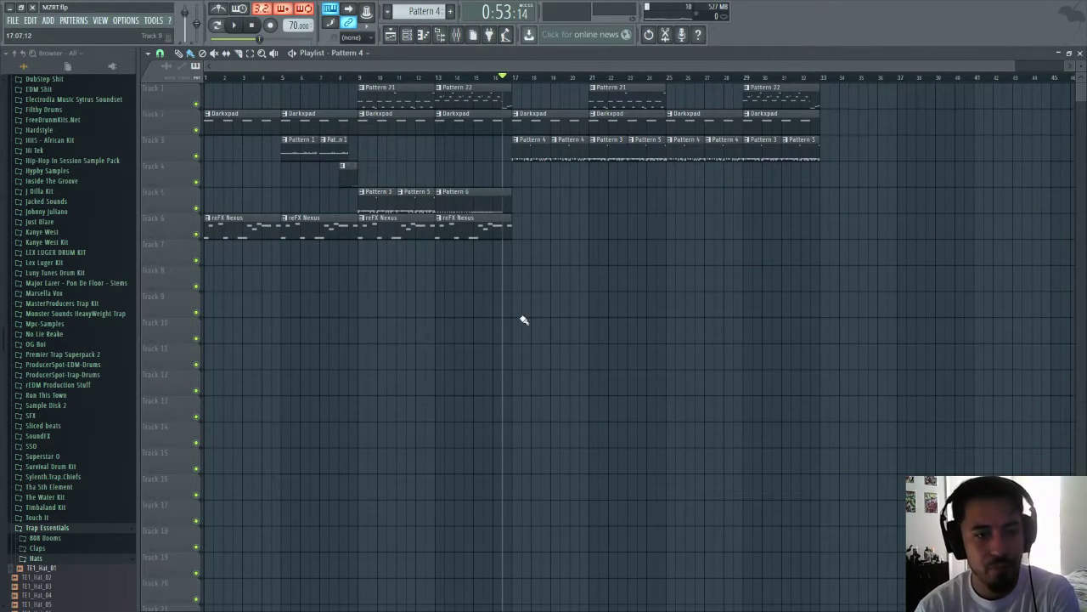
double_click(521, 139)
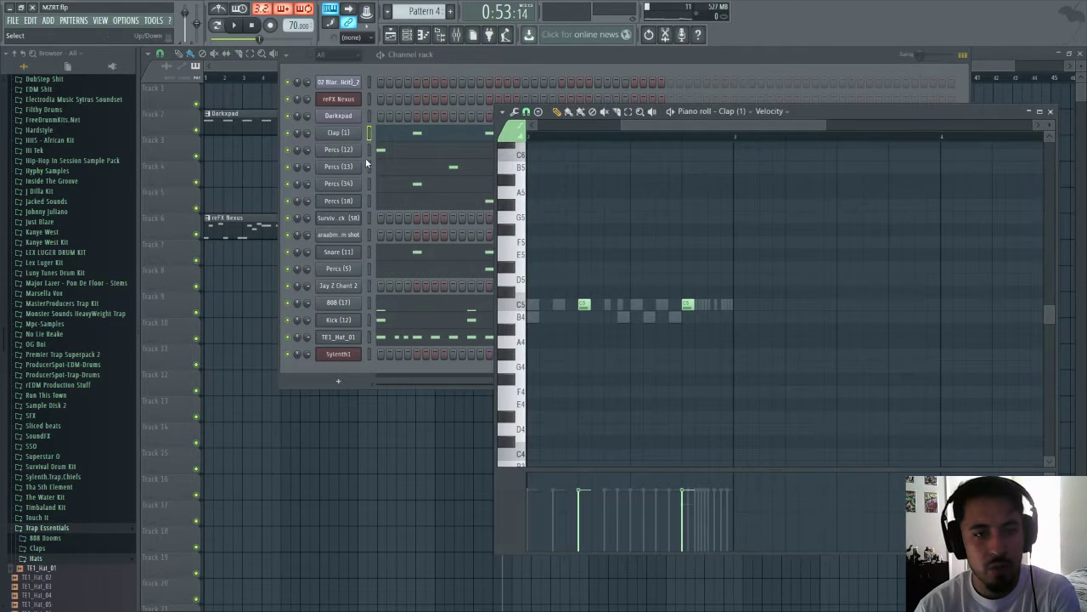
click(368, 152)
double_click(369, 149)
click(370, 149)
shift+click(372, 202)
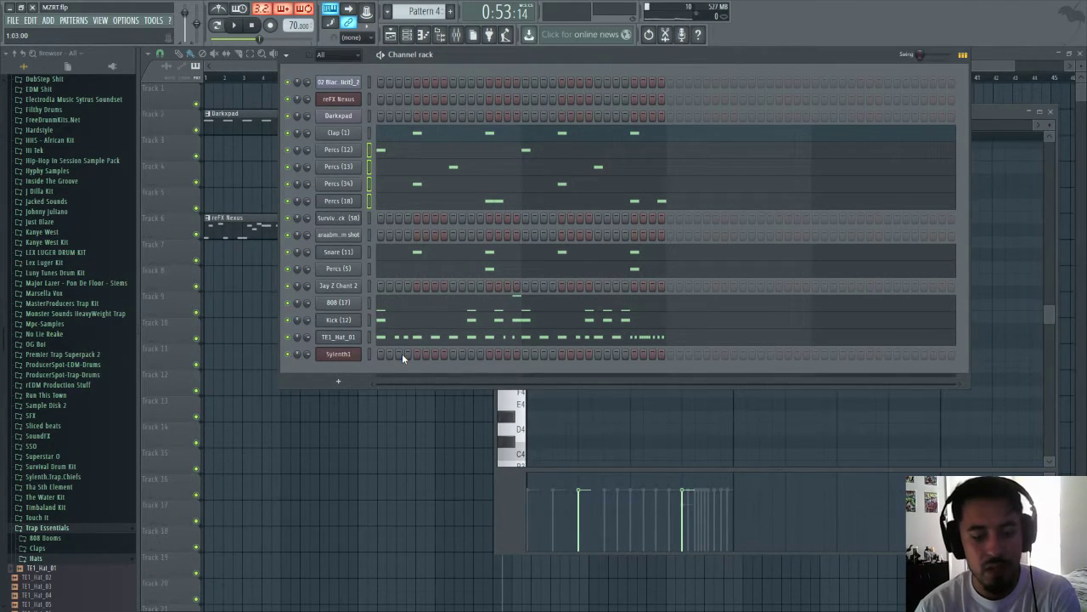
key(ctrl+x)
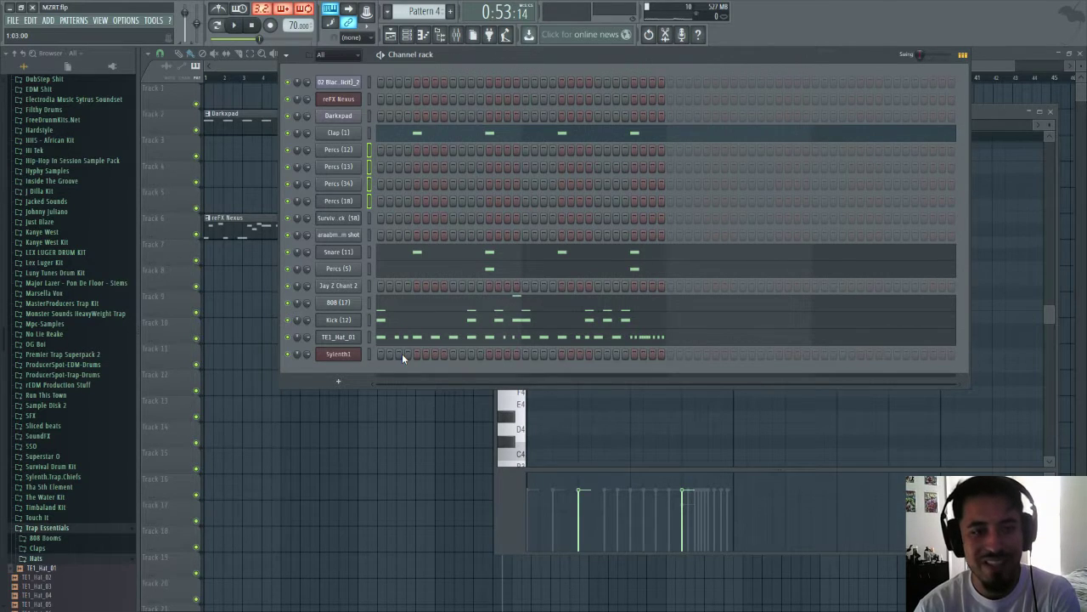
click(404, 430)
key(space)
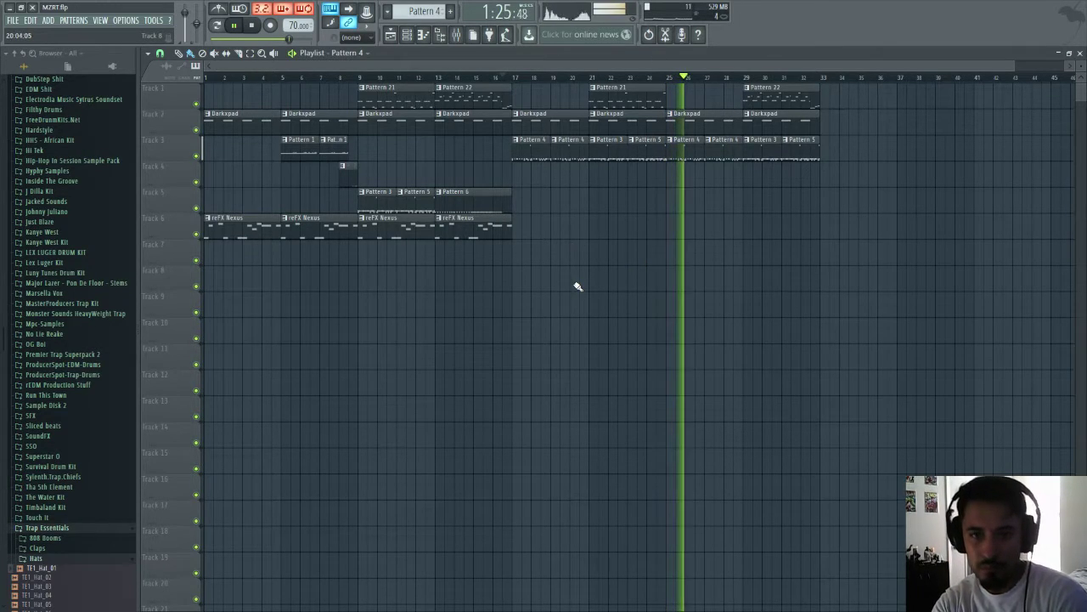
- Replace the Pattern 4 clips at bars 25 and 27 with Pattern 1 clips on Track 4 and play the song from about bar 24
key(space)
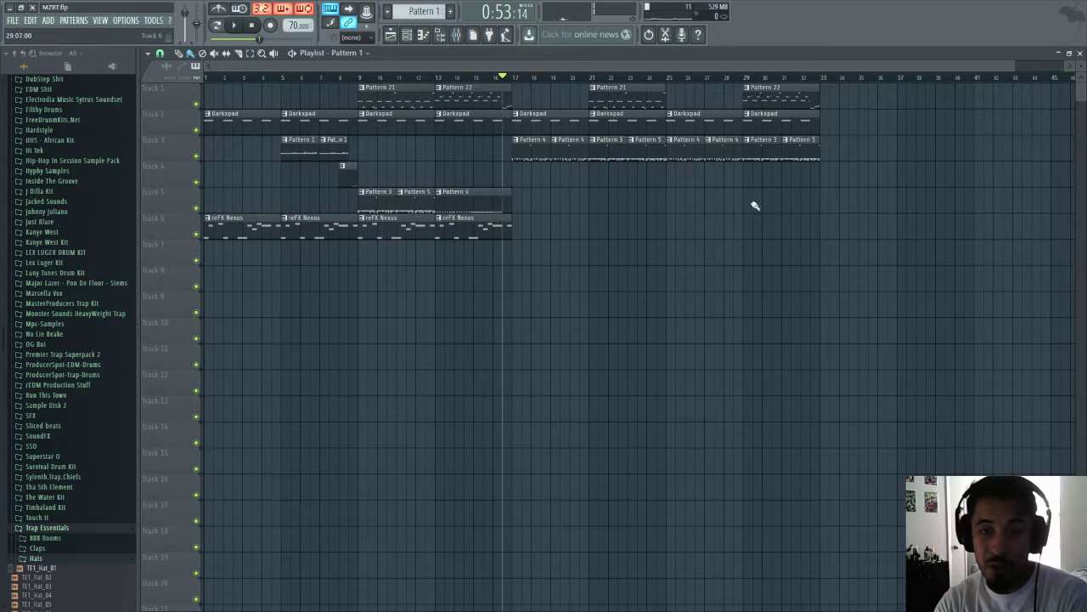
right_click(670, 146)
right_click(710, 158)
click(670, 181)
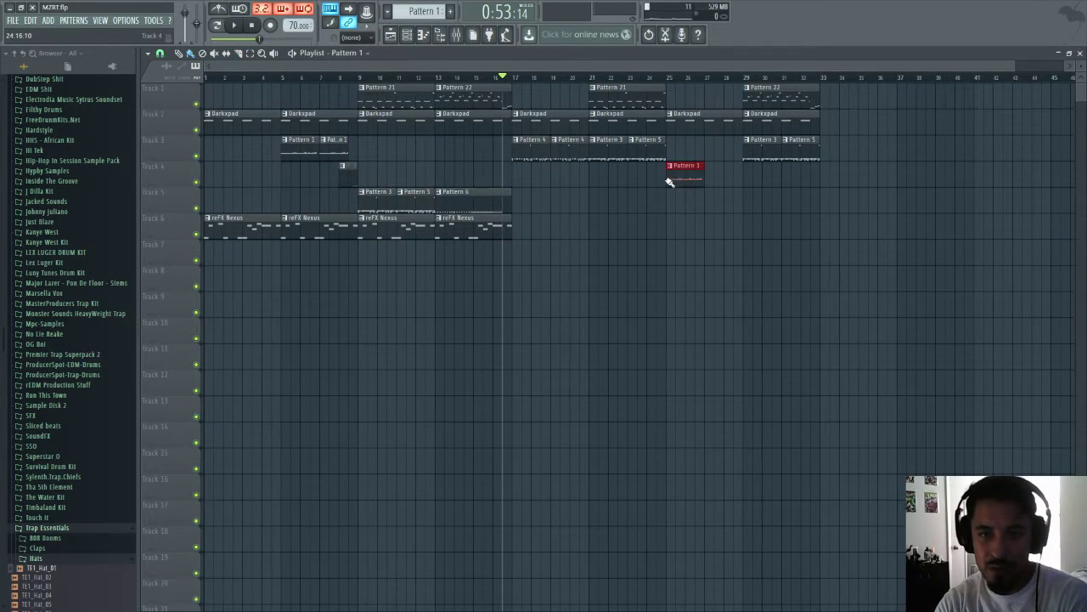
click(712, 180)
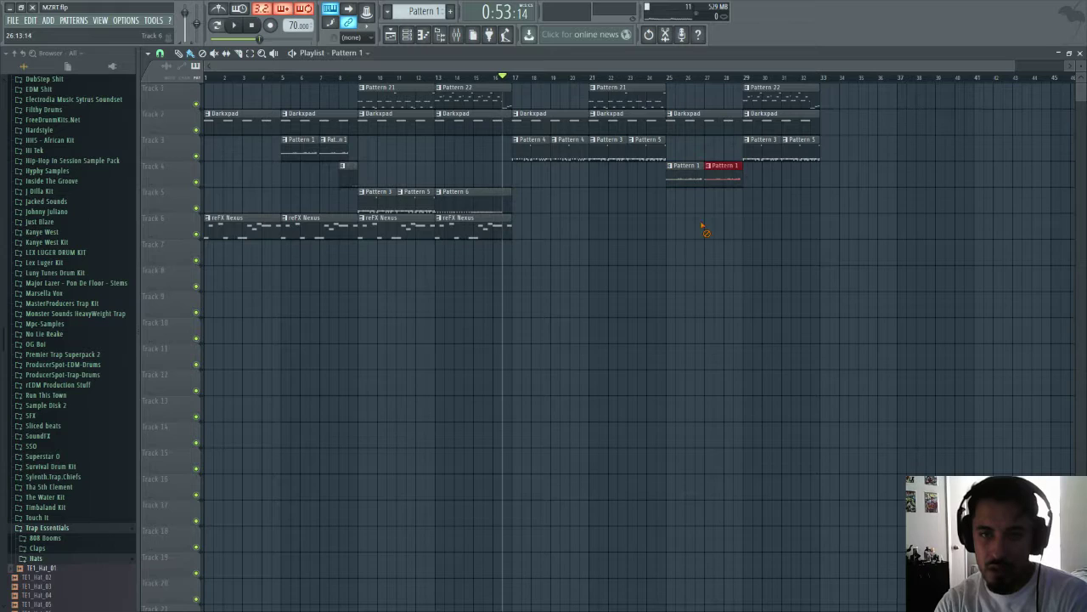
click(649, 79)
key(space)
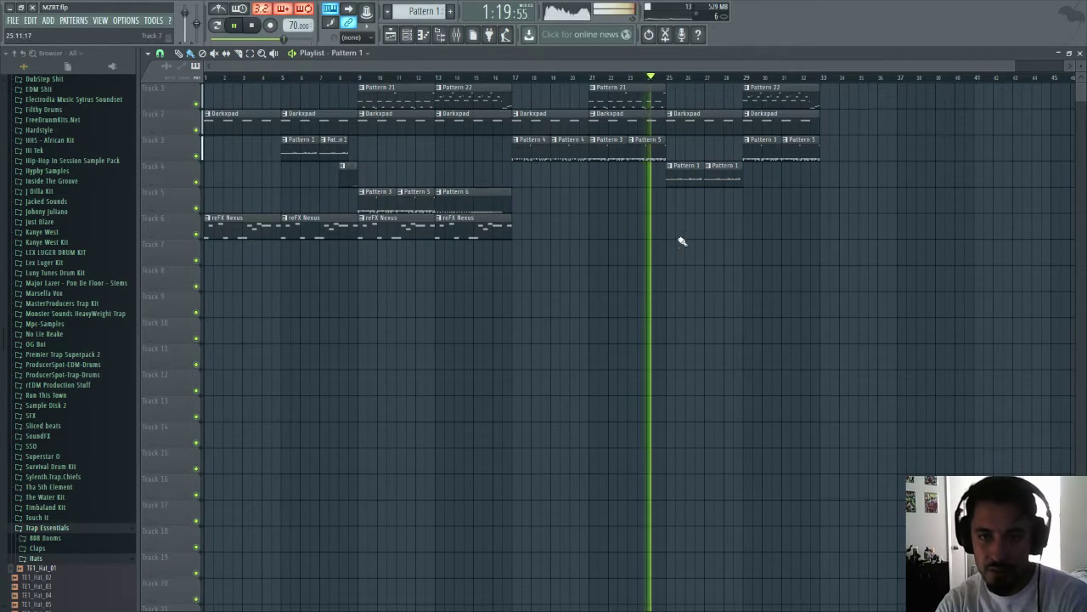
- Add Pattern 1 clips at bars 29 and 31 on Track 4, following the ones already there, and stop playback
double_click(674, 183)
click(467, 61)
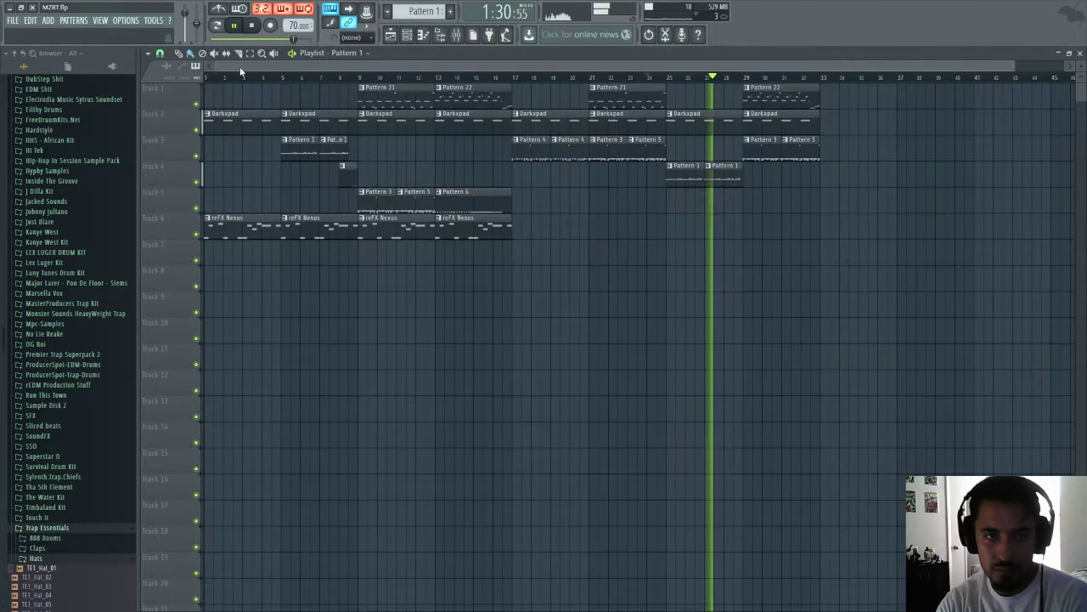
click(240, 67)
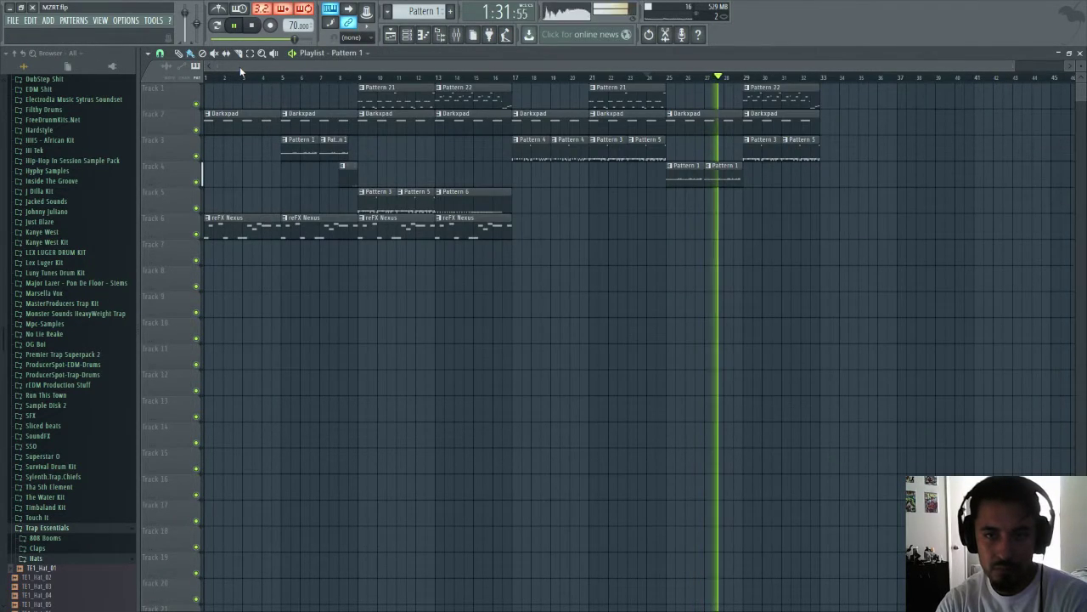
drag(750, 178, 791, 170)
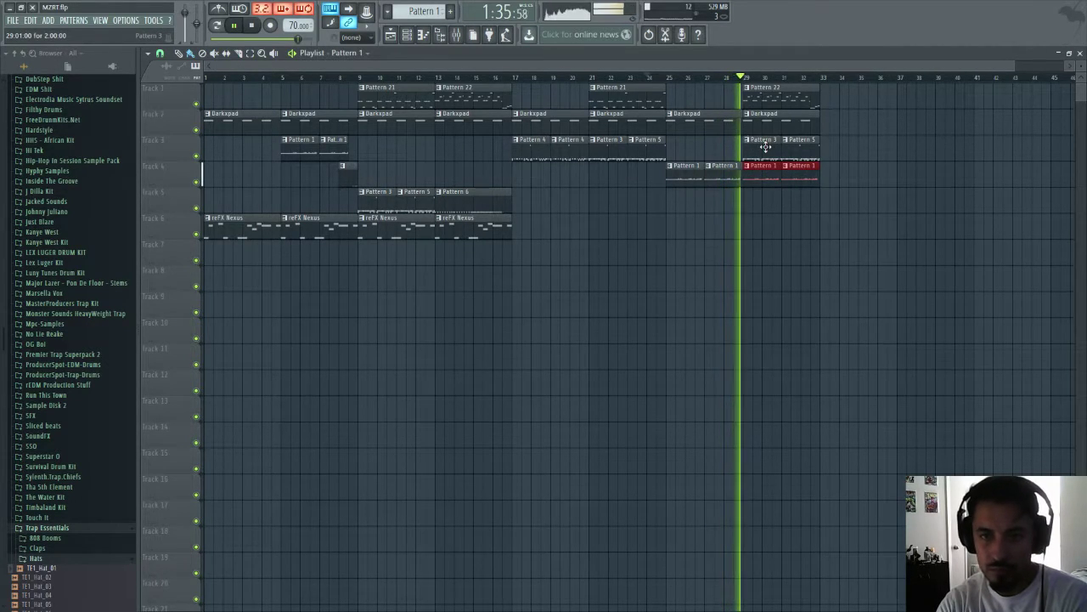
key(space)
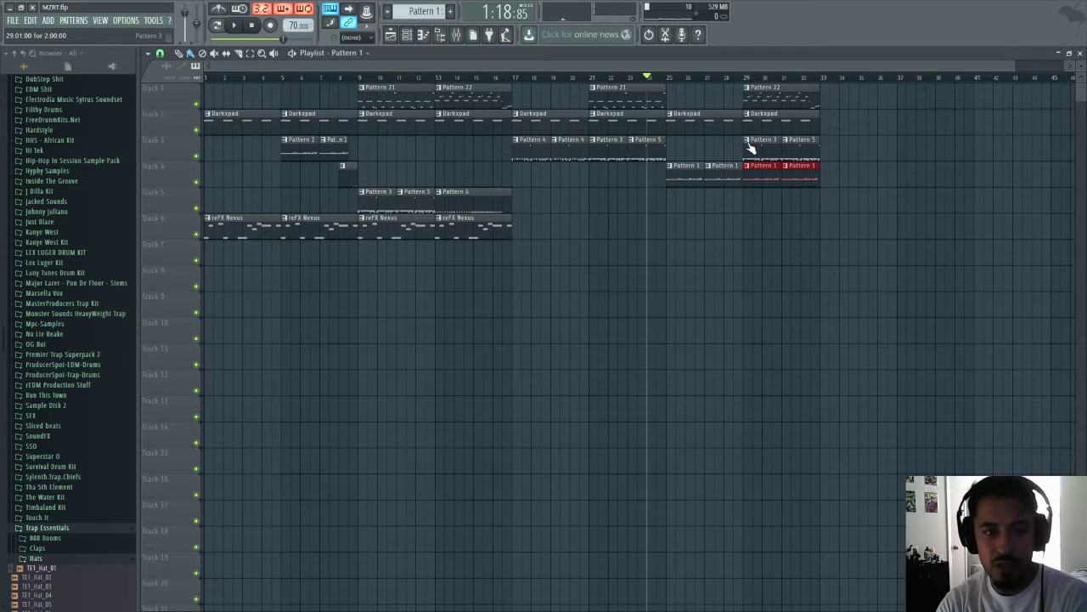
- Shorten the Pattern 1 clip at bar 31 on Track 4 and place a Pattern 2 clip at bar 32 on Track 5
click(345, 168)
click(805, 210)
drag(817, 176, 806, 172)
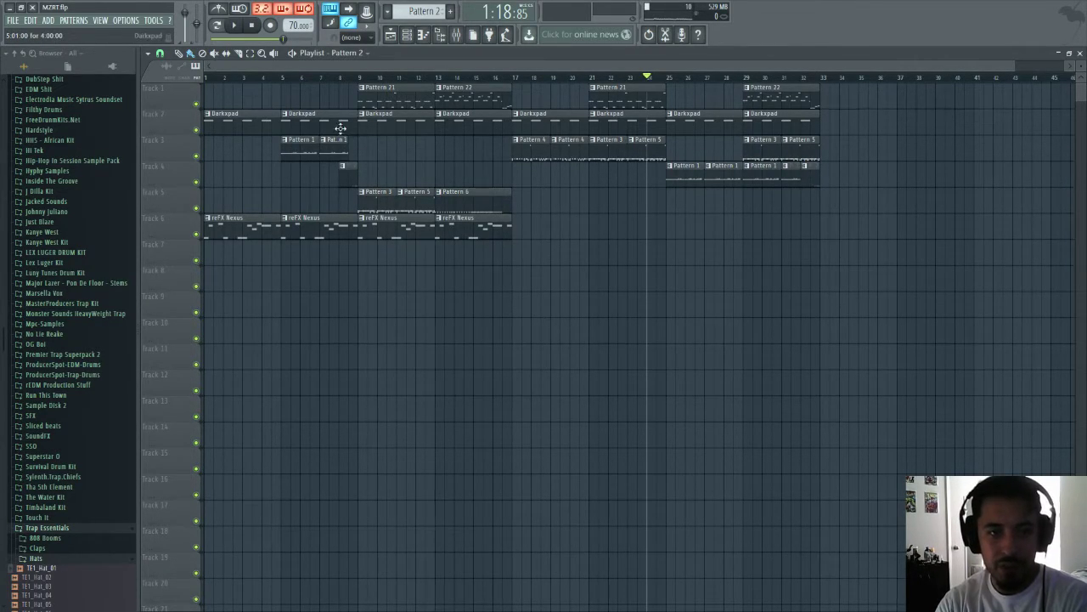
drag(812, 177, 810, 203)
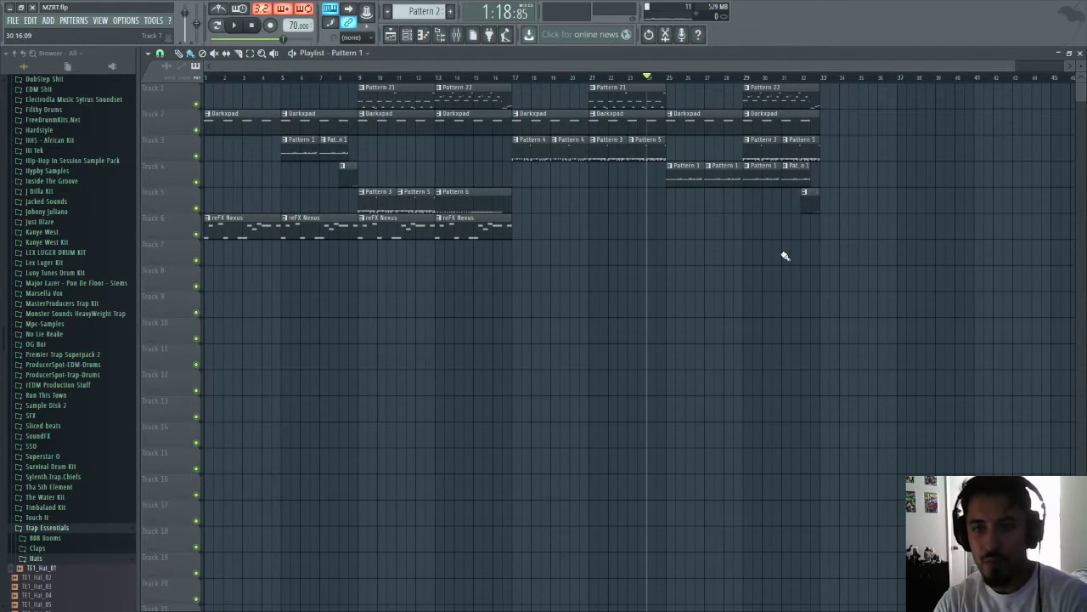
- Open Pattern 3 and copy the notes of its Percs (12), (13), (34), (18) and TE1_Hat_01 channels
double_click(767, 146)
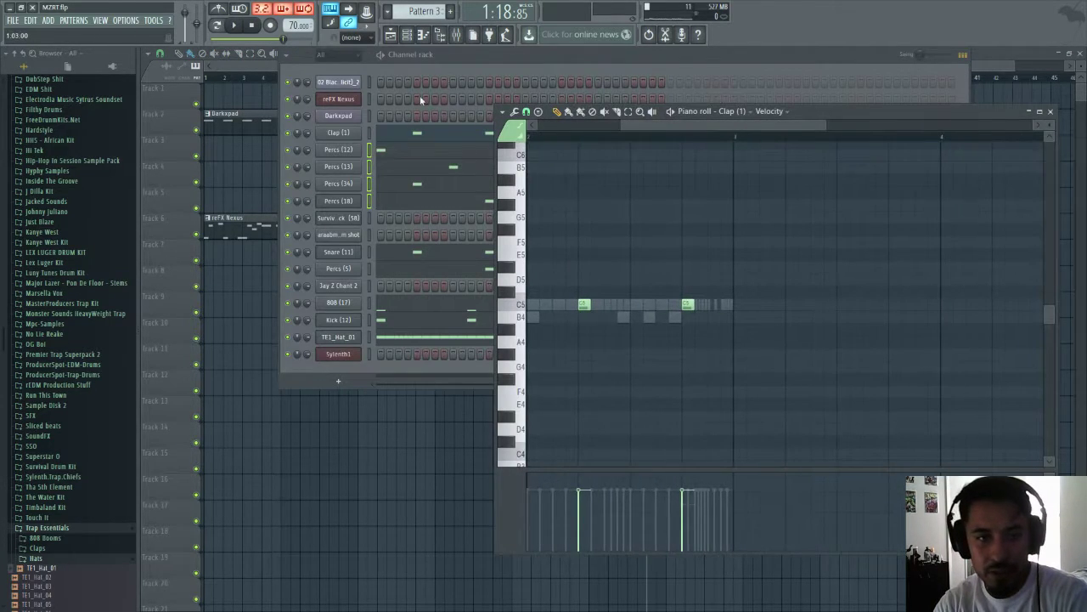
click(494, 63)
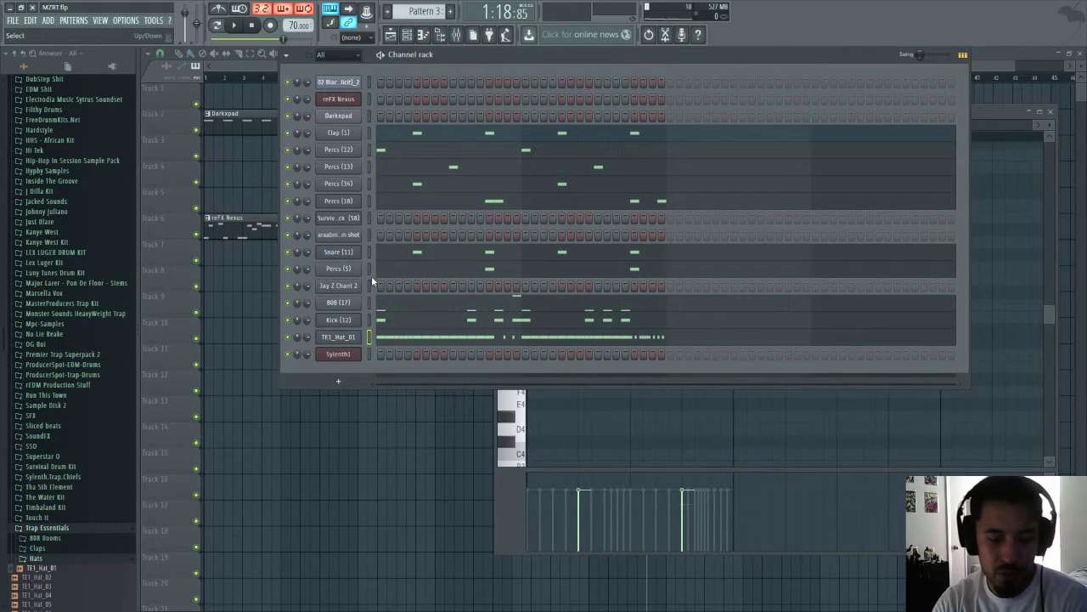
click(369, 203)
click(368, 337)
drag(368, 200, 369, 151)
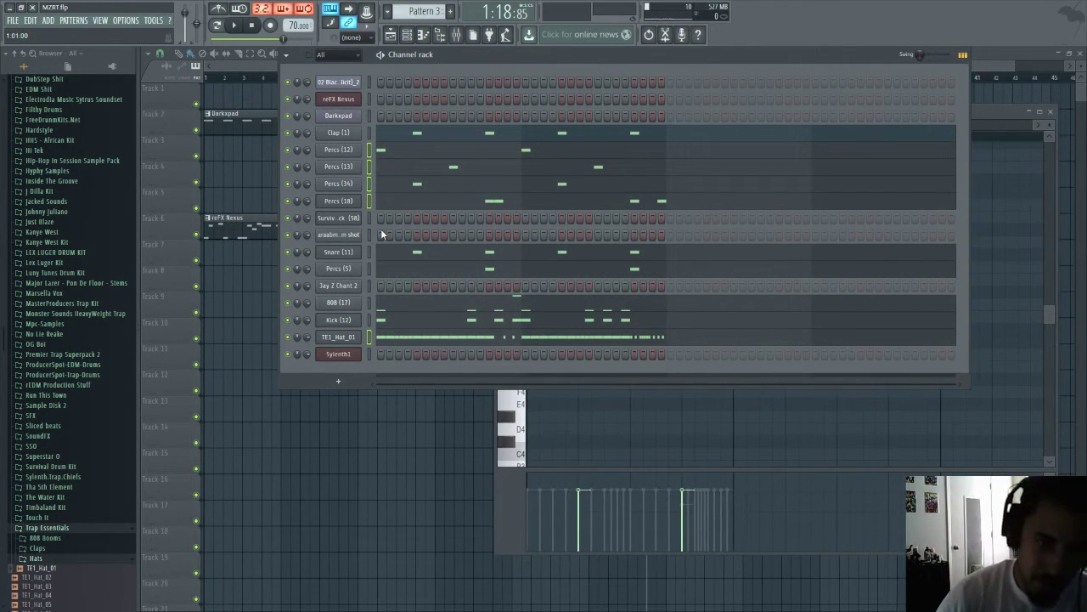
double_click(368, 338)
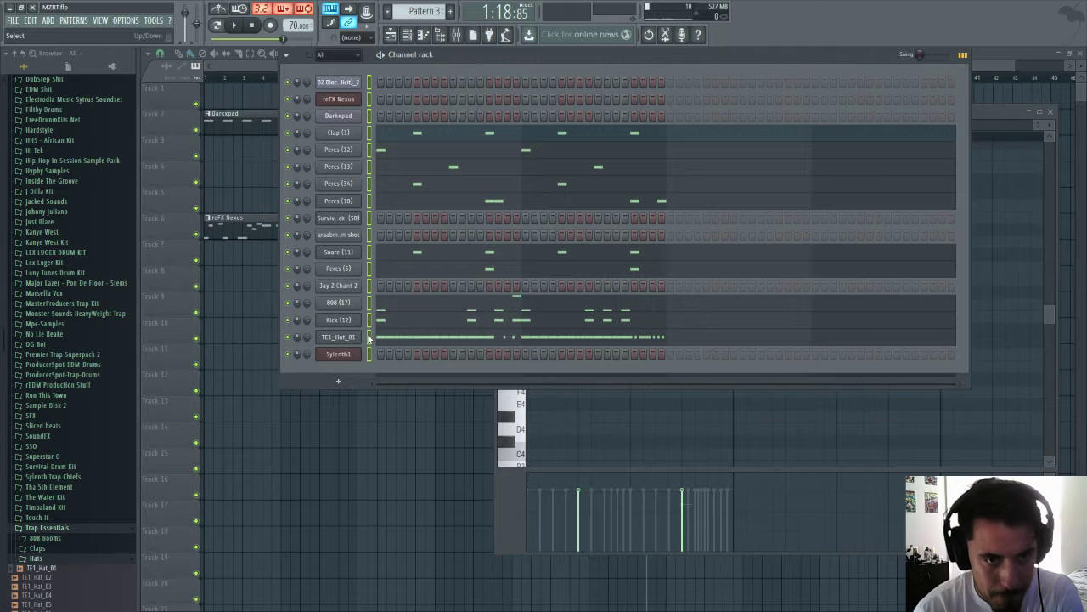
click(369, 337)
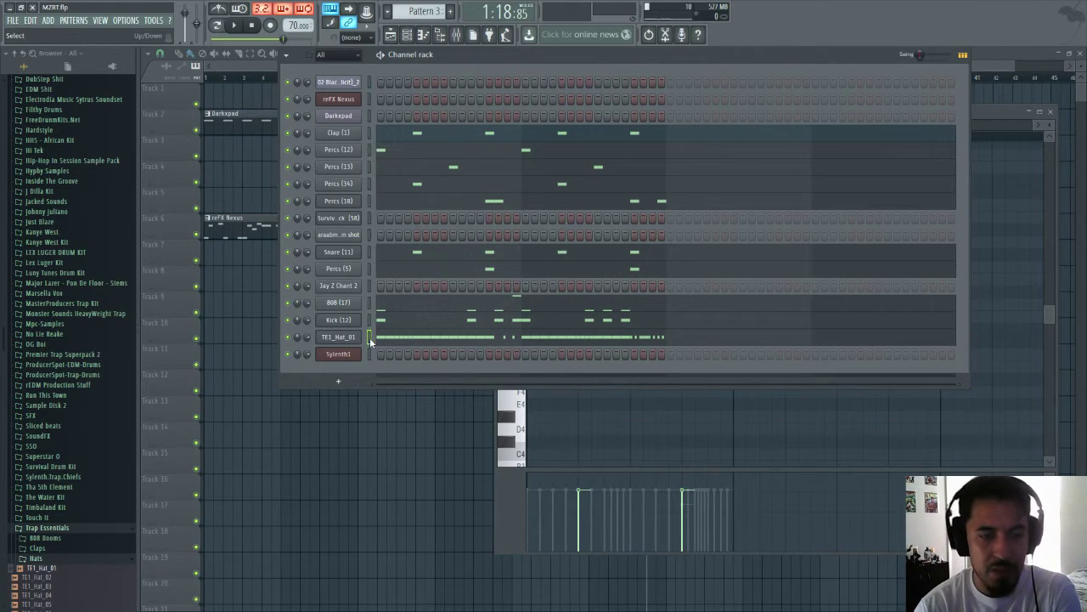
click(376, 167)
click(370, 151)
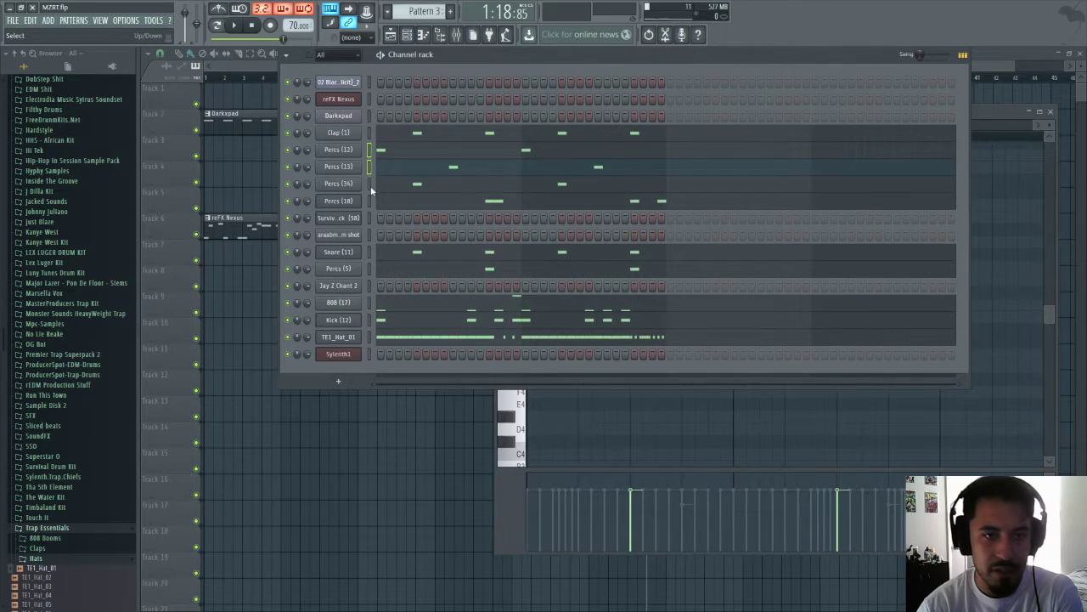
right_click(369, 338)
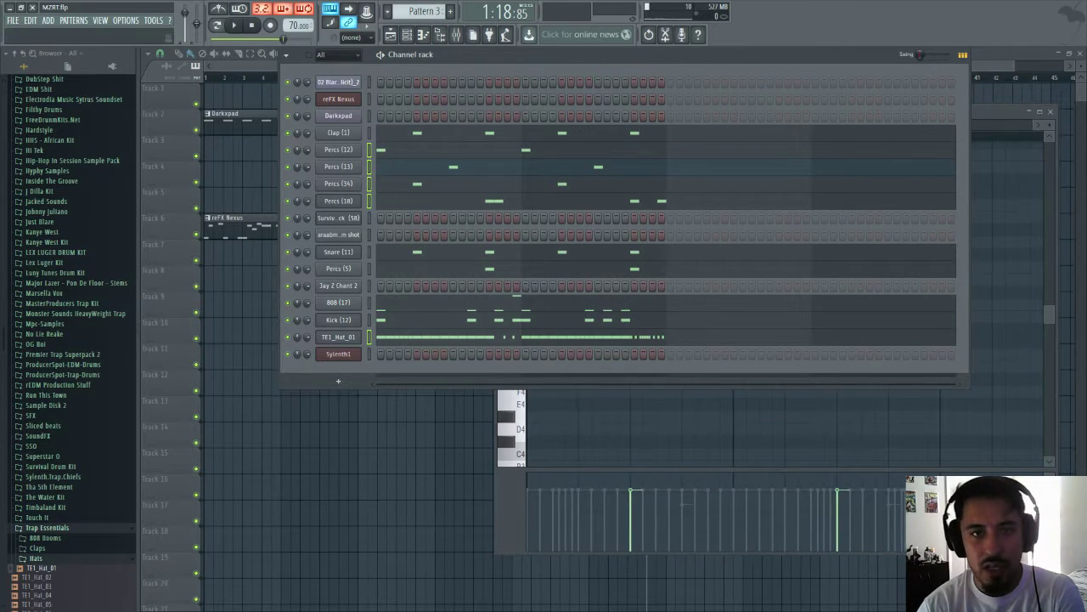
- Paste the copied Percs and TE1_Hat_01 notes into a new Pattern 8 and play the pattern
right_click(422, 12)
click(508, 21)
key(Return)
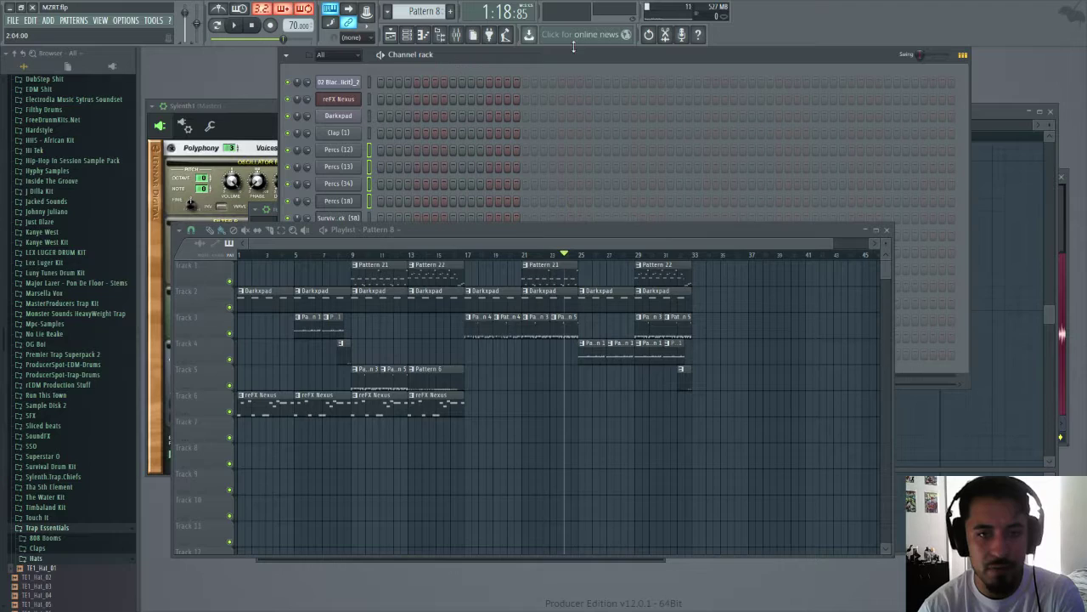
drag(567, 58, 576, 70)
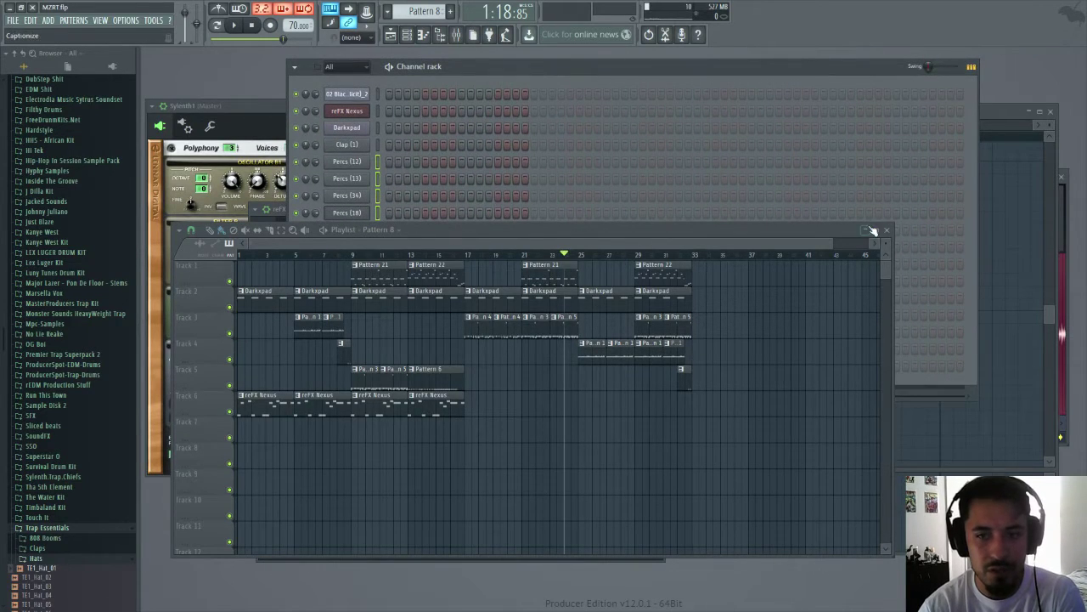
click(867, 230)
click(589, 69)
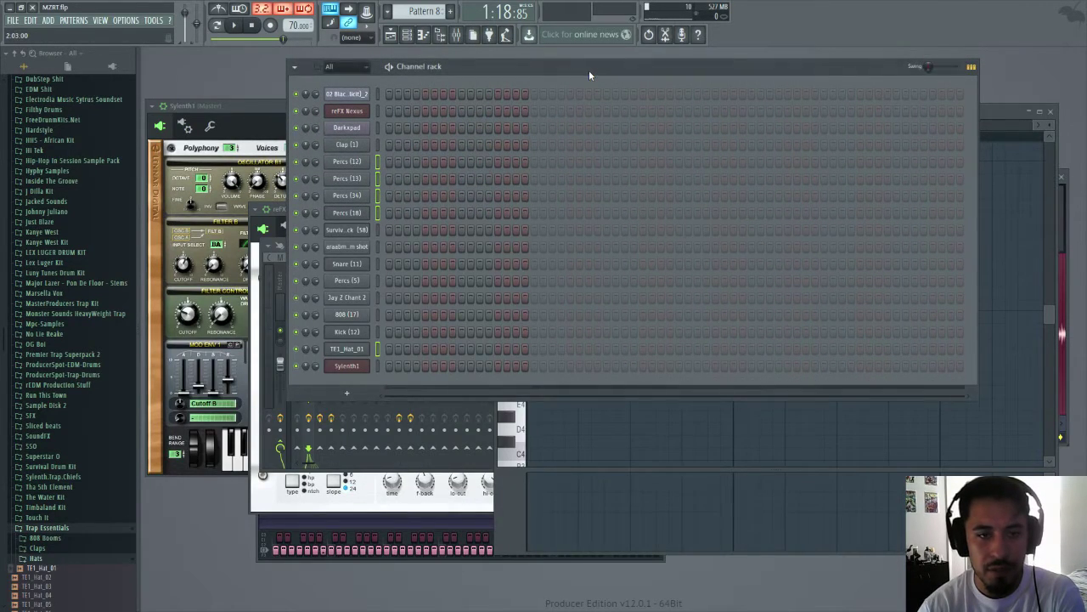
click(235, 26)
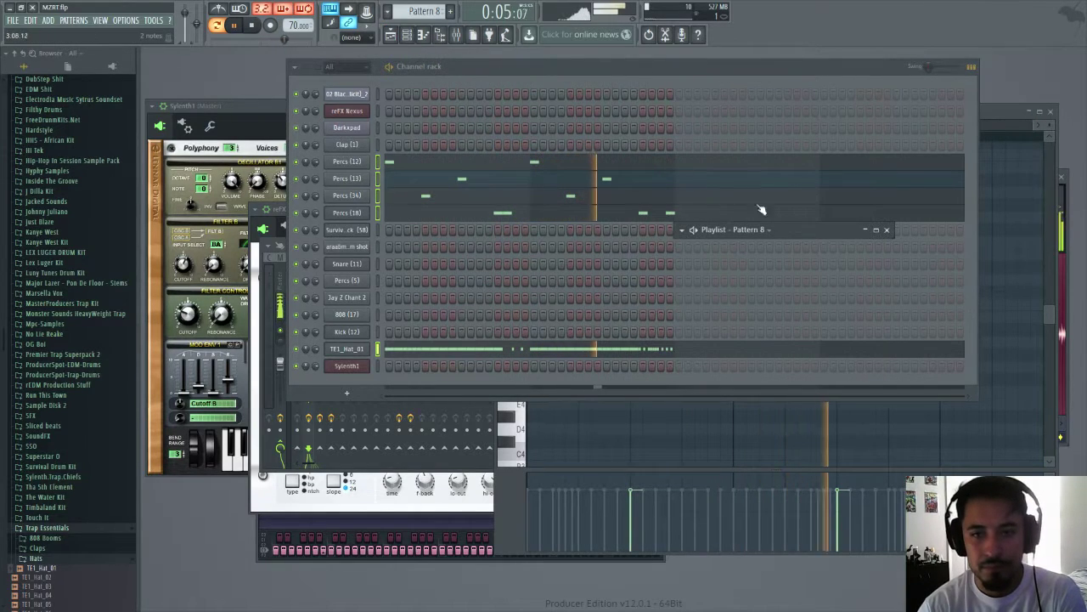
- Stop playback and place four Pattern 8 clips on Track 6 of the playlist, from bar 25 to bar 33
click(876, 229)
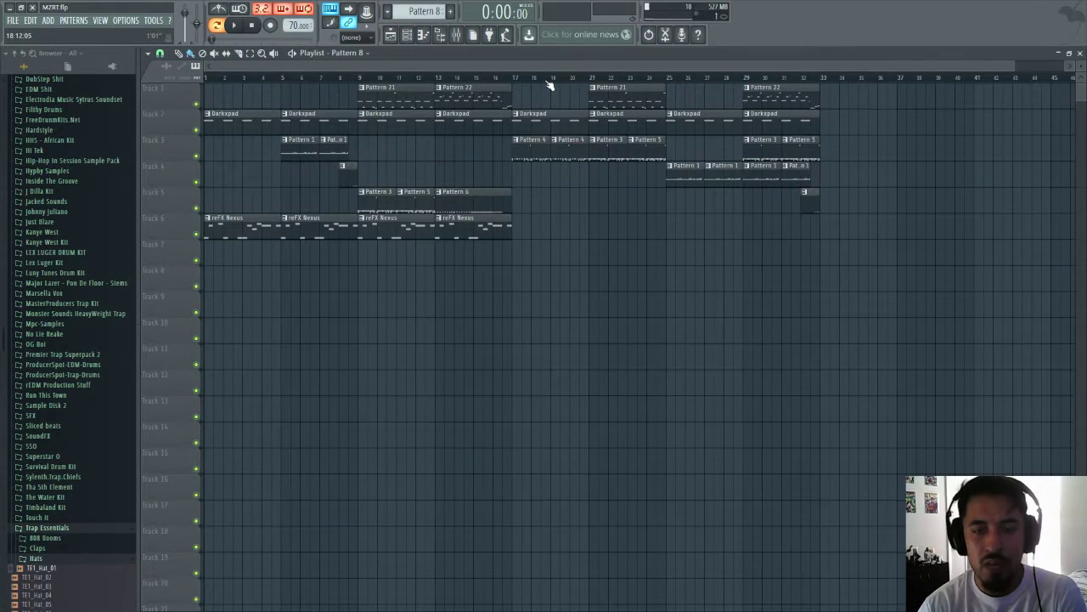
double_click(590, 56)
double_click(838, 229)
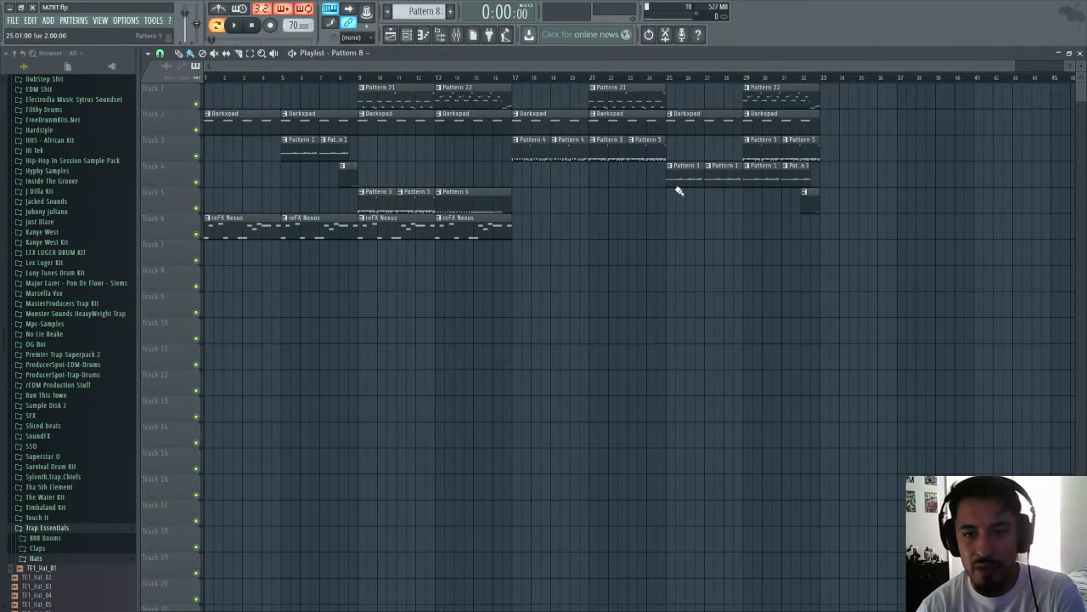
drag(673, 228, 787, 212)
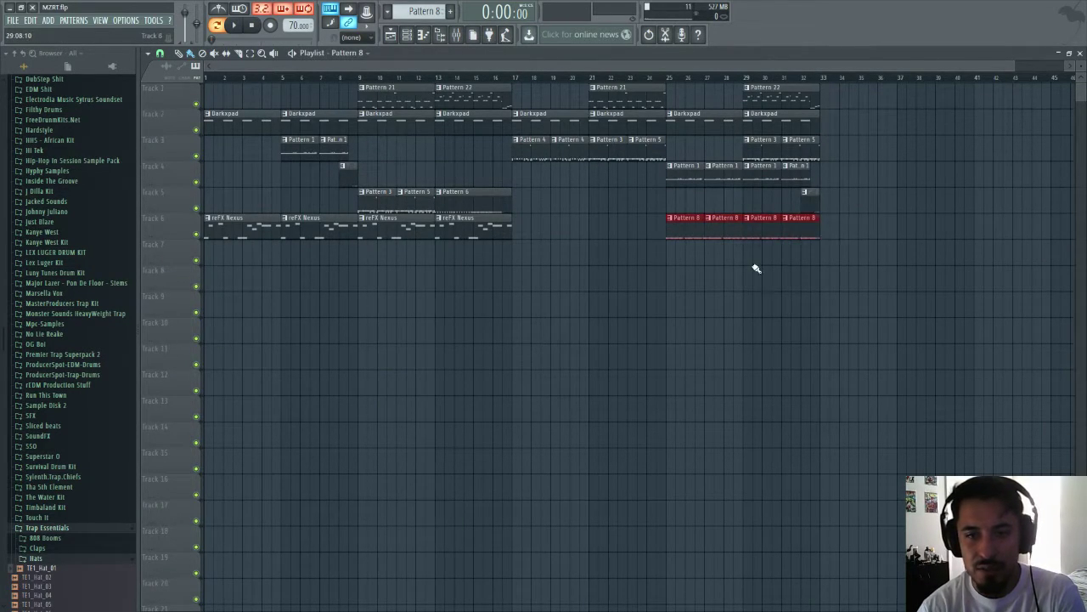
- Delete the Pattern 3 and Pattern 5 clips at bars 29 and 31 on Track 3 and play the section from bar 25
right_click(756, 145)
right_click(802, 146)
ctrl+click(835, 235)
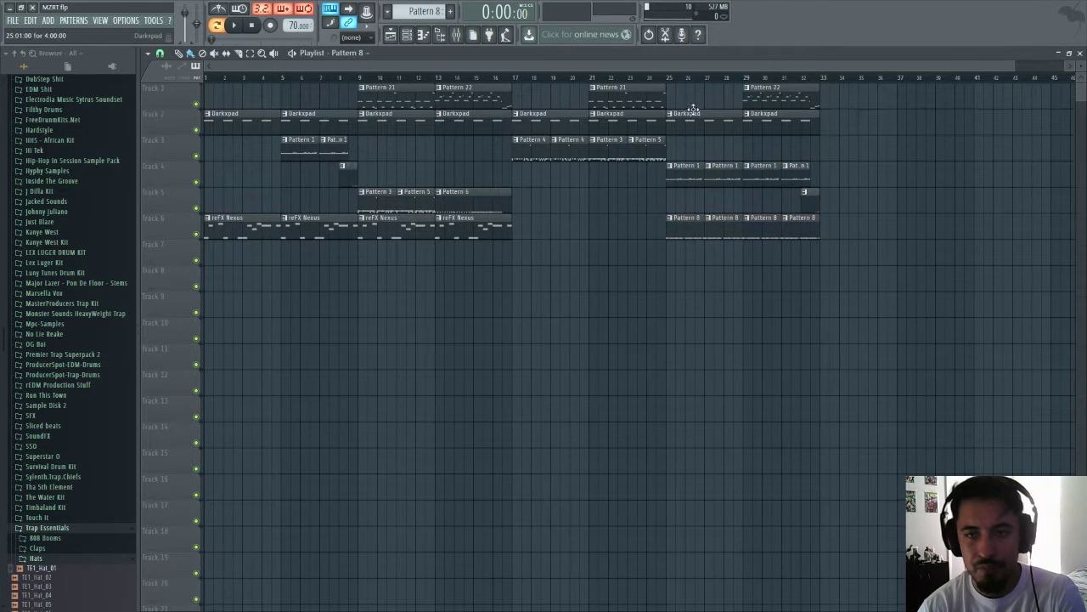
key(space)
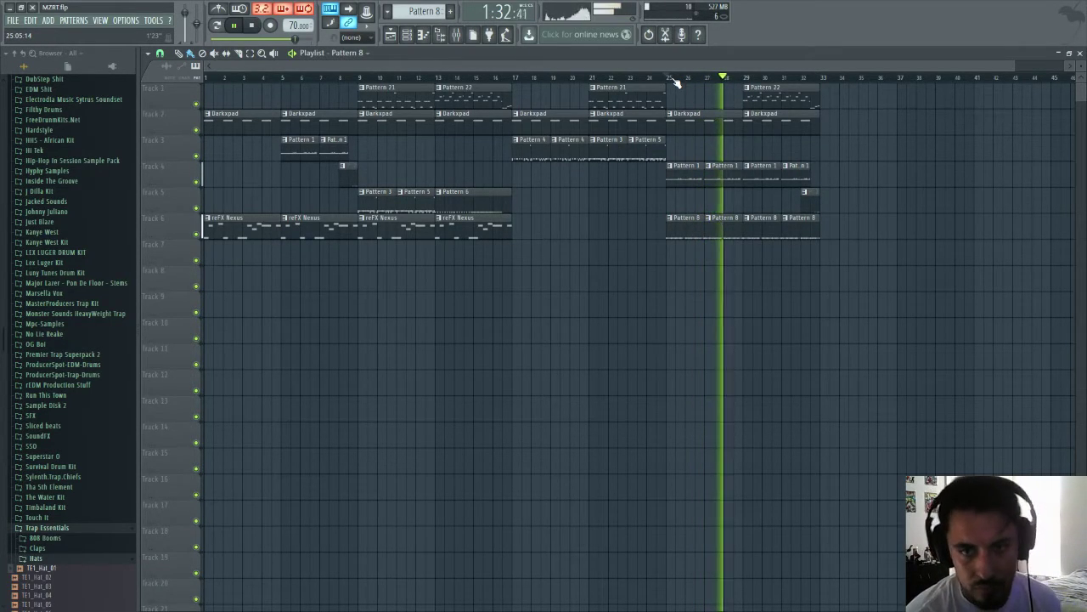
- Delete the Pattern 8 clips at bars 25 and 27, and replace the Pattern 1 clips at bars 29 and 31 with Patterns 3 and 5 on Track 3
right_click(709, 234)
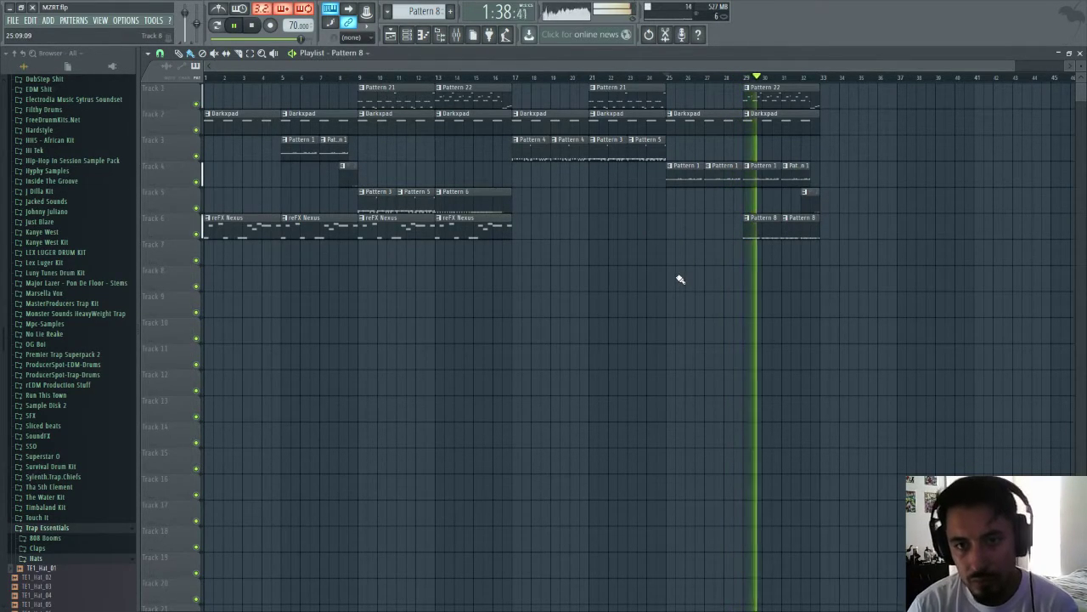
click(601, 141)
click(747, 159)
right_click(749, 167)
click(646, 145)
right_click(797, 172)
click(786, 143)
- Delete the remaining Pattern 8 clips at bars 29 and 31 on Track 6 and stop playback
right_click(788, 214)
right_click(779, 219)
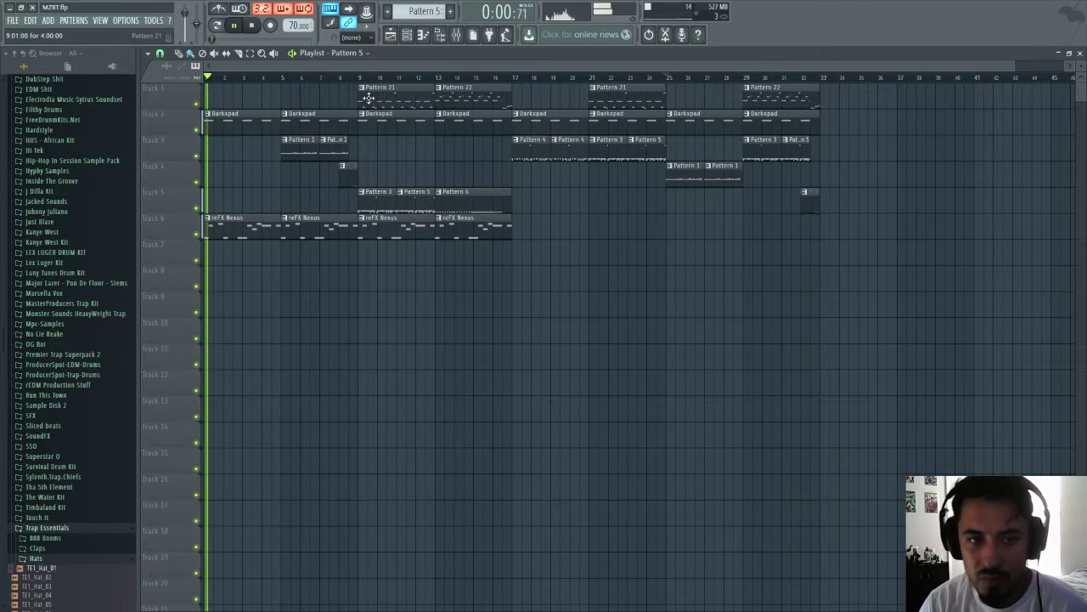
key(space)
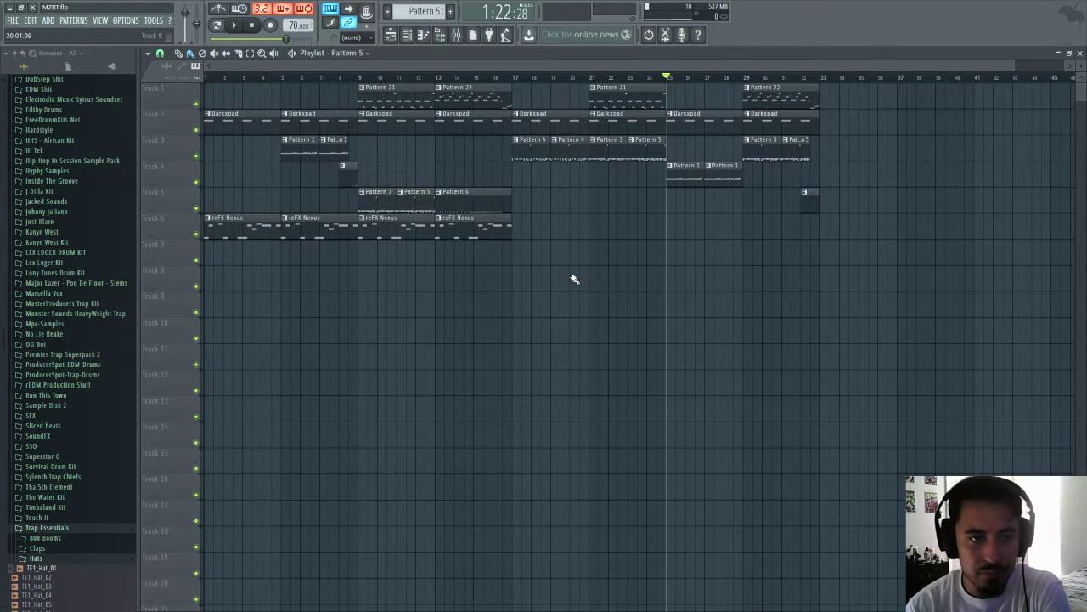
- Copy all clips between bars 9 and 17 and paste them at bar 33
drag(381, 96, 504, 239)
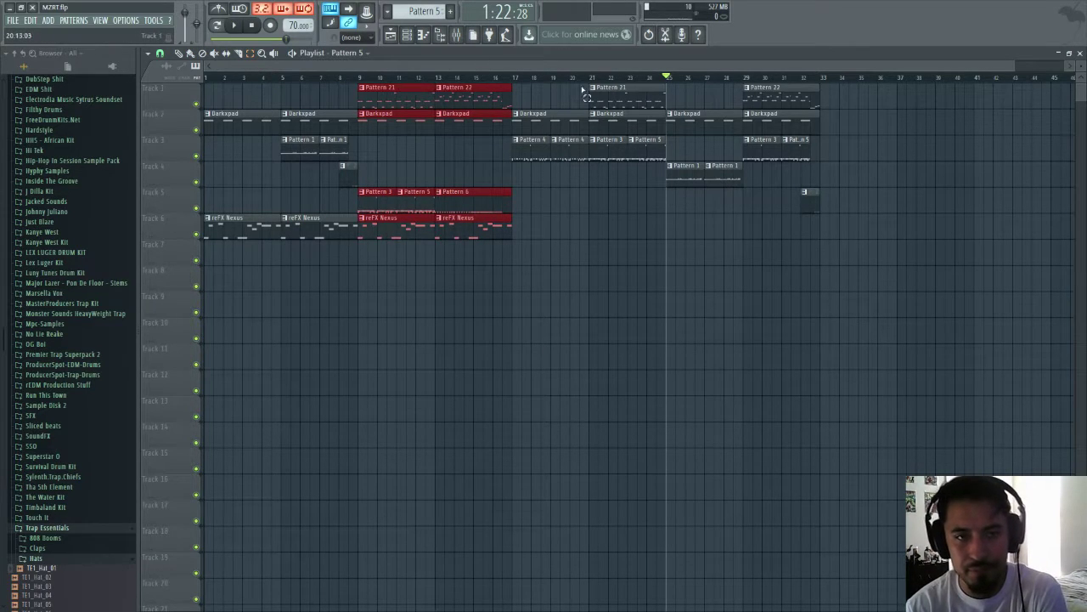
drag(572, 63, 841, 58)
drag(757, 68, 552, 105)
key(ctrl+v)
- Duplicate all clips between bars 17 and 41 so the copies run from bar 41 to bar 65
drag(931, 316, 427, 85)
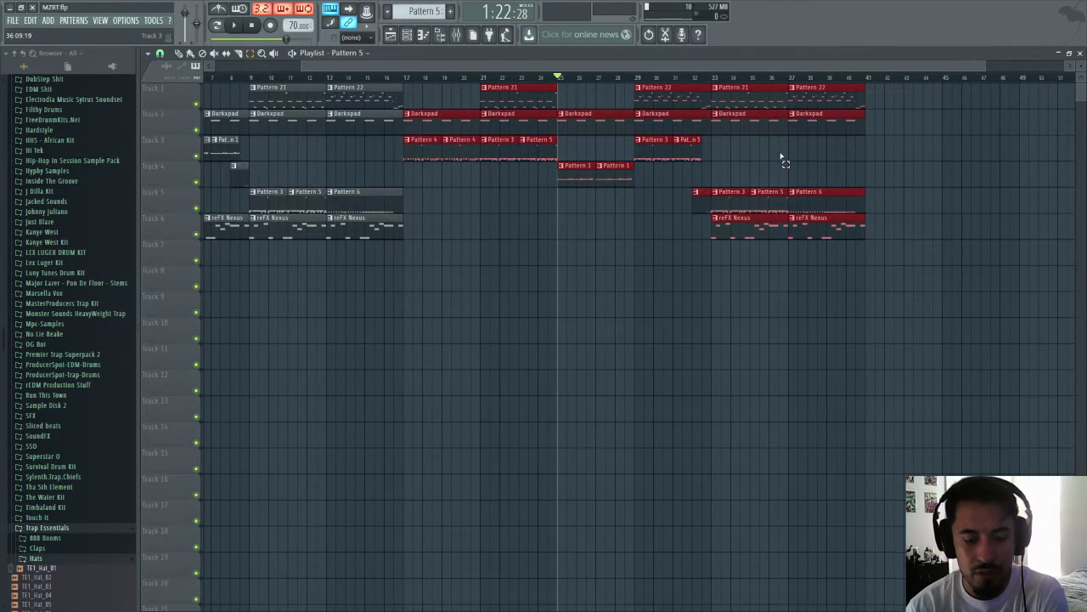
key(ctrl+b)
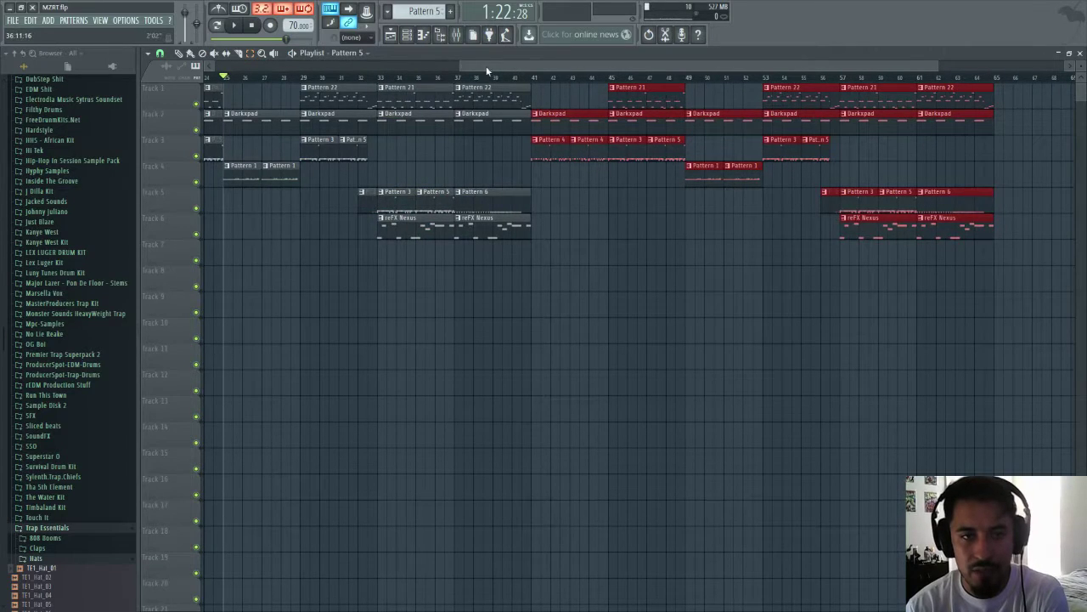
drag(462, 67, 217, 94)
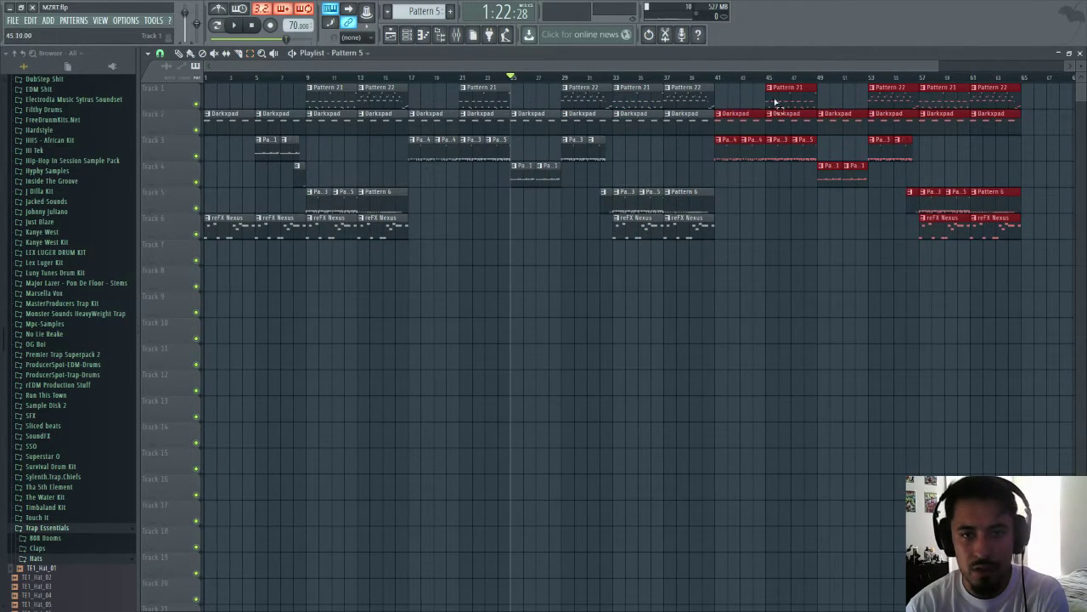
- Add three reFX Nexus clips on Track 6 at bars 65, 69 and 73 and play the song from about bar 64
mouse_move(761, 67)
mouse_down()
mouse_move(1051, 47)
mouse_move(575, 98)
mouse_move(1005, 66)
mouse_move(754, 98)
mouse_move(764, 65)
mouse_move(463, 83)
mouse_move(828, 85)
mouse_up()
click(369, 218)
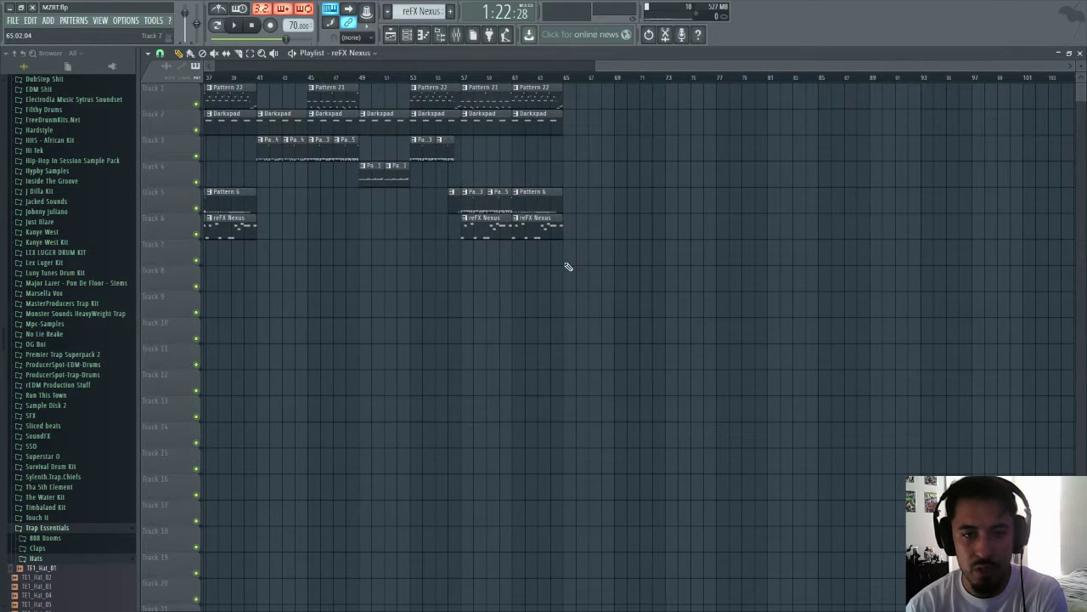
click(566, 230)
click(623, 234)
click(669, 228)
click(552, 78)
key(space)
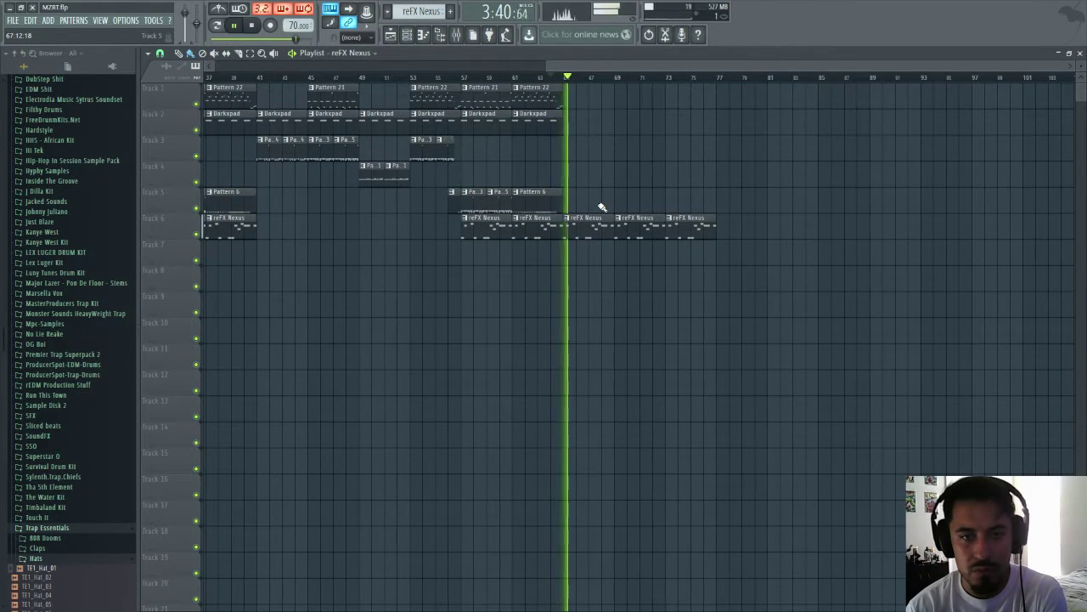
- Place a Pattern 21 clip at bar 69 and a Pattern 22 clip at bar 73 on Track 1 and stop playback
click(389, 180)
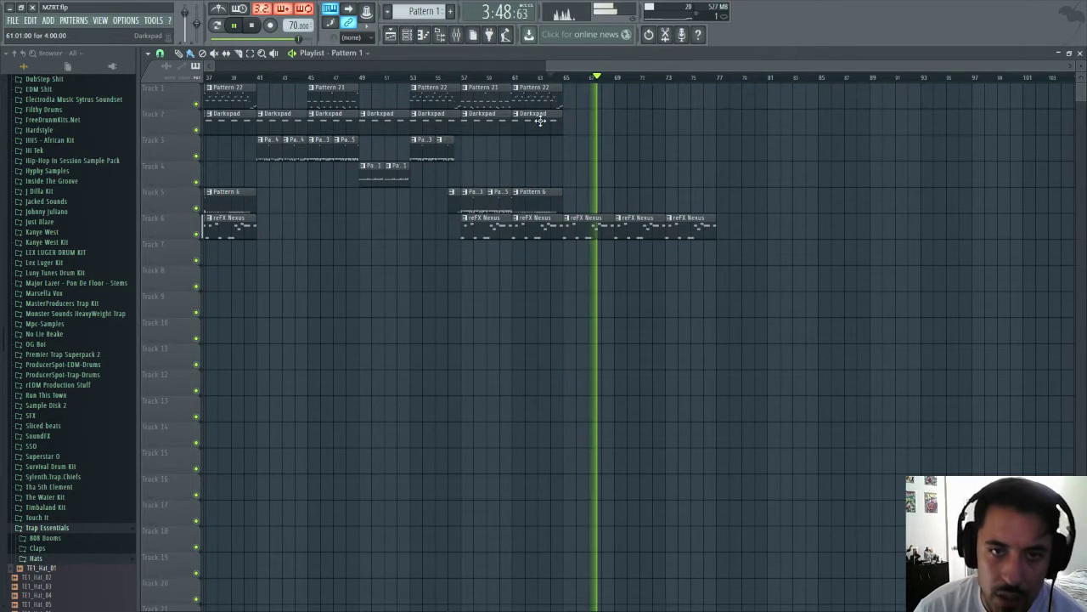
click(500, 97)
click(617, 97)
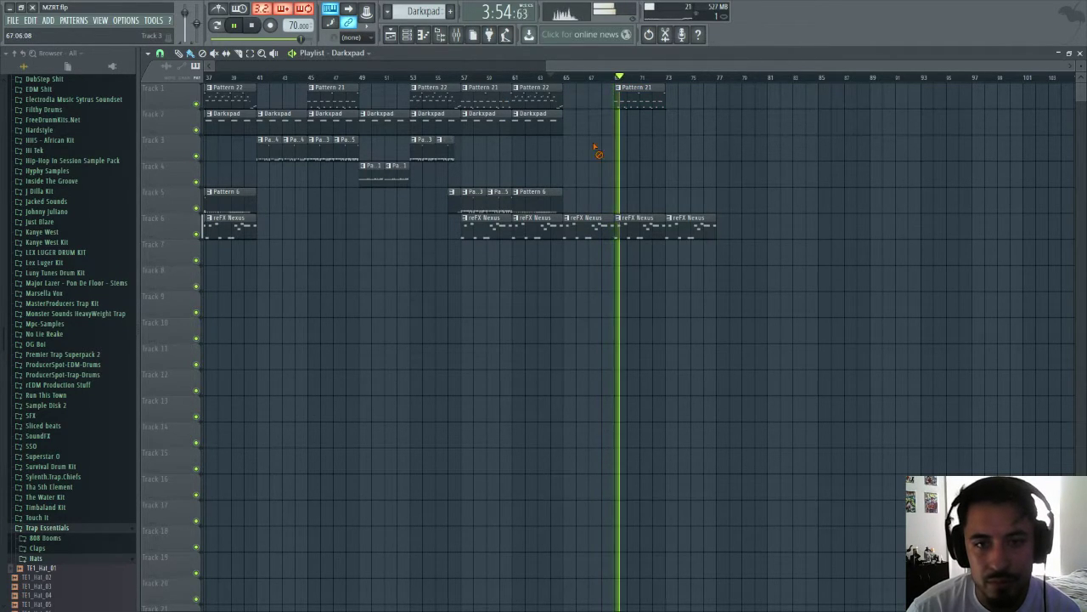
click(553, 99)
click(671, 97)
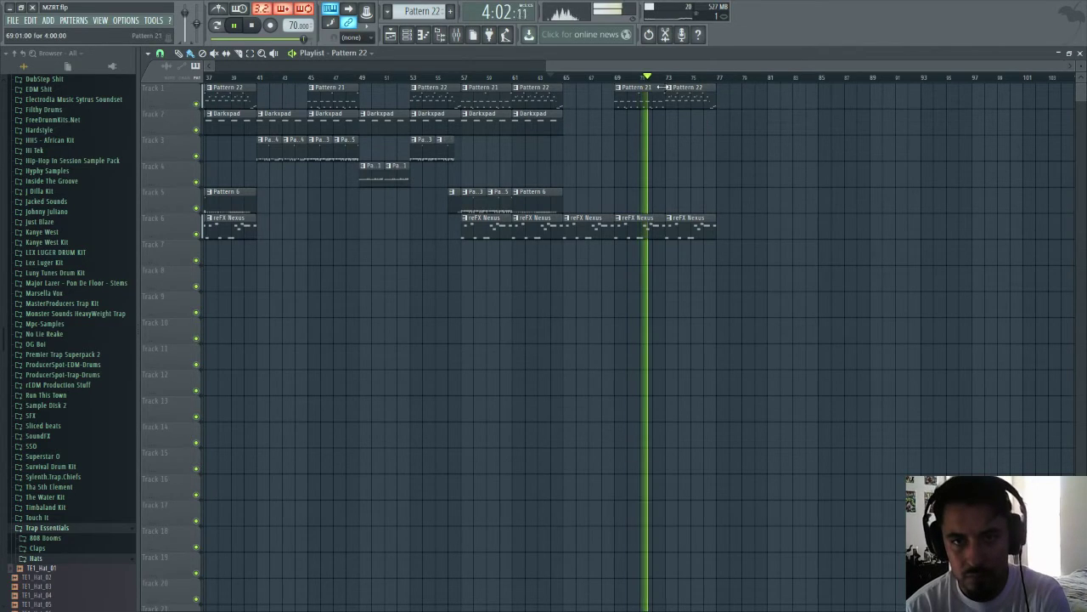
key(space)
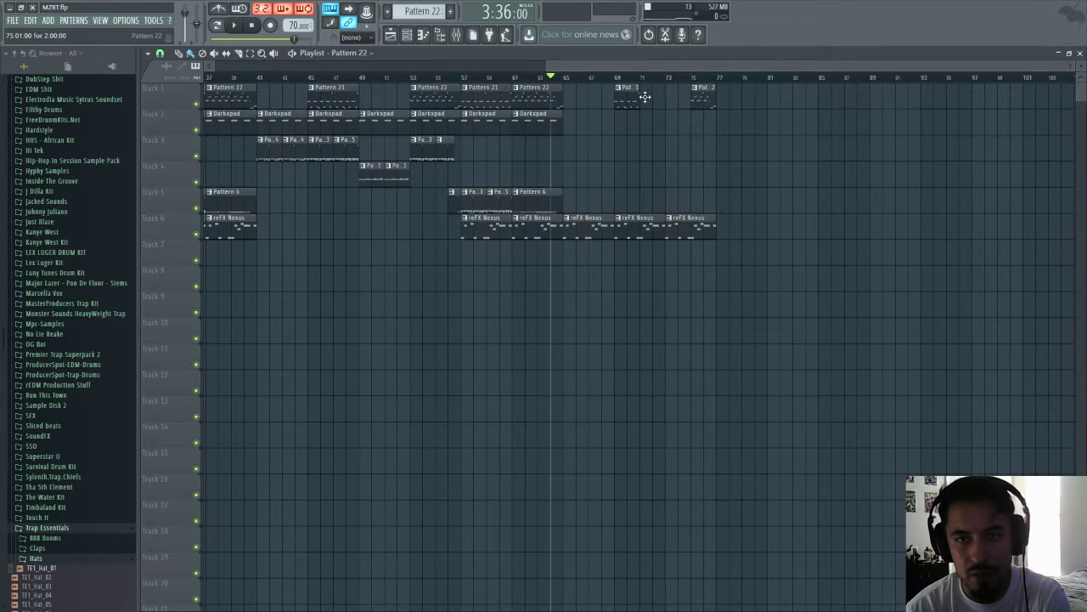
- Fit two-bar Pattern 21 and Pattern 22 clips between bars 69 and 73 on Track 1 and delete all clips from bar 73 onward
key(ctrl+z)
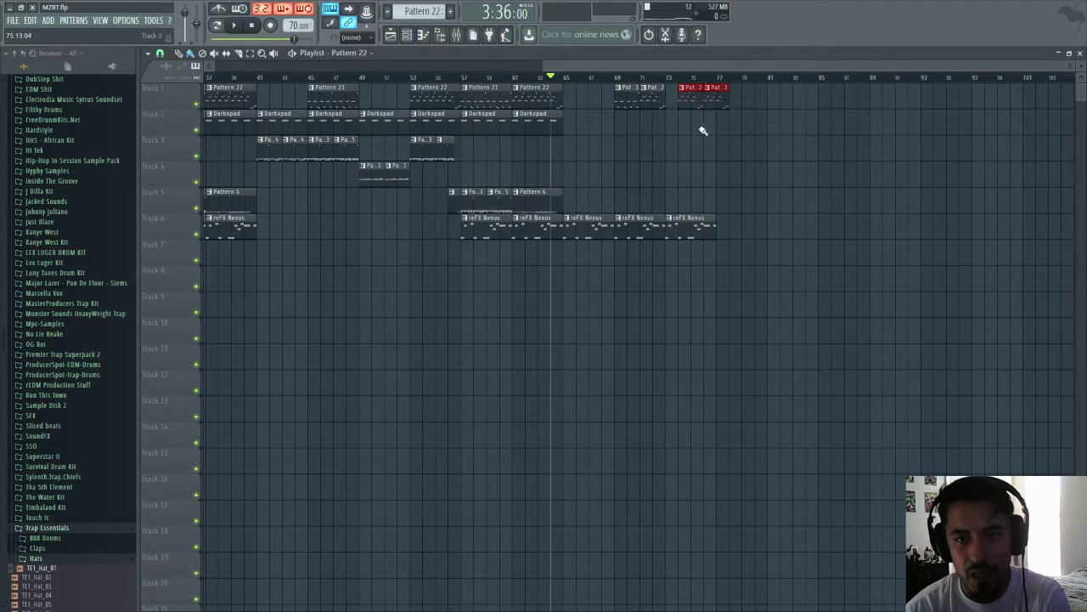
right_click(685, 101)
right_click(675, 224)
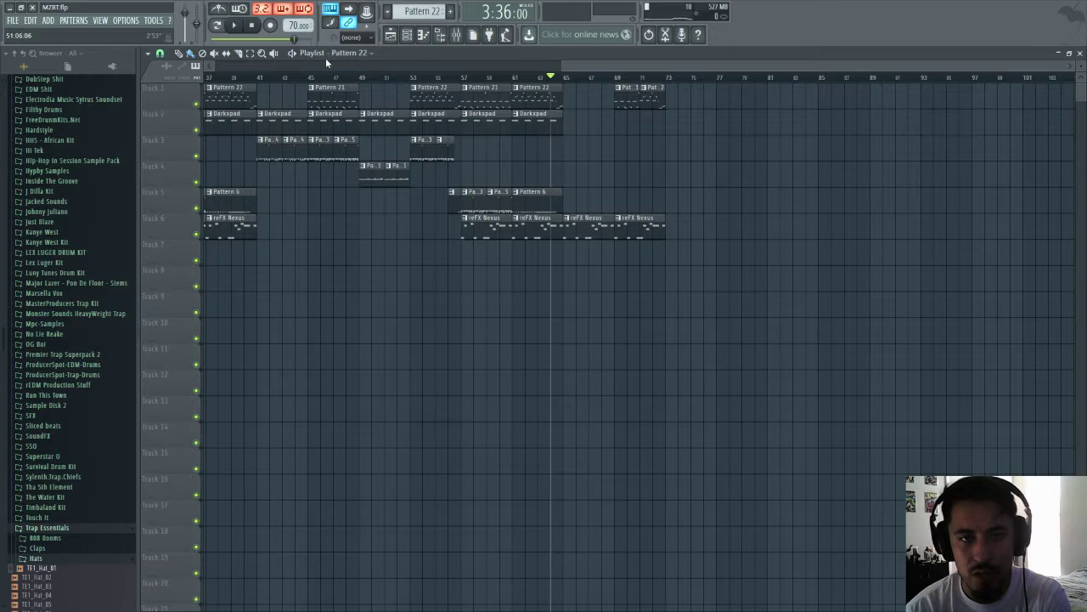
- Copy all clips between bars 57 and 65 and paste them at bar 73
mouse_move(487, 83)
mouse_down()
mouse_move(544, 262)
mouse_move(476, 66)
mouse_up()
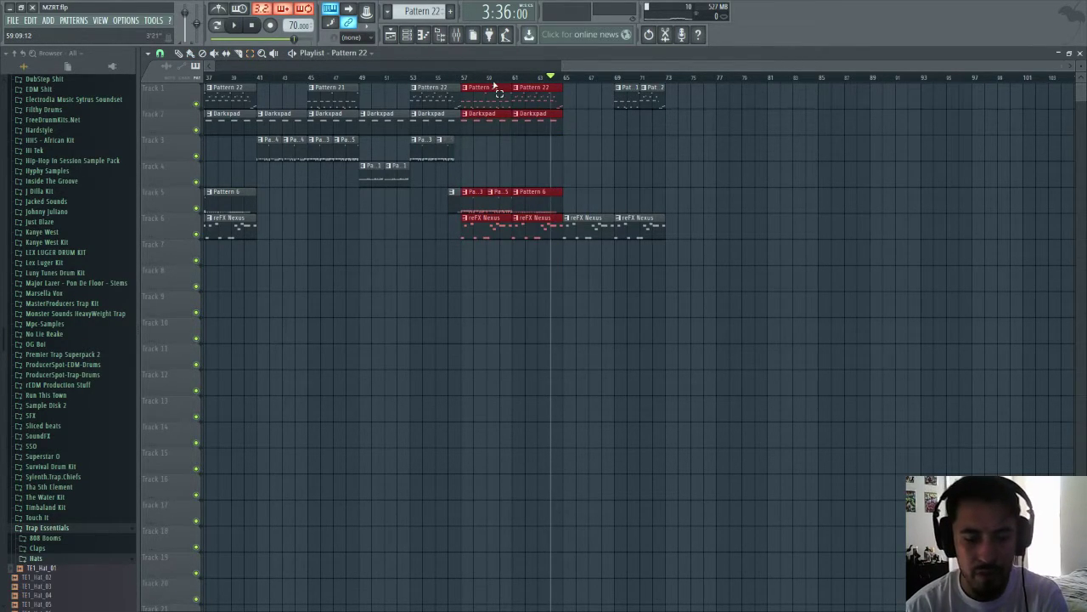
drag(631, 65, 812, 66)
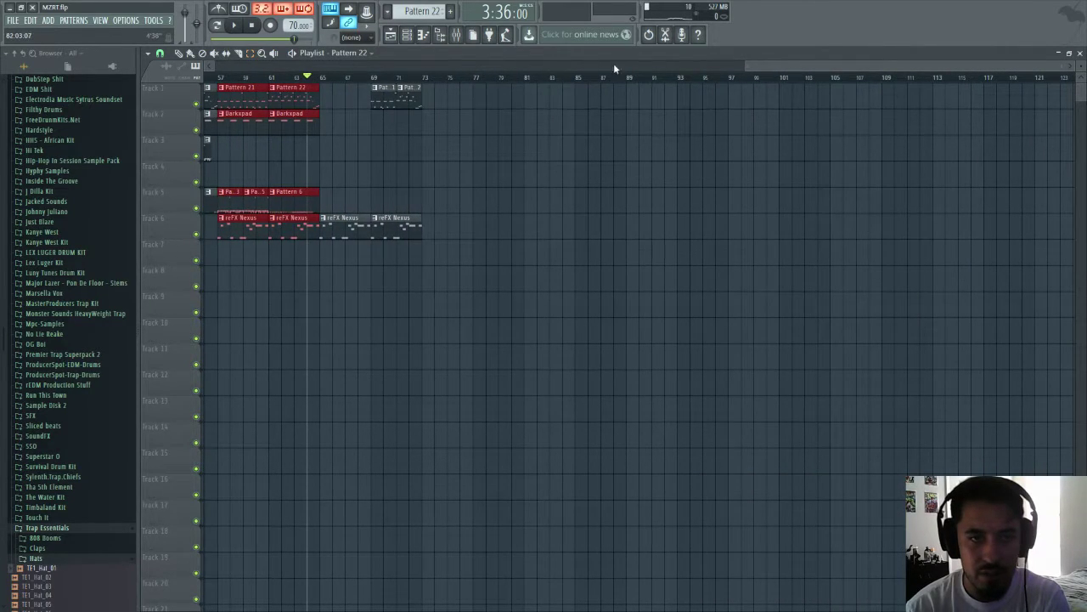
drag(745, 69, 779, 68)
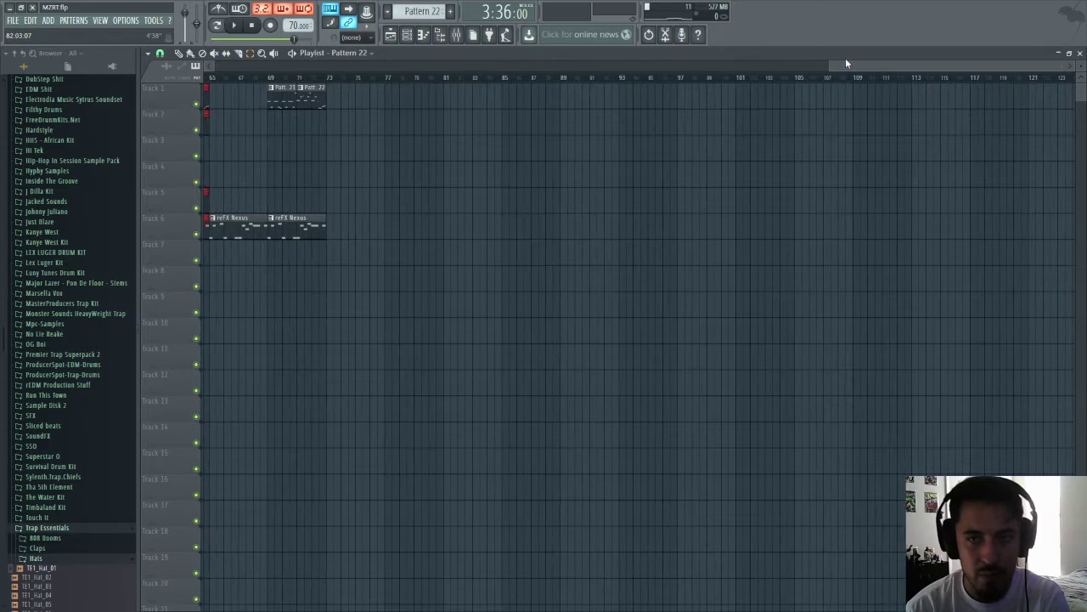
drag(854, 64, 212, 72)
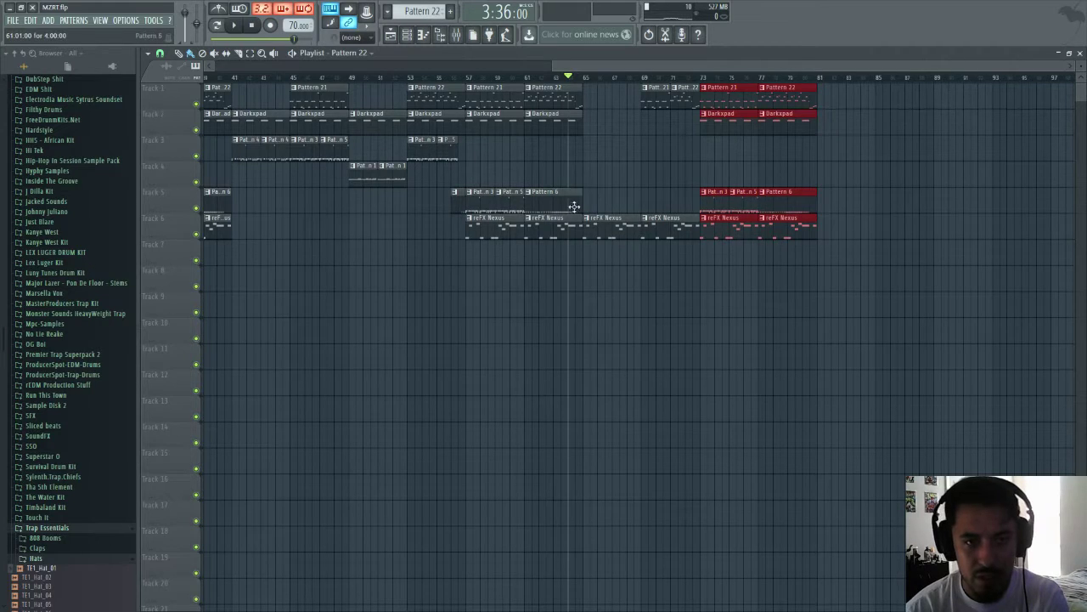
- Move the one-bar Pattern 2 clip on Track 7 from bar 80 to bar 72 and play the song from there
click(458, 205)
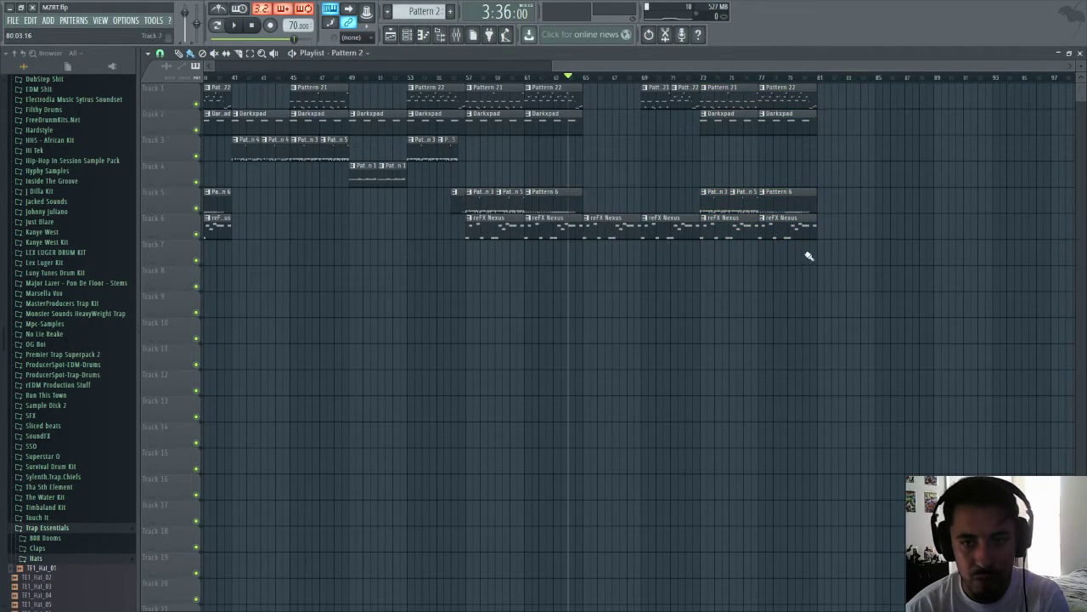
click(805, 81)
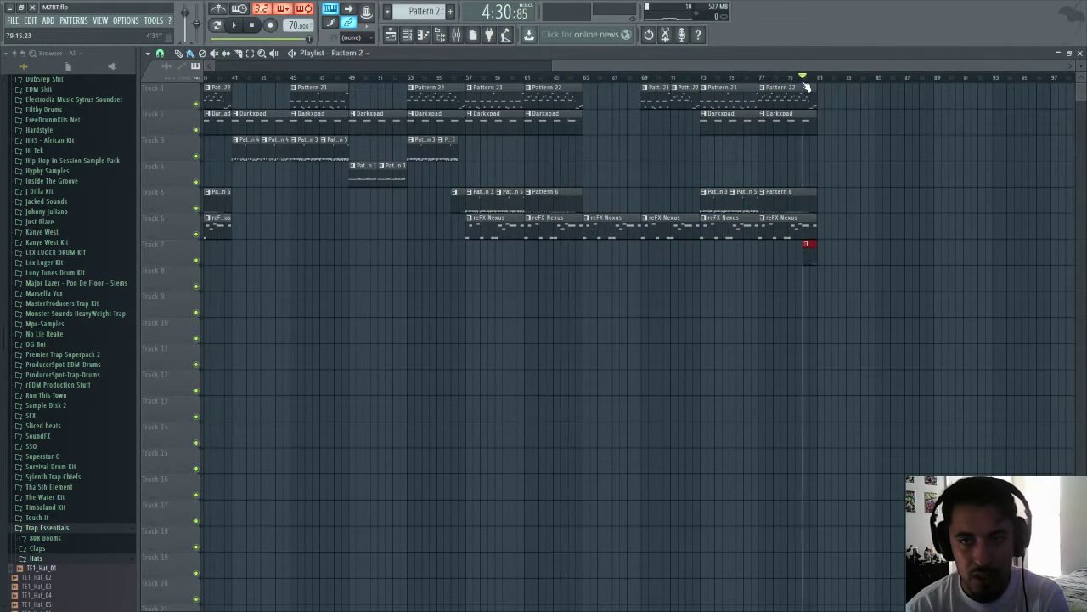
key(space)
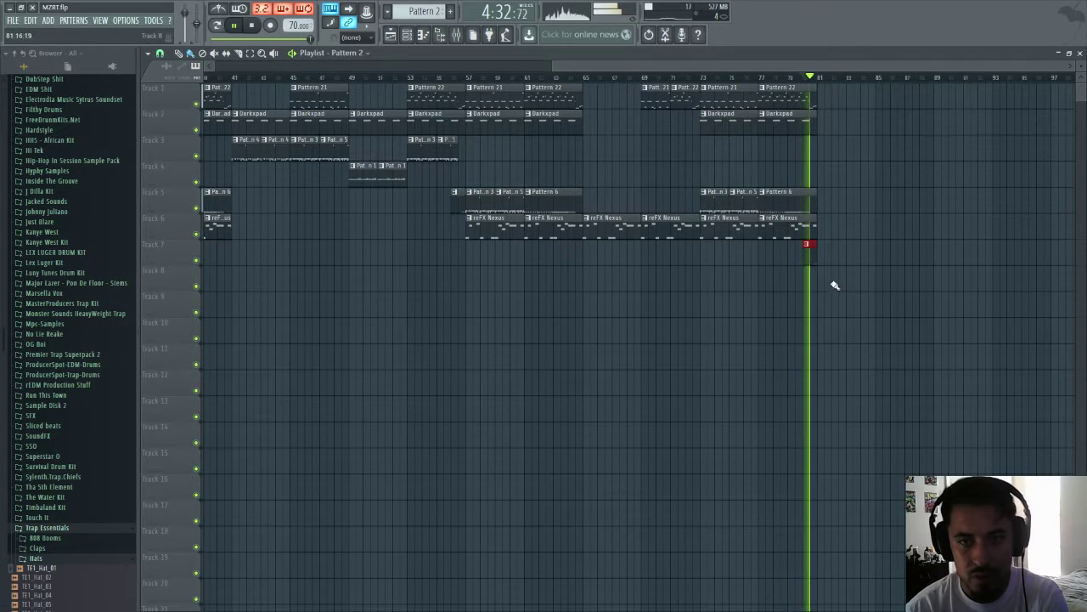
right_click(807, 247)
key(space)
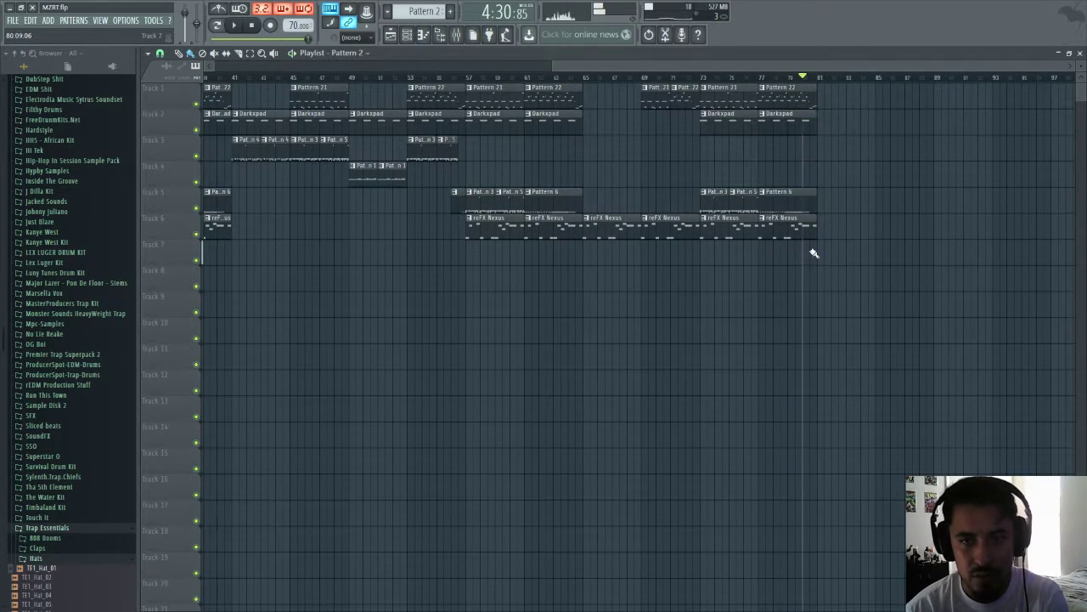
click(690, 81)
key(space)
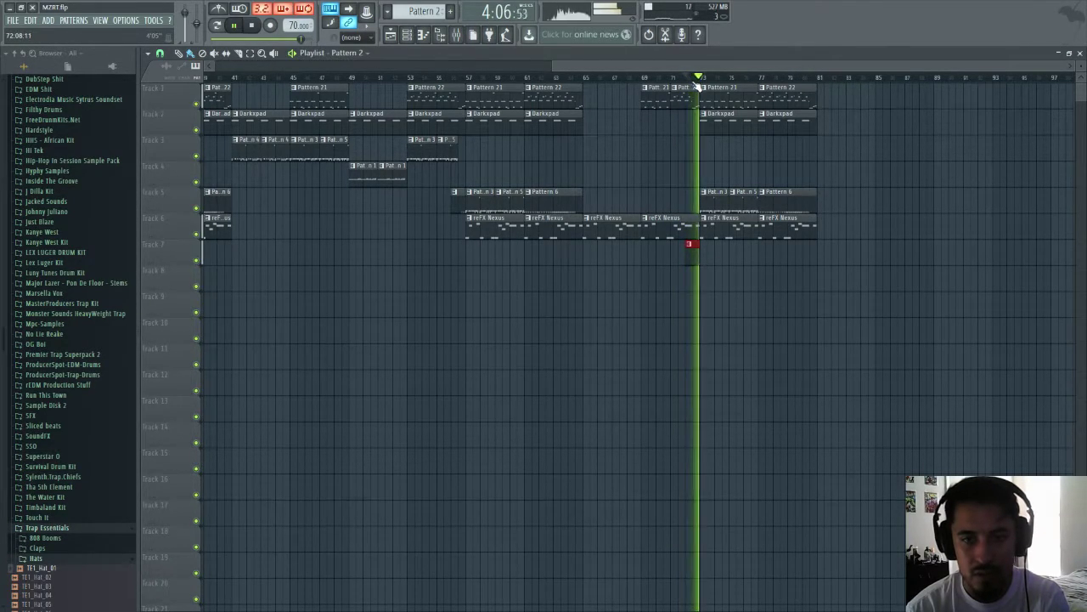
- Duplicate all clips between bars 73 and 81 so the copies start at bar 81, and stop playback
scroll(595, 81, left, 10)
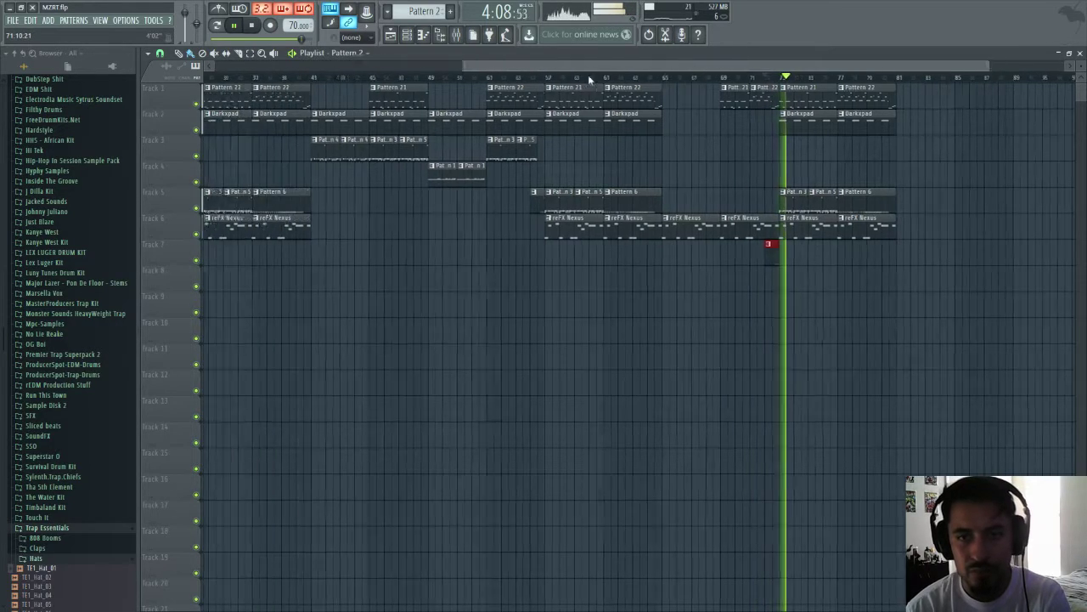
scroll(338, 89, right, 8)
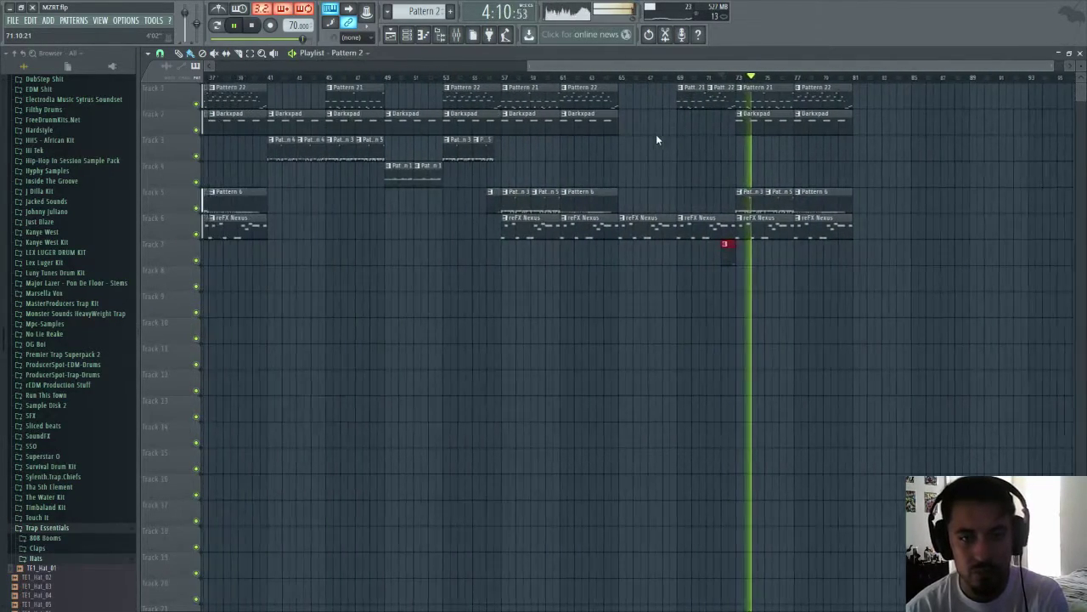
drag(657, 137, 787, 108)
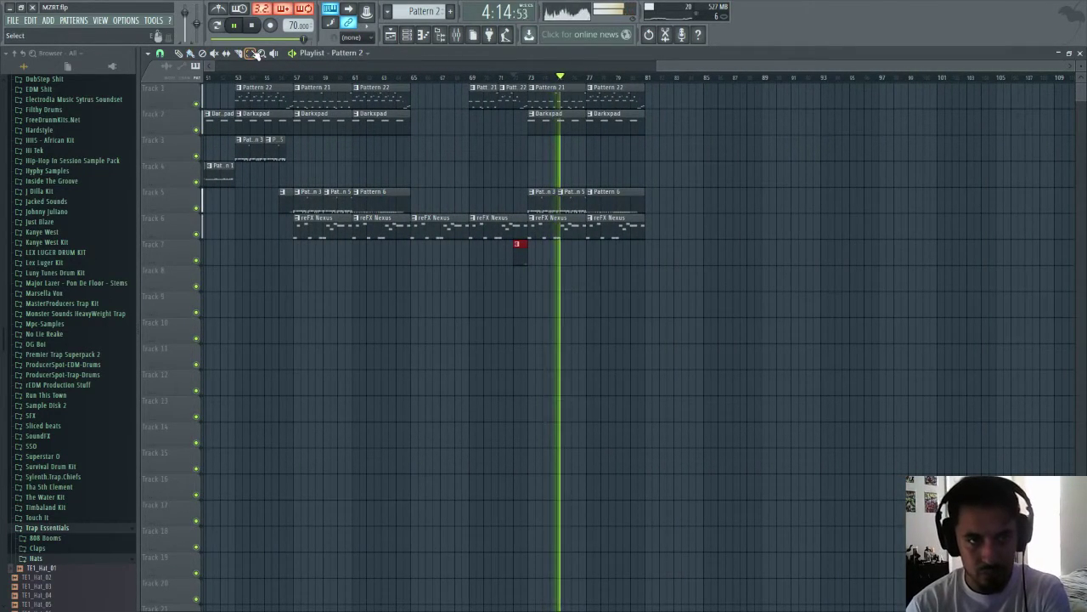
mouse_move(656, 285)
mouse_down()
mouse_move(575, 85)
mouse_move(575, 96)
mouse_up()
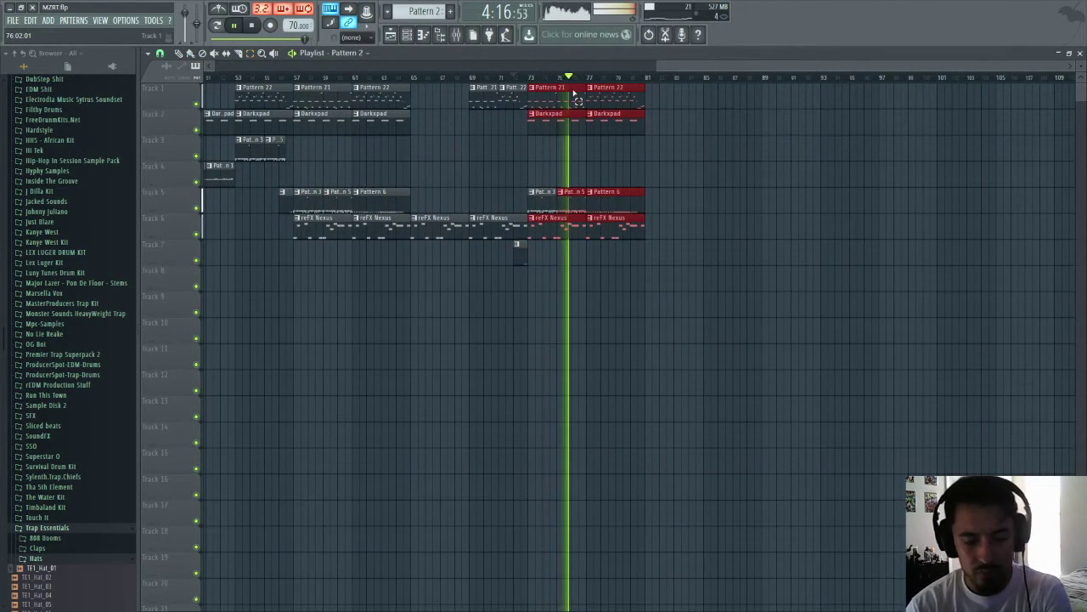
drag(679, 291, 548, 103)
key(ctrl+b)
key(space)
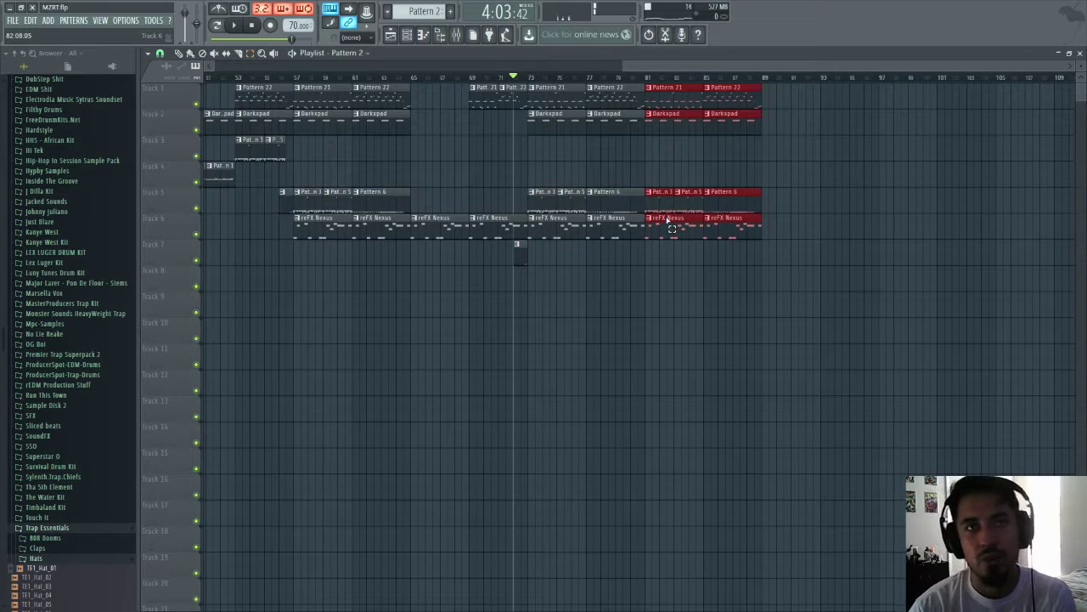
- Solo the 02 Black Mozart mixer track and play the song from bar 9 with the mixer open
drag(643, 65, 102, 90)
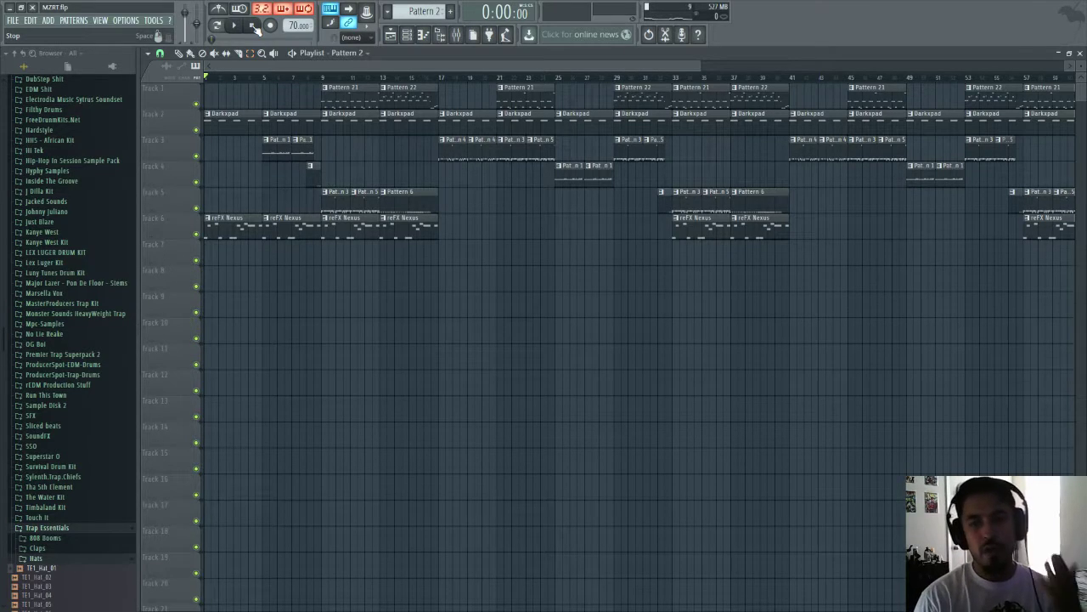
click(457, 35)
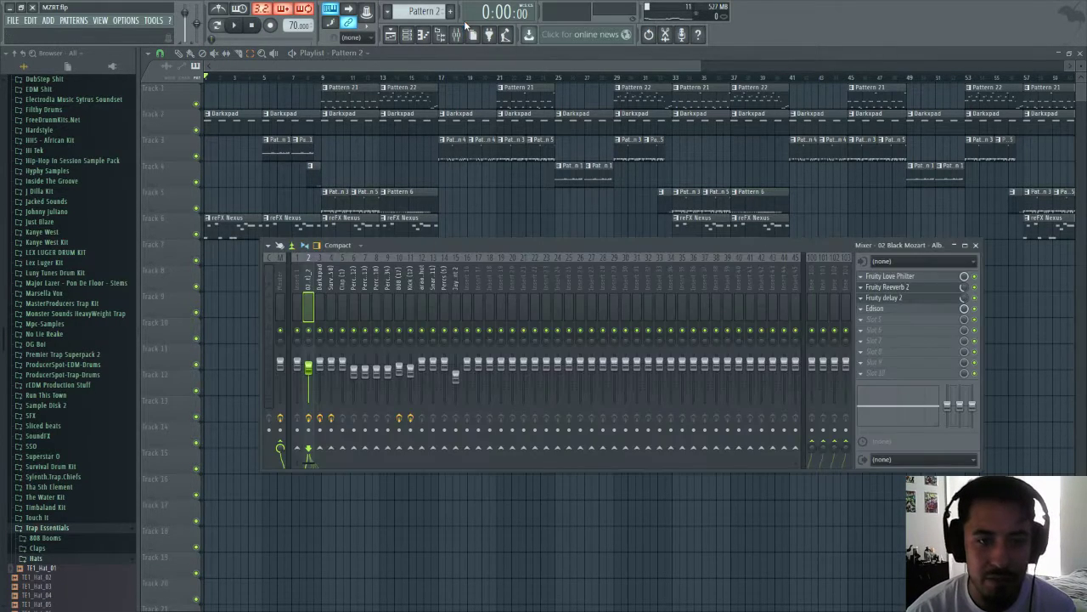
right_click(310, 332)
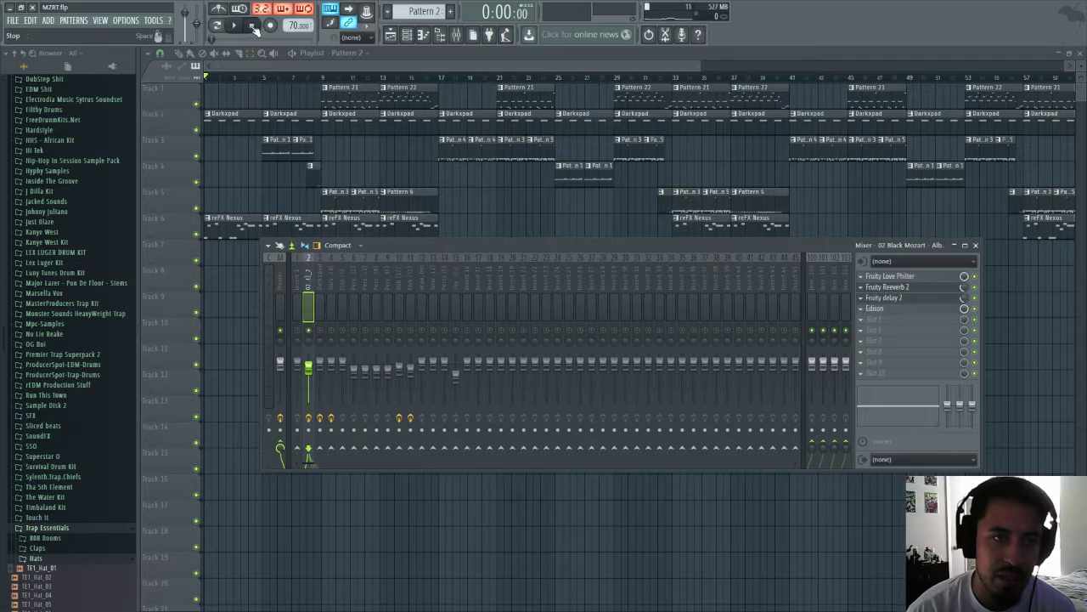
drag(366, 63, 377, 65)
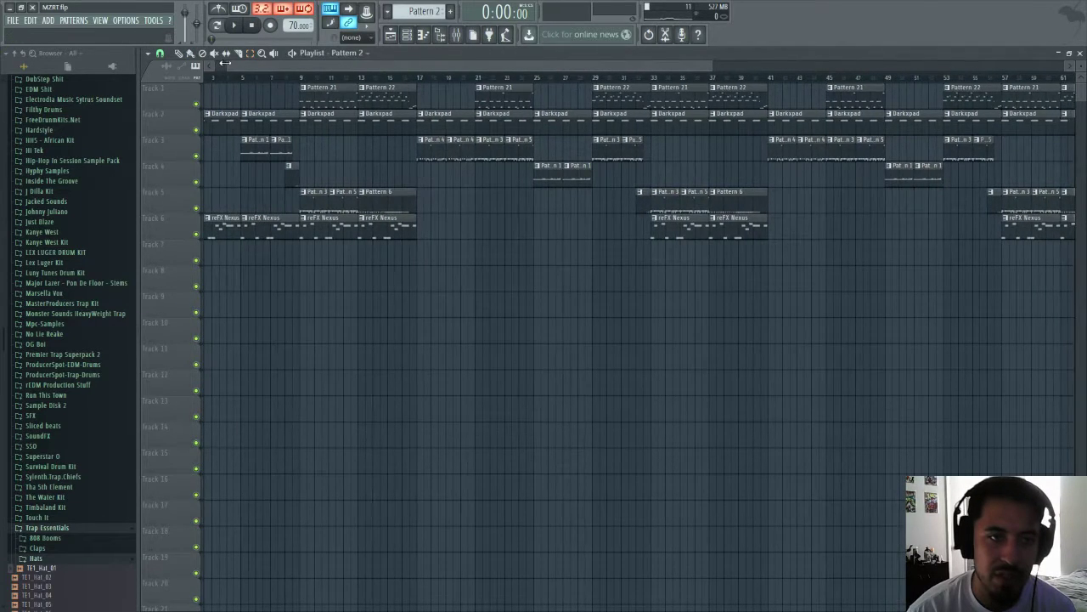
click(300, 77)
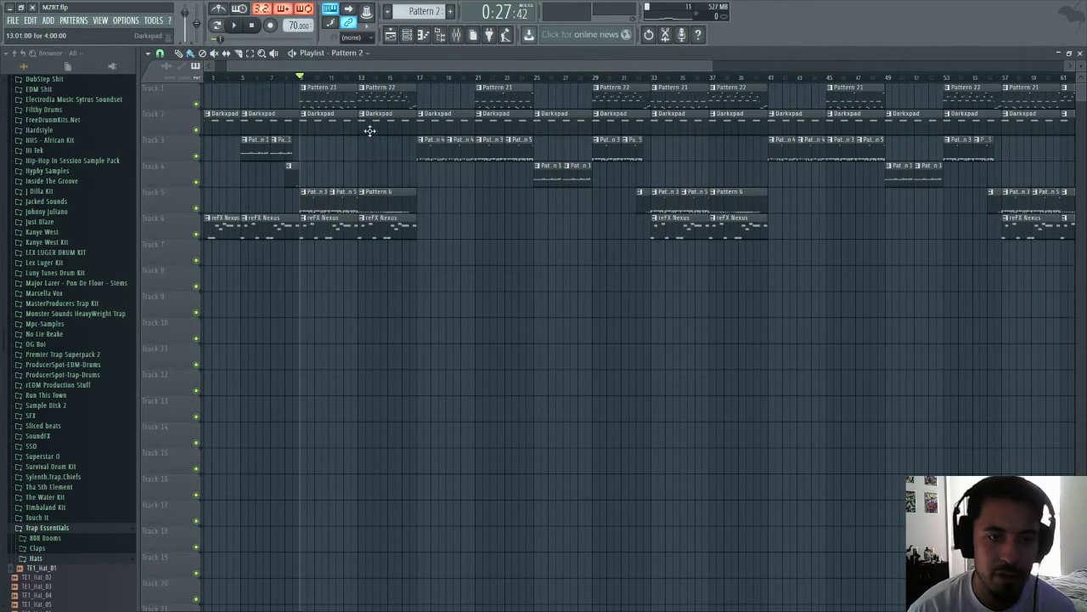
key(space)
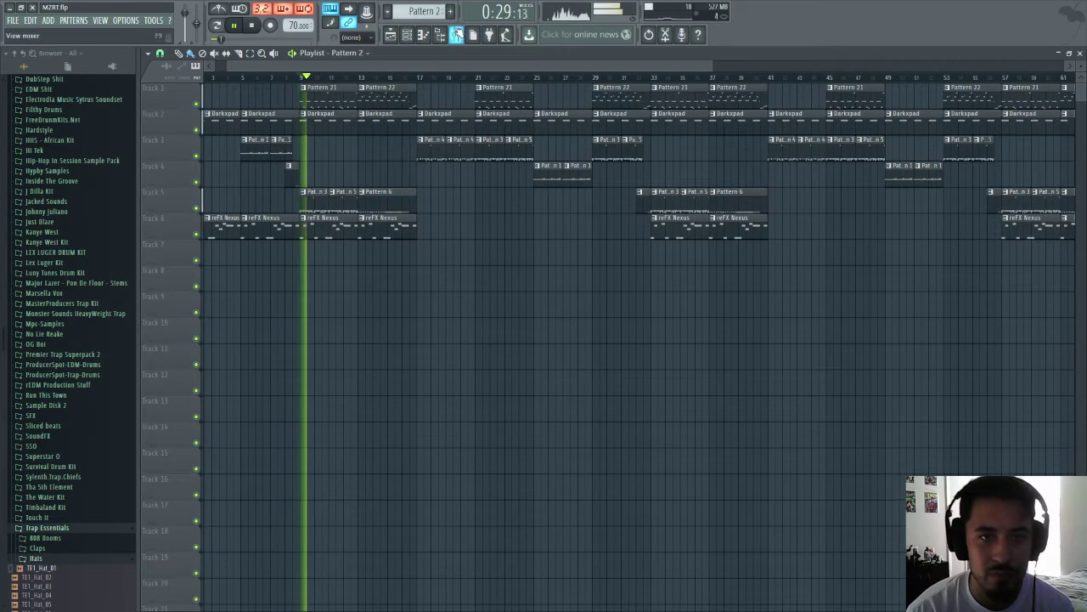
key(F9)
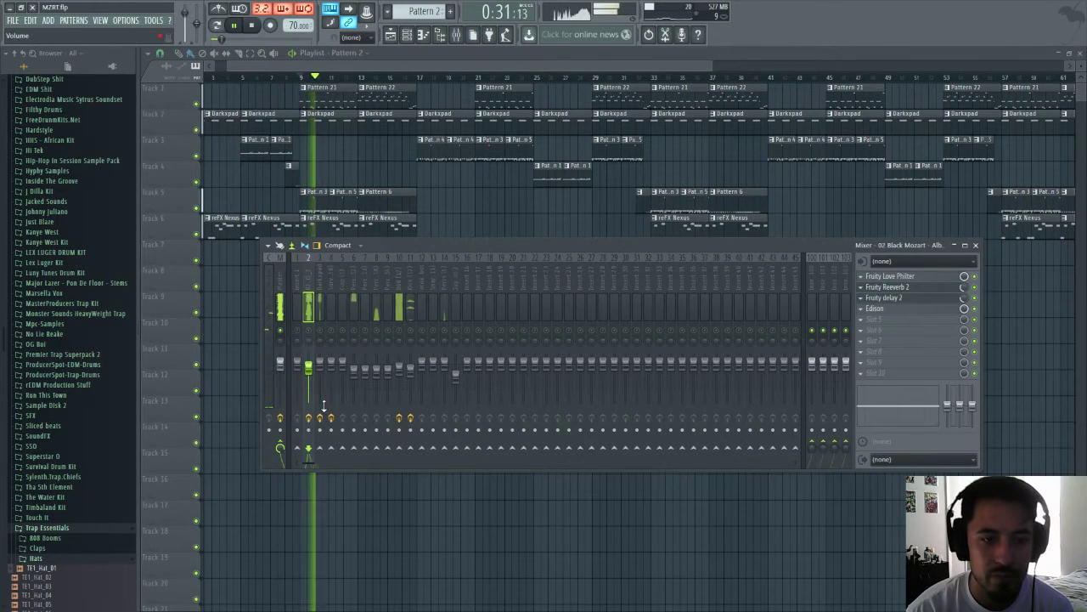
- Route the reFX Nexus channel to mixer track 16 and the TE1_Hat_01 channel to mixer track 17
double_click(343, 117)
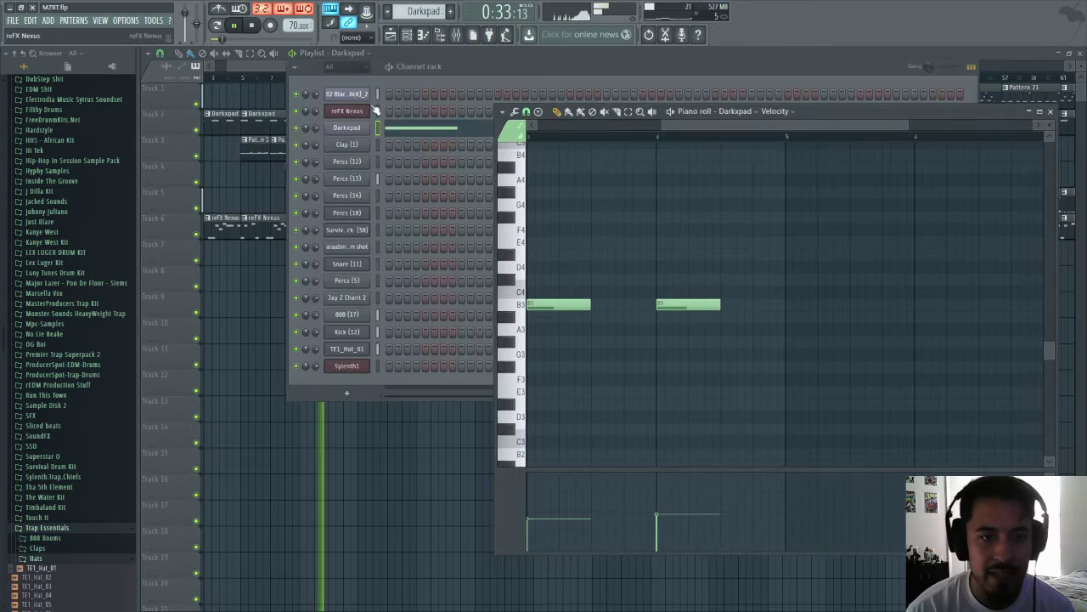
click(348, 129)
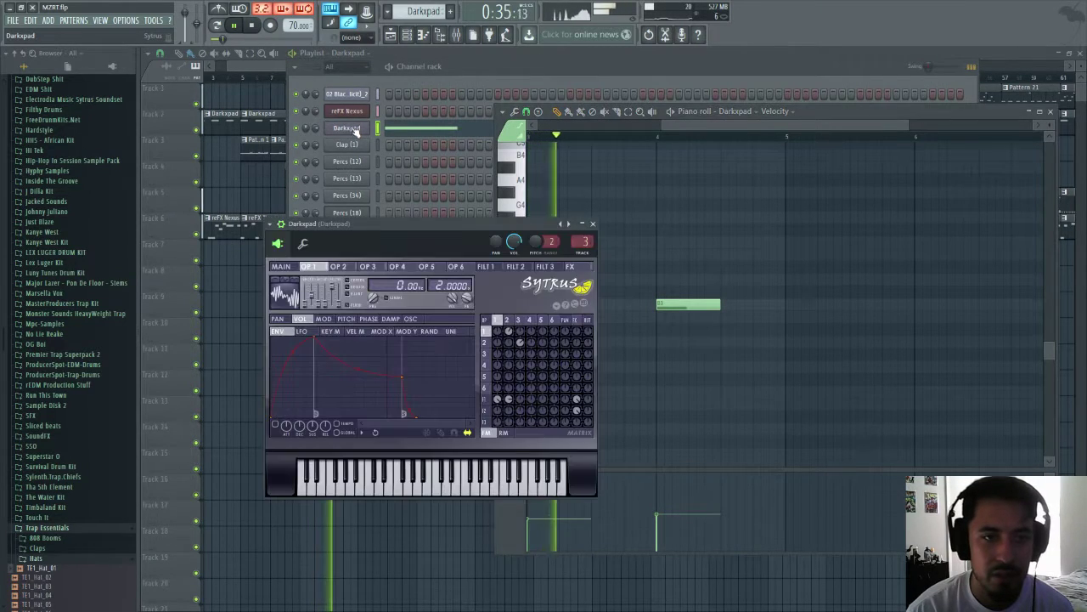
click(349, 111)
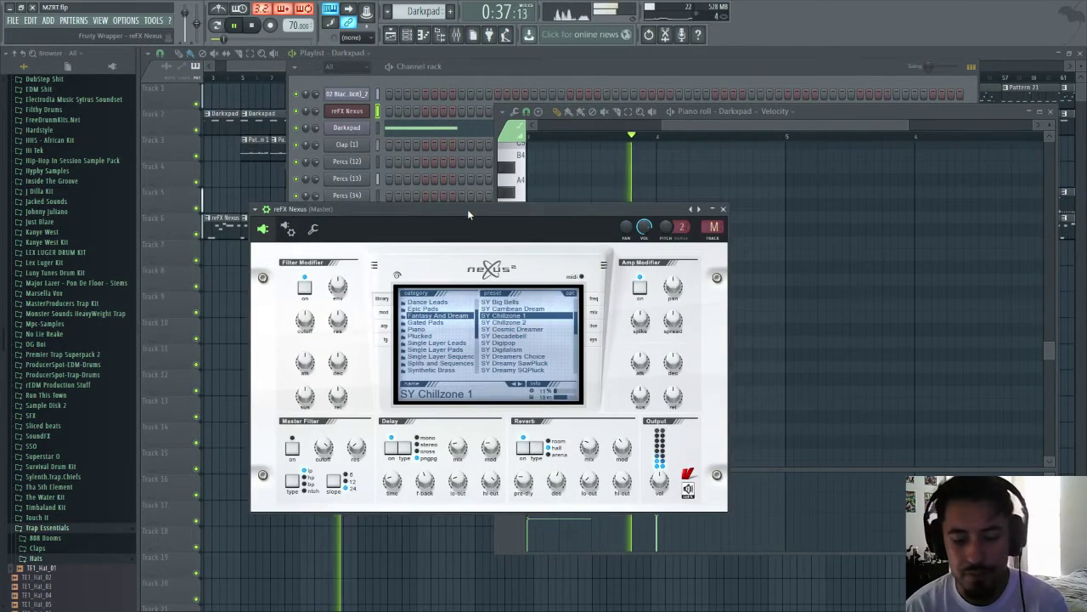
key(F9)
click(450, 78)
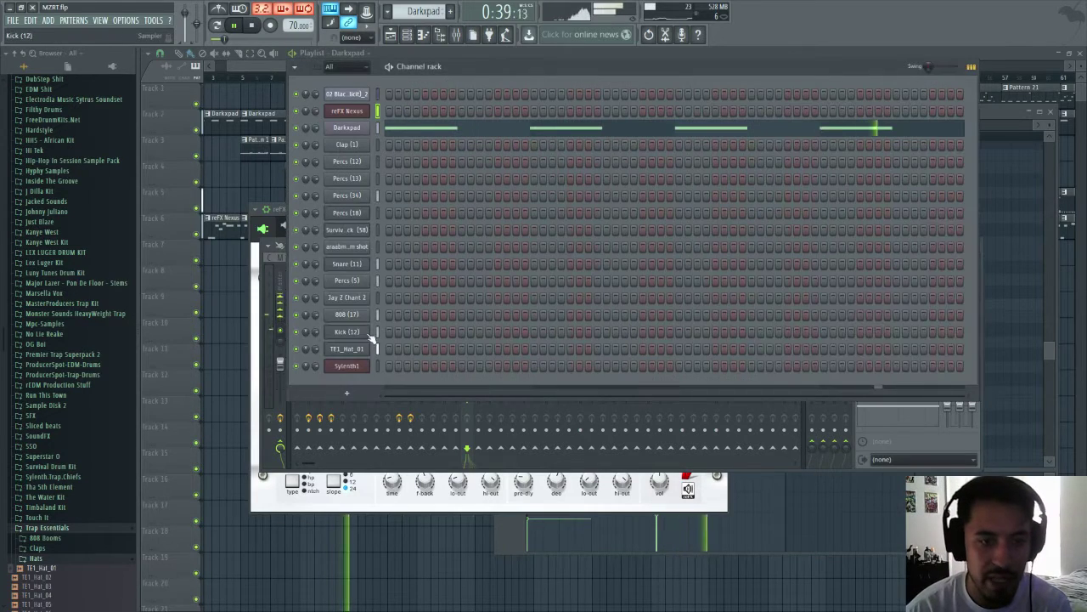
click(343, 349)
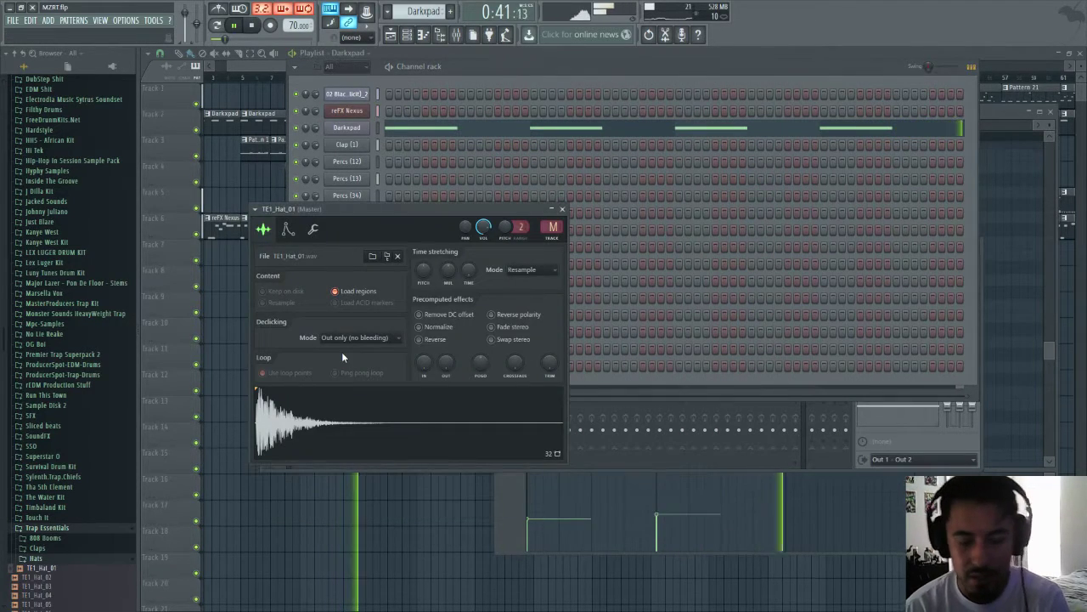
key(ctrl+l)
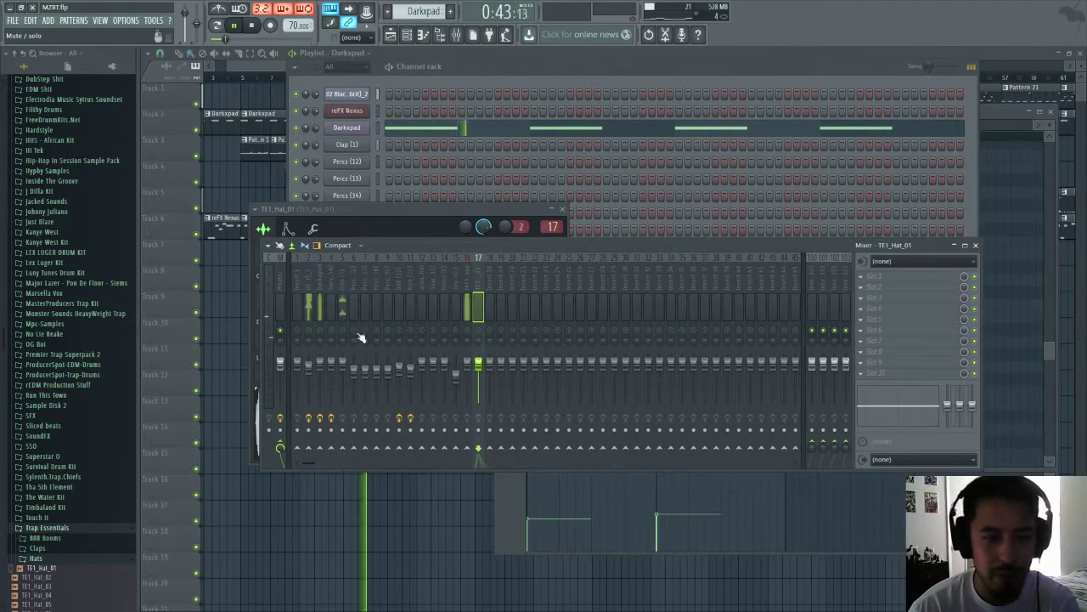
- Turn all mixer tracks back on and select the reFX Nexus mixer track
right_click(480, 331)
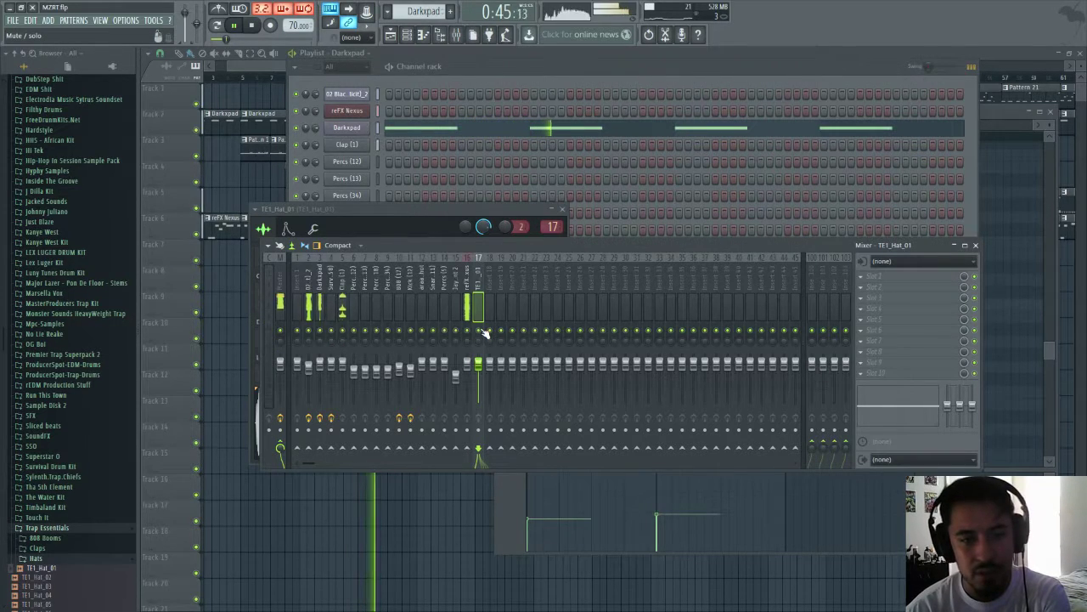
click(467, 272)
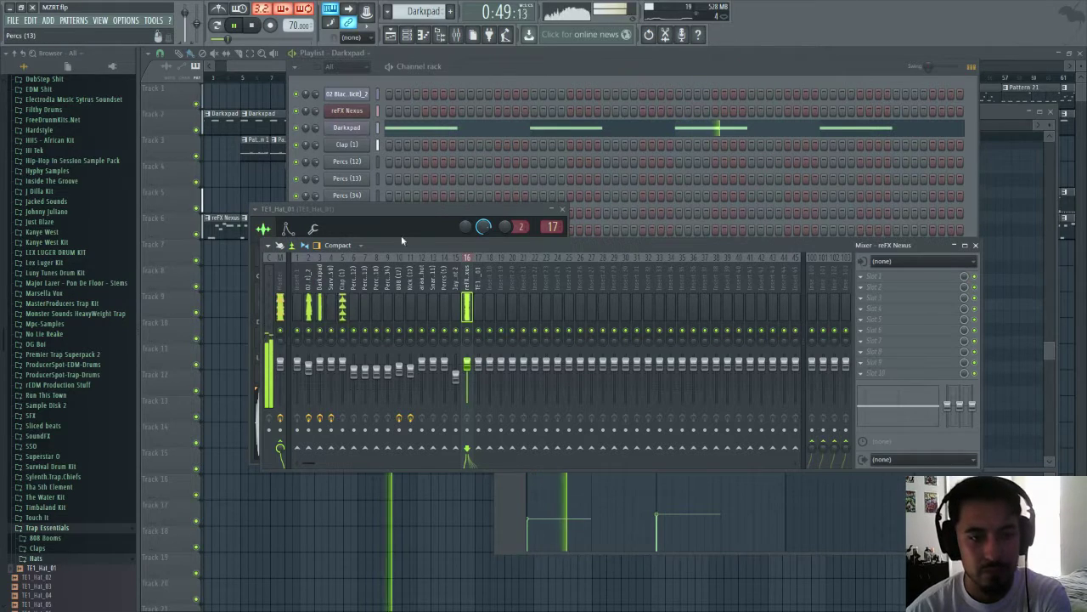
- Narrow the mixer window and move it off the TE1_Hat_01 sample window
drag(804, 277, 504, 285)
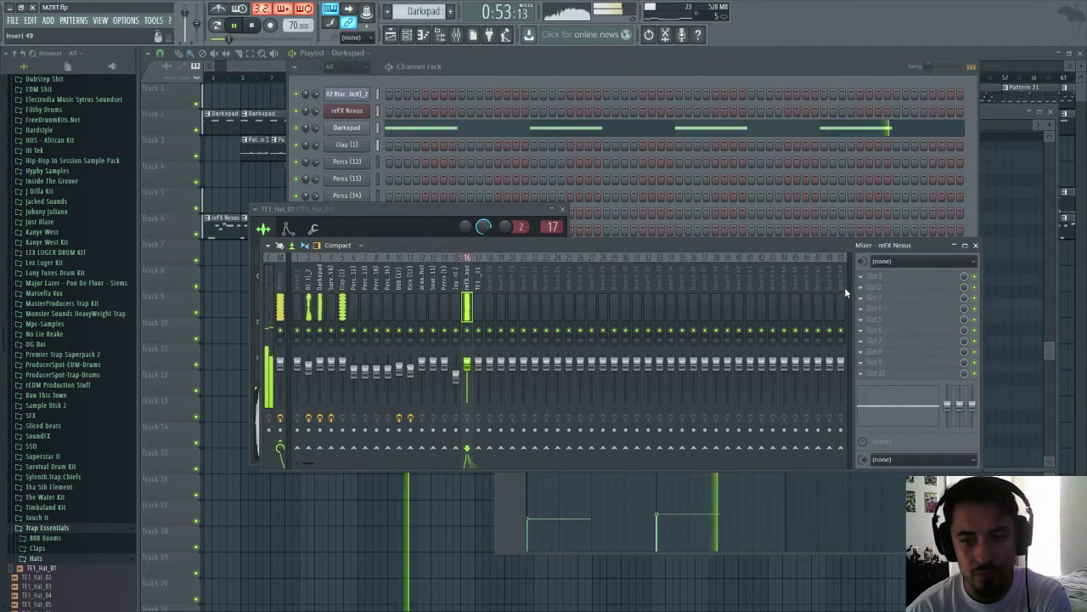
drag(982, 293, 651, 299)
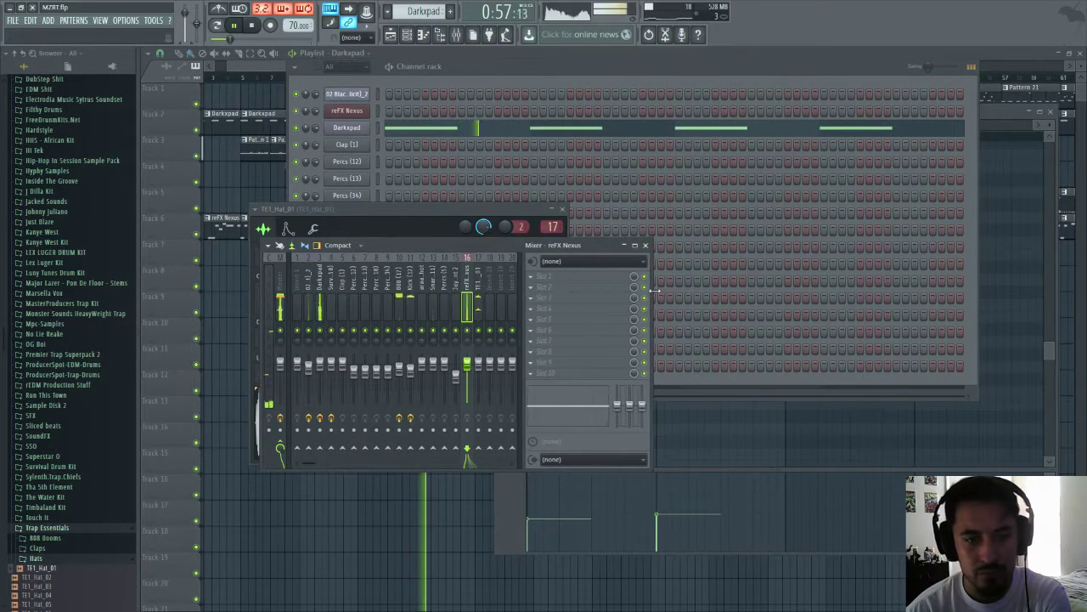
drag(513, 242, 762, 290)
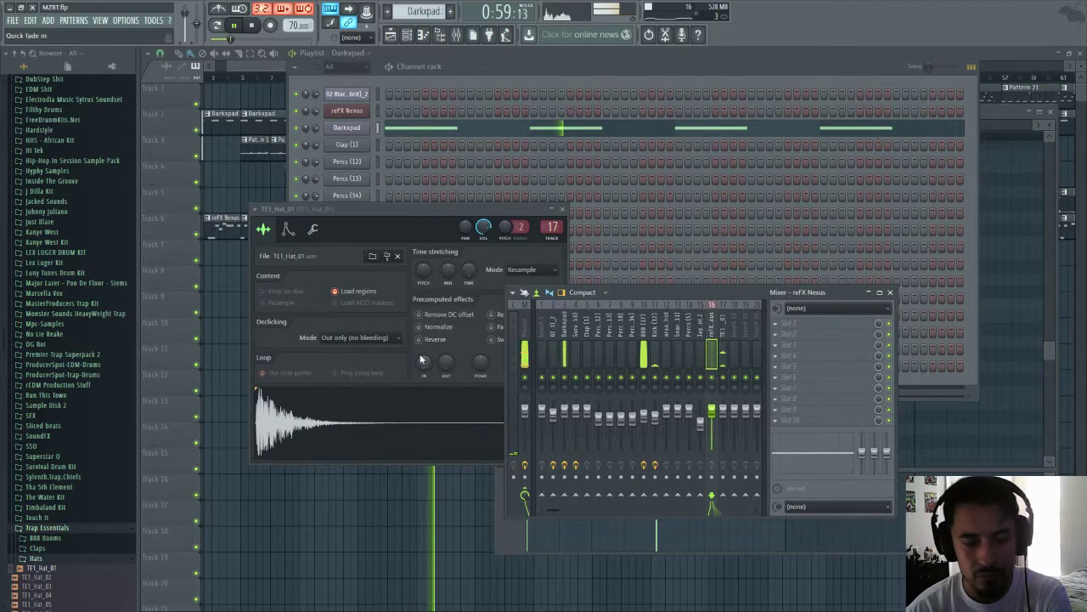
- With the browser folders collapsed, view the 02 Black Mozart mixer track's effects and return the song position to the start
click(15, 54)
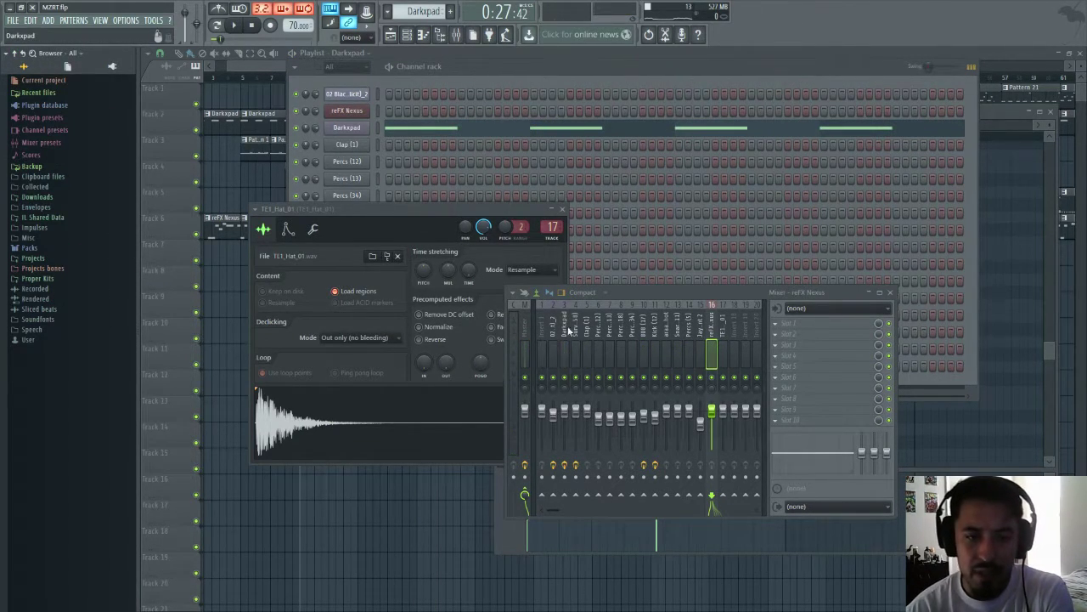
click(553, 348)
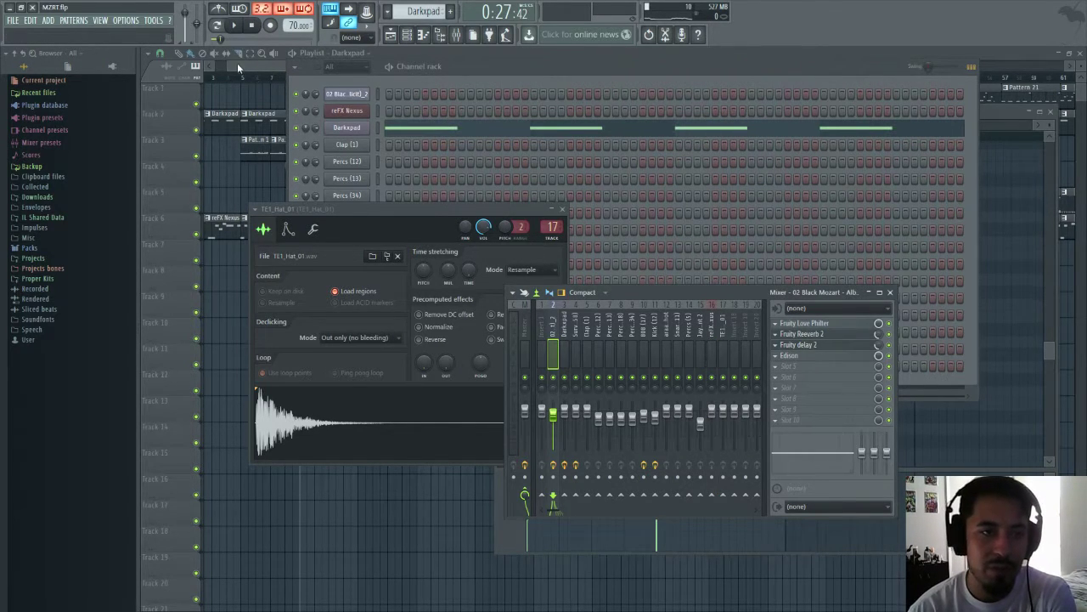
drag(241, 66, 217, 66)
click(252, 24)
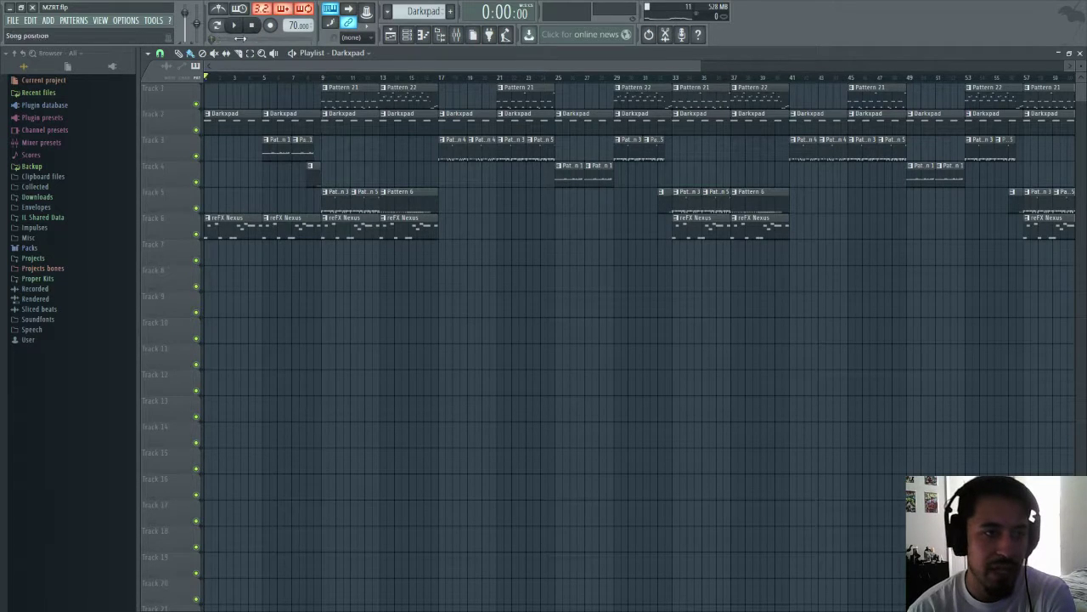
- Browse the sample packs in the browser and open the SFX folder
click(34, 258)
click(38, 257)
click(43, 279)
scroll(83, 332, down, 10)
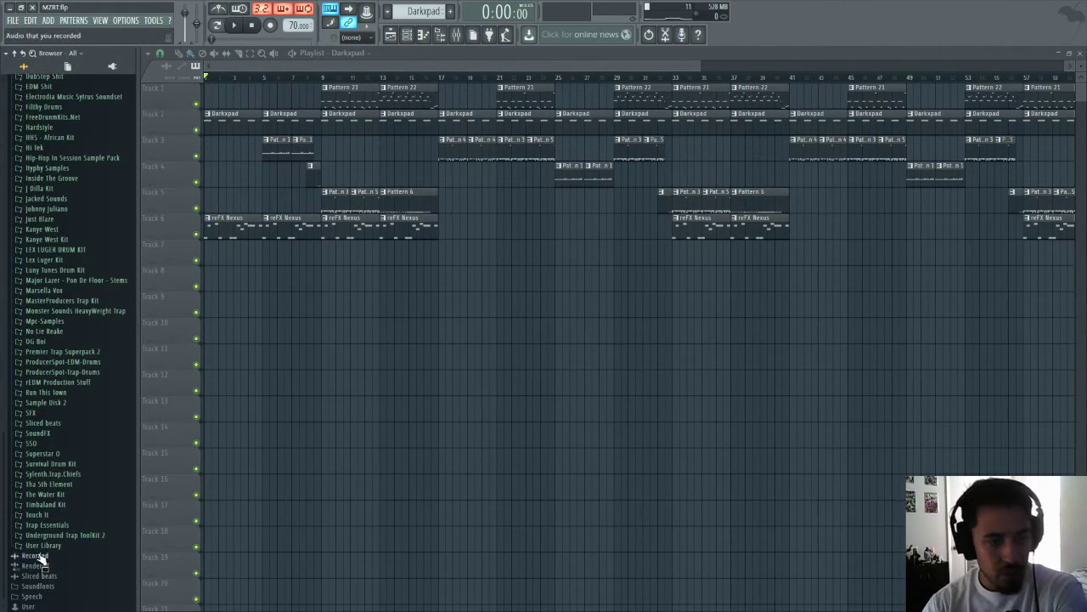
click(74, 435)
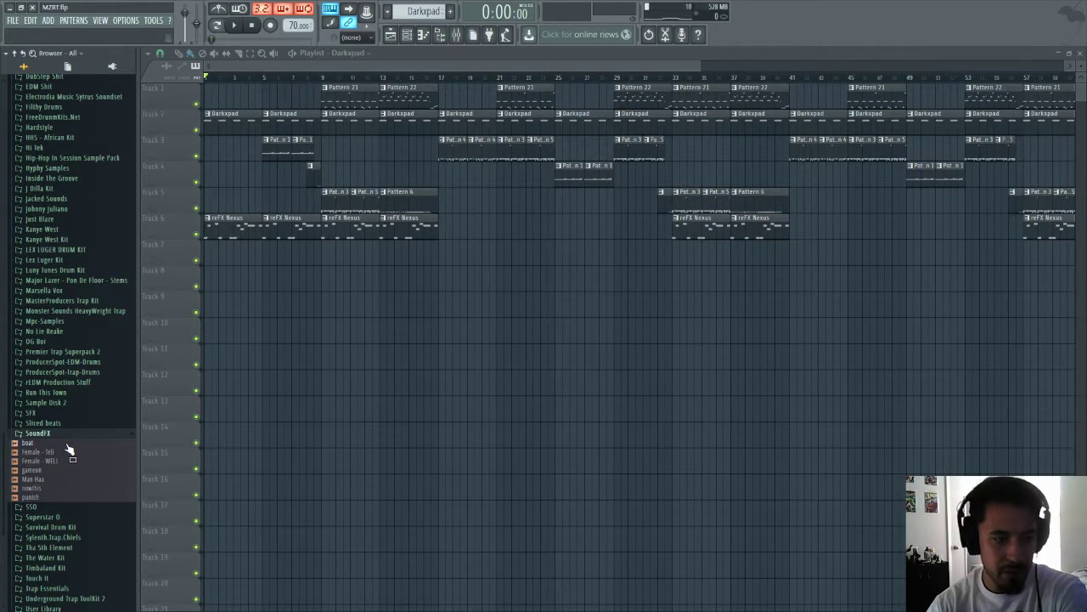
click(78, 415)
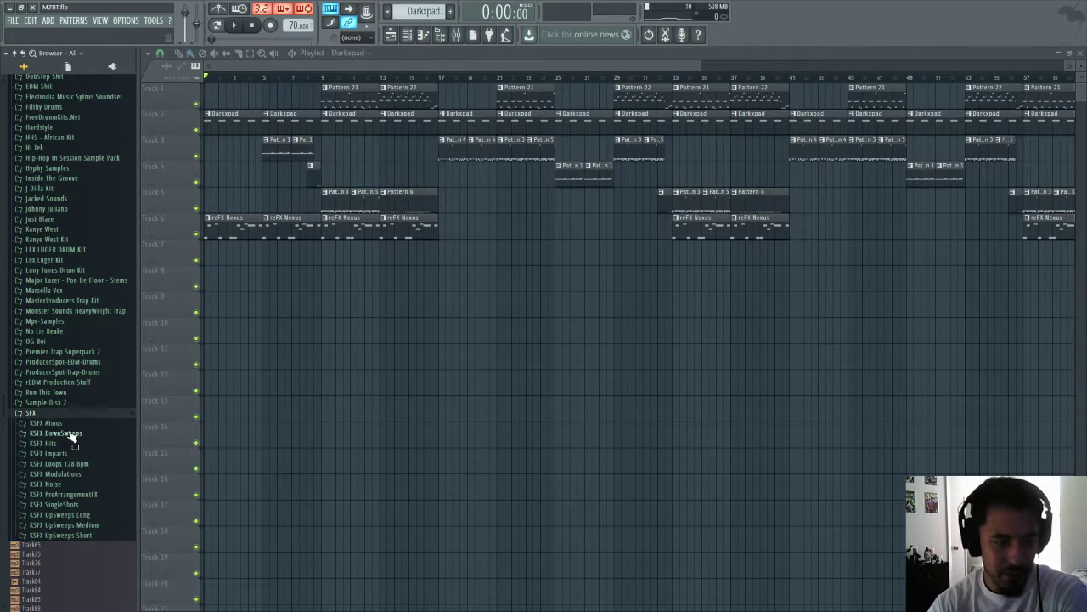
- Open the KSFX UpSweeps Medium folder inside SFX and look through its samples
scroll(70, 433, down, 3)
scroll(70, 434, up, 2)
scroll(102, 388, up, 1)
scroll(93, 315, down, 4)
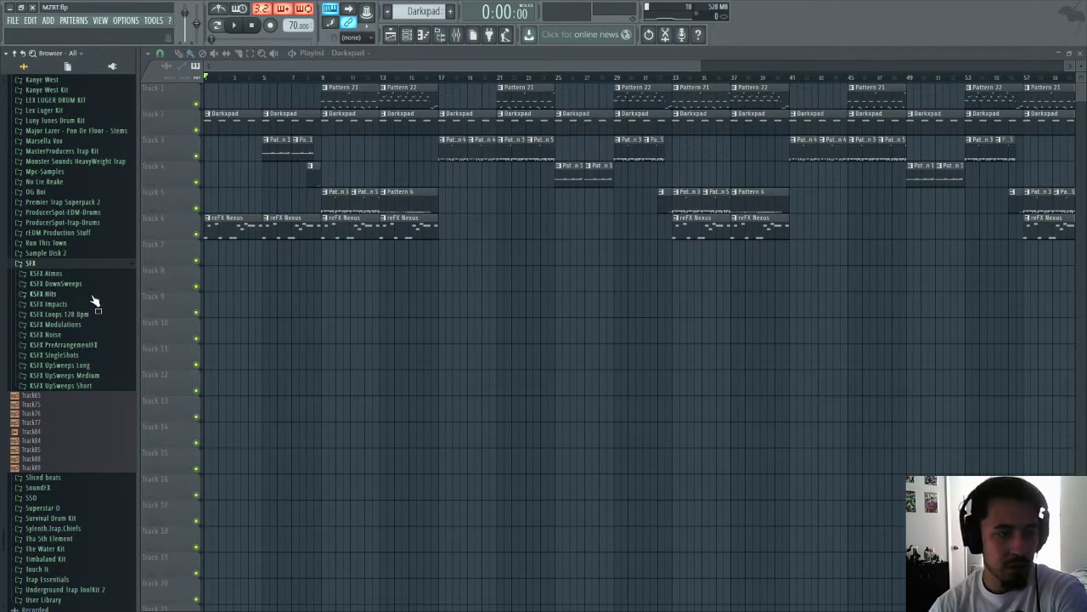
click(82, 375)
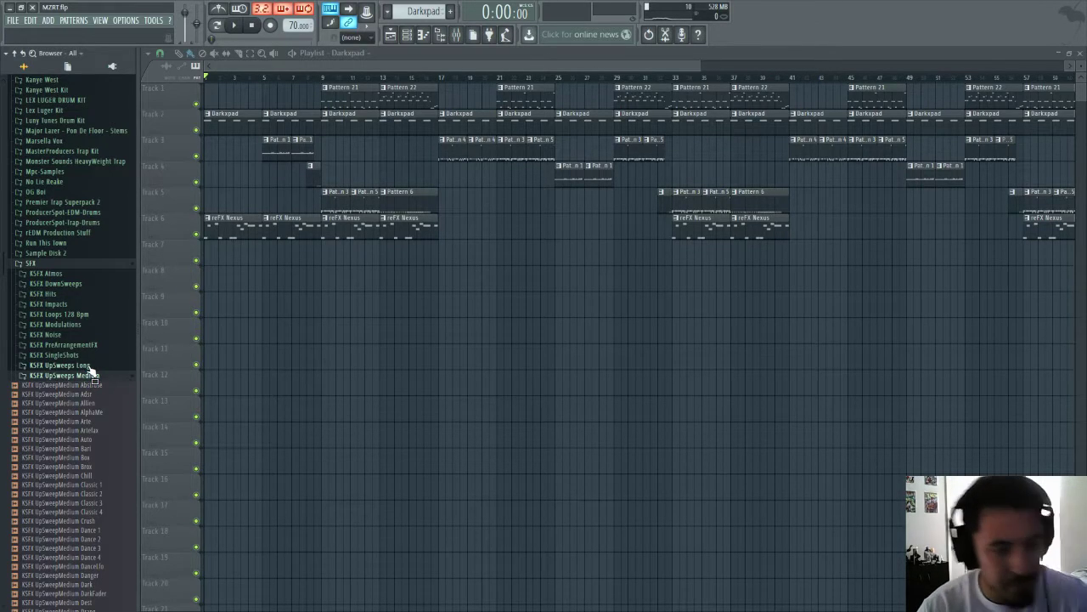
scroll(76, 442, down, 10)
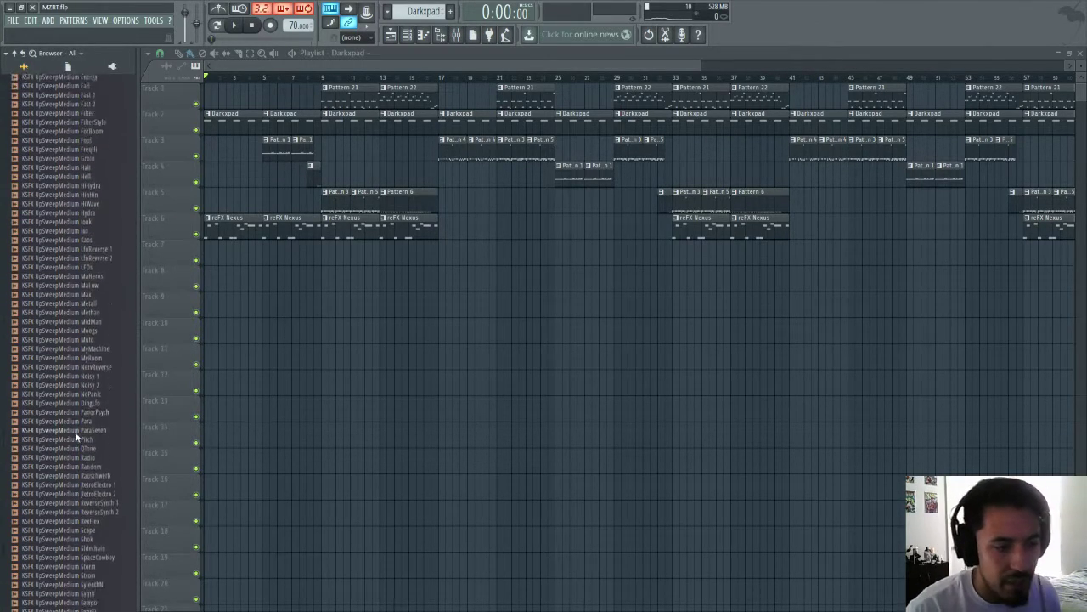
scroll(69, 393, up, 10)
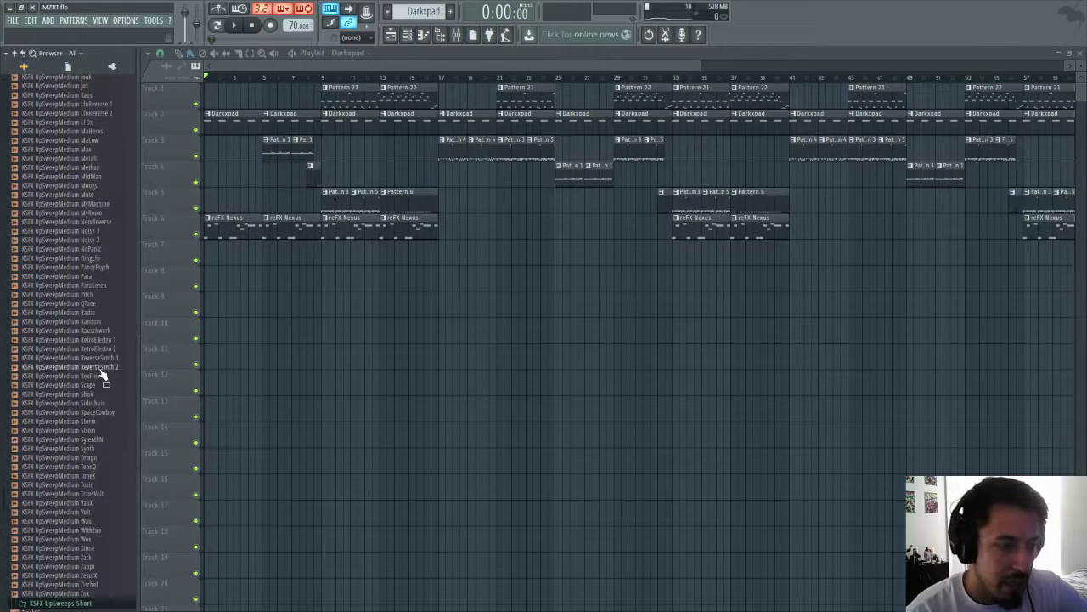
- Preview the ReverseSynth 1, RetroElectro 1, Rauschwerk and Scape samples from KSFX UpSweepMedium
click(104, 360)
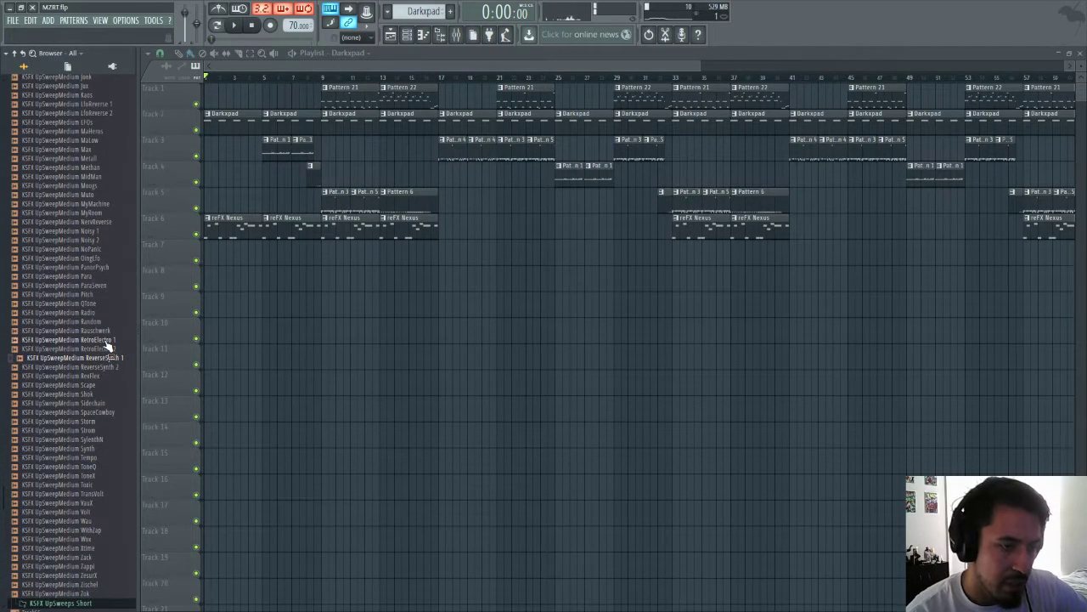
click(107, 340)
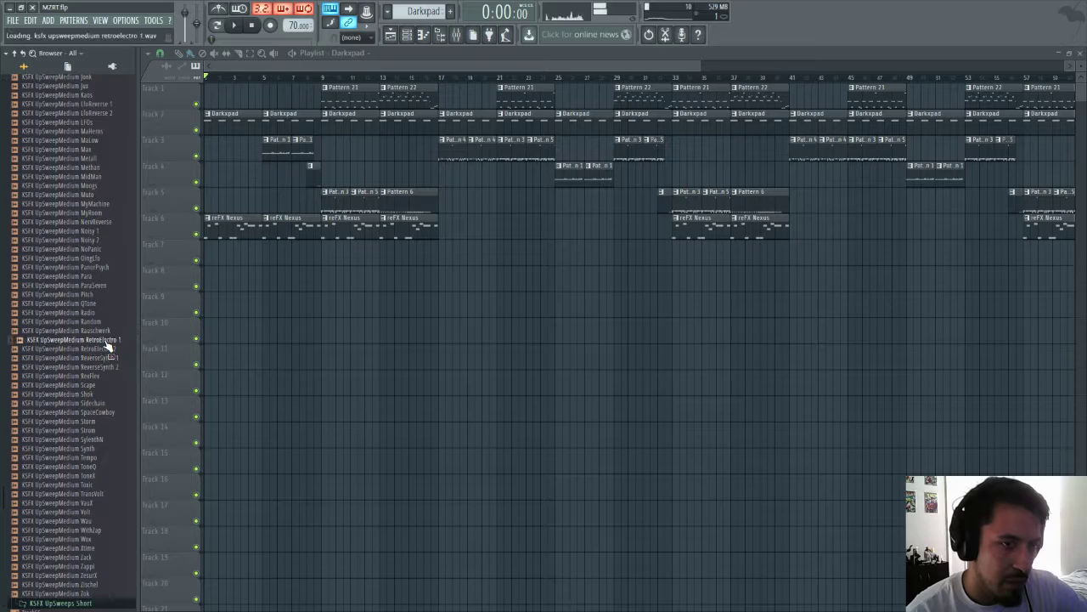
click(100, 333)
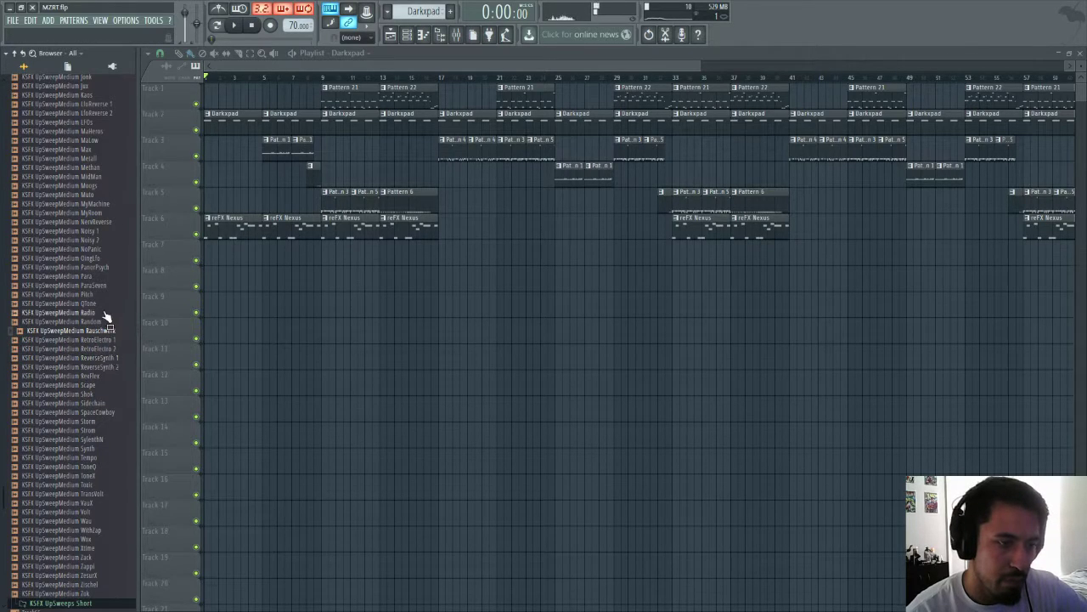
drag(102, 330, 109, 390)
click(106, 390)
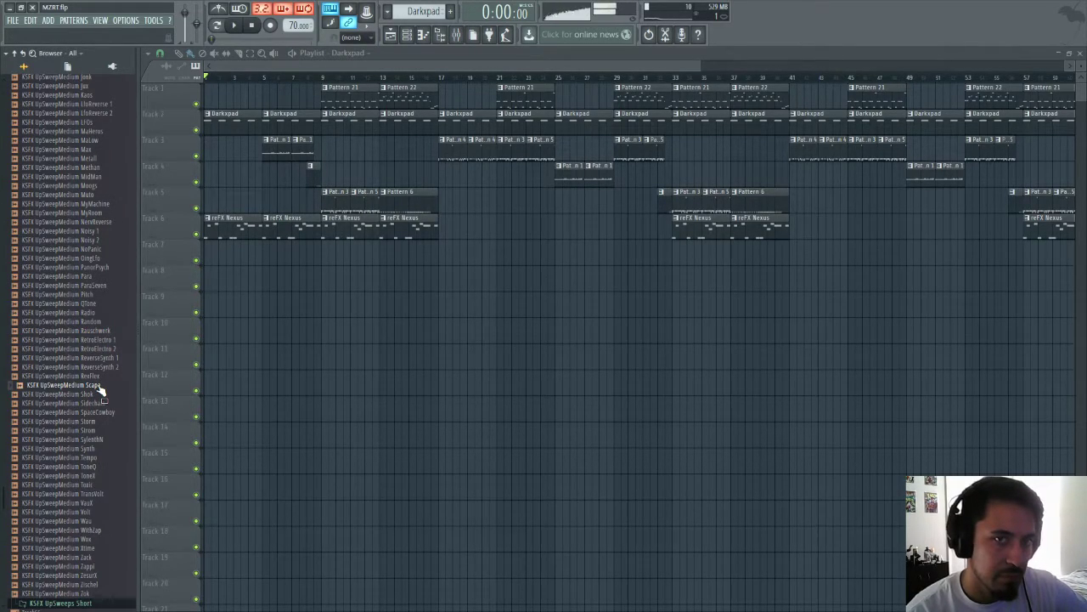
- Add the KSFX UpSweepMedium Scape sample to the playlist on Track 7, starting at bar 8
drag(100, 389, 291, 327)
key(space)
key(space)
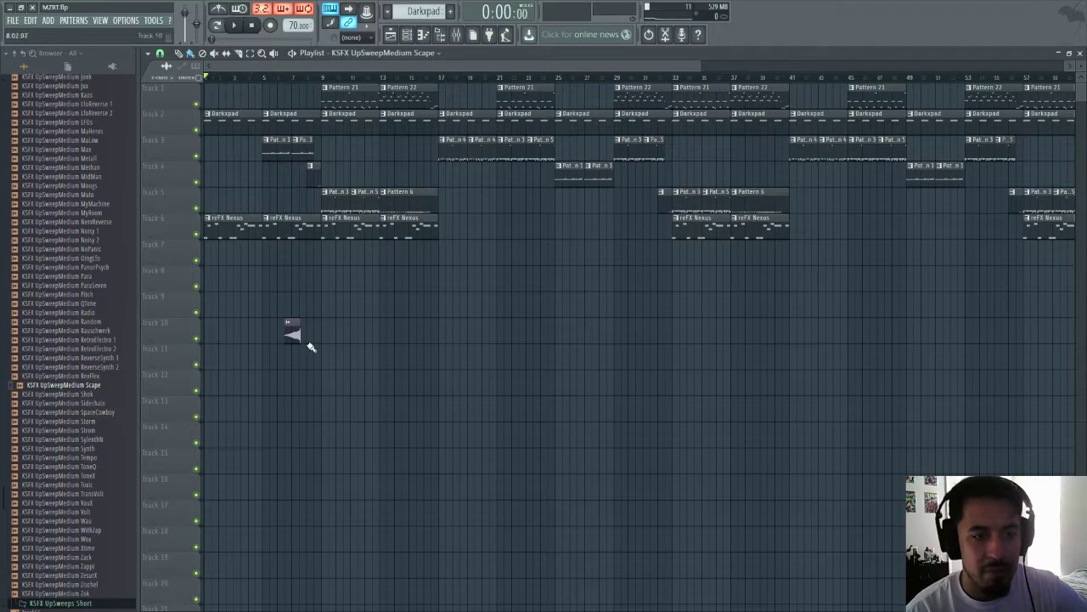
drag(292, 333, 314, 249)
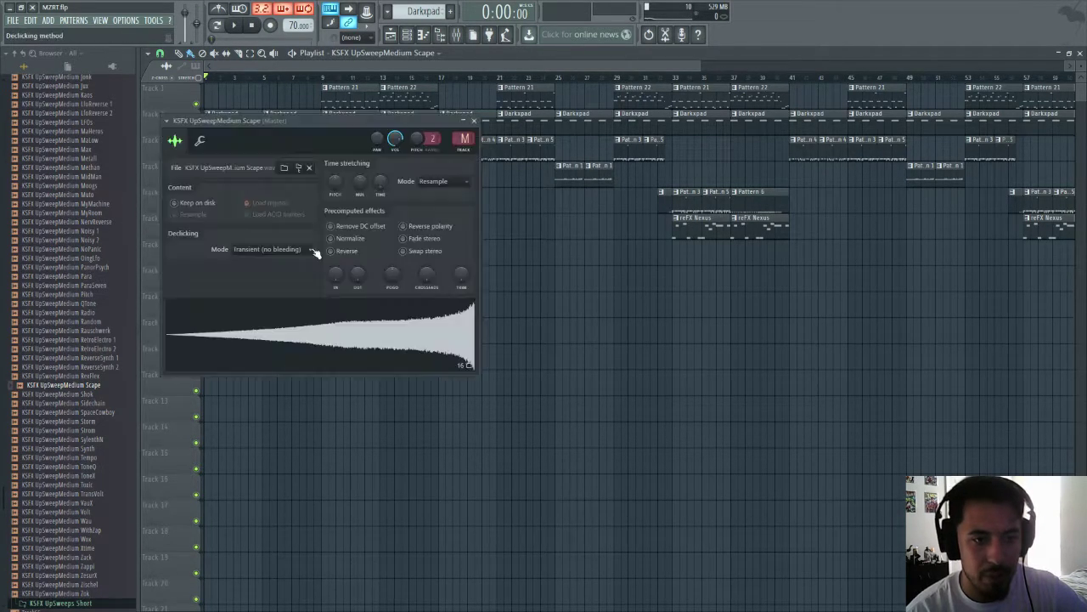
- Time-stretch the Scape sweep sample to 1 bar and move its channel window aside
click(379, 181)
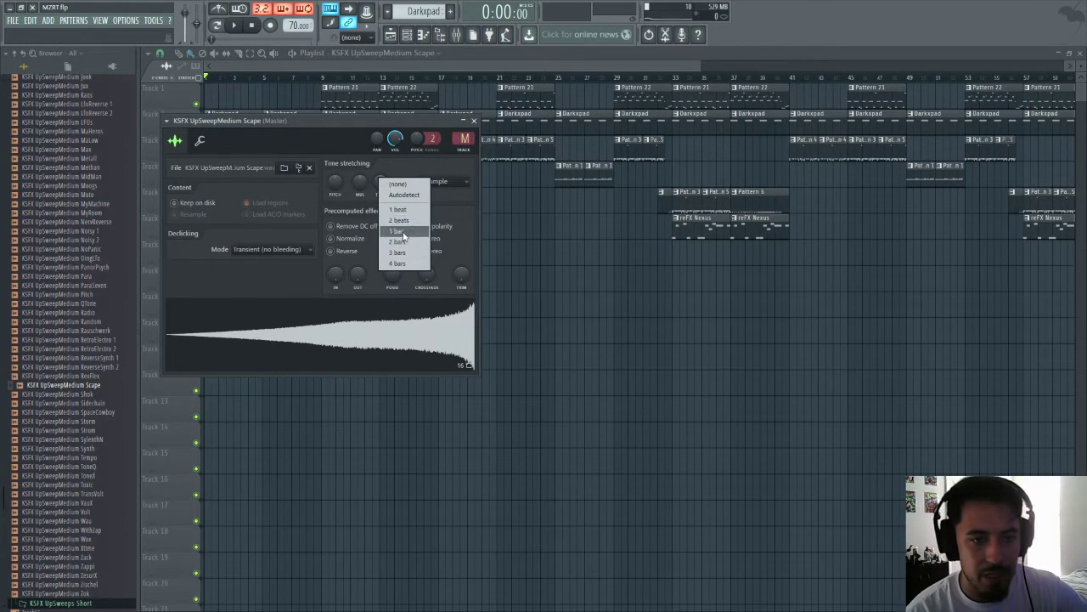
click(403, 236)
drag(413, 119, 697, 161)
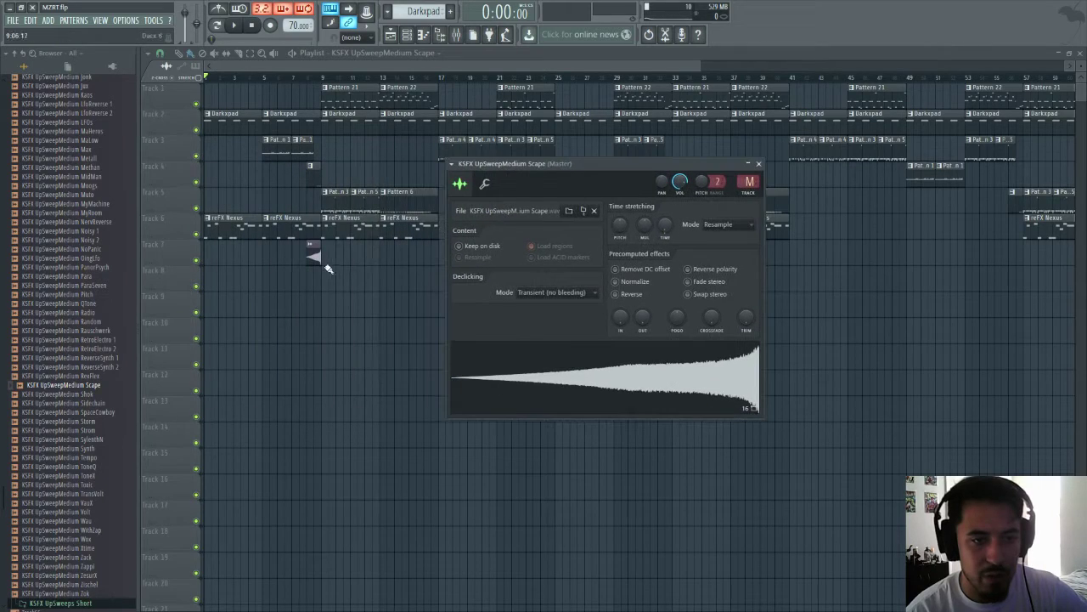
- Move the Scape sweep clip on Track 7 so it starts at bar 7
click(262, 53)
drag(250, 243, 396, 275)
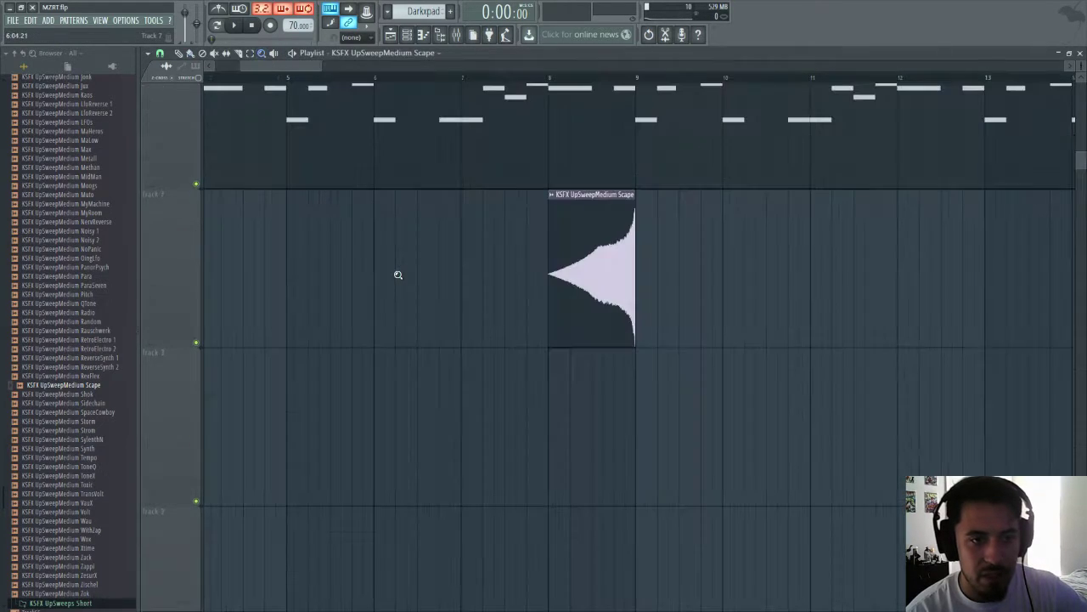
click(191, 53)
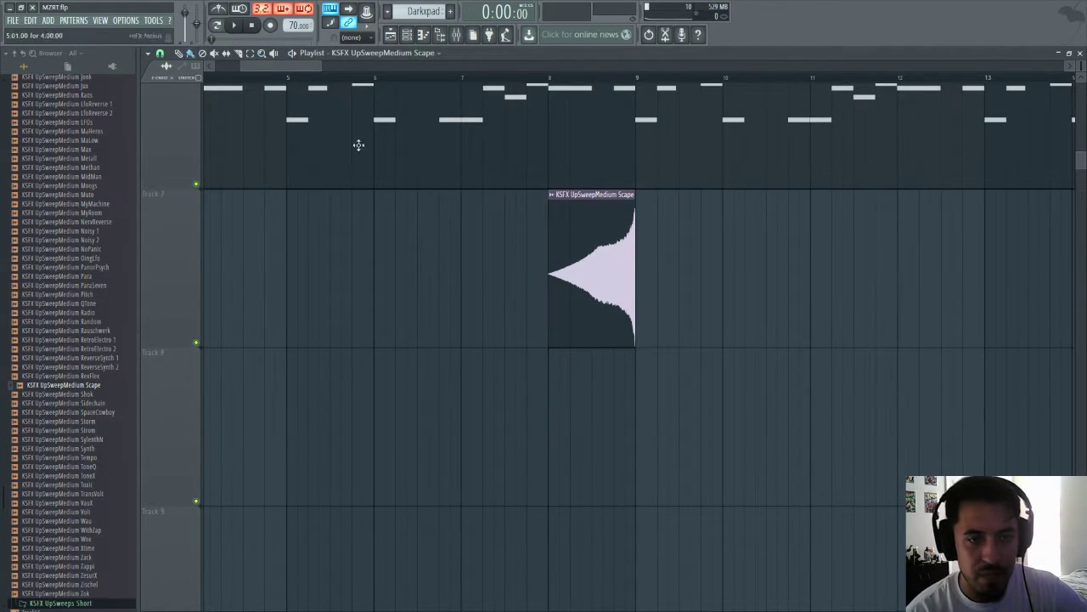
drag(583, 236, 498, 225)
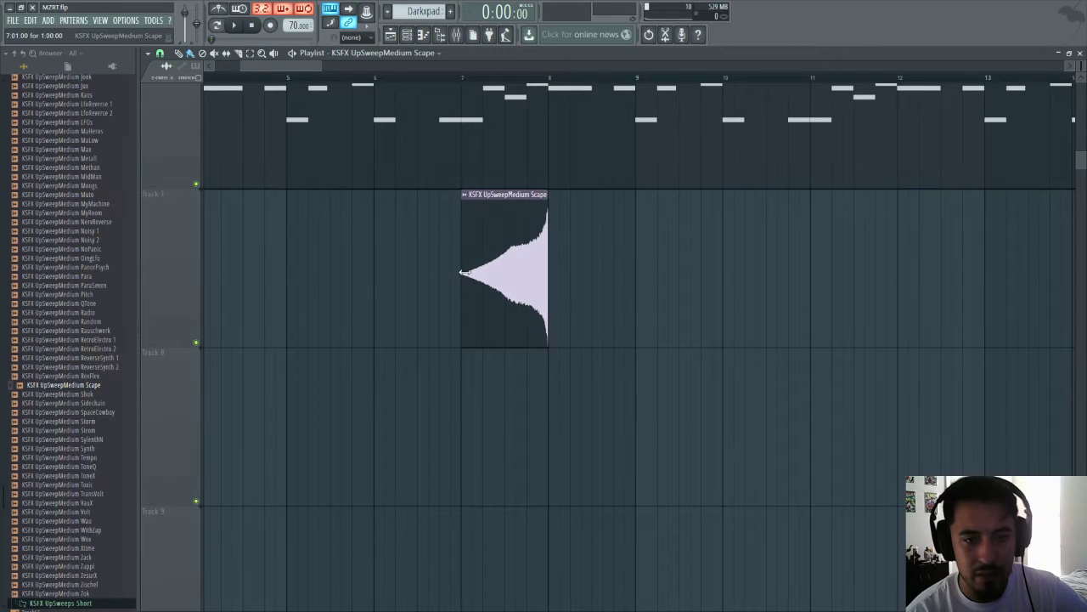
- Time-stretch the Scape sweep sample to 2 bars, trying the Auto stretch mode before choosing Resample
double_click(499, 200)
right_click(671, 225)
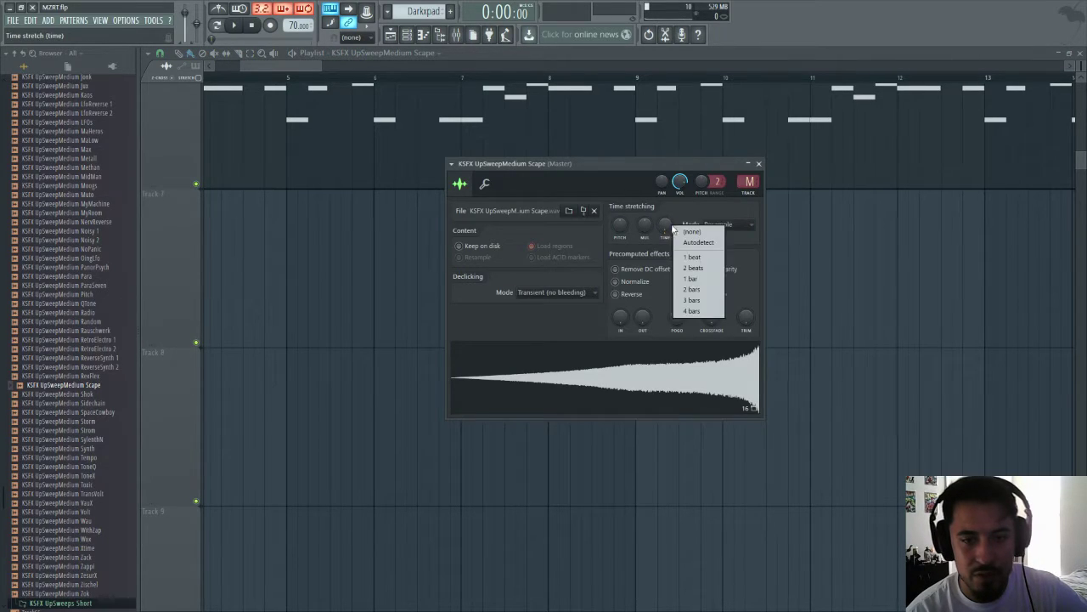
click(708, 291)
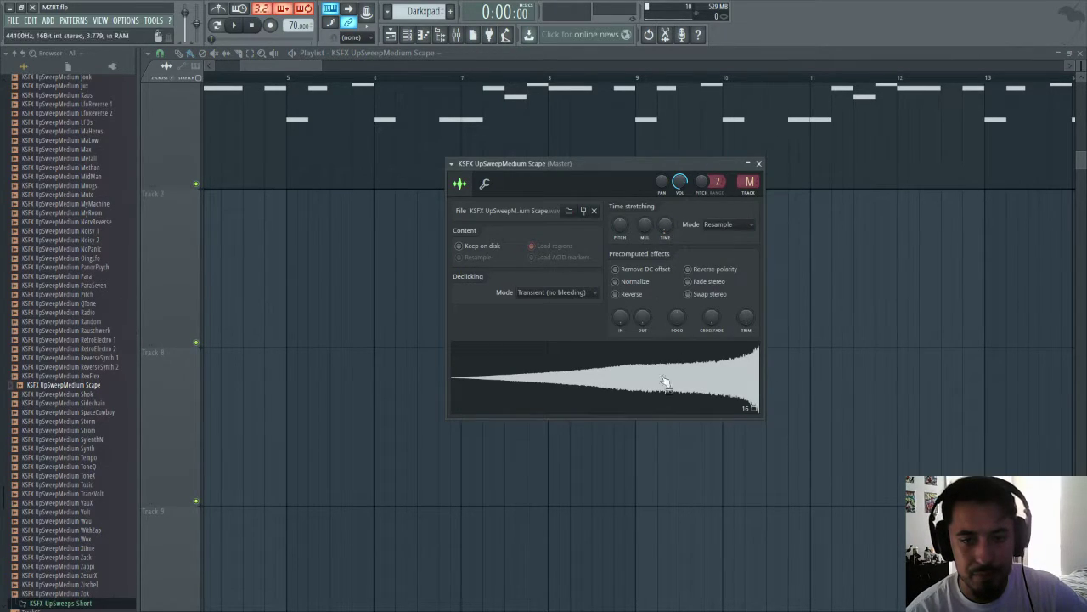
right_click(618, 224)
click(648, 230)
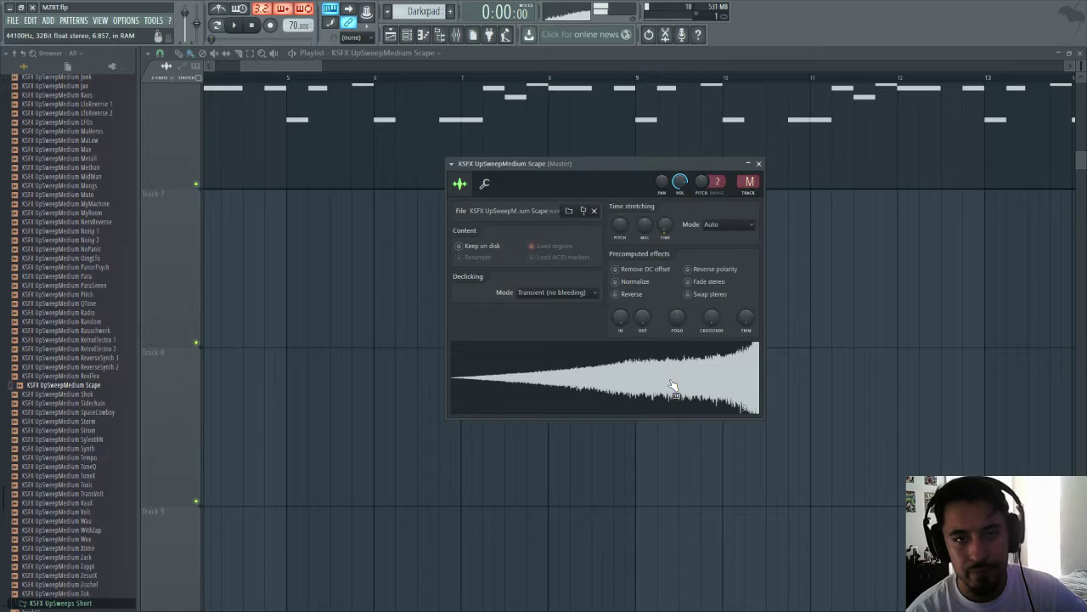
click(731, 226)
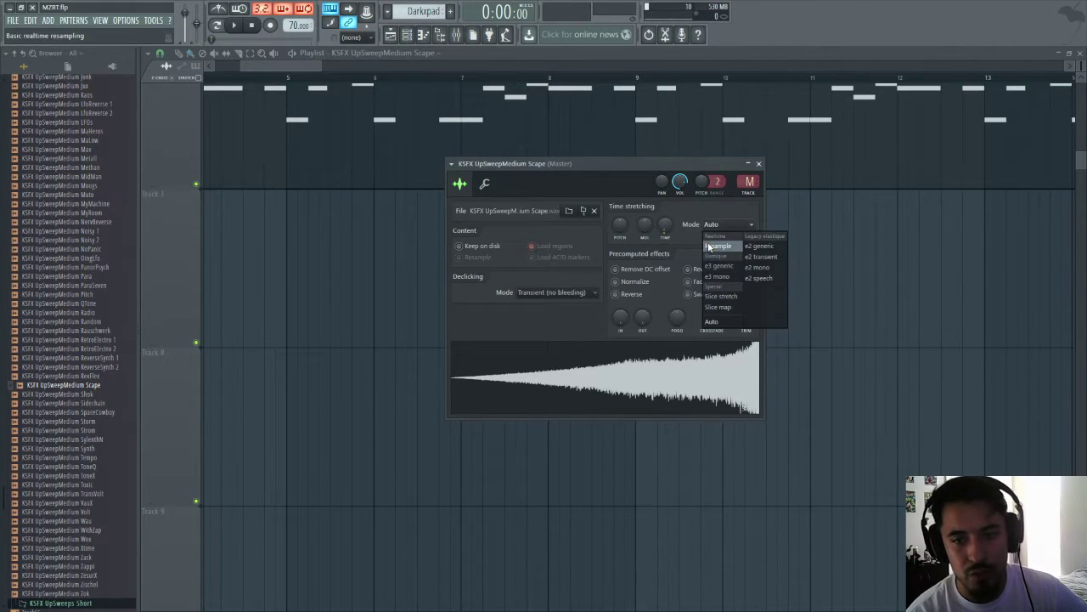
click(709, 246)
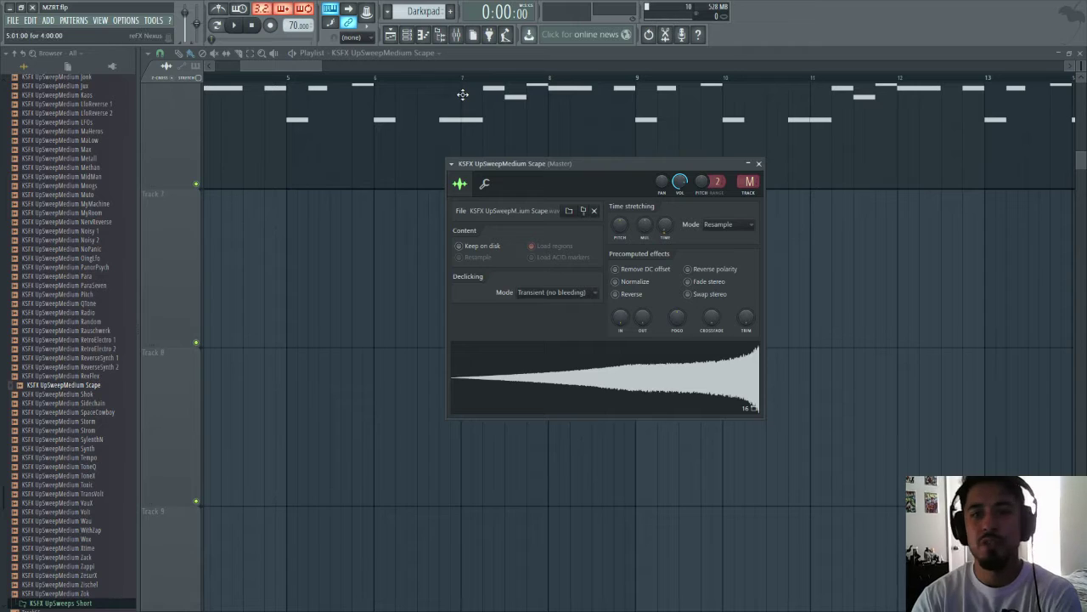
- Route the KSFX UpSweepMedium Scape channel to mixer track 18 and close the open windows
key(ctrl+l)
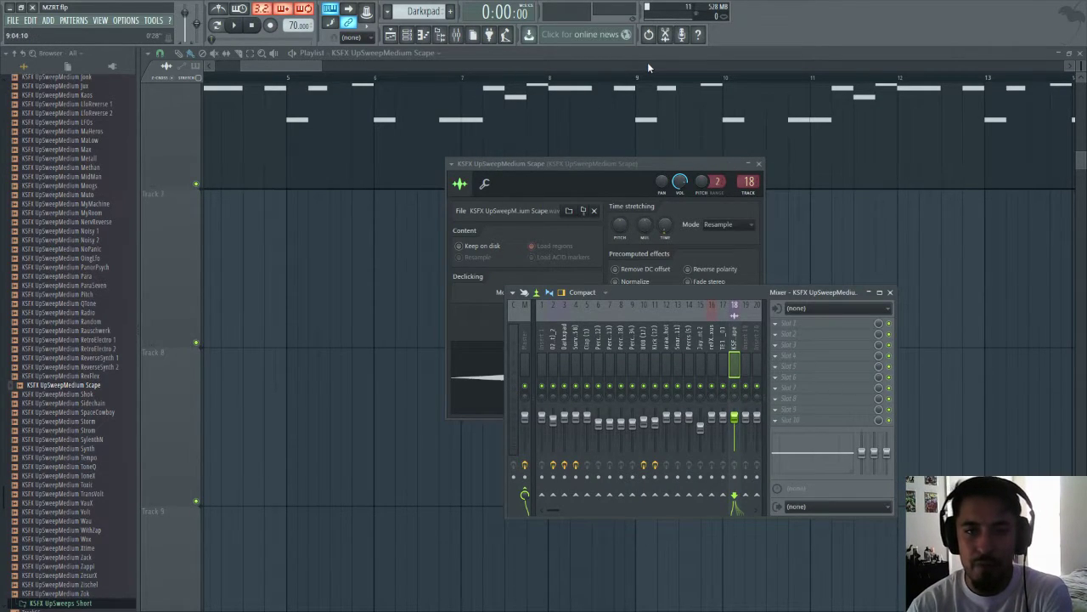
key(F12)
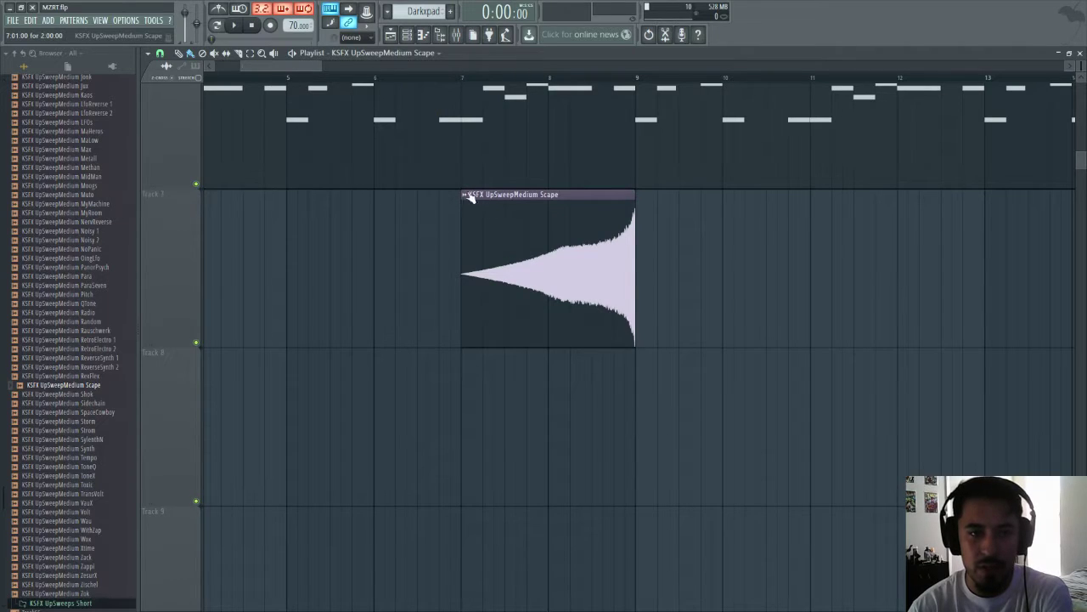
- Create a volume automation clip for the Scape sweep across bars 7 to 9, lowering its start point to the minimum
click(239, 53)
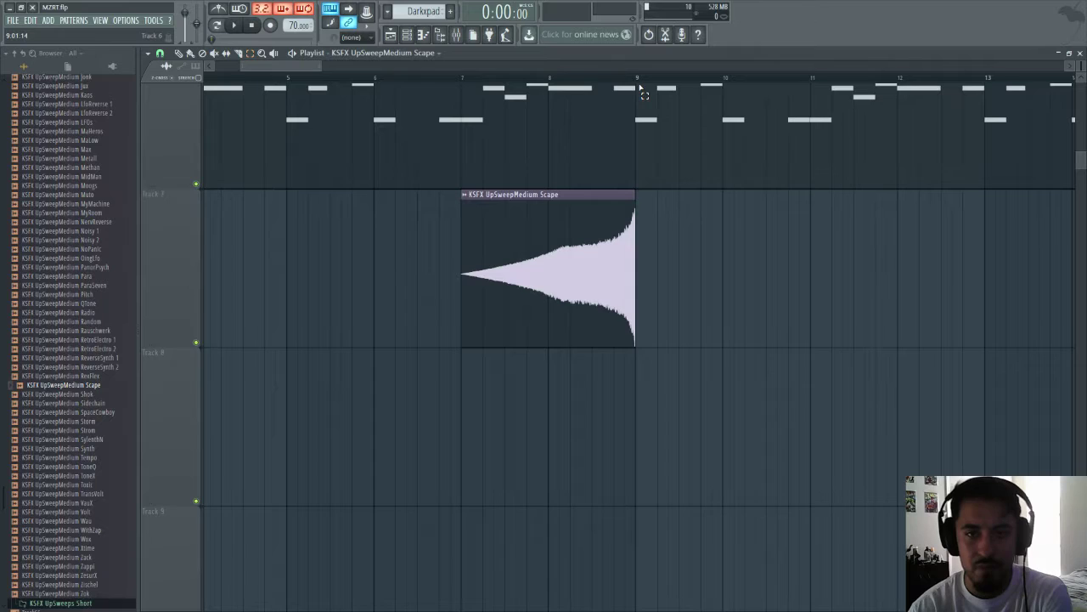
drag(638, 79, 461, 78)
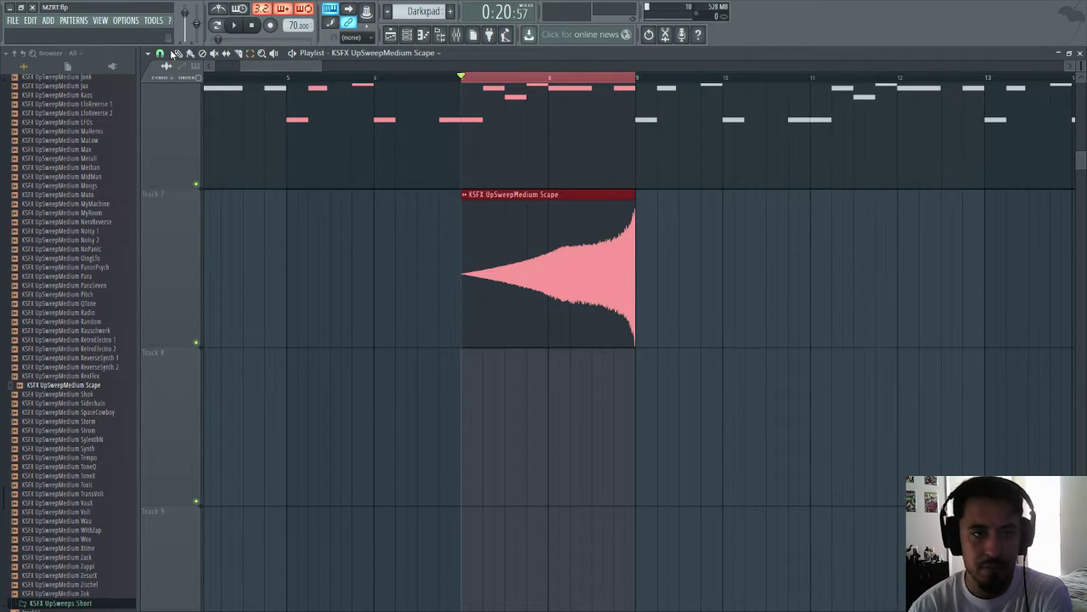
click(464, 196)
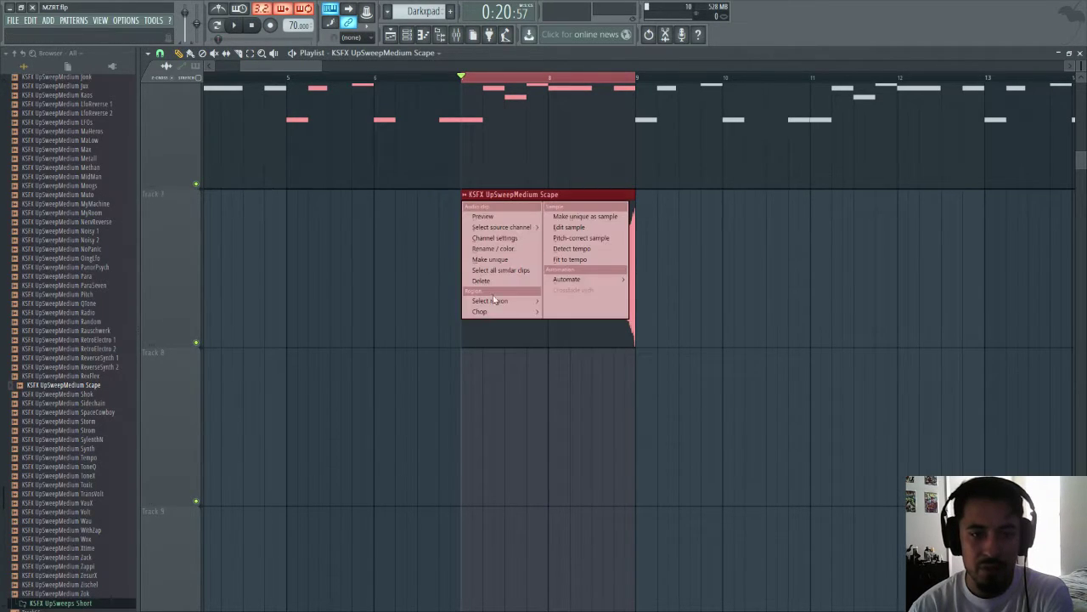
mouse_move(594, 281)
click(658, 286)
drag(466, 203, 458, 375)
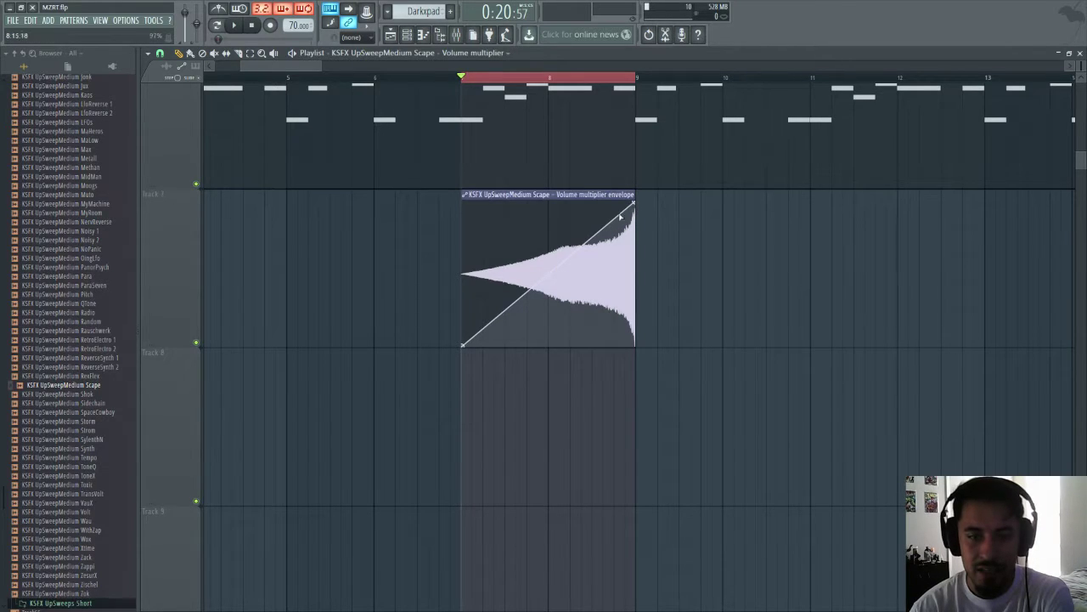
- Raise the start point of the Scape sweep's volume automation and bend the curve to a tension of about 28%
drag(551, 270, 432, 304)
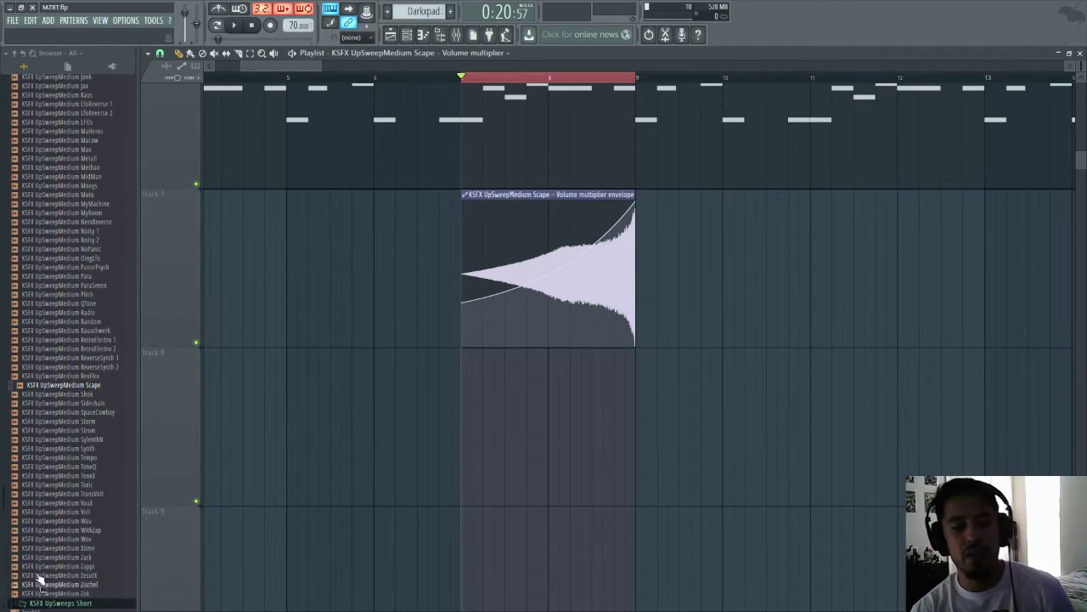
key(space)
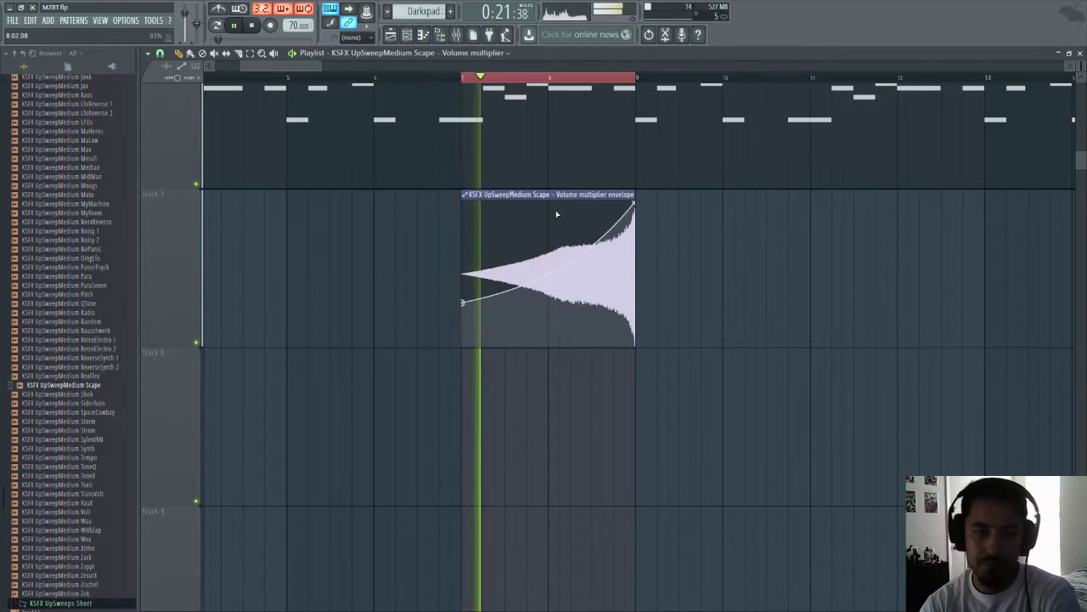
drag(548, 274, 548, 296)
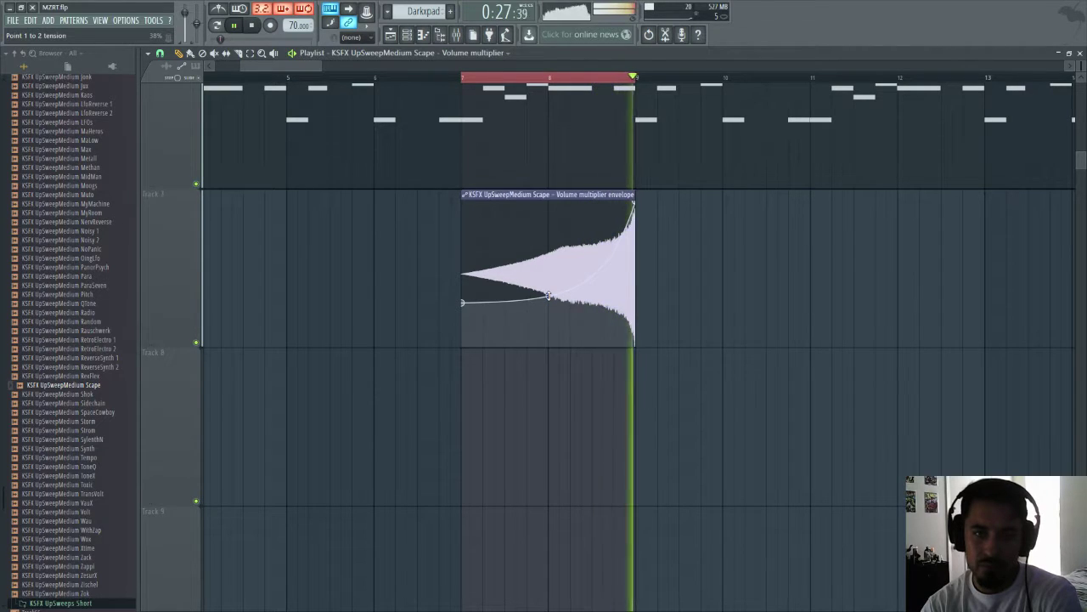
key(space)
- Lower the Scape sweep's level on mixer track 18 to about -19.6 dB and audition it
key(F9)
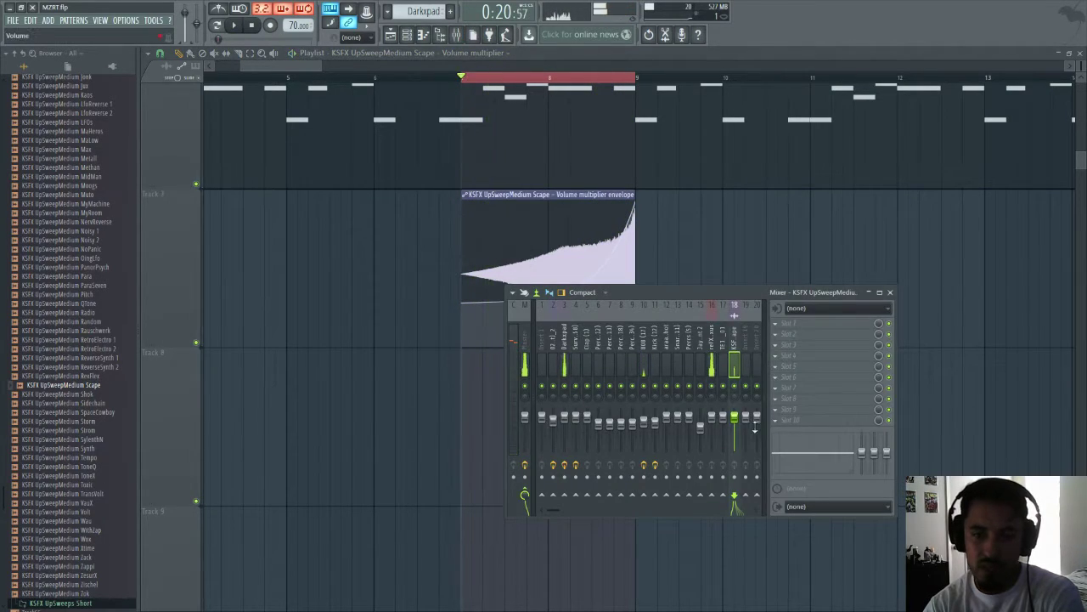
drag(741, 418, 741, 442)
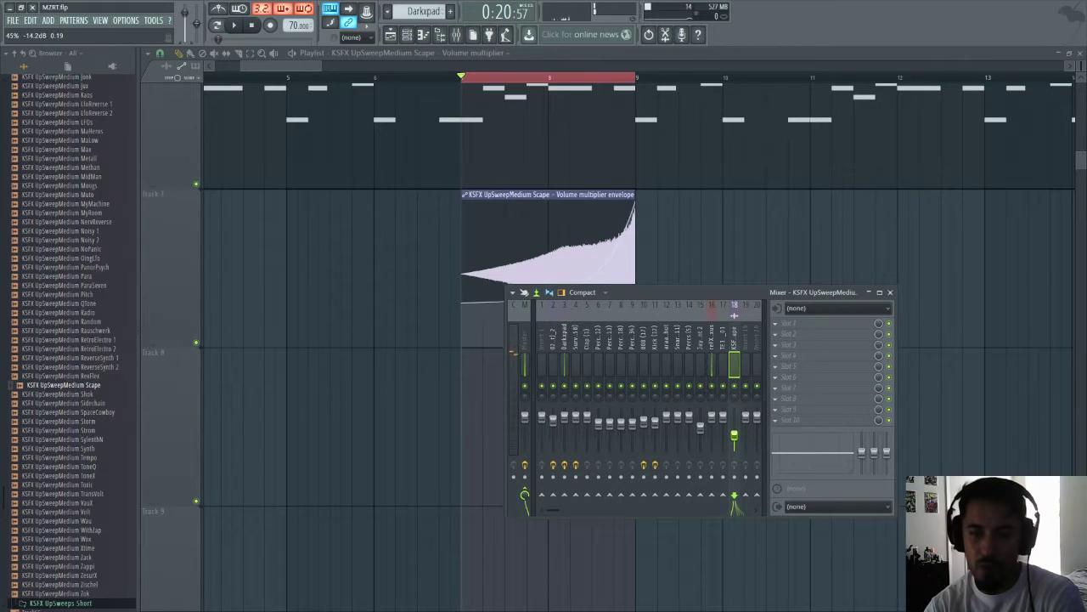
key(space)
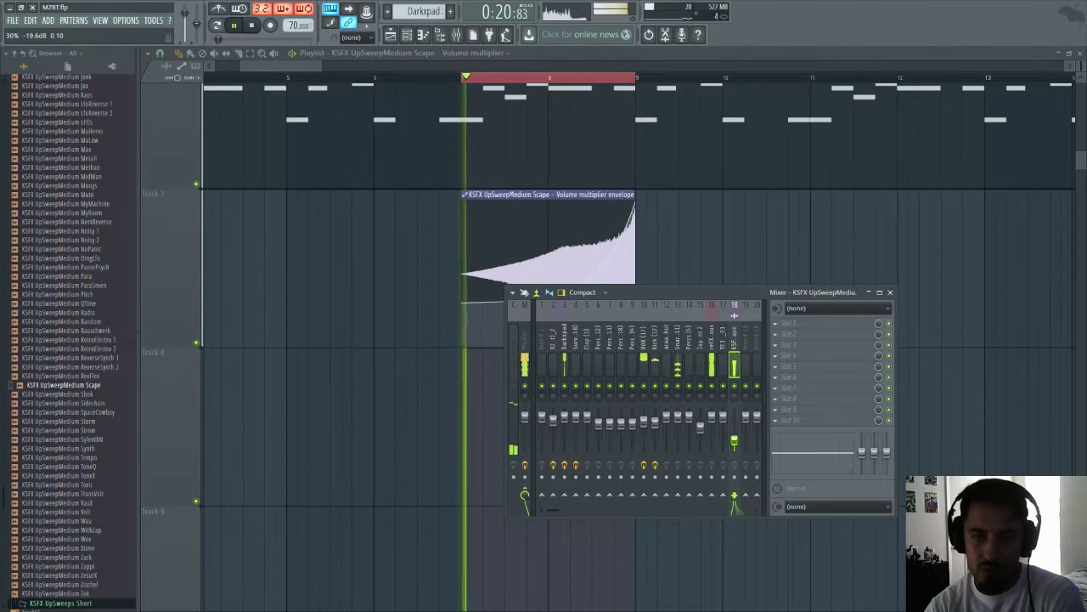
key(space)
- Load FabFilter Pro-Q in slot 1 of mixer track 18 and raise its low cut to about 671 Hz
click(788, 323)
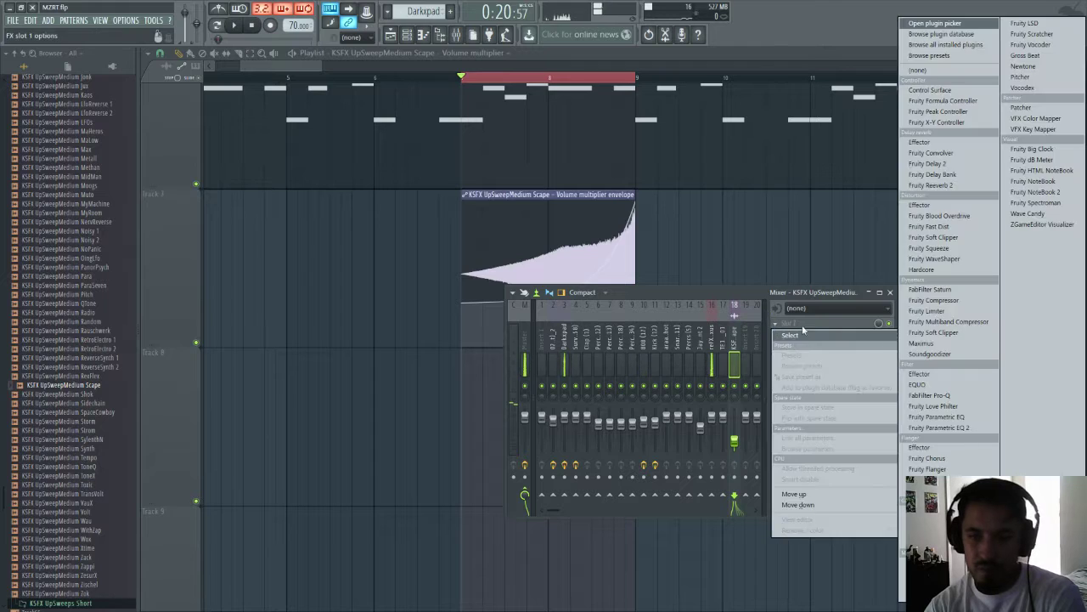
click(947, 399)
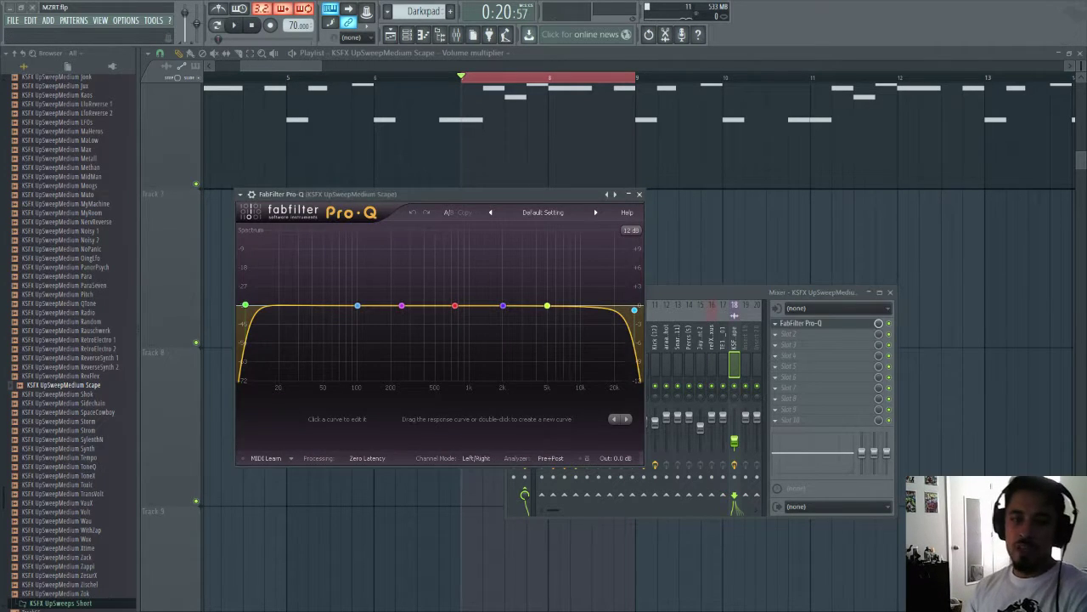
key(space)
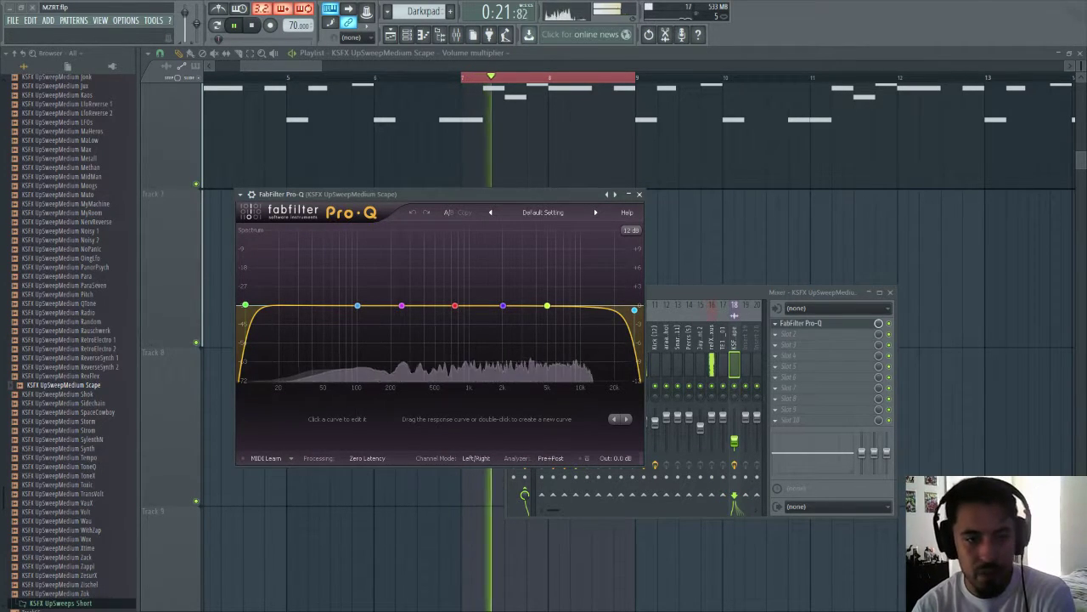
key(space)
drag(245, 305, 449, 311)
key(space)
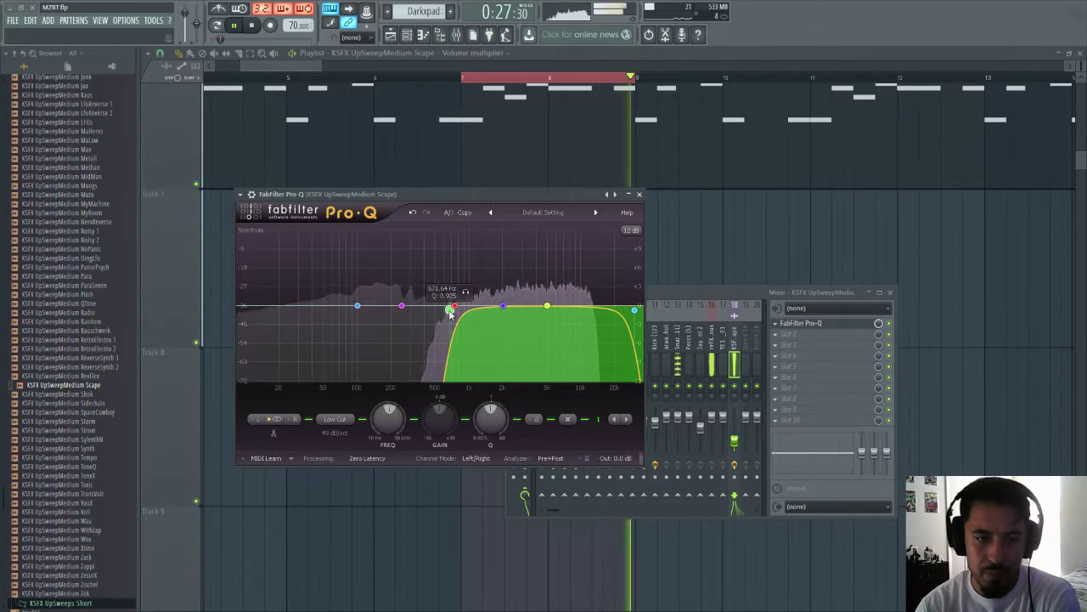
key(space)
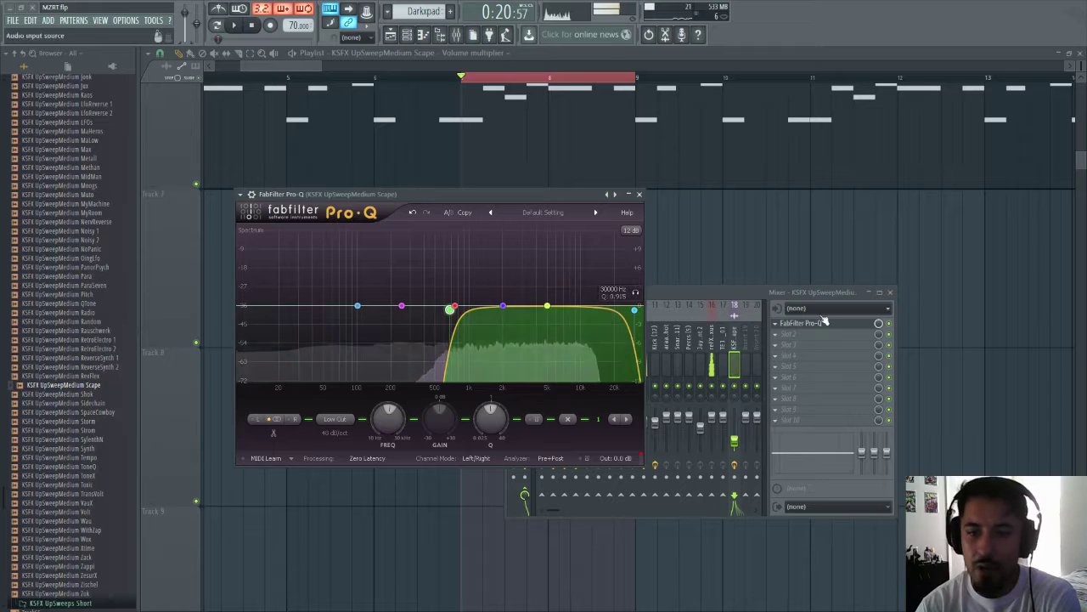
- Load Fruity Reeverb 2 in slot 2 of mixer track 18, reduce its mix level, and audition the sweep in the playlist
click(775, 338)
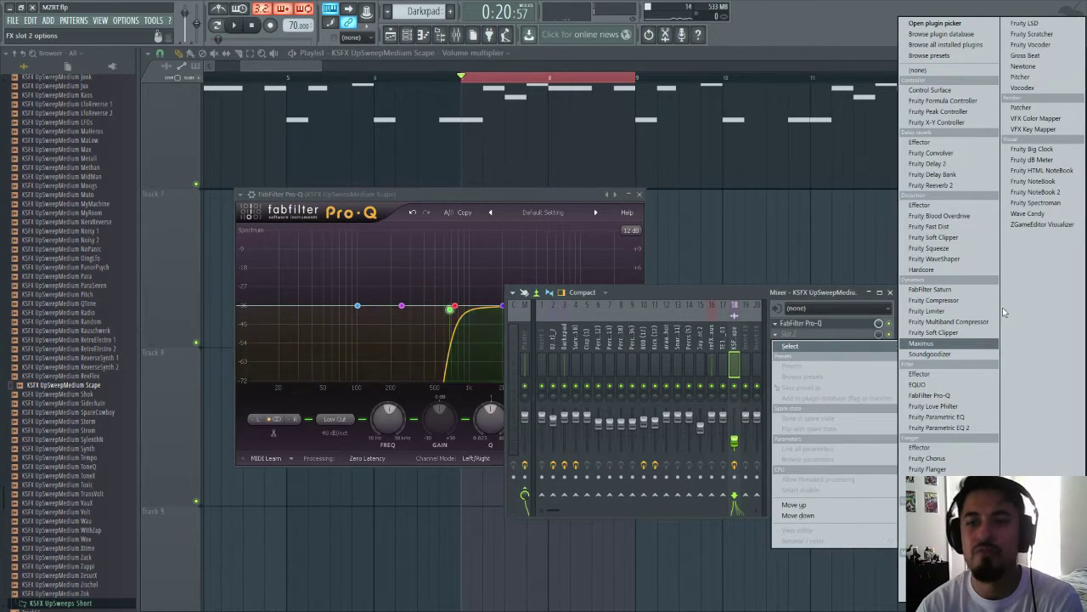
click(973, 185)
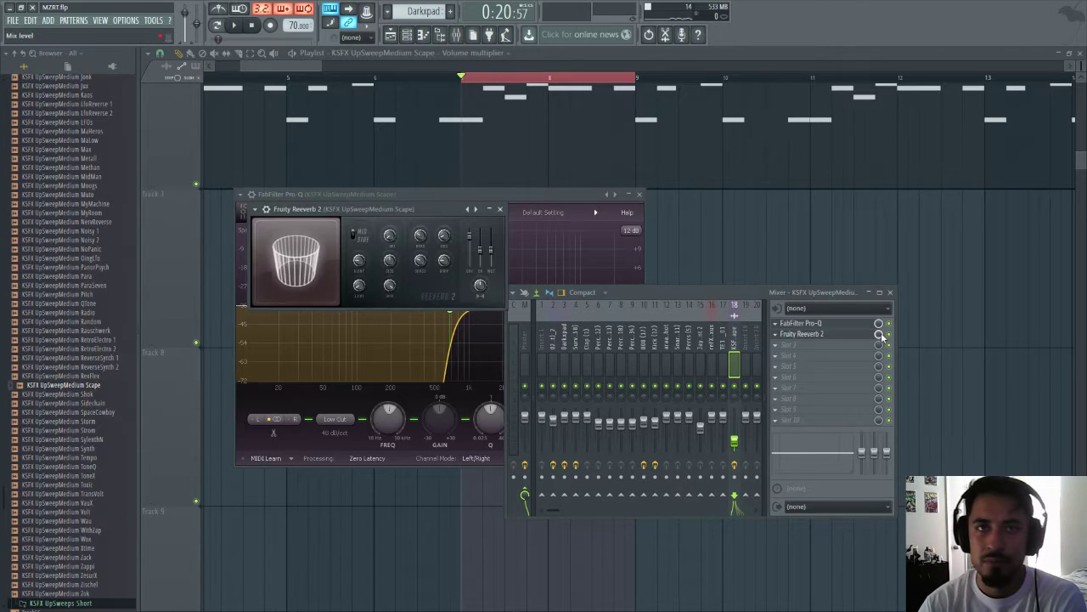
drag(881, 335, 881, 383)
key(space)
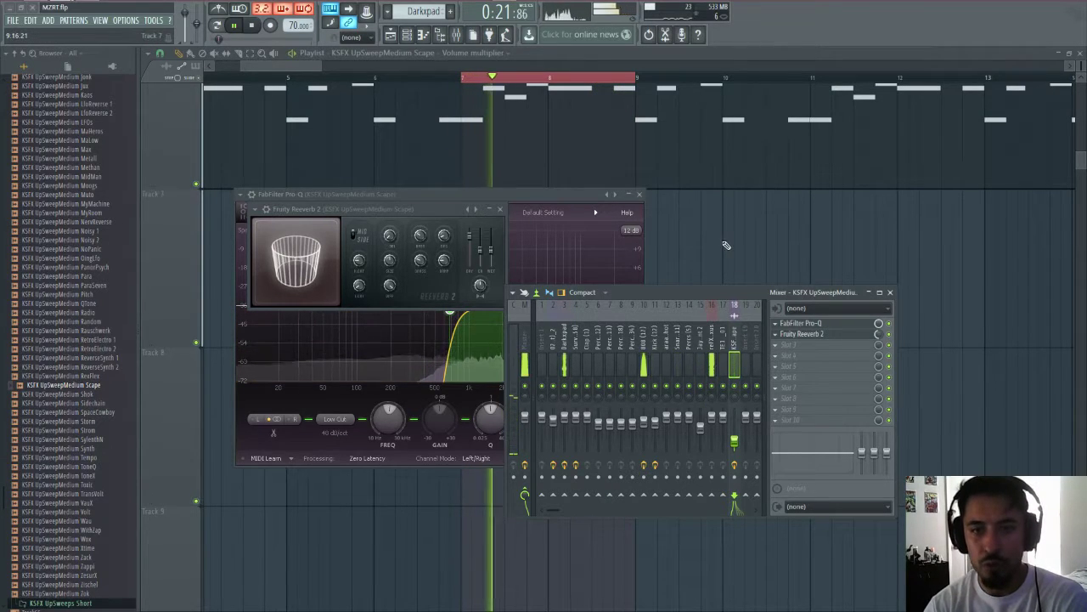
key(F12)
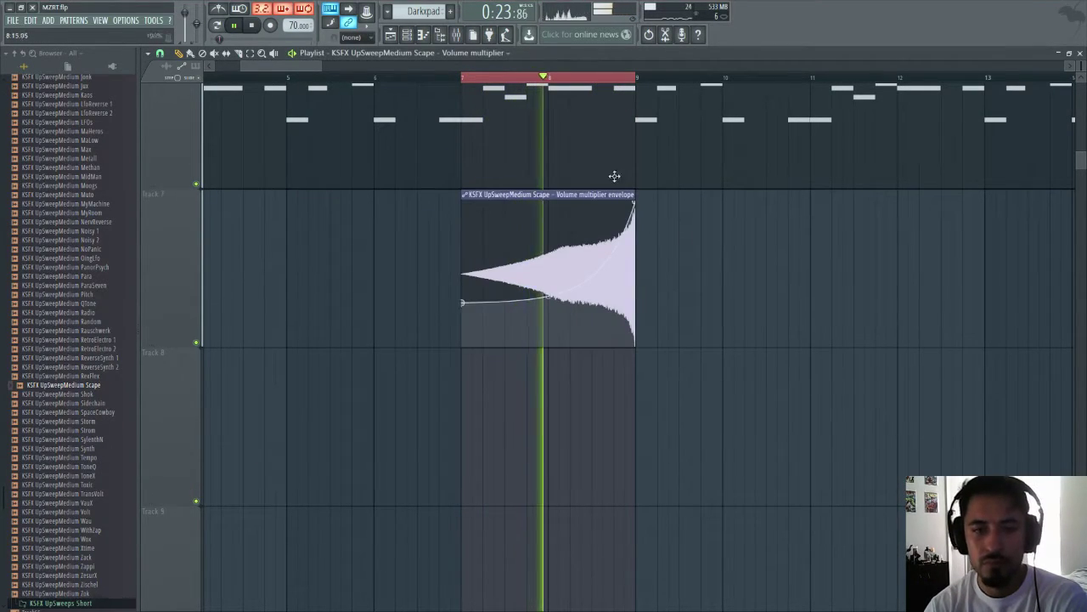
click(253, 26)
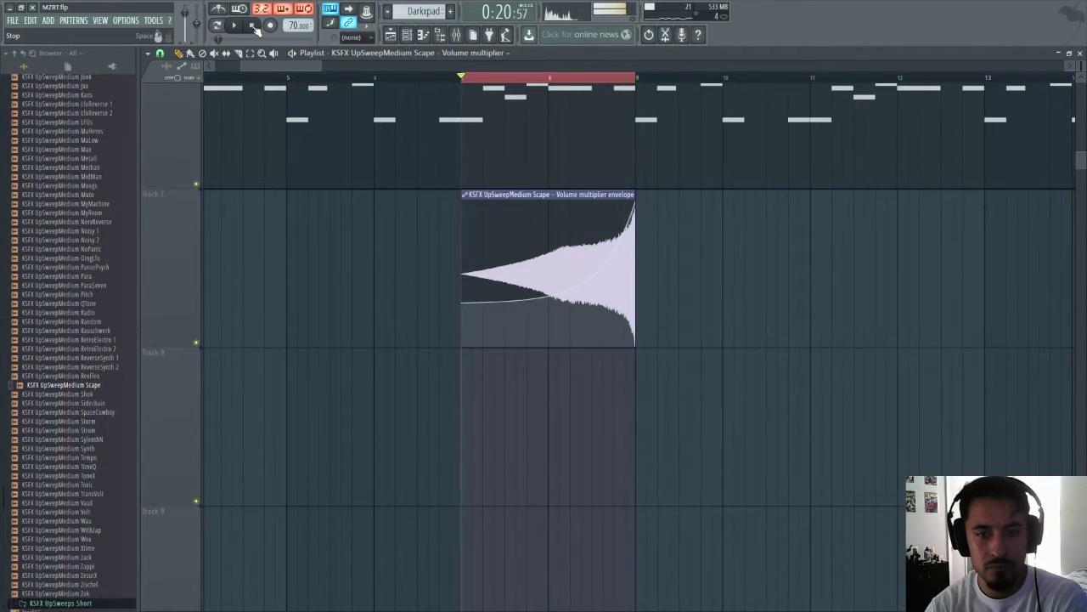
- Set the channel rack filter to All and open the settings of the KSFX UpSweepMedium Scape channel
key(q)
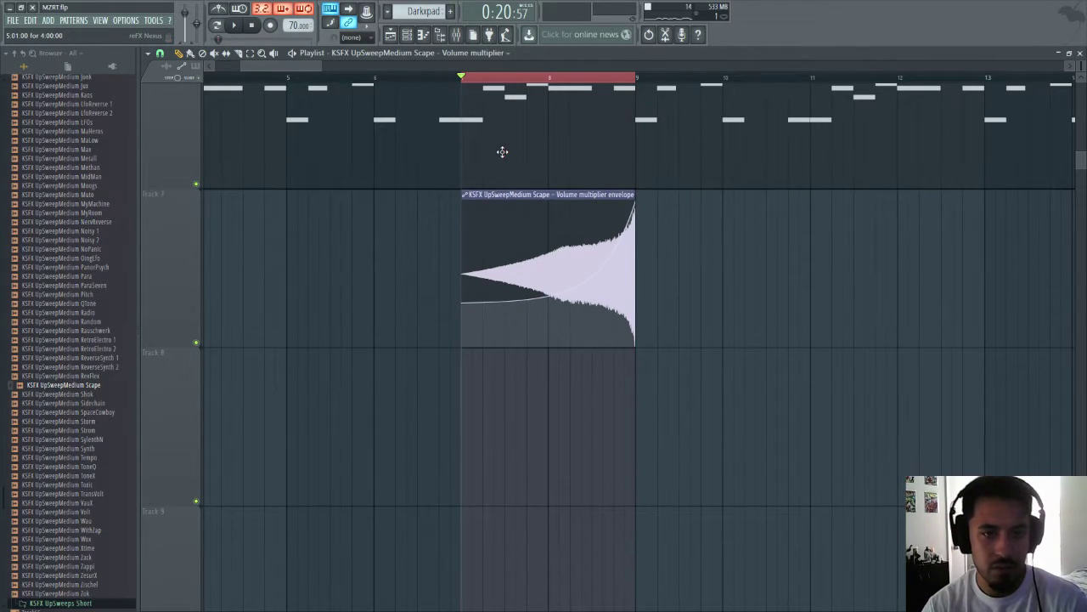
click(422, 35)
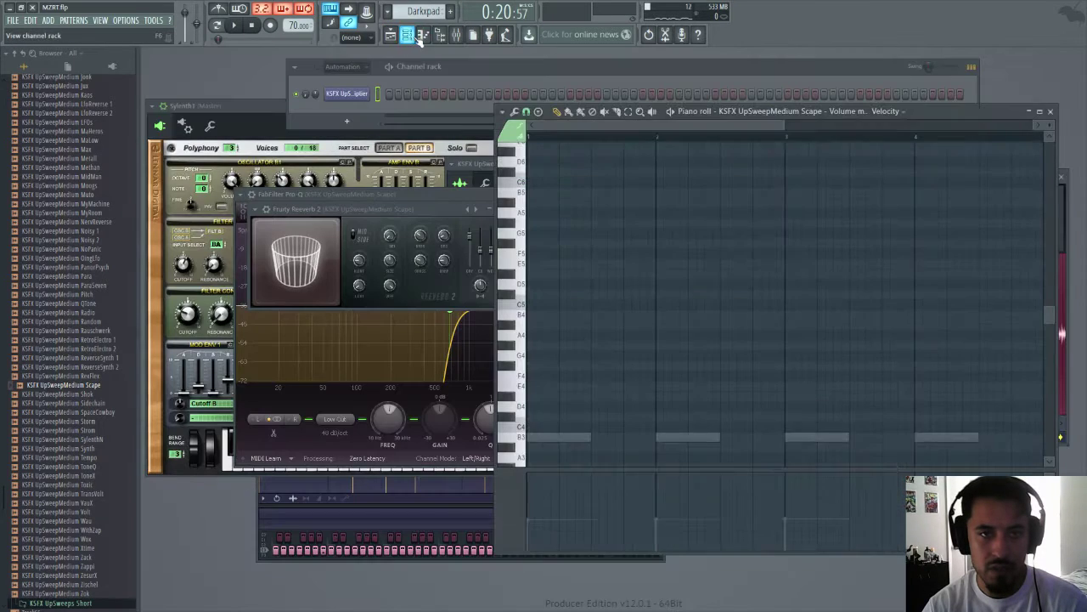
click(342, 66)
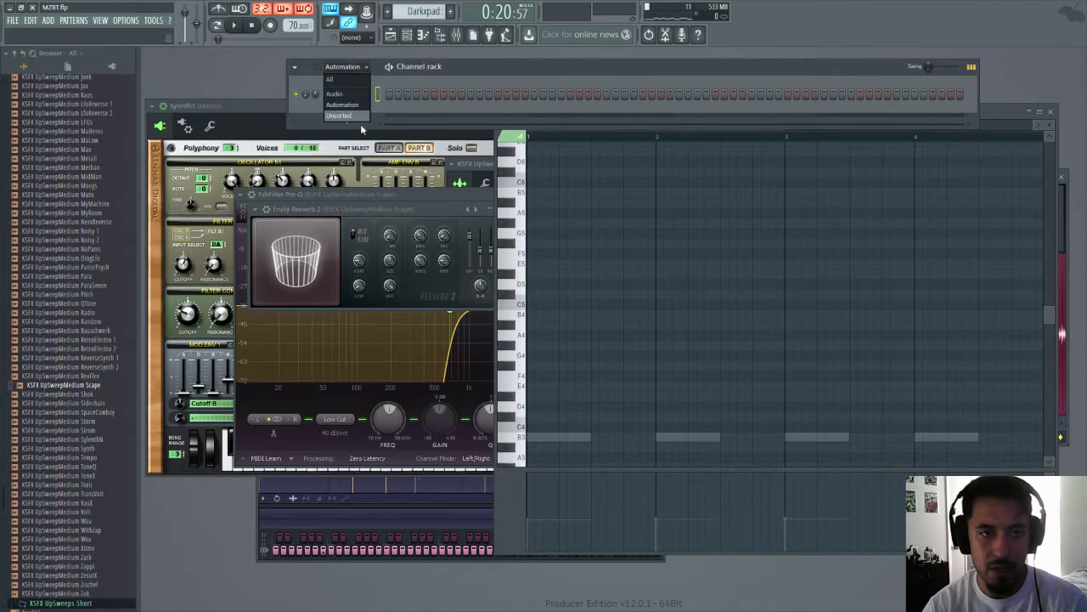
click(341, 115)
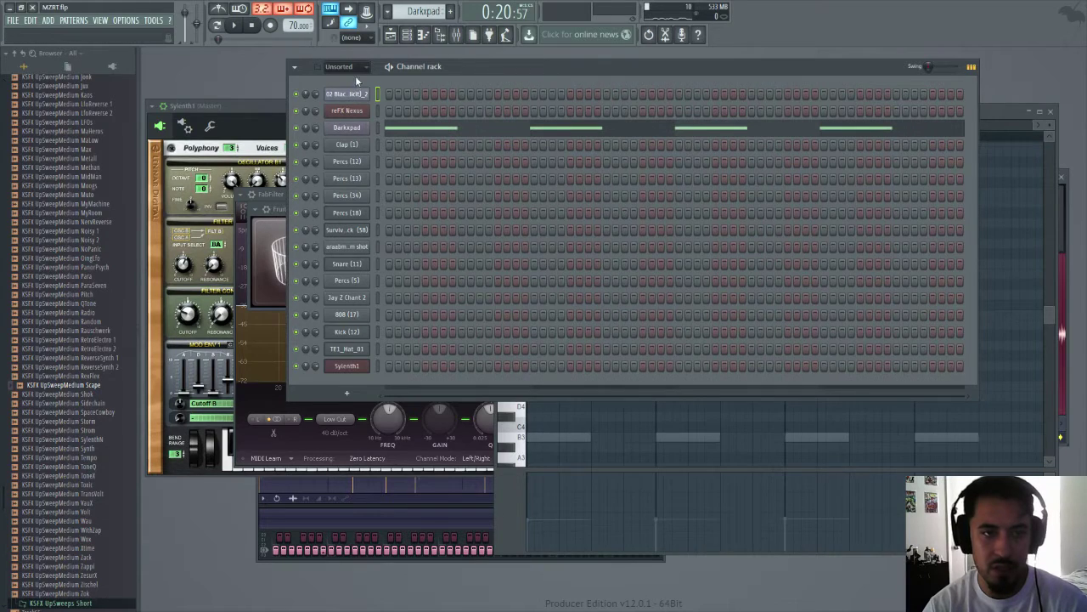
click(357, 71)
click(355, 83)
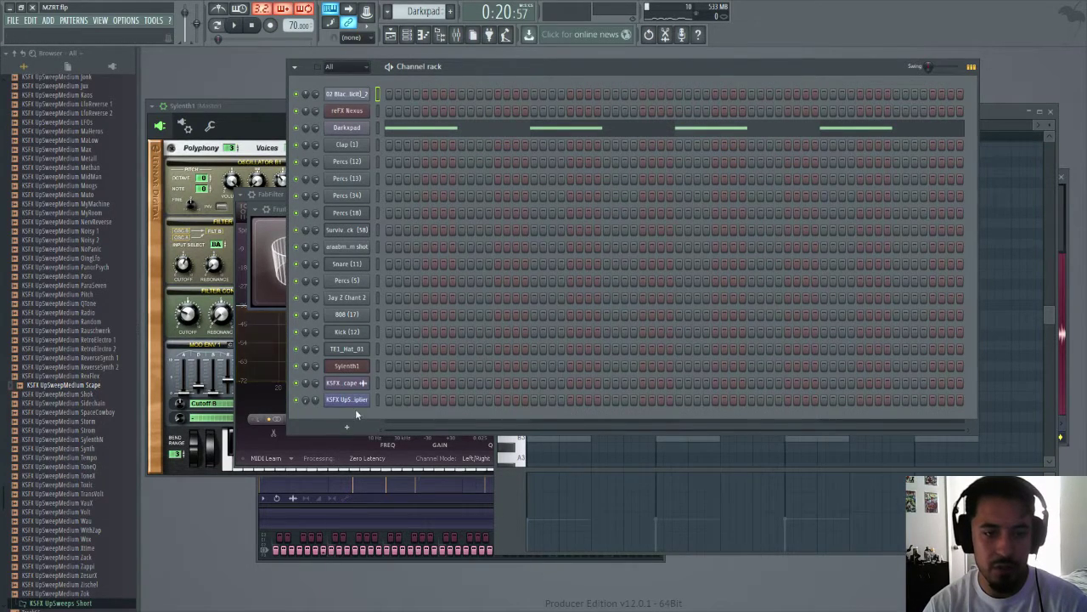
click(358, 383)
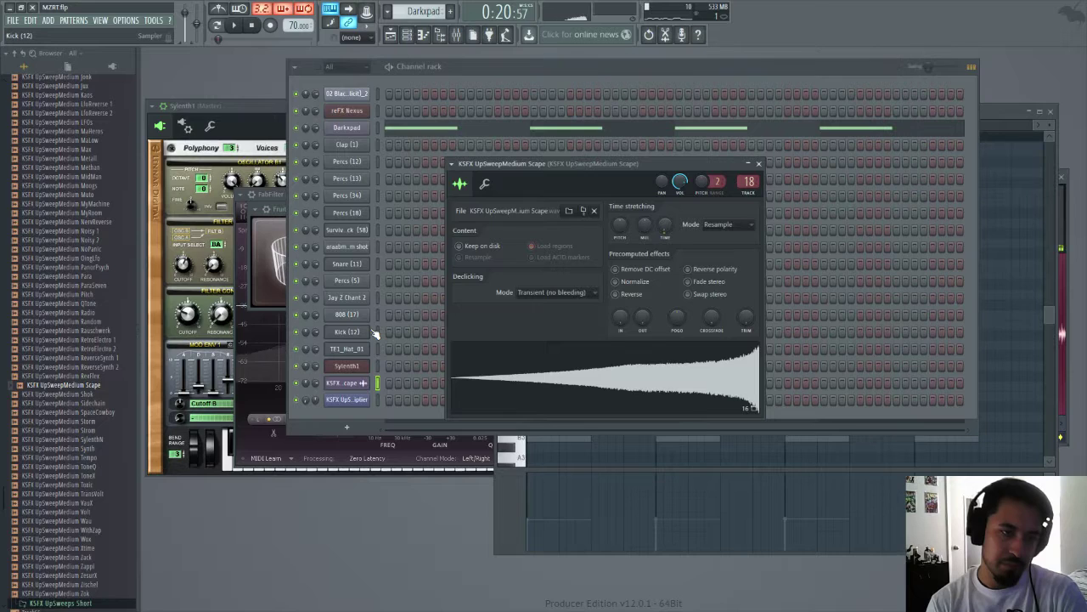
key(q)
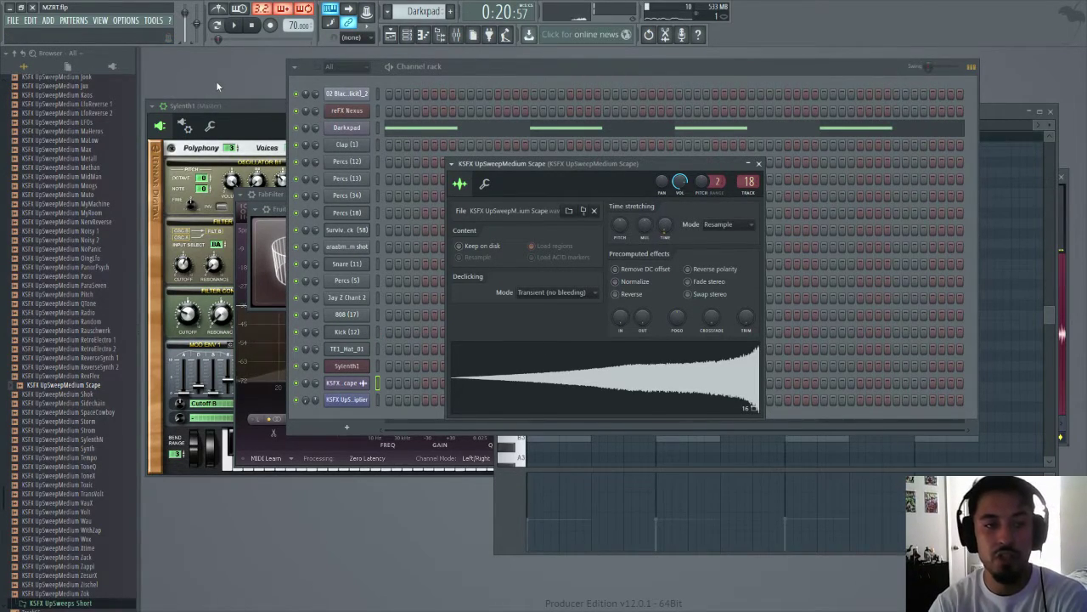
click(456, 34)
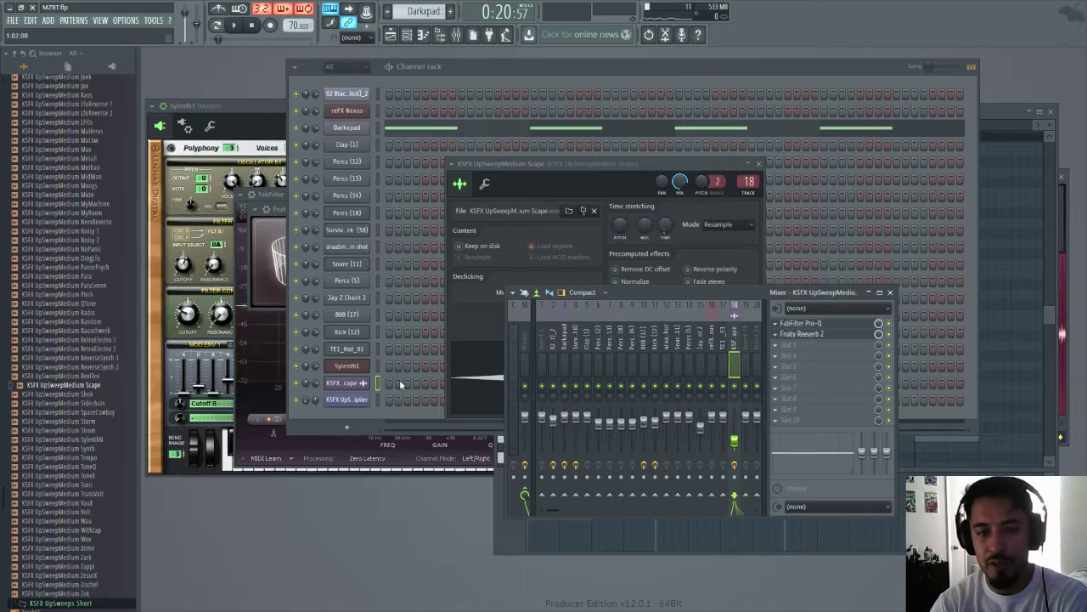
click(348, 382)
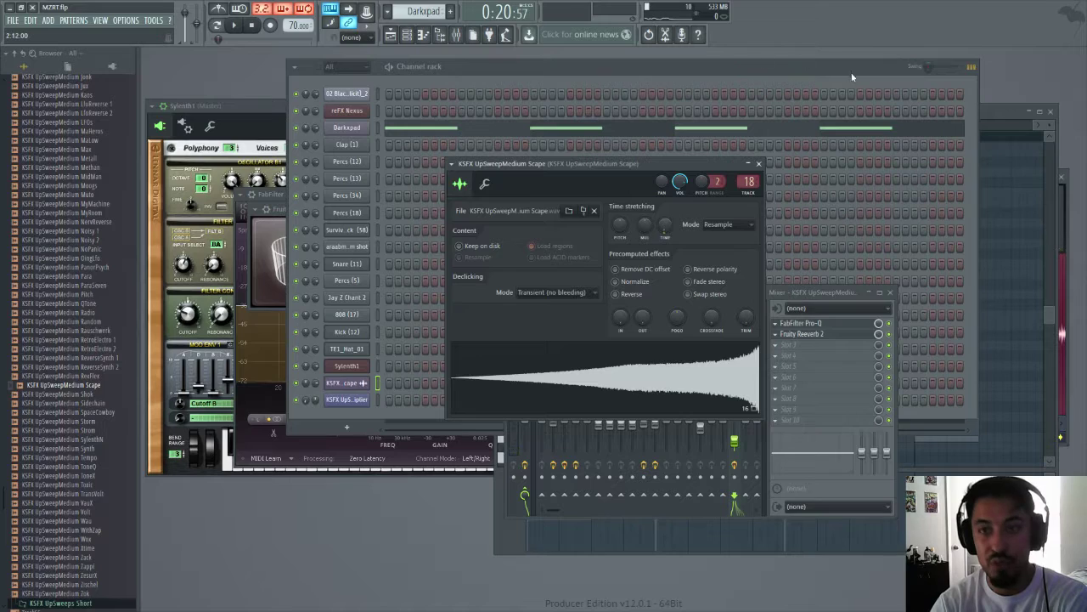
key(F7)
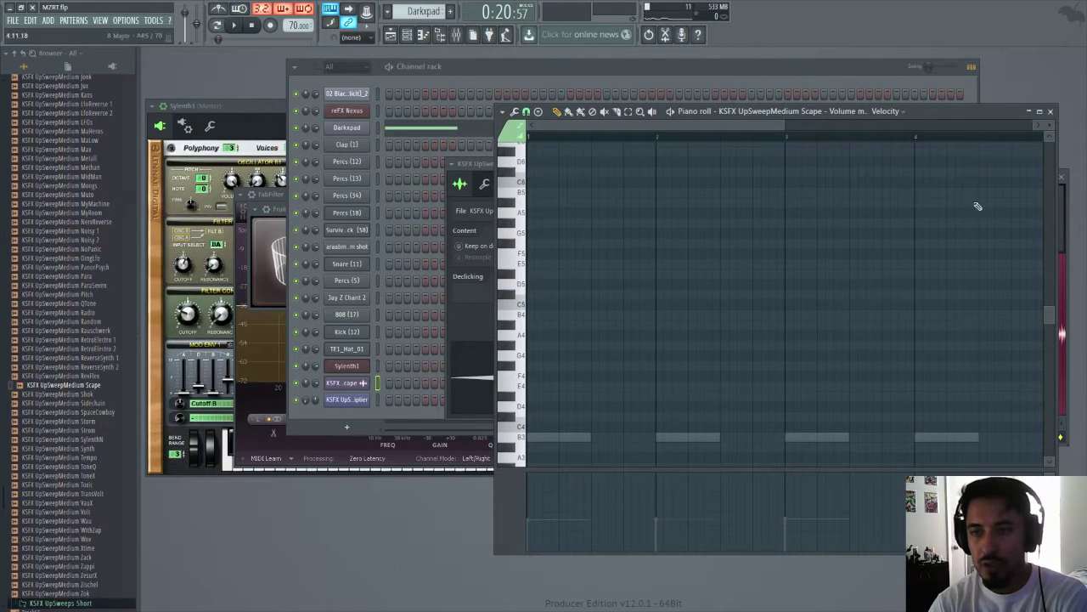
click(457, 35)
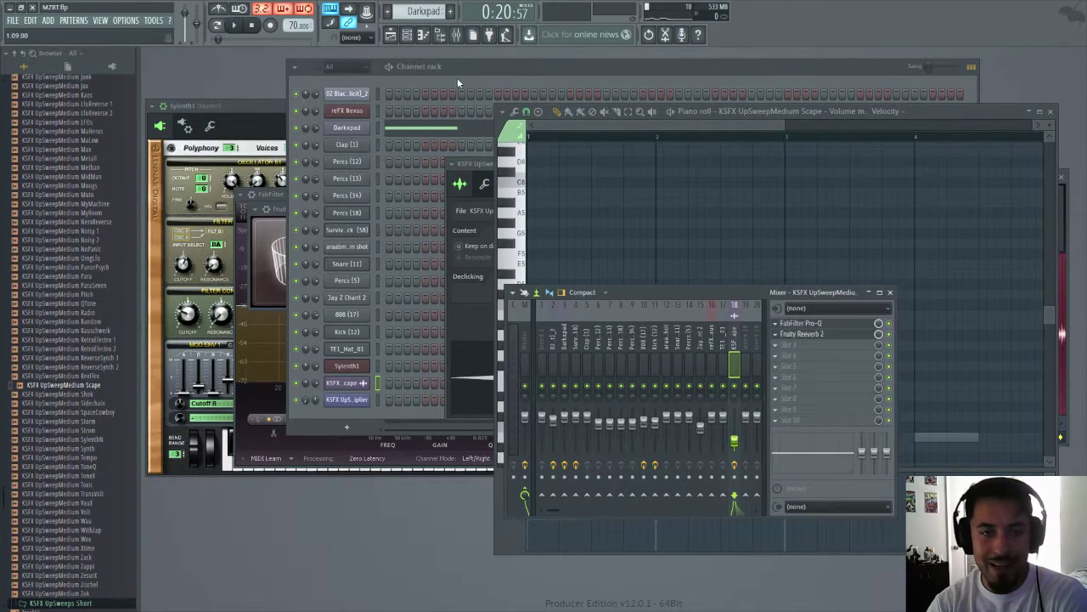
- Return to the playlist, clear the time selection over bars 7 to 9, and show the whole arrangement
click(390, 34)
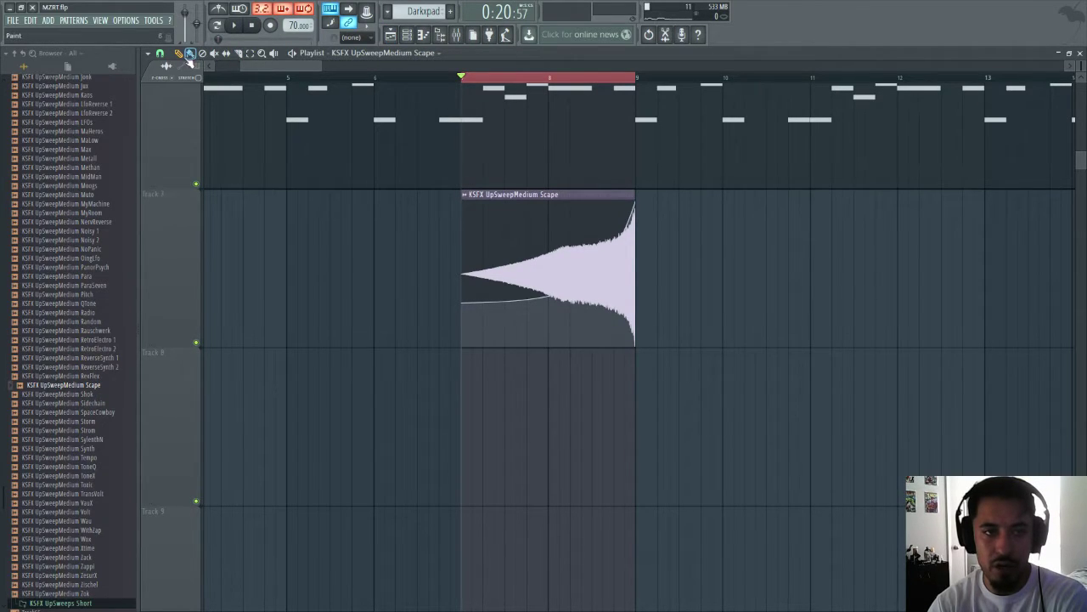
drag(376, 210, 698, 281)
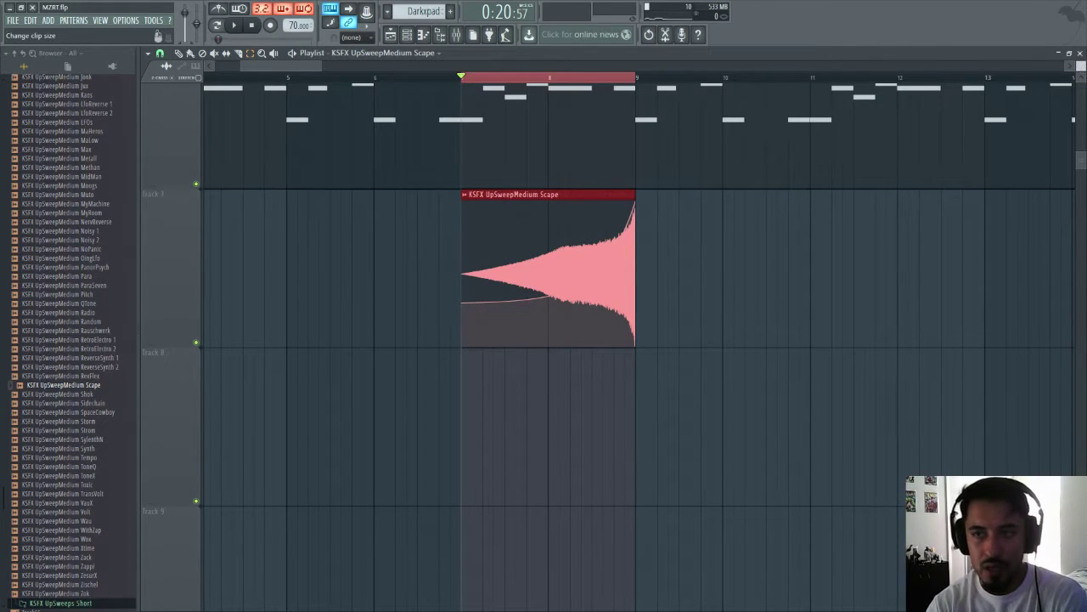
drag(1081, 66, 1081, 93)
scroll(738, 173, up, 4)
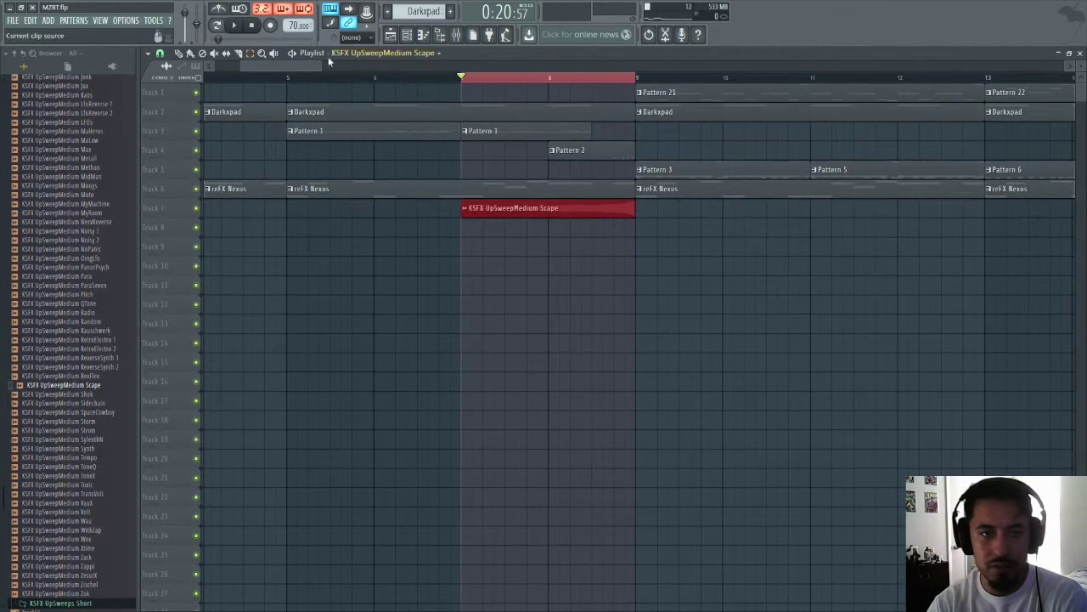
click(469, 77)
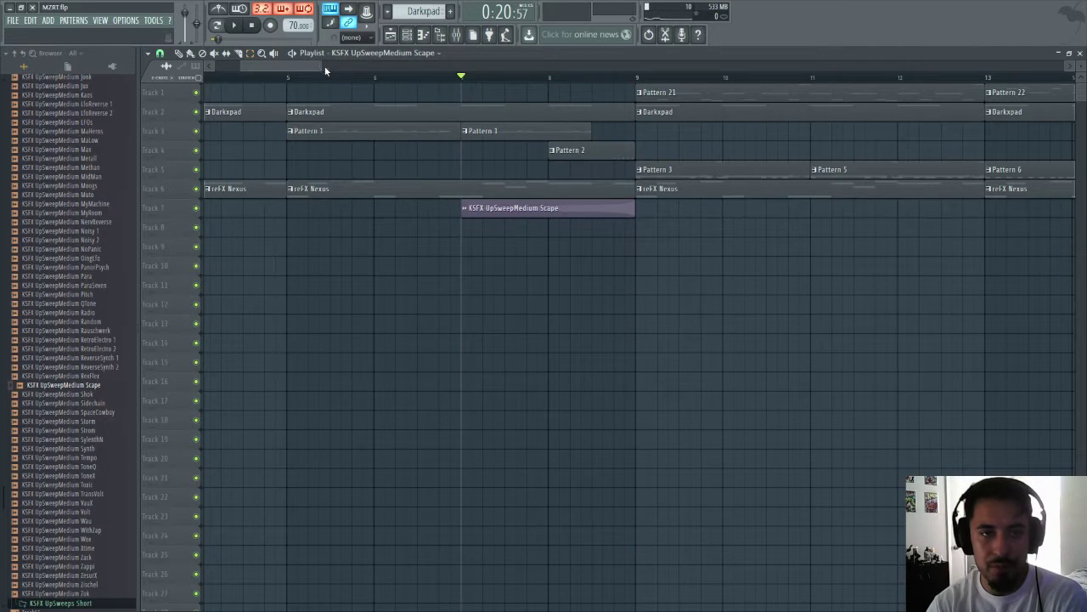
drag(321, 67, 1064, 83)
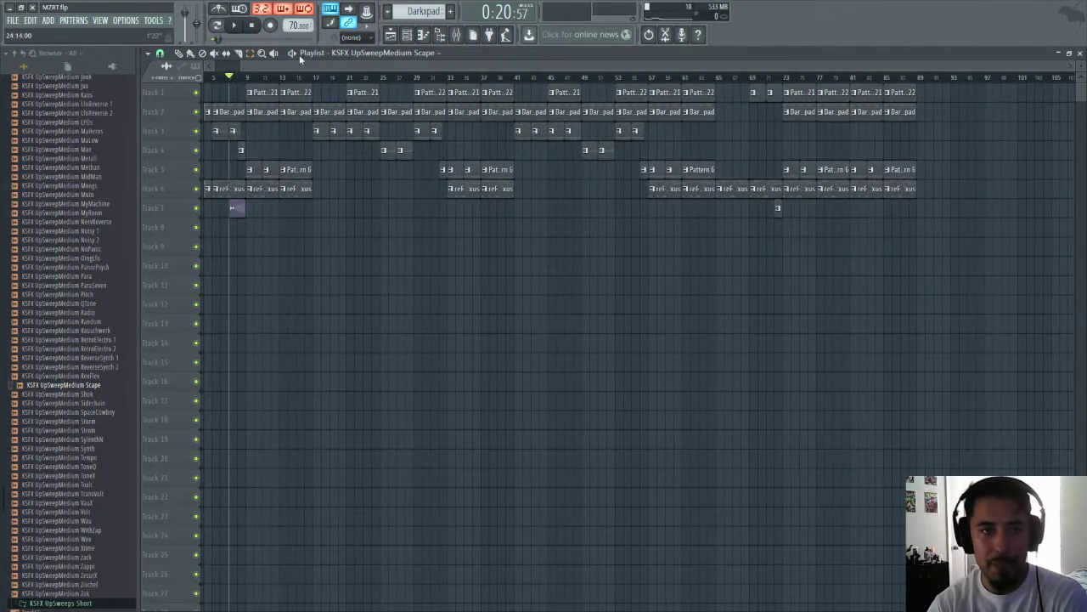
- Audition the arrangement around bars 20 to 31 and copy the Scape sweep with its automation on Track 7 to bar 31
click(339, 78)
key(space)
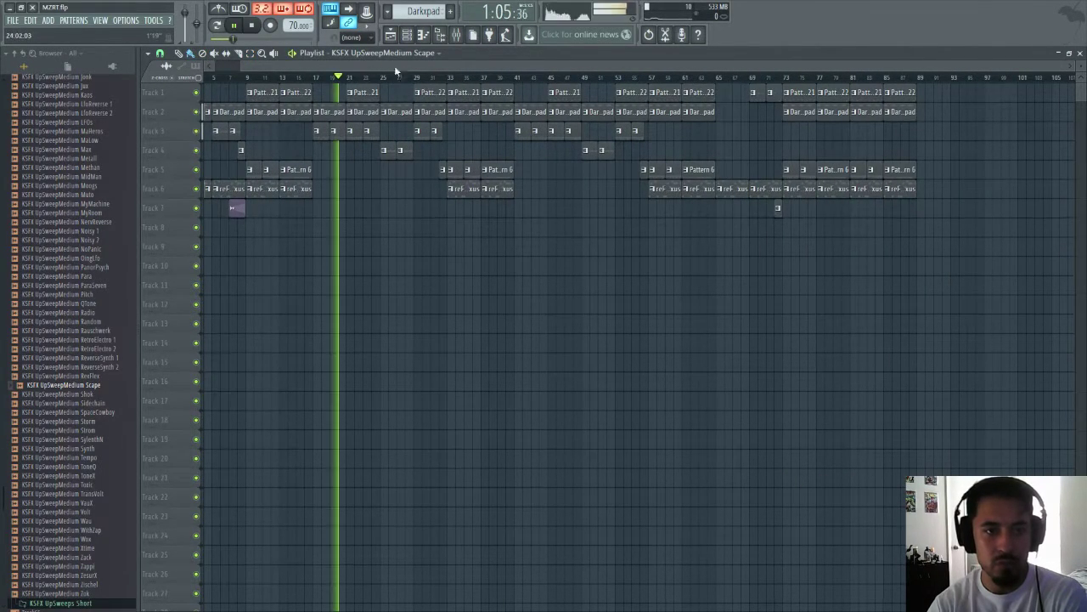
click(416, 77)
key(space)
click(432, 78)
key(space)
key(space)
click(422, 79)
click(415, 78)
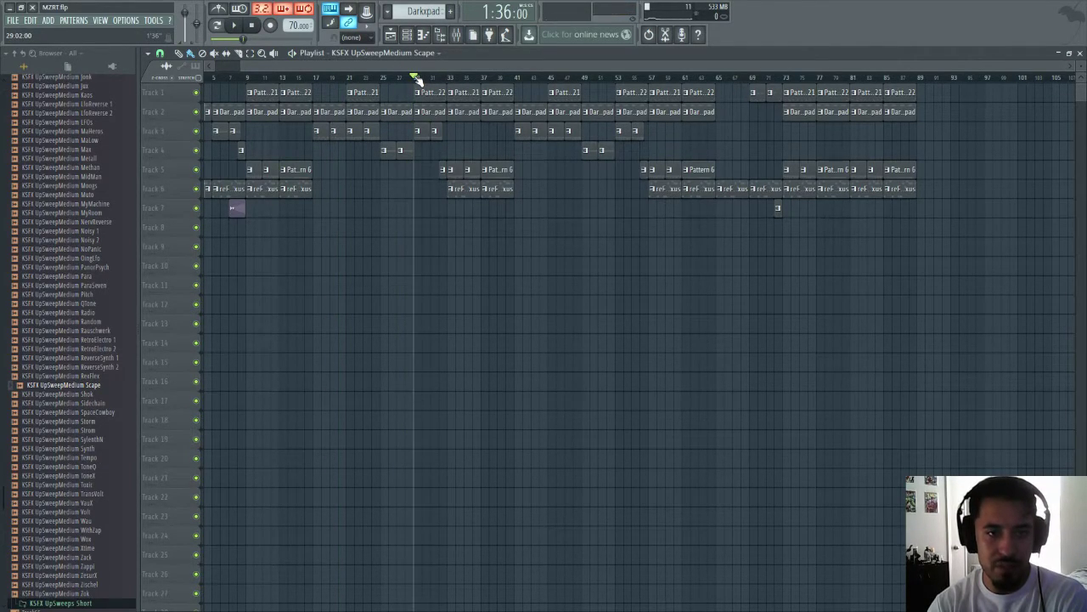
drag(218, 204, 437, 204)
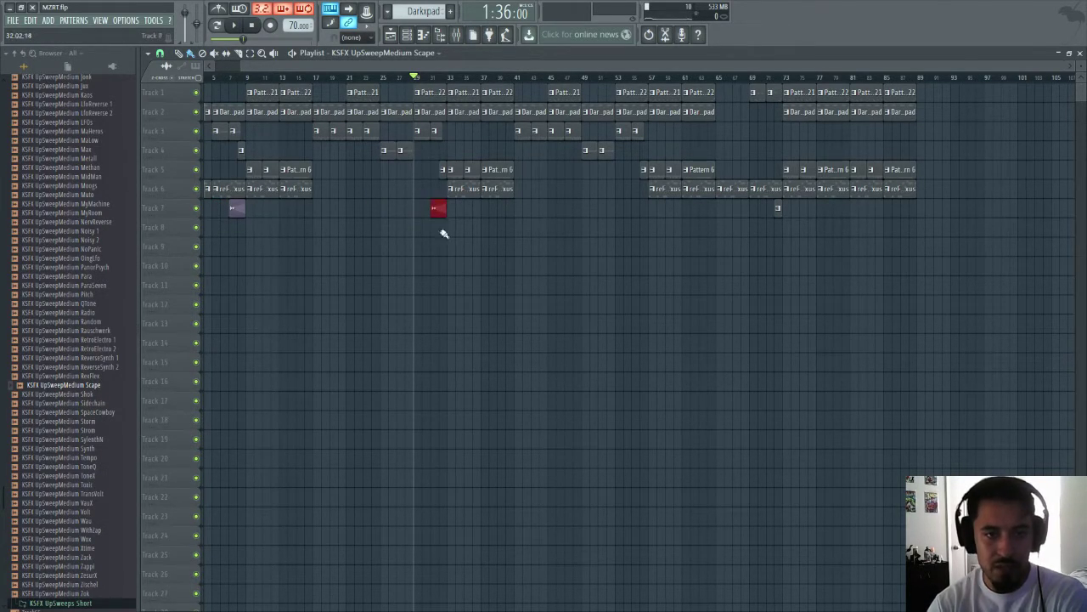
- Audition the copied Scape sweep from bar 31 and check its channel in the mixer
click(433, 78)
key(space)
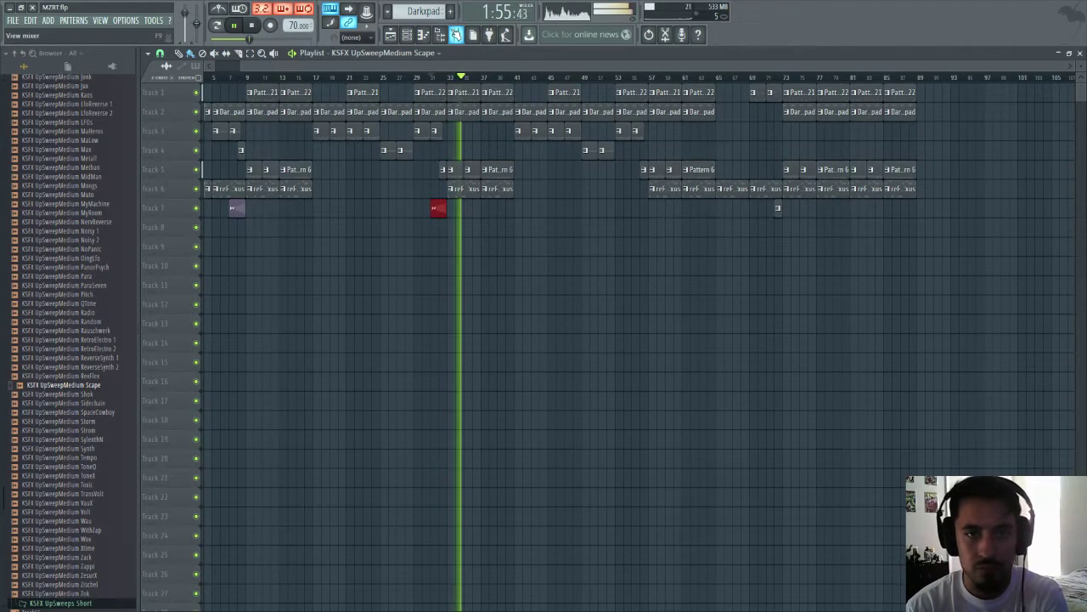
click(456, 34)
key(space)
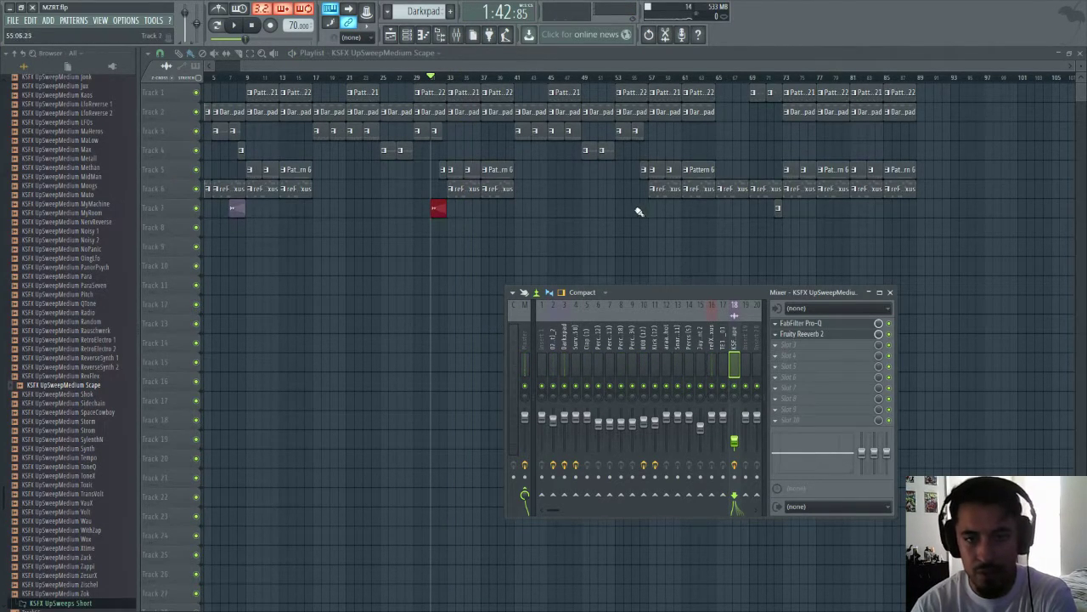
click(456, 34)
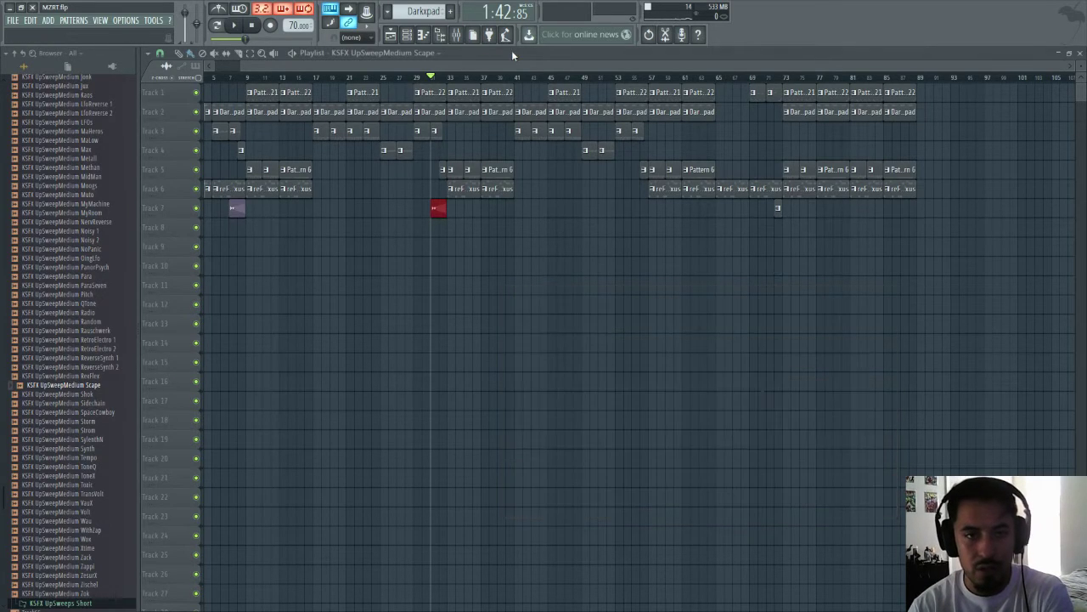
- Paste two more copies of the Scape sweep, placing them at bar 55 on Track 7 and bar 71 on Track 8
key(ctrl+v)
drag(219, 209, 530, 210)
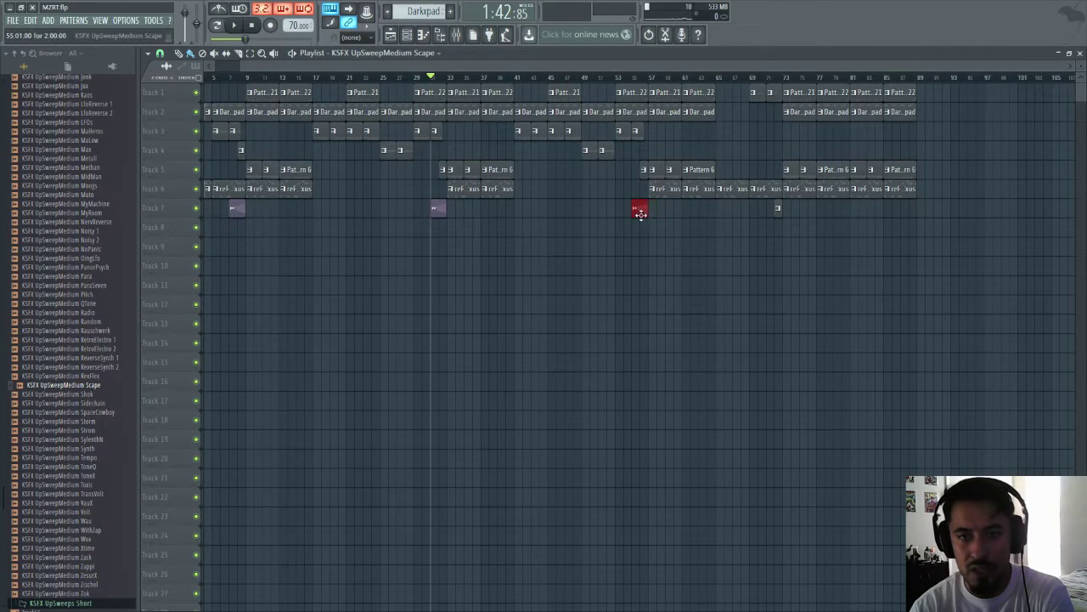
key(ctrl+v)
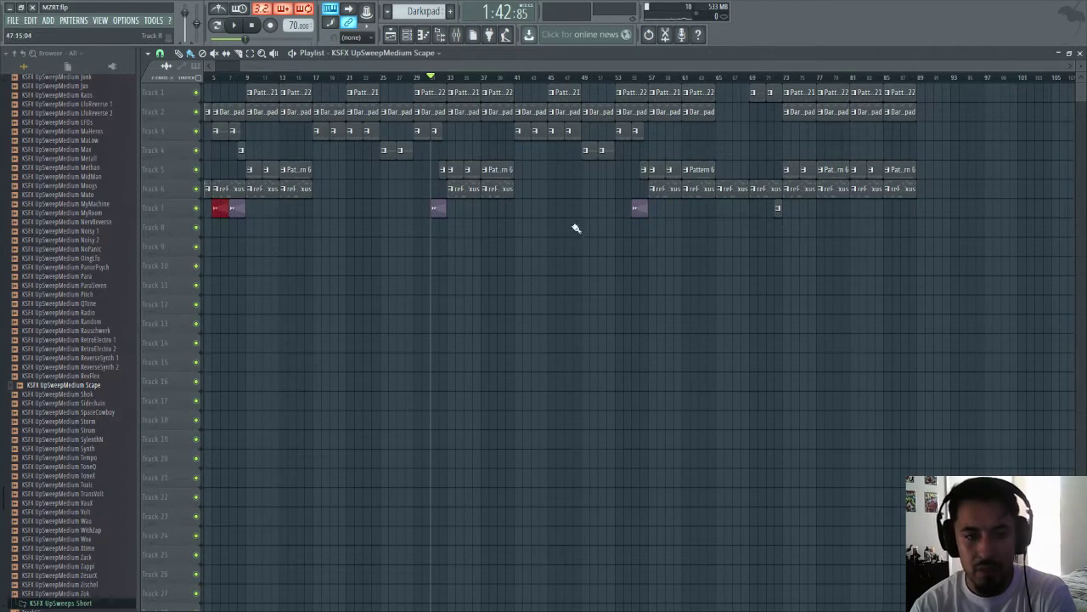
click(217, 208)
right_click(202, 241)
right_click(217, 209)
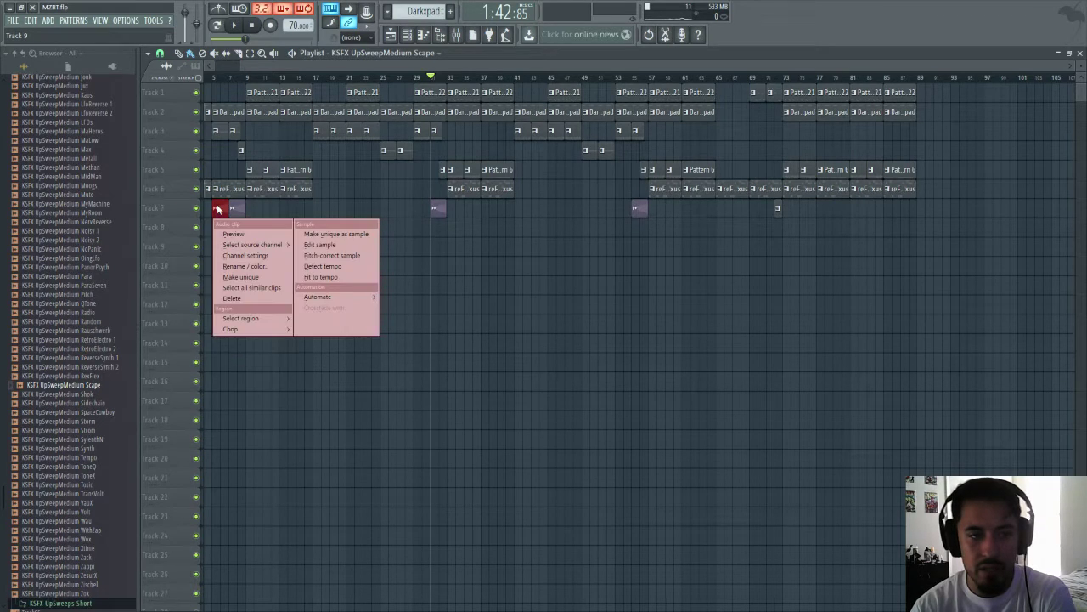
click(223, 217)
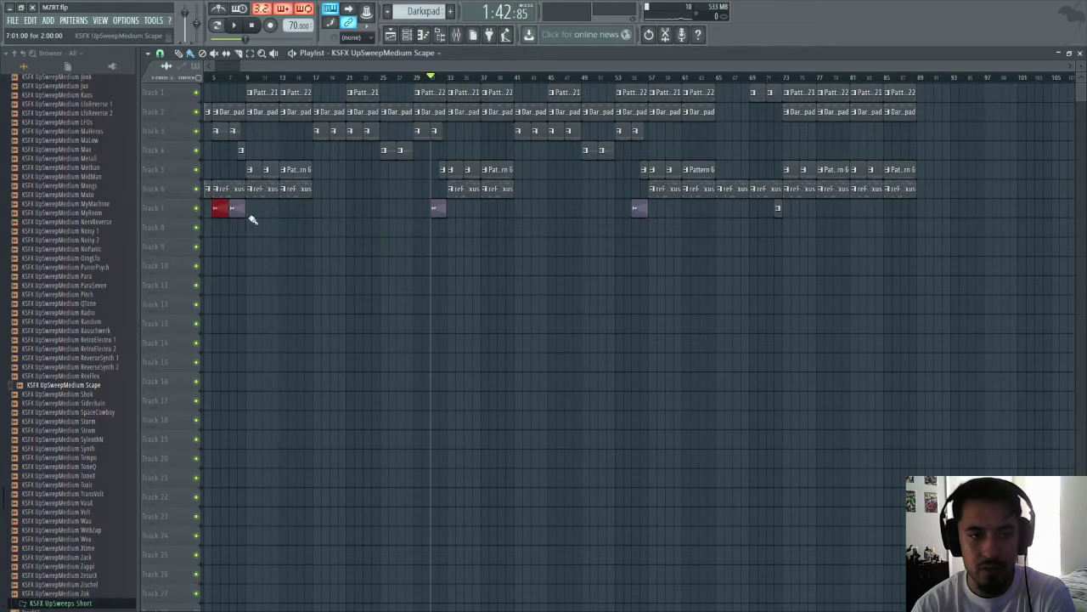
drag(220, 211, 768, 218)
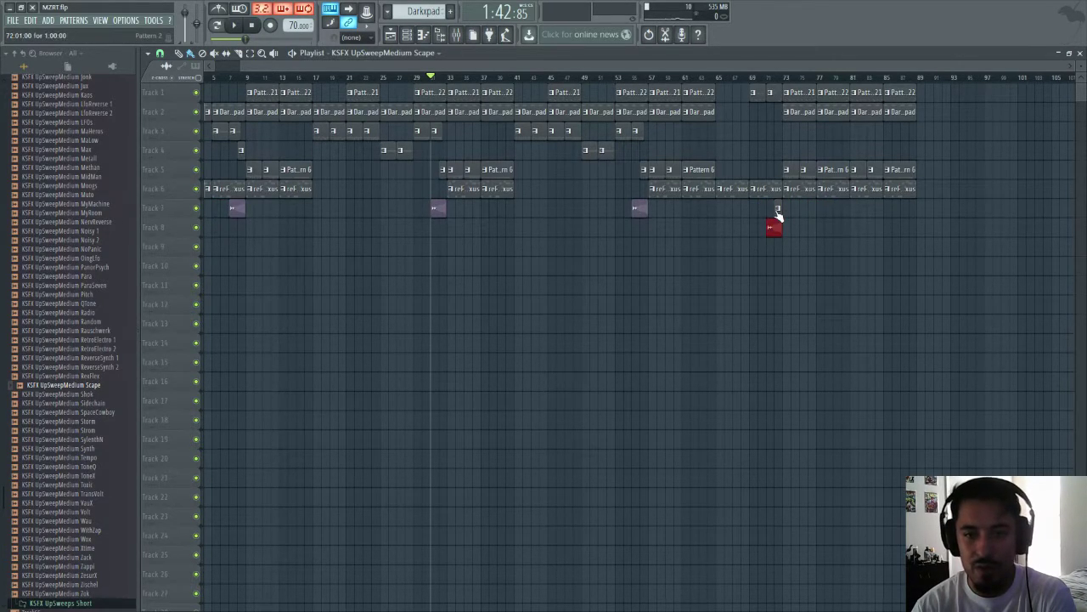
- Move the Scape sweep clips and their volume automation at bars 55, 31 and 7 down to Track 8
click(637, 232)
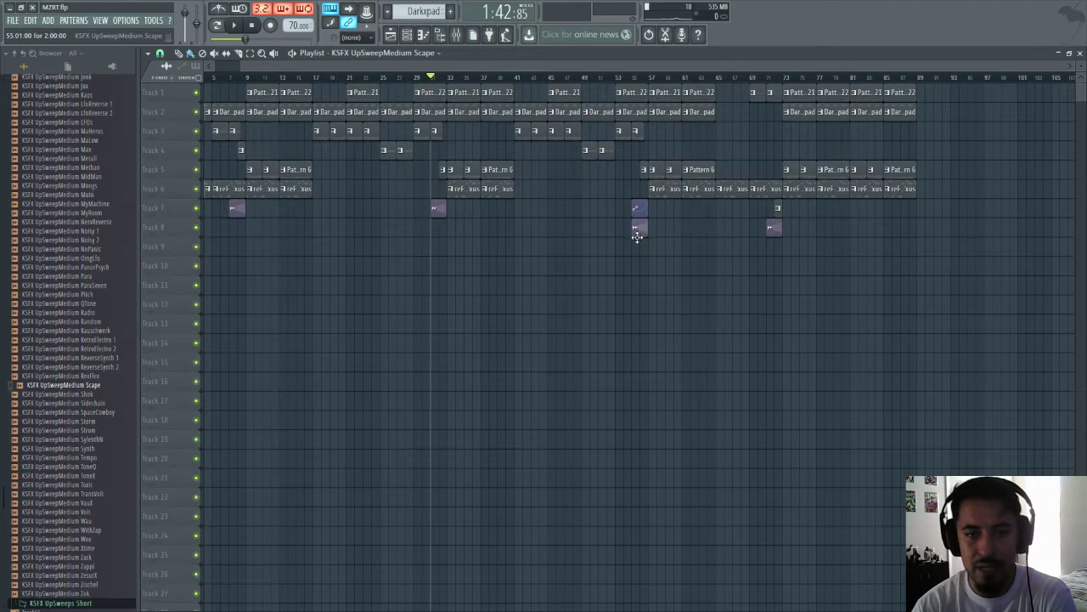
right_click(639, 211)
click(439, 227)
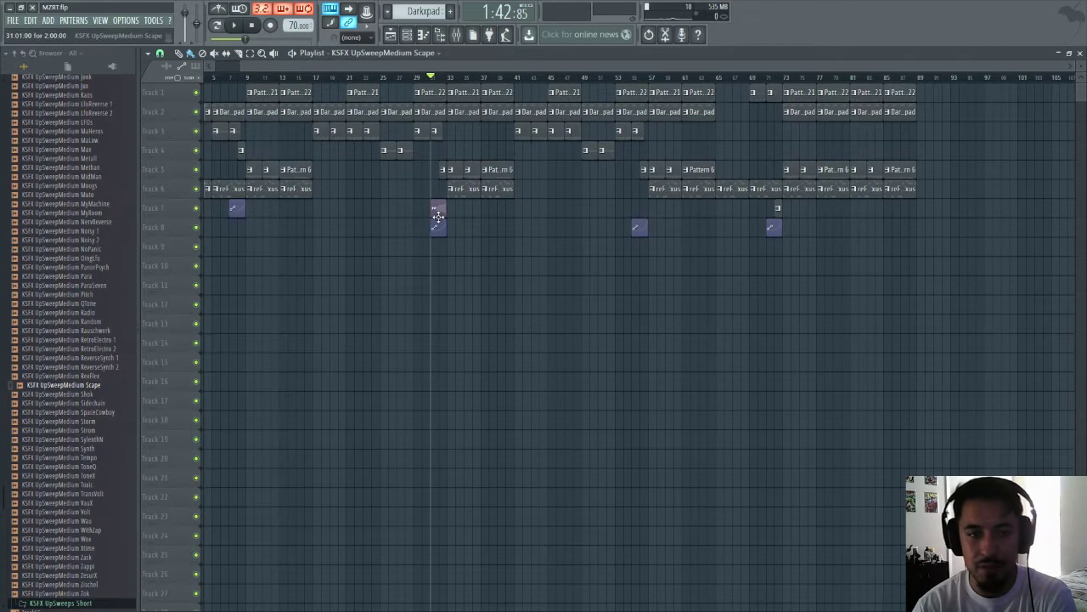
click(241, 227)
drag(240, 214, 237, 230)
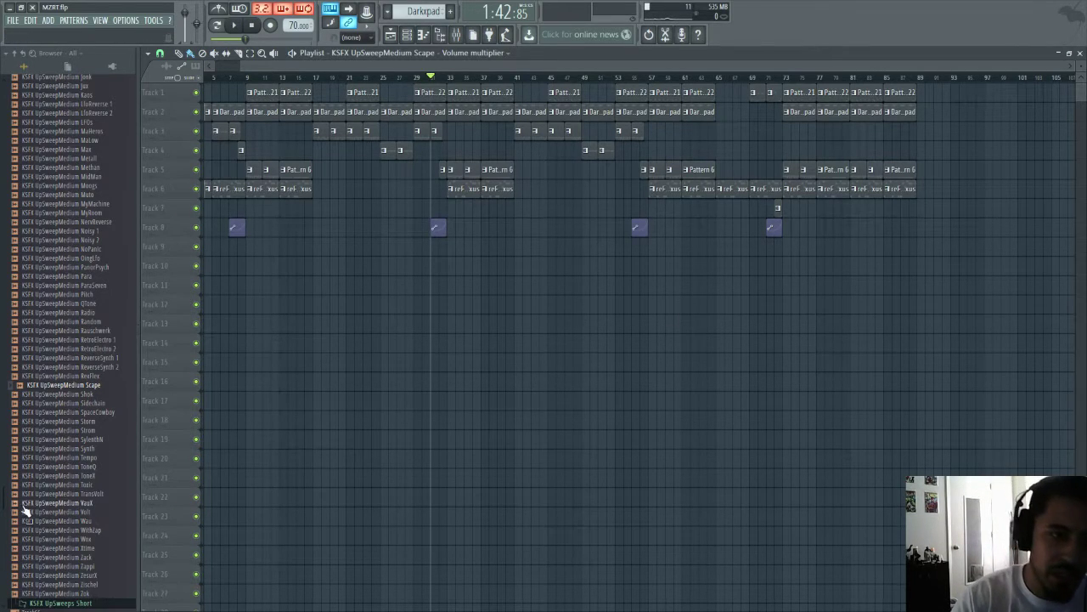
- Collapse the browser folders, look through Packs and Proper Kits, and preview the MarcheHare sample in 5th Element Classics
click(25, 65)
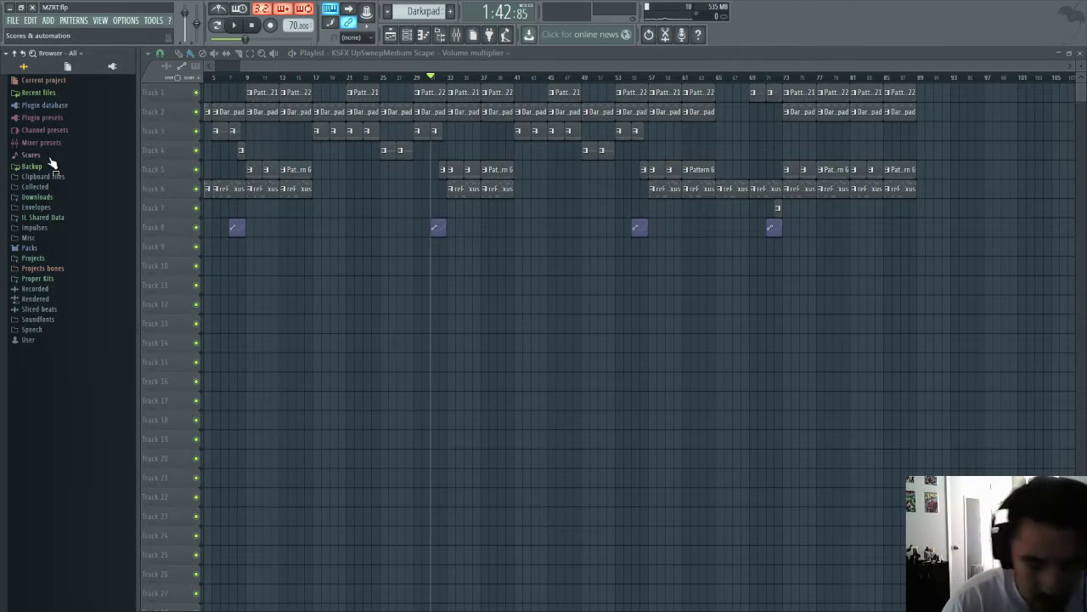
click(56, 248)
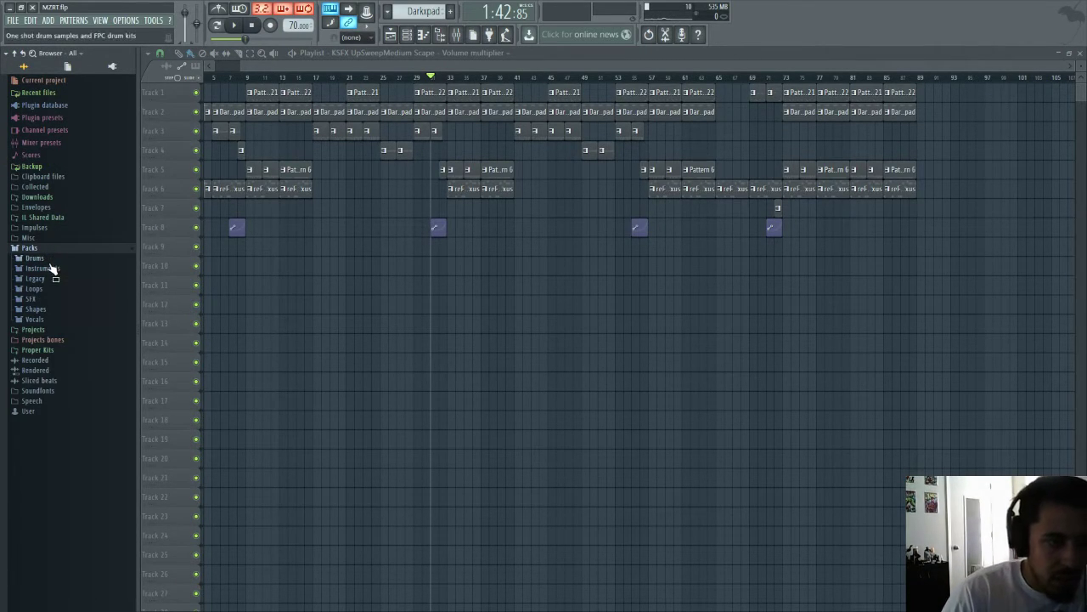
click(42, 247)
click(46, 279)
click(64, 300)
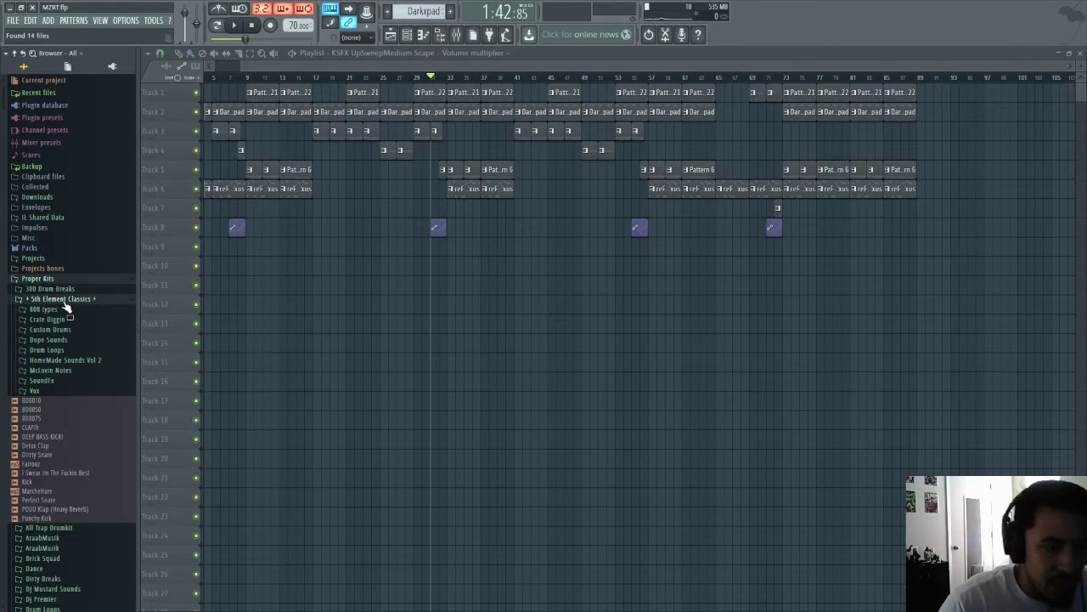
click(36, 492)
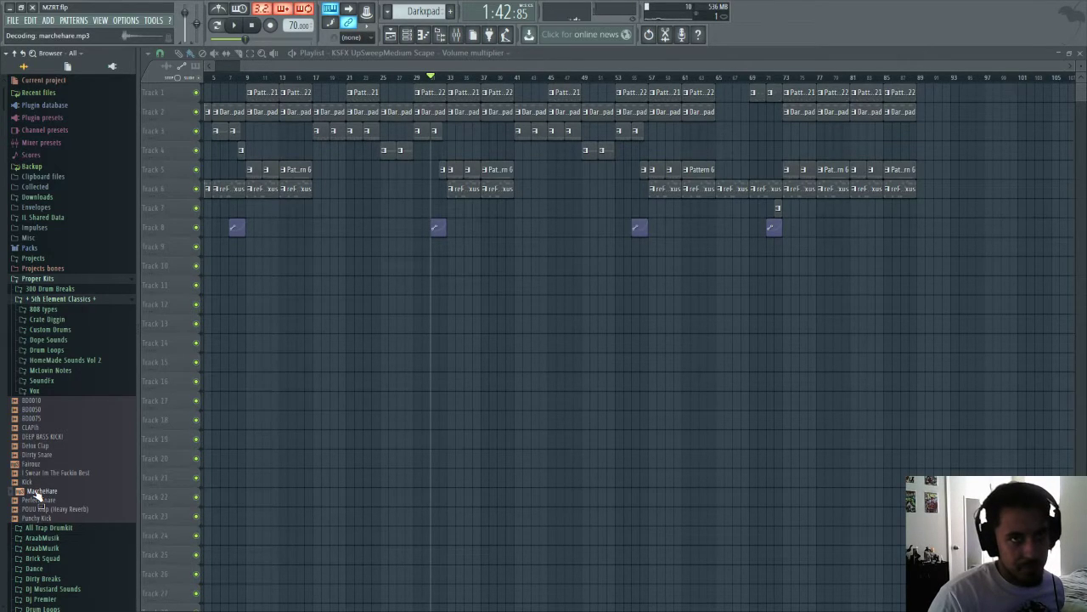
right_click(37, 493)
- Search the remaining Proper Kits folders, including SoundFX and User Library, for the vocal sample
click(73, 300)
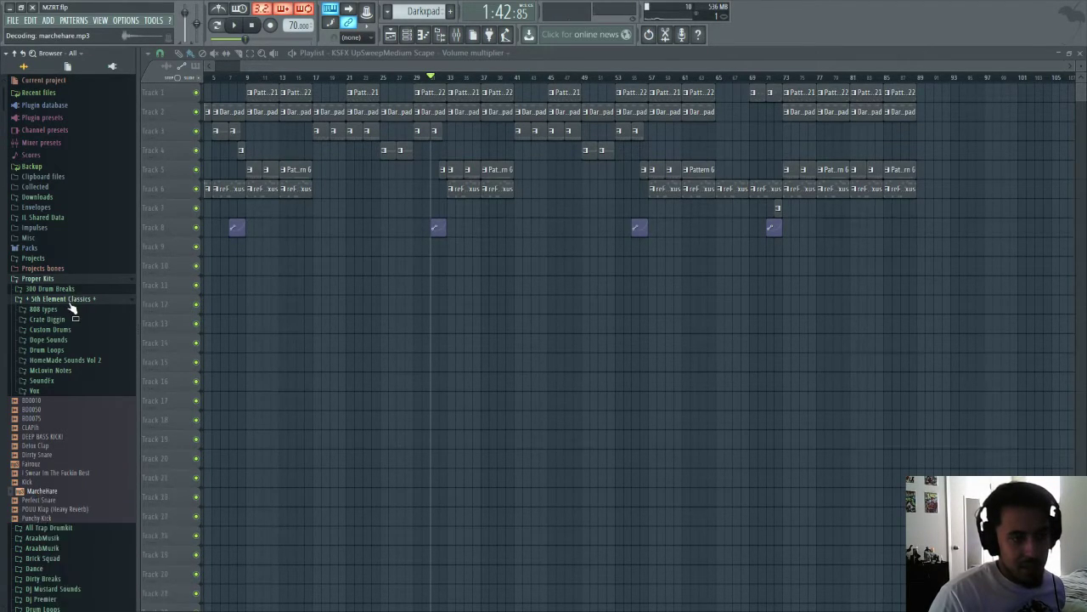
click(74, 302)
click(81, 281)
click(81, 283)
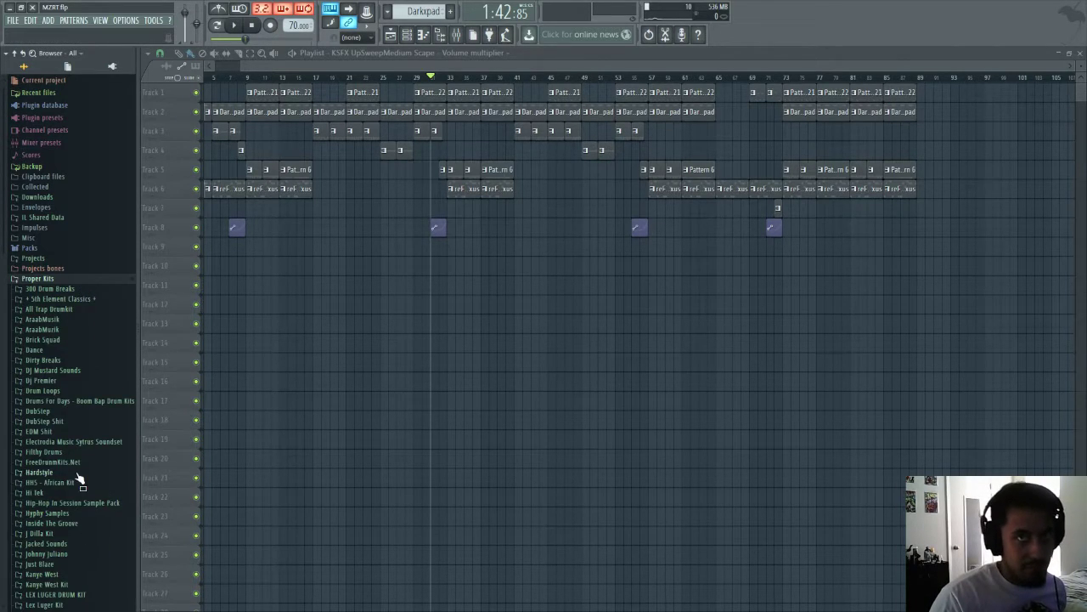
scroll(69, 436, down, 11)
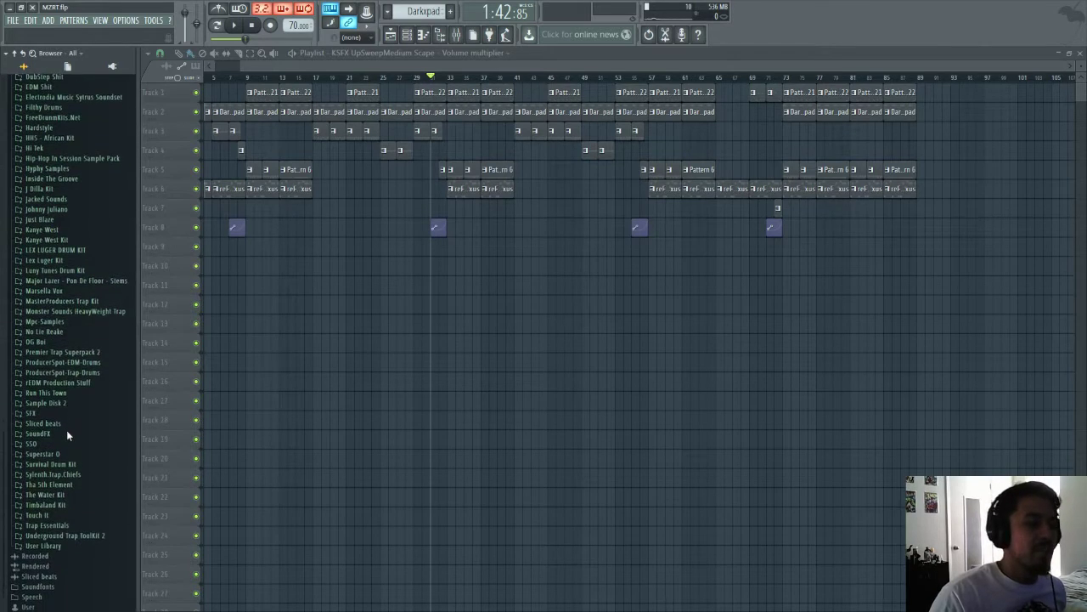
click(47, 434)
click(47, 435)
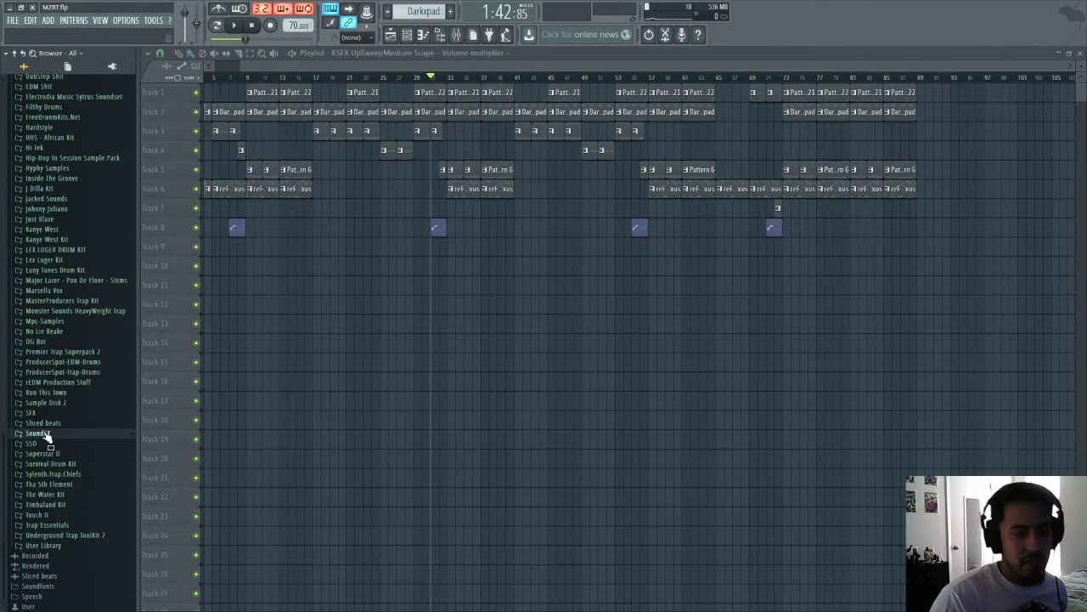
click(51, 543)
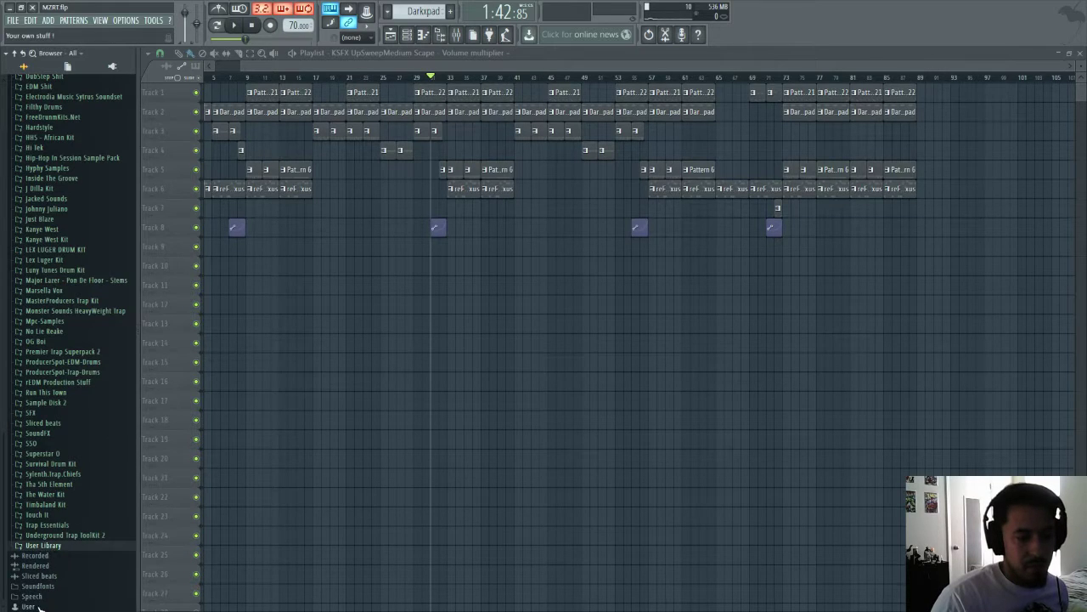
- Add the March Hare Madness_3 sample from the User folder to Track 9, starting at 8:13:00 under the end of the first sweep
click(38, 546)
drag(60, 395, 406, 270)
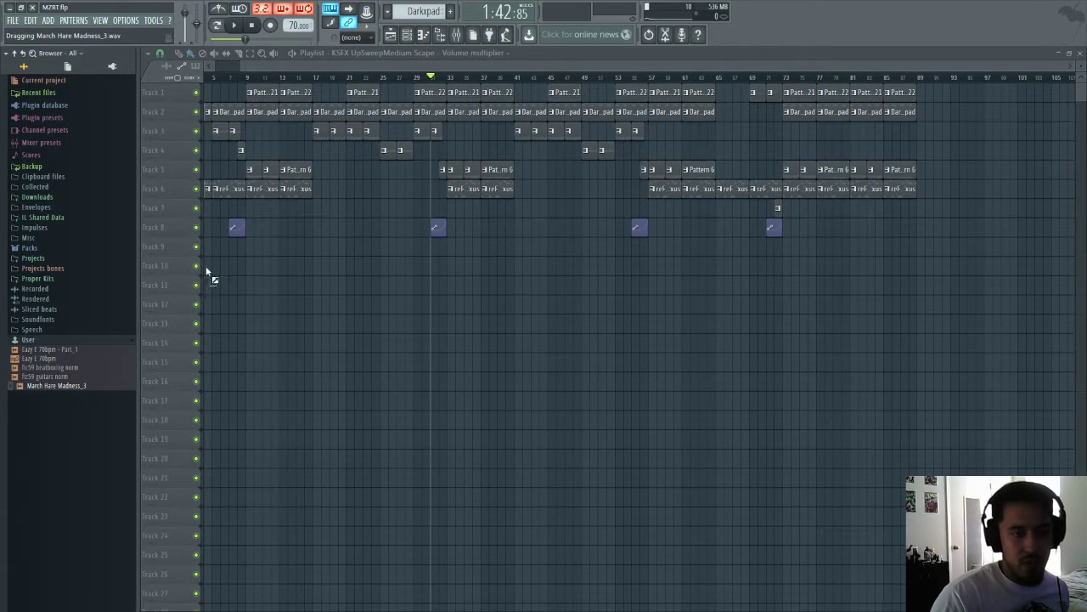
drag(236, 253, 246, 252)
click(262, 54)
click(240, 246)
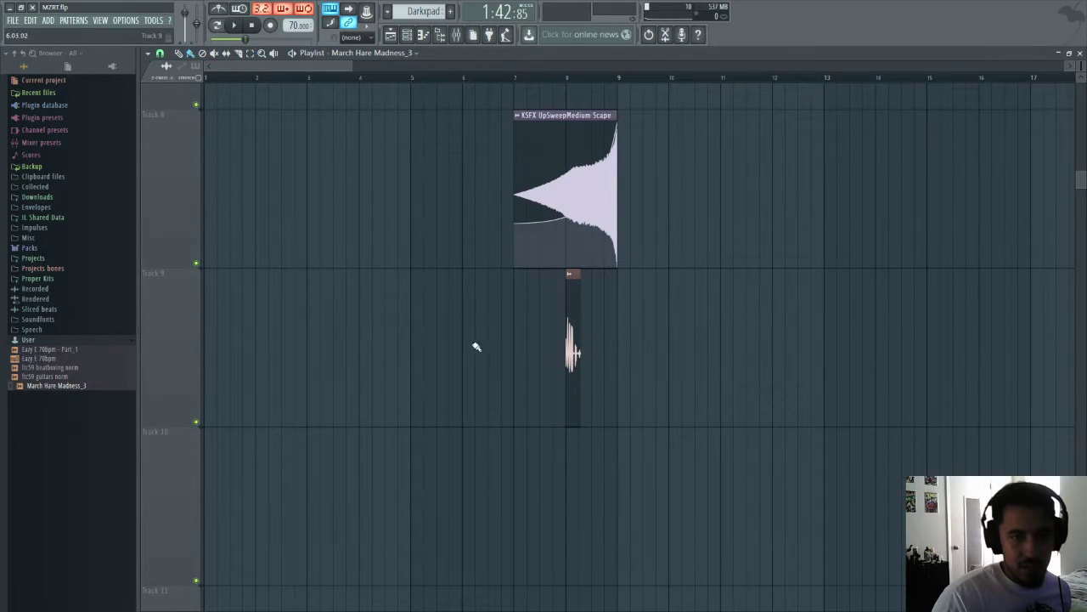
drag(573, 327, 609, 322)
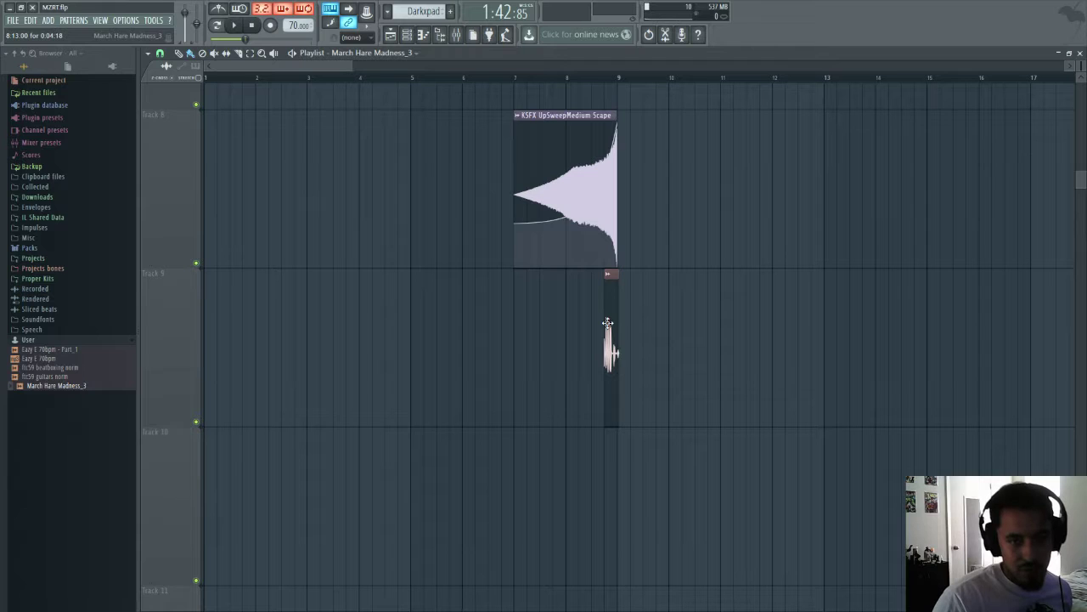
- Audition the March Hare Madness_3 clip together with the sweep from bar 8
click(573, 85)
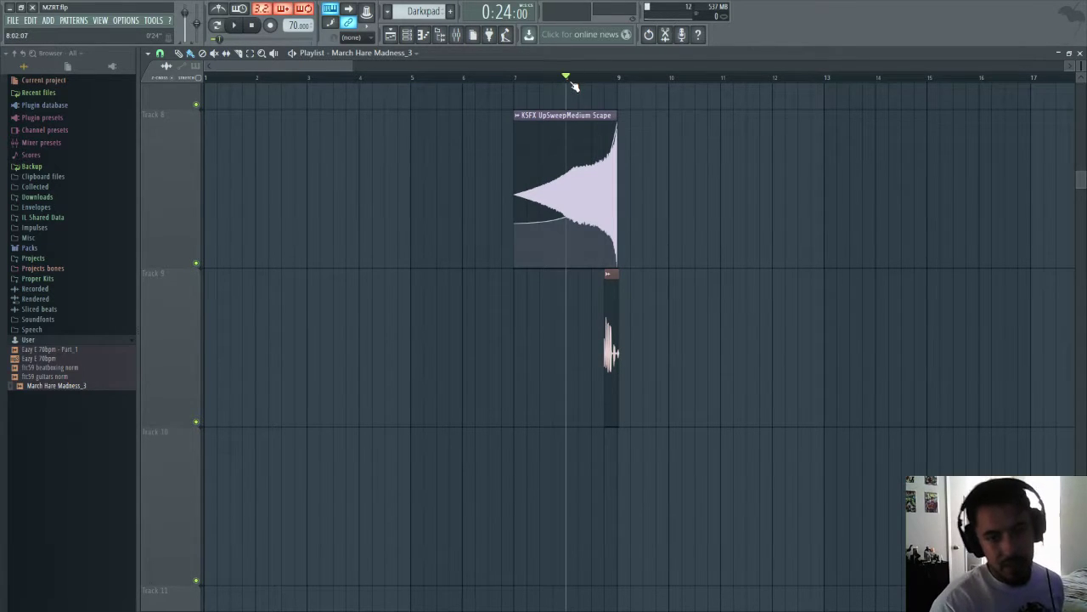
key(space)
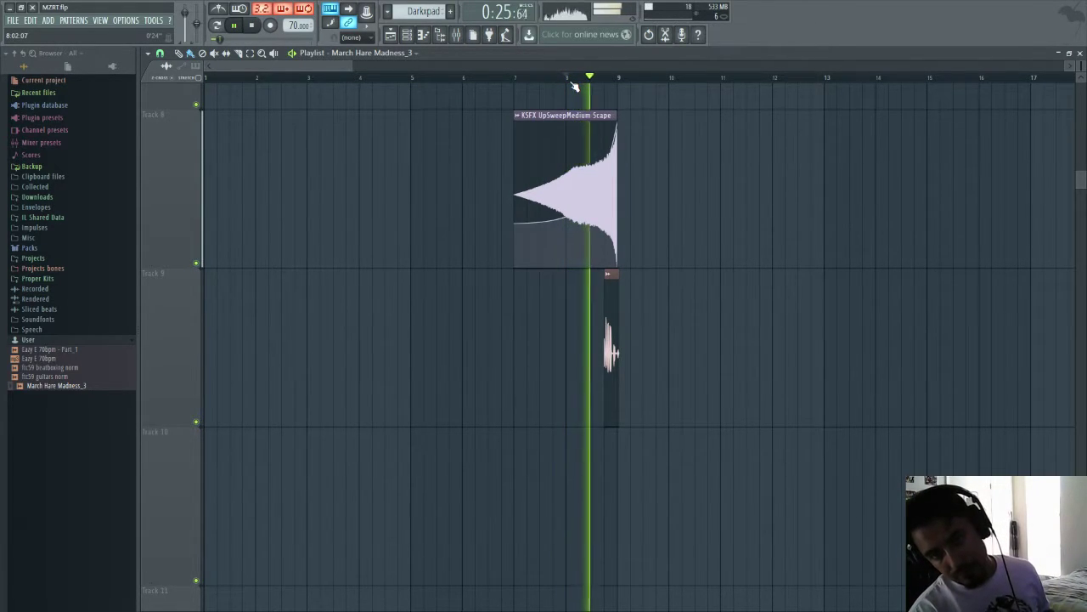
key(space)
- Move the March Hare Madness_3 clip on Track 9 to 4:13:00 and audition the lead-in to bar 5
drag(615, 318, 381, 297)
scroll(381, 296, up, 5)
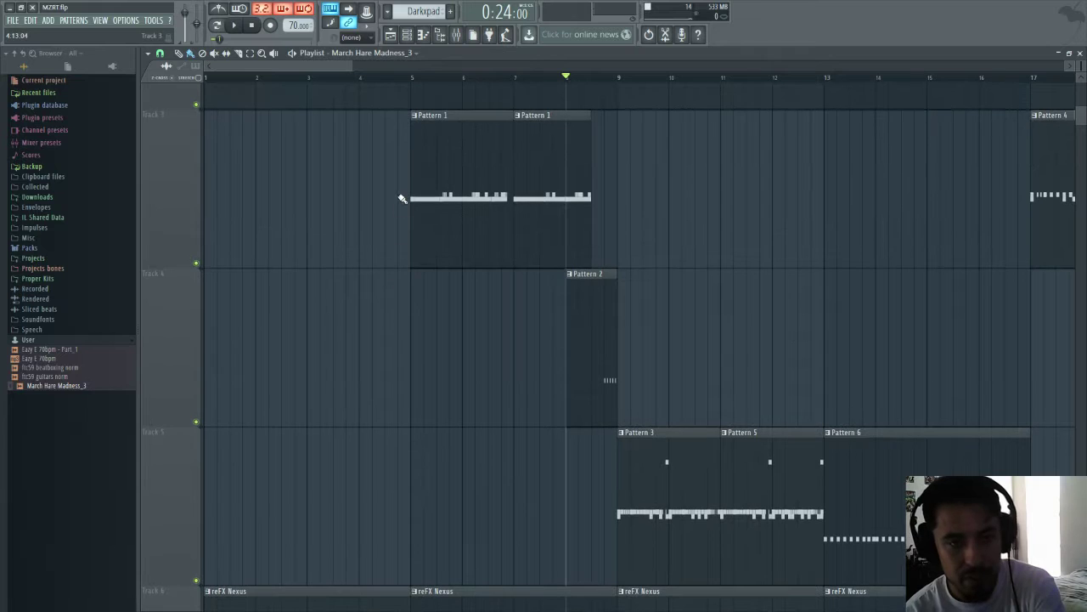
click(374, 80)
key(space)
scroll(418, 281, down, 5)
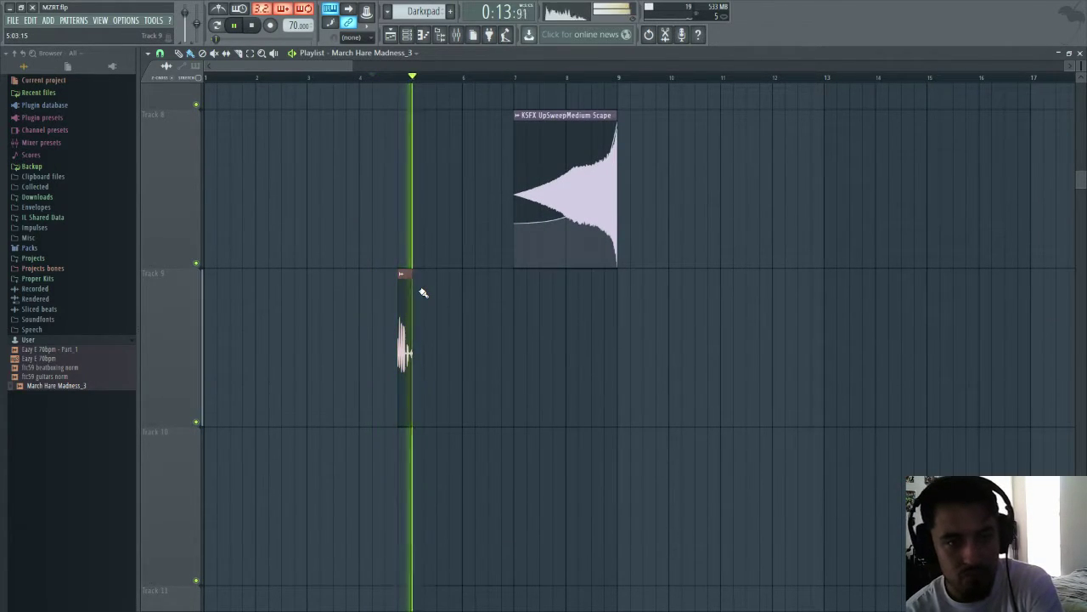
key(space)
- Route the March Hare Madness_3 channel to mixer track 19 and load FabFilter Pro-Q in slot 1
double_click(404, 289)
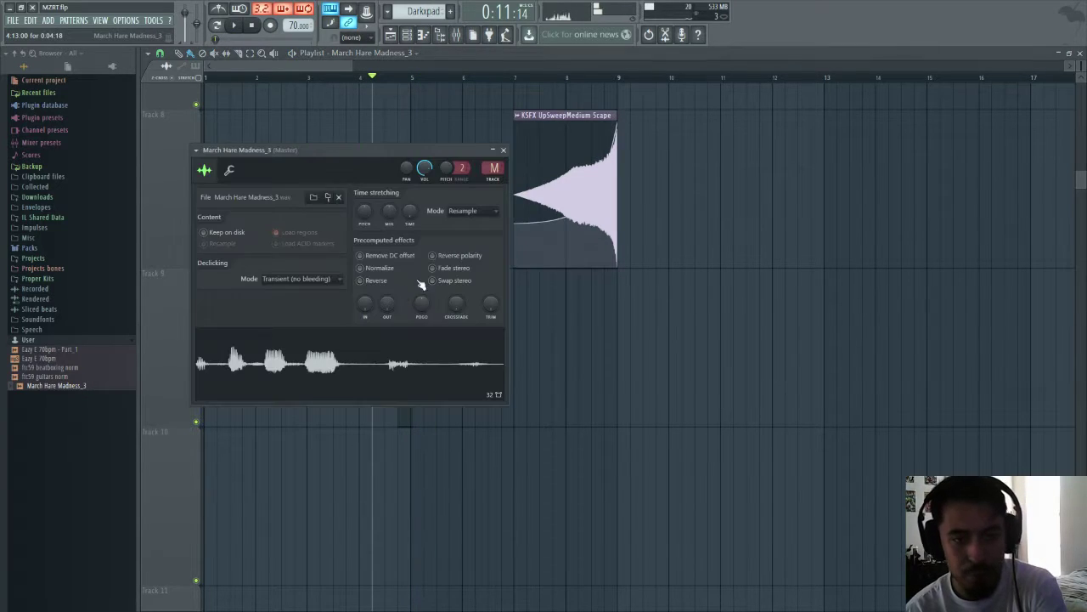
key(ctrl+l)
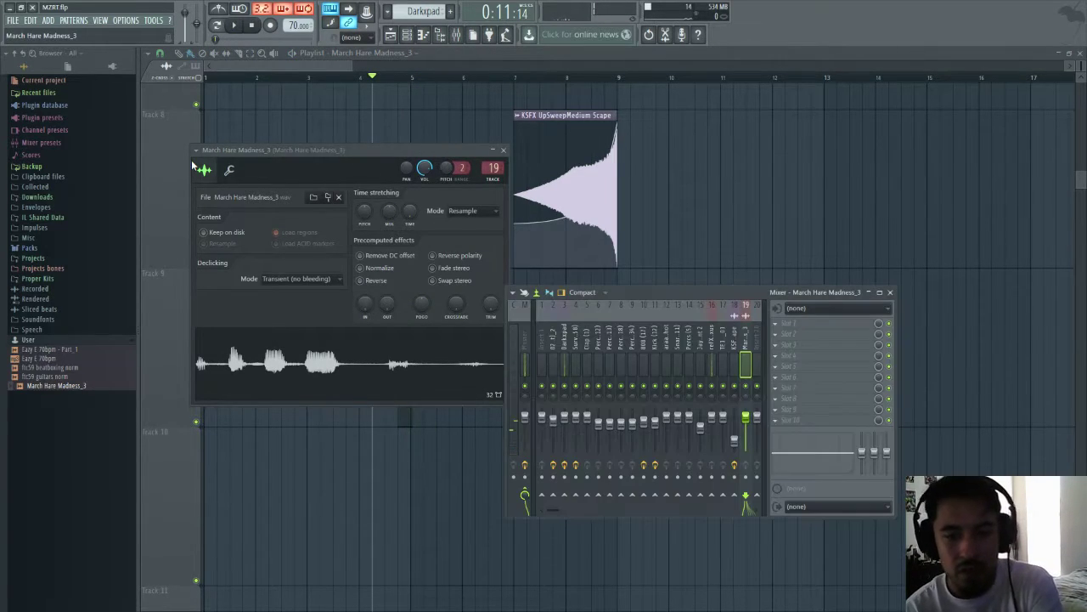
click(779, 329)
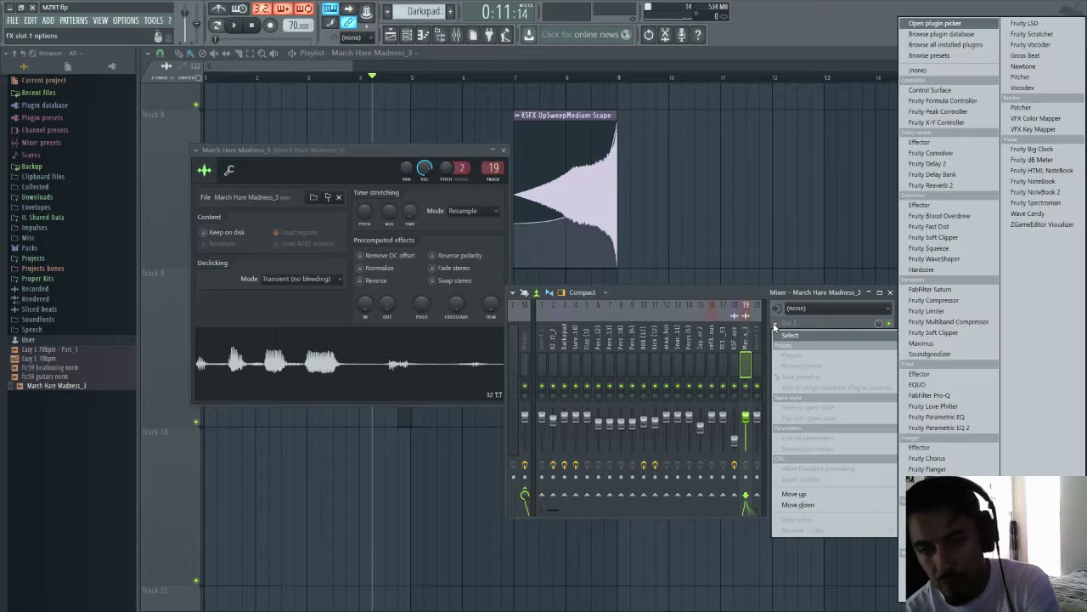
click(969, 405)
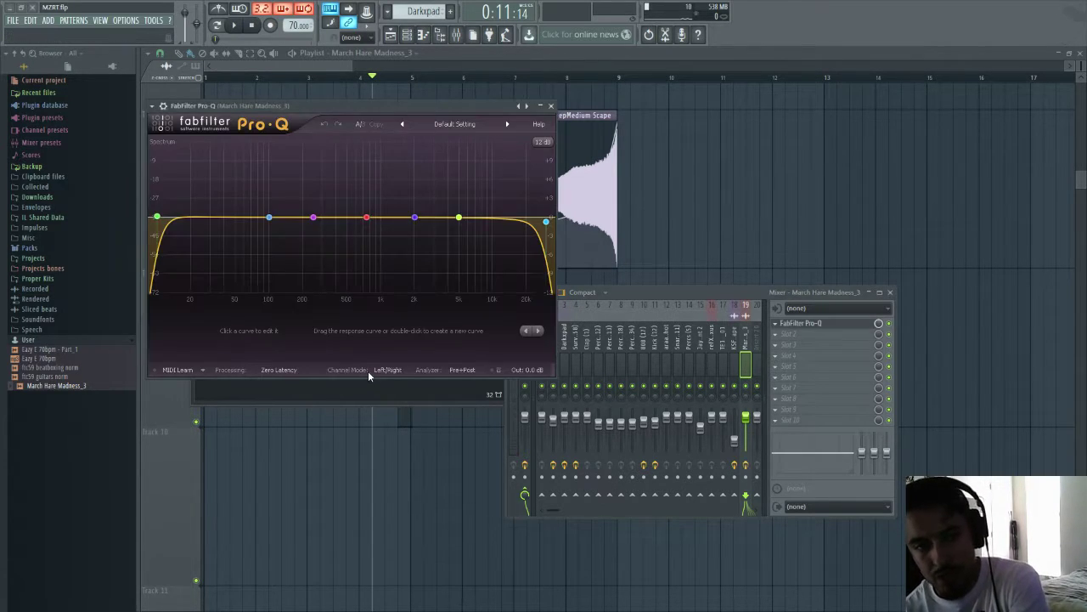
- Raise the Pro-Q low cut, boost the band near 2.3 kHz and the high shelf, and test the sample's sound
drag(156, 219, 322, 217)
drag(415, 218, 449, 187)
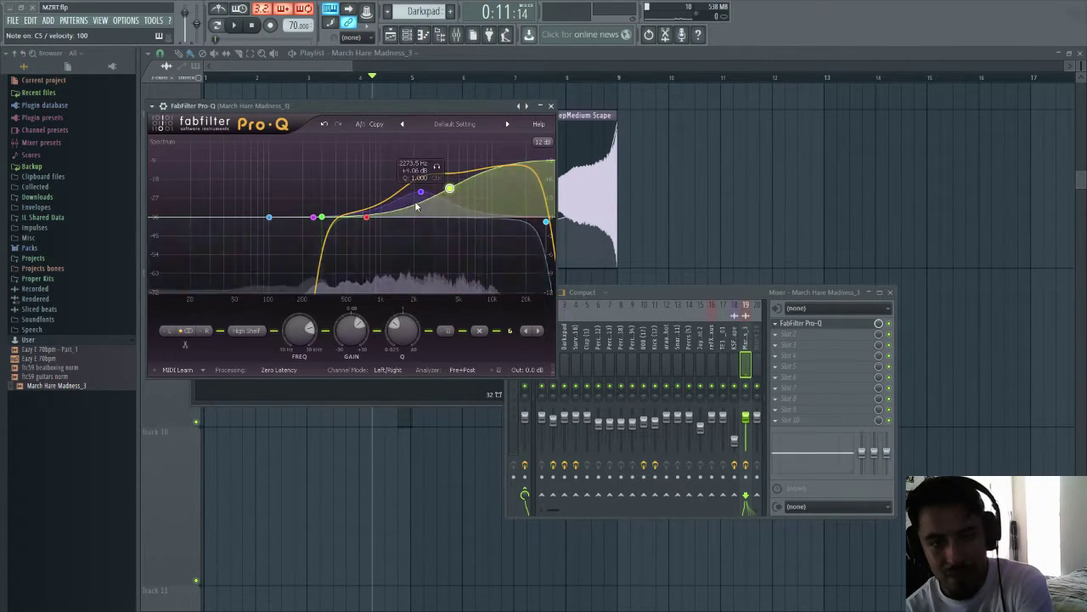
drag(450, 188, 448, 191)
key(q)
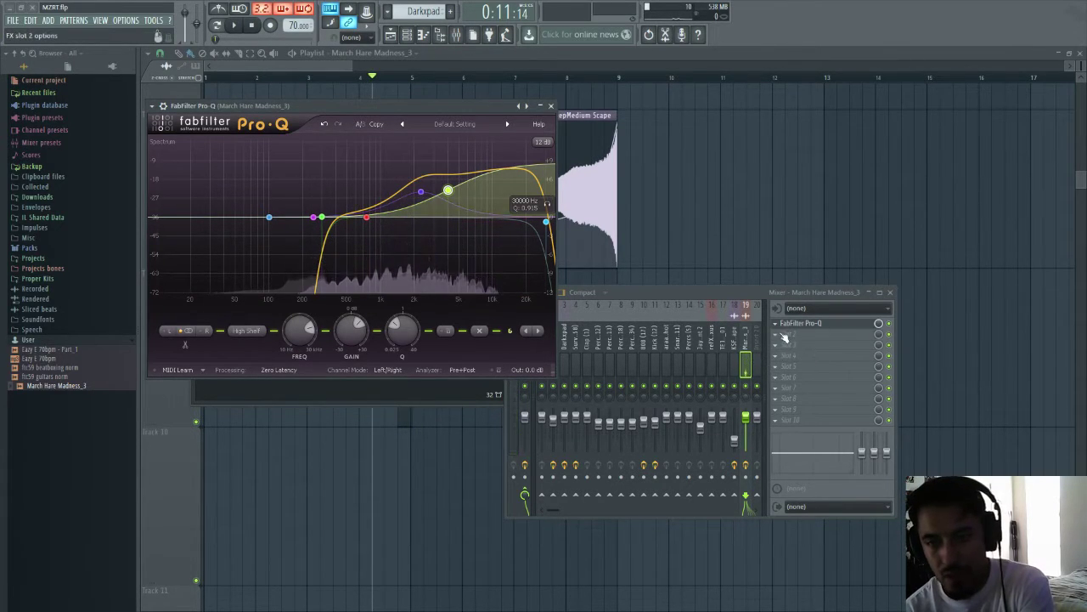
- Load Fruity delay 2 in slot 2 of mixer track 19
click(823, 334)
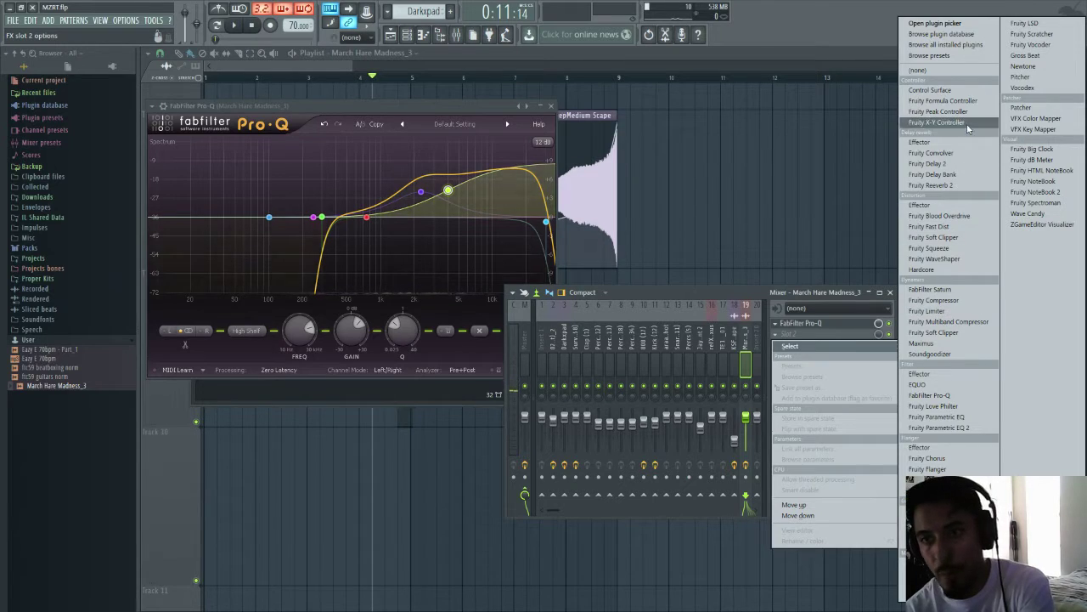
key(Escape)
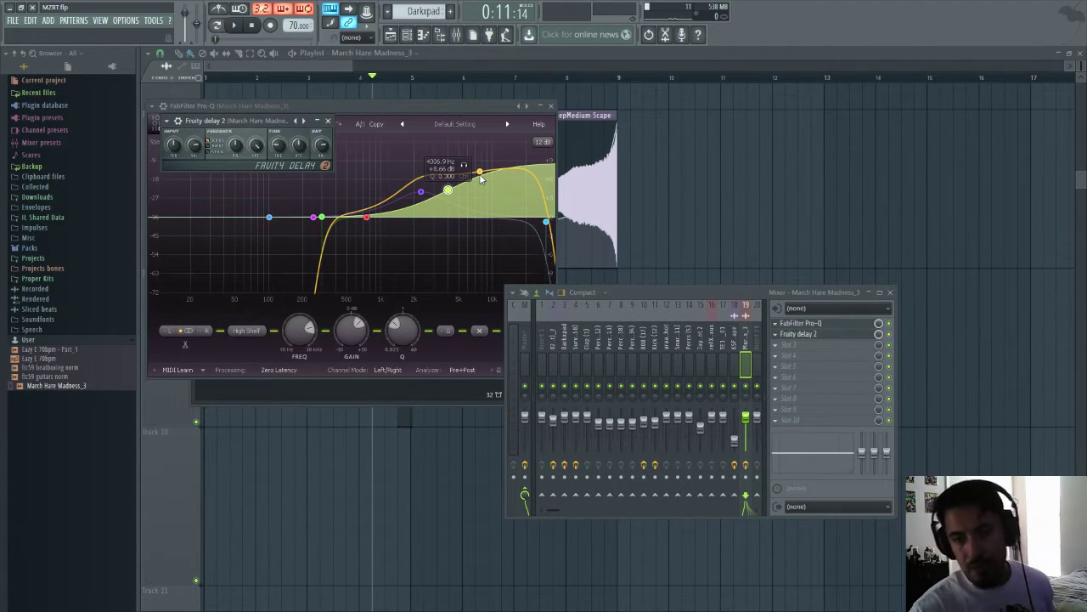
- Load Fruity Reeverb 2 in slot 3 of mixer track 19, pick one of its presets, and lower the effects' mix levels
click(776, 345)
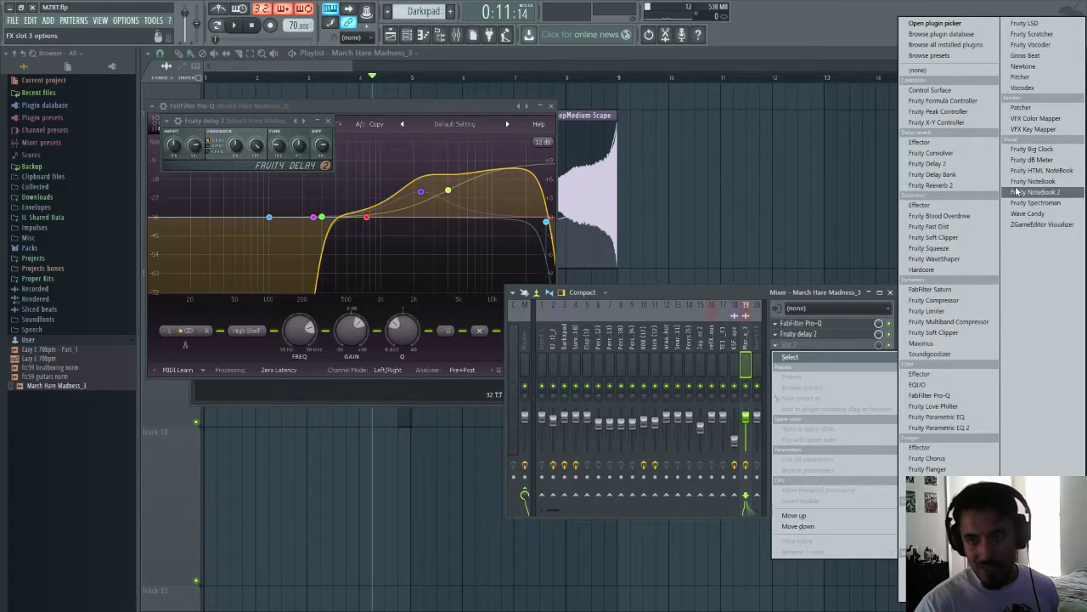
click(965, 186)
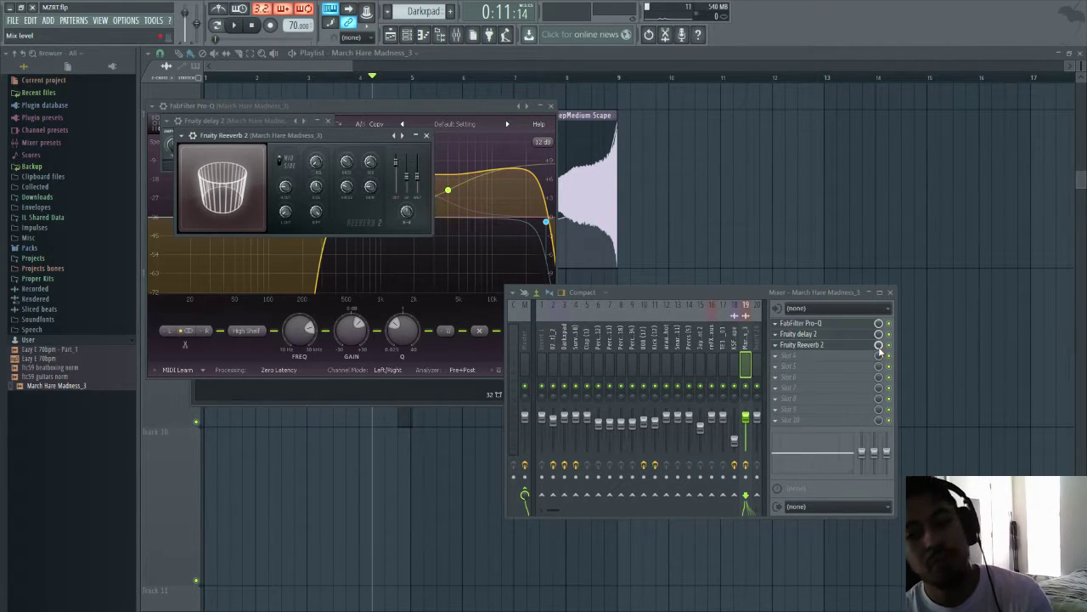
click(879, 346)
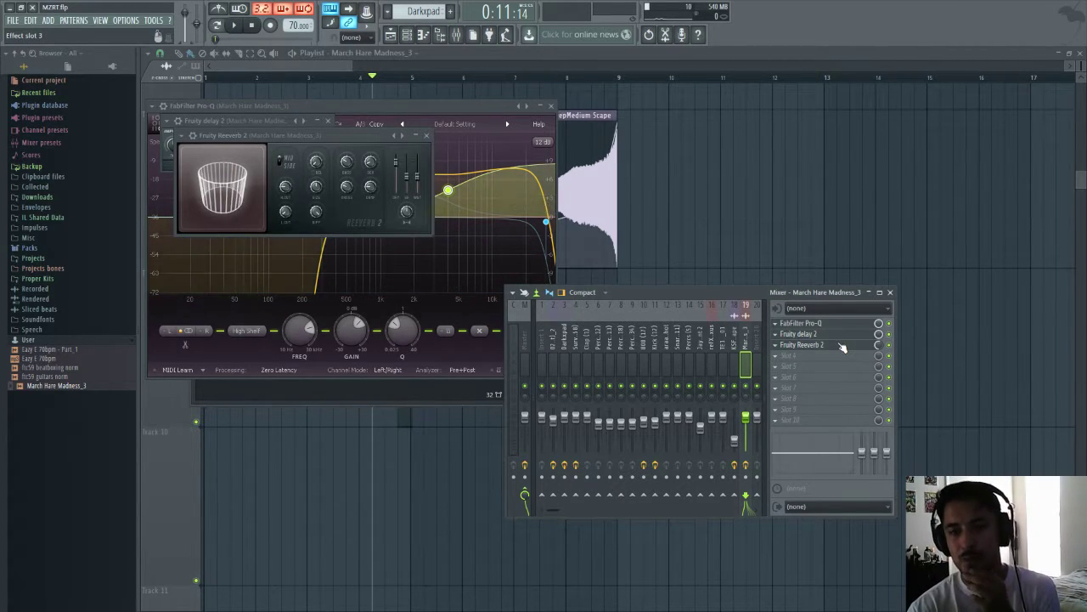
right_click(399, 135)
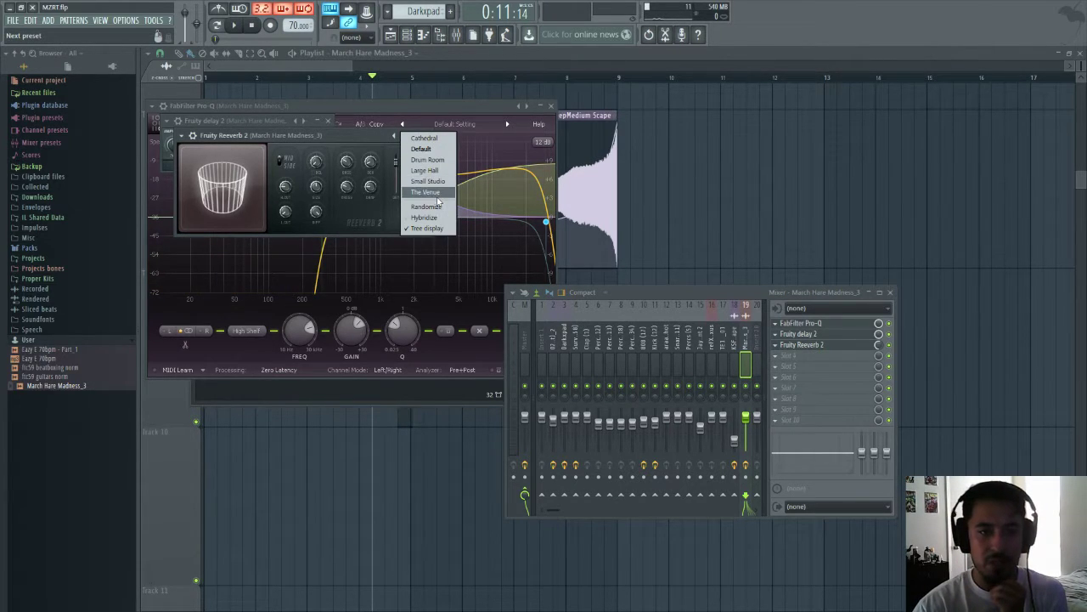
click(423, 149)
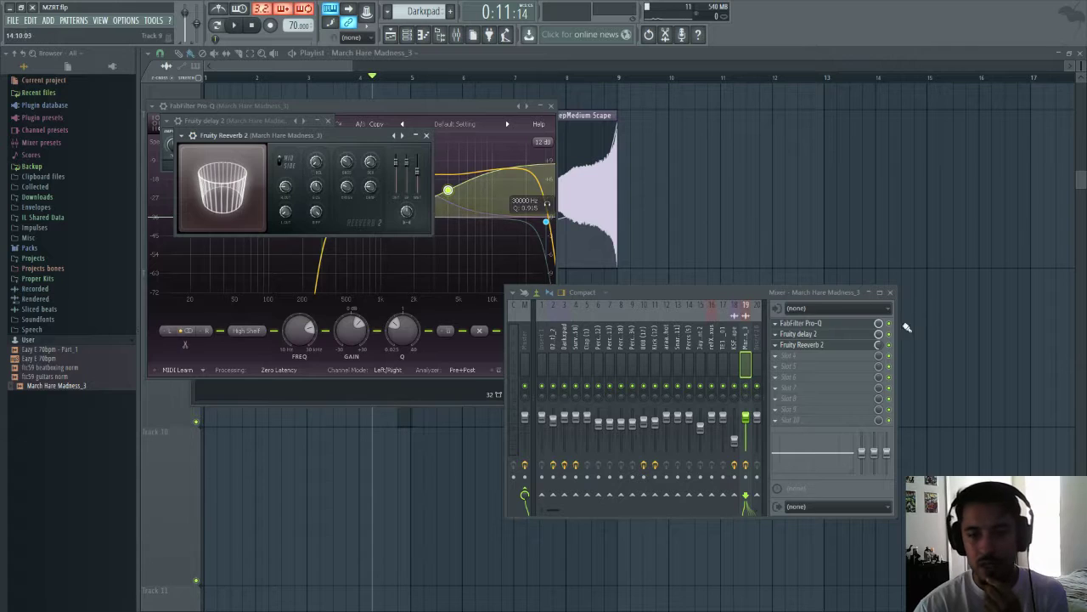
drag(879, 346, 879, 374)
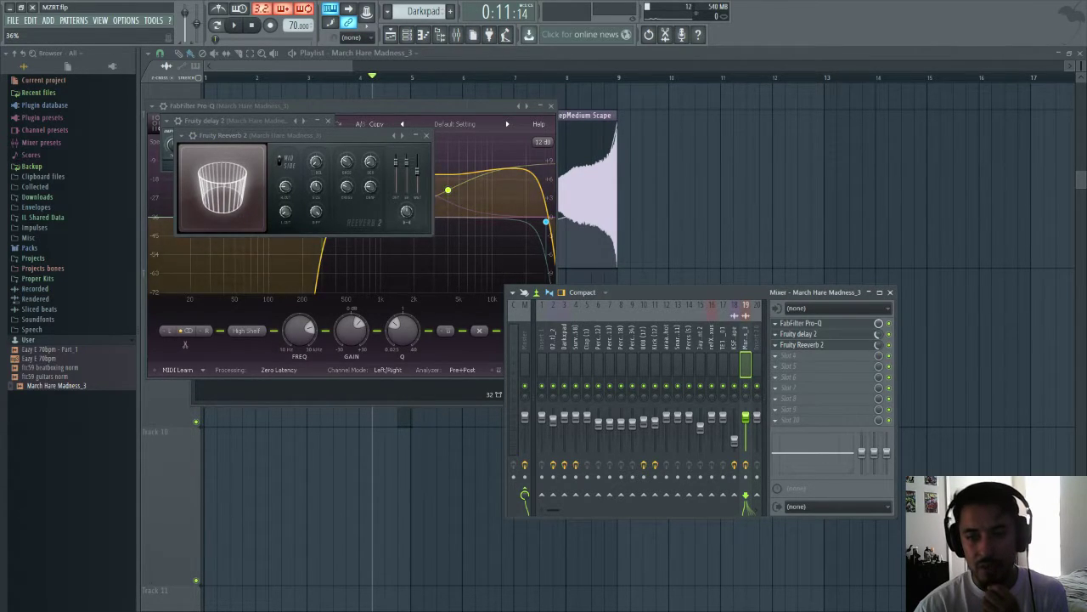
- Pick a preset for Fruity delay 2 on mixer track 19, set its delay time to 3 steps, and test the sample
click(862, 335)
click(863, 336)
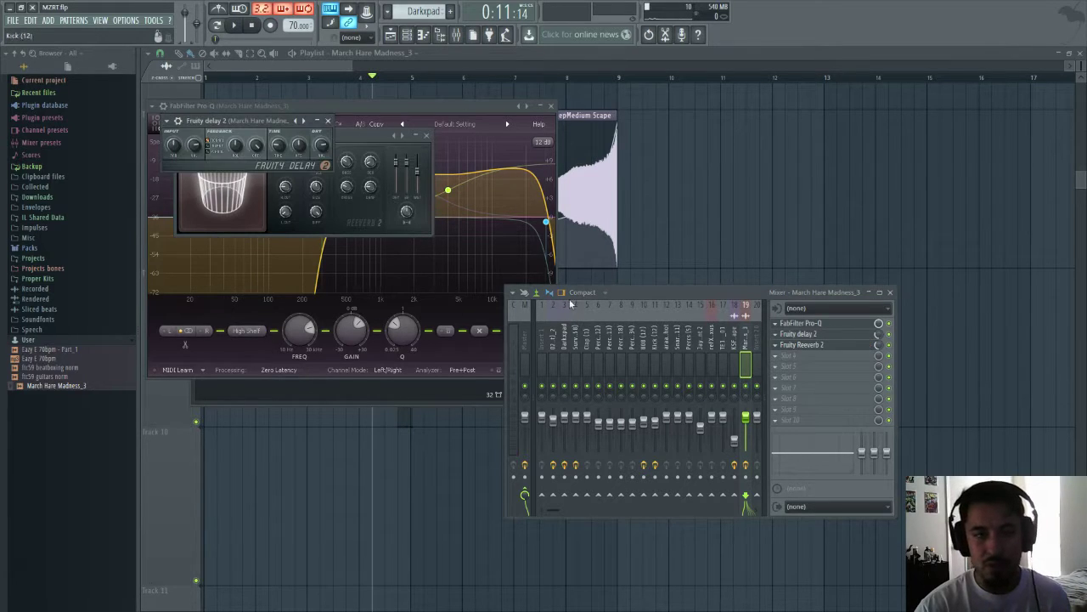
right_click(302, 120)
click(312, 145)
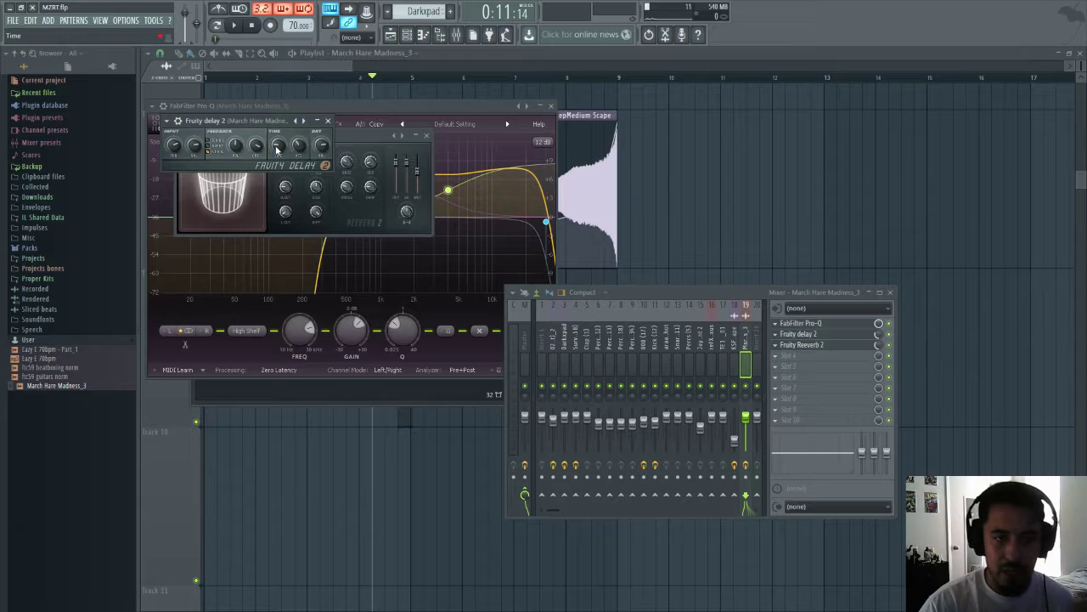
right_click(278, 148)
mouse_move(312, 164)
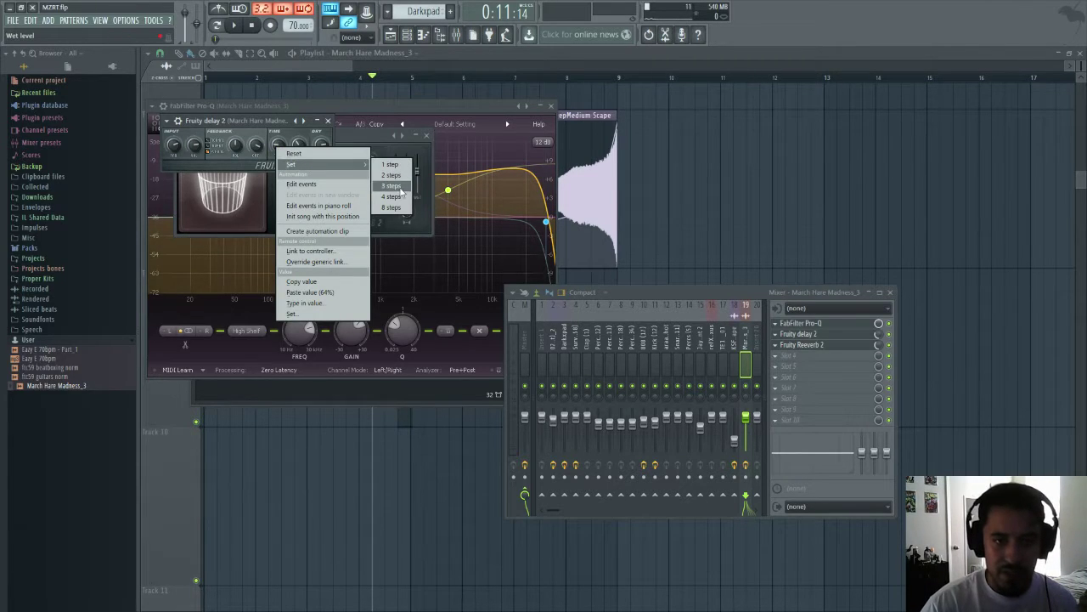
click(399, 187)
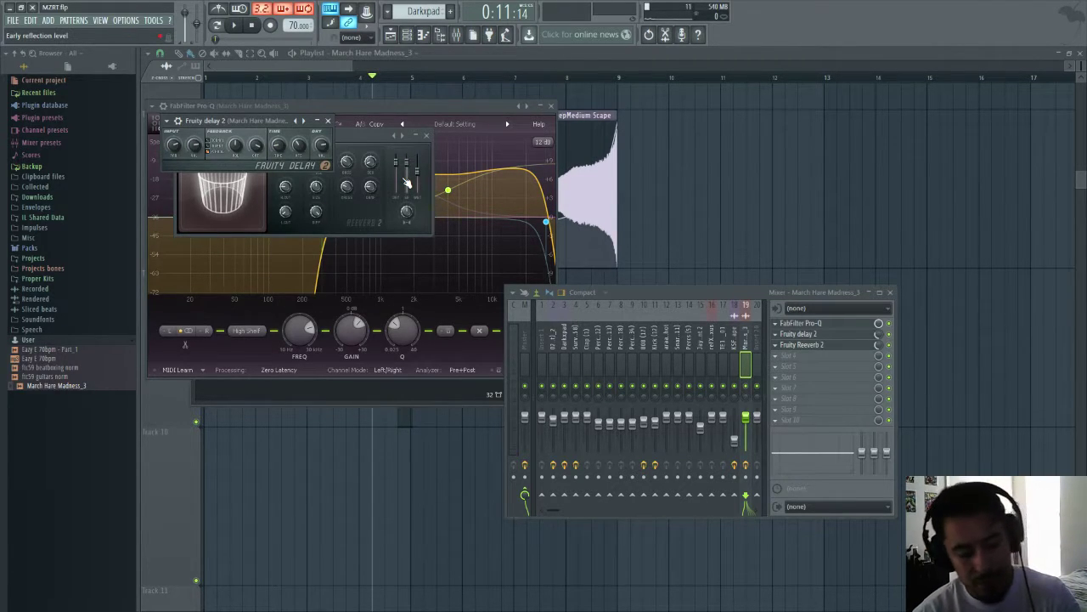
key(z)
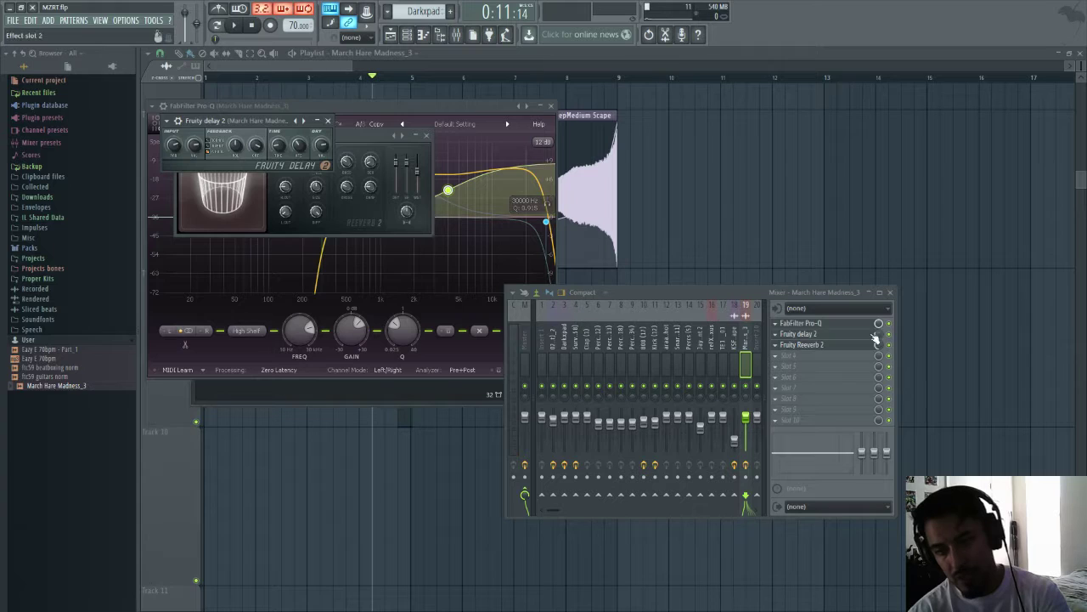
- Move Fruity Reeverb 2 ahead of Fruity delay 2 on mixer track 19 and lower the effect mix levels
click(776, 345)
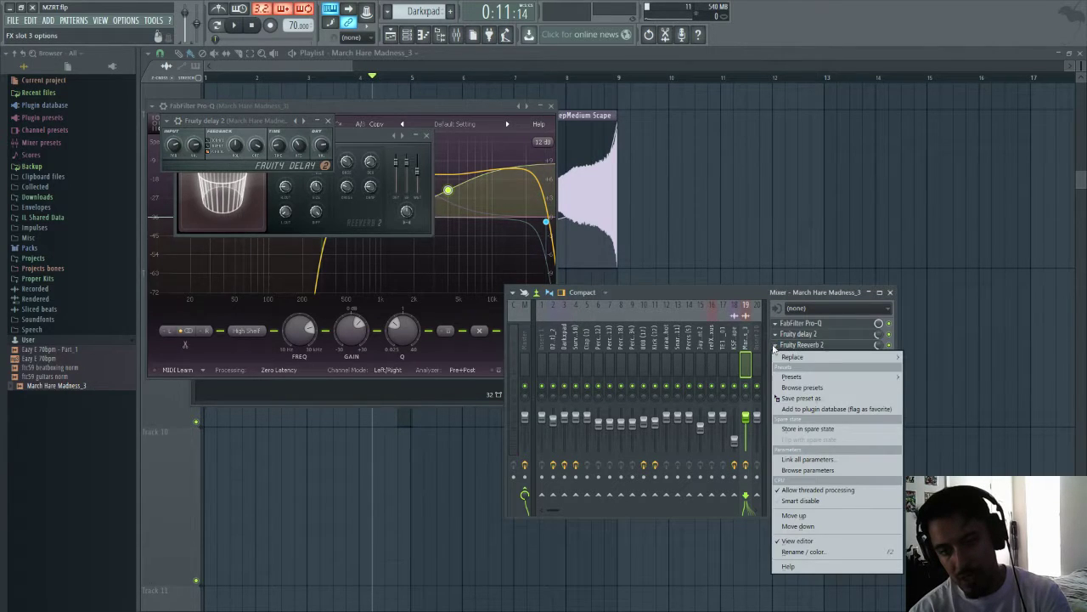
click(800, 515)
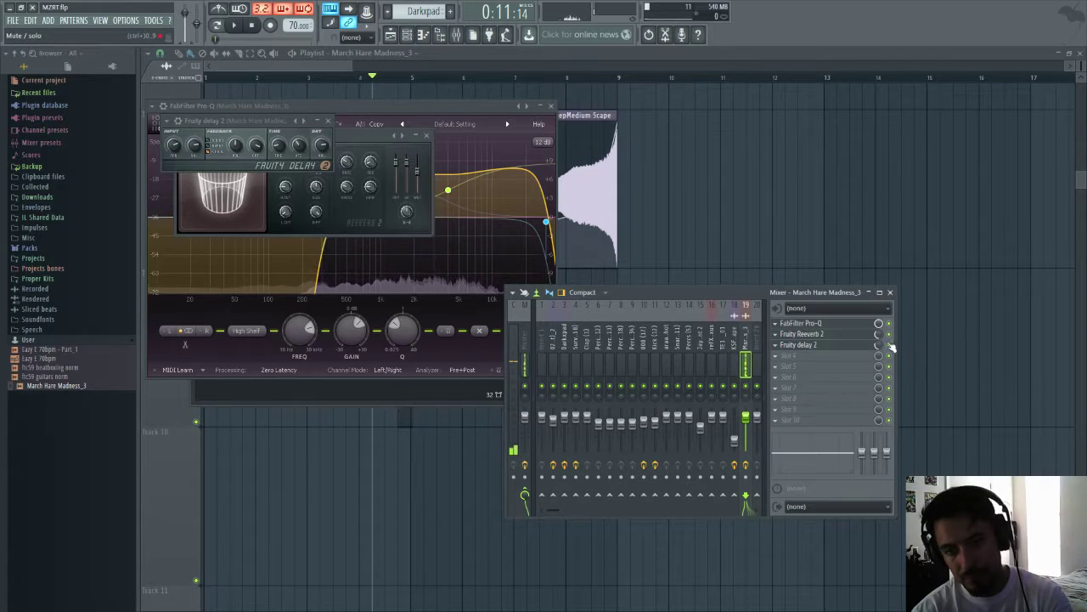
drag(878, 335, 878, 357)
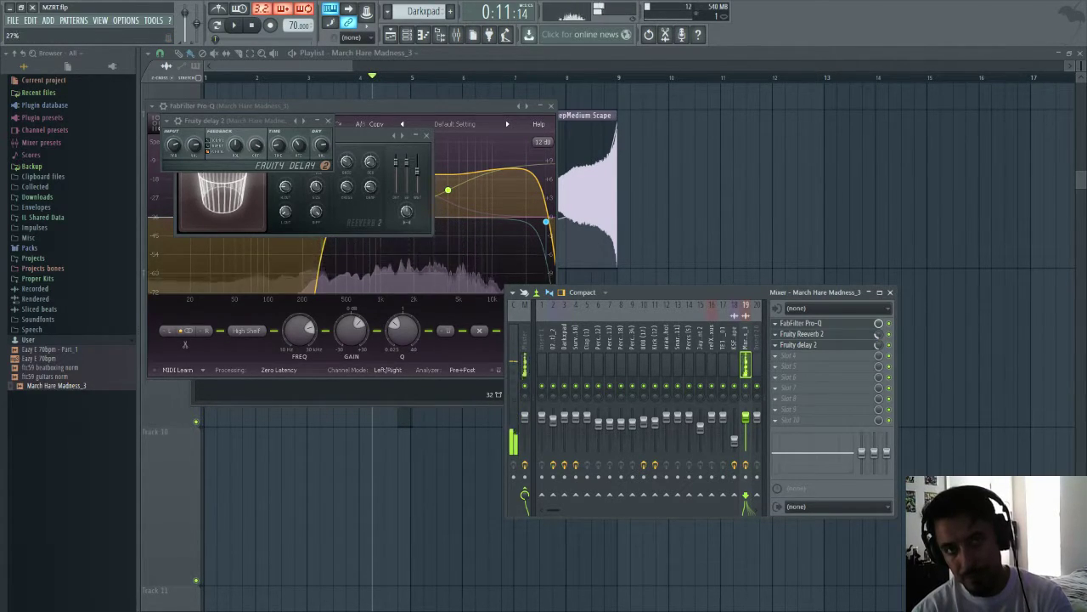
drag(879, 357, 878, 362)
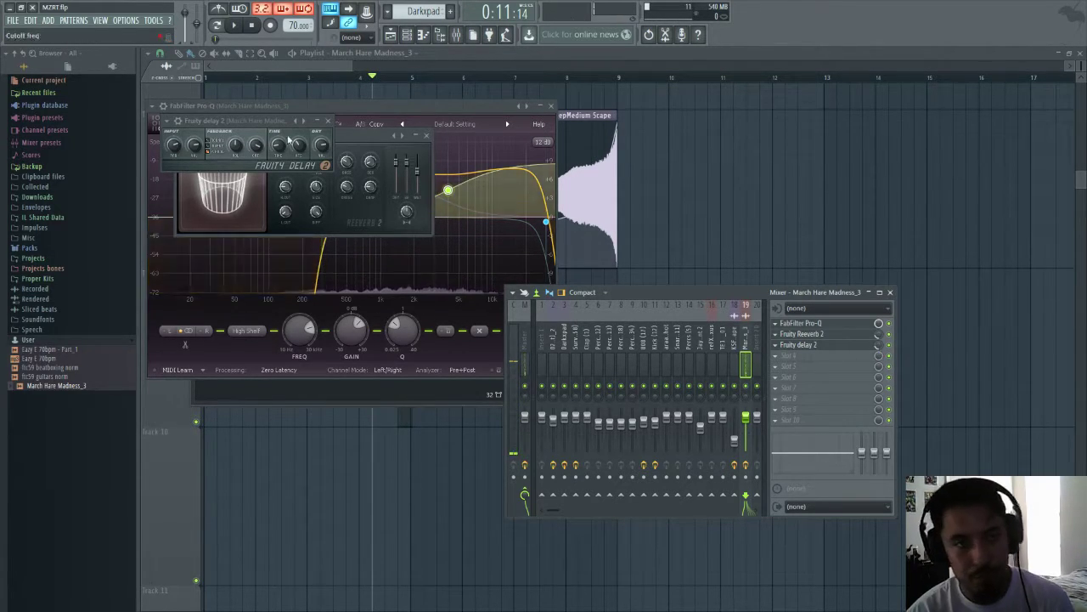
- Audition the lead-in to bar 5 with the processed sample and close the plugin and mixer windows
key(space)
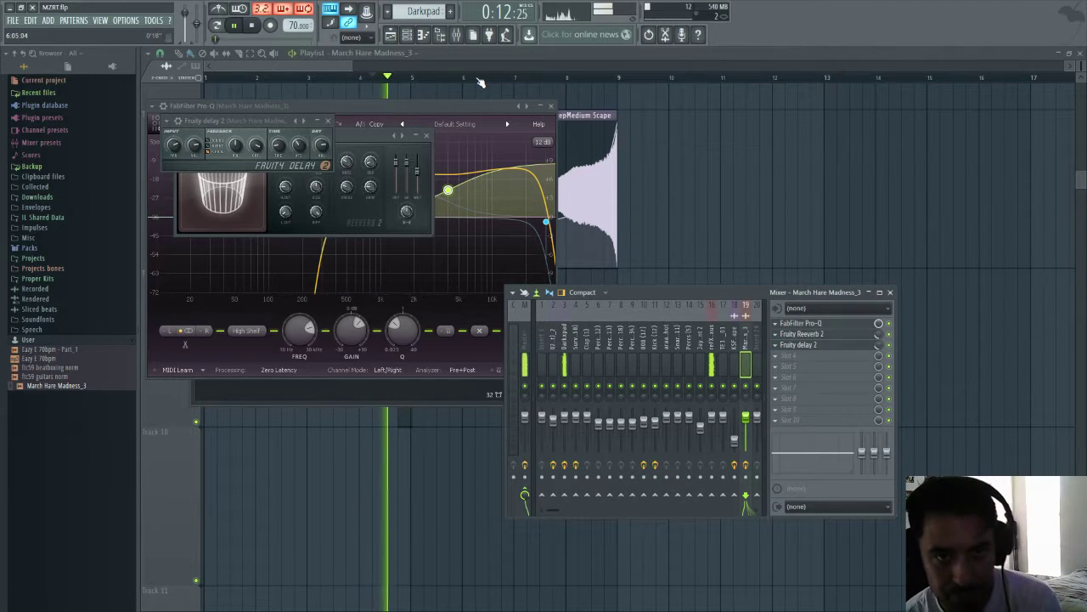
key(F12)
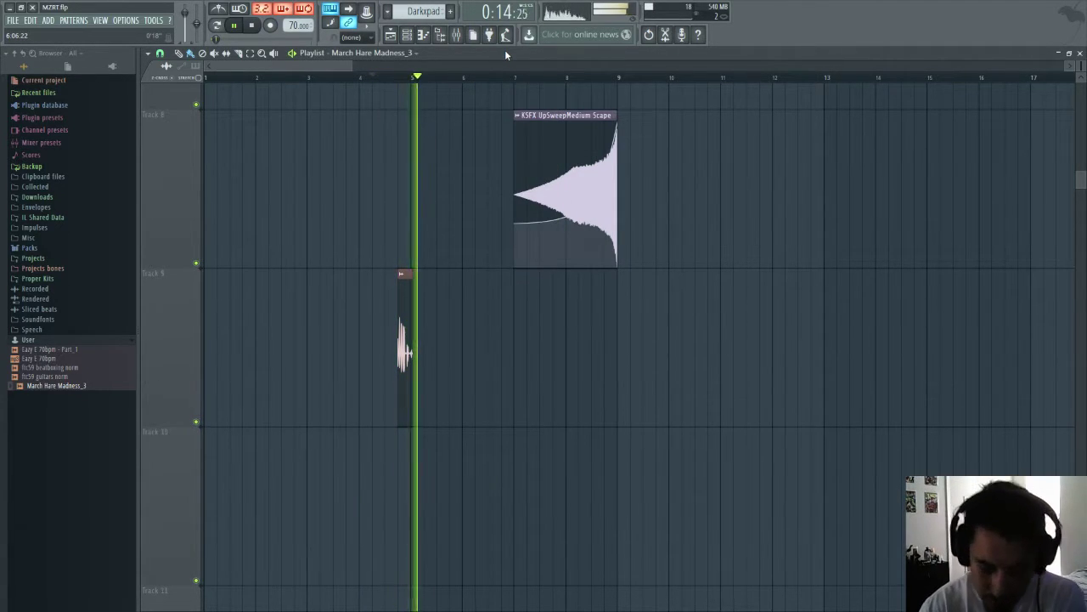
key(space)
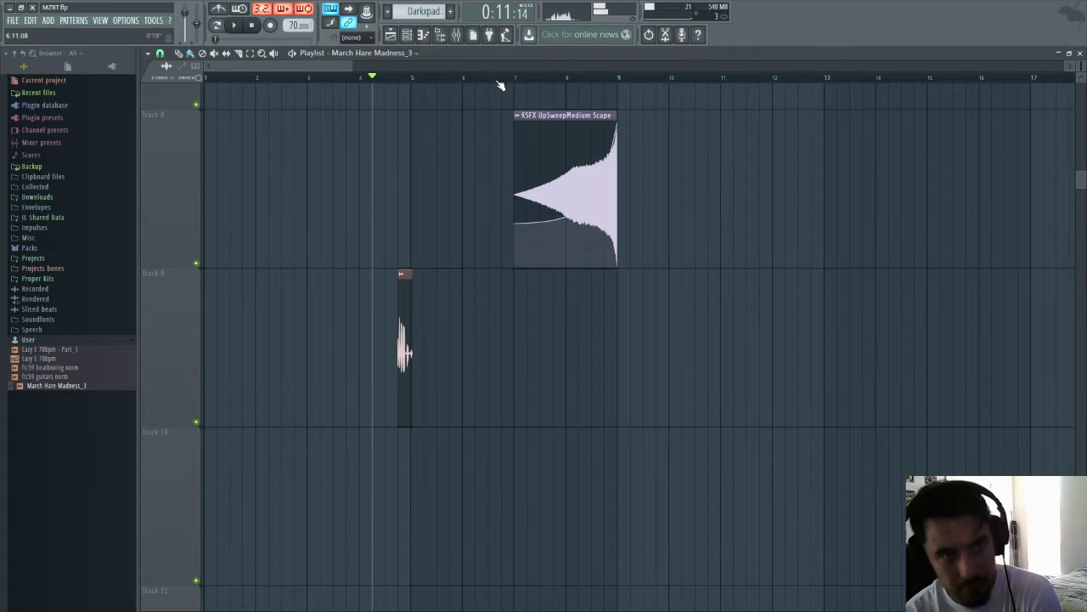
- Open the Marsella Vox folder inside Proper Kits in the sample browser
click(53, 251)
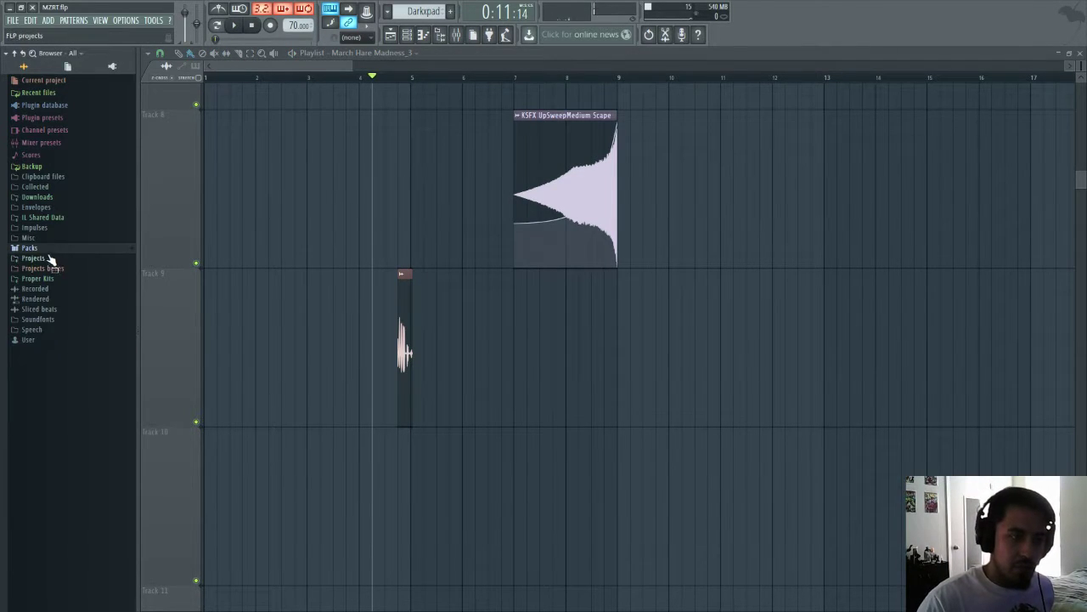
click(61, 280)
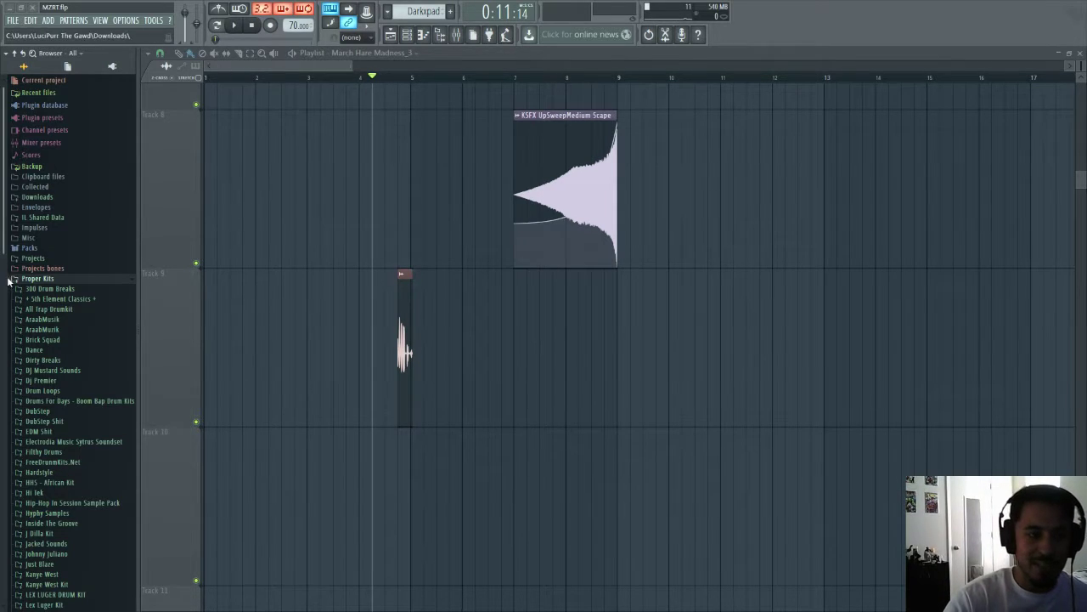
click(77, 299)
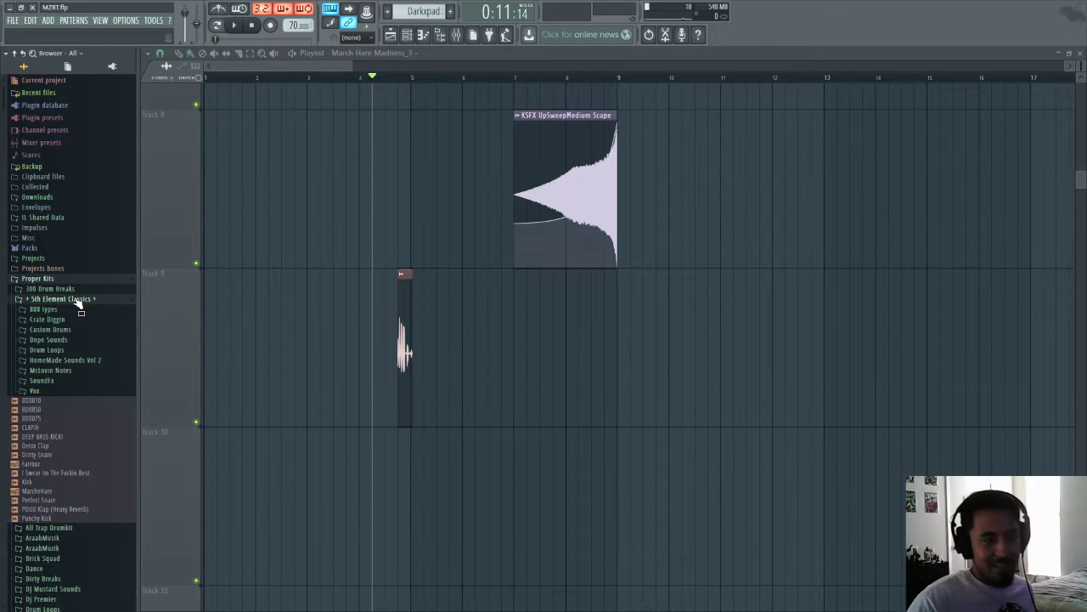
click(77, 299)
scroll(85, 439, down, 10)
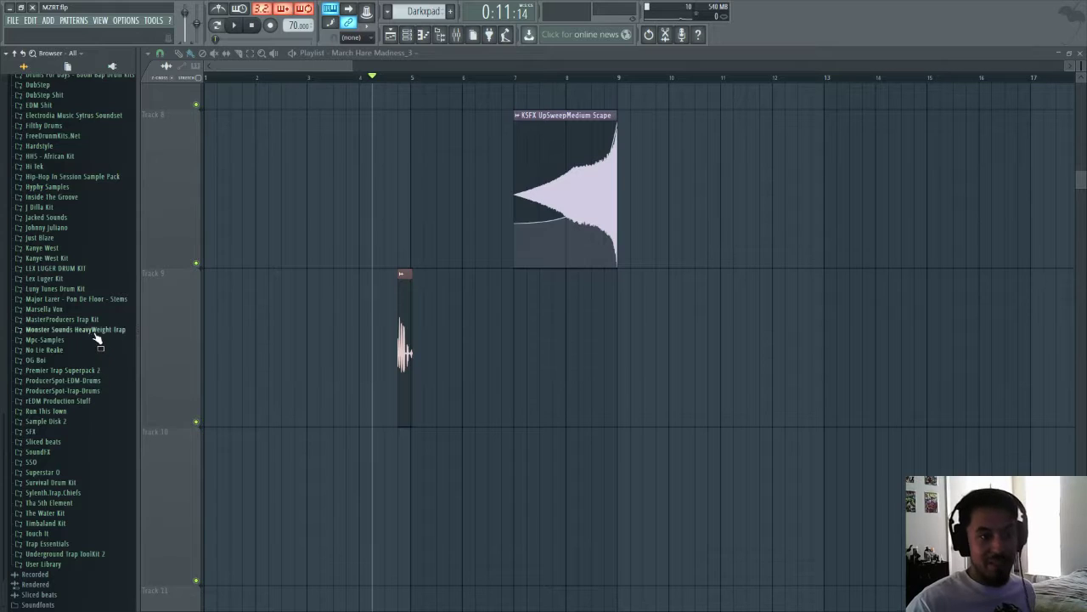
click(86, 311)
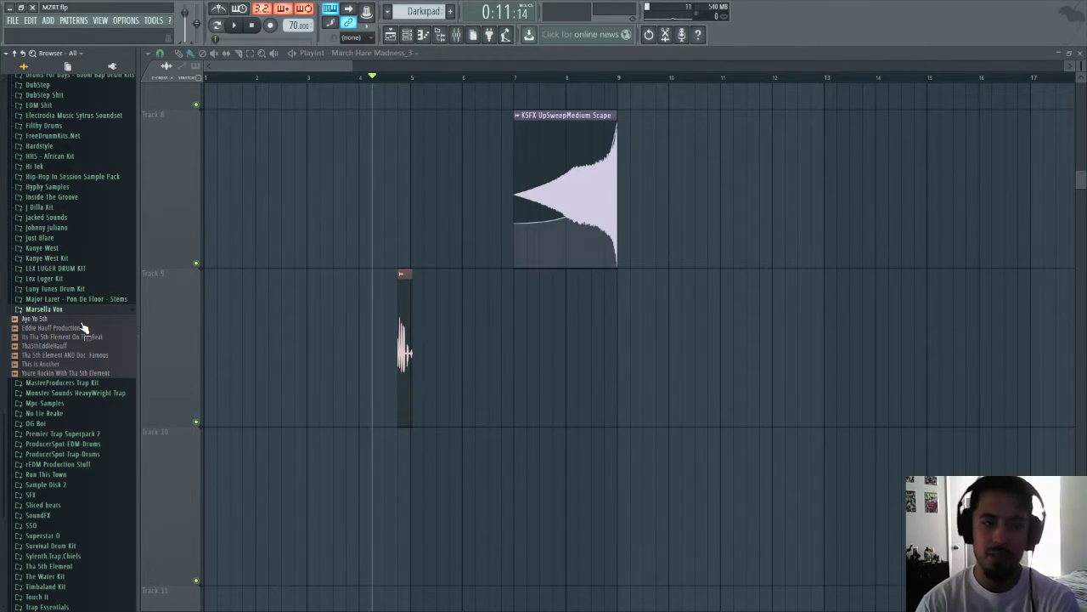
- Audition the vocal tags in the Marsella Vox folder
click(59, 374)
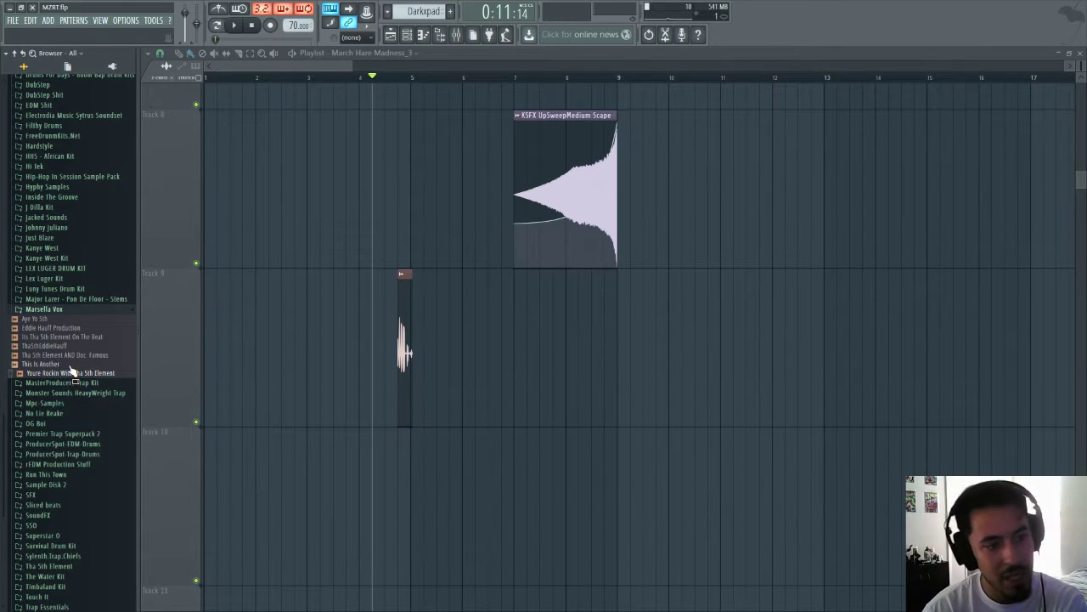
click(75, 355)
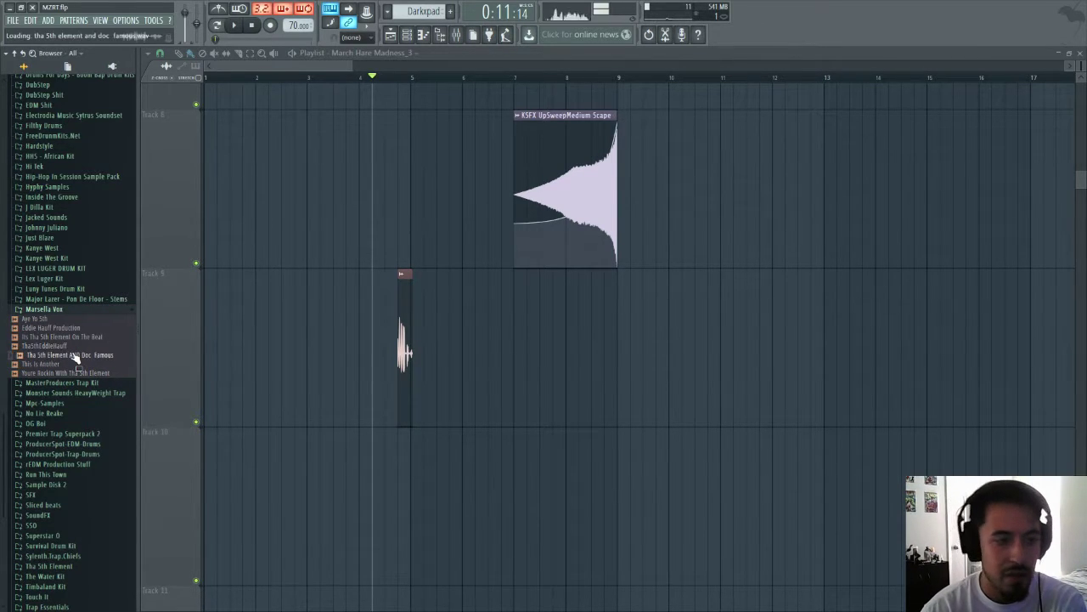
click(78, 346)
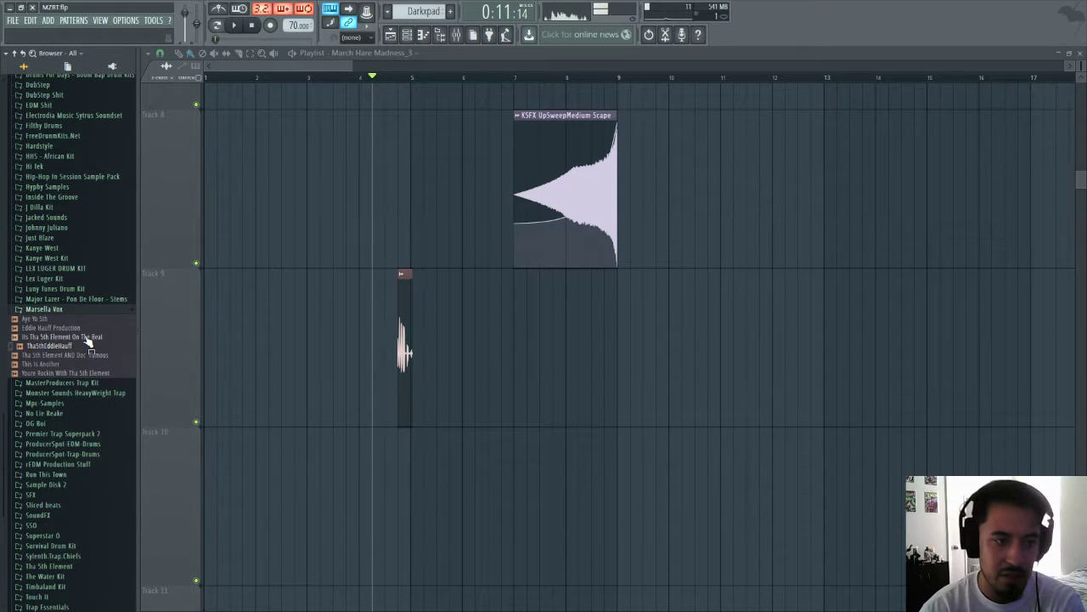
click(92, 337)
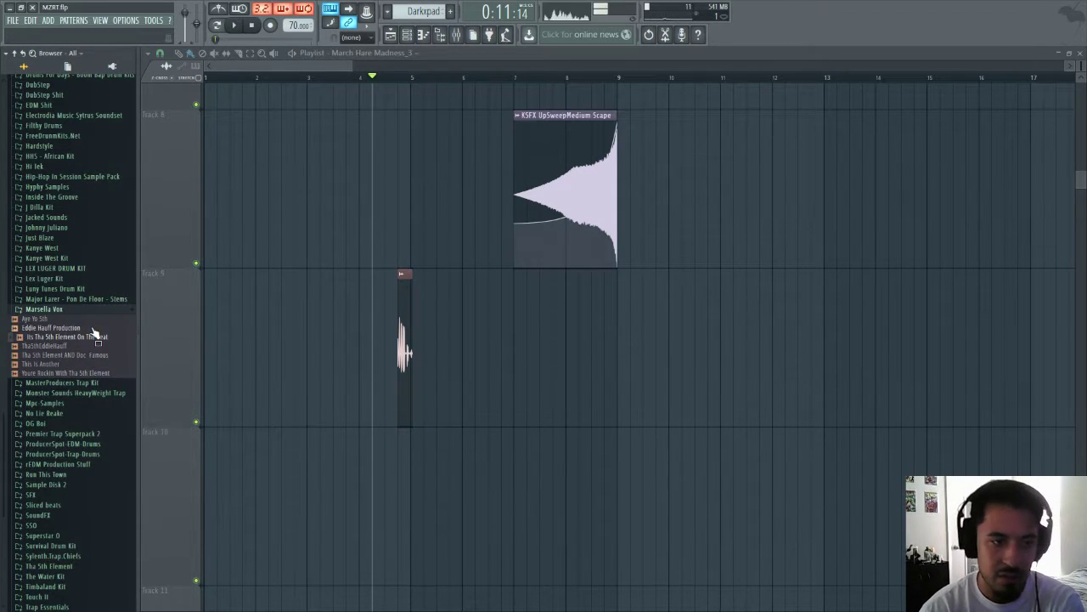
click(93, 321)
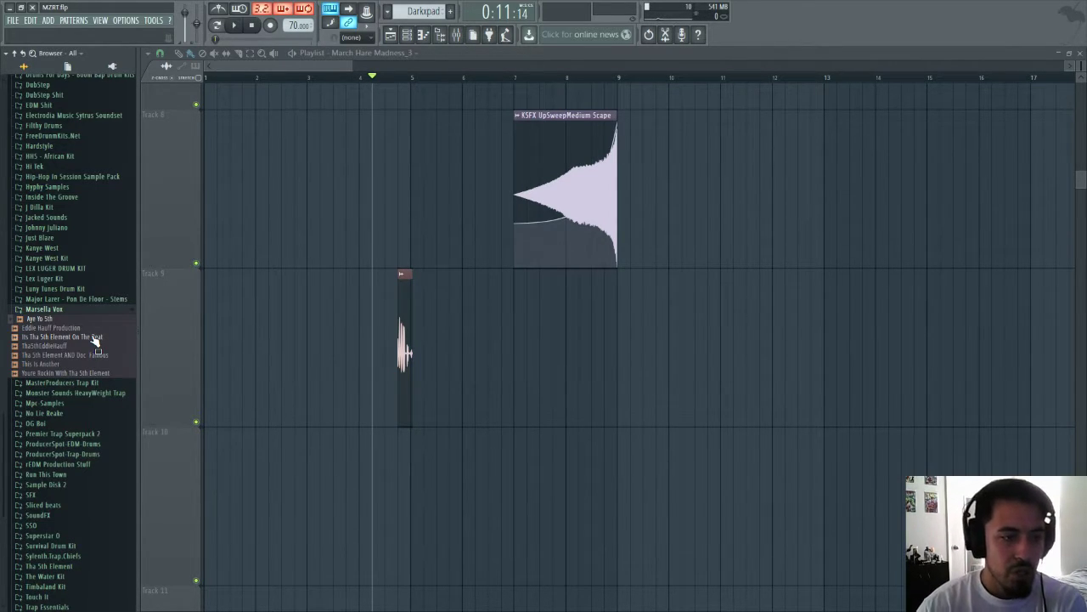
- Place the Its Tha 5th Element On The Beat sample on Track 9 at 4:02:00, leading into the March Hare Madness_3 clip
drag(95, 338, 362, 298)
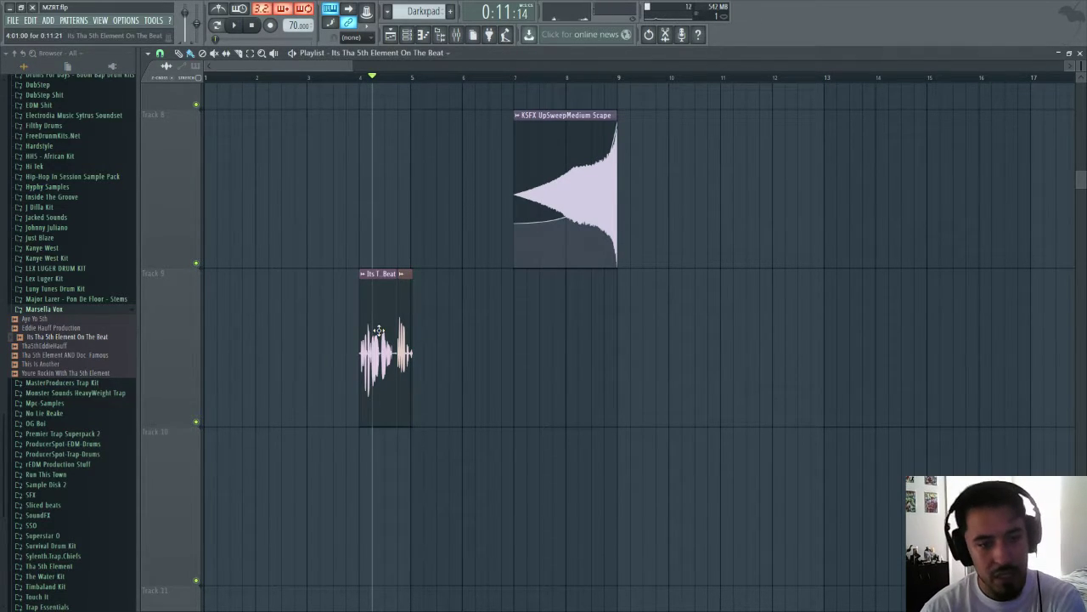
click(263, 53)
drag(271, 244, 586, 569)
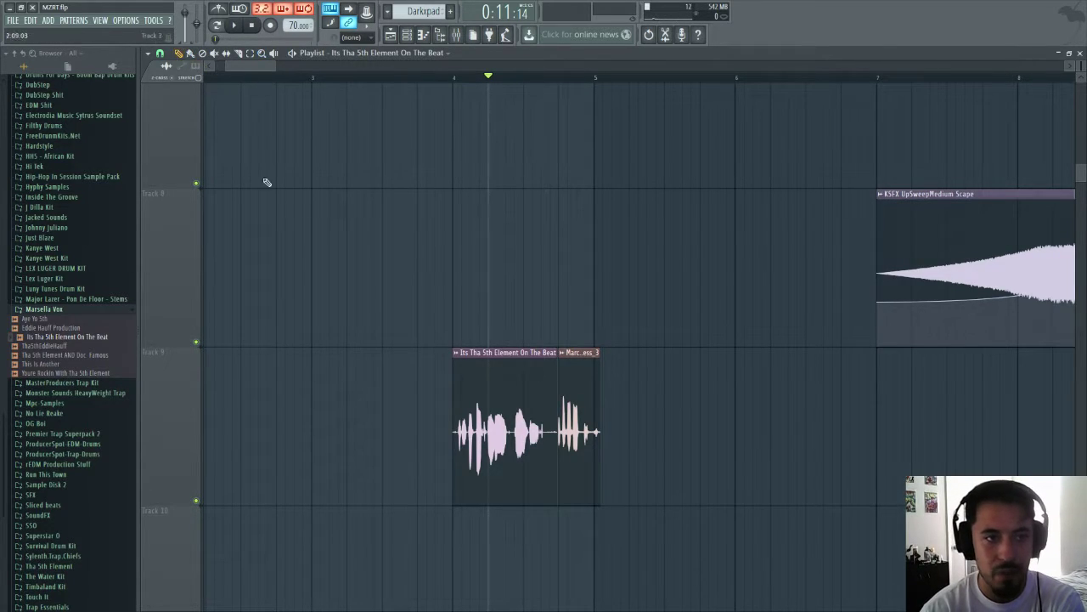
drag(504, 429, 510, 427)
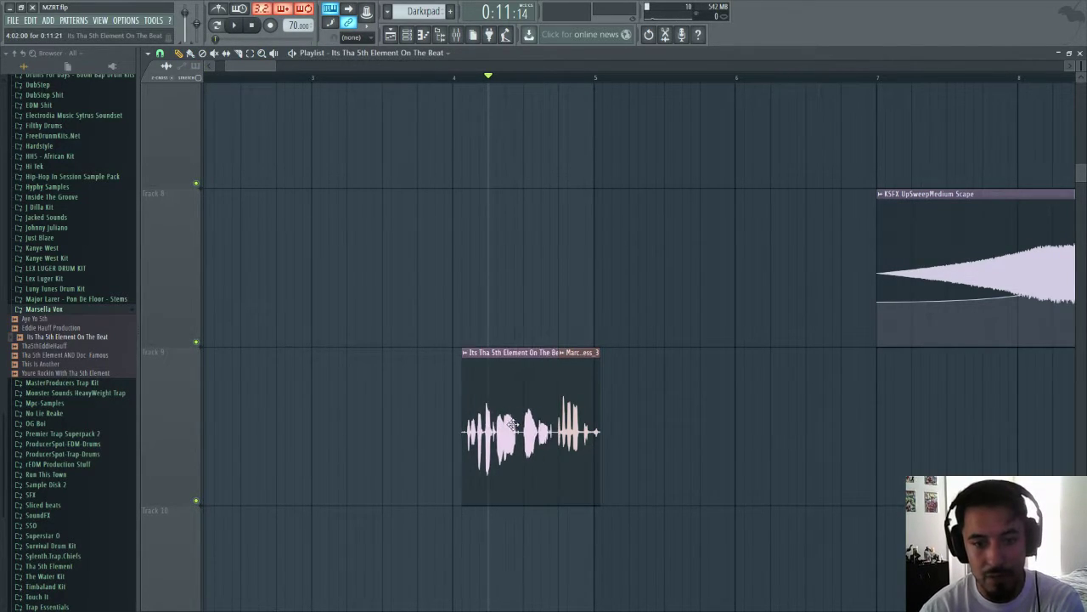
click(455, 91)
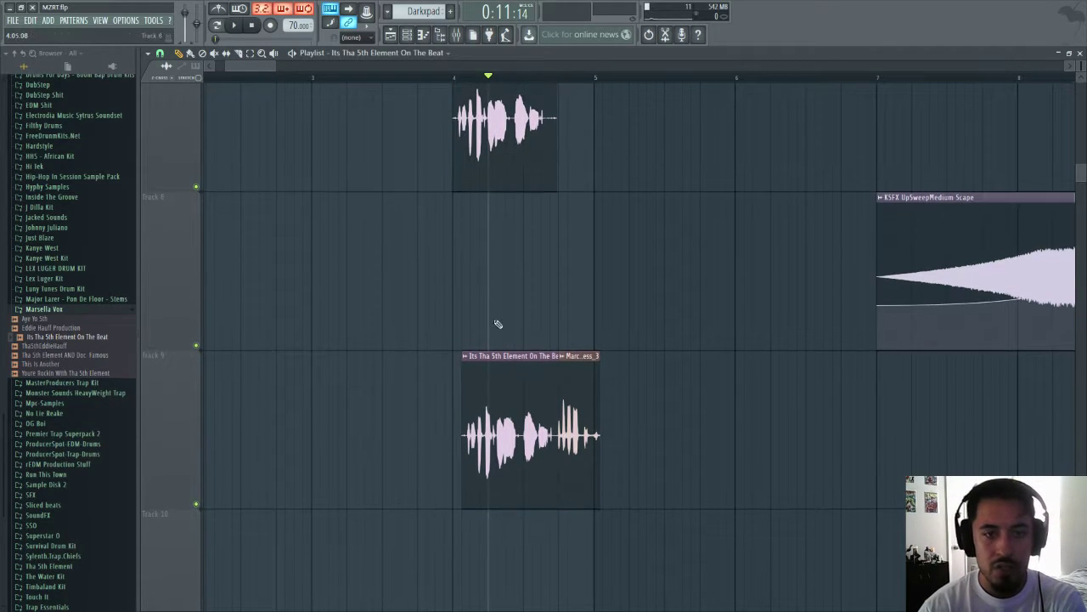
key(ctrl+z)
- Route the Its Tha 5th Element On The Beat sample to mixer track 20 and load EQUO in its first effect slot
double_click(478, 435)
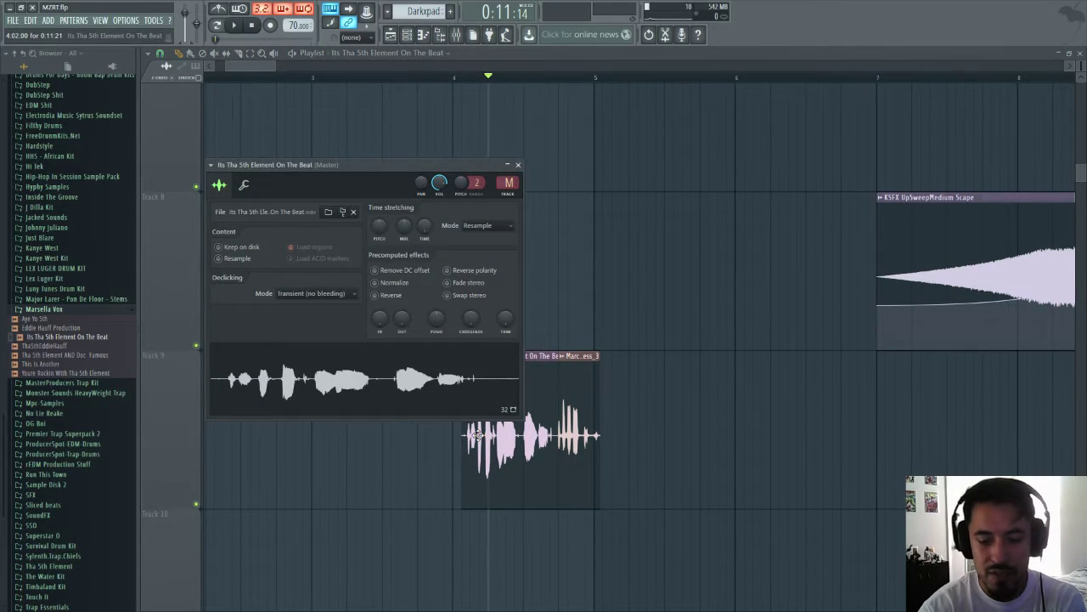
key(ctrl+l)
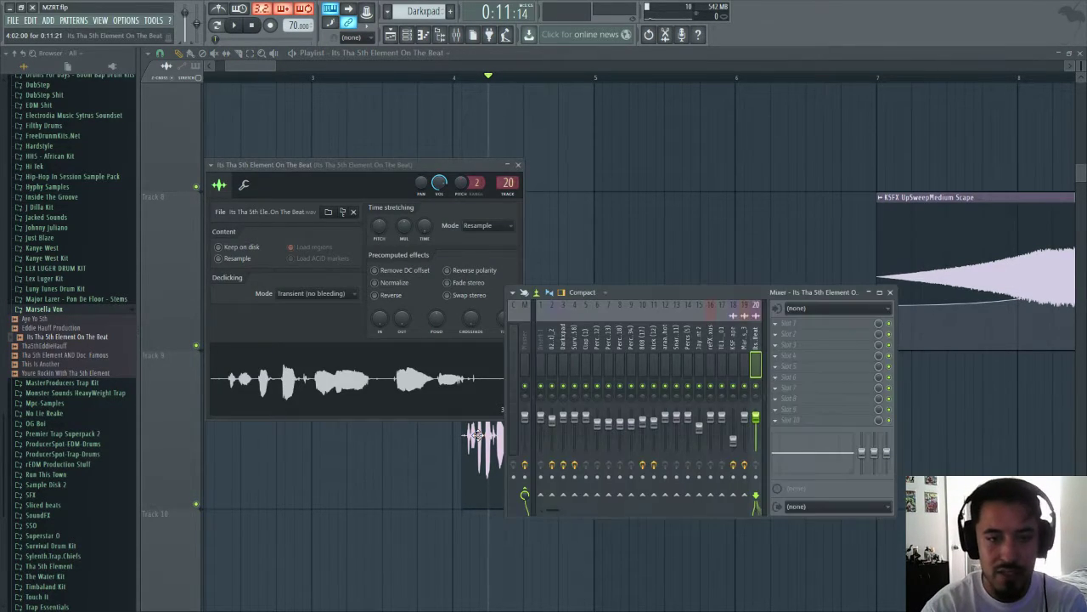
click(775, 324)
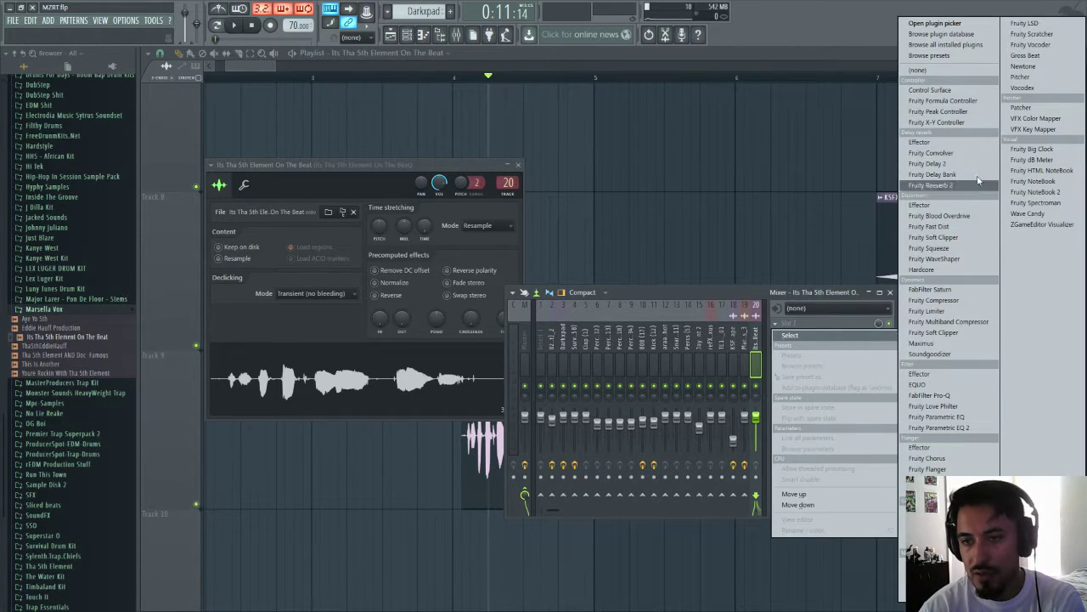
click(950, 386)
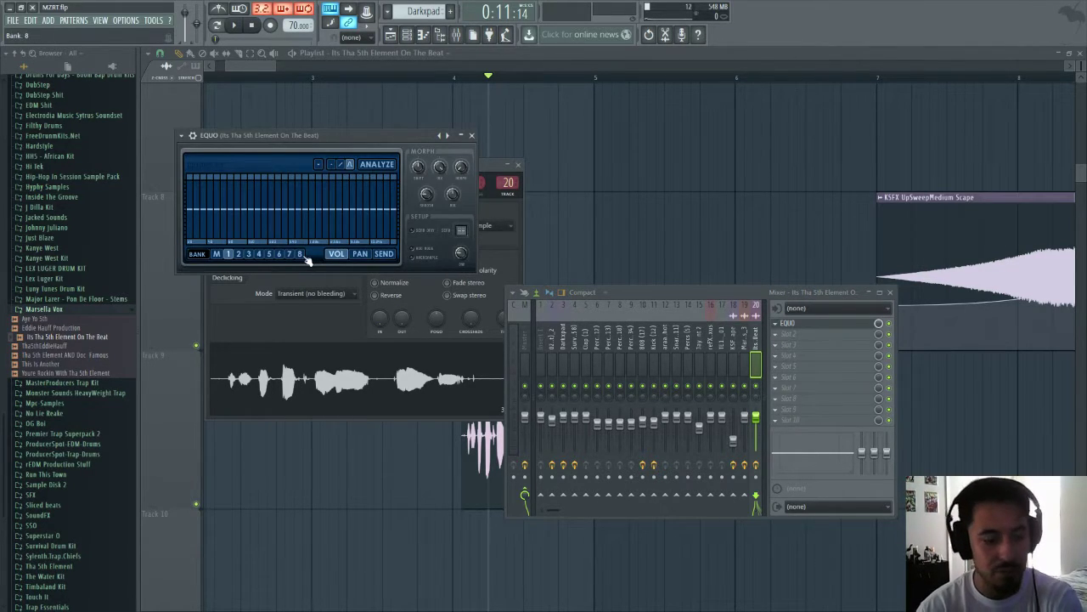
- Shape the EQUO curve on the vocal tag by cutting the low bands and slightly boosting the mids and highs
key(q)
mouse_move(219, 224)
mouse_down()
mouse_move(291, 223)
mouse_move(297, 205)
mouse_up()
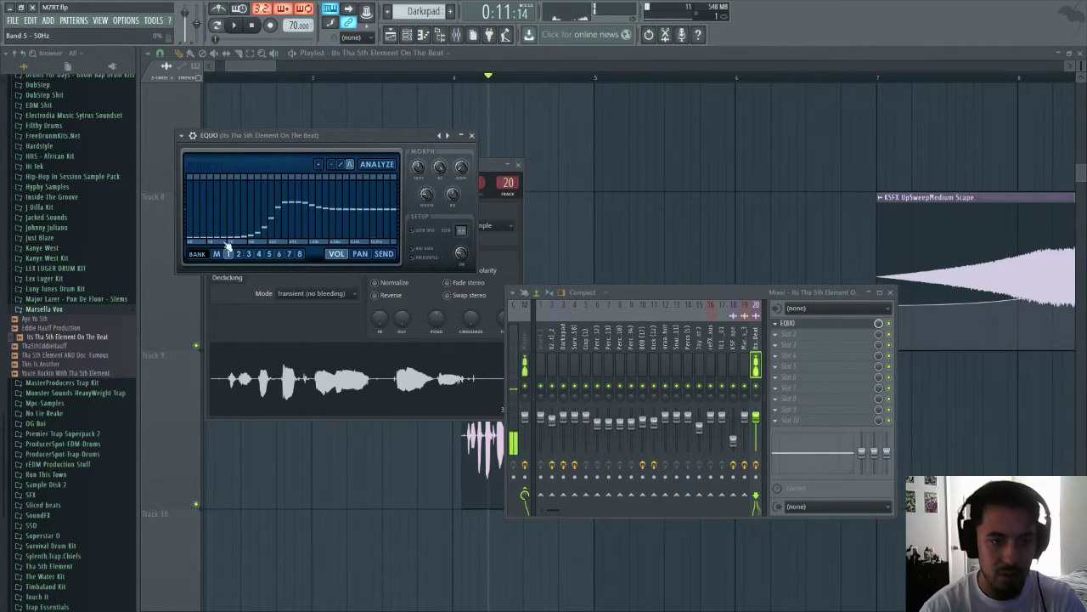
drag(371, 208, 375, 201)
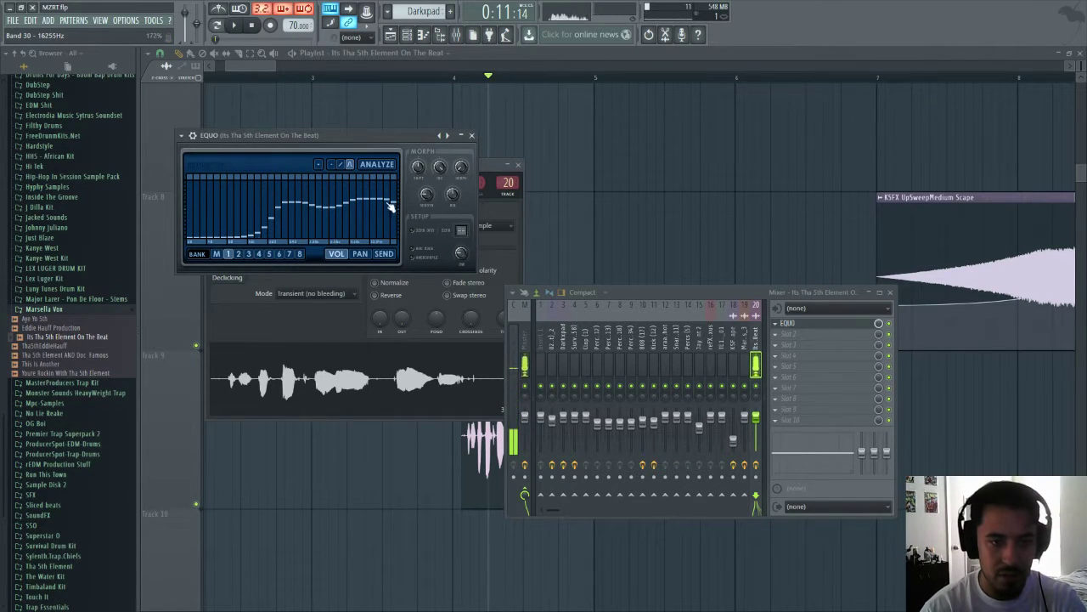
- Add Fruity Delay 2 in the vocal tag's second effect slot and set its delay time to a step-length preset
click(782, 339)
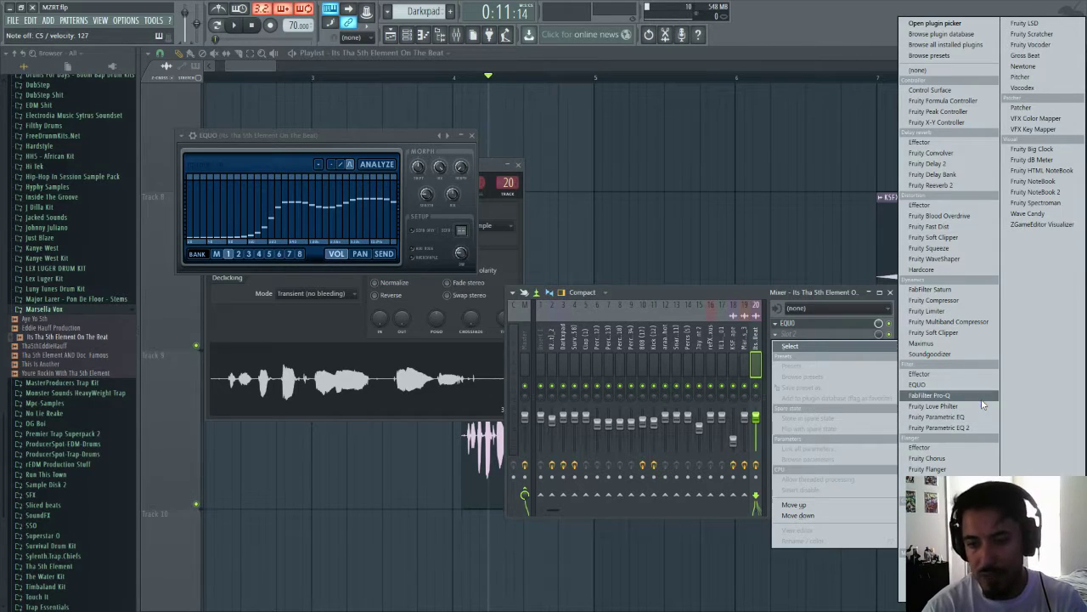
click(952, 171)
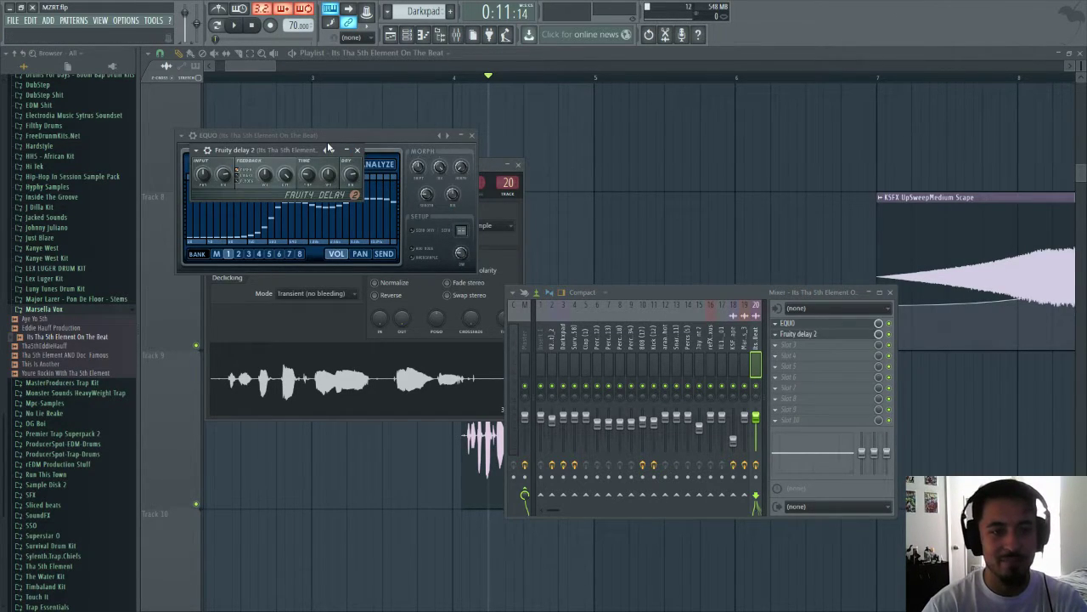
right_click(336, 150)
click(370, 179)
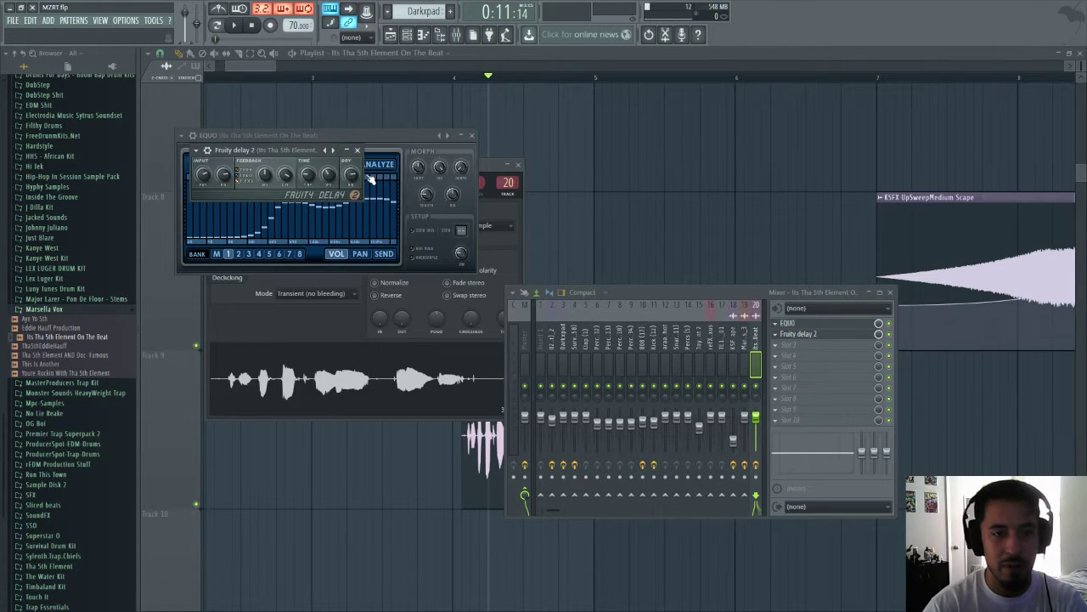
right_click(306, 176)
mouse_move(357, 189)
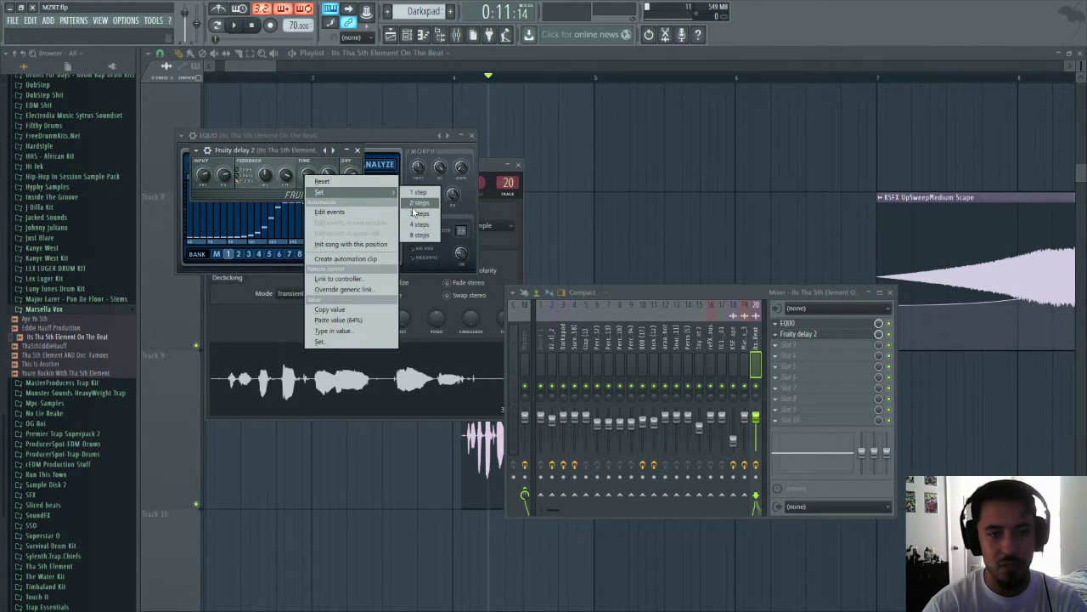
click(432, 231)
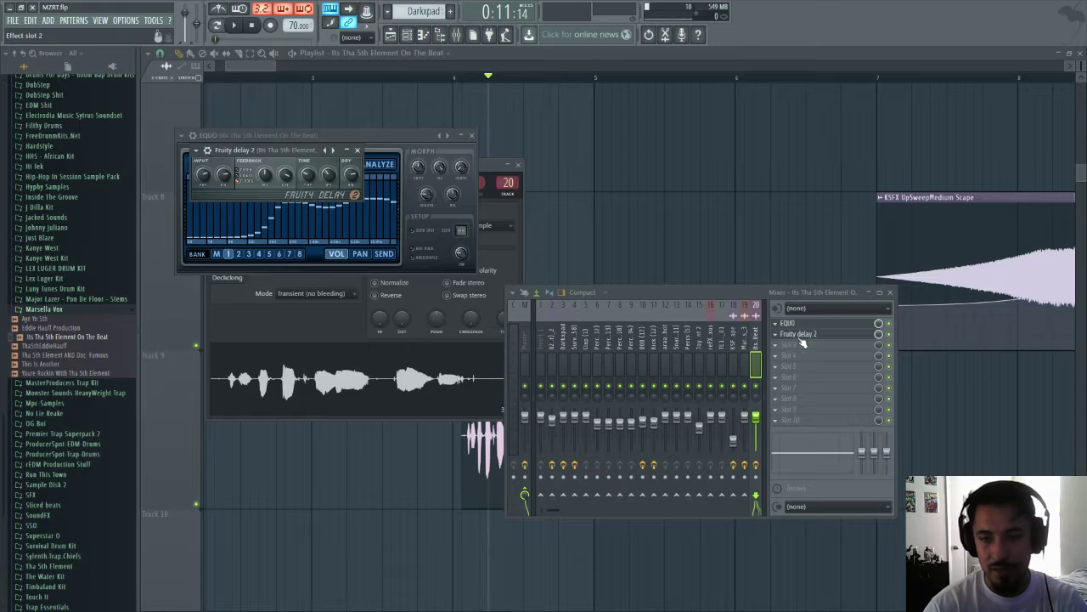
- Lower the Fruity Delay 2 mix level to about 42% and add Fruity Reeverb 2 in the third slot
drag(879, 334, 879, 350)
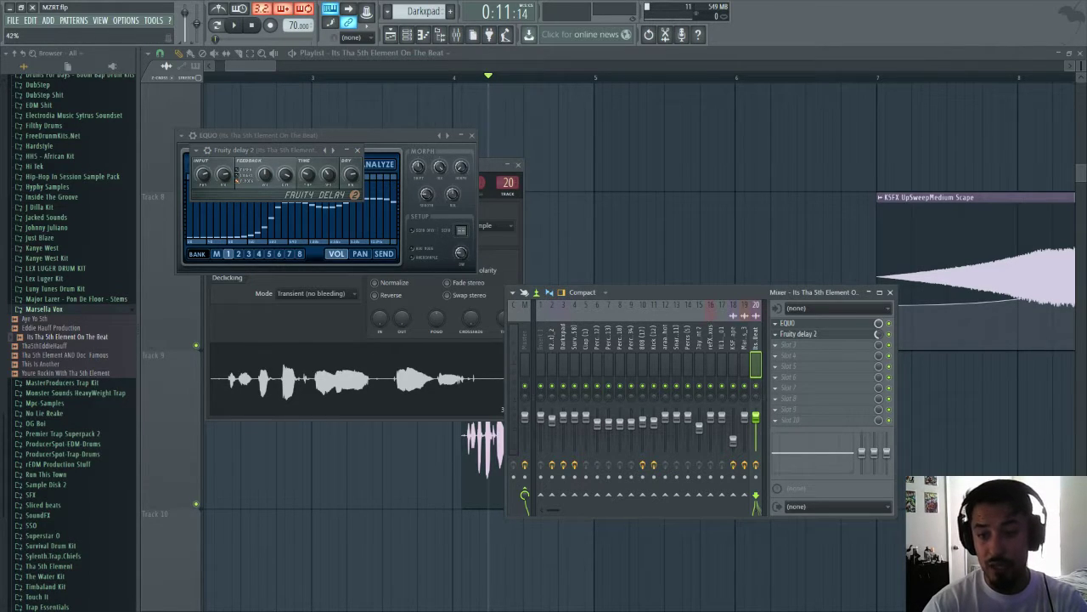
click(780, 345)
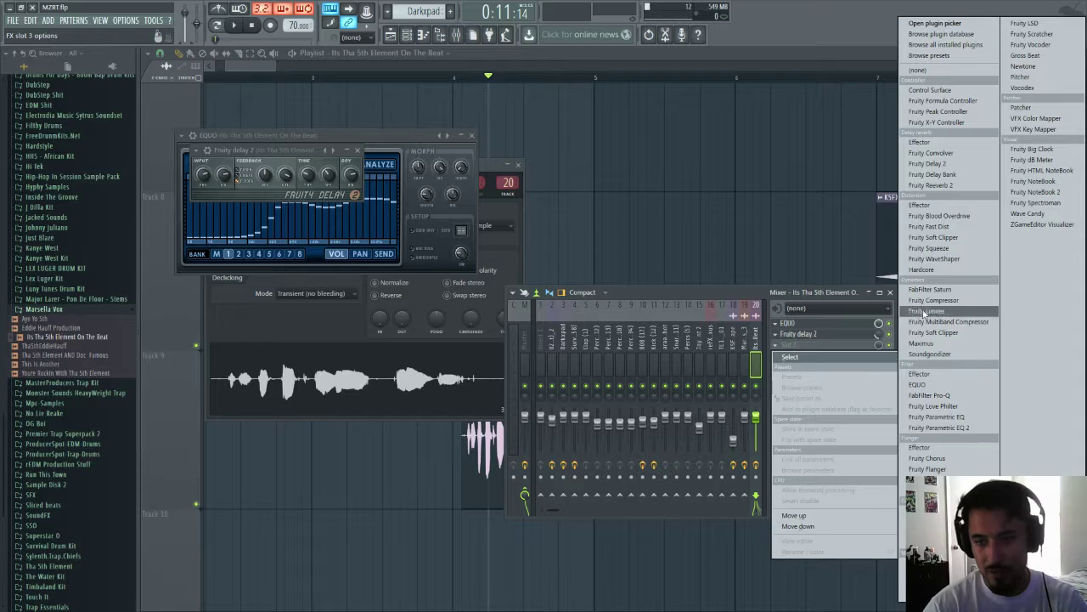
click(953, 184)
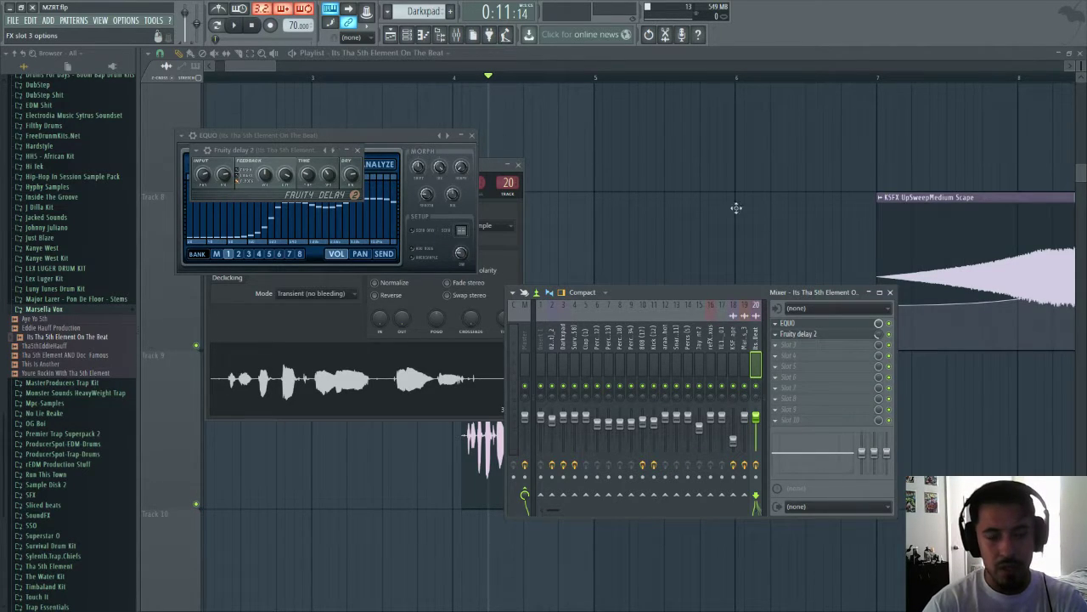
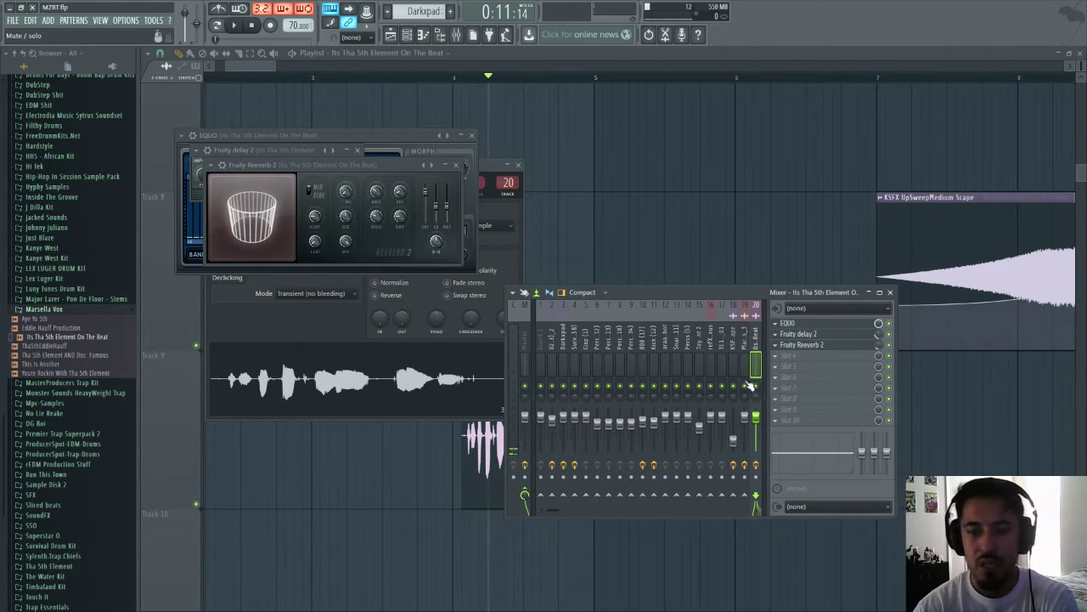
- Close the plugin and mixer windows and audition the processed vocal tag leading into bar 5
click(312, 78)
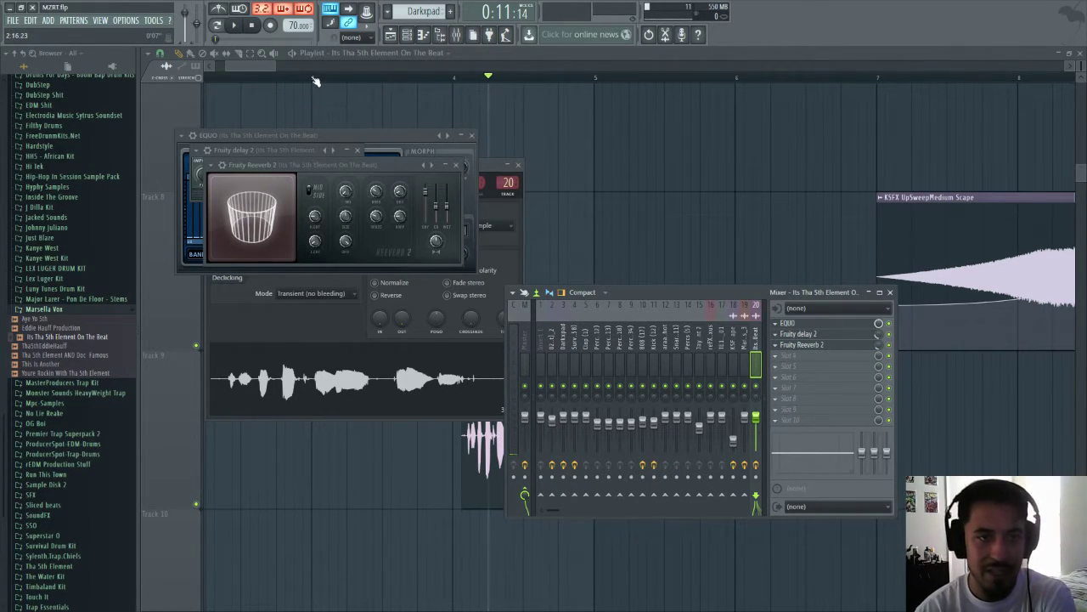
key(F12)
key(space)
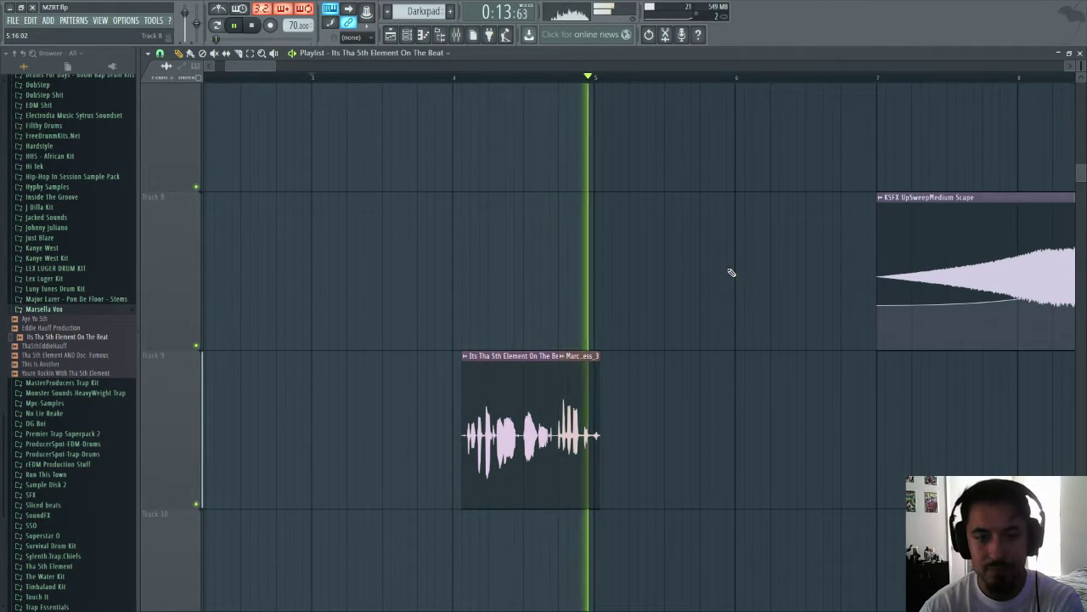
click(251, 26)
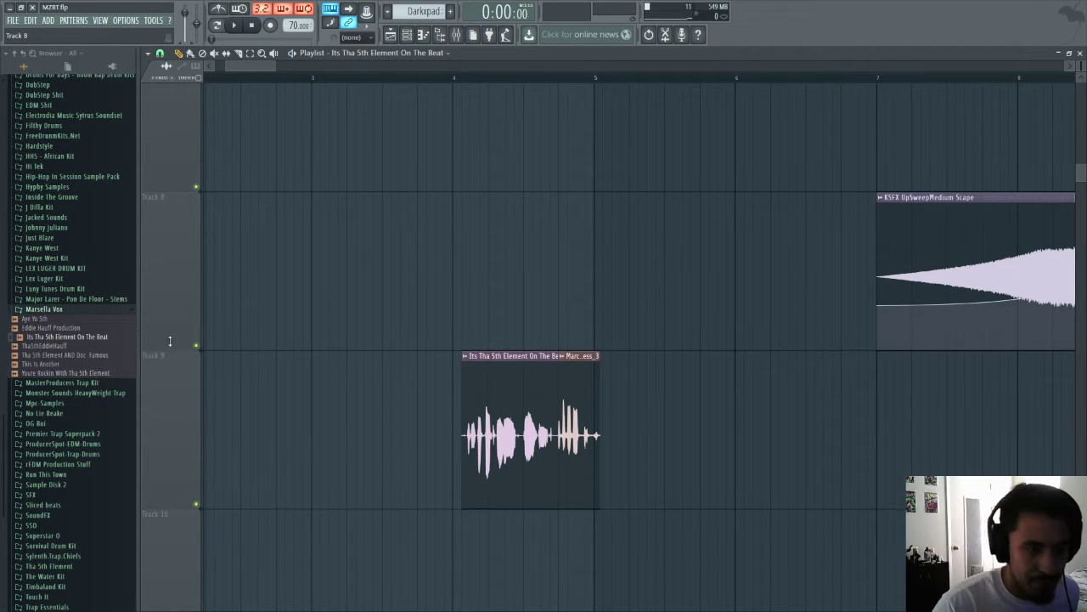
- Collapse the browser folders and zoom the playlist out to show the whole arrangement
click(16, 55)
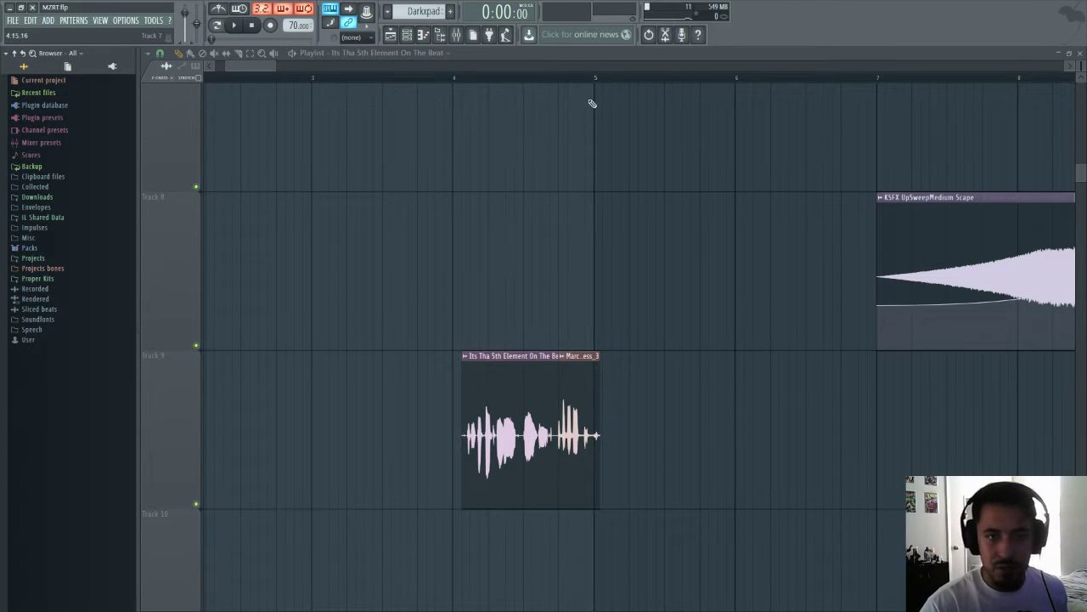
drag(1081, 65, 1081, 153)
scroll(854, 212, up, 3)
drag(257, 66, 945, 73)
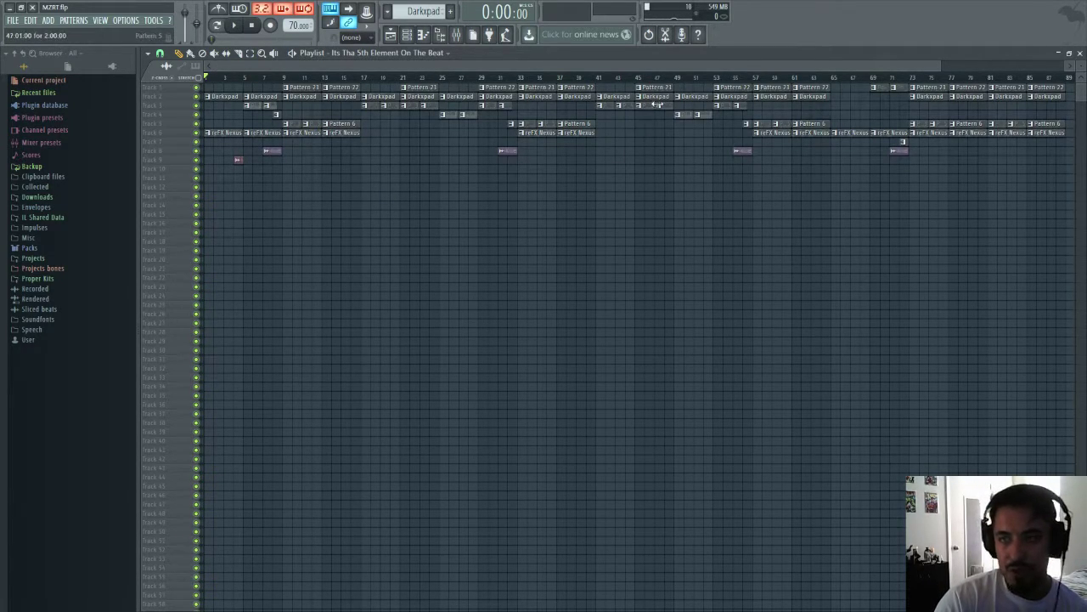
click(456, 35)
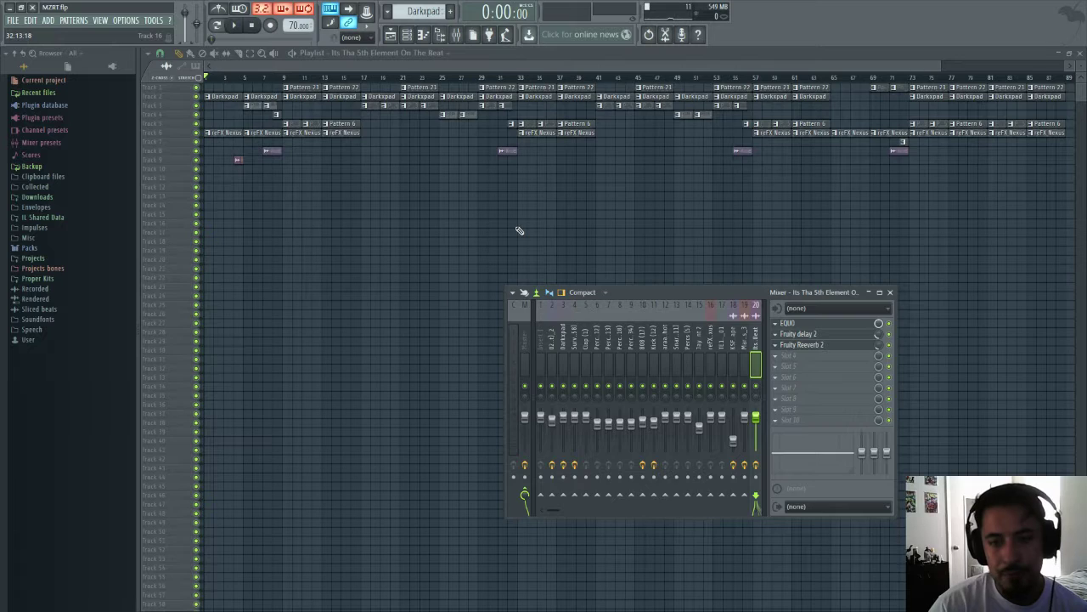
key(F9)
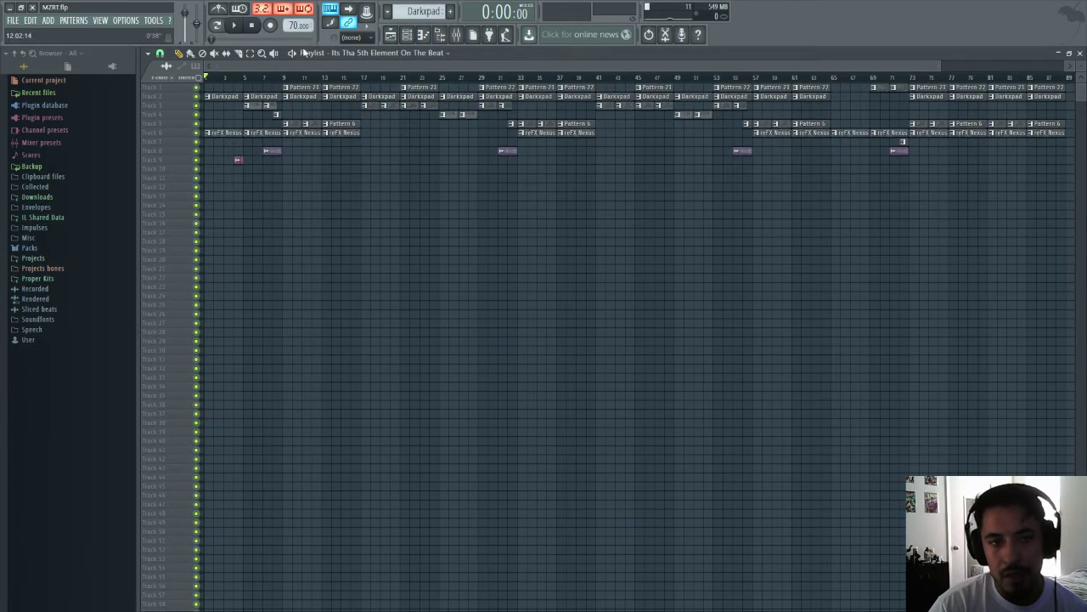
click(457, 36)
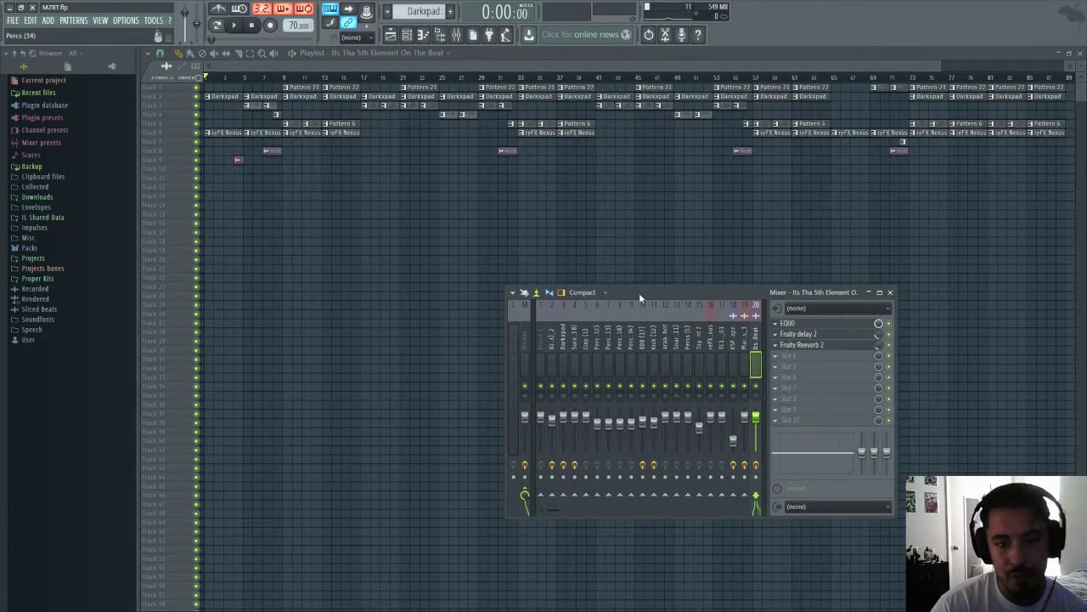
key(F9)
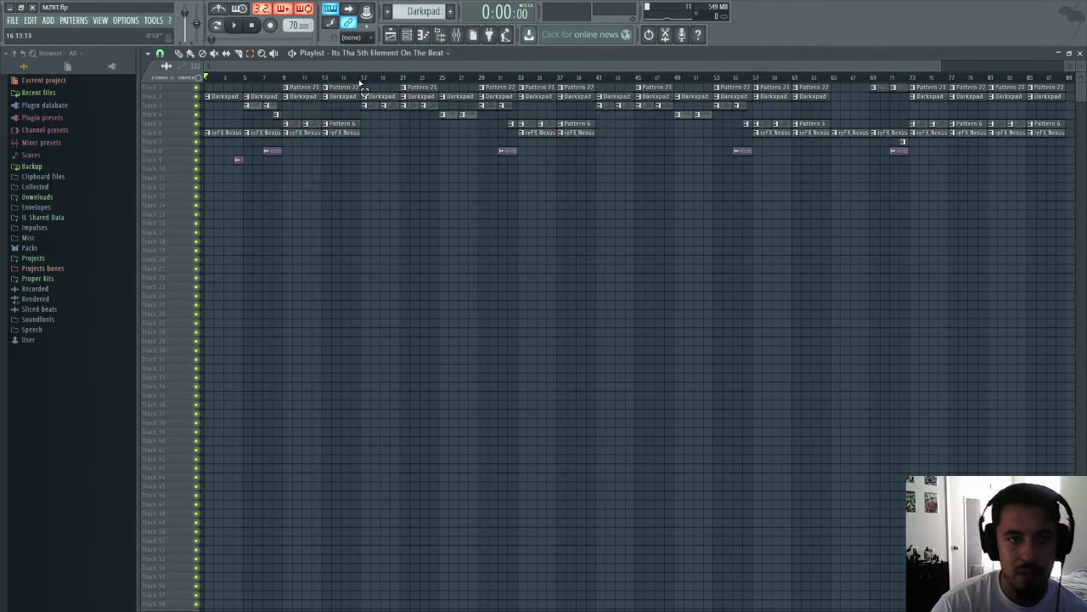
- Select bars 9 to 17 as the playback range in the playlist and open the mixer as a floating window
drag(364, 81, 283, 81)
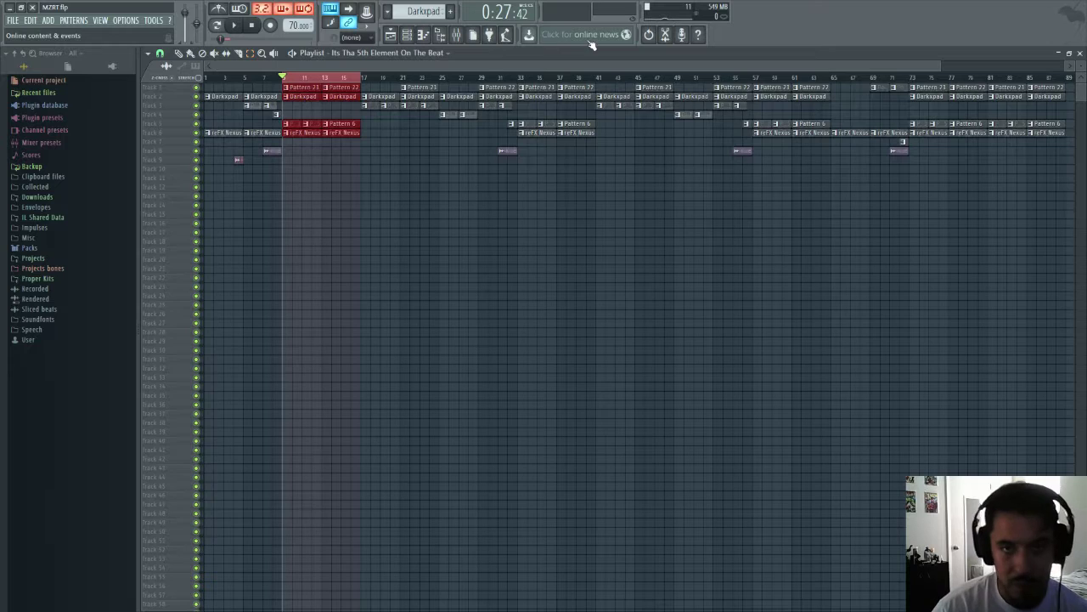
click(456, 35)
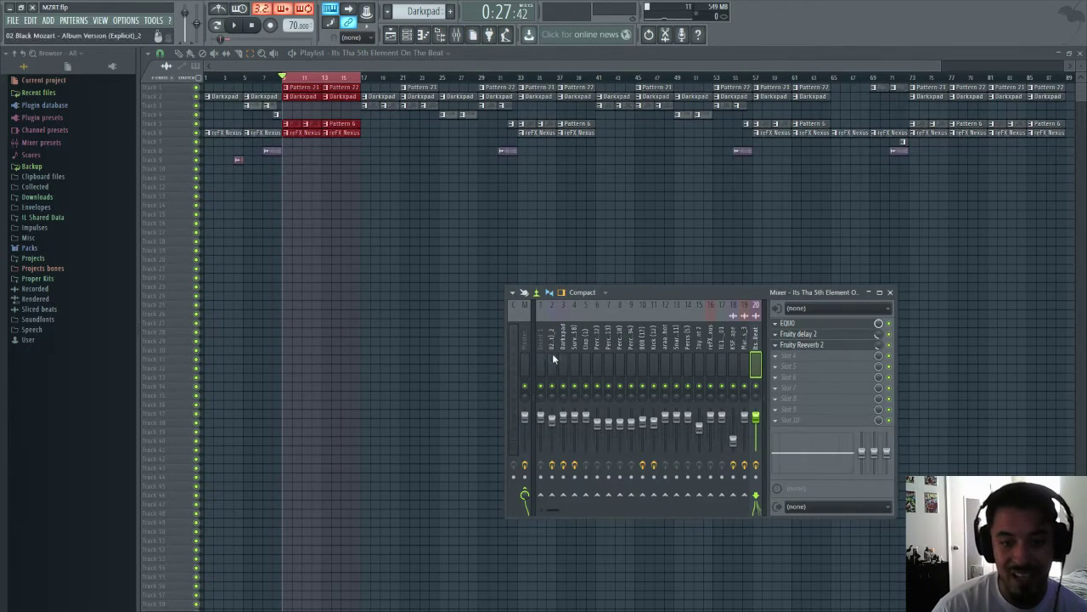
double_click(626, 293)
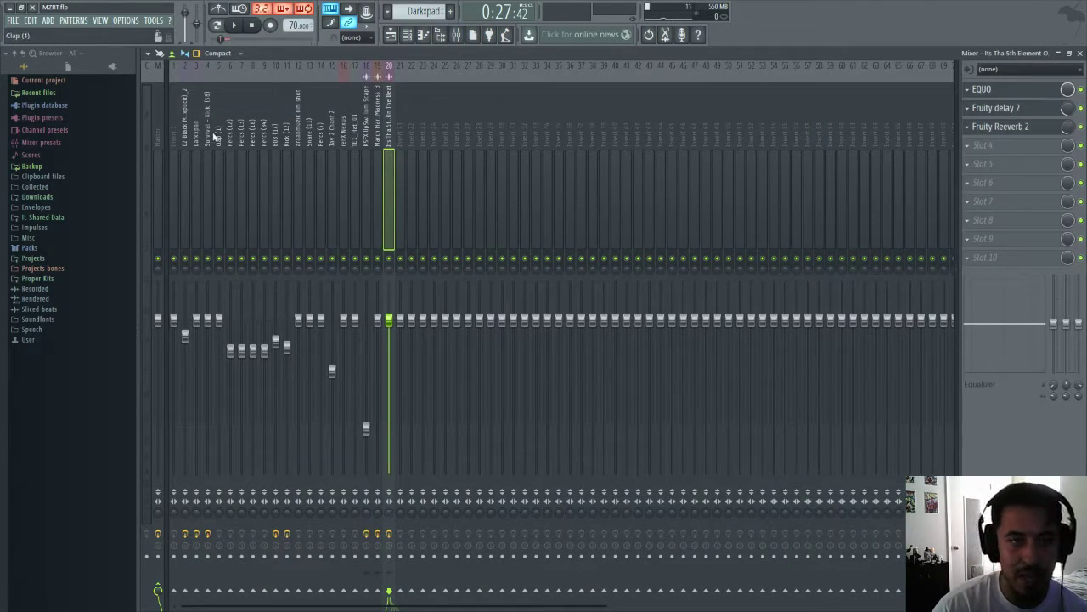
double_click(352, 53)
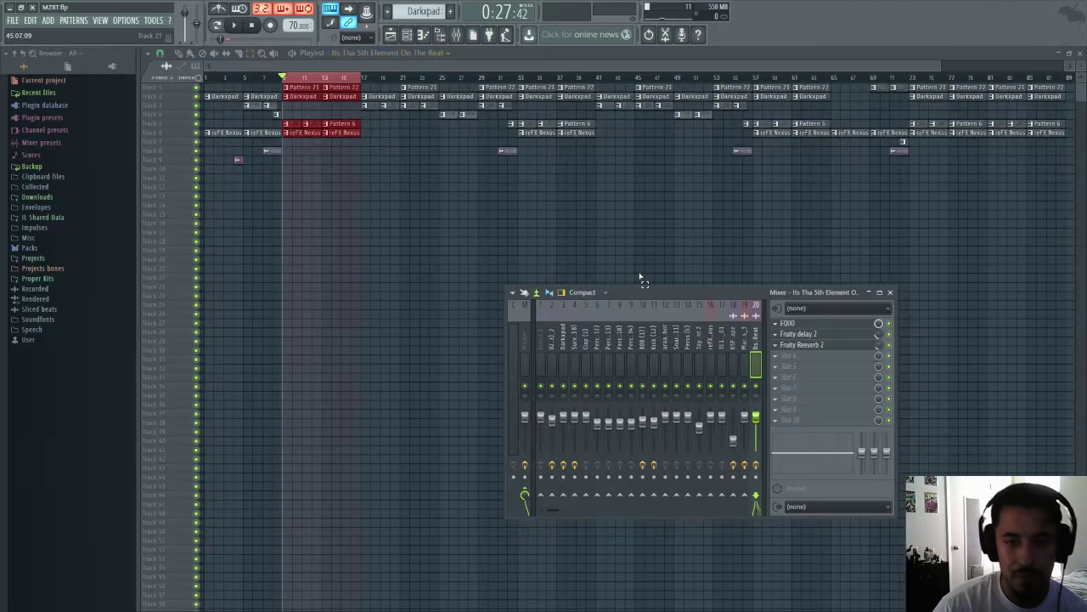
- Enlarge the mixer window, switch its layout to Wide, and place it over the middle of the playlist
drag(502, 348, 251, 349)
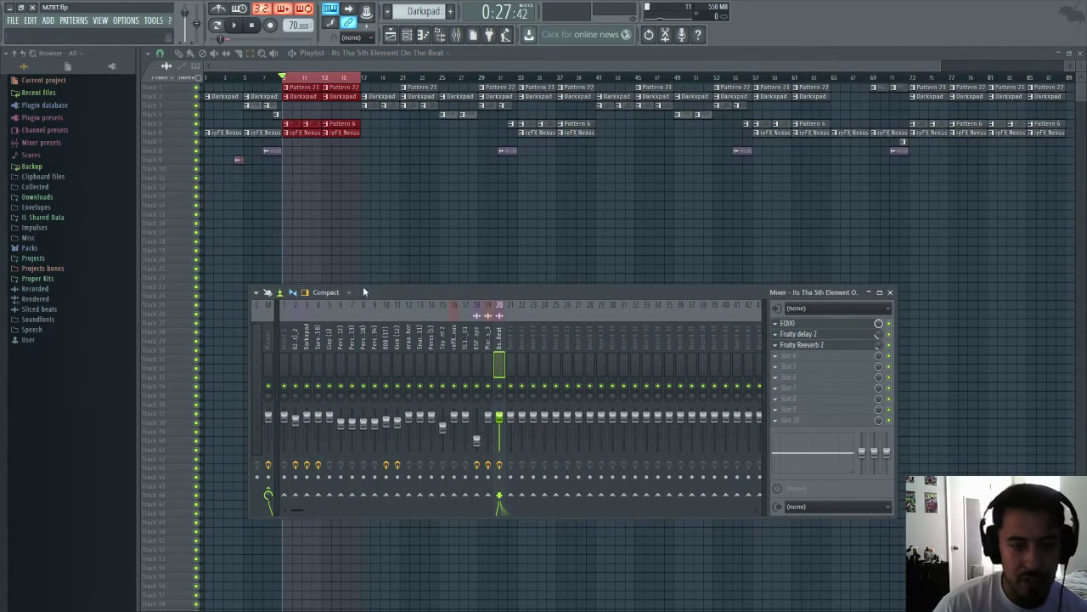
click(340, 295)
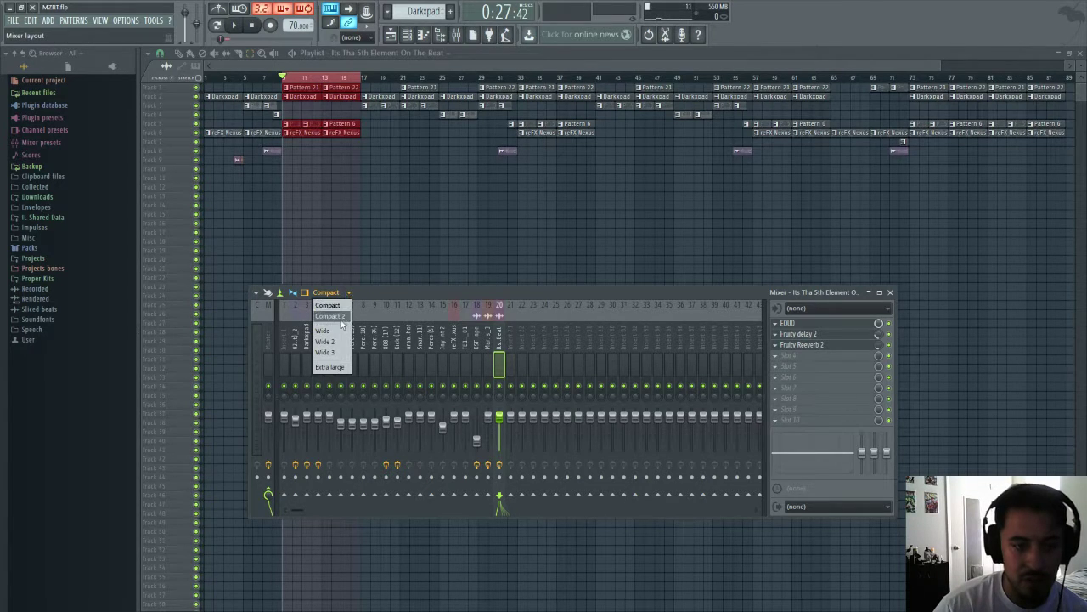
click(341, 332)
drag(390, 295, 383, 192)
drag(988, 315, 915, 315)
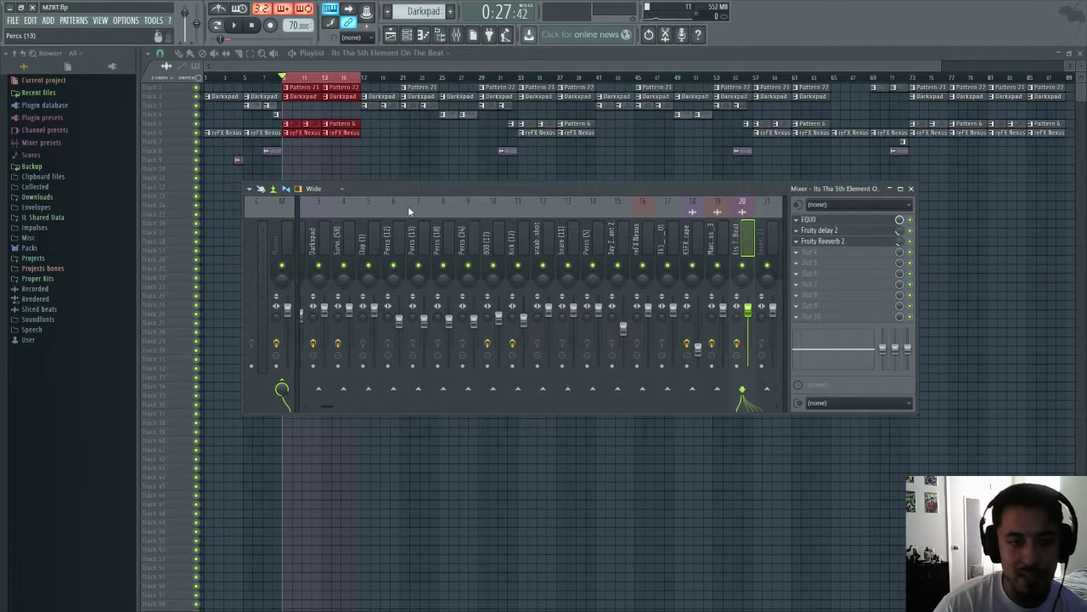
- Fit mixer tracks 1 to 20 in the window and select the reFX Nexus track
drag(328, 406, 297, 413)
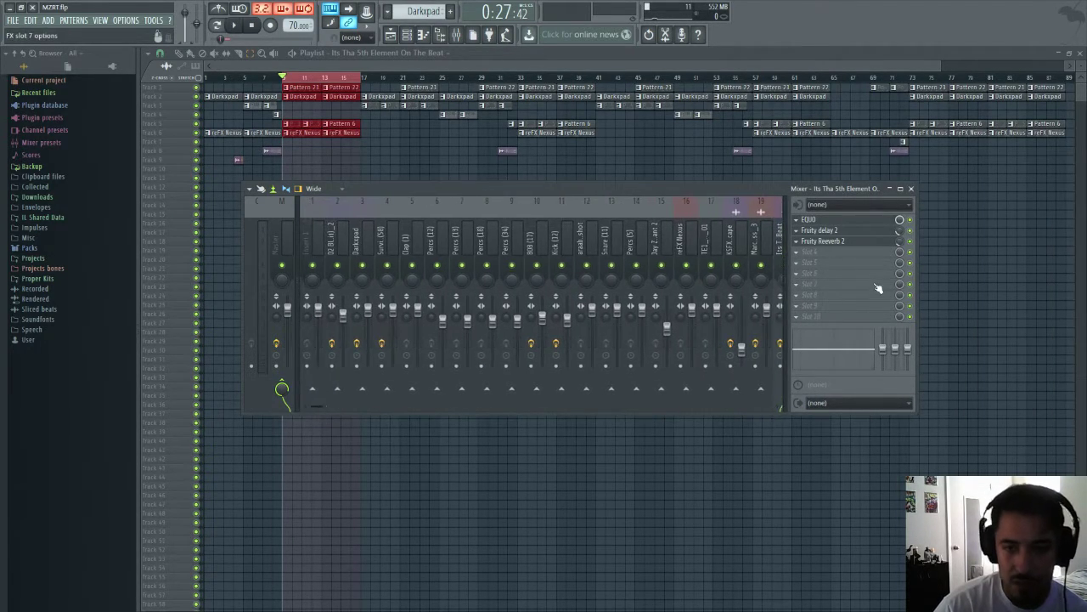
drag(916, 255, 939, 253)
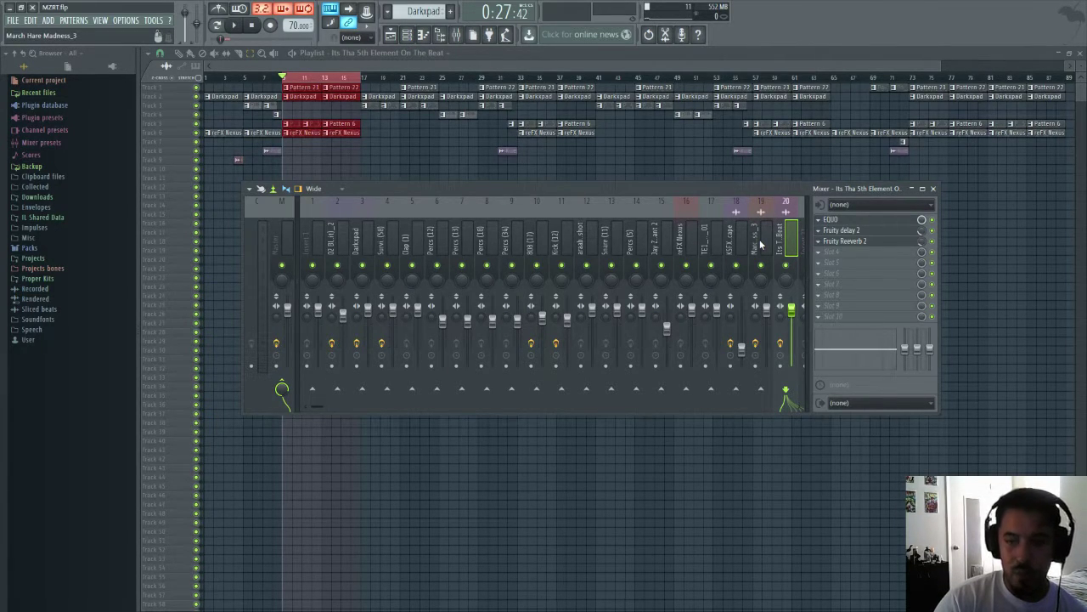
drag(386, 190, 383, 237)
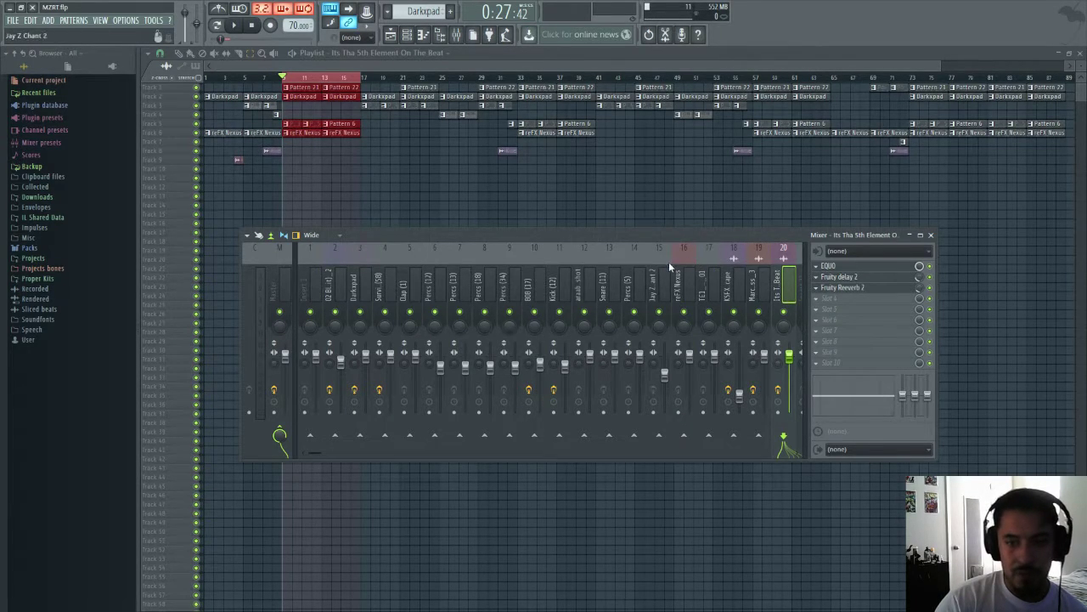
click(682, 284)
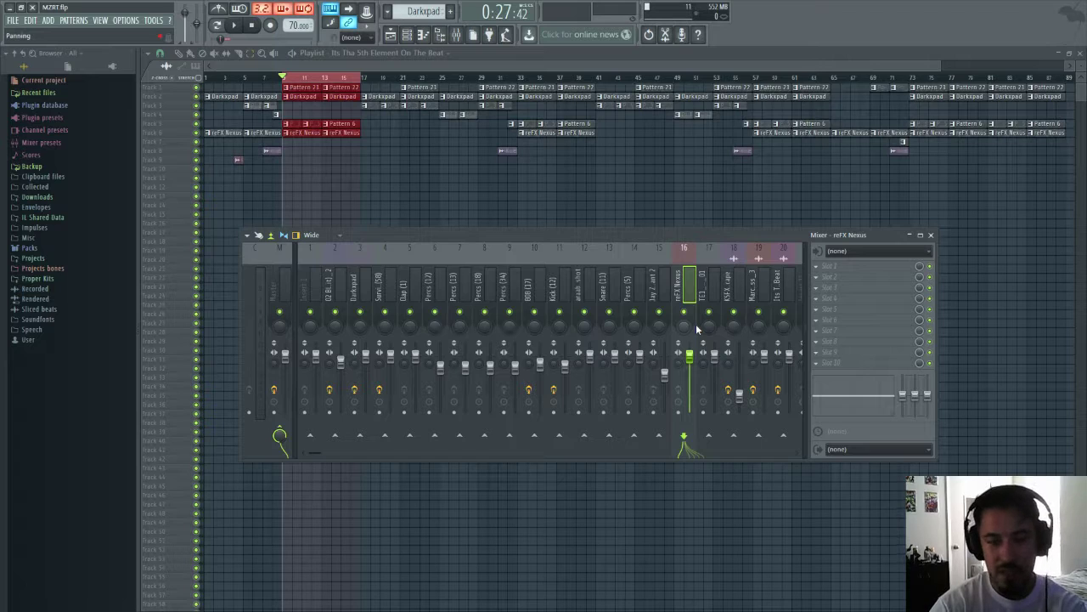
- Move the reFX Nexus mixer track to position 1, directly after the master
key(alt+Left)
key(alt+Left)
key(alt+Left)
key(alt+Left)
key(alt+Left)
key(alt+Left)
key(alt+Left)
key(alt+Left)
key(alt+Left)
key(alt+Left)
key(alt+Left)
key(alt+Left)
key(alt+Left)
key(alt+Left)
key(alt+Left)
key(alt+Left)
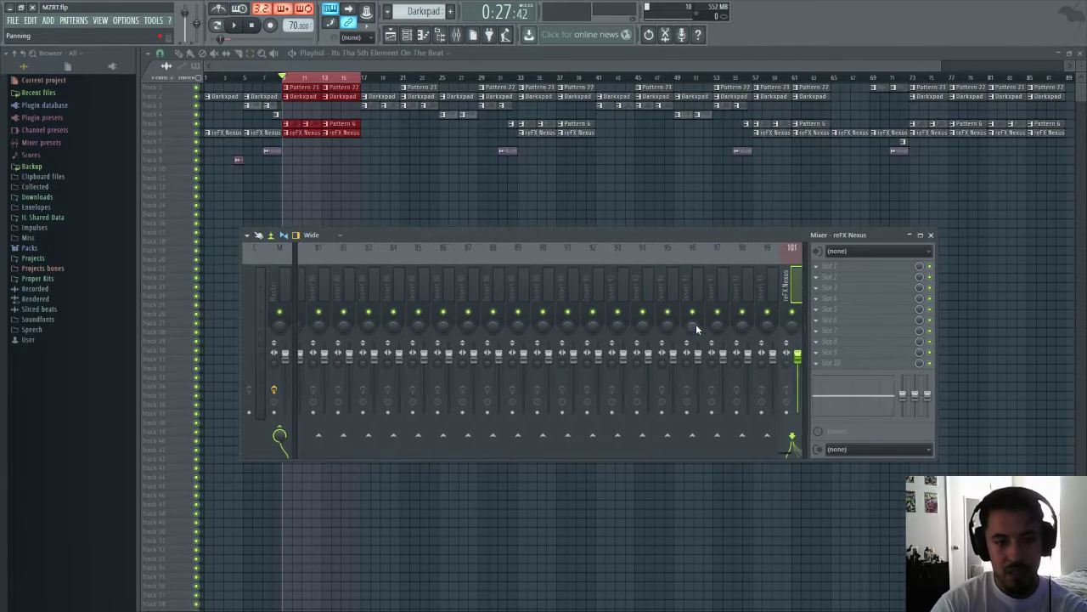
key(alt+Right)
key(alt+Right)
key(alt+Left)
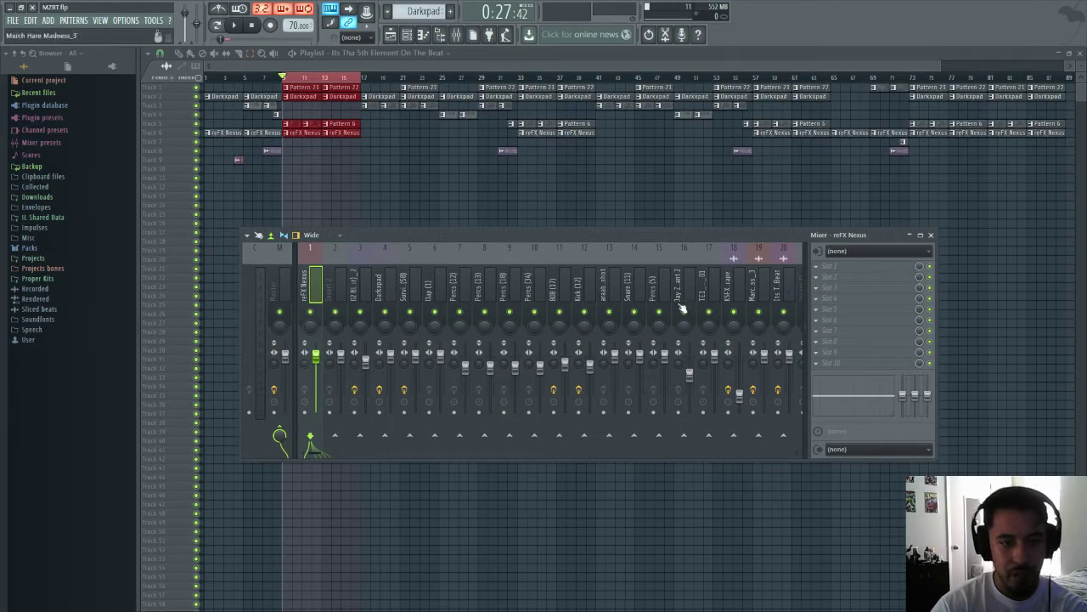
- Move the Darkxpad mixer track to position 2 and the 02 Black Mozart track to position 3
click(387, 285)
key(alt+Left)
key(alt+Left)
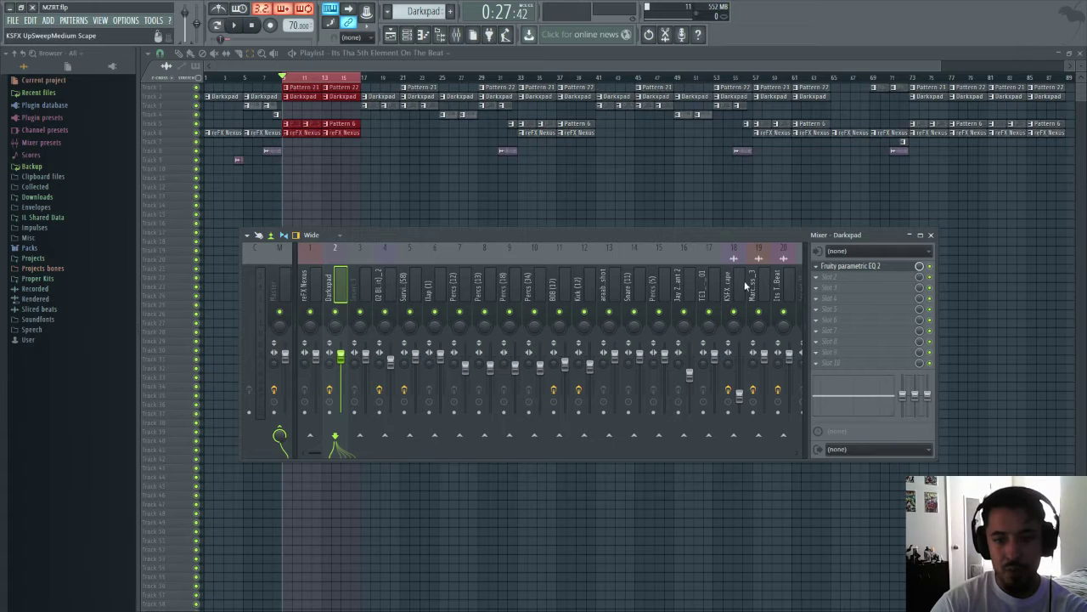
click(385, 286)
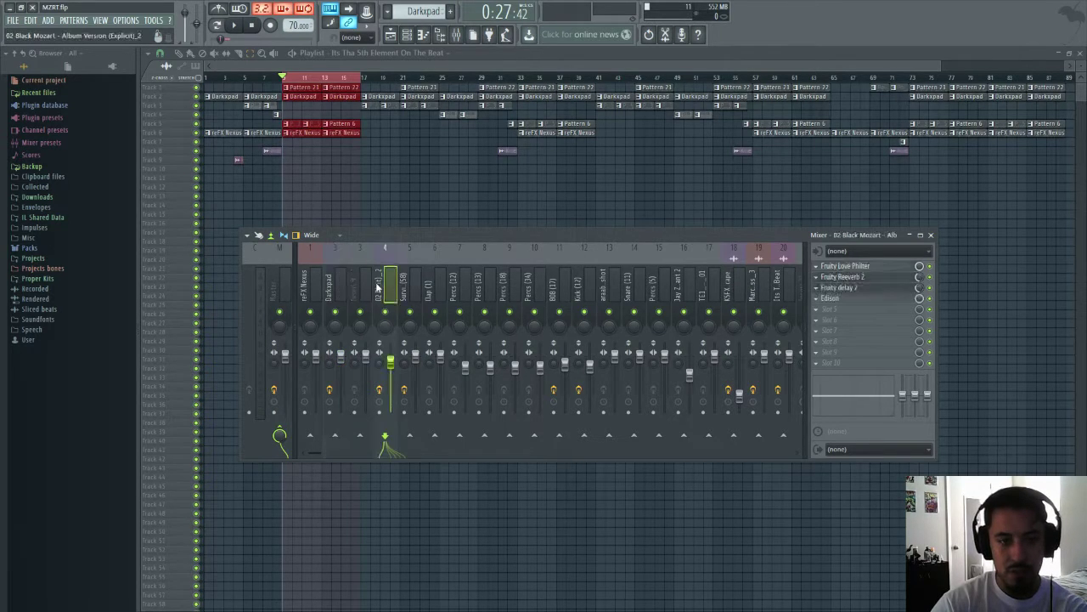
key(alt+Left)
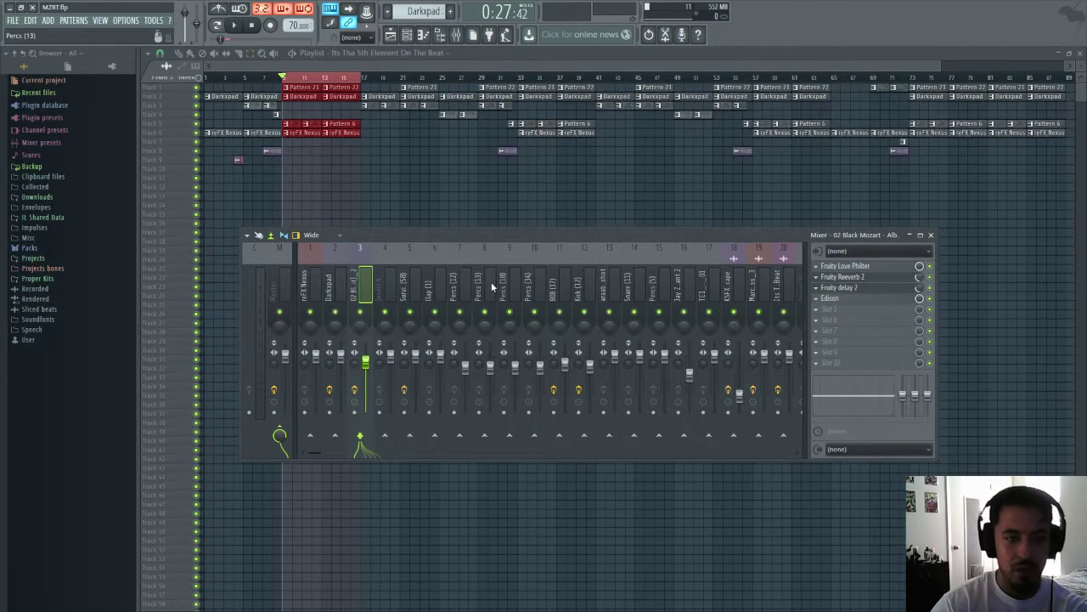
- Name the empty mixer track 4 "_" and color it magenta
click(395, 248)
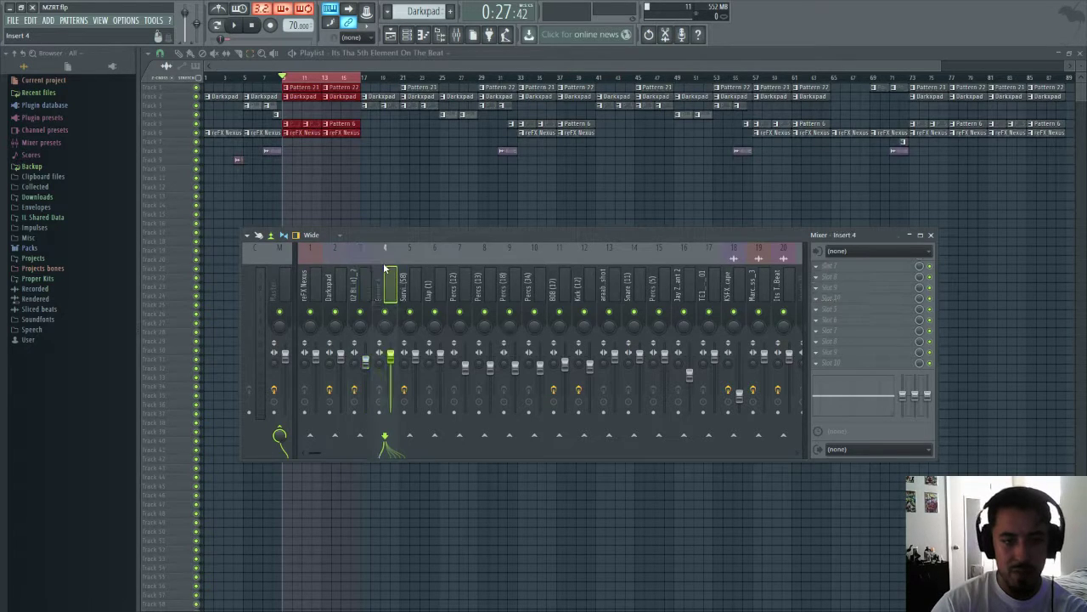
right_click(397, 245)
click(427, 258)
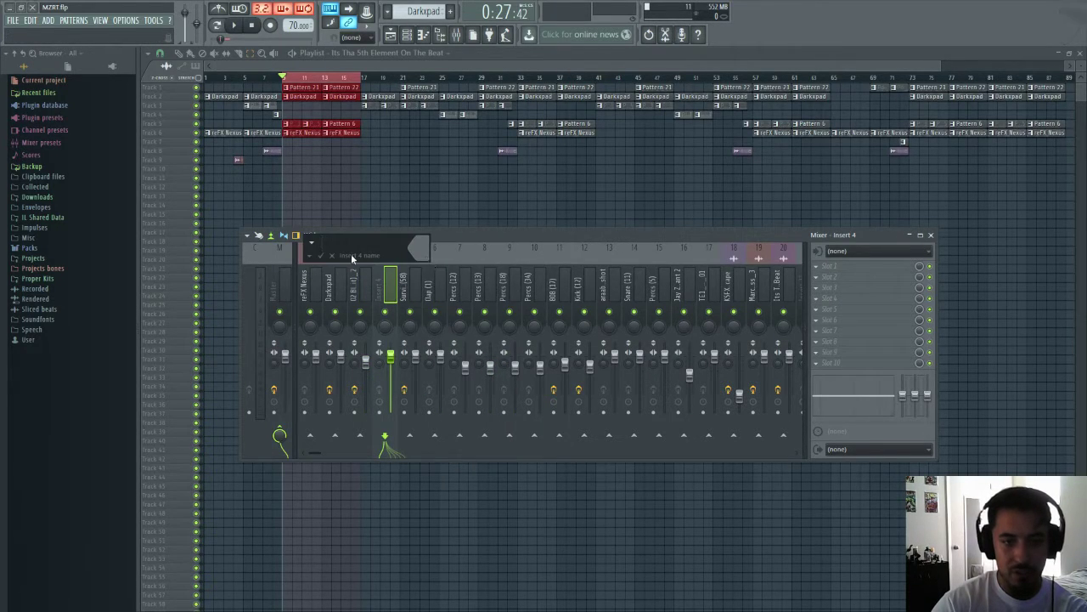
click(420, 251)
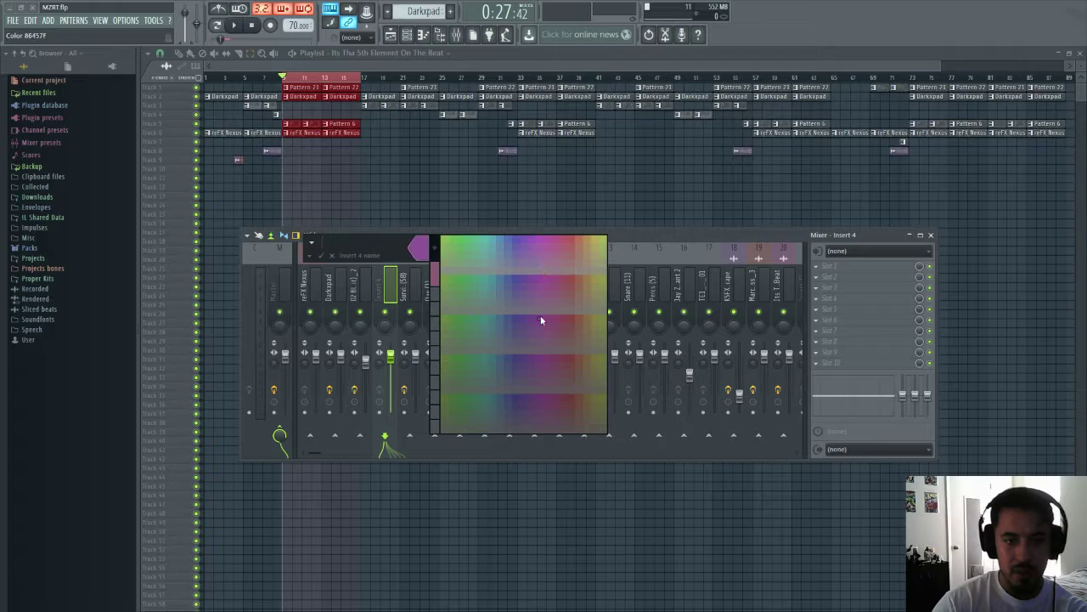
click(546, 242)
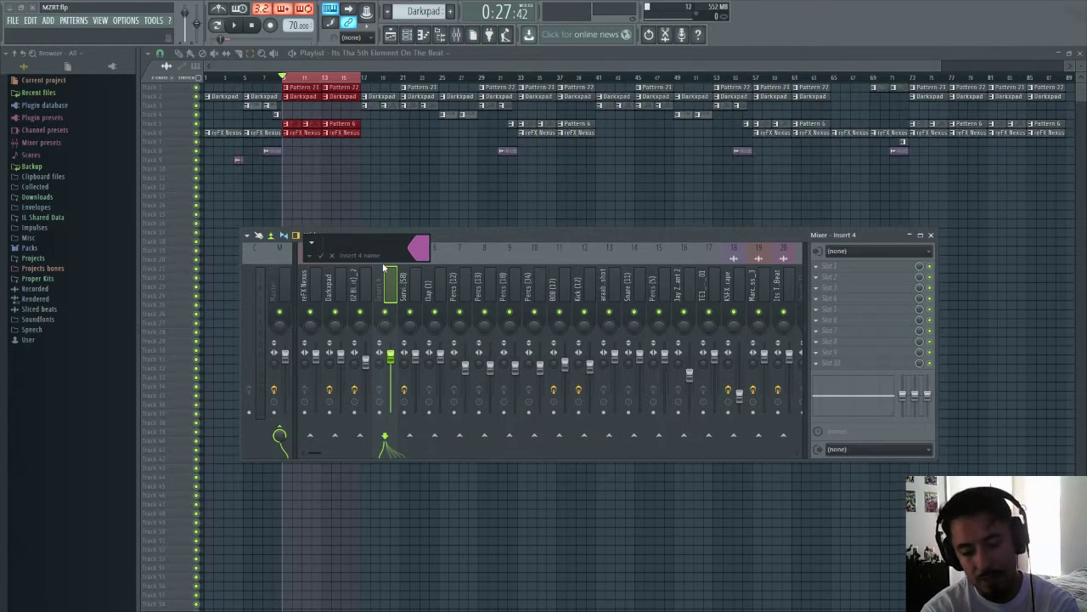
key(Return)
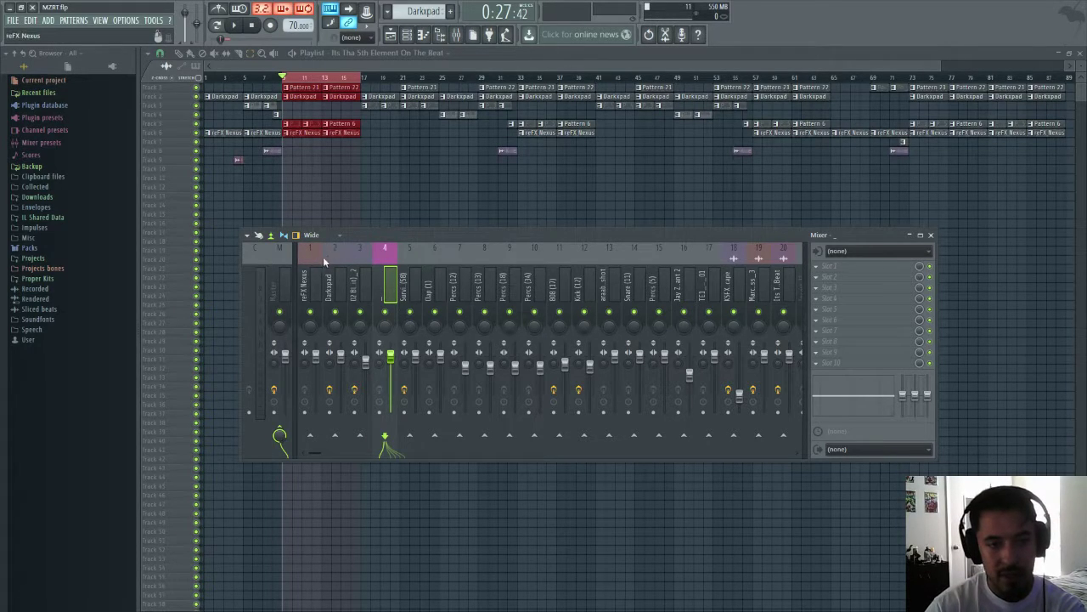
- Move the Kick (12) mixer track to position 5 and the 808 (17) track to position 6
click(409, 255)
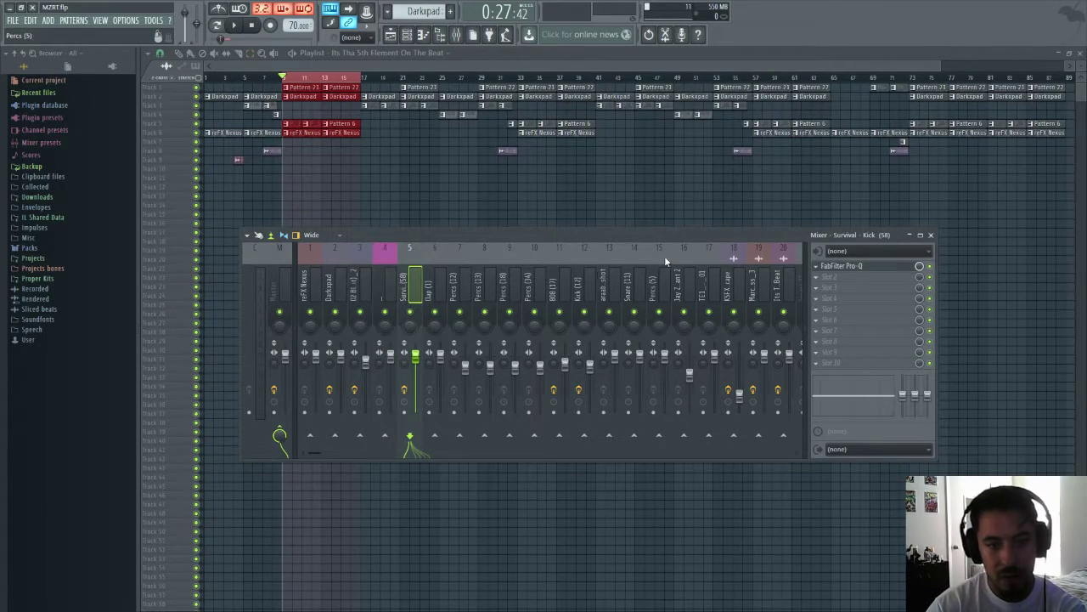
click(595, 257)
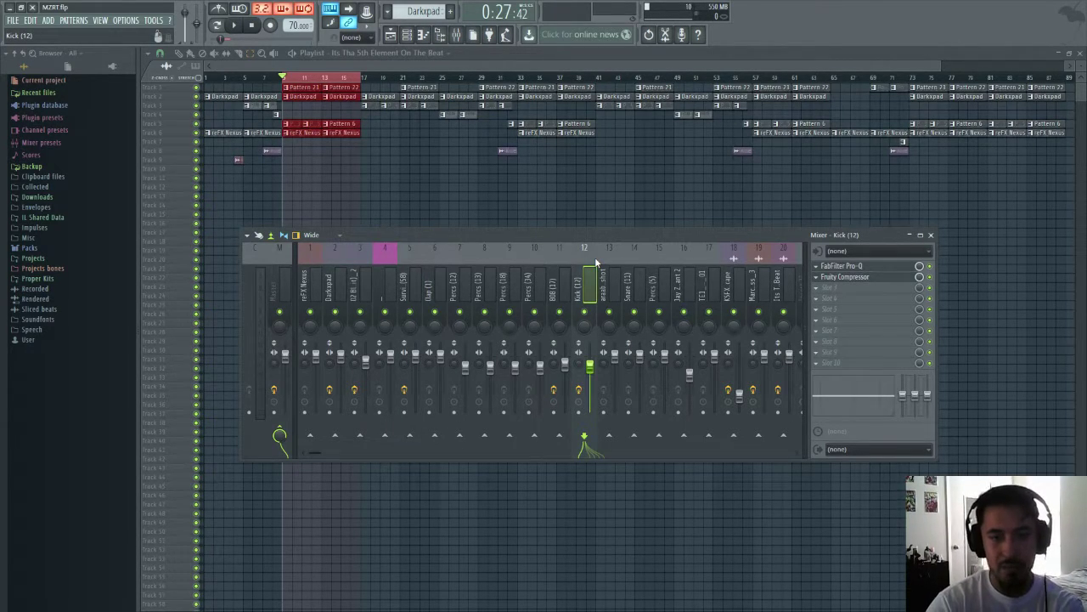
scroll(594, 257, up, 7)
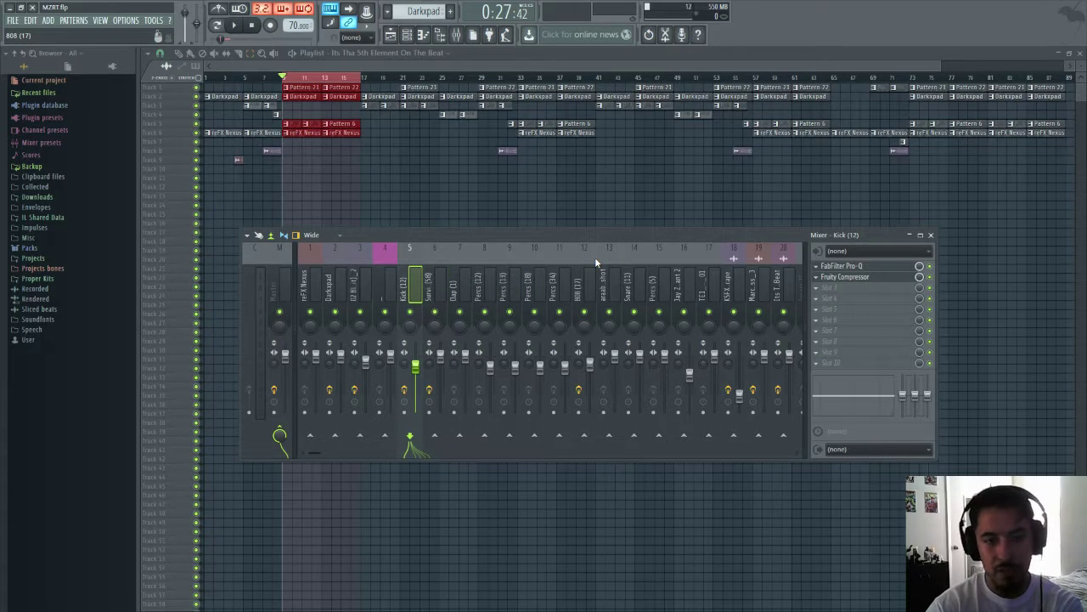
click(582, 262)
scroll(581, 263, up, 6)
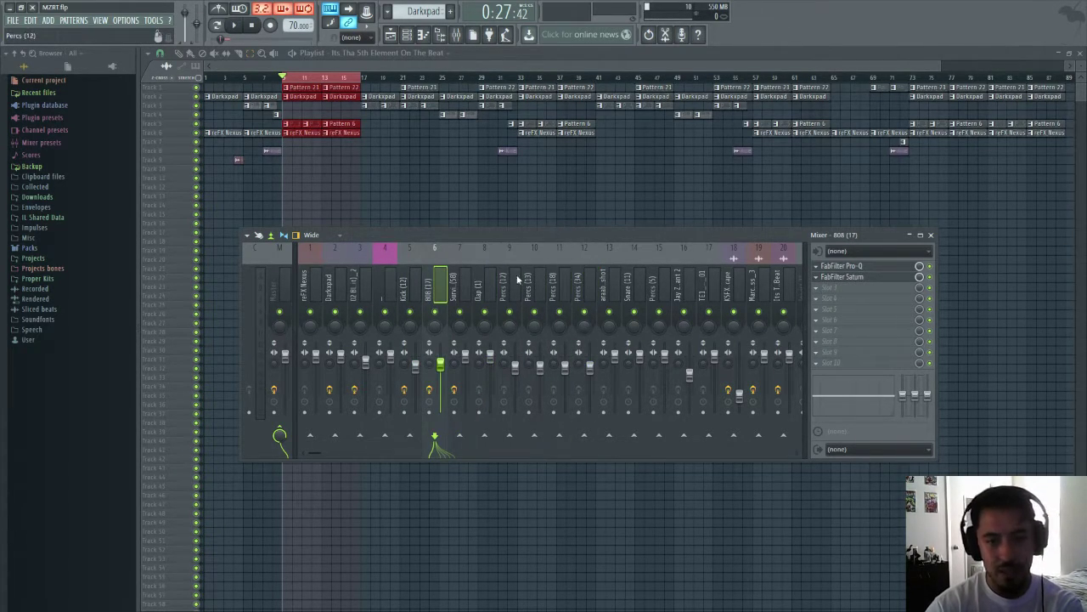
- Reset the Survival - Kick (58) mixer track with the Default mixer preset and close the open windows
click(456, 286)
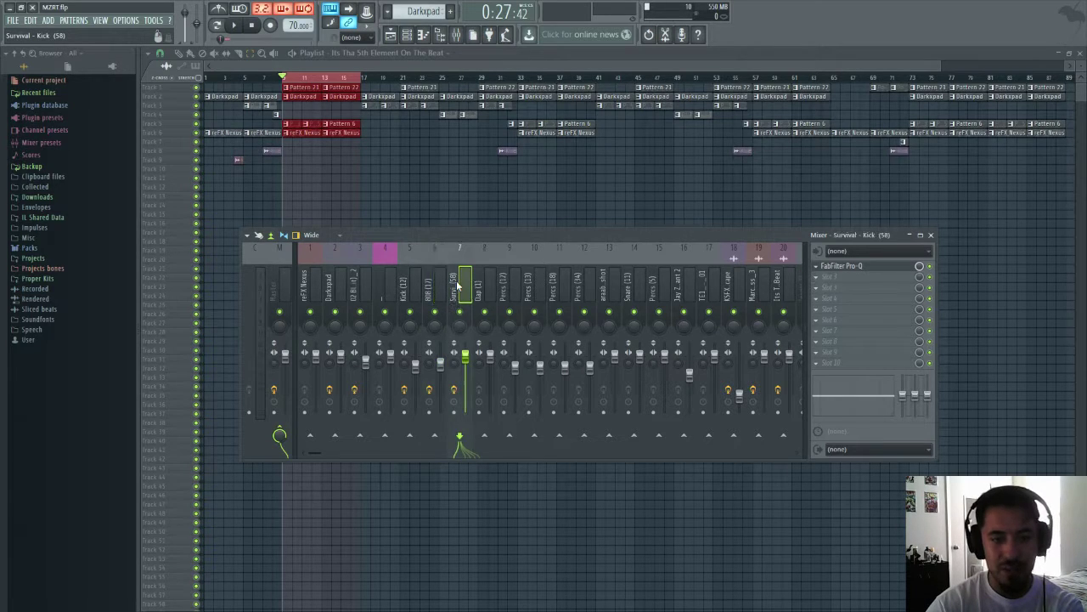
click(408, 34)
key(space)
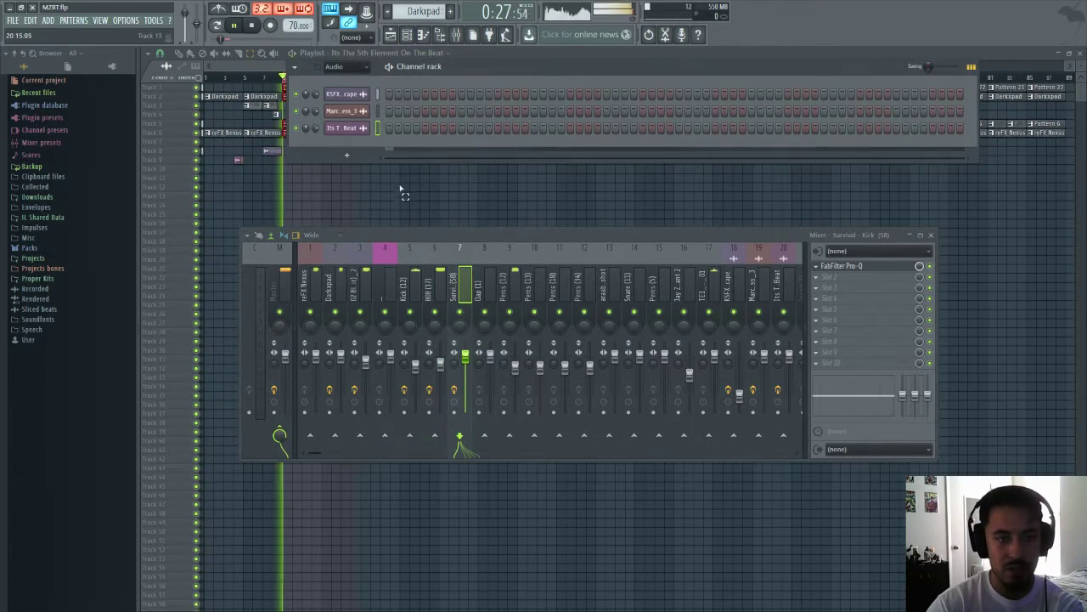
key(space)
right_click(463, 296)
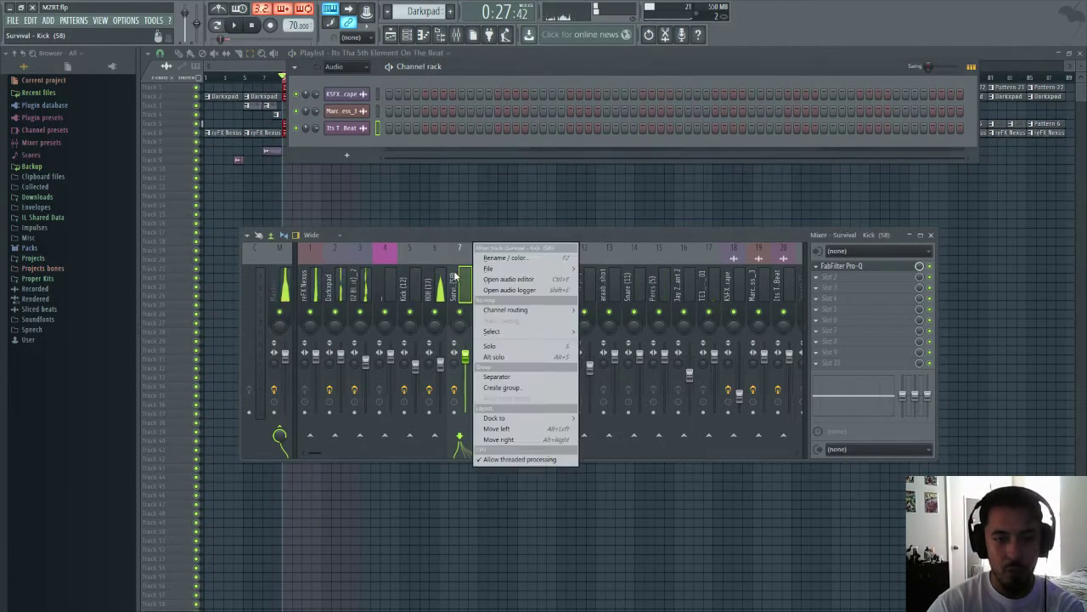
mouse_move(546, 270)
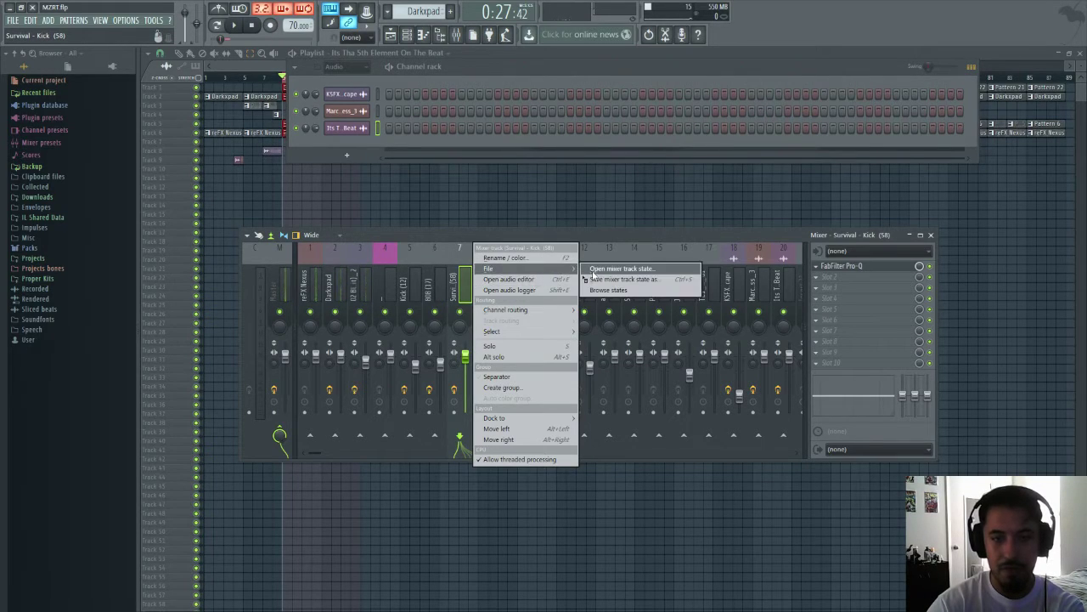
click(630, 290)
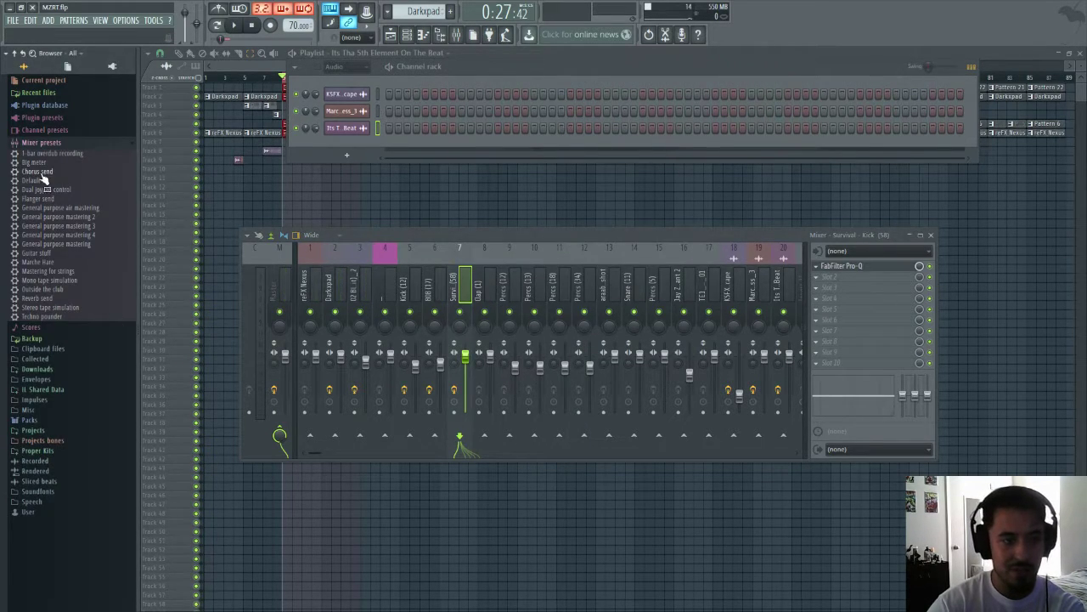
drag(37, 185, 477, 448)
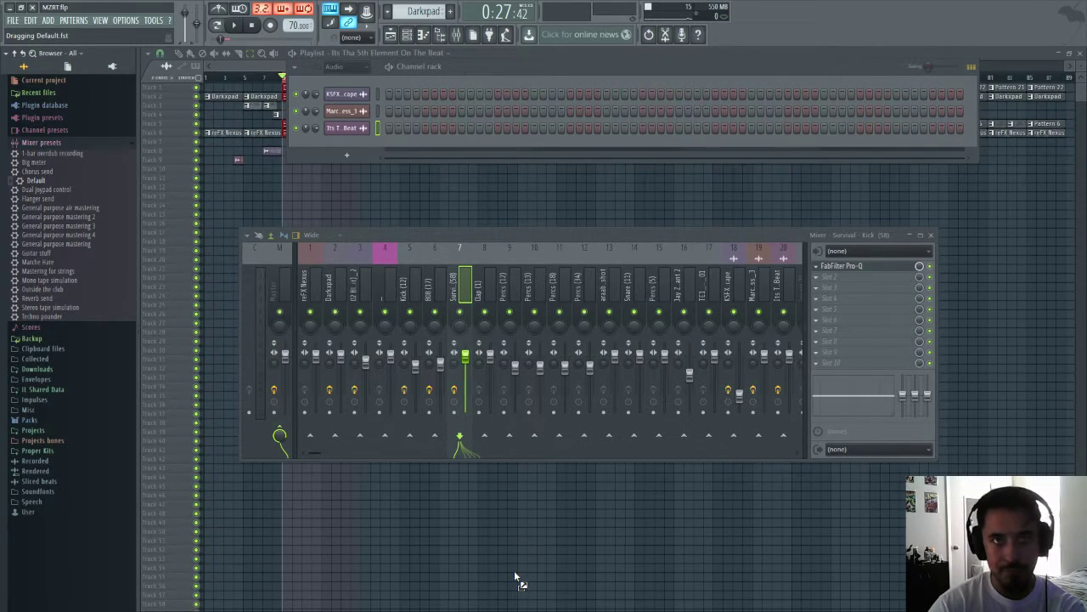
drag(518, 580, 515, 577)
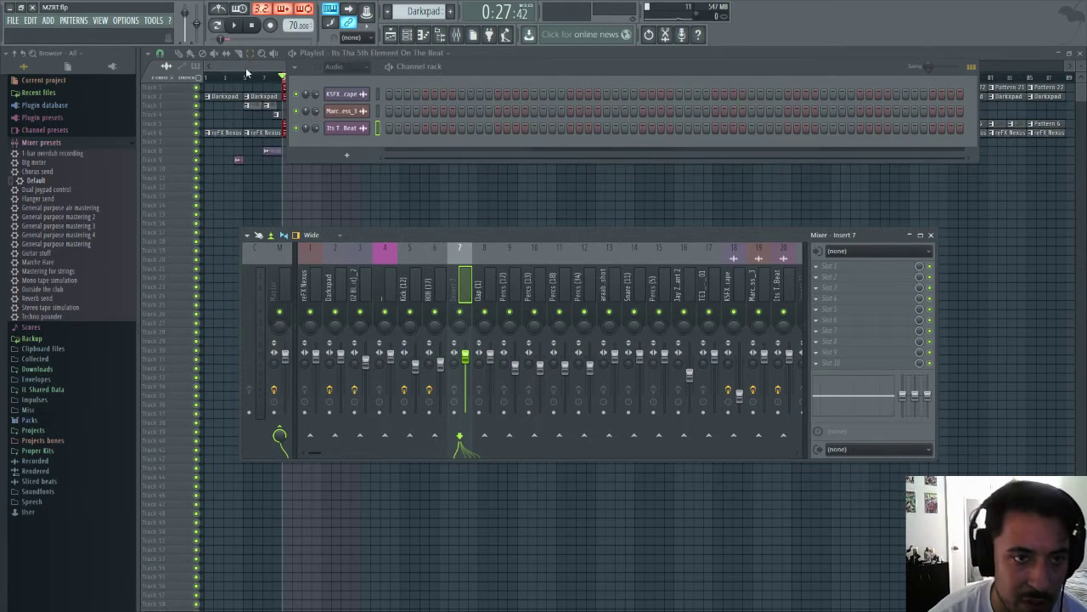
key(F12)
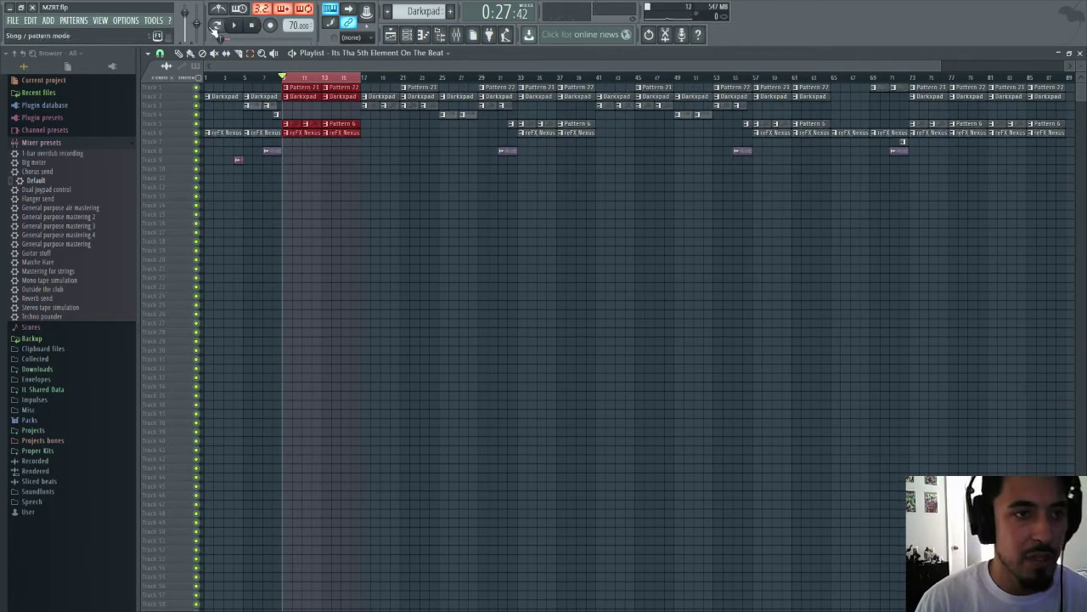
- Switch to Open Broadcaster Software, check the microphone noise gate settings, and return to FL Studio
key(alt+Tab)
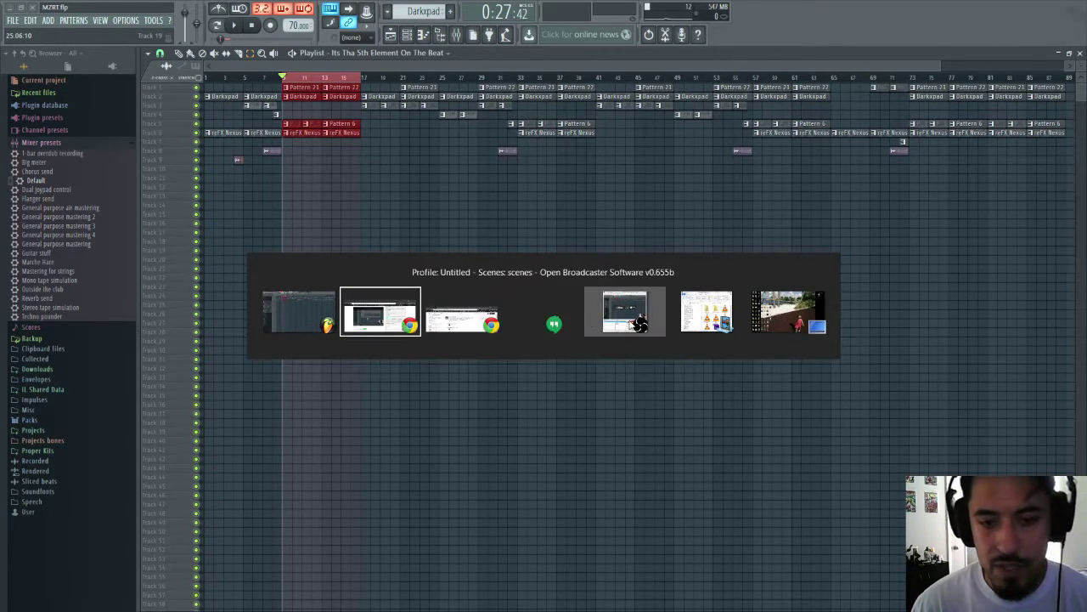
click(632, 325)
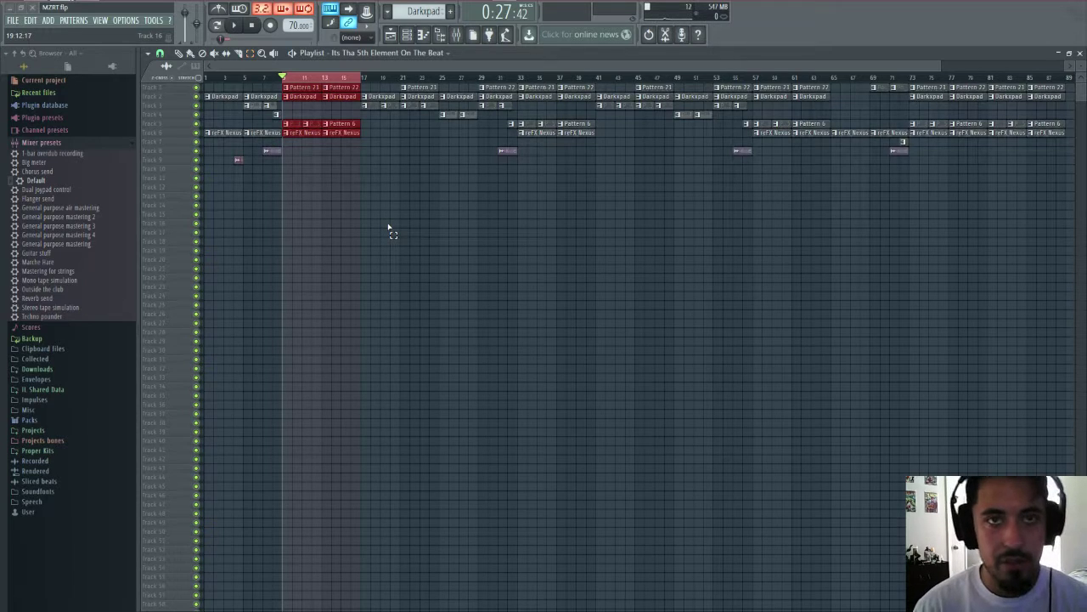
key(alt+Tab)
click(632, 323)
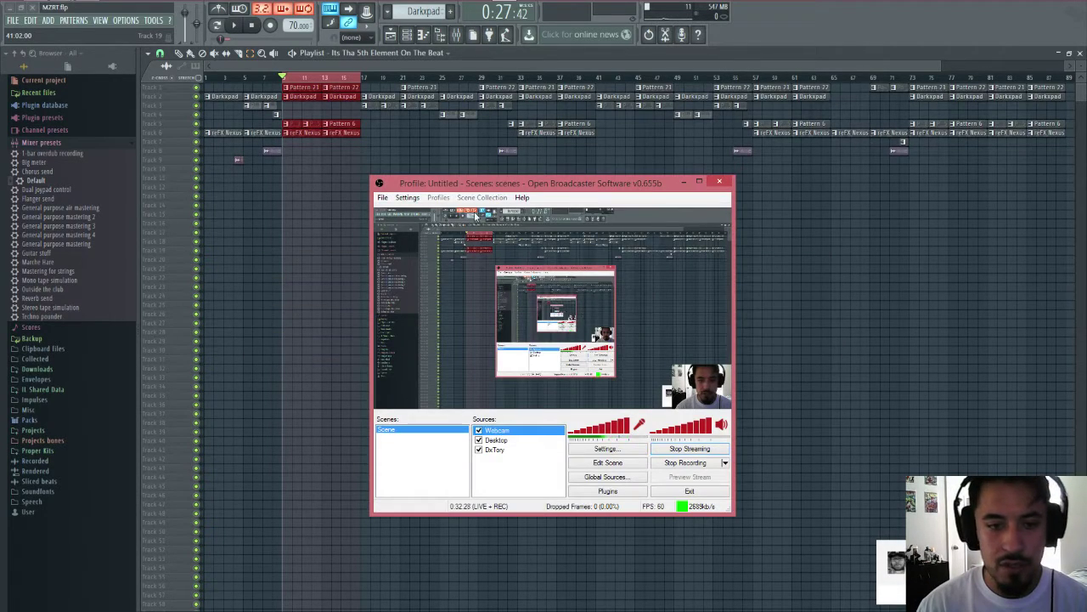
click(408, 197)
click(444, 217)
click(363, 207)
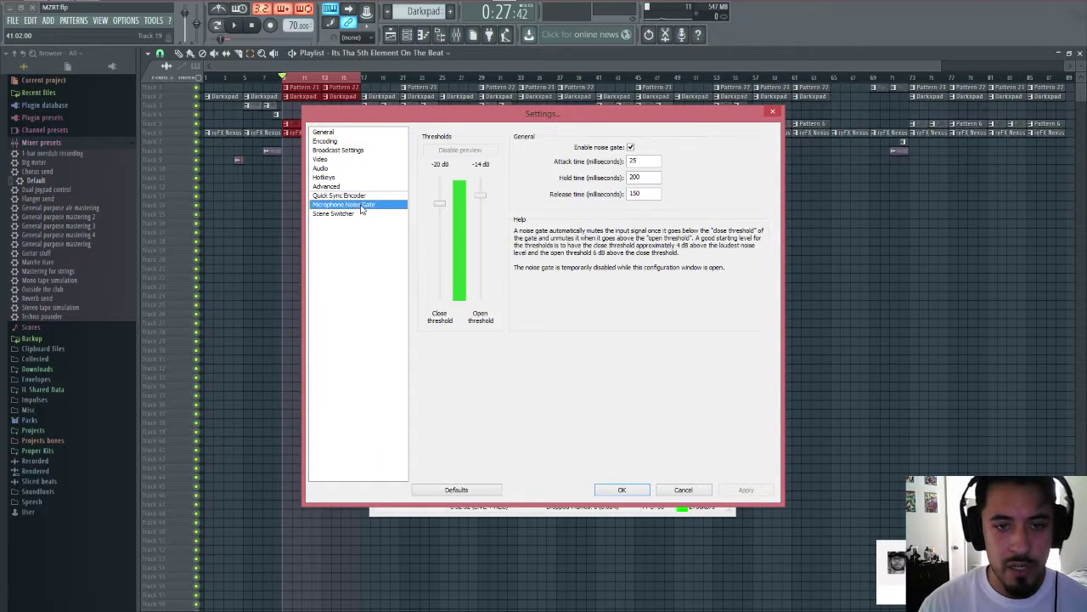
click(772, 112)
click(815, 247)
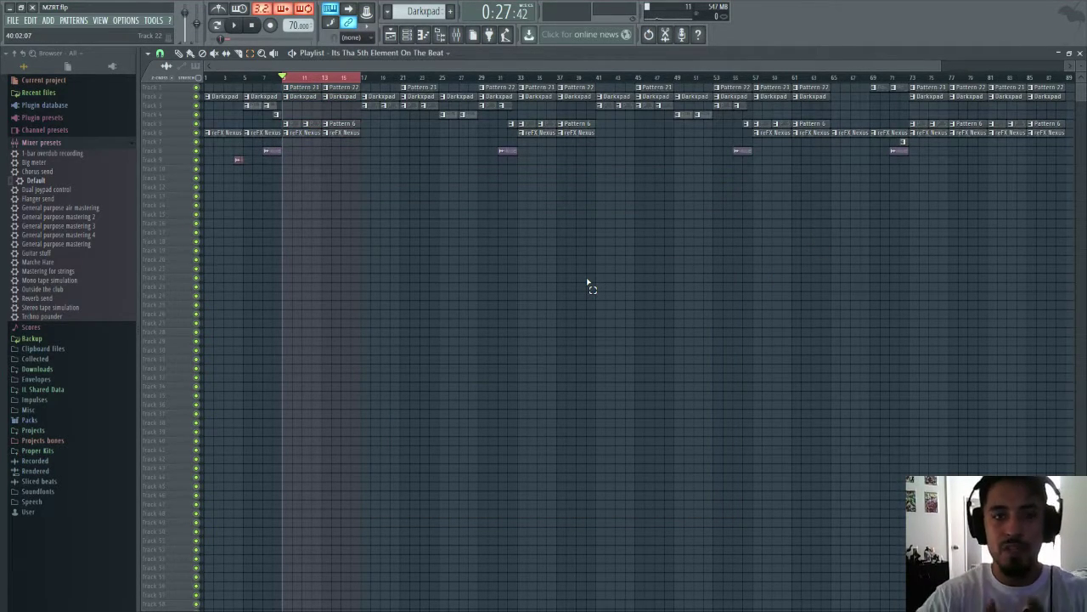
- Clear the playlist's bar 9 to 17 selection and play the song from the beginning
click(289, 78)
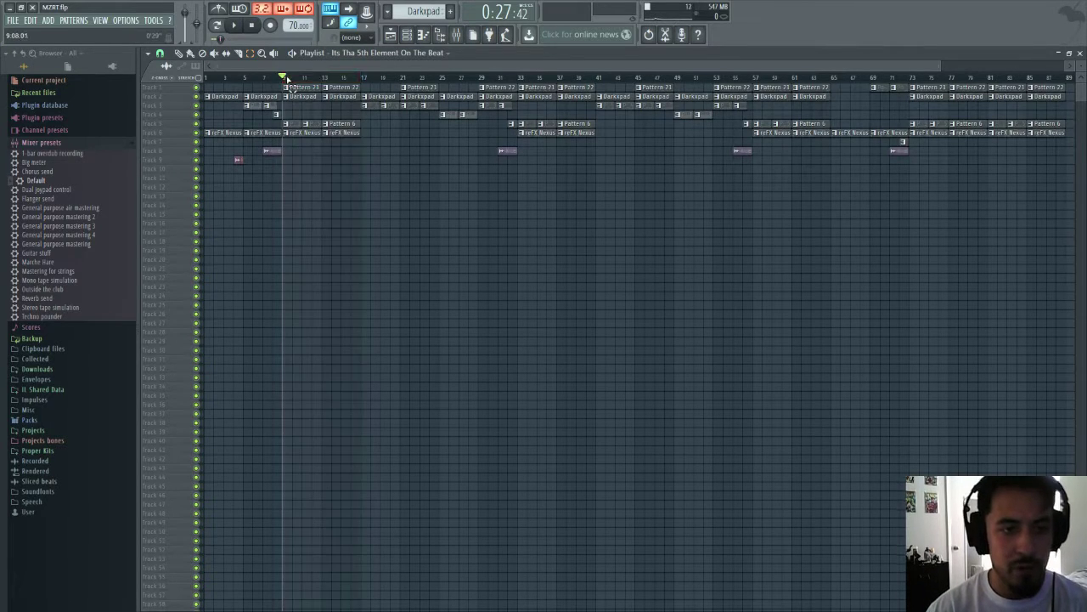
click(258, 32)
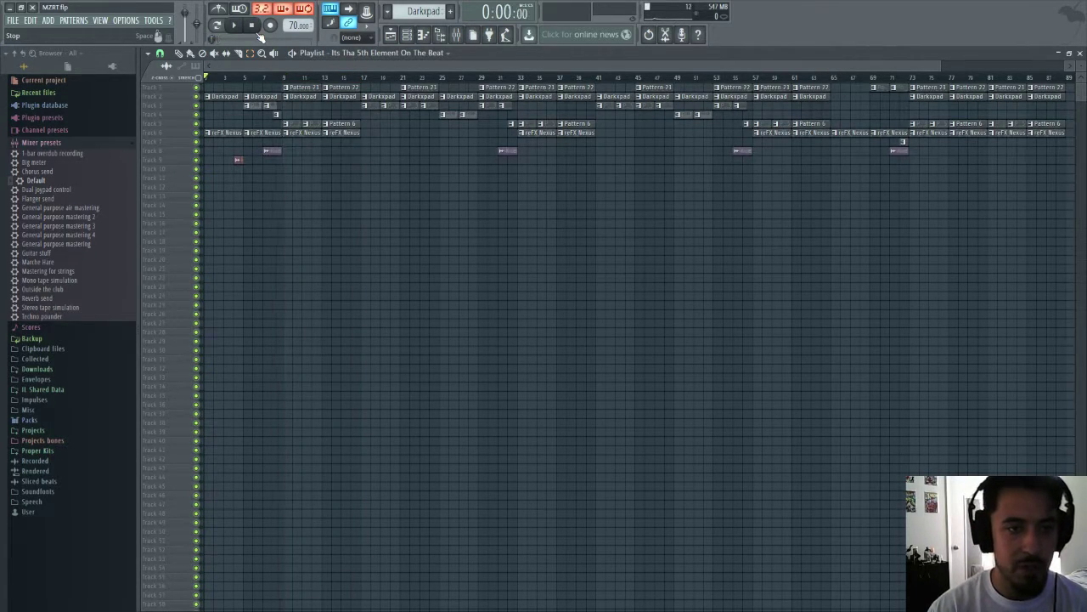
drag(945, 64, 920, 79)
key(space)
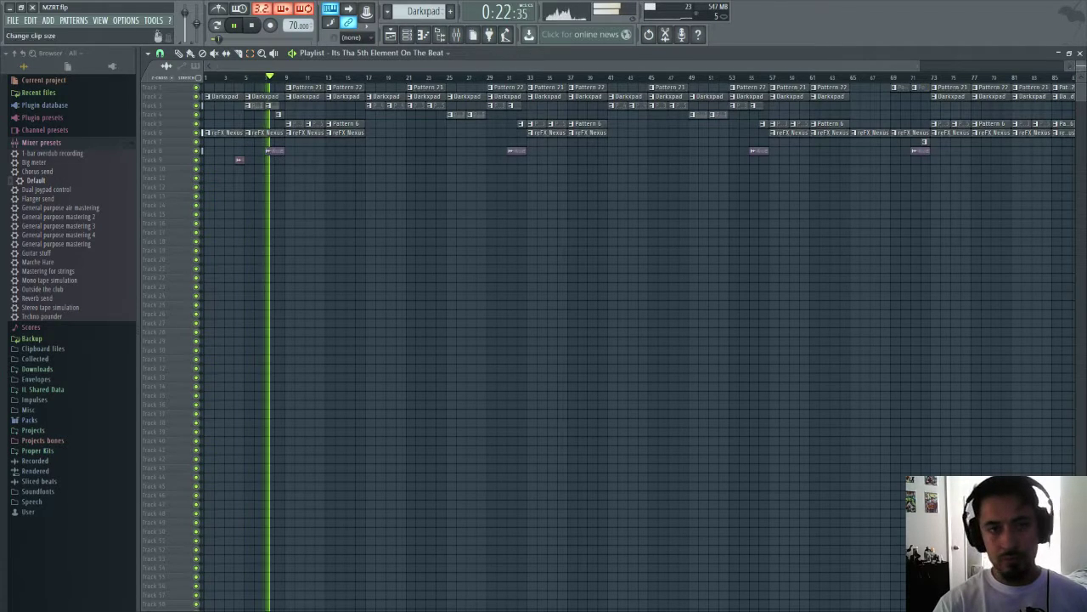
- Show all channels in the channel rack and open the 02 Black Mozart Slicex channel
drag(1080, 67, 1080, 111)
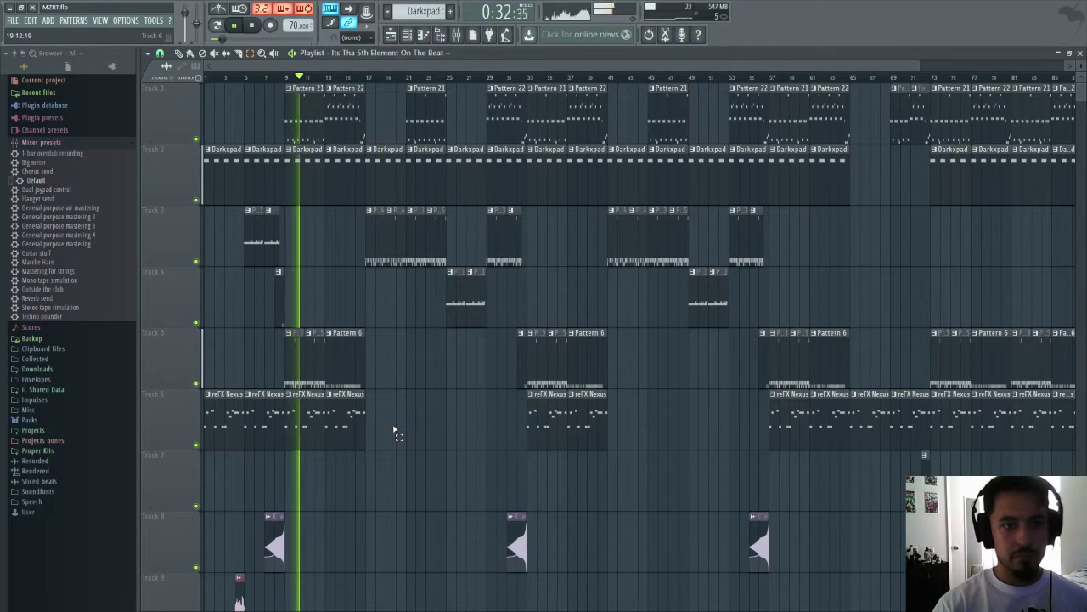
drag(269, 103, 522, 145)
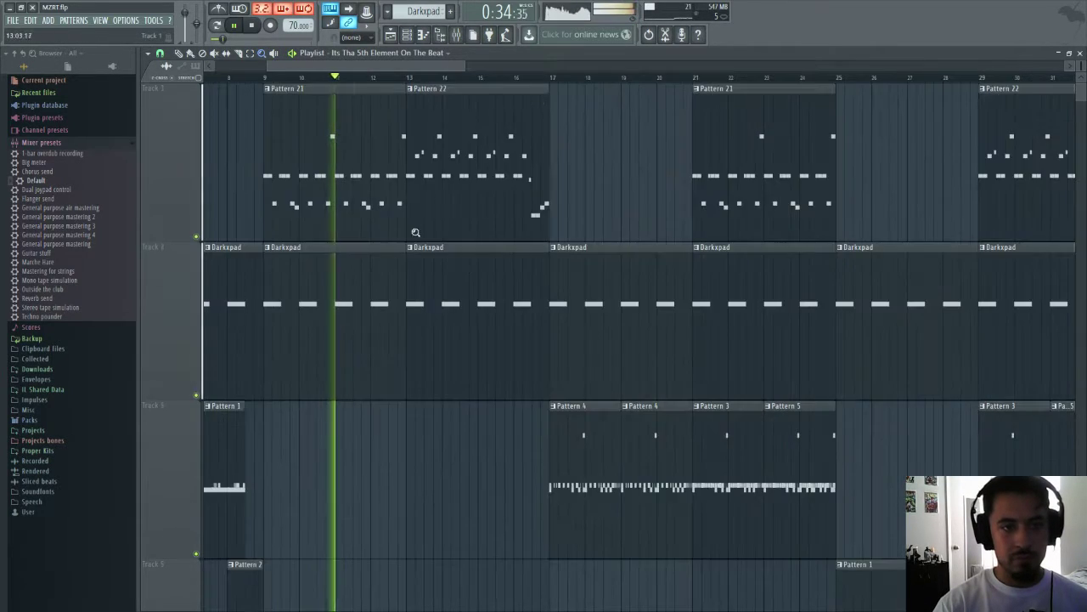
key(F6)
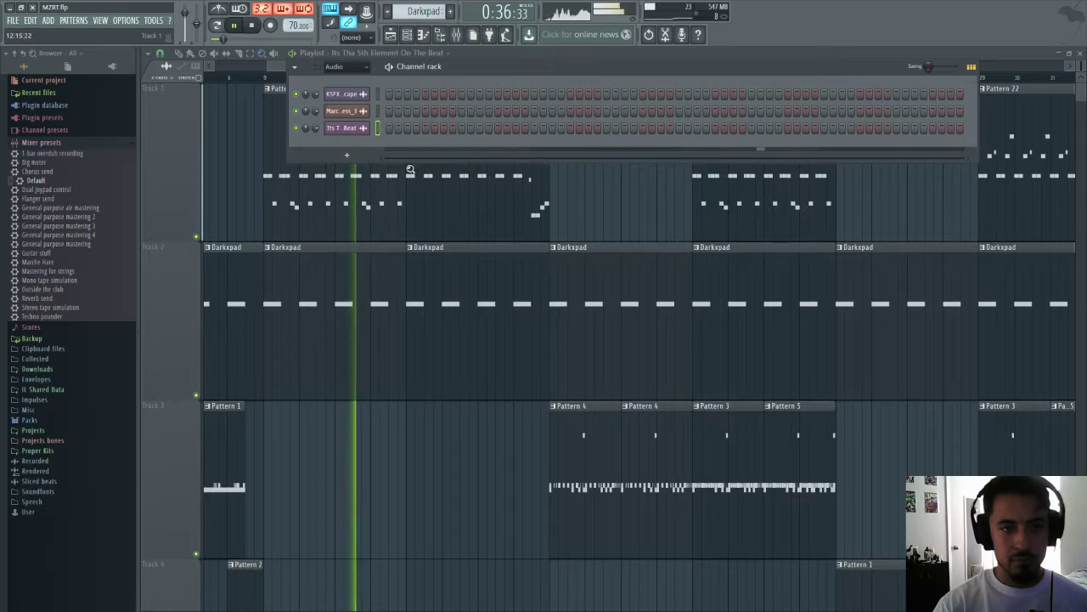
click(352, 67)
click(347, 80)
click(349, 95)
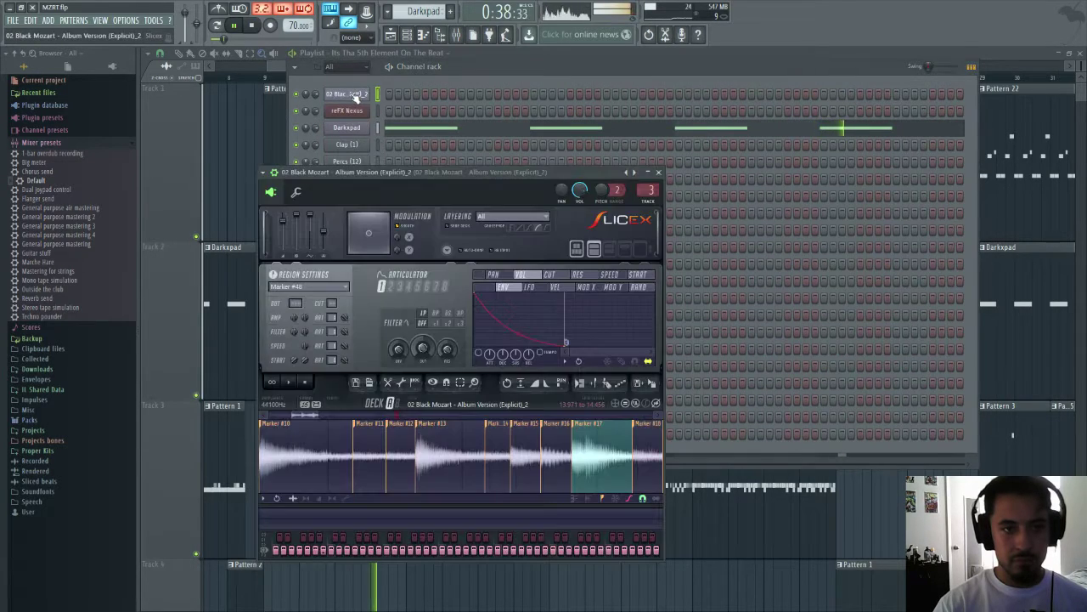
scroll(434, 463, down, 3)
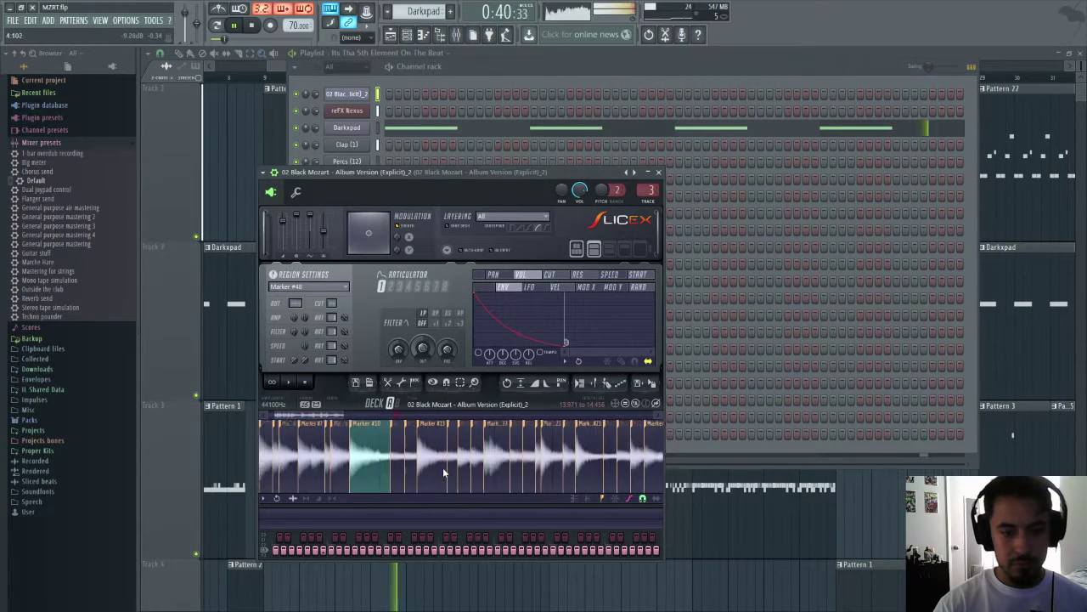
- Show more of the sliced Black Mozart waveform in Slicex, and return to the playlist
scroll(466, 489, down, 2)
scroll(476, 490, down, 2)
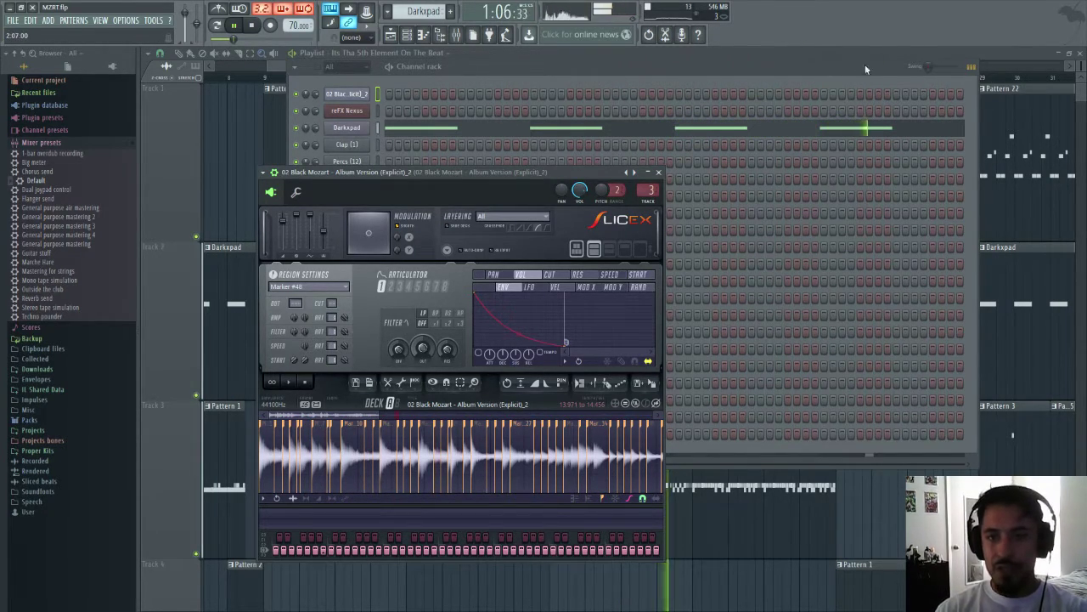
click(915, 53)
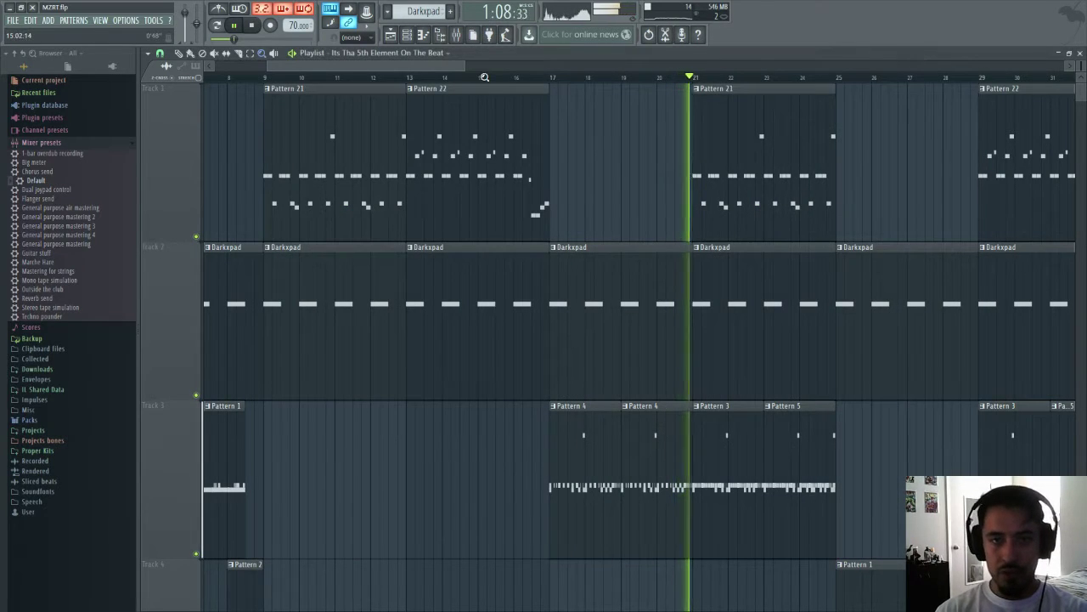
- Follow the playing song through the playlist to bar 33 with more tracks in view, and stop playback
drag(454, 66, 554, 63)
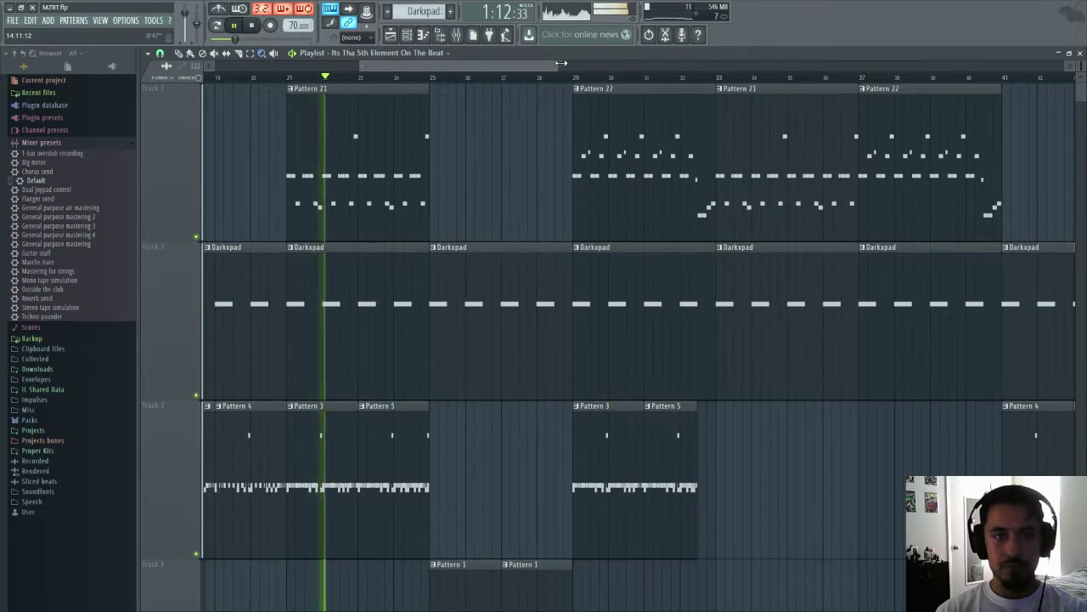
drag(556, 62, 608, 64)
drag(1083, 68, 1082, 127)
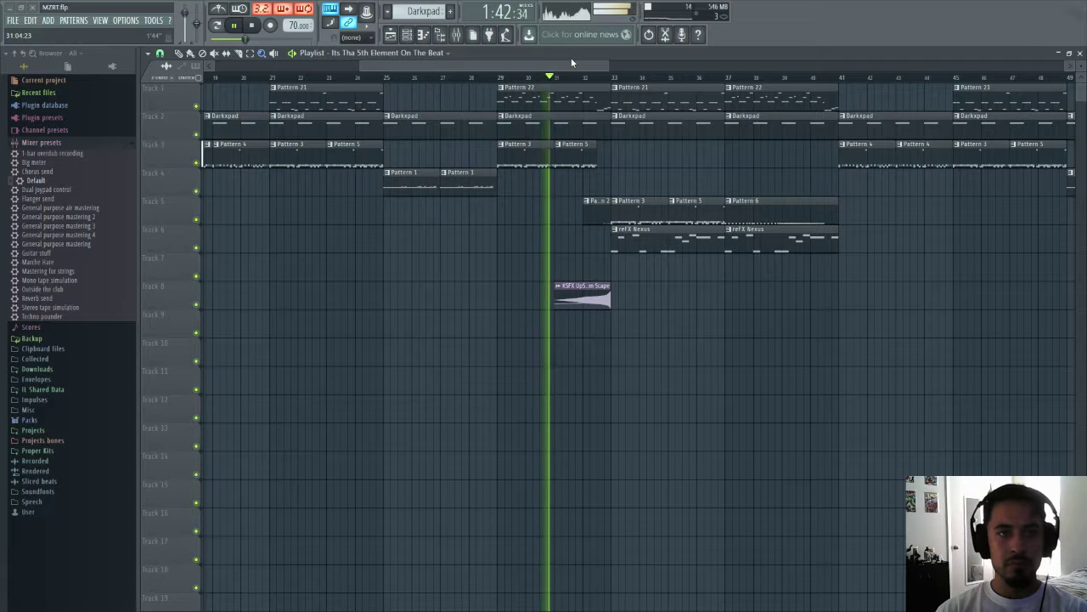
drag(548, 63, 650, 60)
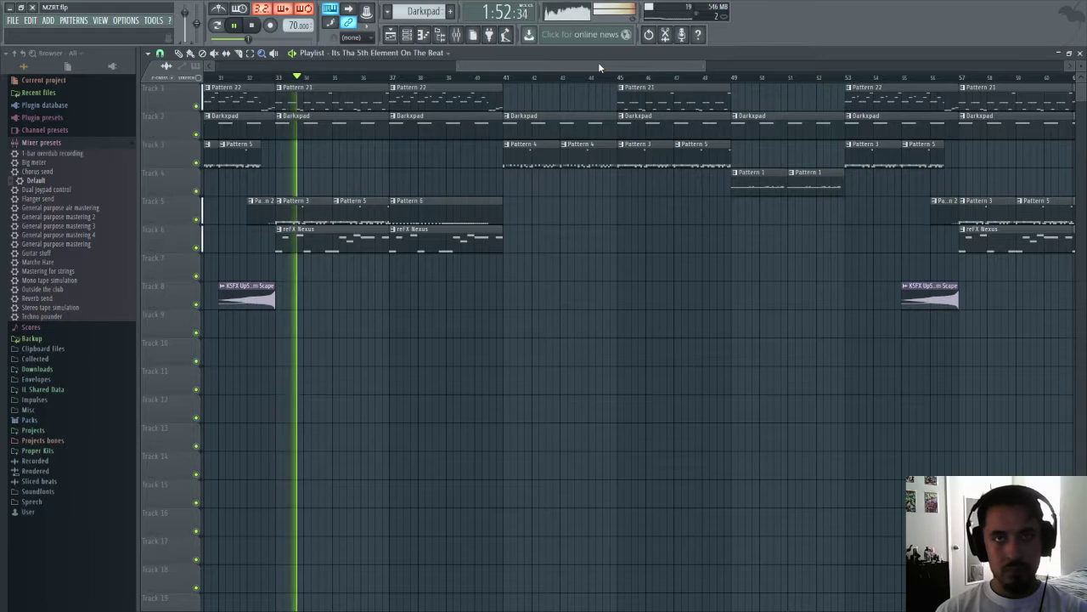
key(space)
- Audition the breakdown by playing from bar 64, bar 69 and the end of bar 72, and stop playback
drag(598, 62, 122, 116)
drag(340, 66, 799, 82)
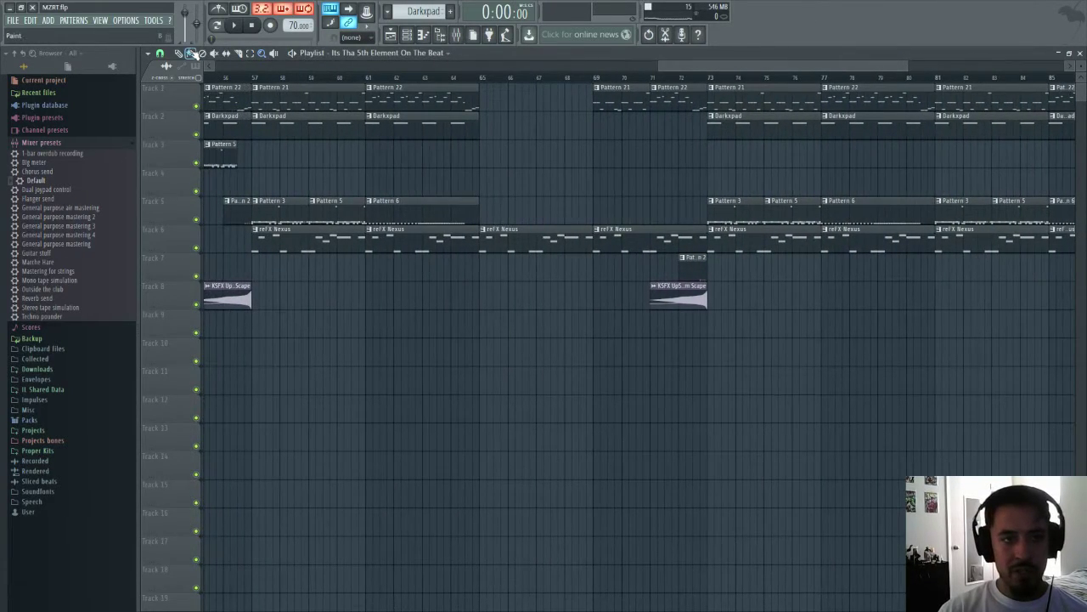
click(480, 78)
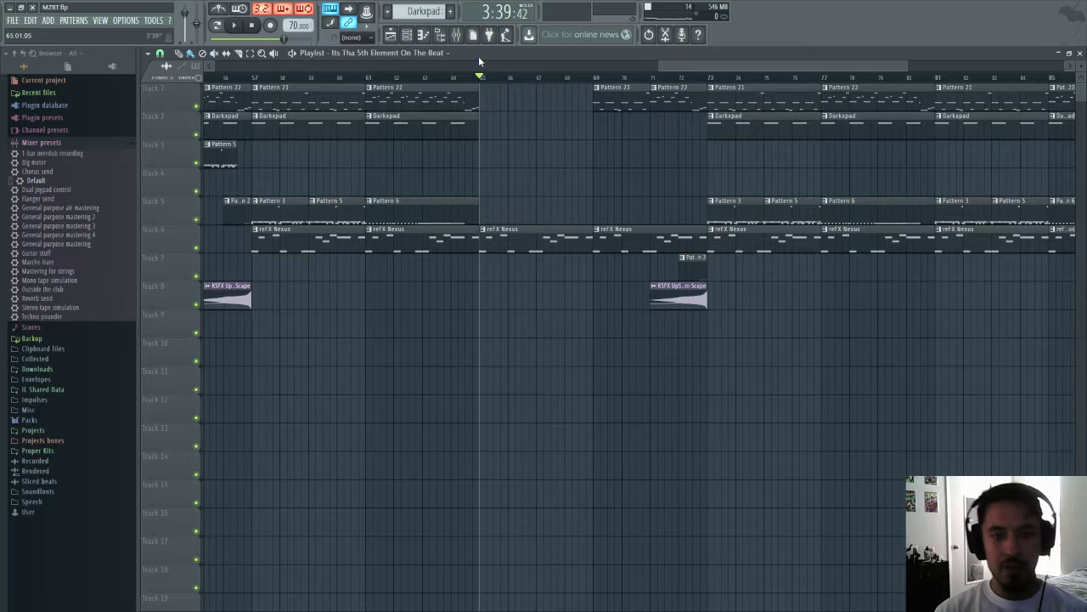
click(458, 77)
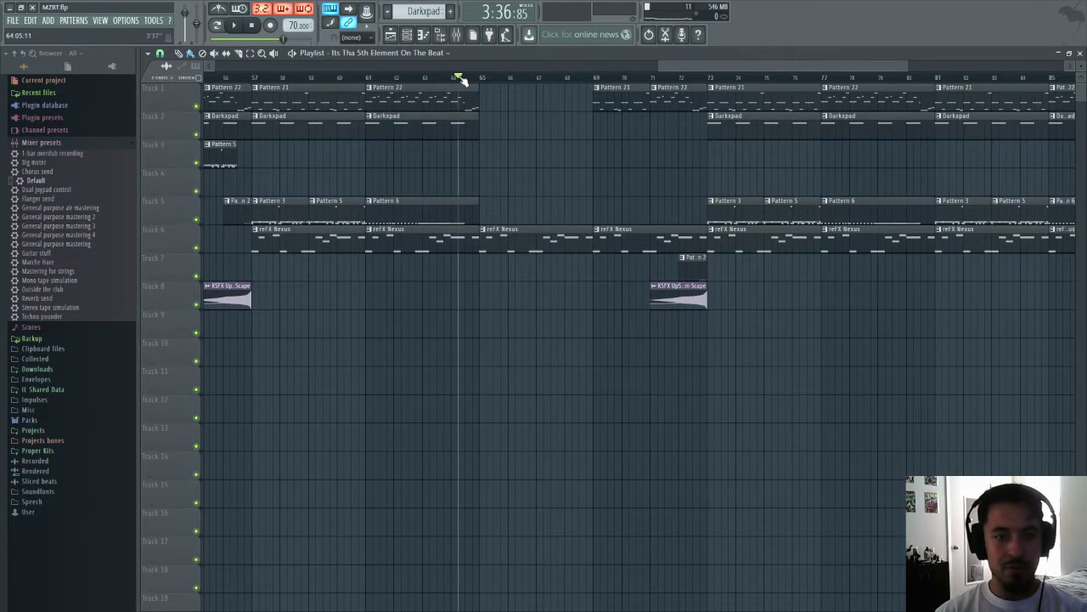
key(space)
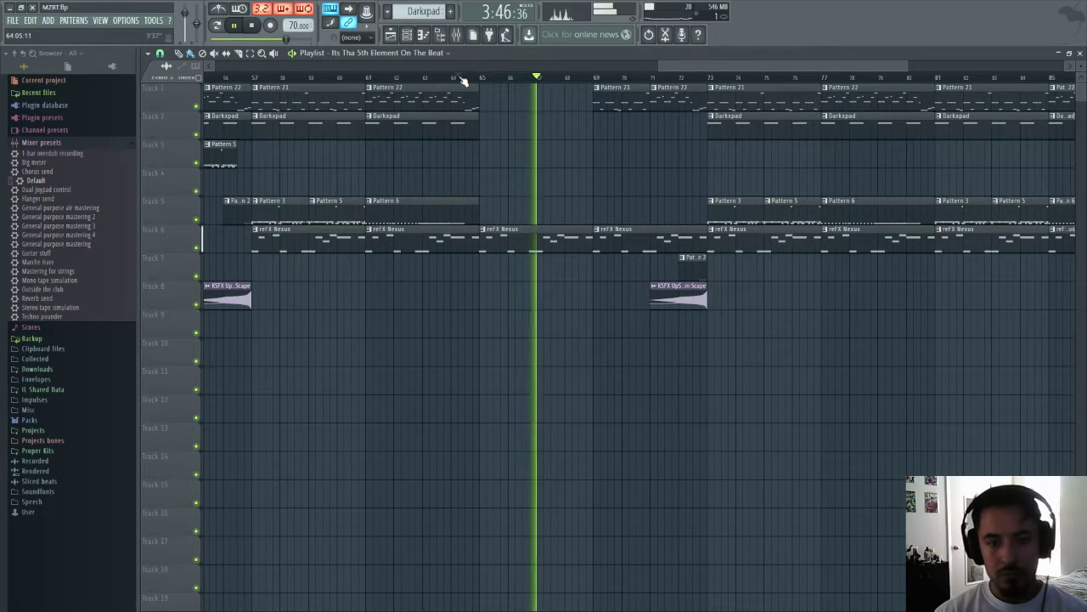
click(595, 79)
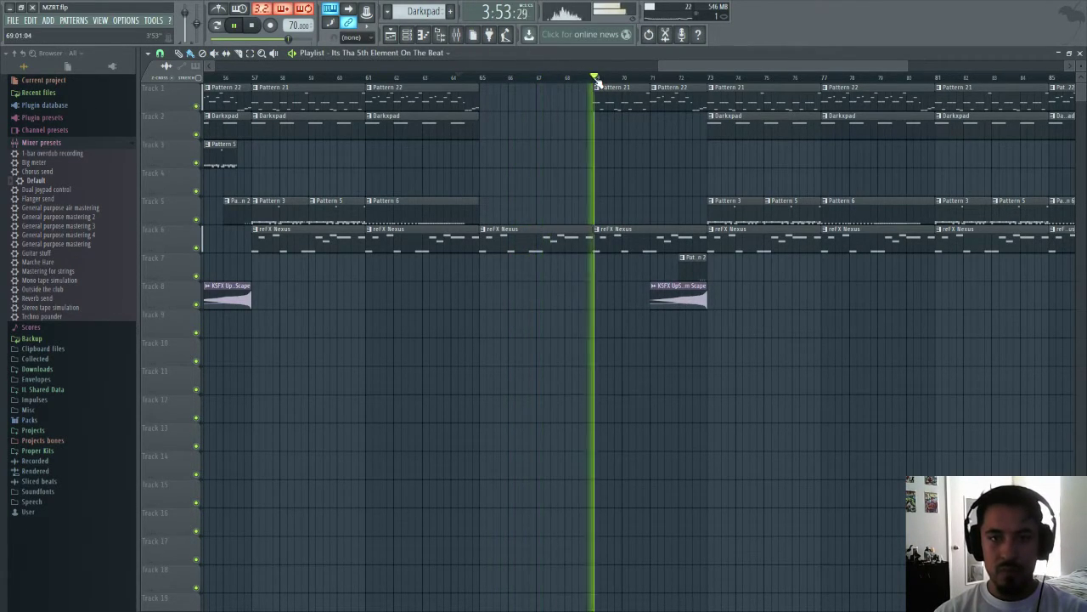
click(695, 77)
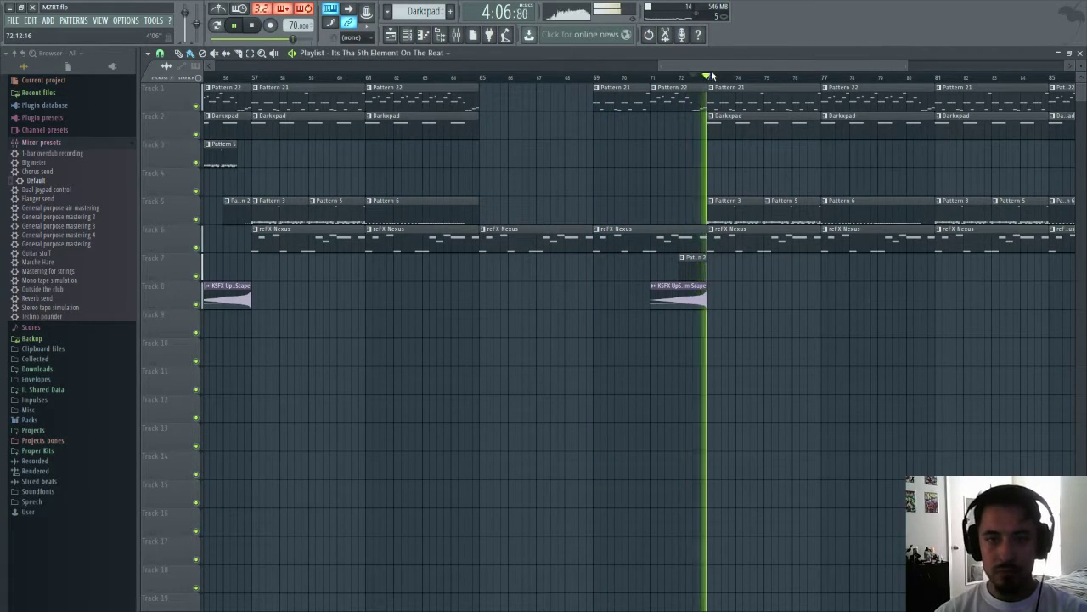
key(space)
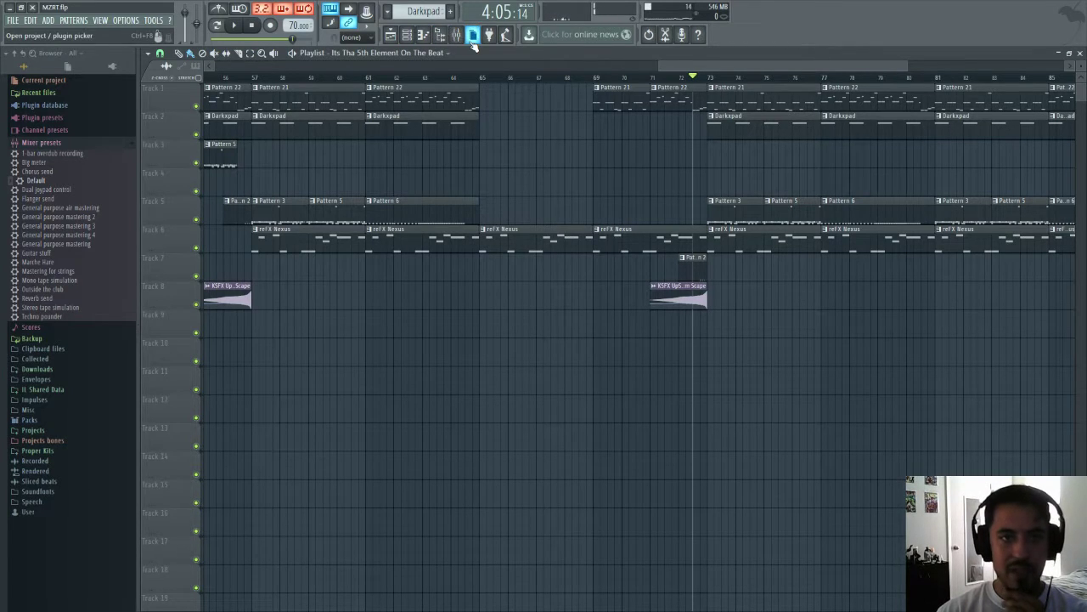
- Open the mixer and check the effects on the reFX Nexus, Darkpad and 02 Black Mozart tracks
click(457, 34)
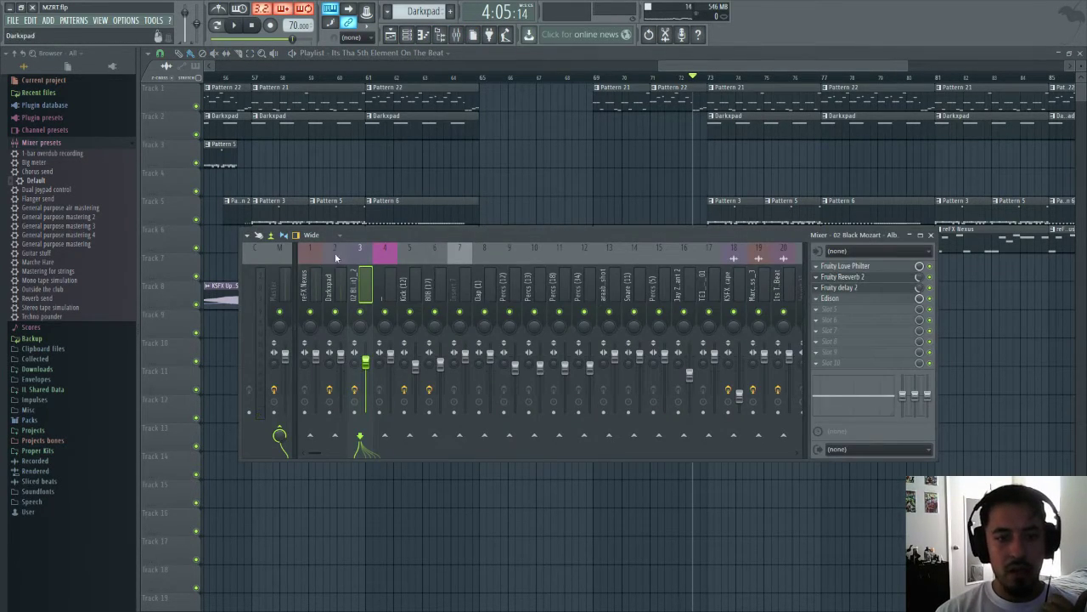
click(313, 285)
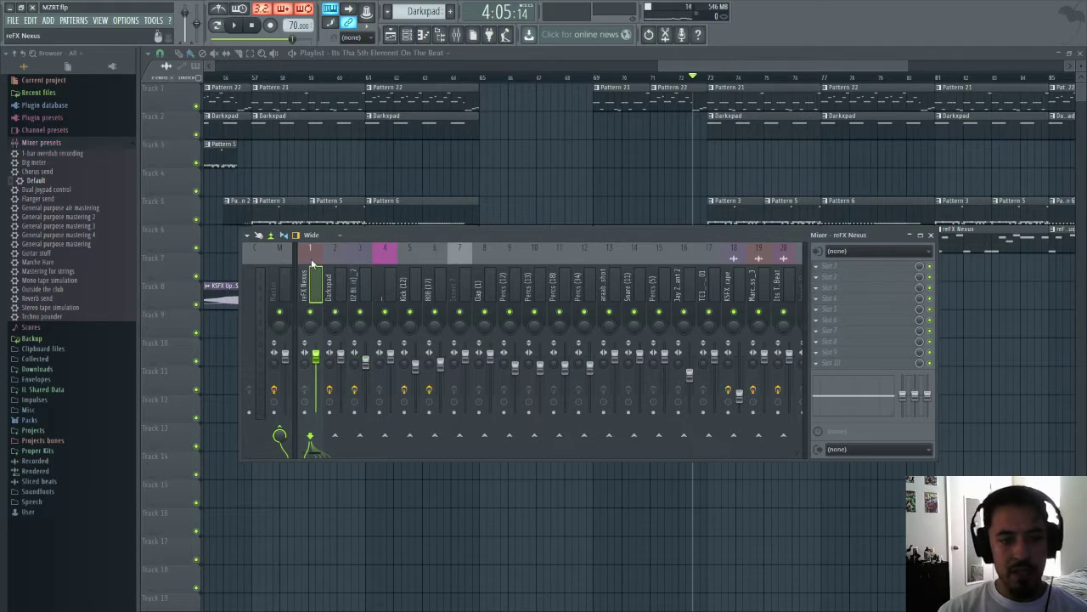
click(334, 251)
click(359, 249)
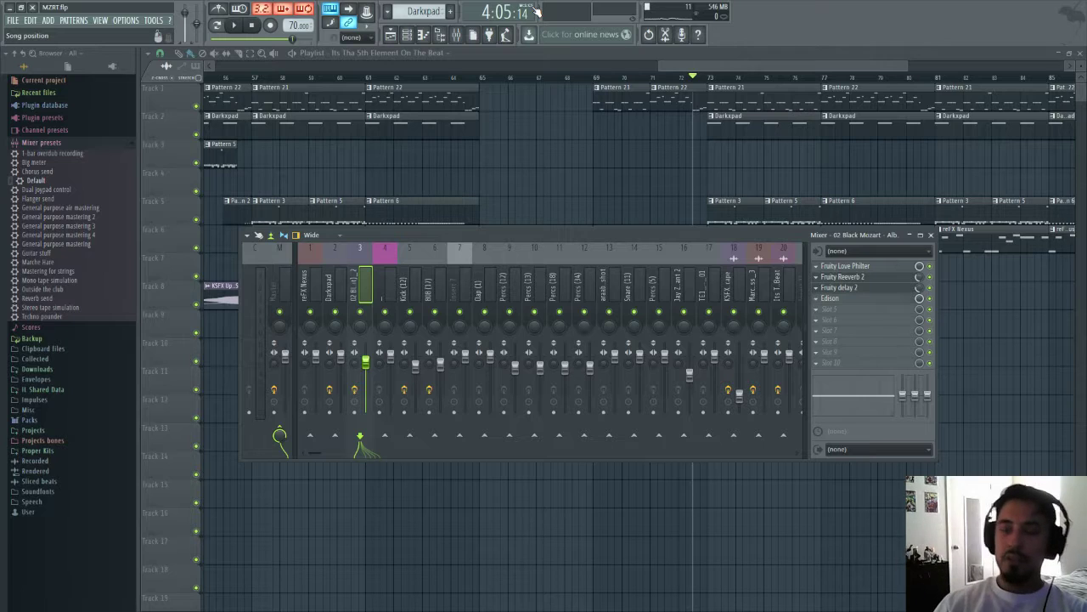
- Show the whole arrangement from bar 1 to its end in the playlist
click(662, 68)
drag(660, 67, 47, 141)
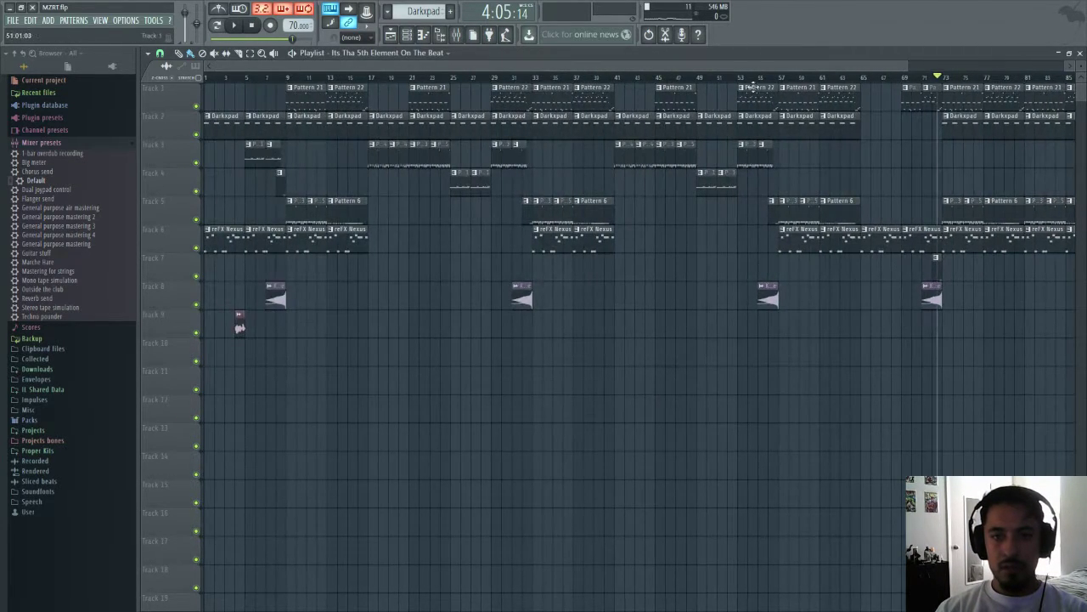
drag(912, 67, 1082, 96)
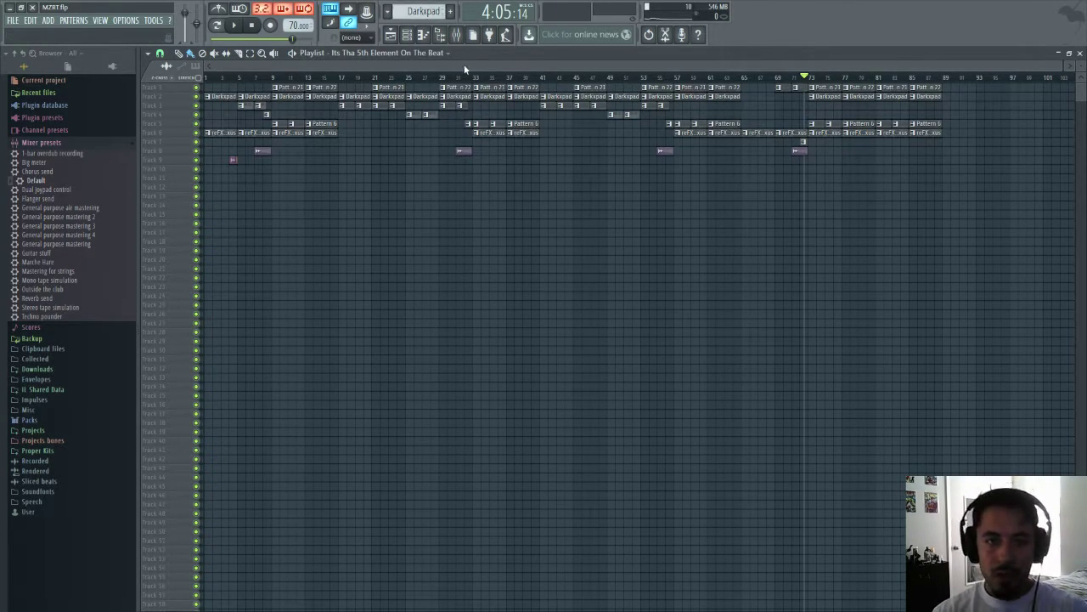
- Check the effects on the Kick (12), 808 (17) and Clap (1) mixer tracks
click(459, 37)
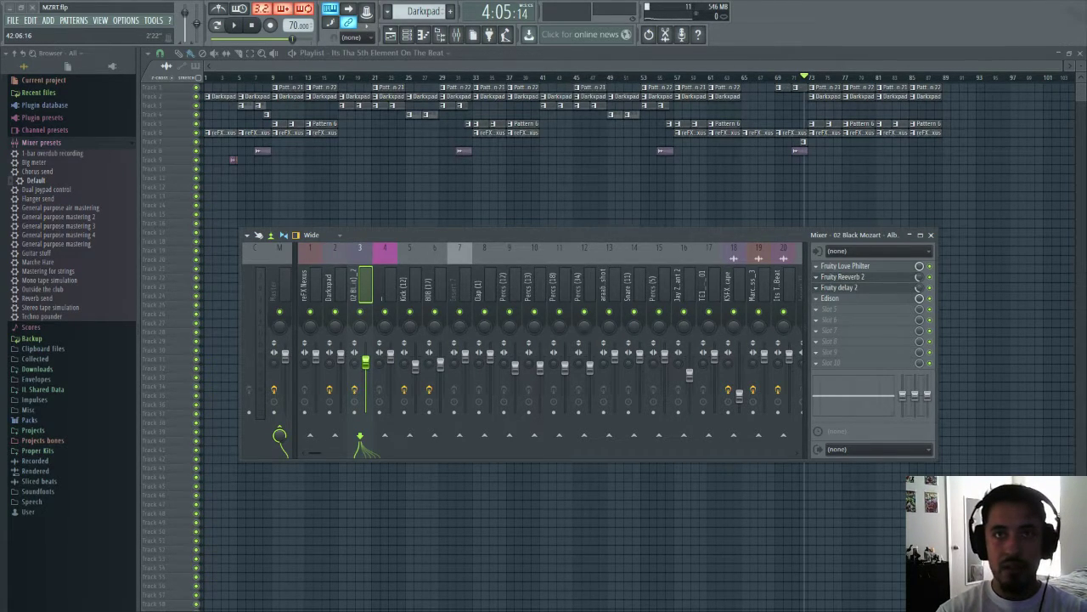
click(458, 260)
click(412, 259)
click(430, 256)
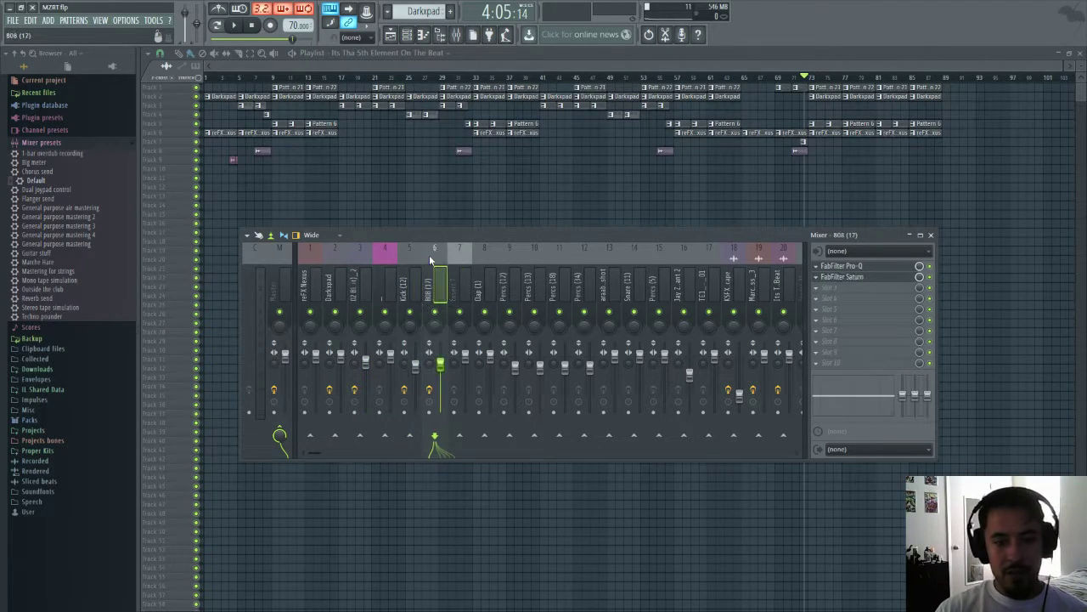
click(411, 260)
click(432, 257)
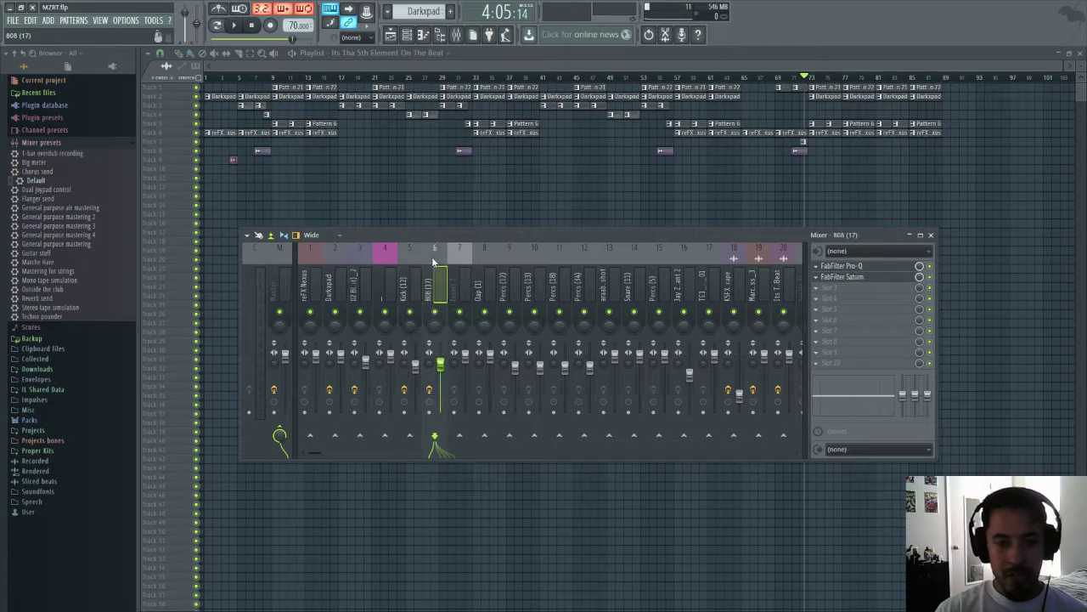
click(476, 259)
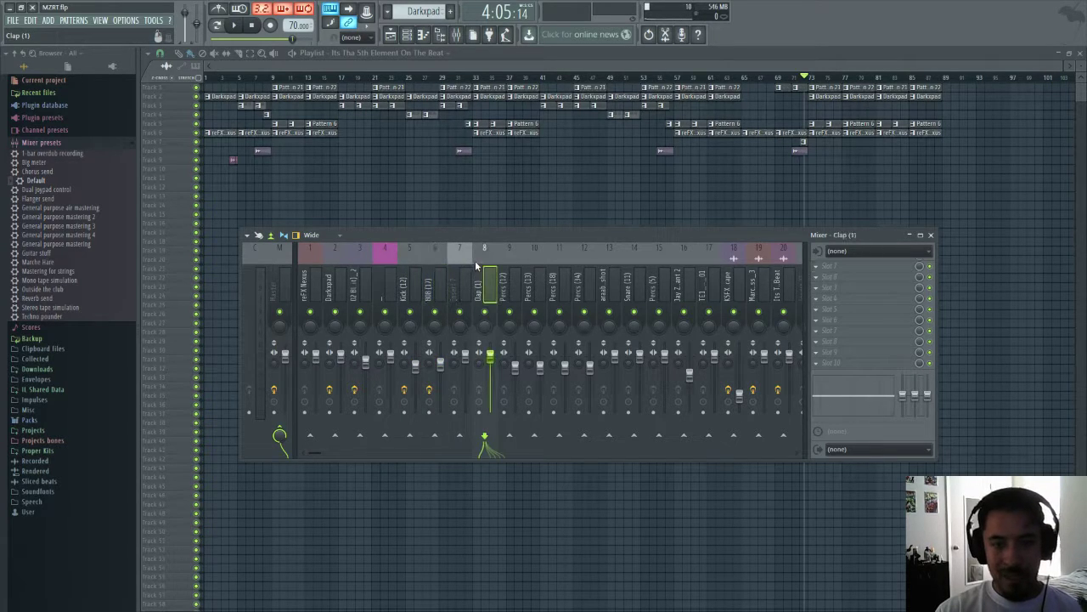
- Move the Snare (11) mixer track to slot 9, directly after Clap (1)
click(628, 264)
key(alt+Left)
key(alt+Left)
key(alt+Left)
key(alt+Left)
key(alt+Left)
key(alt+Left)
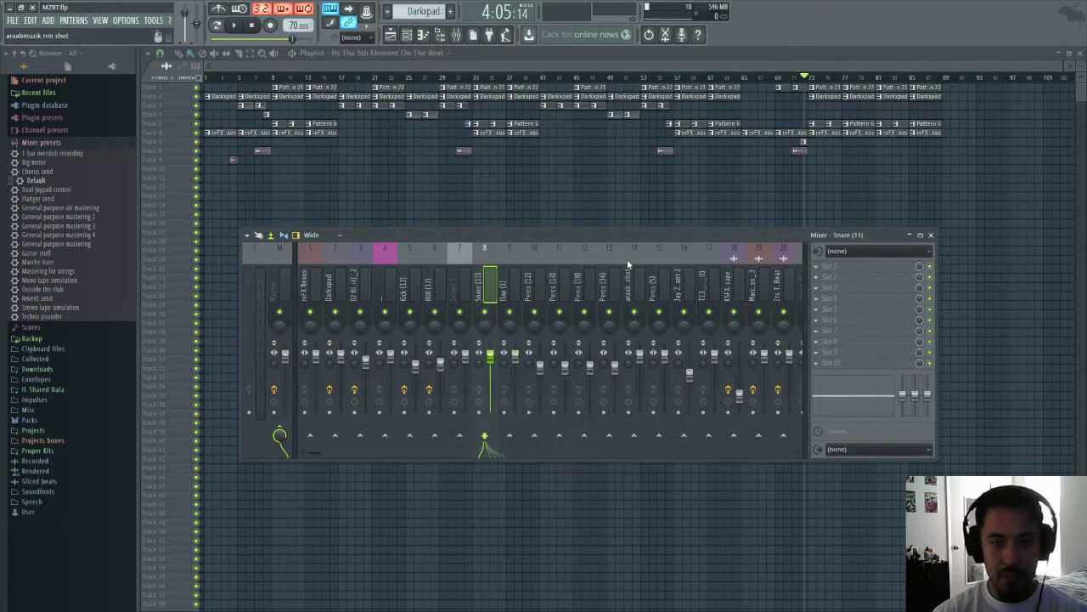
key(alt+Right)
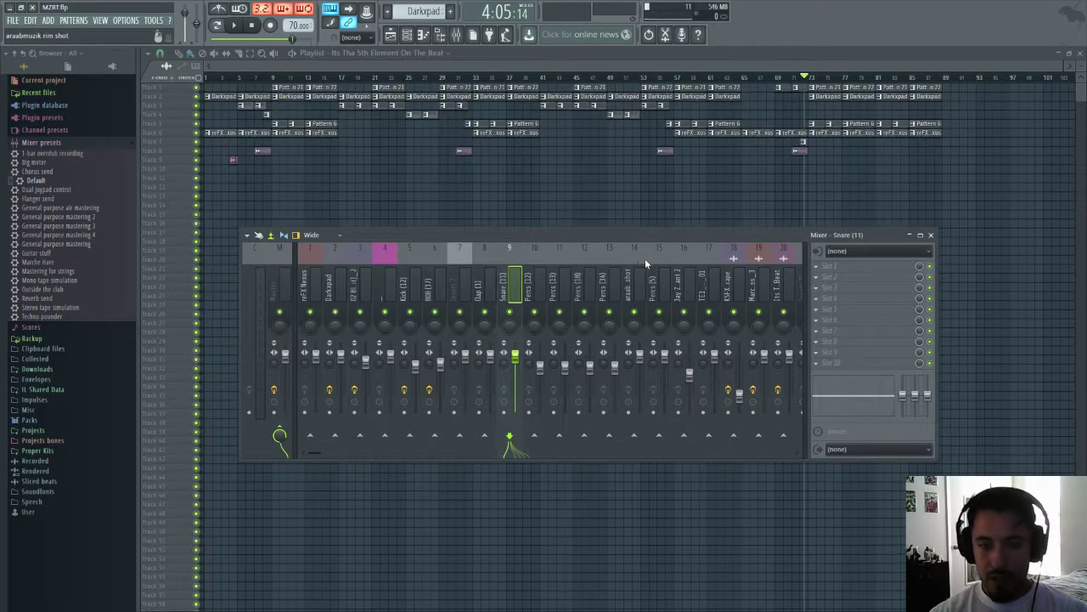
- Move the TE1_Hat_01 mixer track to slot 10, directly after Snare (11)
click(706, 260)
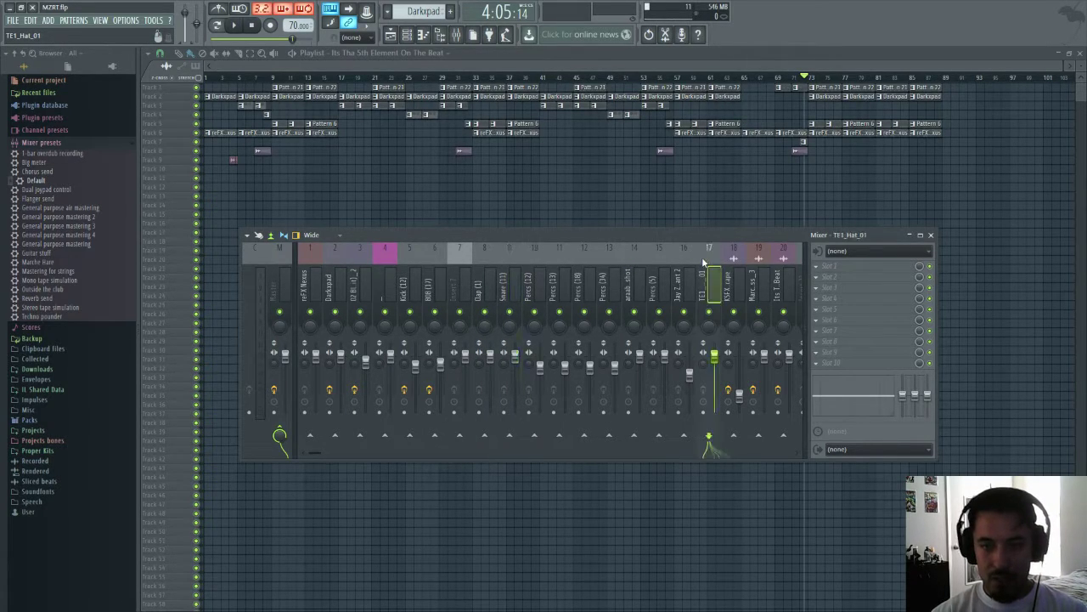
key(alt+Left)
key(alt+Left)
key(alt+Left)
key(alt+Left)
key(alt+Left)
key(alt+Left)
key(alt+Left)
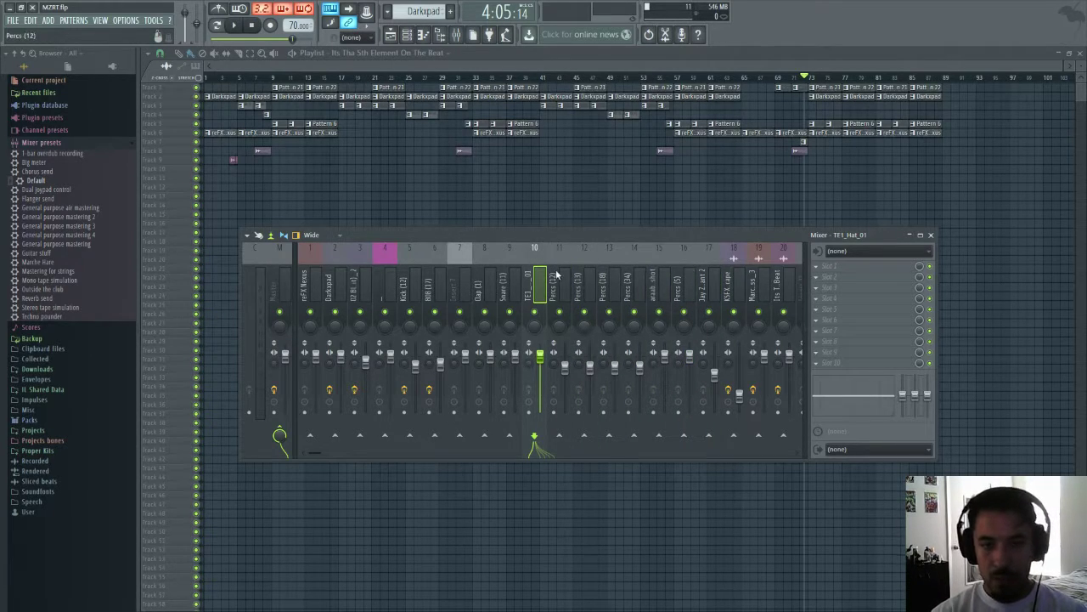
- Move the araabmuzik rim shot mixer track to slot 16, directly after Percs (5)
click(659, 269)
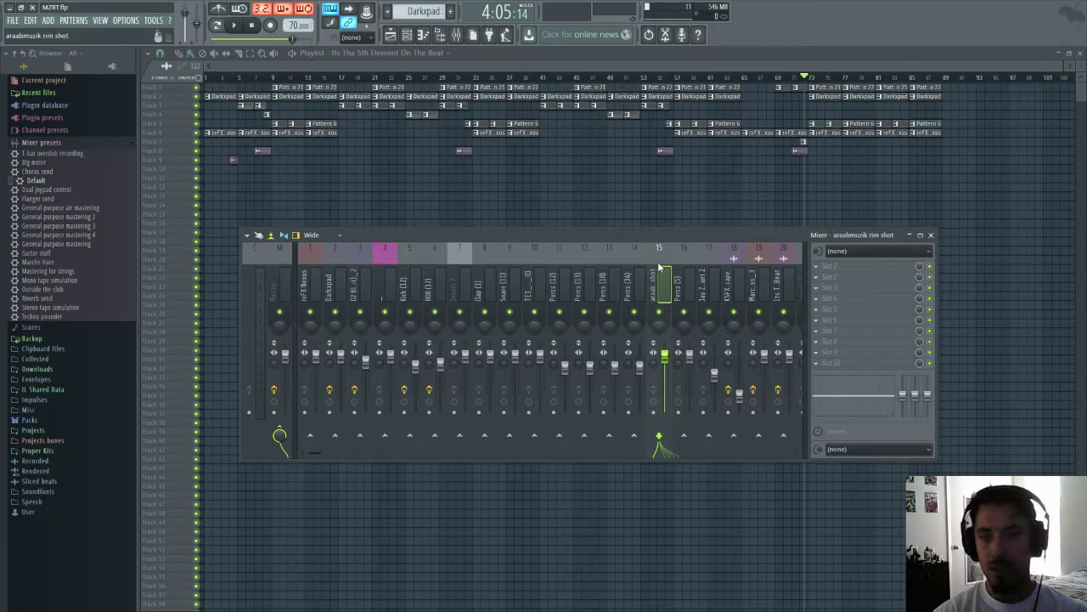
key(alt+Left)
key(alt+Left)
key(alt+Left)
key(alt+Right)
key(alt+Right)
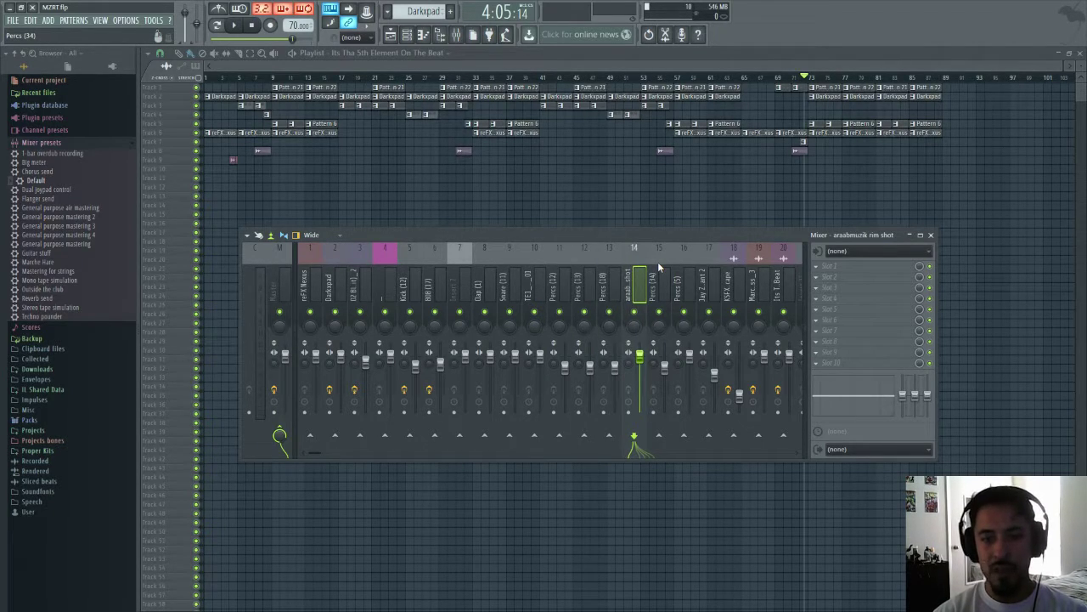
key(alt+Right)
key(alt+Right)
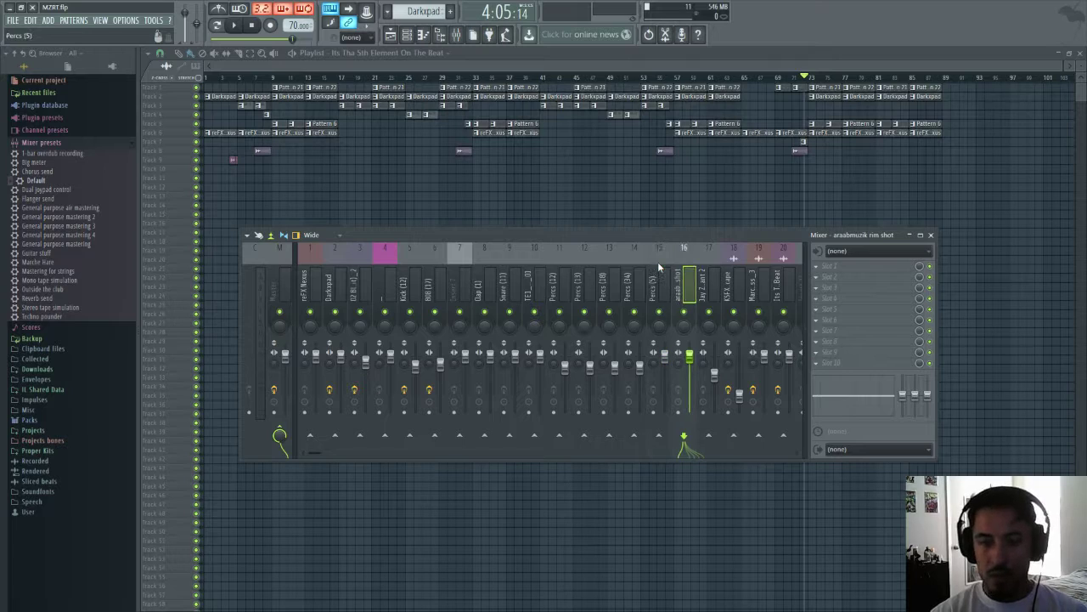
- Check the effects on the chant, KSFX riser, March Hare Madness_3 and vocal tag tracks, and widen the mixer window slightly
click(706, 260)
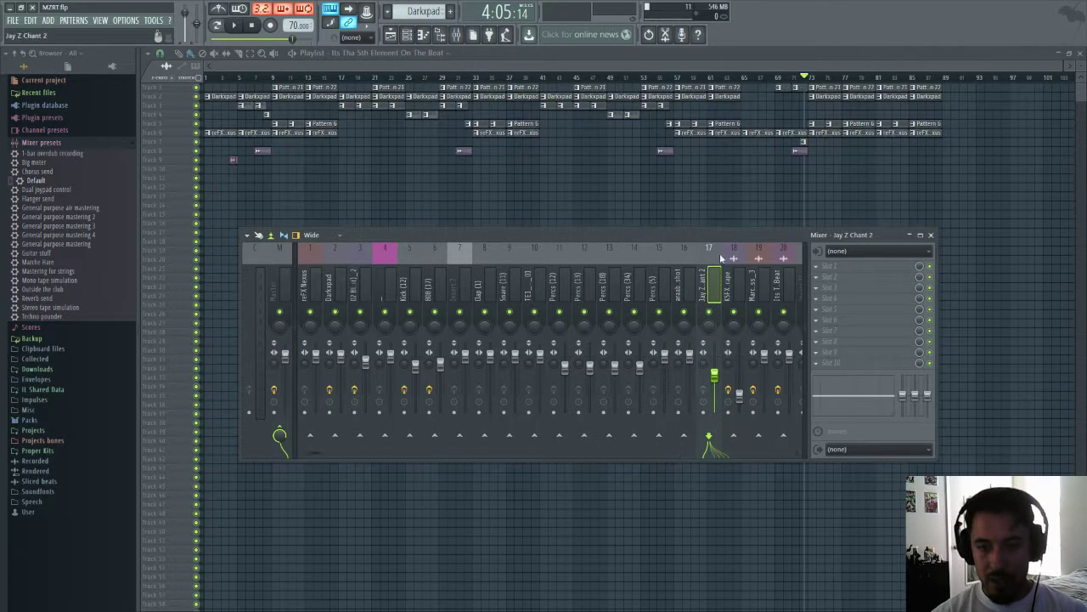
click(732, 272)
click(756, 272)
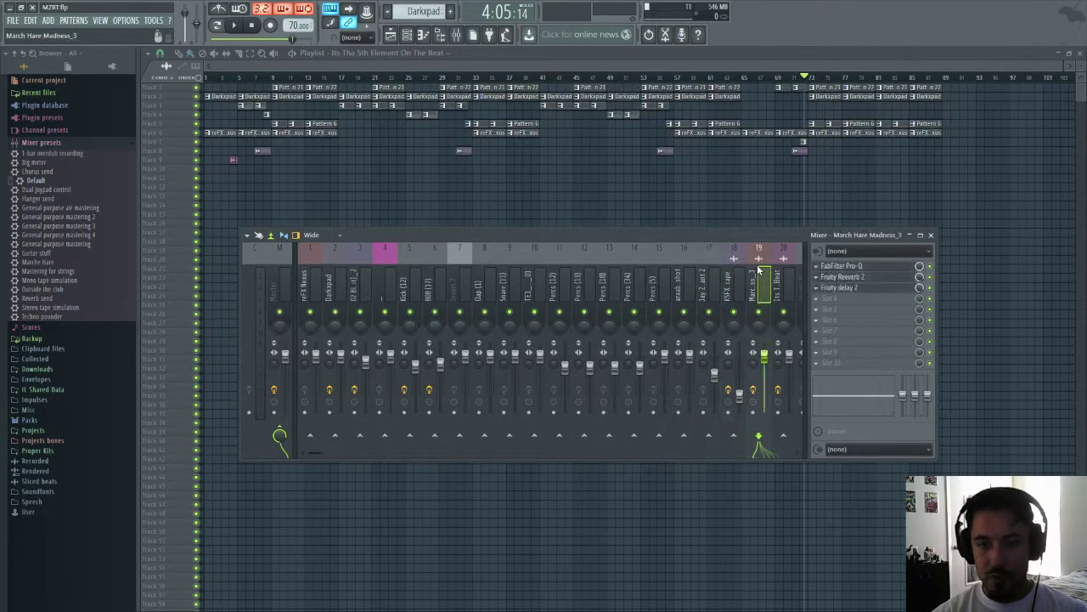
click(783, 271)
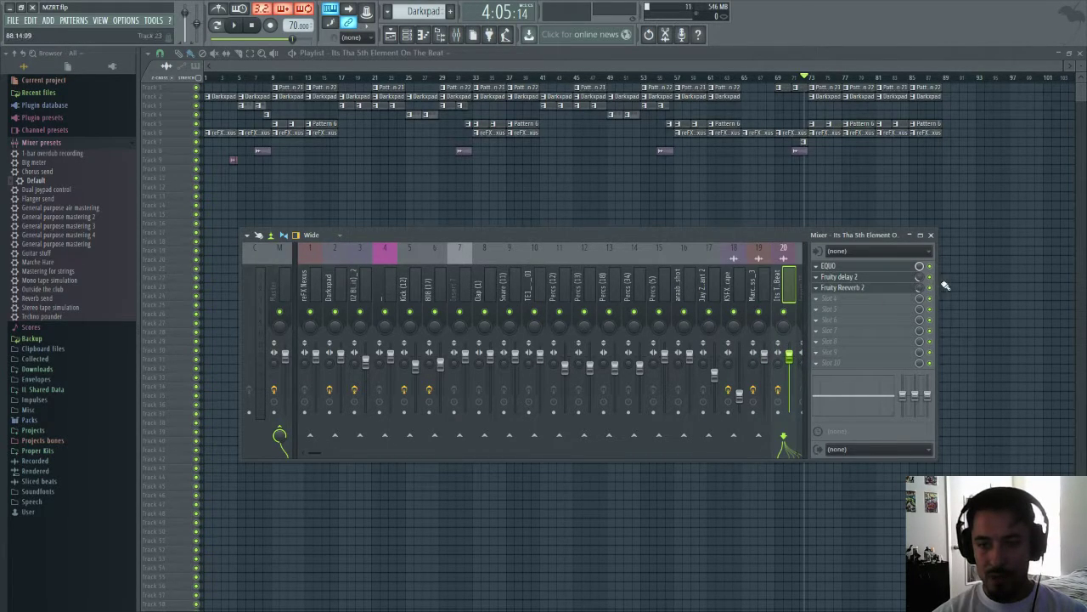
drag(935, 289, 947, 301)
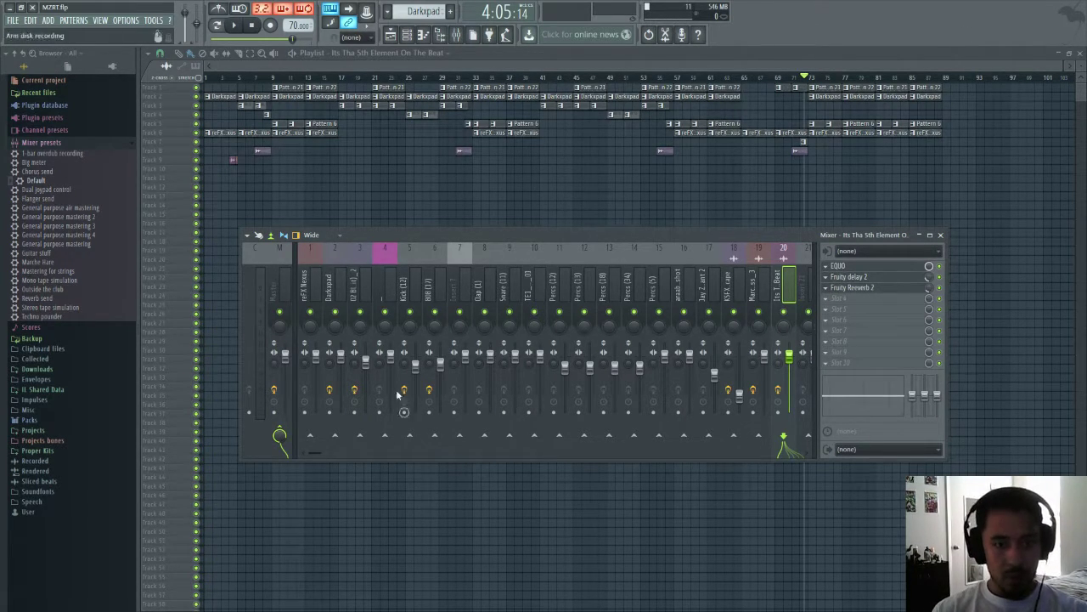
- Move the empty Insert 7 mixer track to slot 21 beyond the vocal tag, and select the Kick (12) track
click(456, 258)
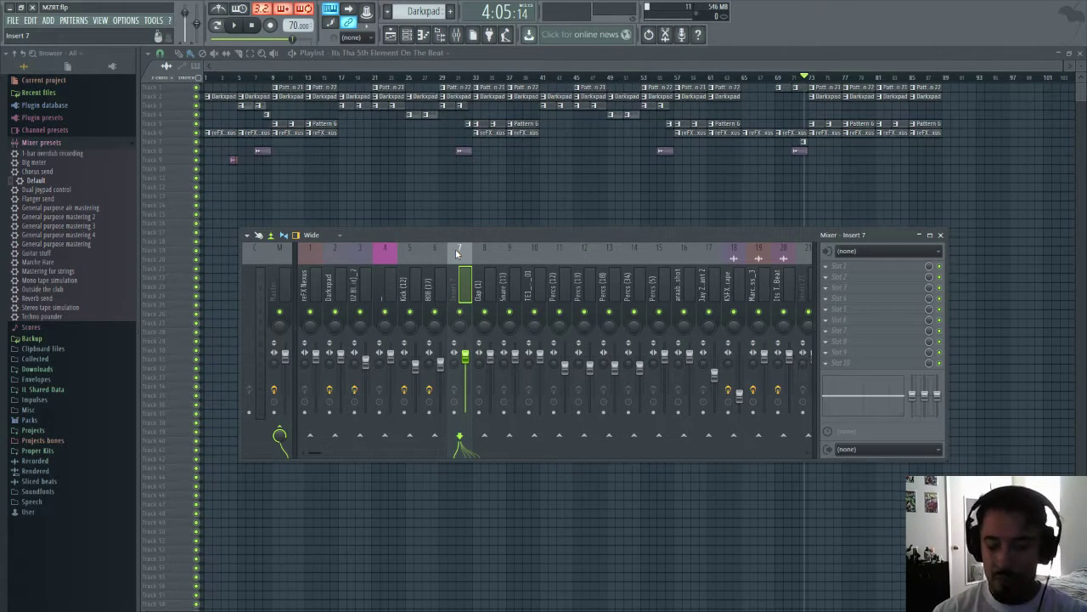
key(Right)
key(Right)
key(Right)
key(Right)
key(Right)
key(Right)
key(Right)
key(Right)
key(Right)
key(Right)
key(Right)
key(Right)
key(Right)
key(Right)
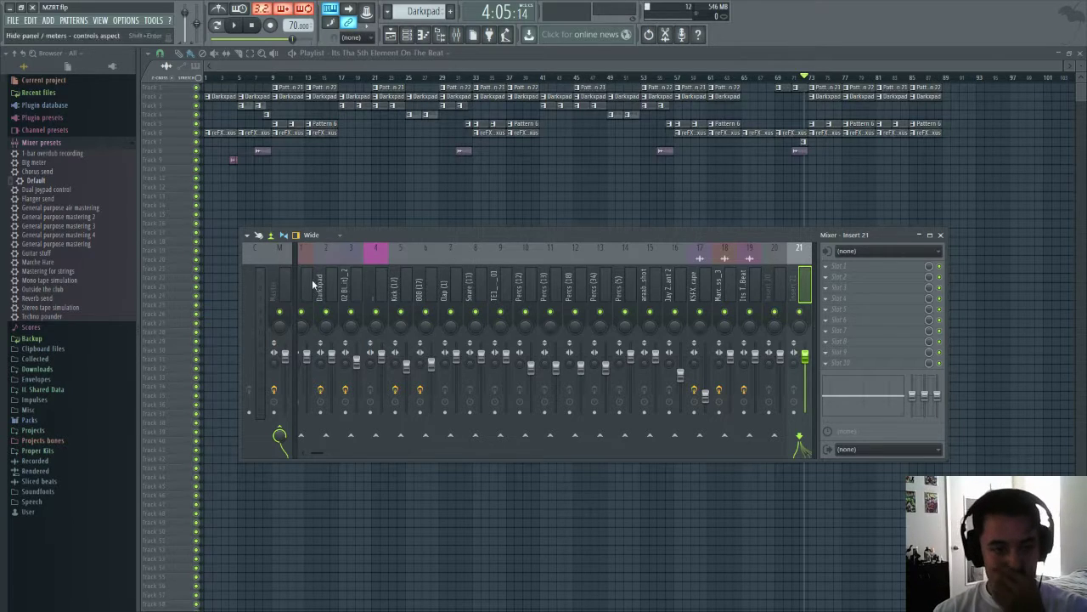
click(408, 289)
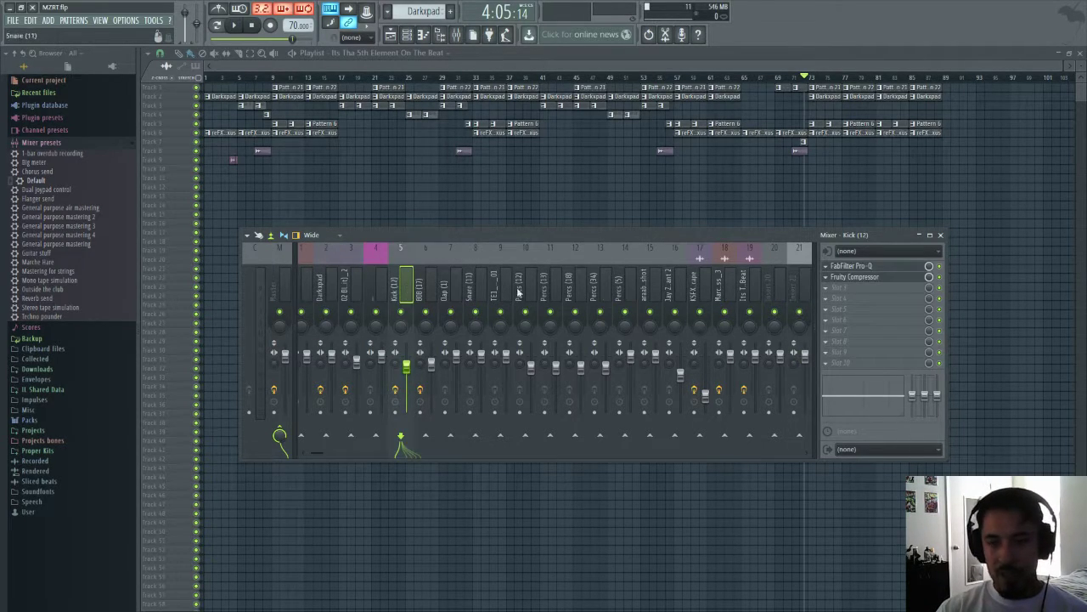
- Inspect the FabFilter Pro-Q and Fruity Compressor settings on the Kick (12) mixer track
click(867, 268)
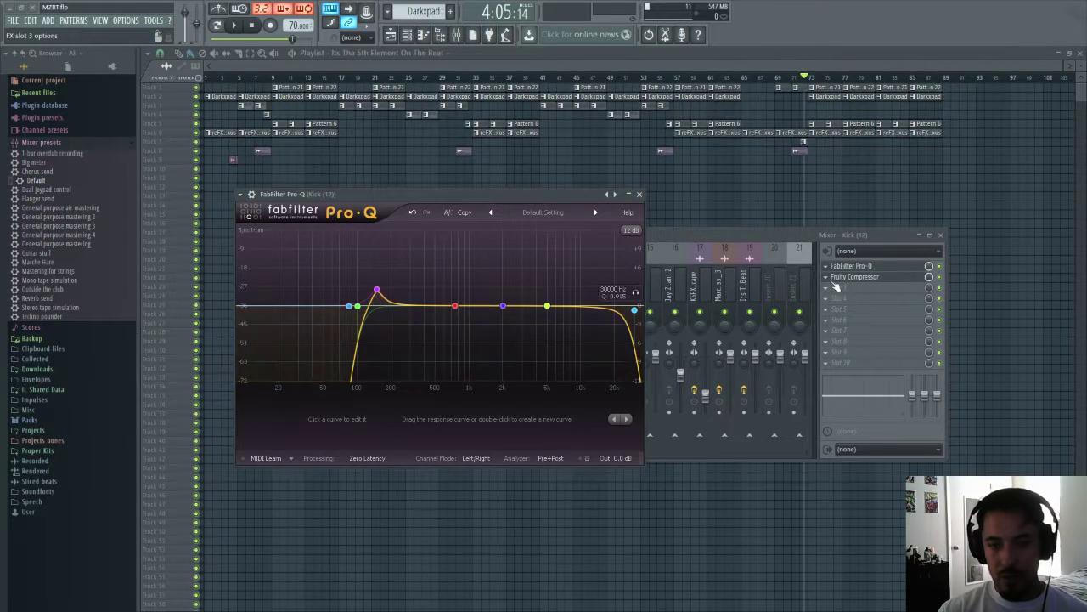
click(848, 278)
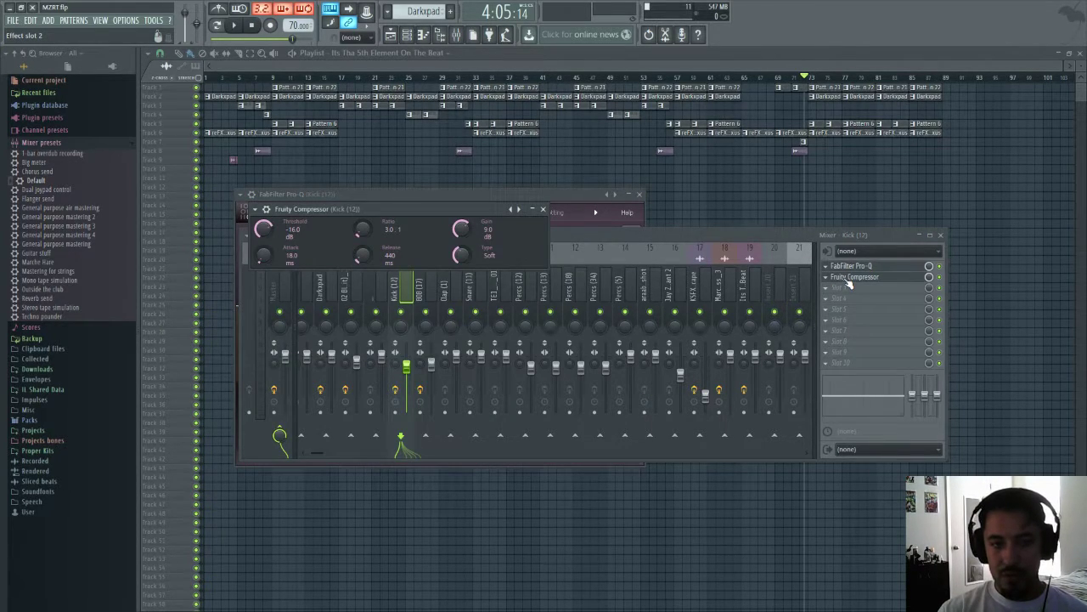
click(570, 197)
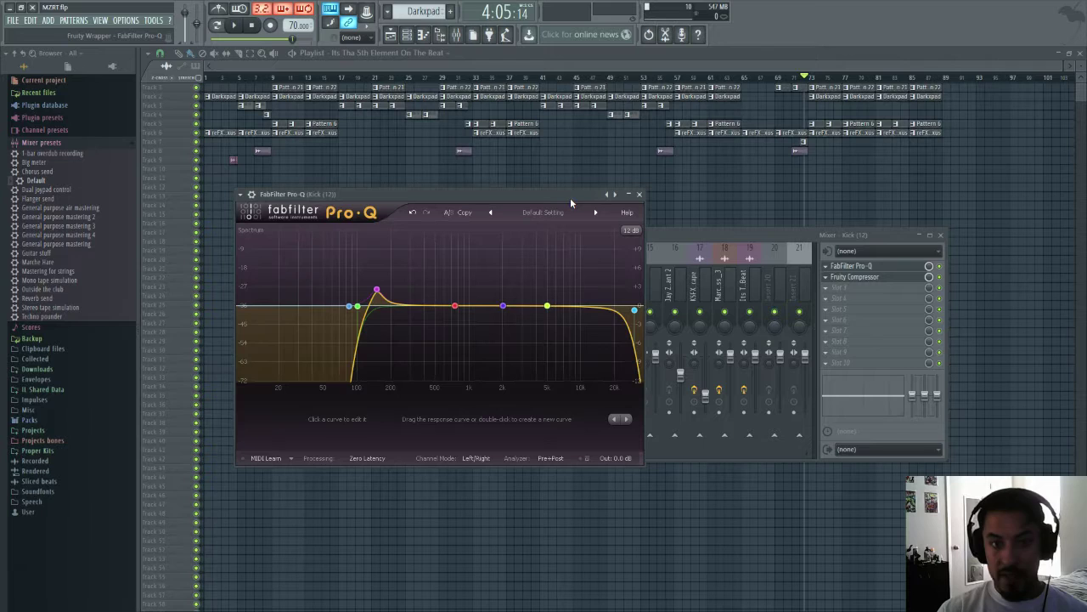
click(690, 230)
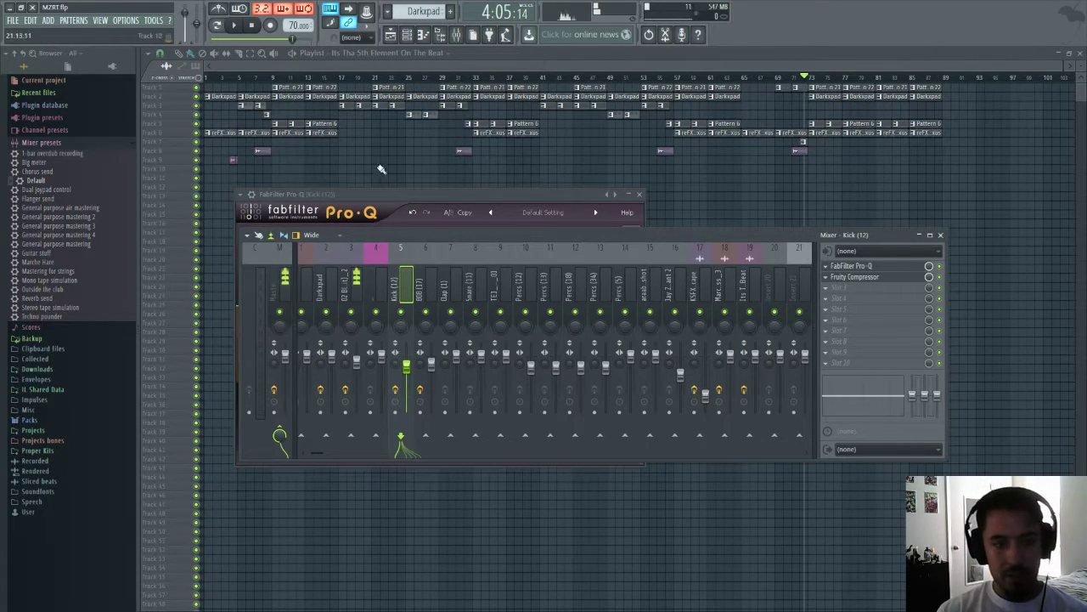
- Move the Kick (12) channel up in the channel rack to directly below Darkxpad
click(439, 34)
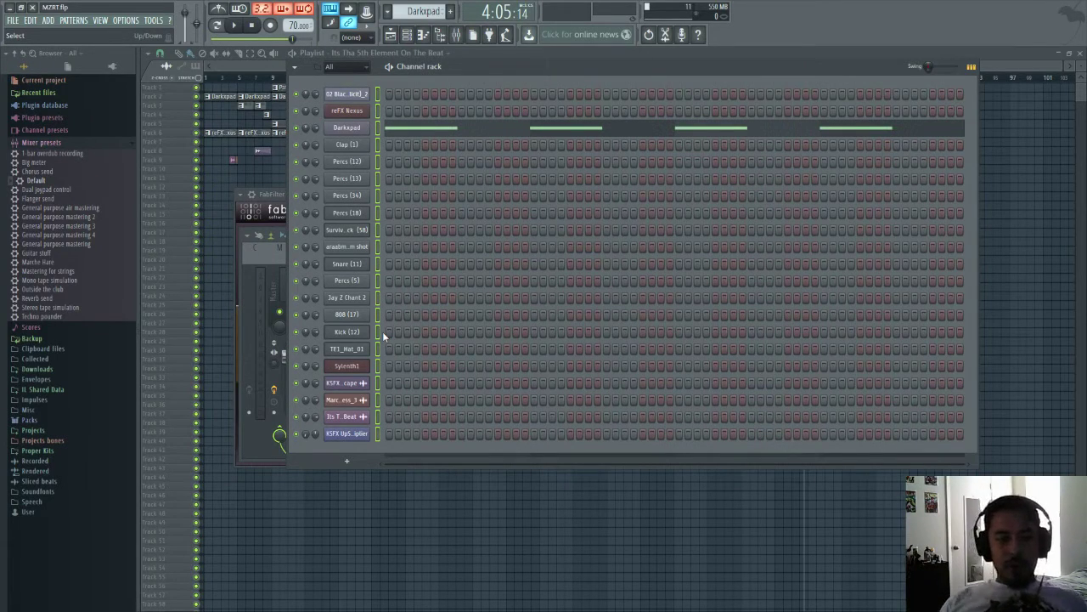
click(378, 331)
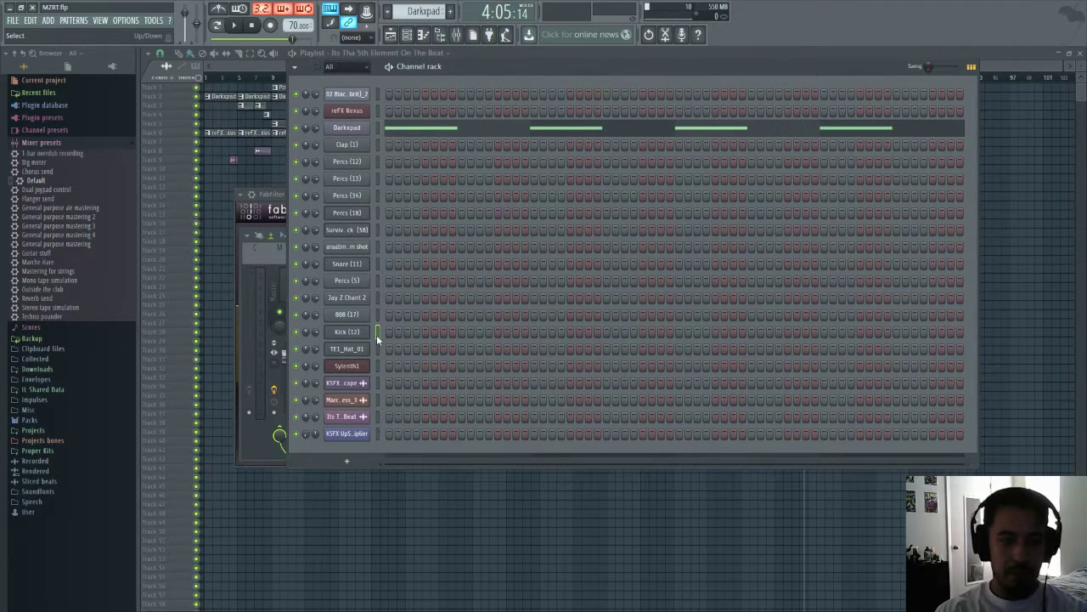
key(alt+Up)
key(alt+Up)
key(alt+Up)
key(alt+Up)
key(alt+Up)
key(alt+Up)
key(alt+Up)
key(alt+Up)
key(alt+Up)
key(alt+Up)
key(alt+Up)
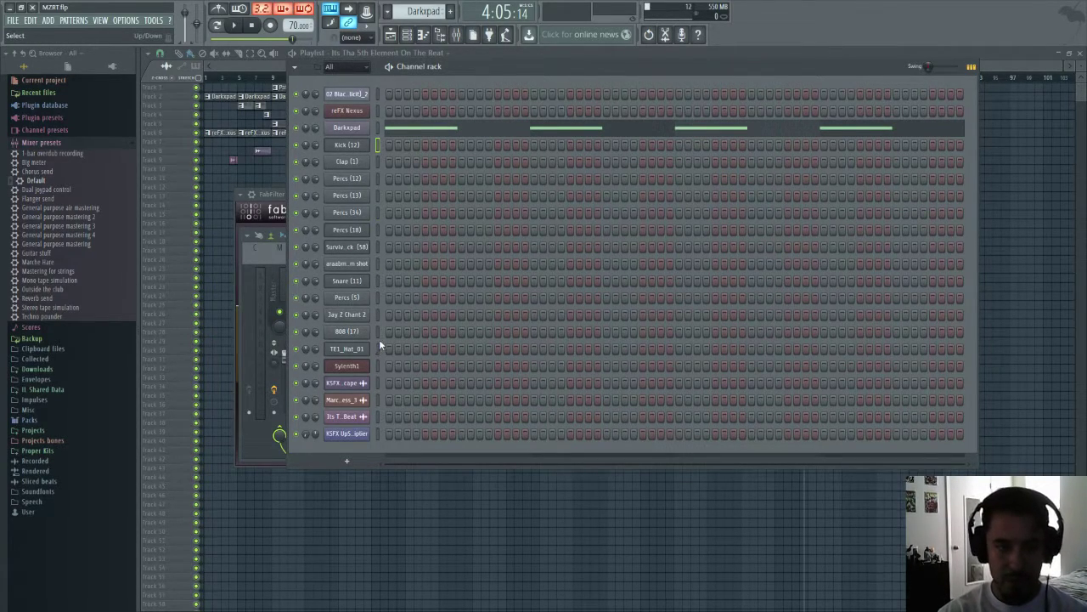
- Move the 808 (17) channel up to directly below Kick (12) in the channel rack
click(377, 337)
key(alt+Up)
key(alt+Up)
key(alt+Up)
key(alt+Up)
key(alt+Up)
key(alt+Up)
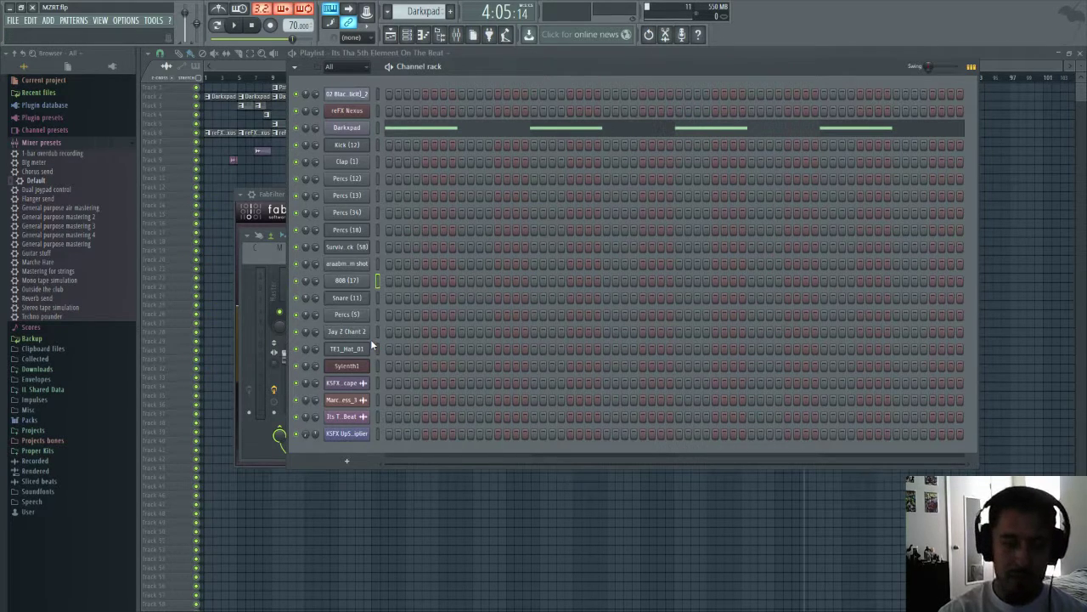
key(alt+Up)
key(alt+Up)
key(alt+Up)
key(alt+Up)
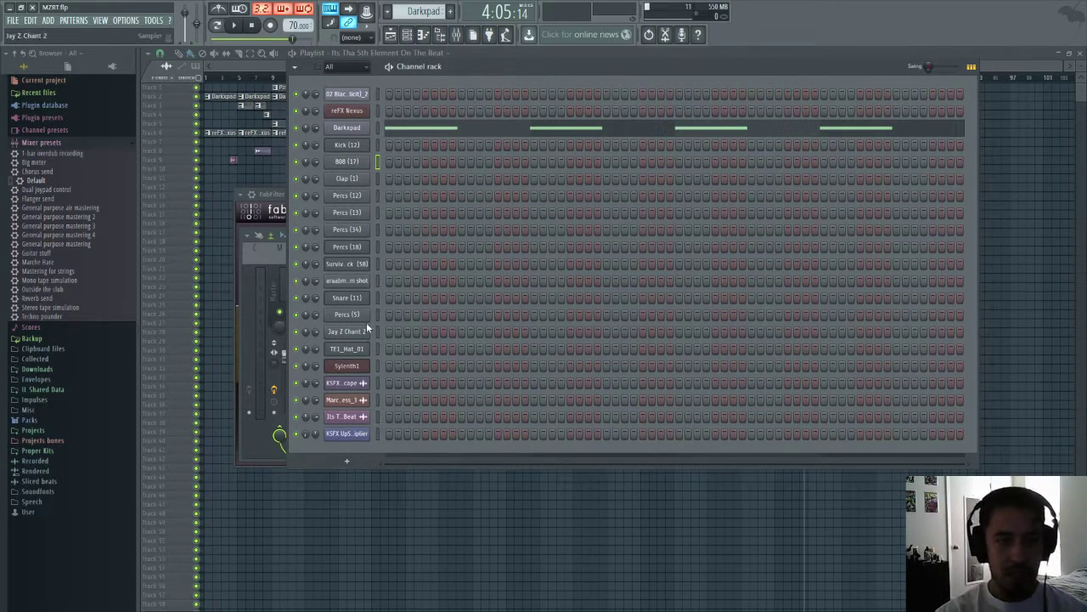
- Delete the Survival - Kick (58) channel from the channel rack
right_click(369, 264)
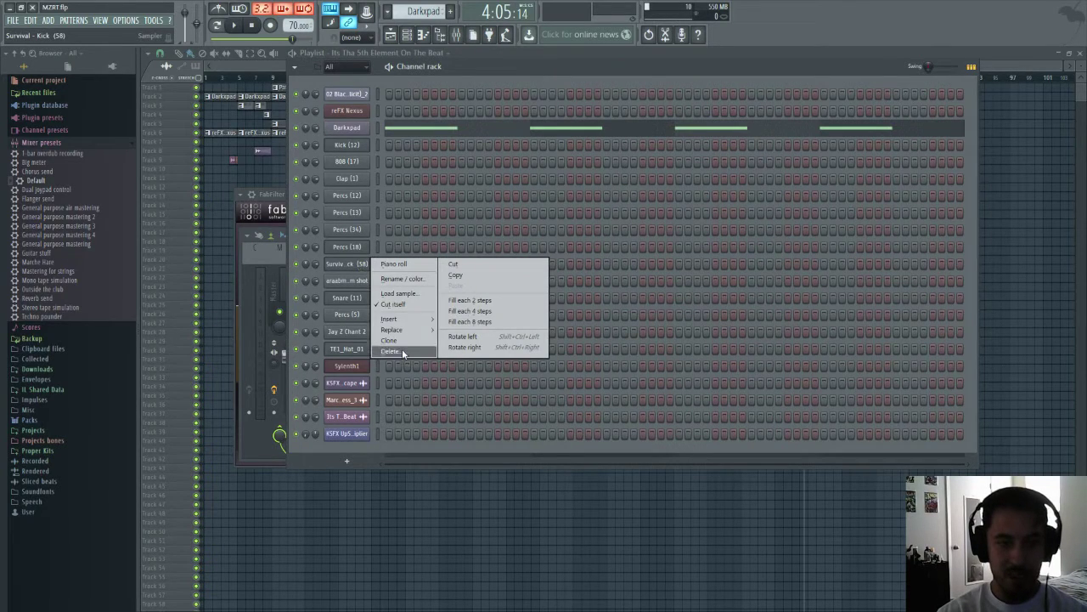
click(398, 352)
click(601, 341)
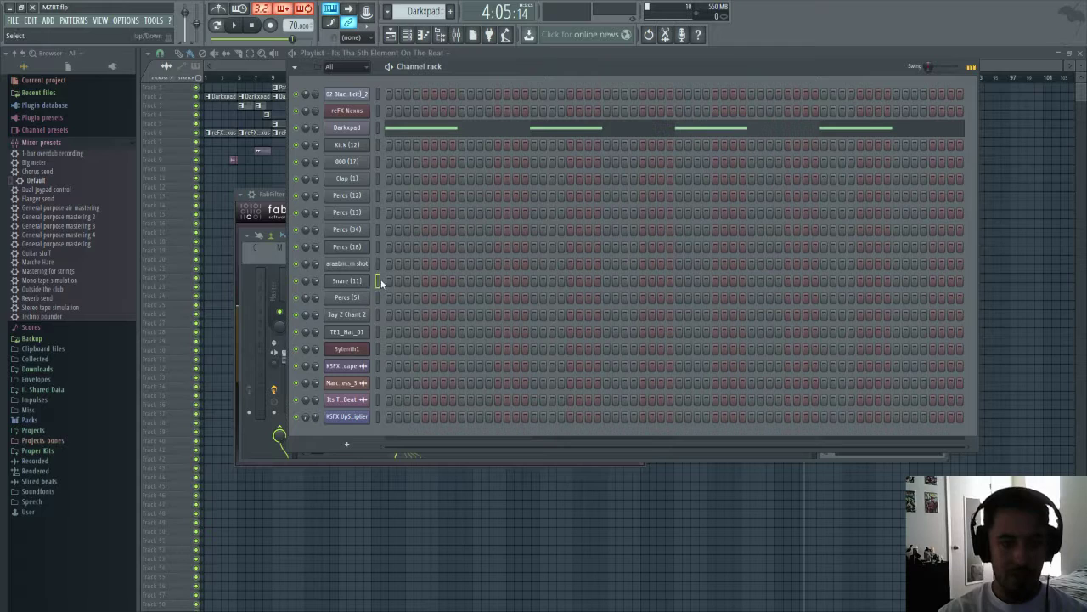
- Move the Snare (11) channel up to directly below Clap (1) in the channel rack
key(alt+Up)
key(alt+Up)
key(alt+Up)
key(alt+Up)
key(alt+Up)
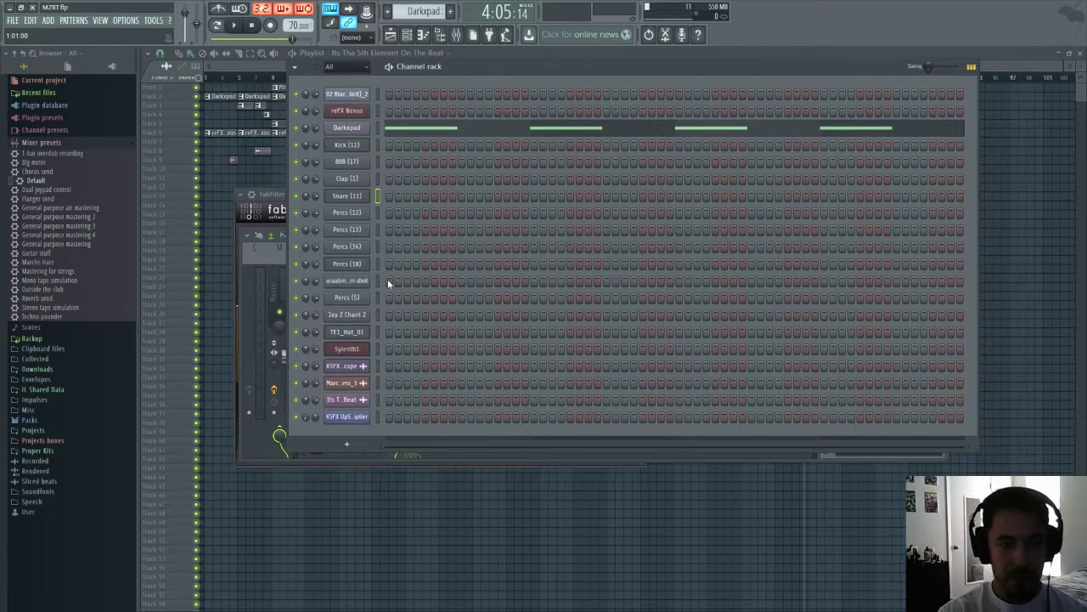
- Move the TE1_Hat_01 channel up to directly below Snare (11) in the channel rack
key(alt+Up)
key(alt+Up)
key(alt+Up)
key(alt+Up)
key(alt+Up)
key(alt+Up)
key(alt+Up)
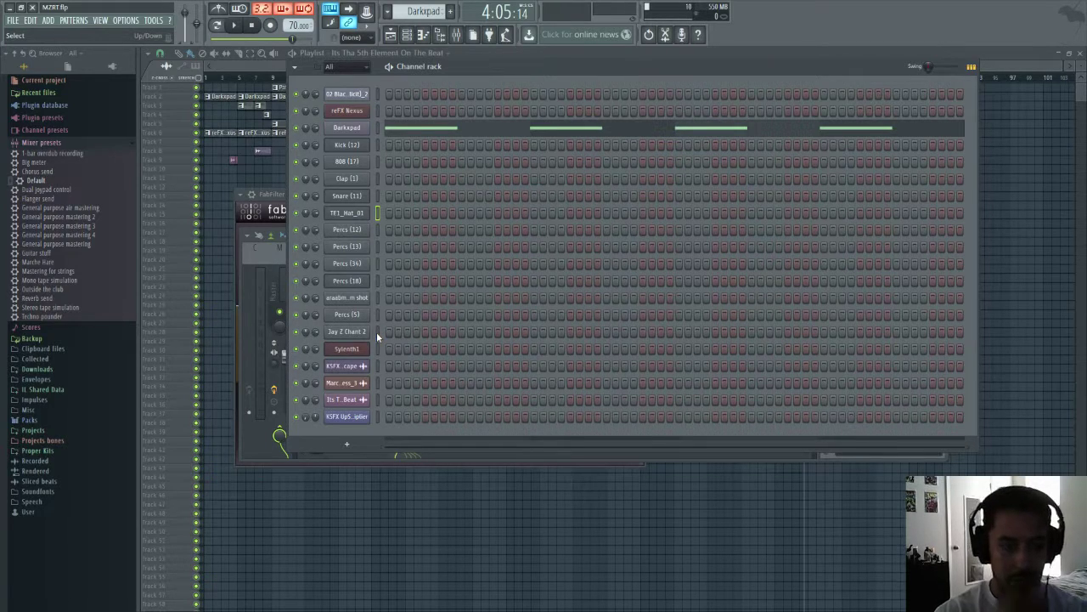
- Delete the Sylenth1 channel from the channel rack
right_click(346, 353)
click(376, 380)
right_click(358, 353)
click(396, 428)
click(602, 342)
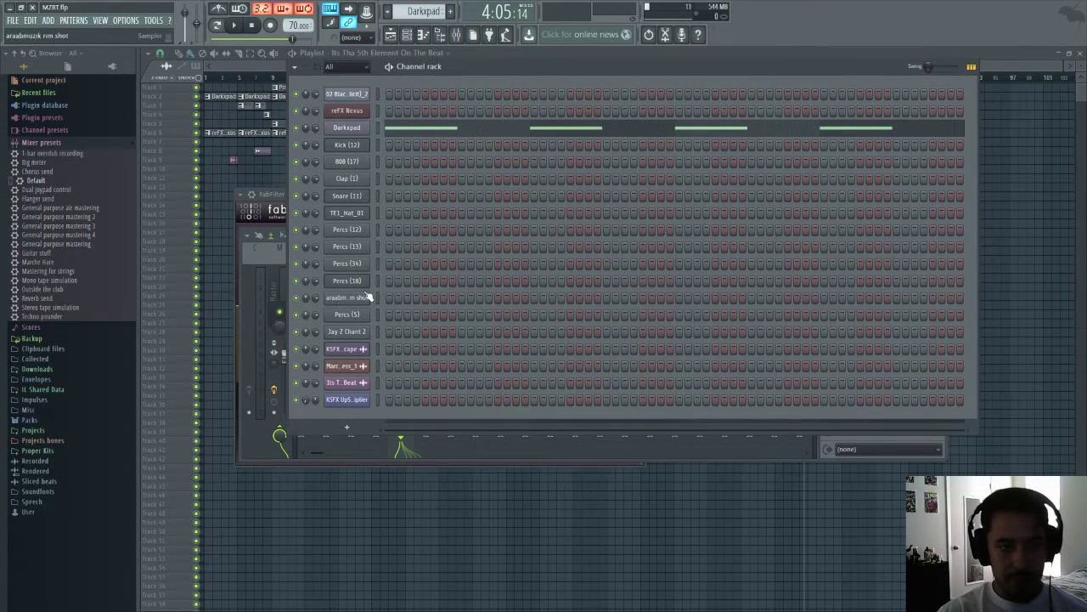
- Lower the volume faders of mixer tracks 1 to 12, from reFX Nexus through Percs (18), all the way down
click(456, 34)
drag(406, 369, 407, 413)
drag(382, 356, 381, 413)
mouse_move(357, 362)
mouse_down()
mouse_move(357, 413)
mouse_move(331, 412)
mouse_up()
drag(307, 355, 307, 413)
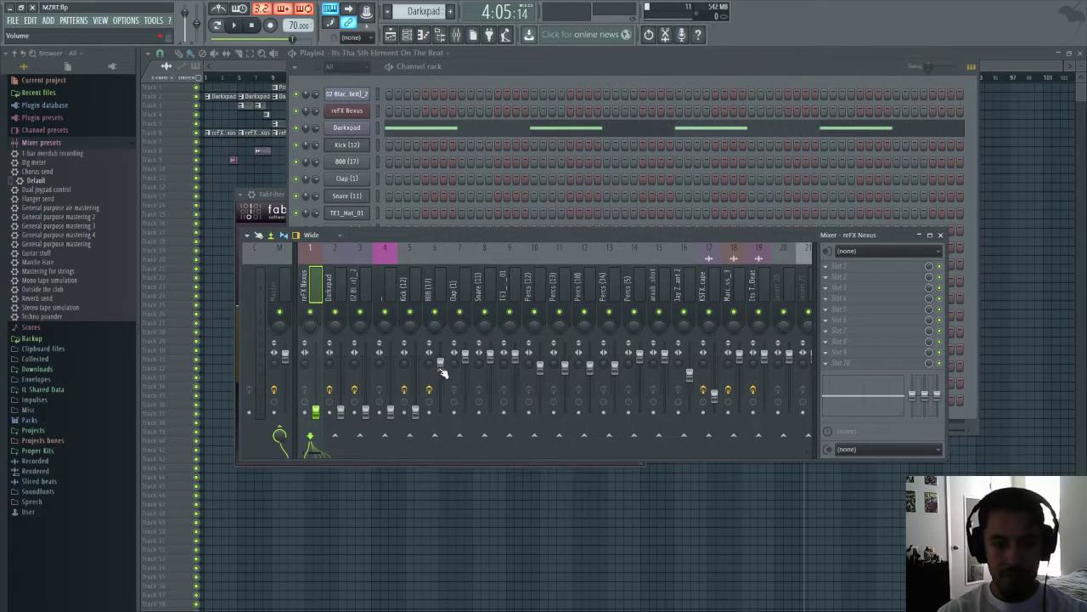
drag(440, 366, 440, 413)
mouse_move(466, 355)
mouse_down()
mouse_move(466, 413)
mouse_move(491, 359)
mouse_move(490, 413)
mouse_up()
drag(515, 353, 515, 412)
mouse_move(540, 367)
mouse_down()
mouse_move(540, 413)
mouse_move(565, 400)
mouse_move(565, 413)
mouse_up()
drag(597, 370, 596, 413)
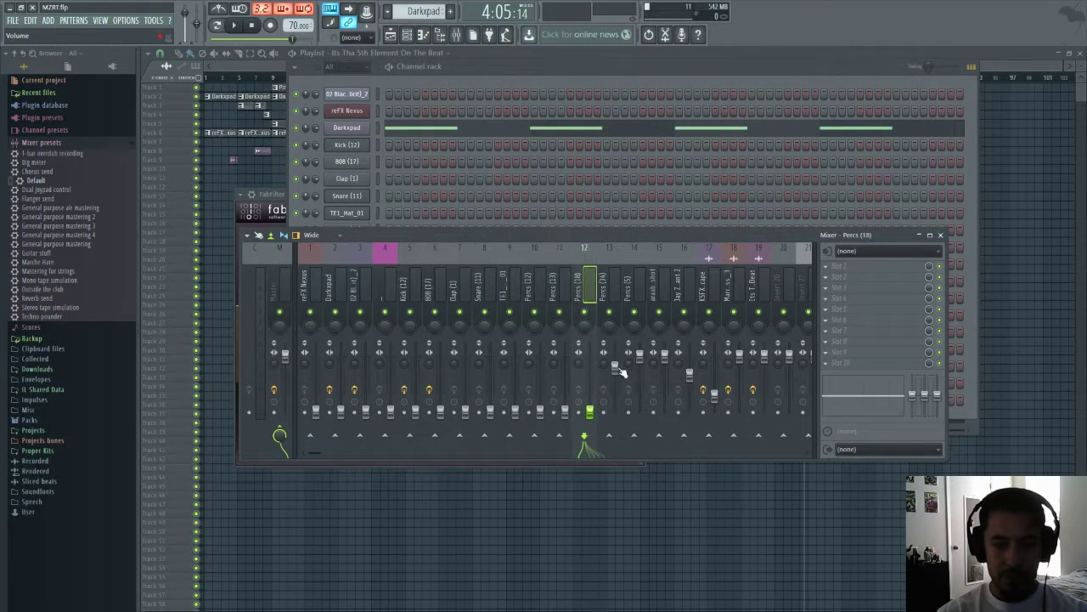
- Pull the remaining mixer faders from Percs (34) through the track 19 beat tag down to silence
drag(615, 368, 614, 413)
mouse_move(640, 355)
mouse_down()
mouse_move(639, 413)
mouse_move(664, 357)
mouse_move(665, 413)
mouse_up()
click(690, 374)
mouse_move(689, 374)
mouse_down()
mouse_move(689, 413)
mouse_move(714, 396)
mouse_move(714, 413)
mouse_up()
drag(740, 353, 739, 413)
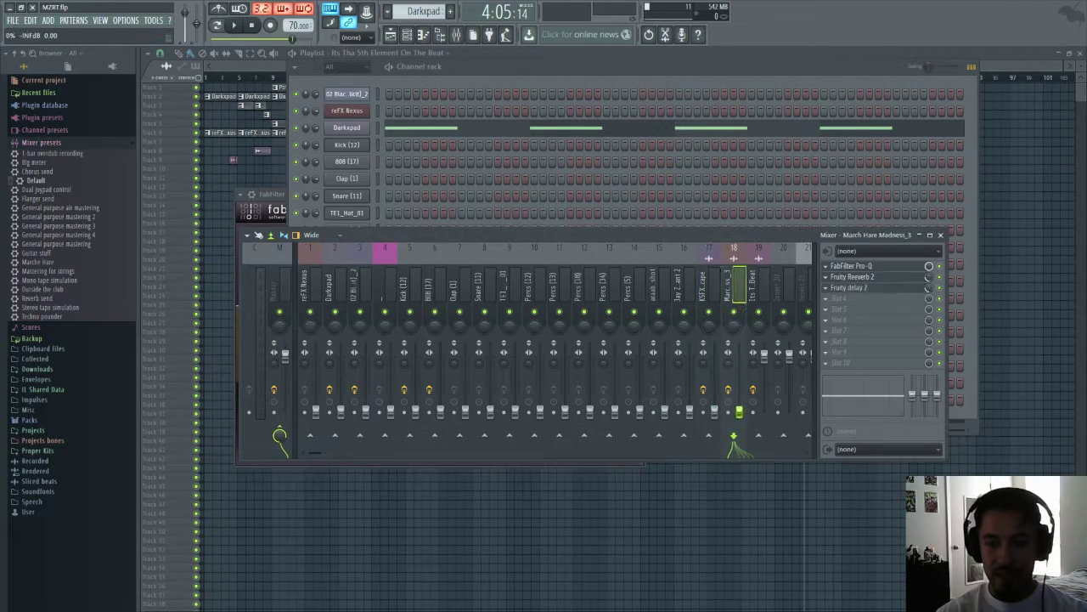
drag(763, 356, 764, 413)
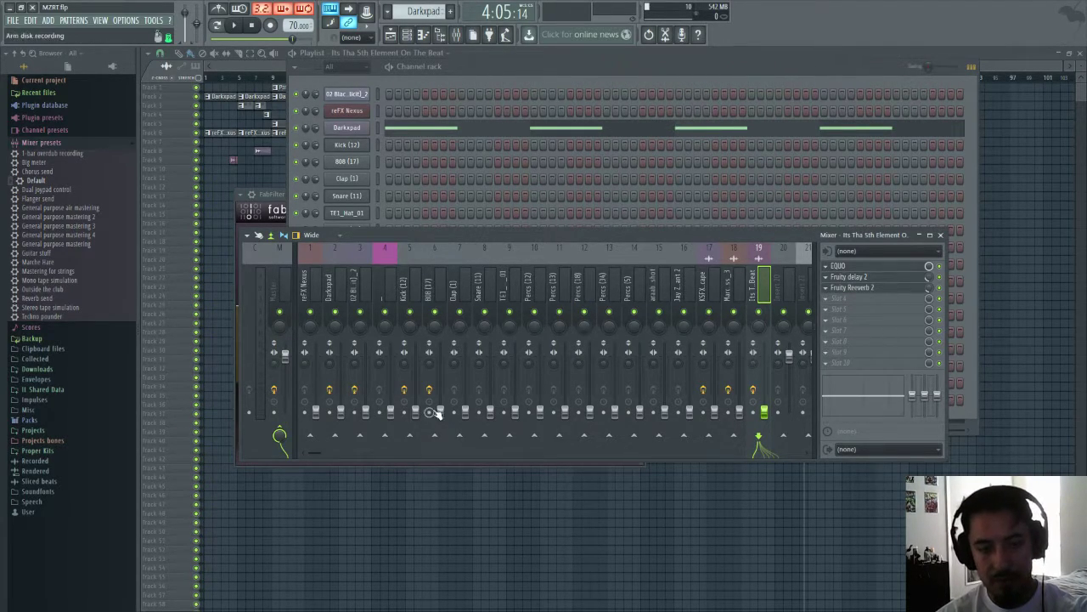
- Link the reFX Nexus mixer track's volume fader to an external controller and check its remote control settings
right_click(319, 414)
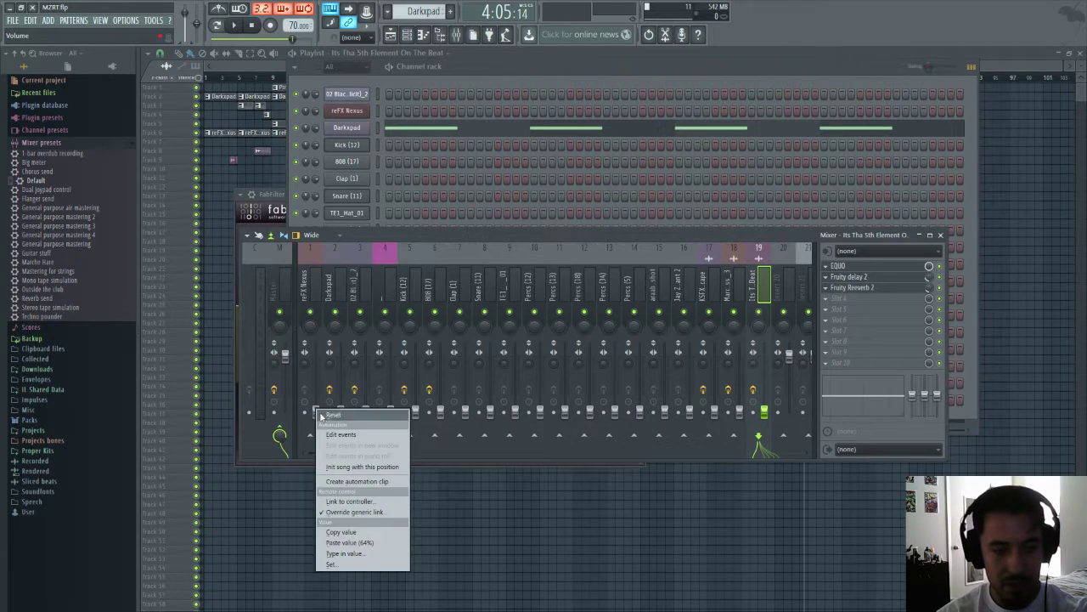
click(364, 503)
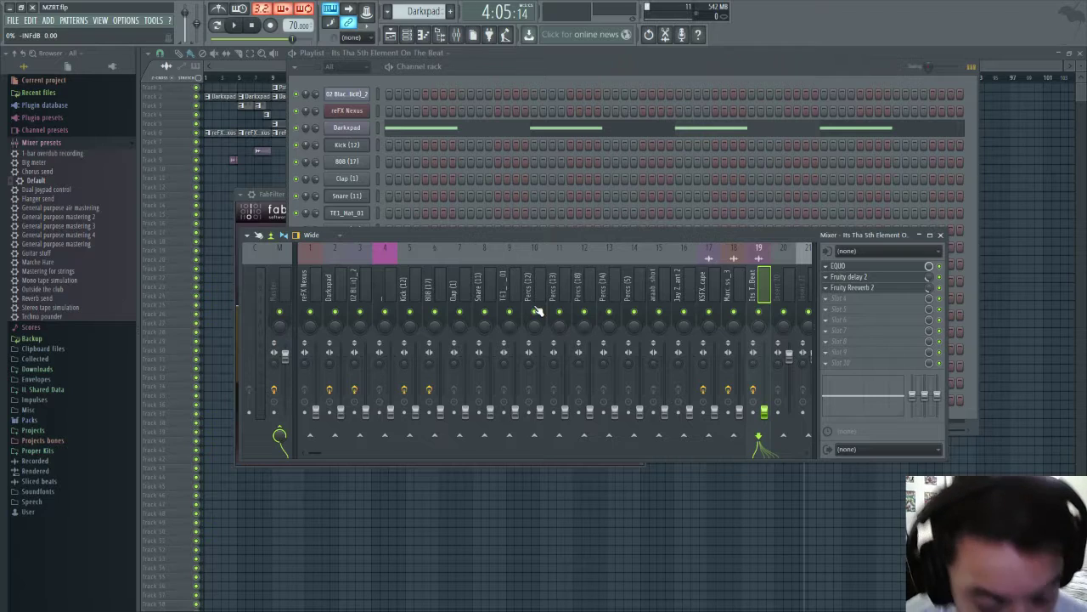
right_click(320, 385)
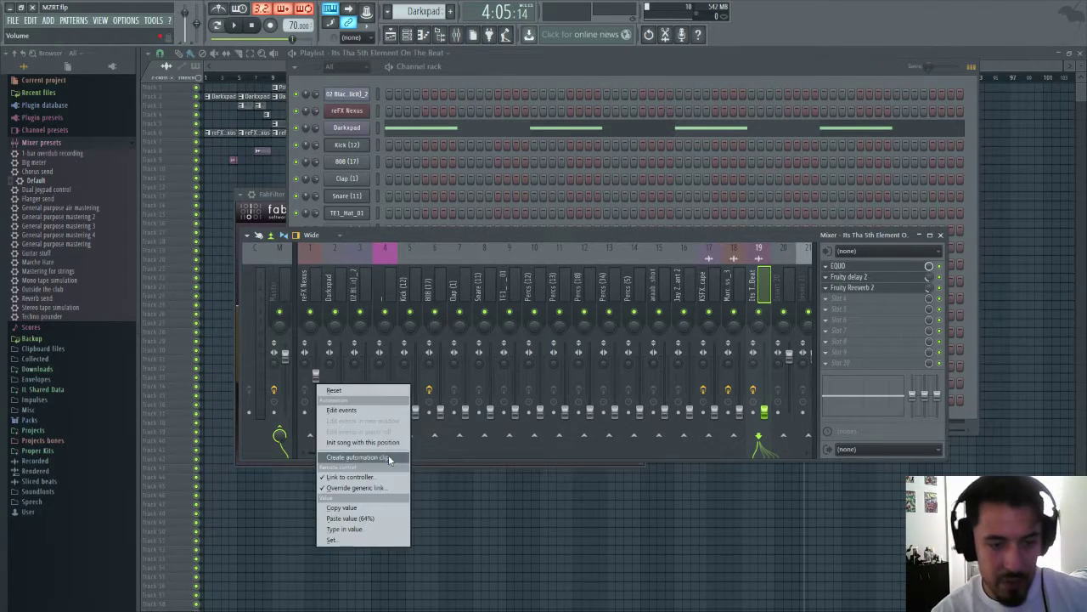
click(368, 481)
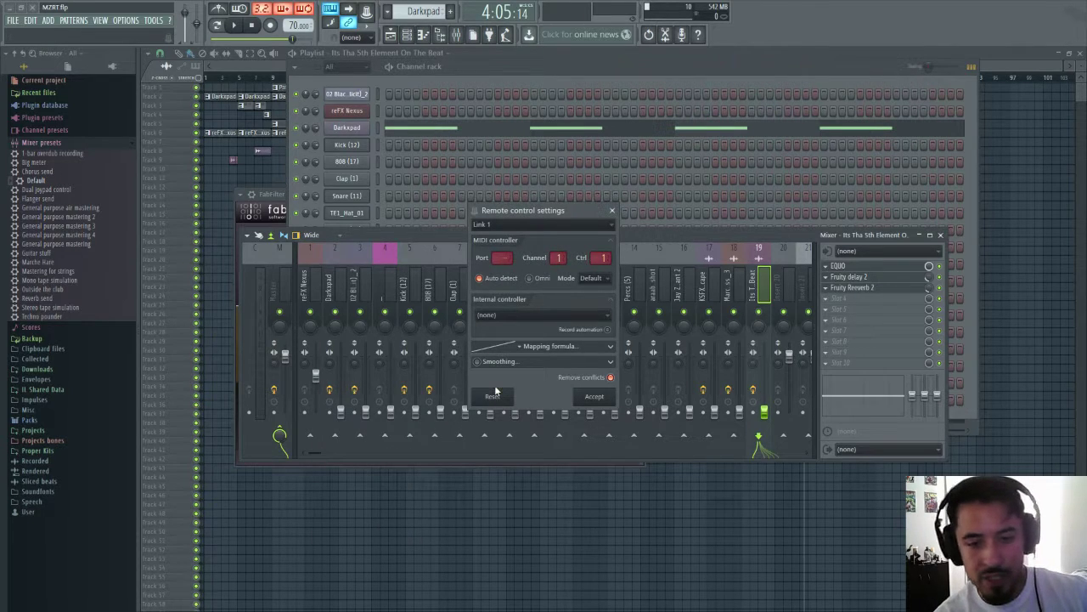
click(610, 211)
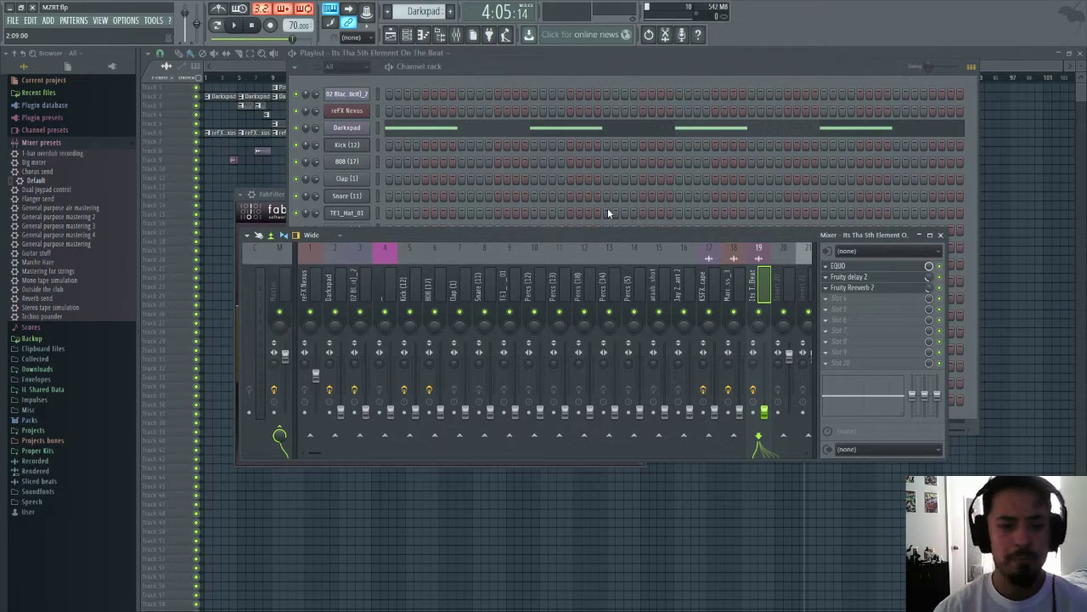
click(322, 384)
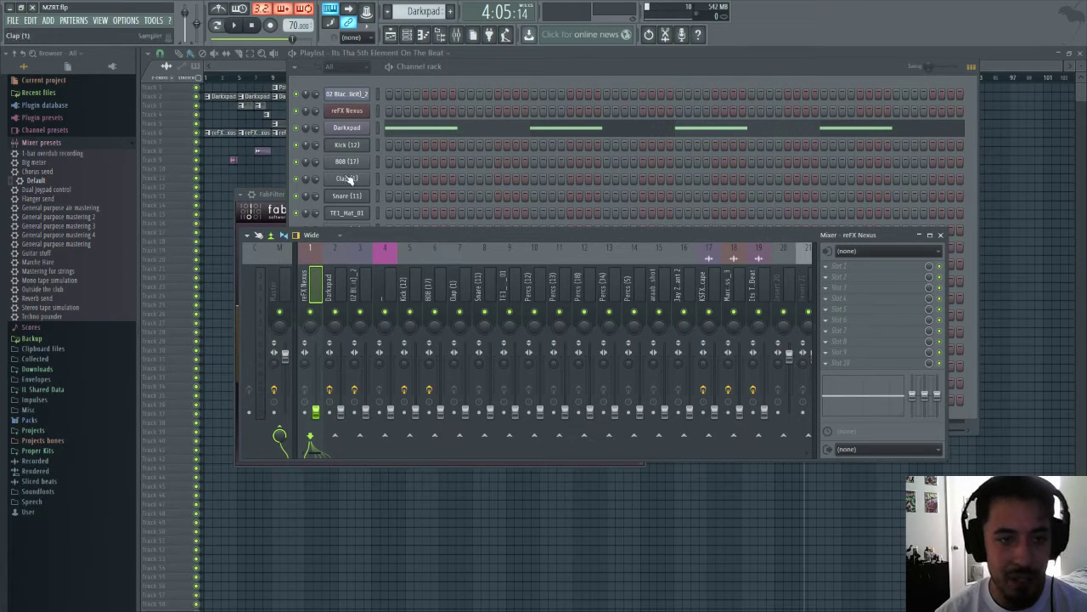
- Open the reFX Nexus pattern from the playlist and switch playback to pattern mode
click(243, 59)
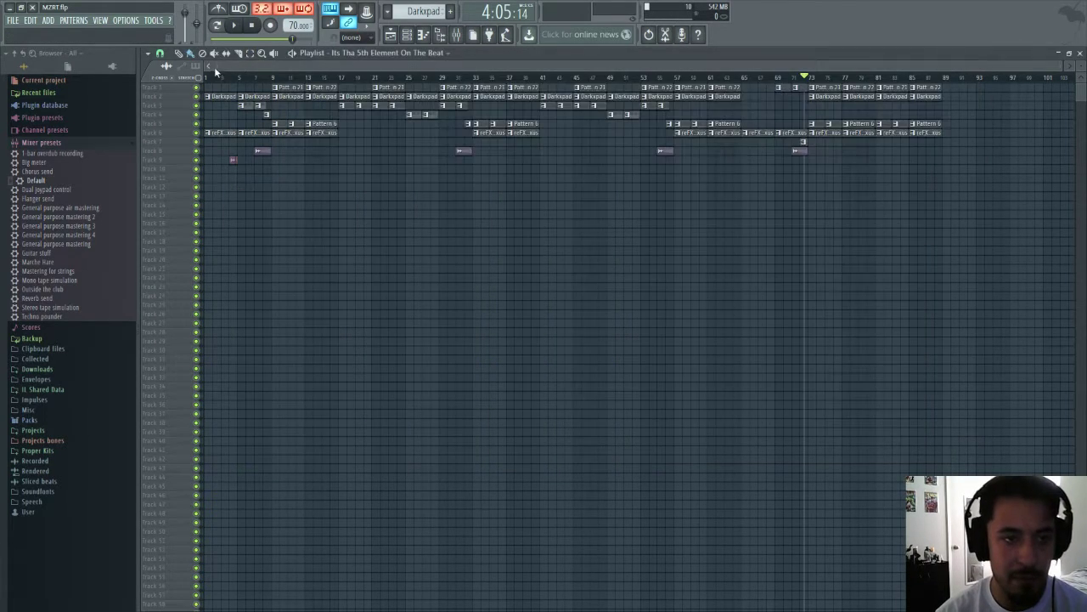
double_click(293, 134)
click(217, 26)
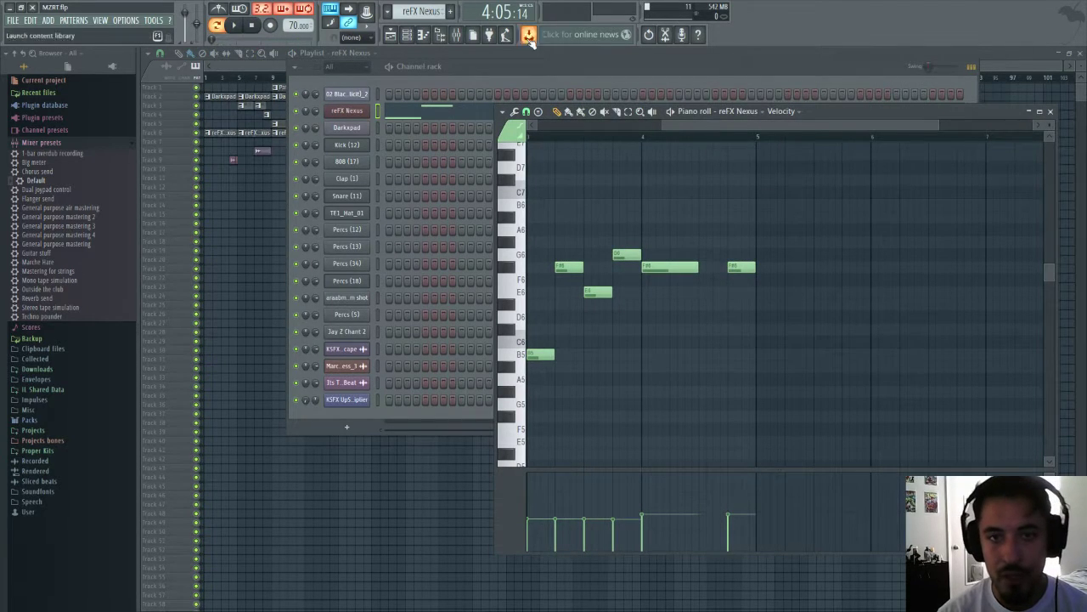
- Reset the reFX Nexus mixer track's volume to its default and play the pattern
click(459, 33)
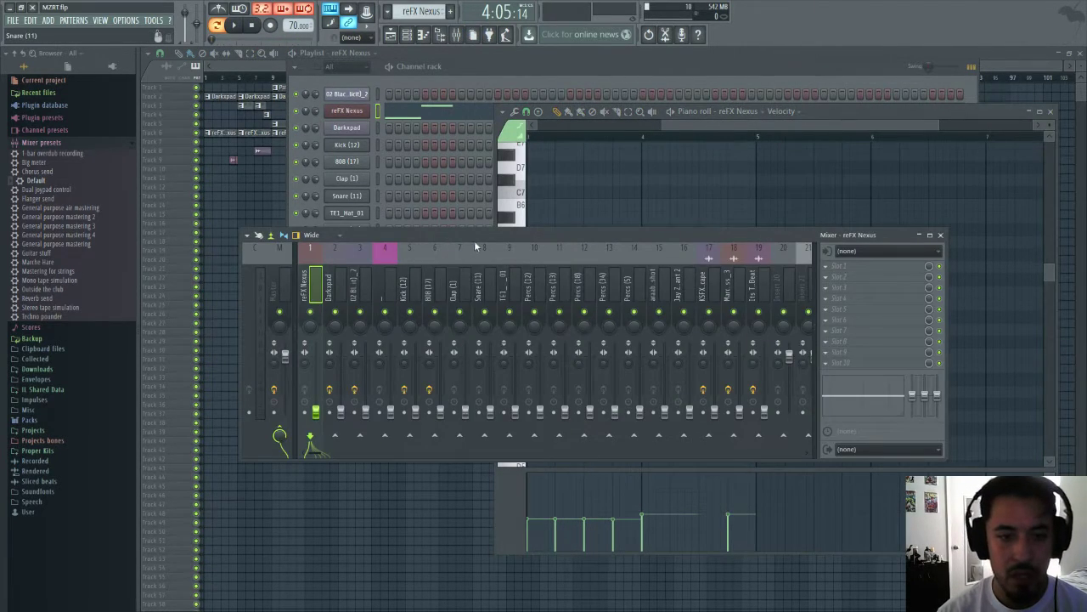
right_click(335, 480)
click(384, 452)
key(space)
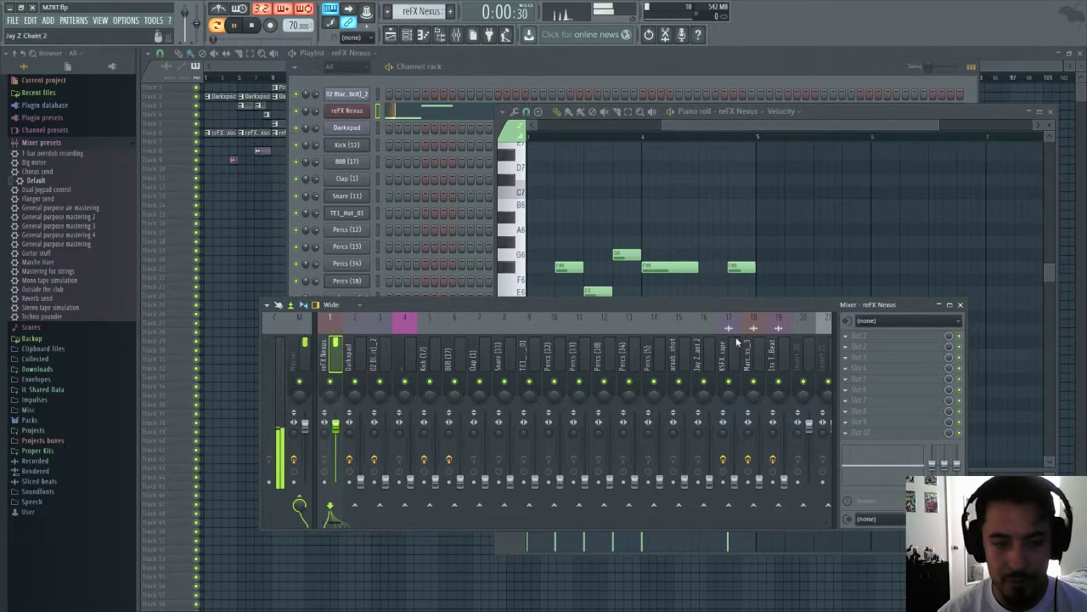
- Load FabFilter Pro-Q in the first effect slot of the reFX Nexus track and stop playback
click(845, 337)
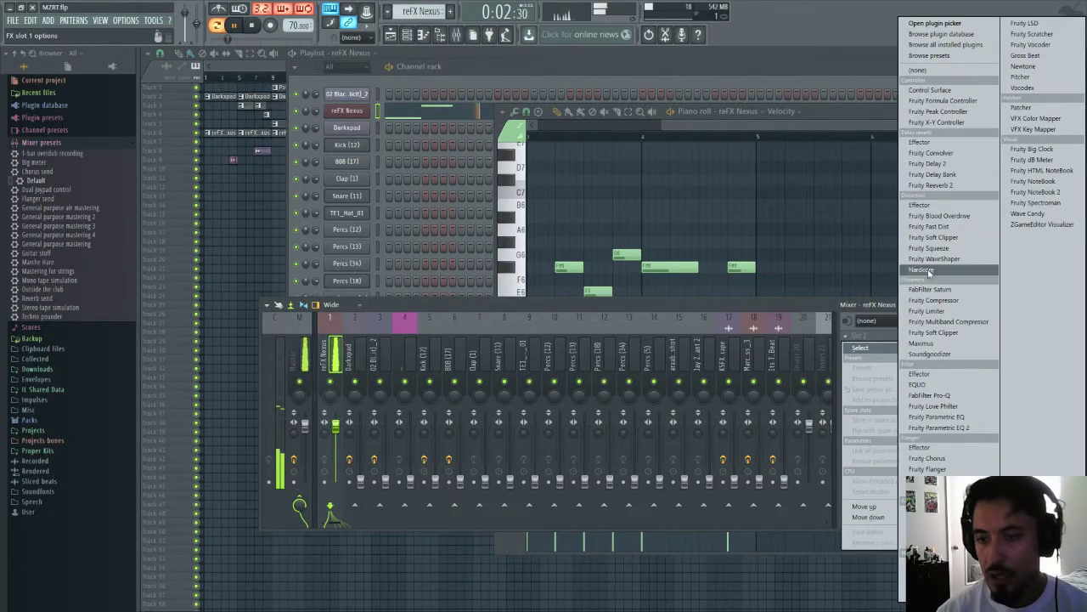
click(960, 396)
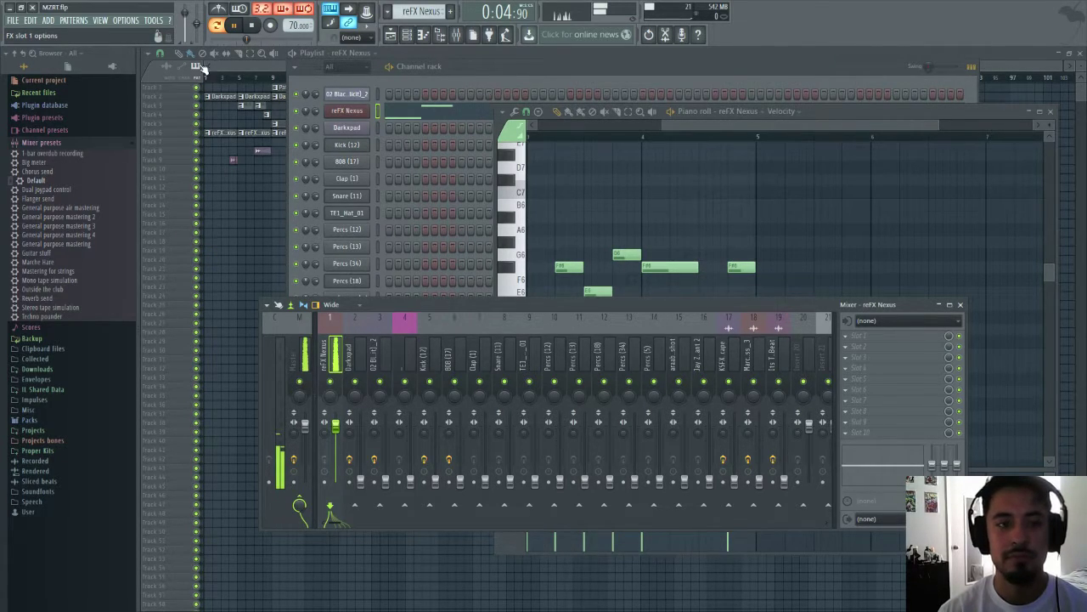
click(254, 26)
- Audition Pro-Q's cut filters, setting the low cut between the 200 and 500 Hz marks and the high cut at about 3239 Hz
drag(186, 246, 308, 252)
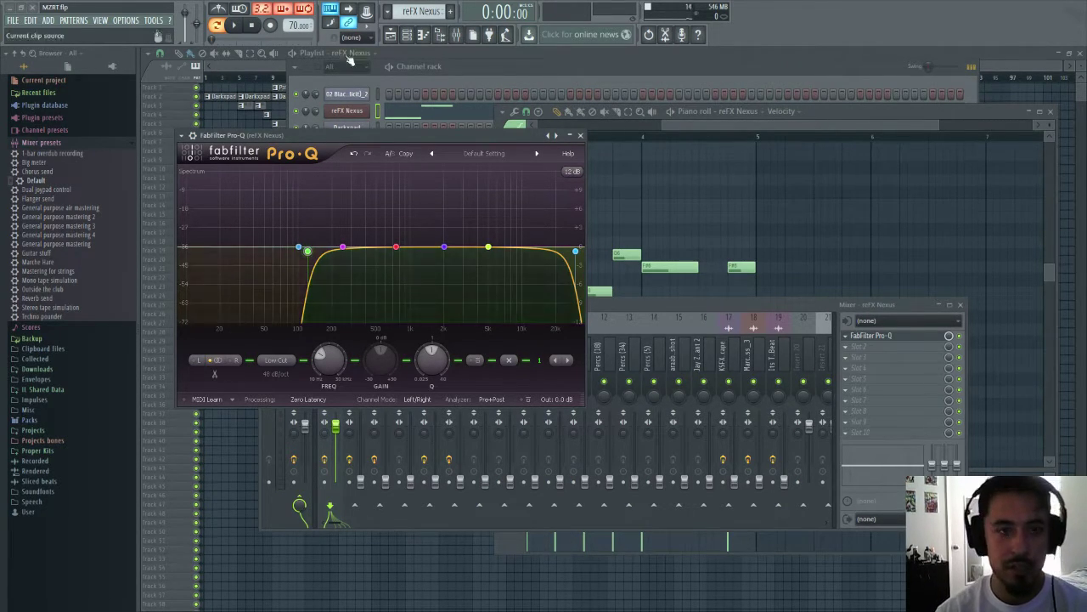
drag(307, 258, 95, 244)
key(space)
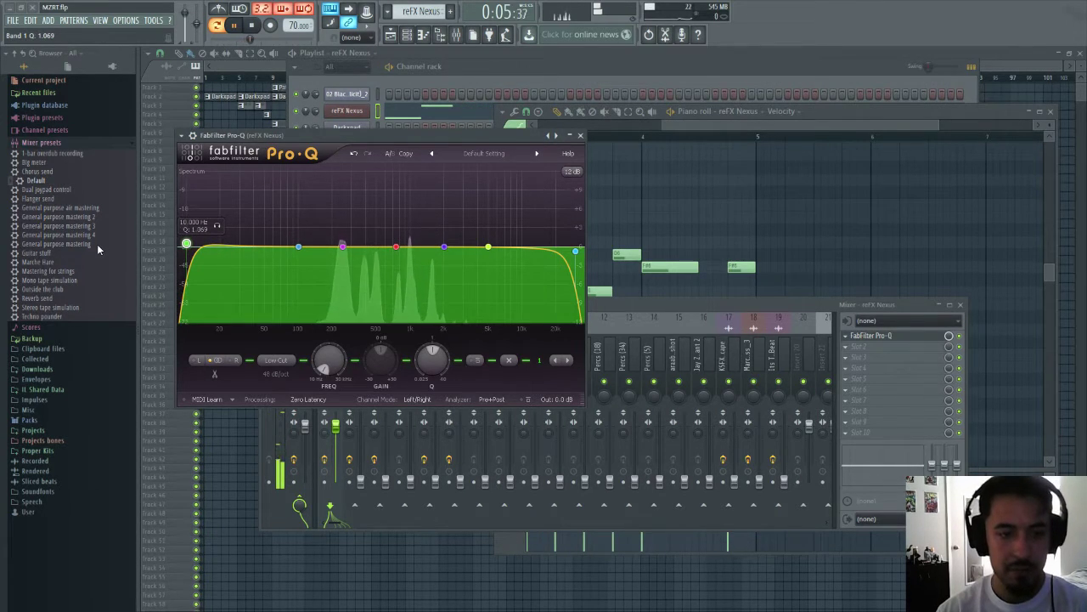
drag(98, 244, 349, 247)
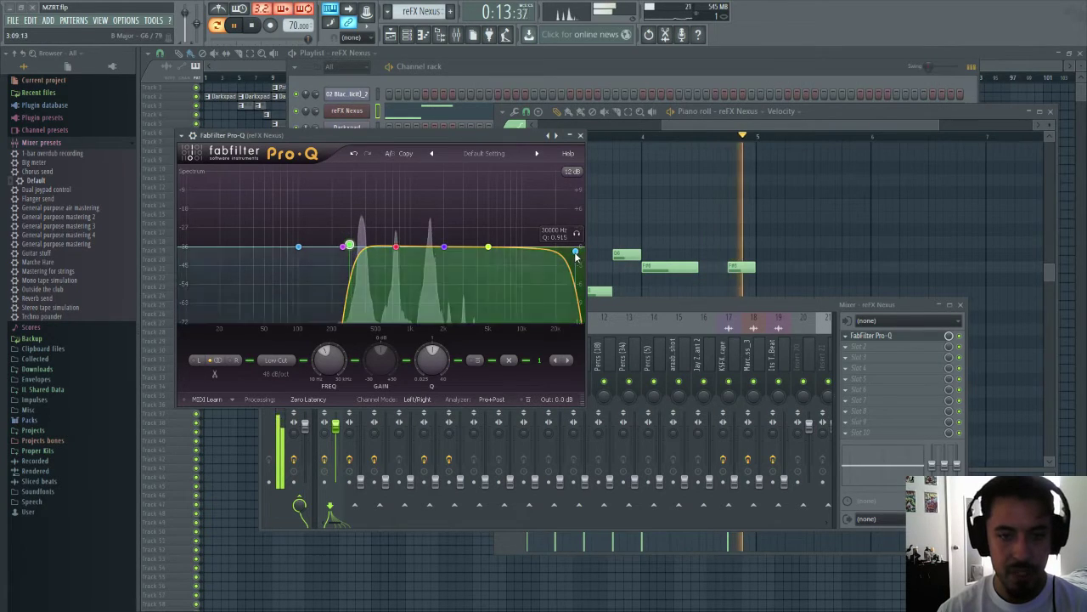
drag(577, 256, 467, 247)
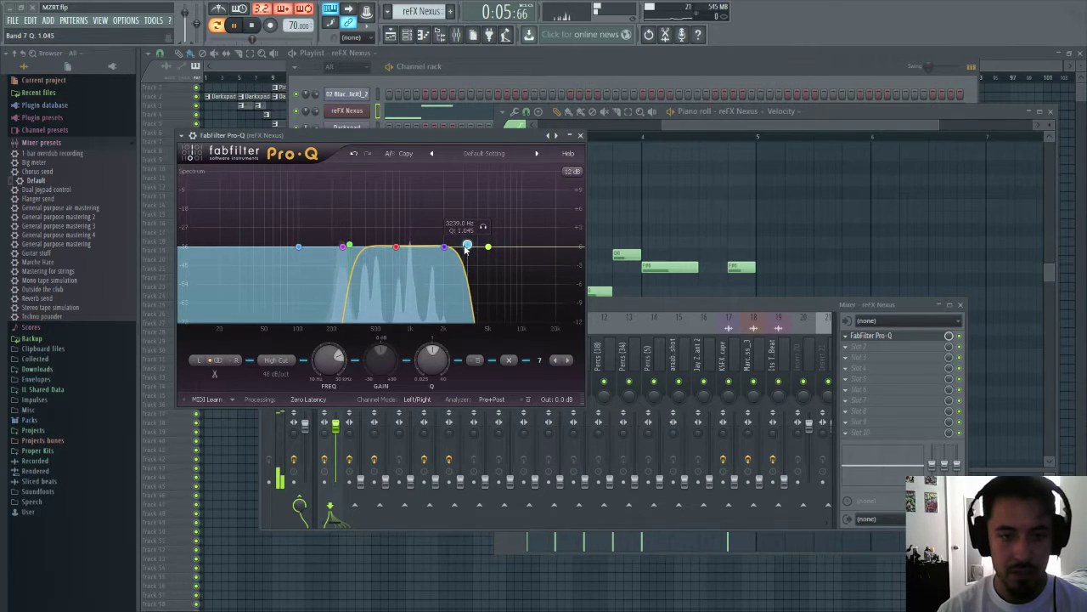
key(space)
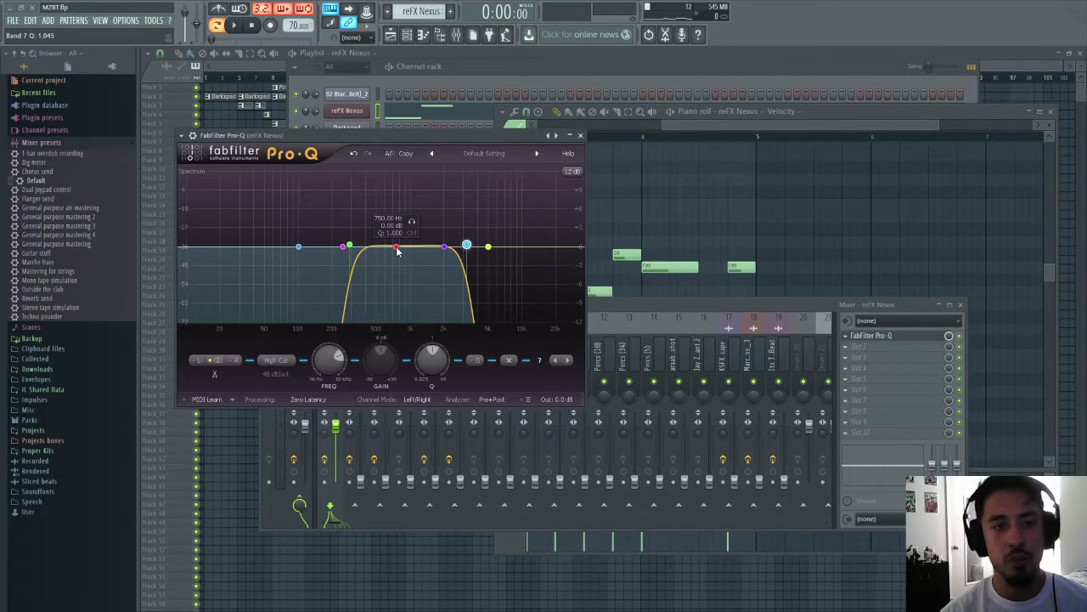
- Shape Pro-Q's band 4 into a narrow notch with Q 40 and about -28 dB gain near 707 Hz
click(397, 248)
drag(397, 250, 397, 258)
drag(439, 367, 455, 353)
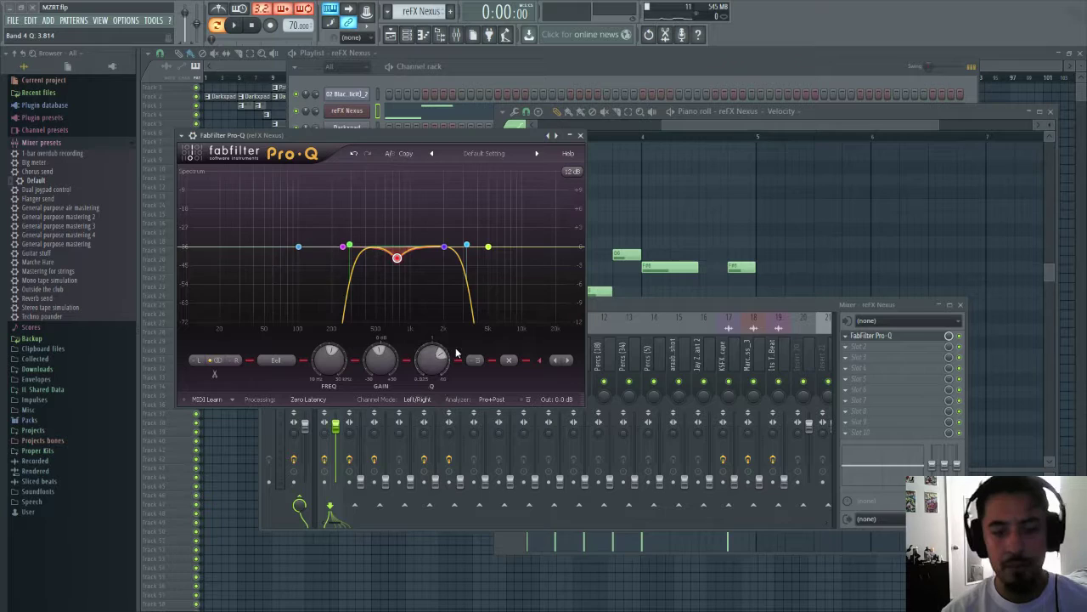
mouse_move(400, 259)
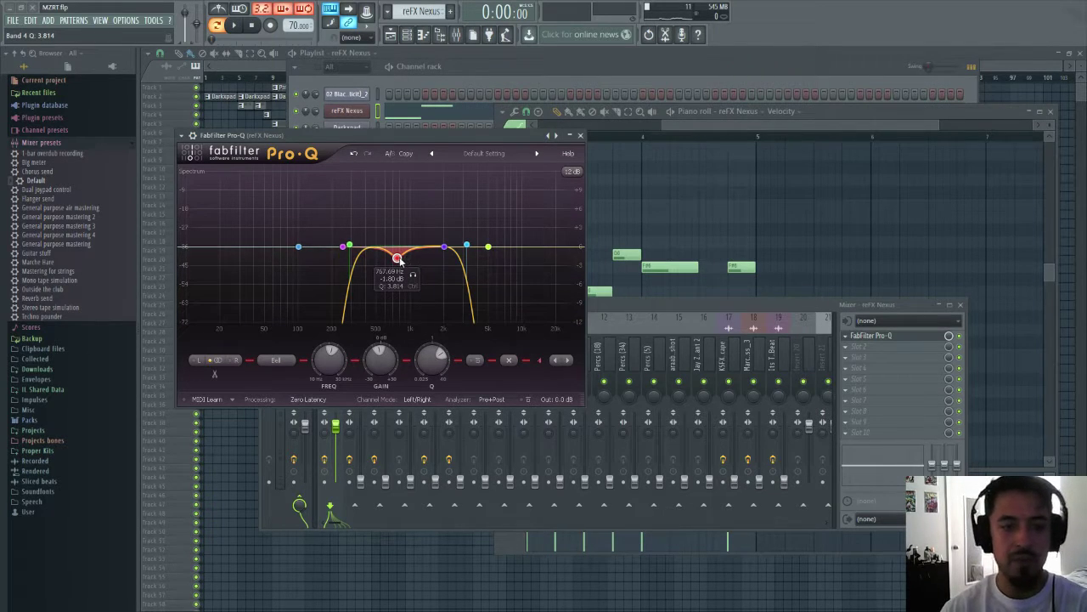
drag(433, 361, 444, 338)
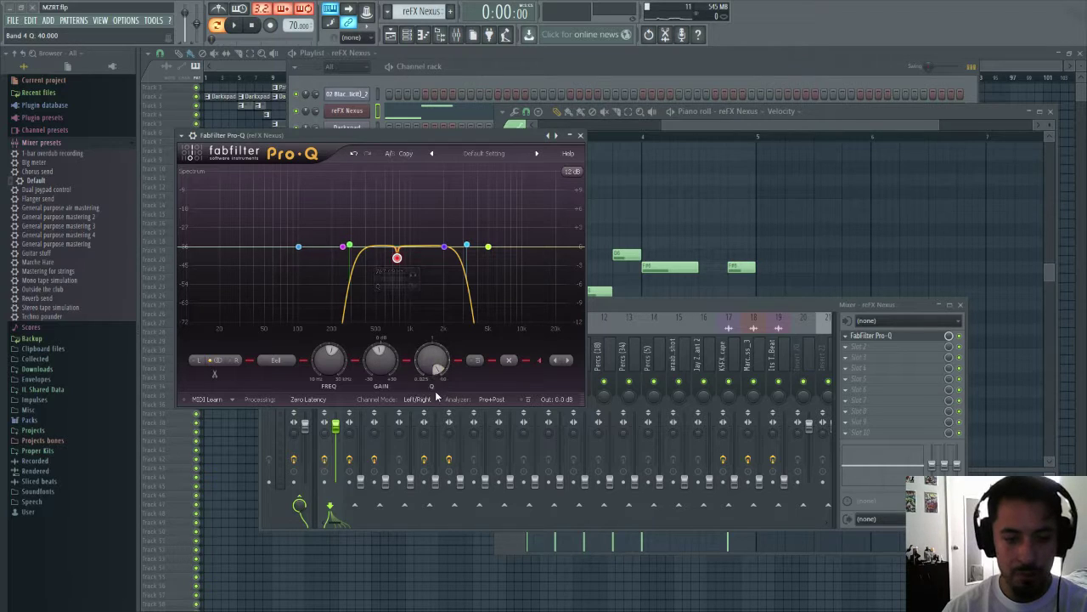
drag(396, 258, 393, 424)
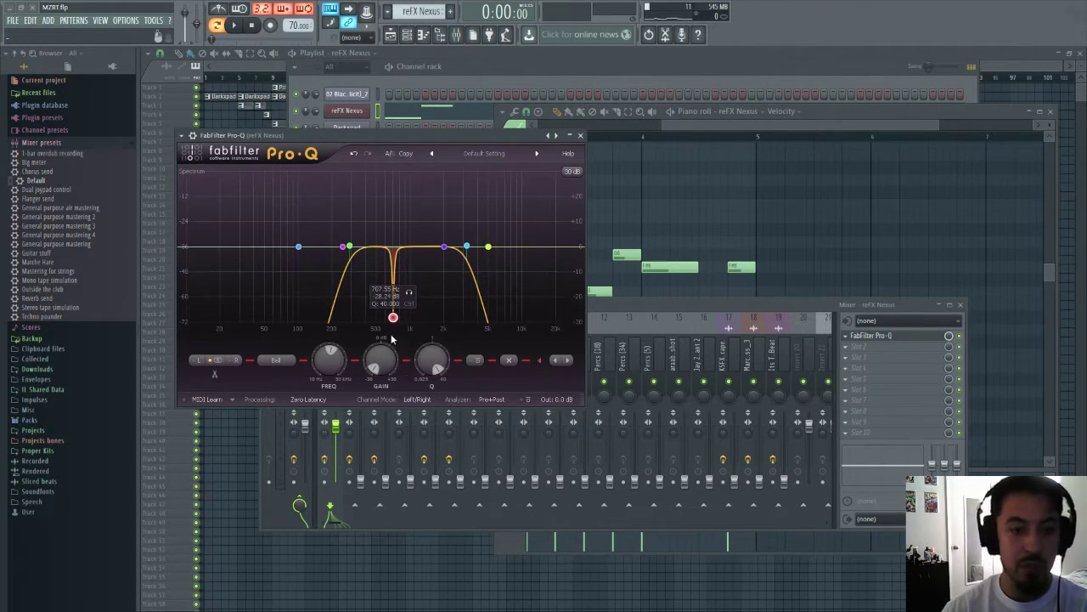
- Sweep the band 4 notch during playback, settle it as a shallower cut near 1 kHz and audition the result
key(space)
drag(394, 321, 379, 356)
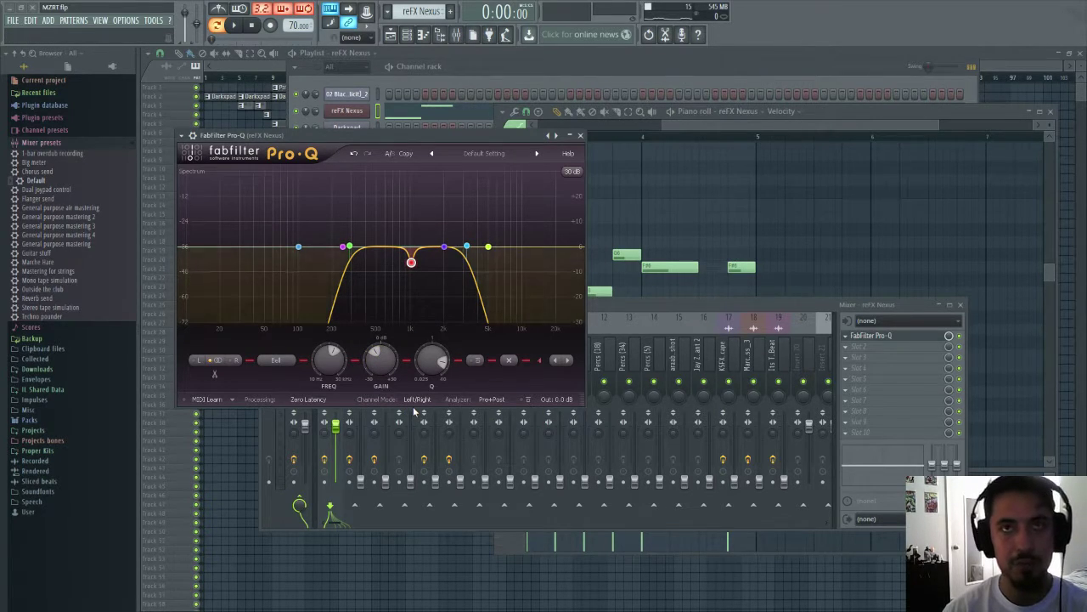
key(space)
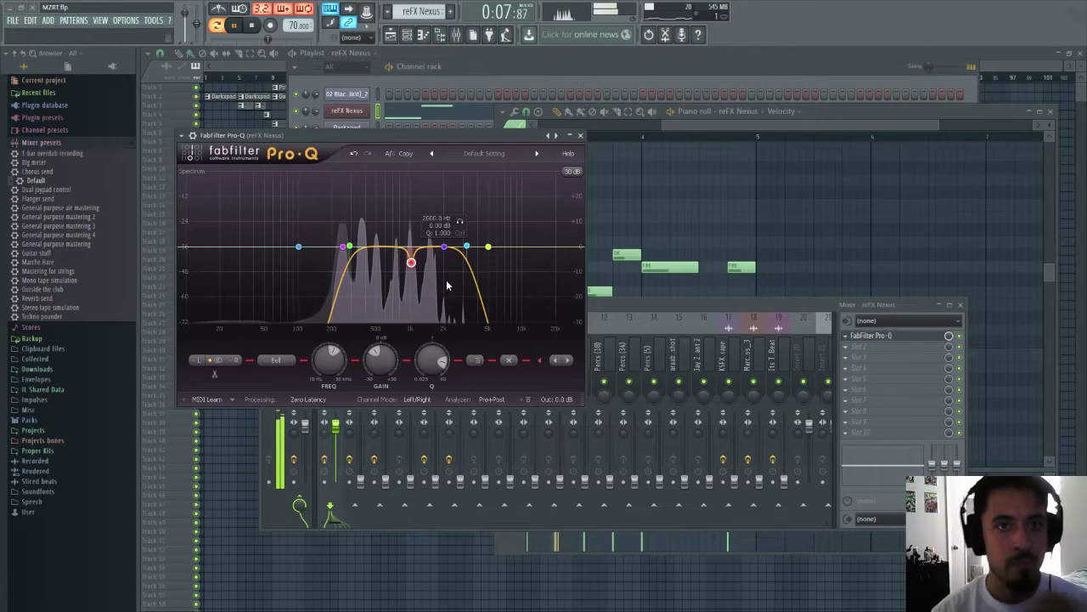
key(space)
- Look through the effects available for slot 2, view the reFX Nexus instrument settings and close the open windows
click(866, 353)
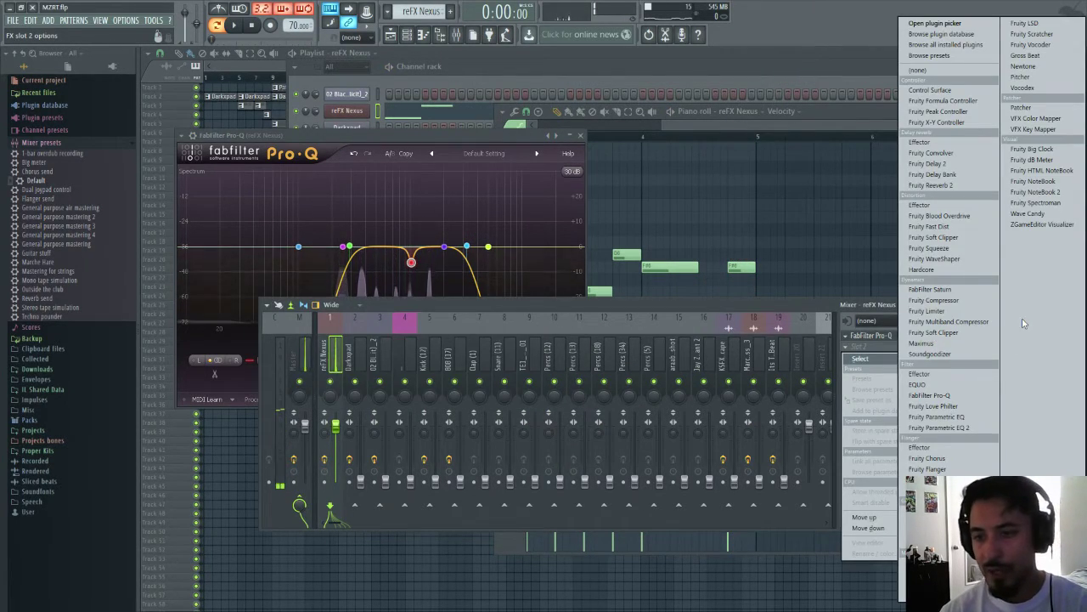
click(365, 112)
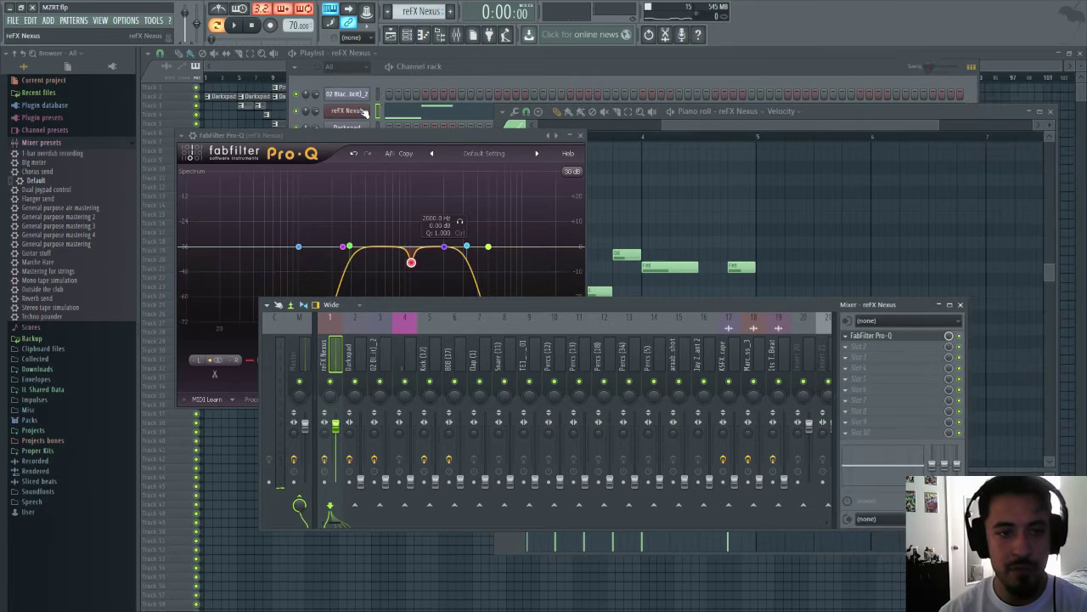
click(365, 112)
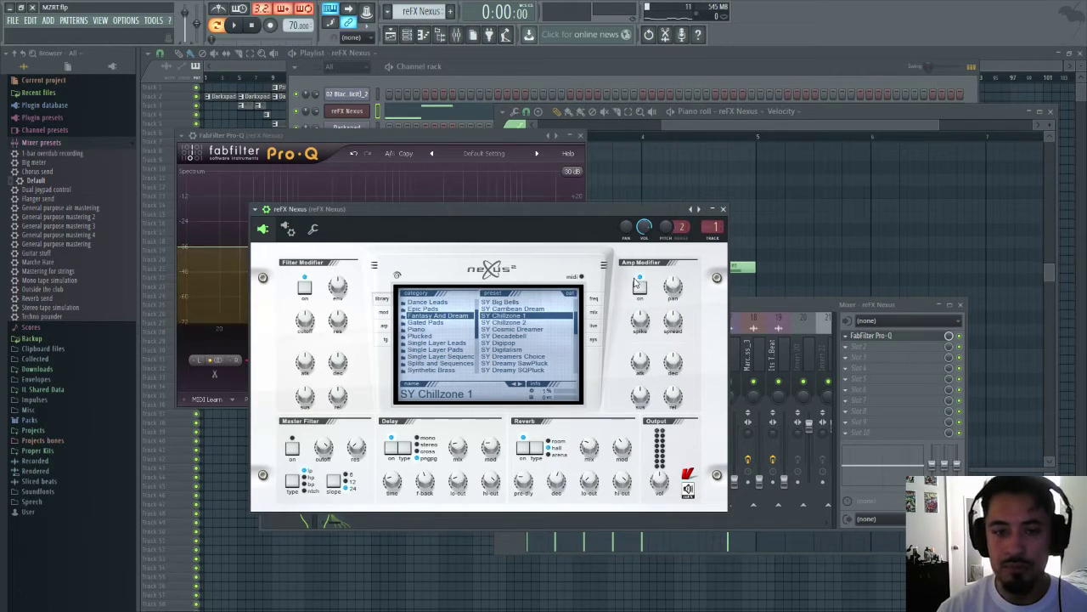
click(782, 300)
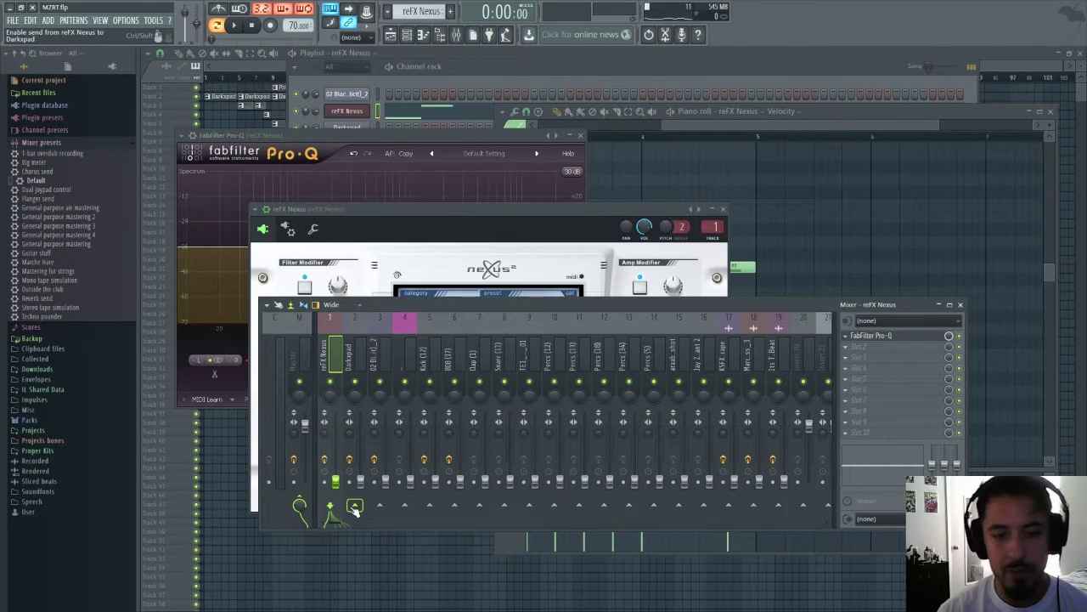
key(F12)
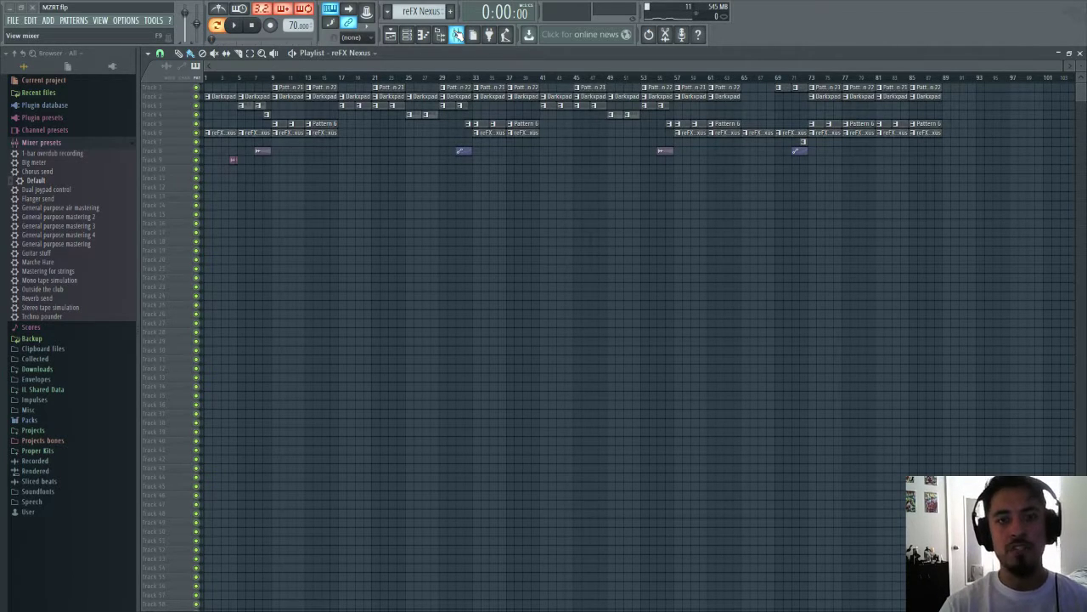
- Reopen the mixer, move its window slightly higher and show the Kick (12) track's effects
click(457, 35)
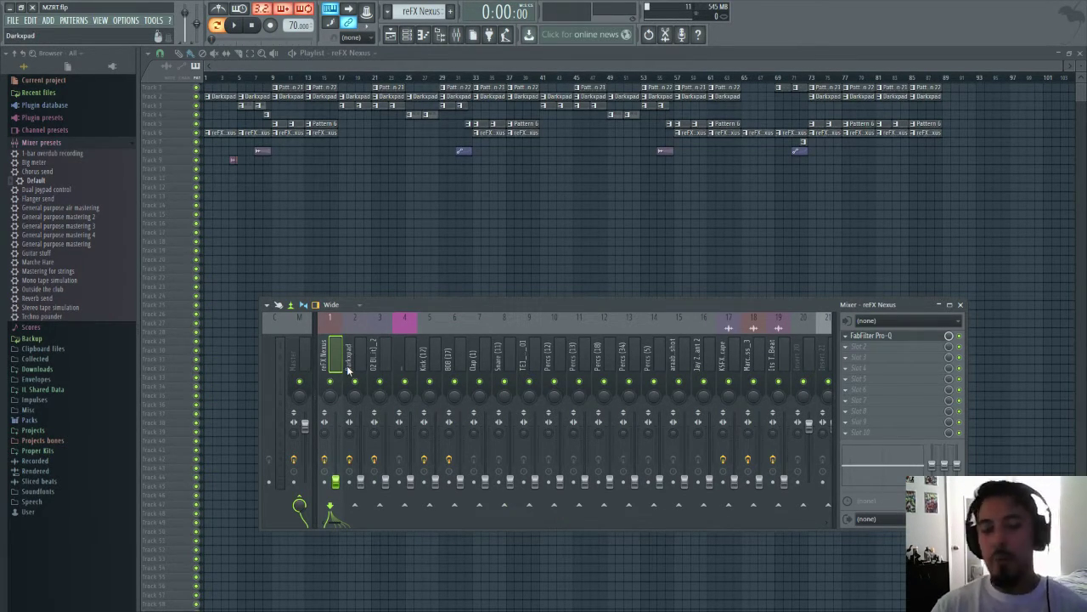
drag(387, 303, 403, 274)
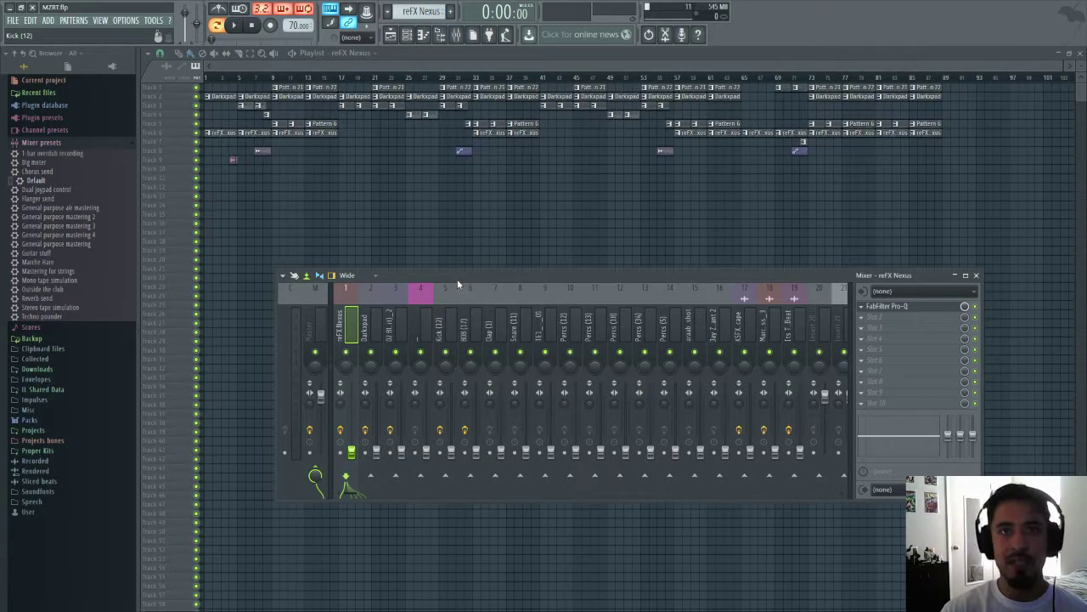
click(443, 297)
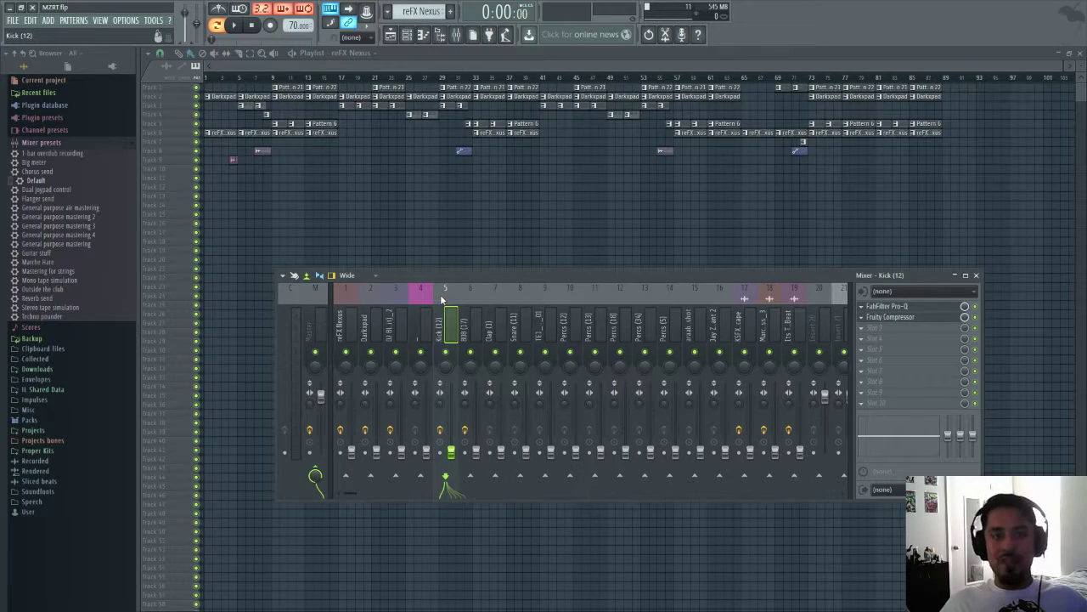
- Reset the 808 (17) mixer track's volume to its default and lower its fader slightly
click(464, 289)
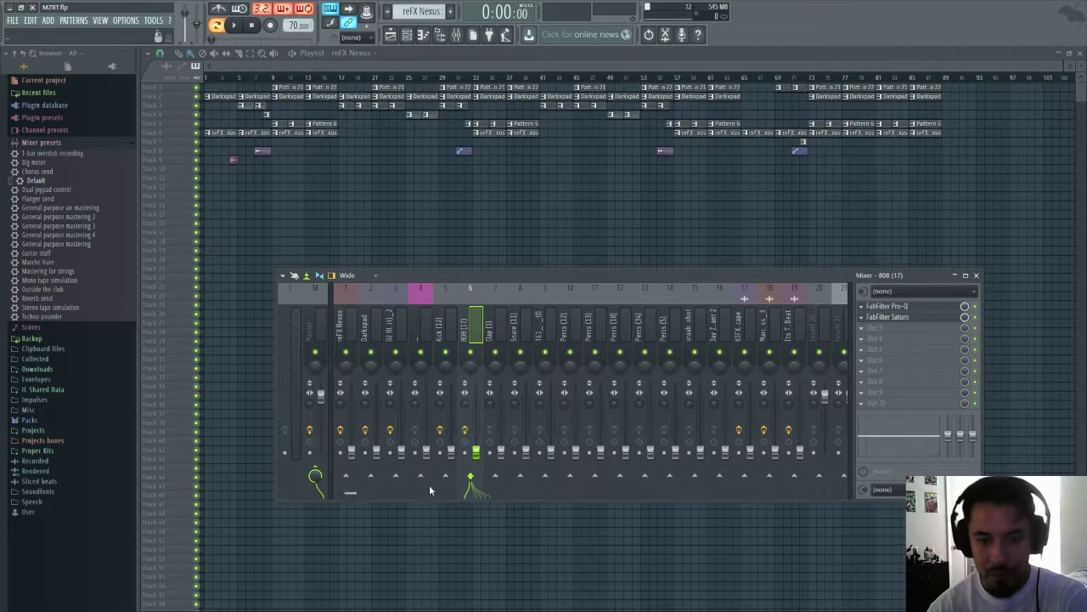
drag(476, 453, 476, 453)
right_click(476, 452)
click(492, 448)
drag(476, 397, 476, 408)
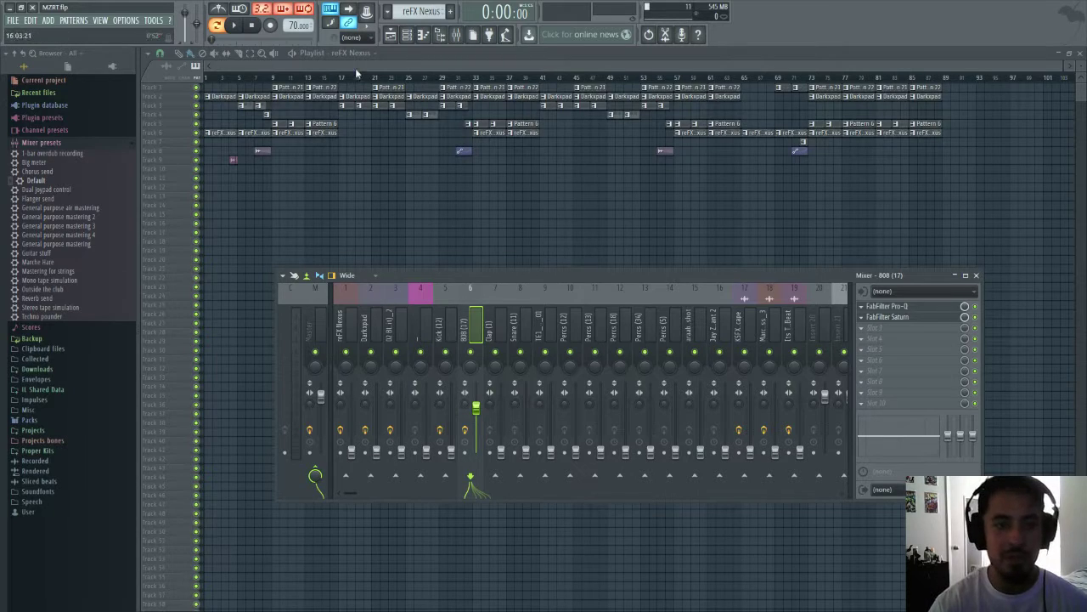
- Clear the open windows, select bars 9 to 16 of the playlist as the loop and start playback
click(409, 34)
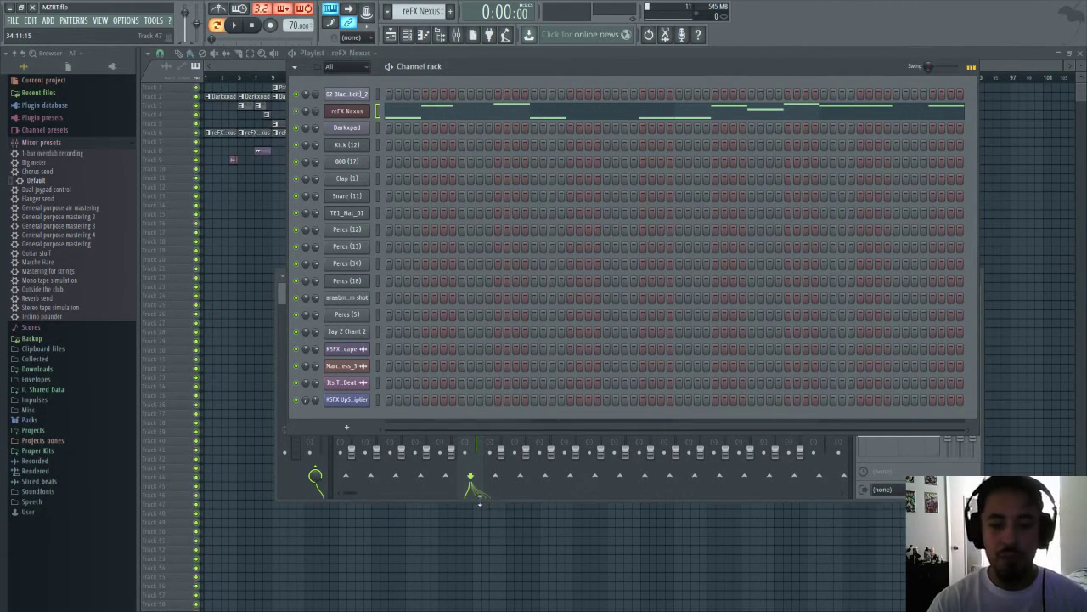
click(481, 501)
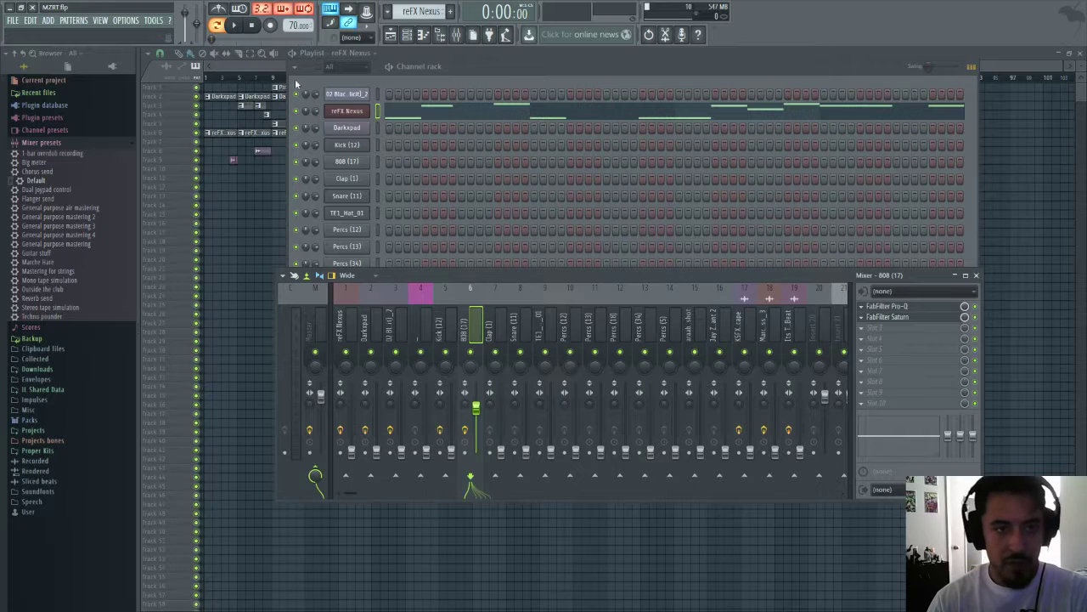
click(259, 64)
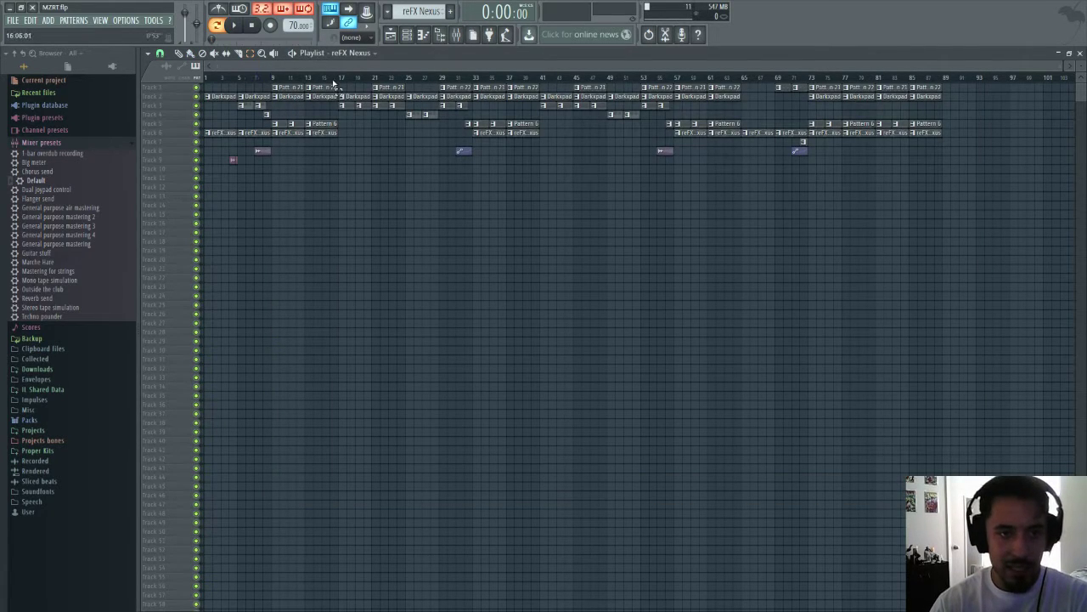
drag(337, 80, 272, 81)
key(space)
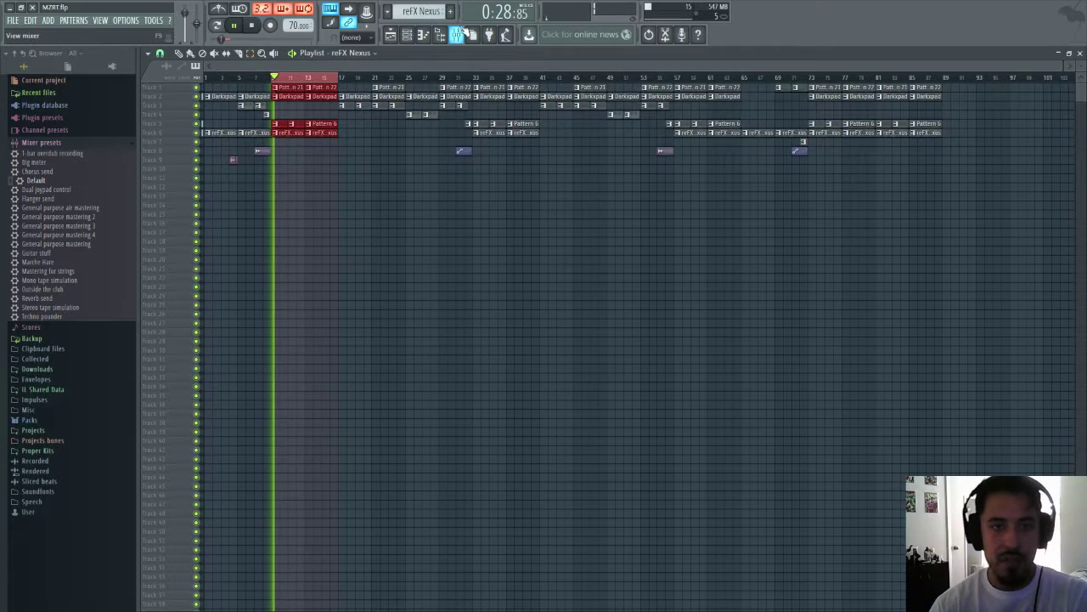
- View the FabFilter Saturn and FabFilter Pro-Q settings on the 808 (17) mixer track during playback, then close the windows
click(457, 34)
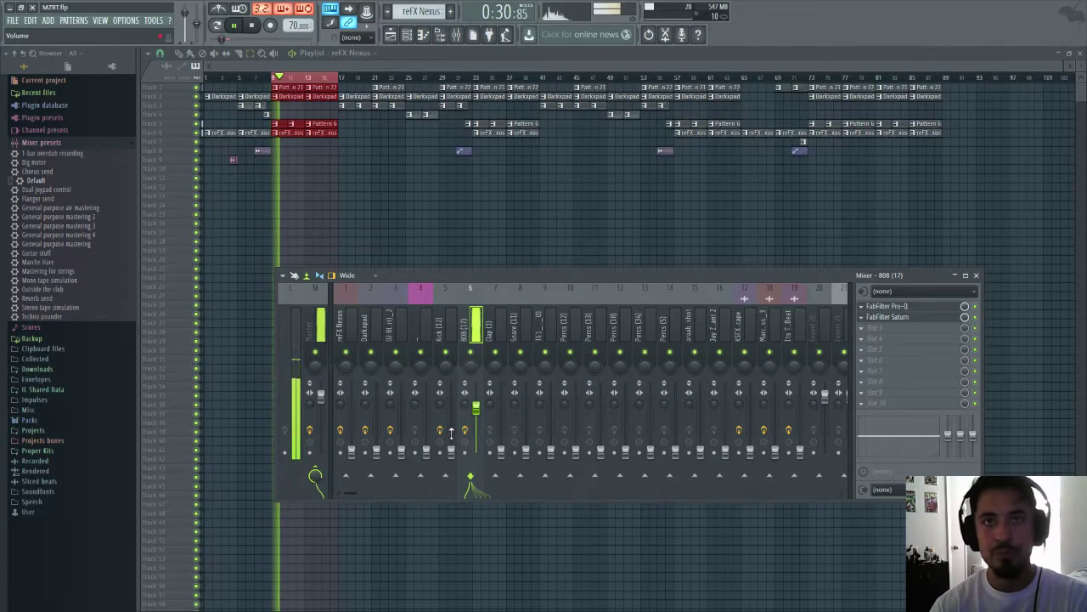
click(880, 316)
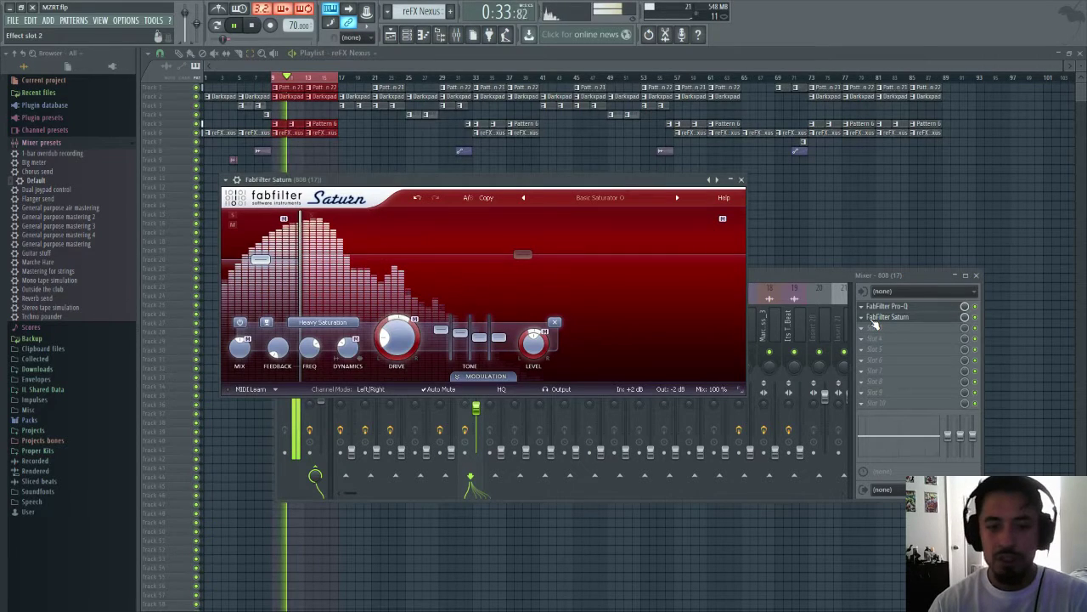
click(930, 315)
click(929, 309)
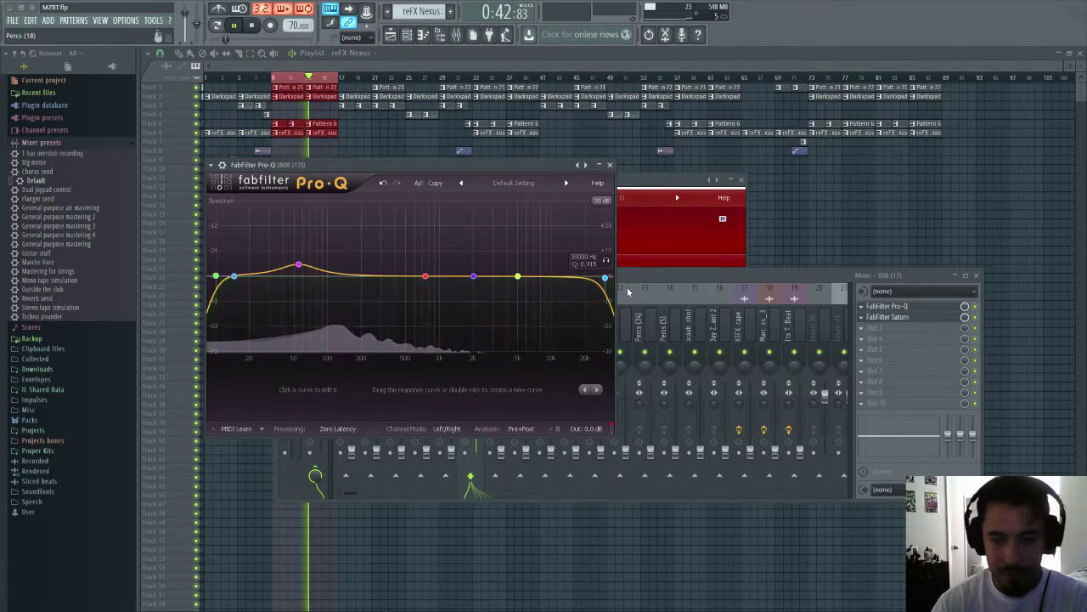
click(586, 61)
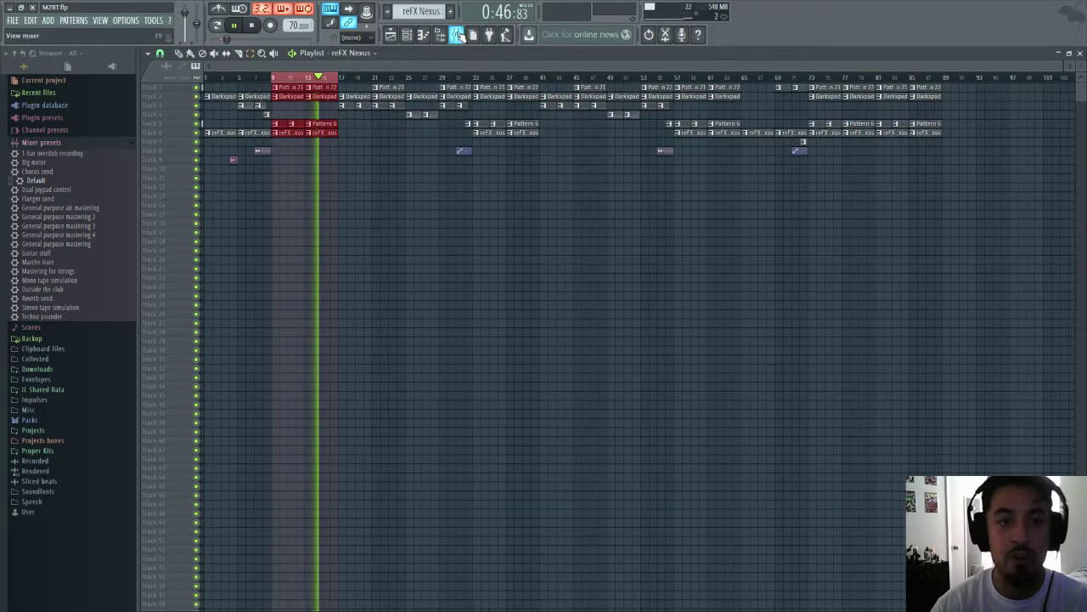
- Reopen the mixer and look through the effects on the 02 Black Mozart, unnamed fourth and reFX Nexus tracks
click(457, 34)
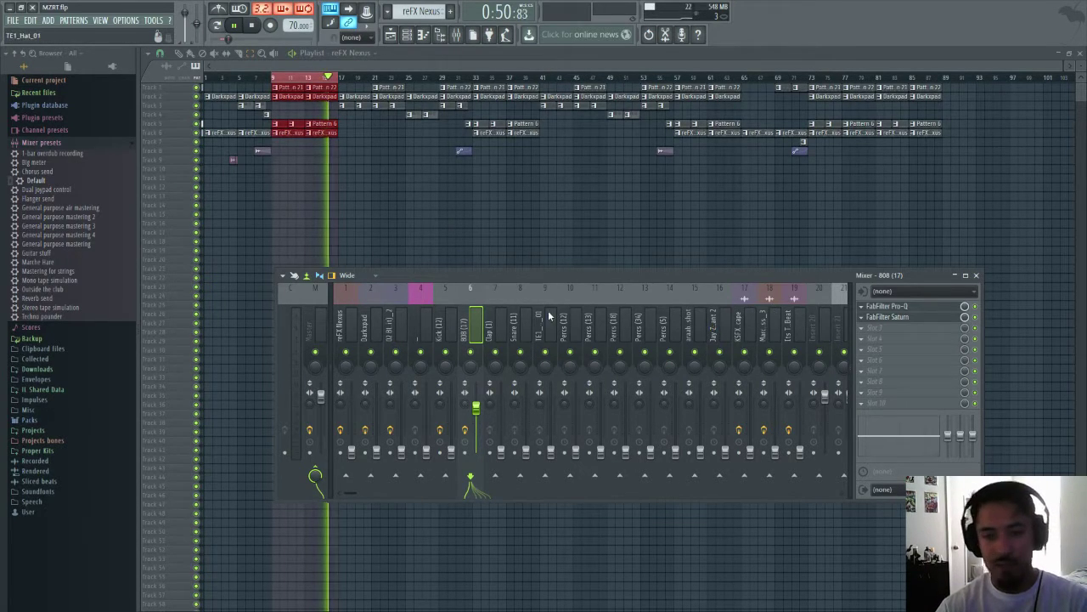
click(390, 302)
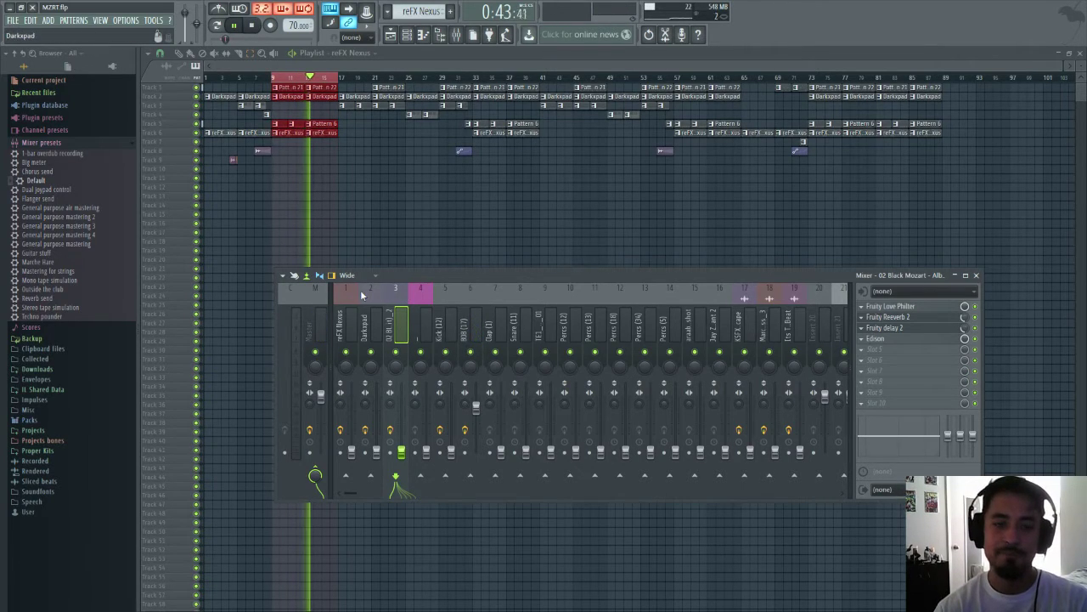
click(419, 298)
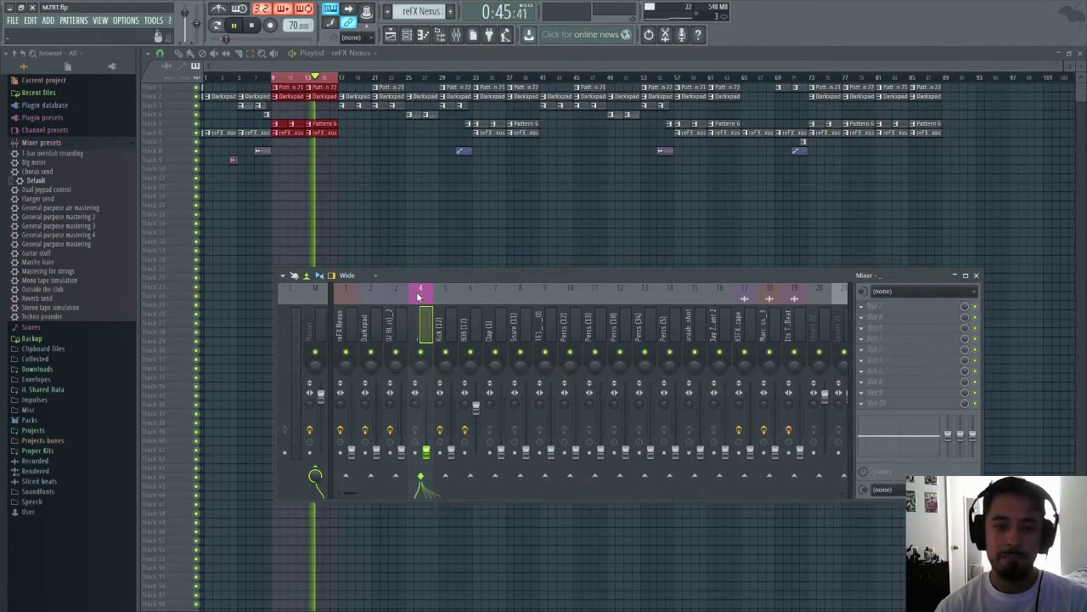
click(348, 304)
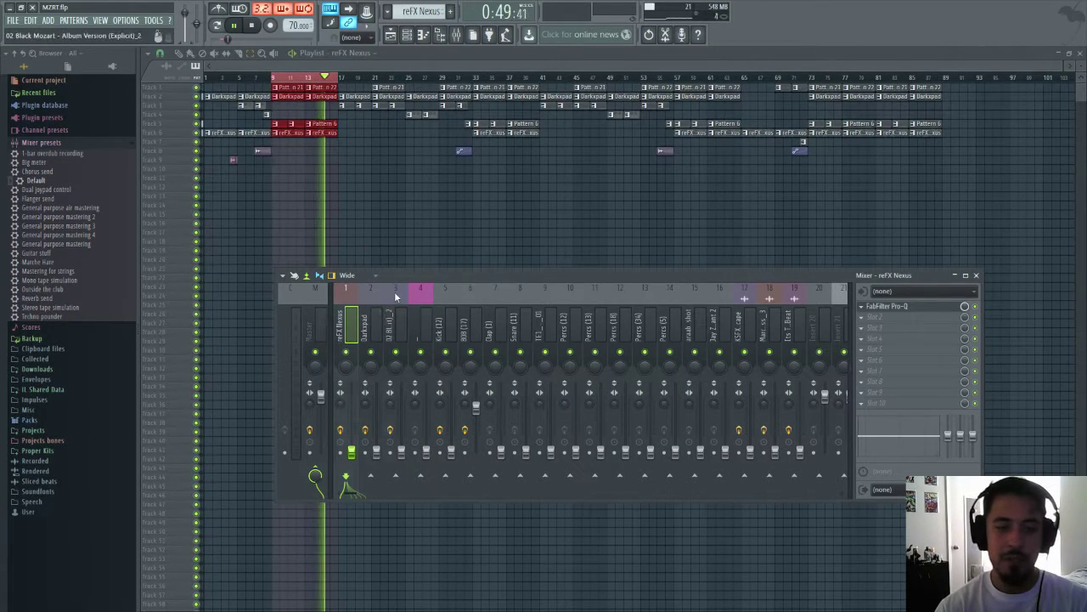
click(384, 383)
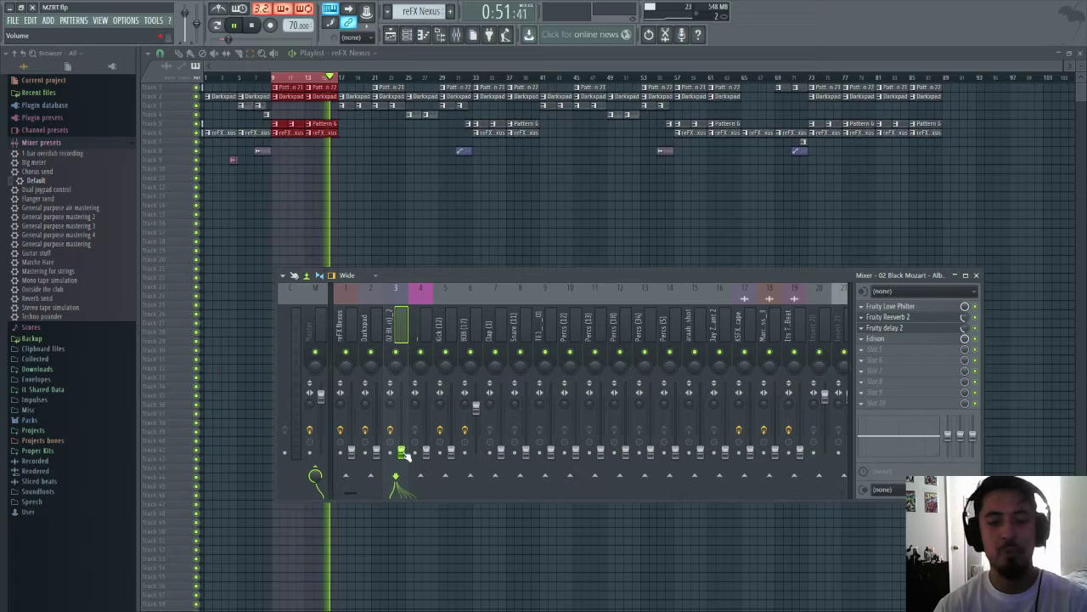
- View the Slicex settings of the 02 Black Mozart sample channel, then close all windows
click(407, 35)
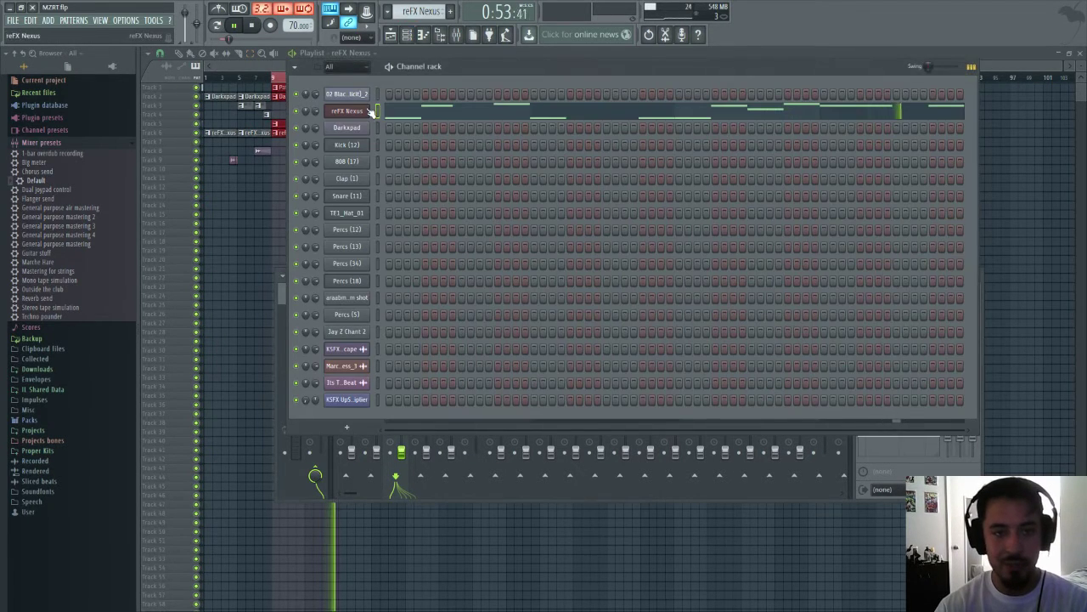
click(347, 94)
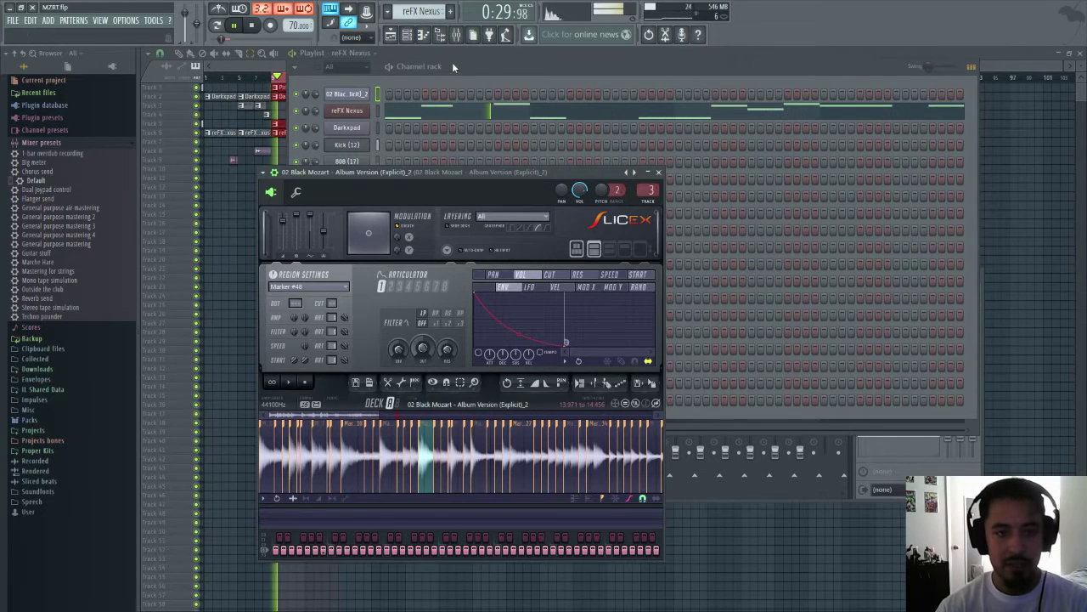
key(F12)
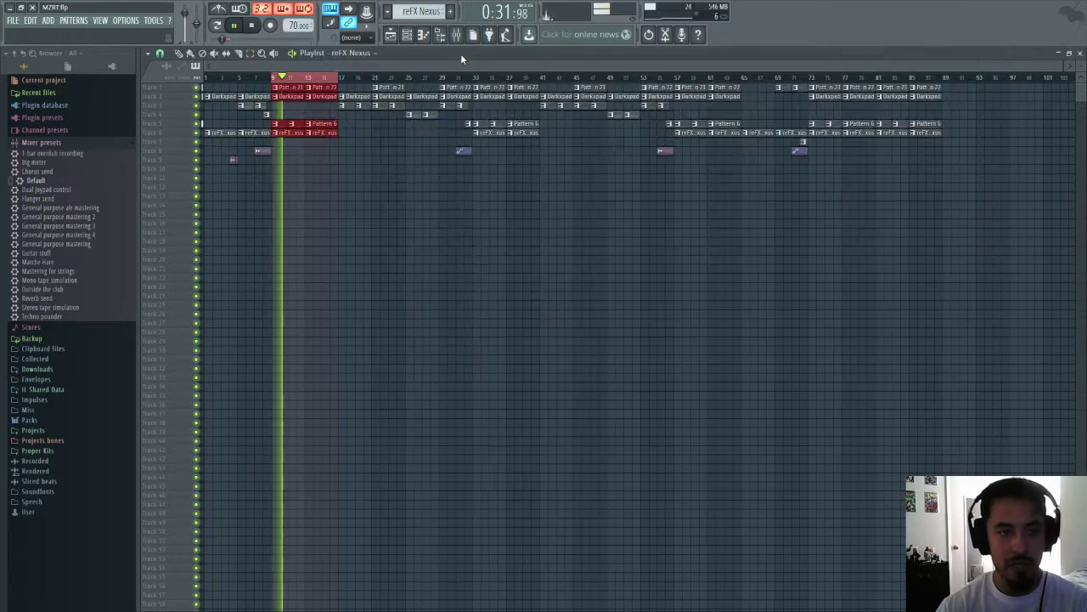
- Raise the 02 Black Mozart mixer track's fader to about -9.5 dB during playback, then stop
click(456, 34)
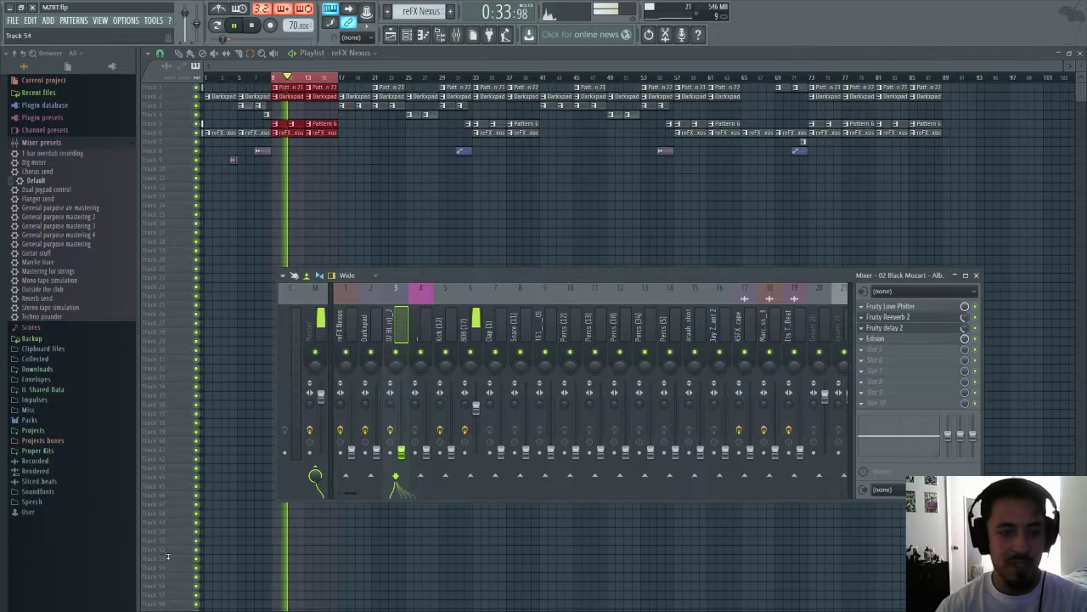
drag(405, 452, 401, 416)
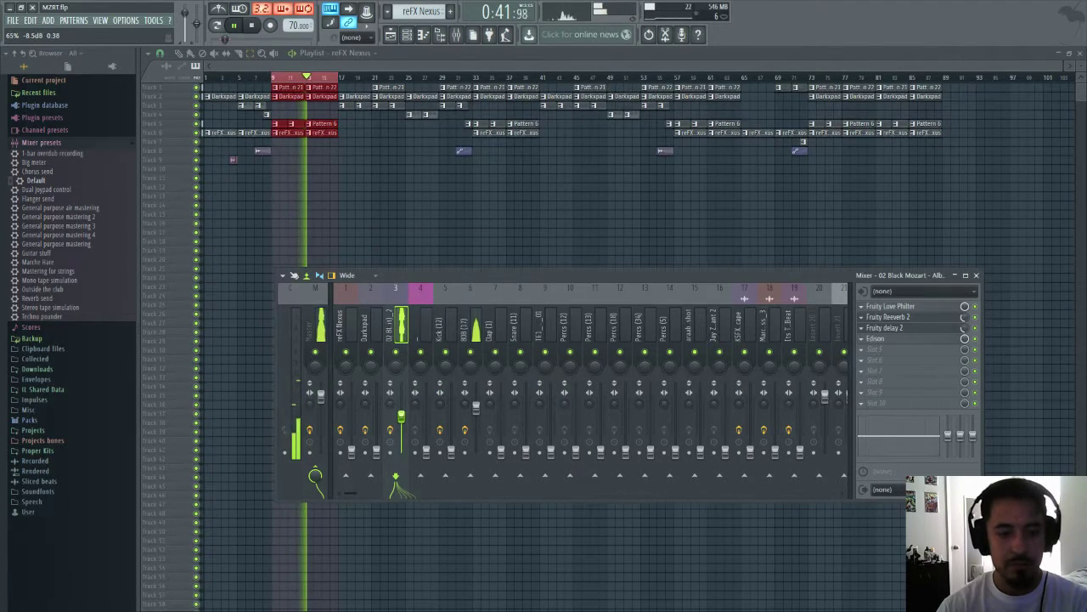
drag(401, 416, 401, 418)
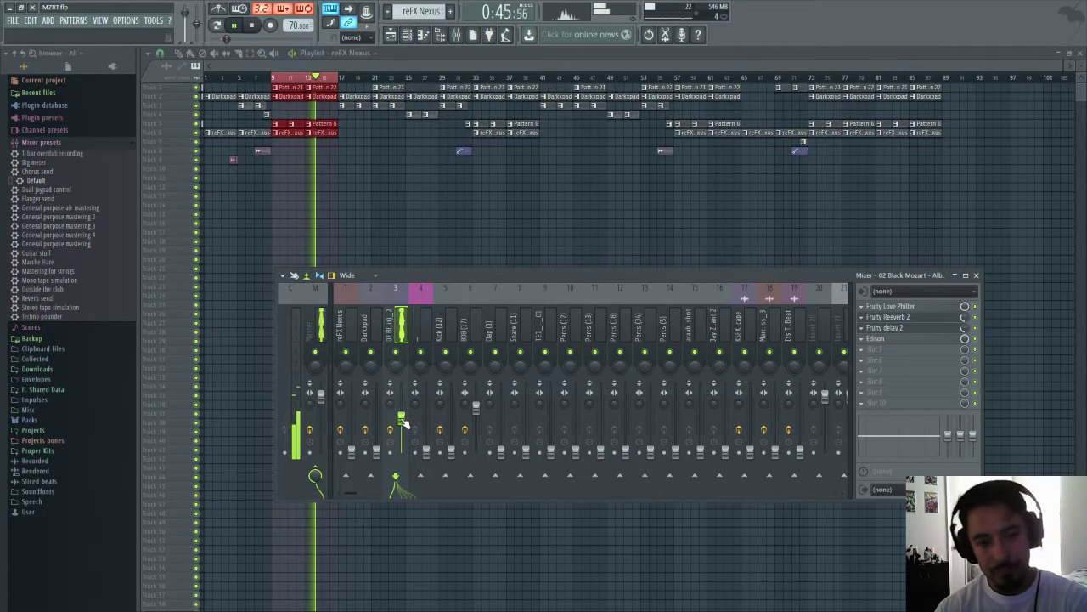
key(space)
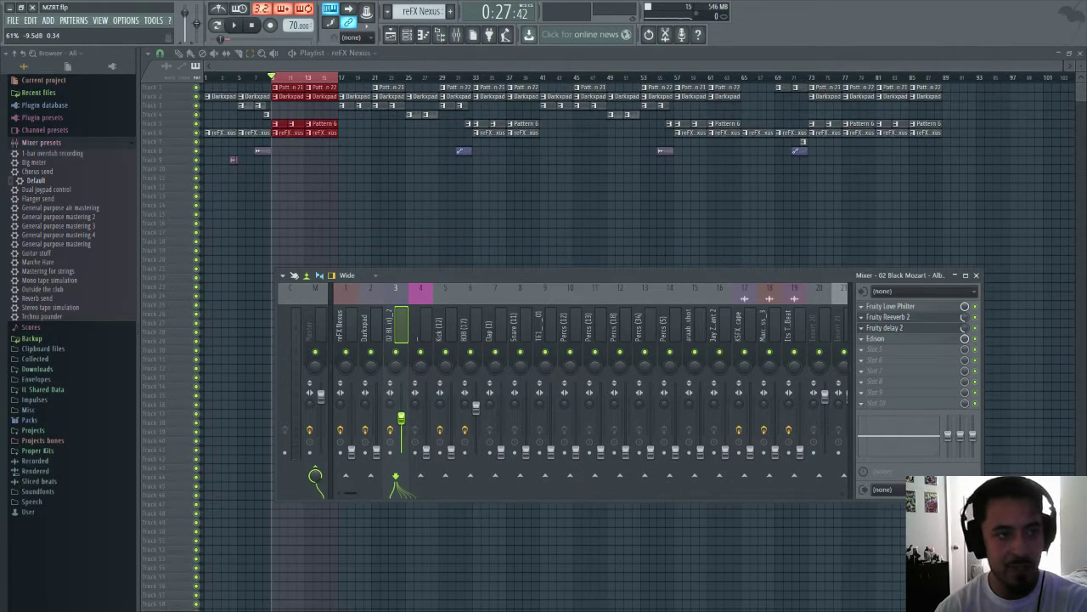
- Select the 808 (17) mixer track and audition the loop with the sample and 808 together
click(479, 326)
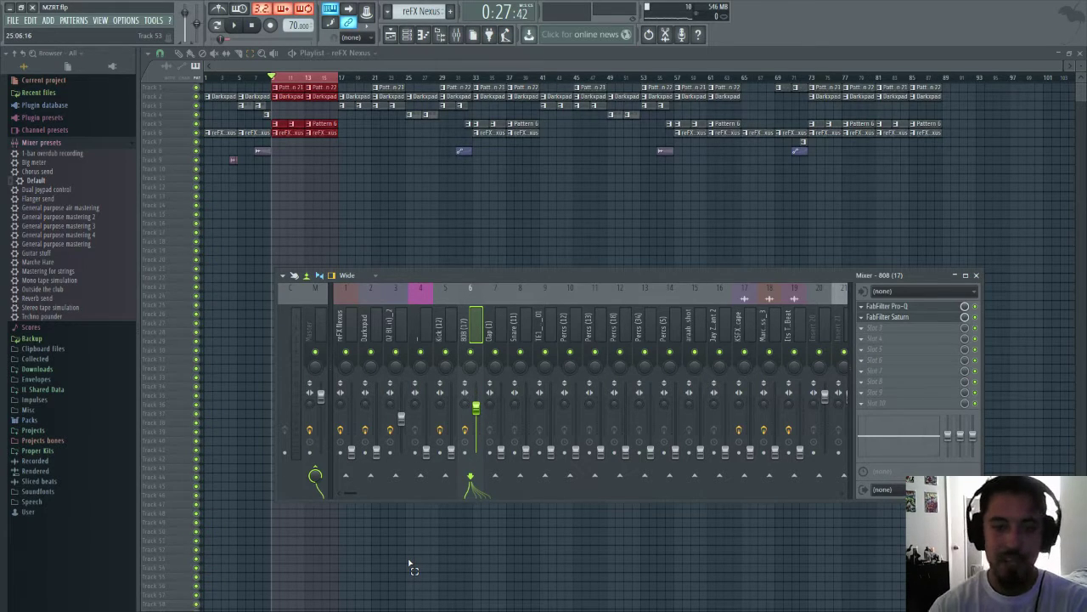
key(space)
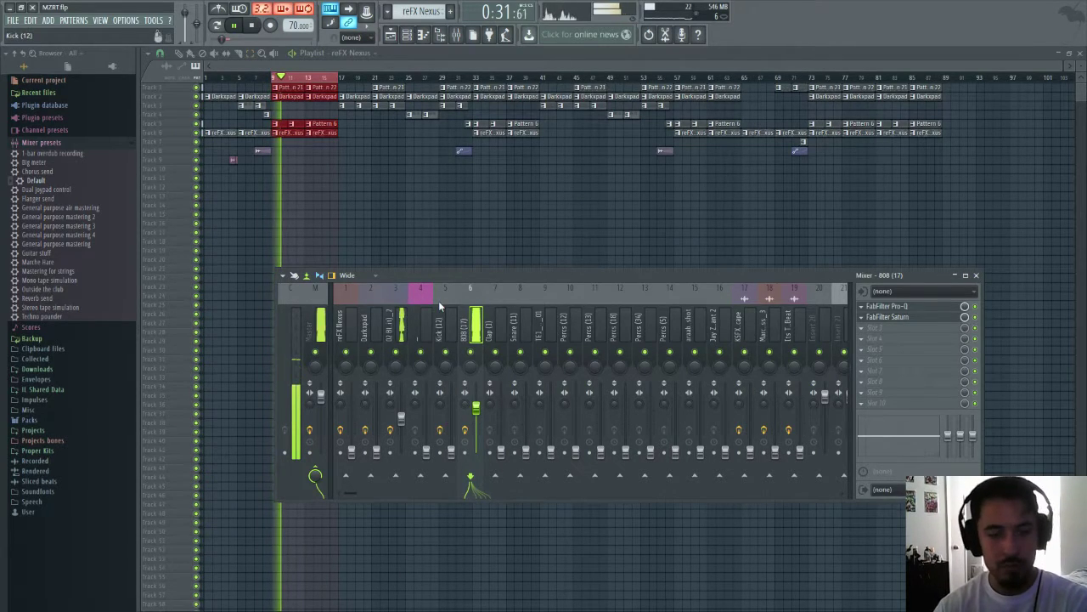
key(space)
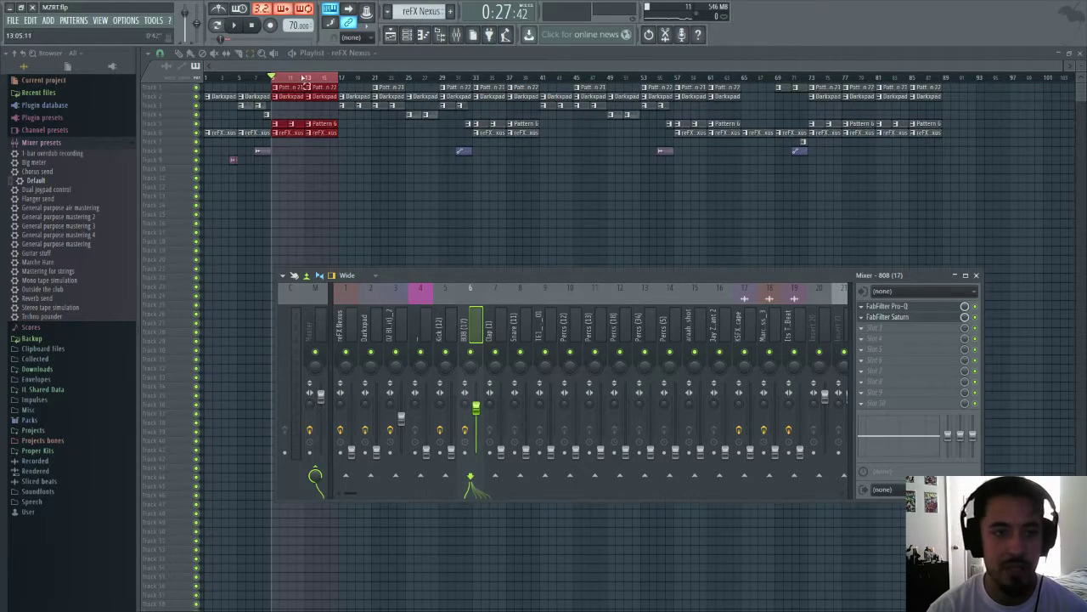
- View the Darkpad pattern's piano roll notes and its Sytrus instrument settings, then return to the channel rack
key(F9)
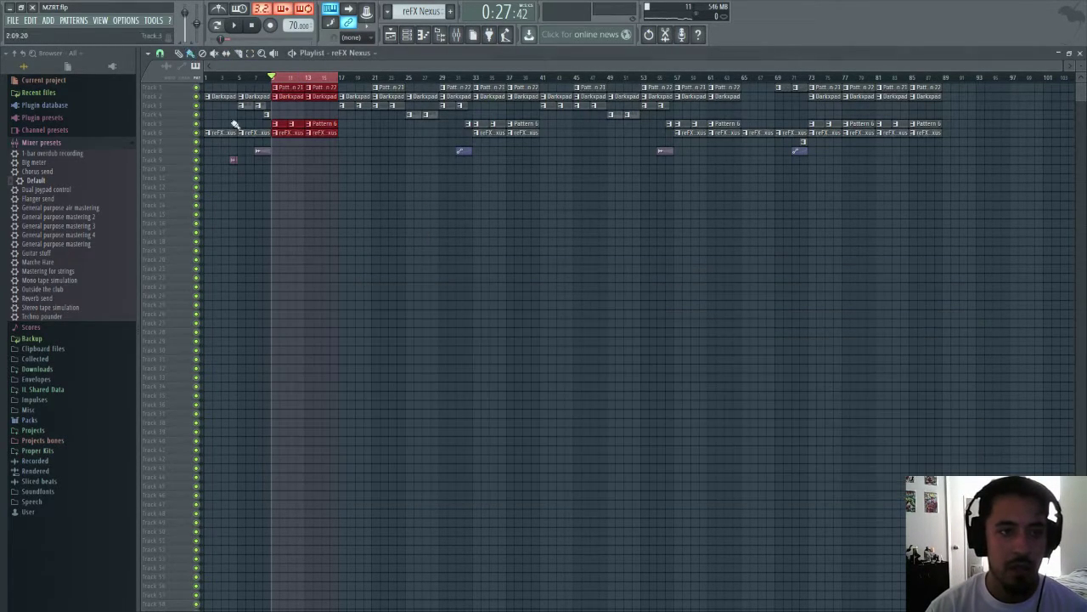
double_click(294, 97)
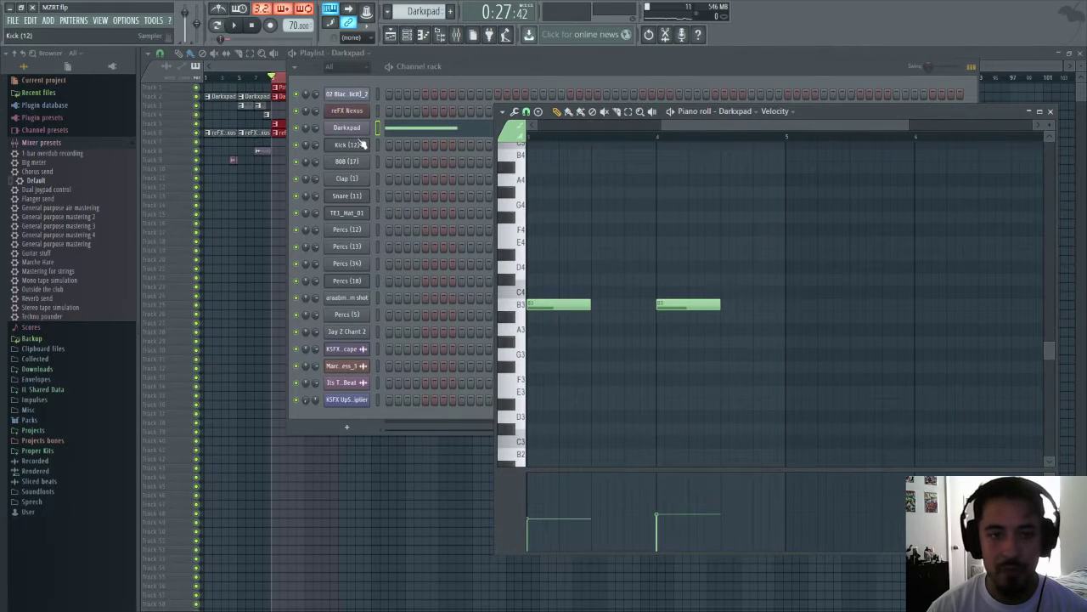
click(351, 129)
click(439, 130)
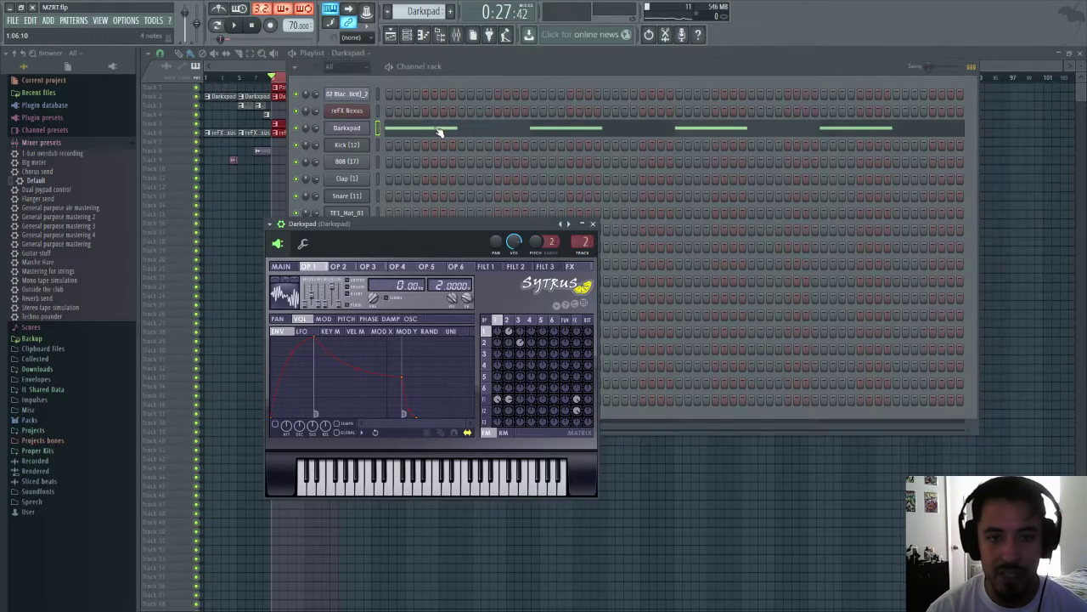
click(439, 130)
drag(765, 125, 741, 136)
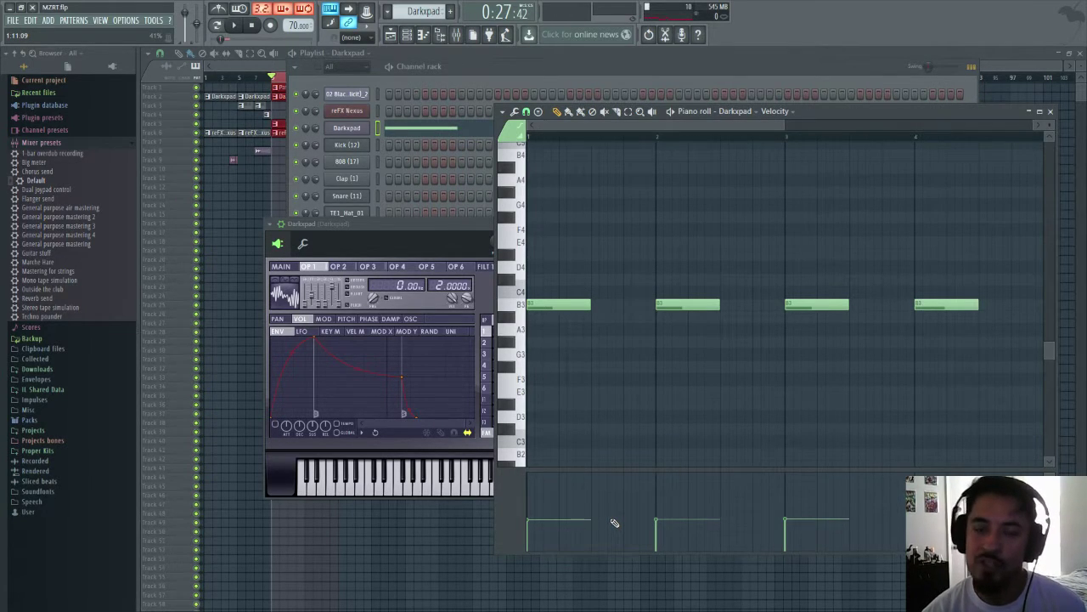
click(592, 62)
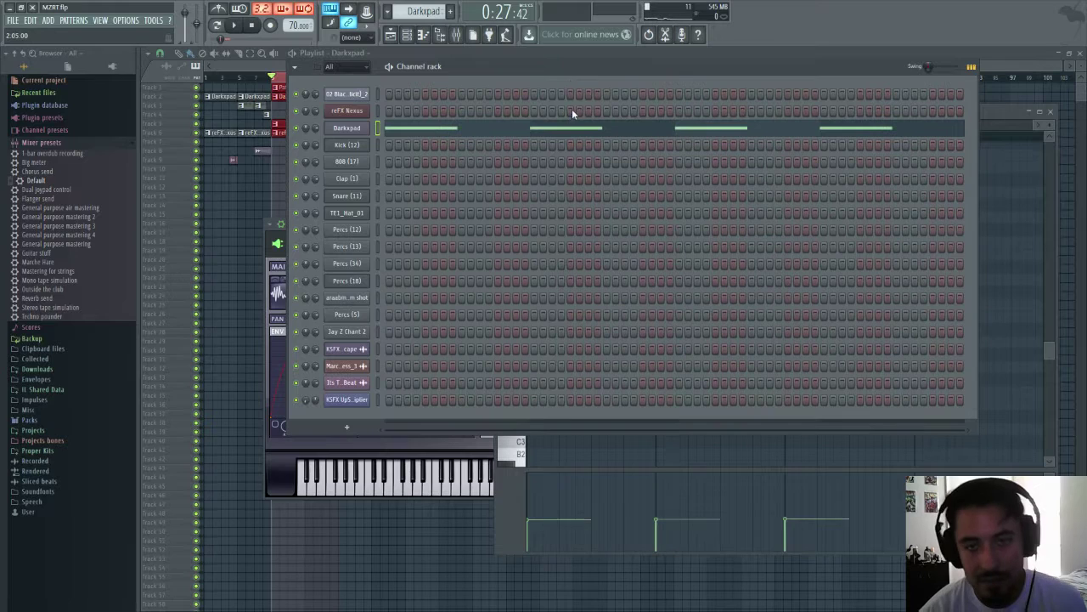
- Show the Darkpad track in the mixer and briefly play the loop
click(456, 34)
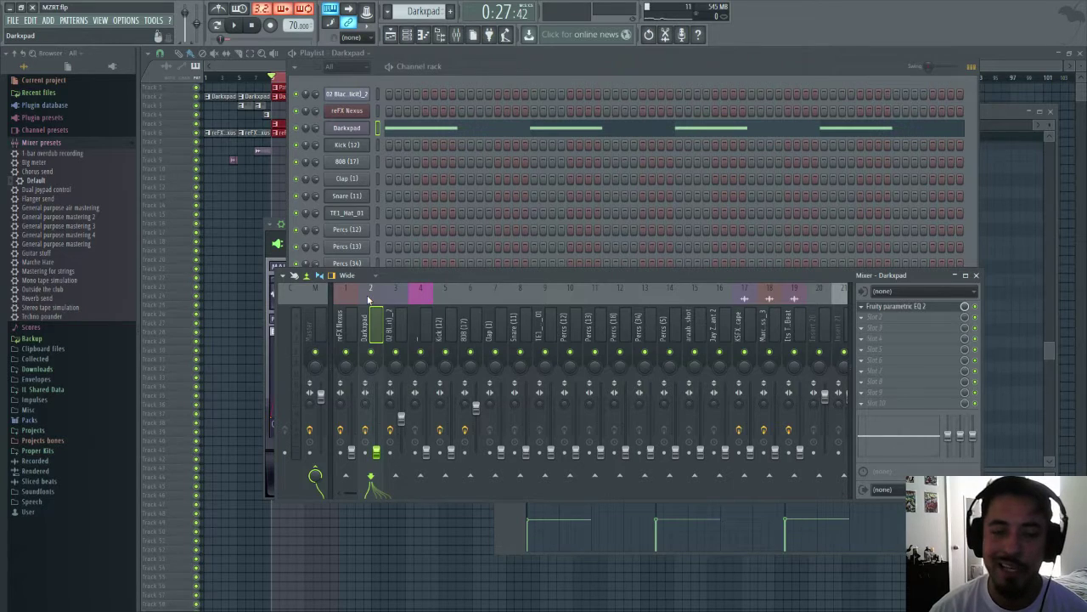
key(space)
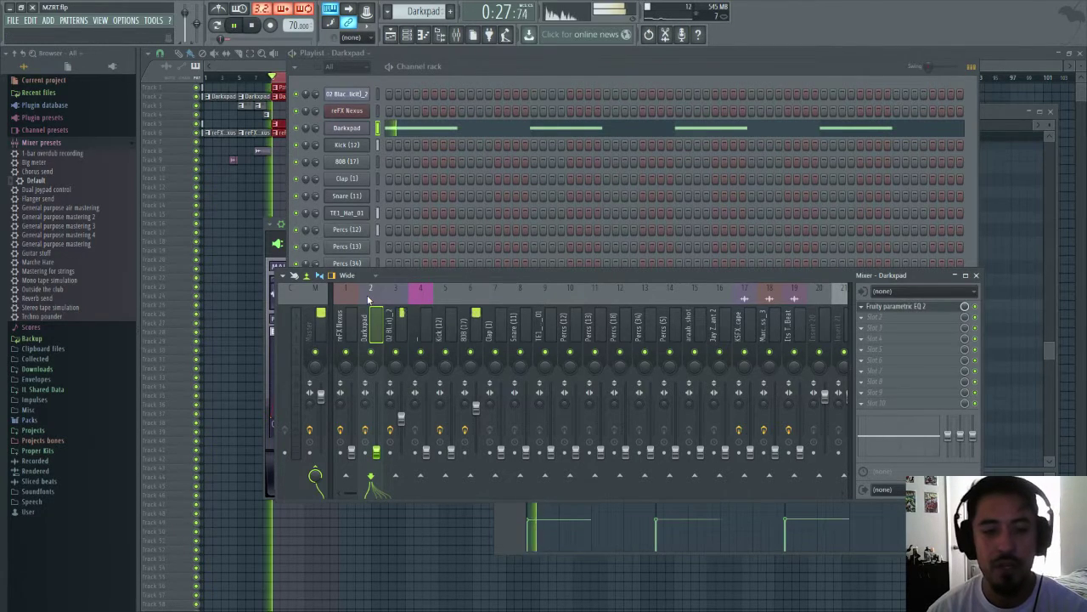
key(space)
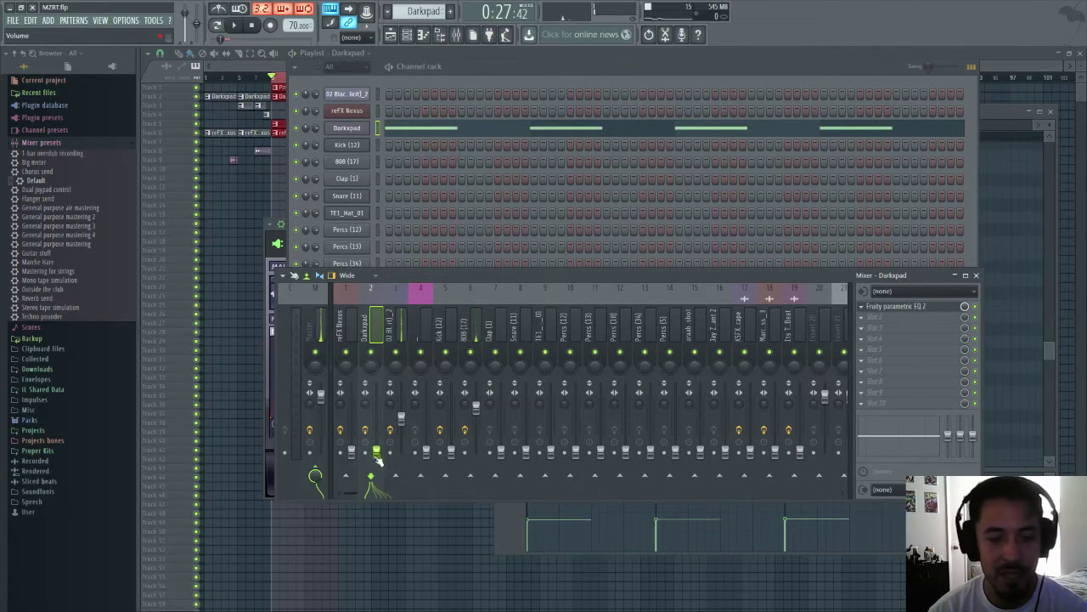
- Open the Darkpad's Sytrus window and its Fruity parametric EQ 2, and audition the loop while examining the EQ curve
click(363, 127)
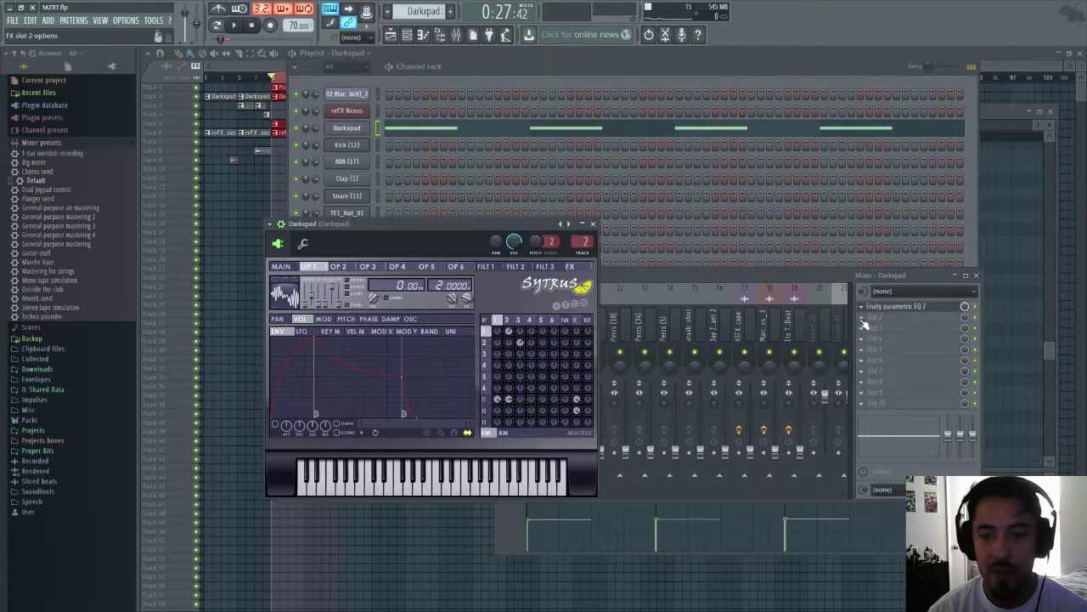
click(886, 309)
key(space)
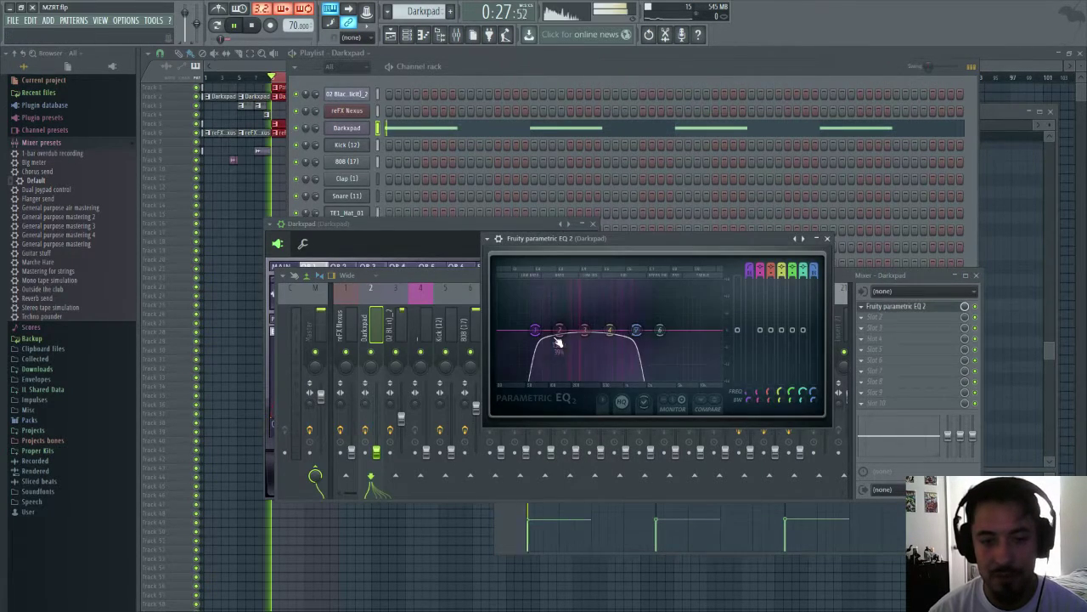
key(space)
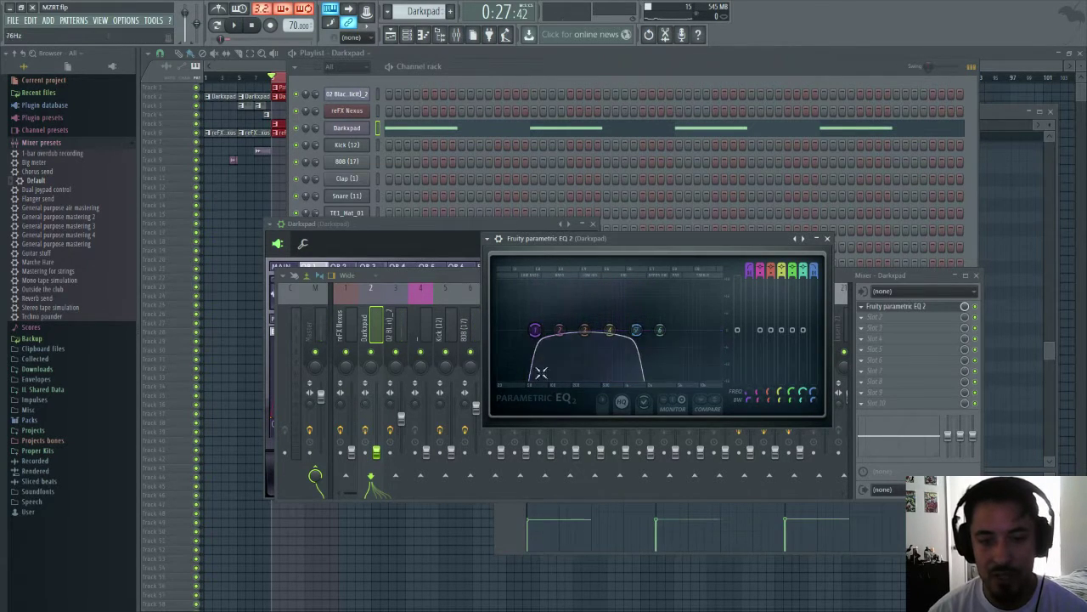
key(space)
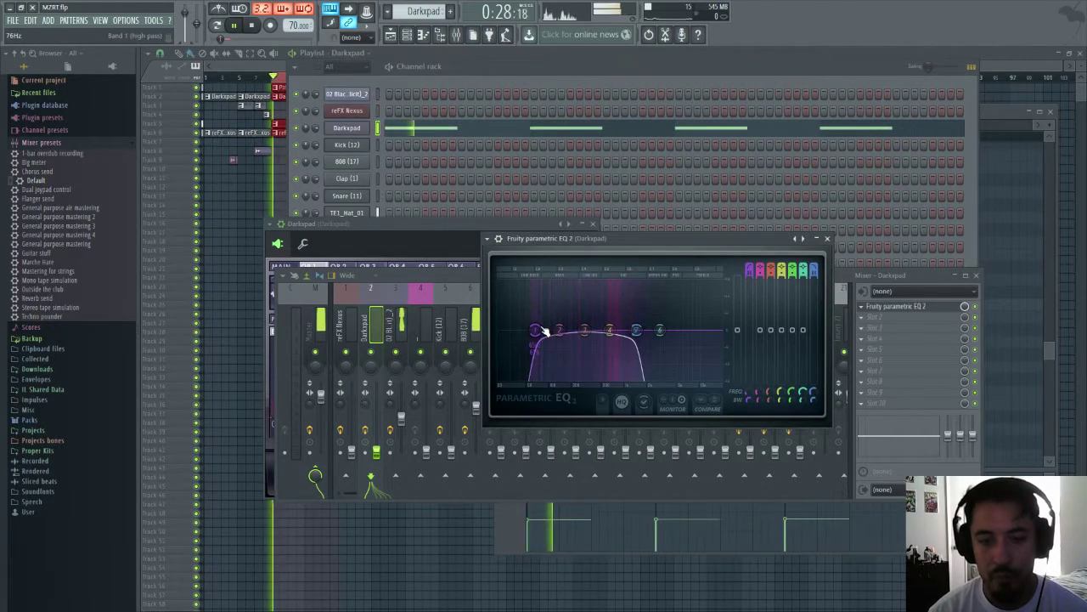
- Raise the Darkpad mixer track's volume to about the 808 track's level, and look through the neighbouring tracks' effect slots, ending on the sample track
drag(376, 453, 376, 407)
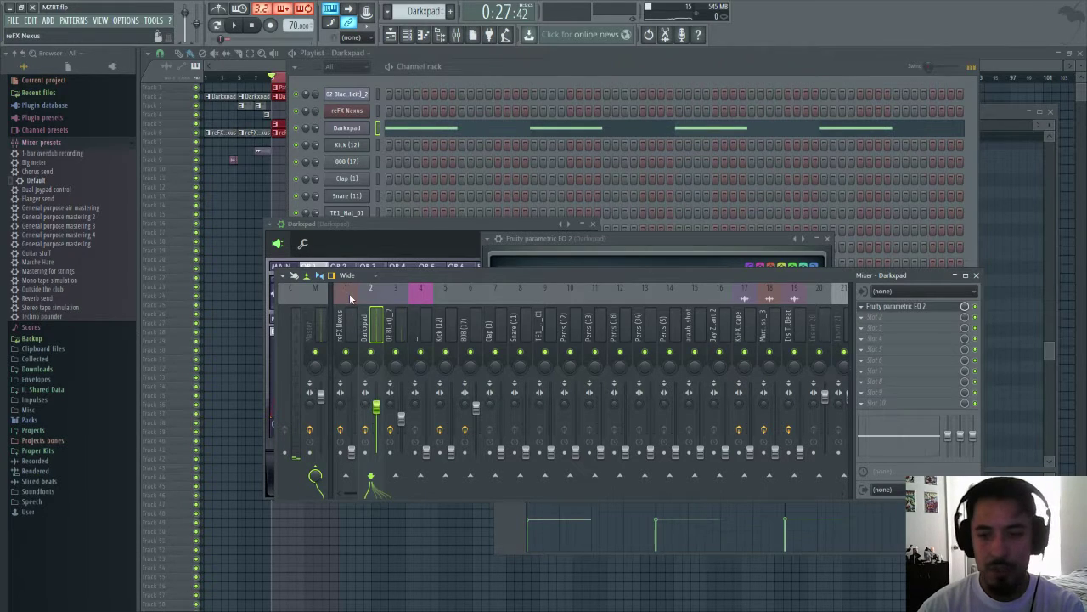
click(350, 298)
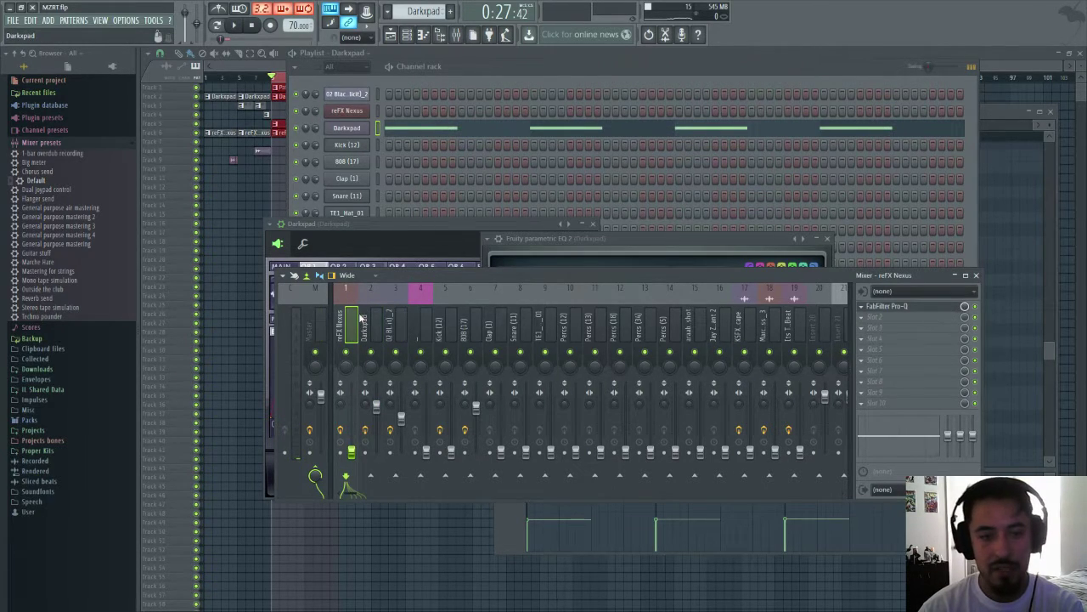
click(374, 325)
click(403, 342)
click(425, 341)
click(402, 342)
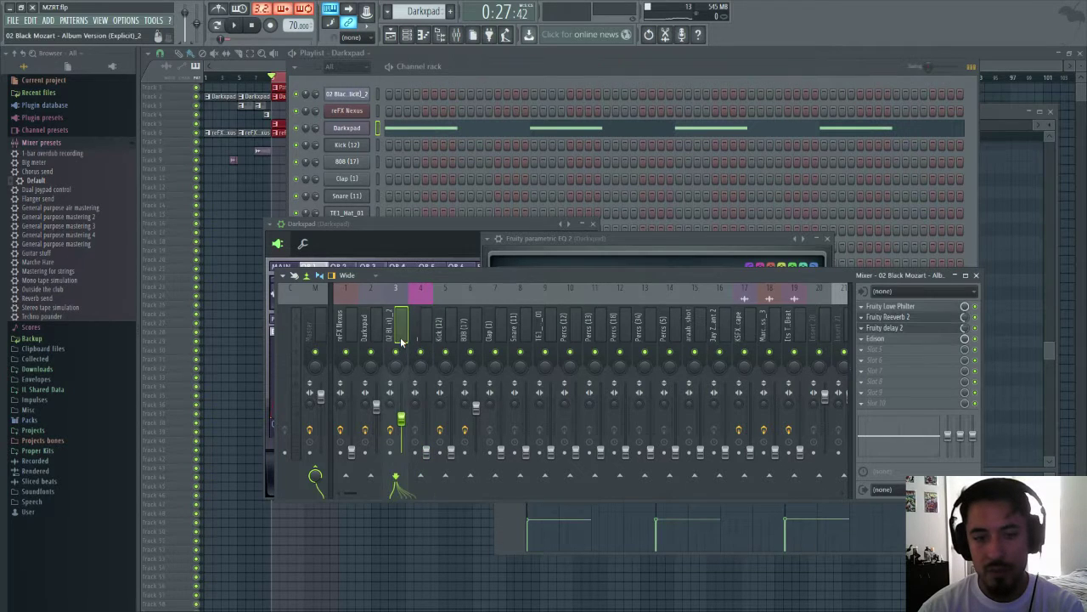
- View the sample track's Fruity Love Philter and the Darkpad's Fruity parametric EQ 2, then return to the mixer
click(927, 309)
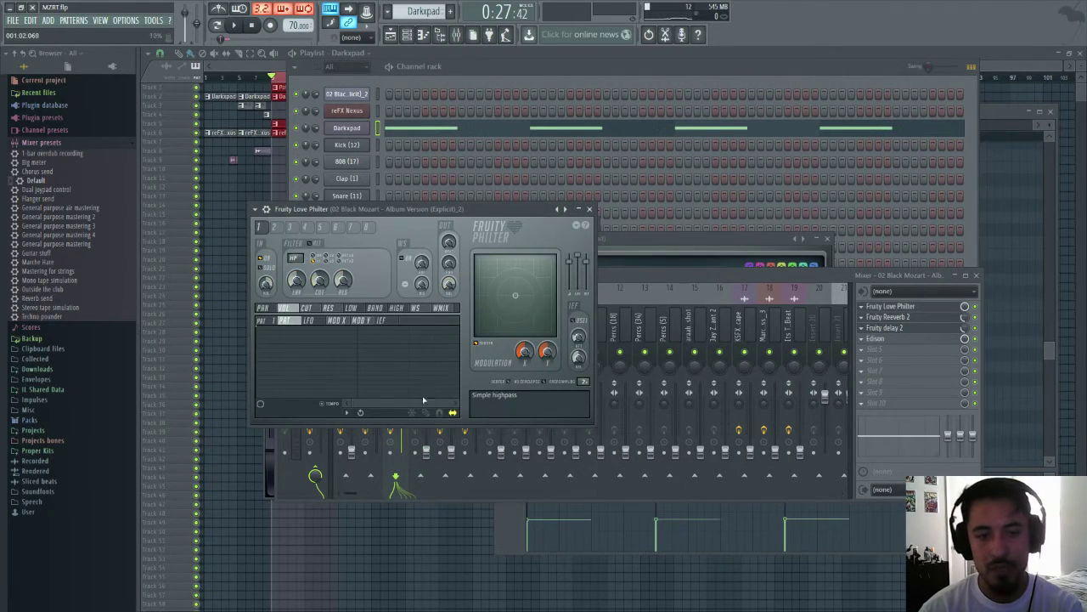
click(656, 275)
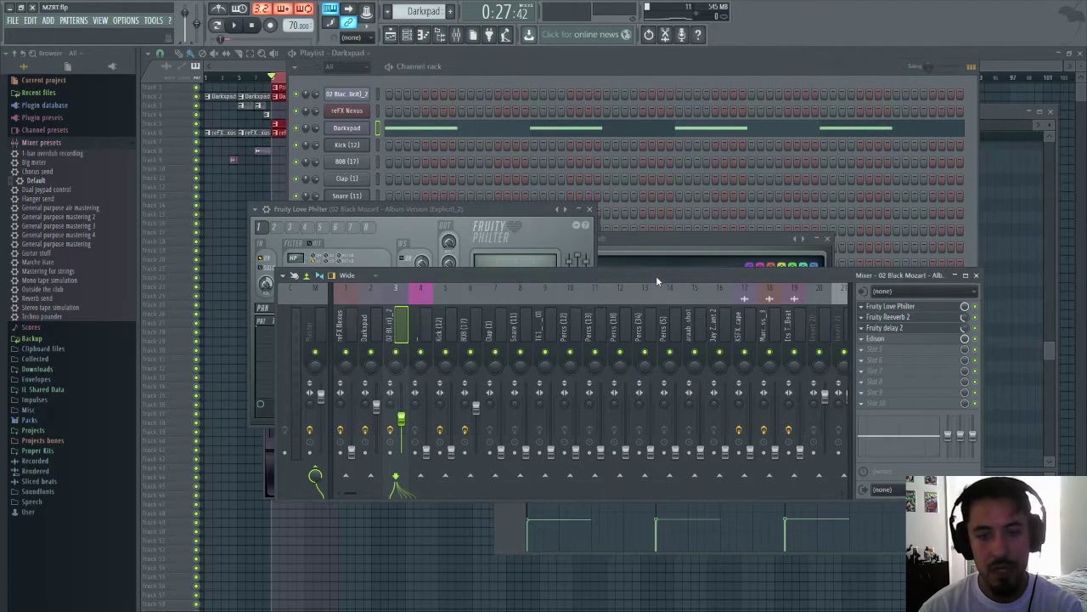
click(655, 238)
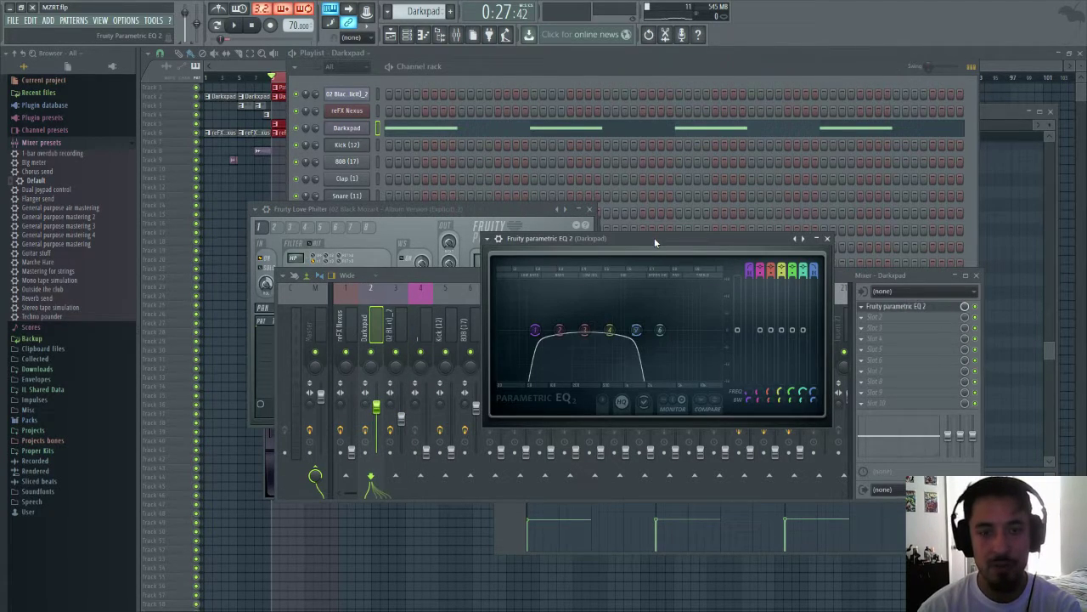
click(395, 297)
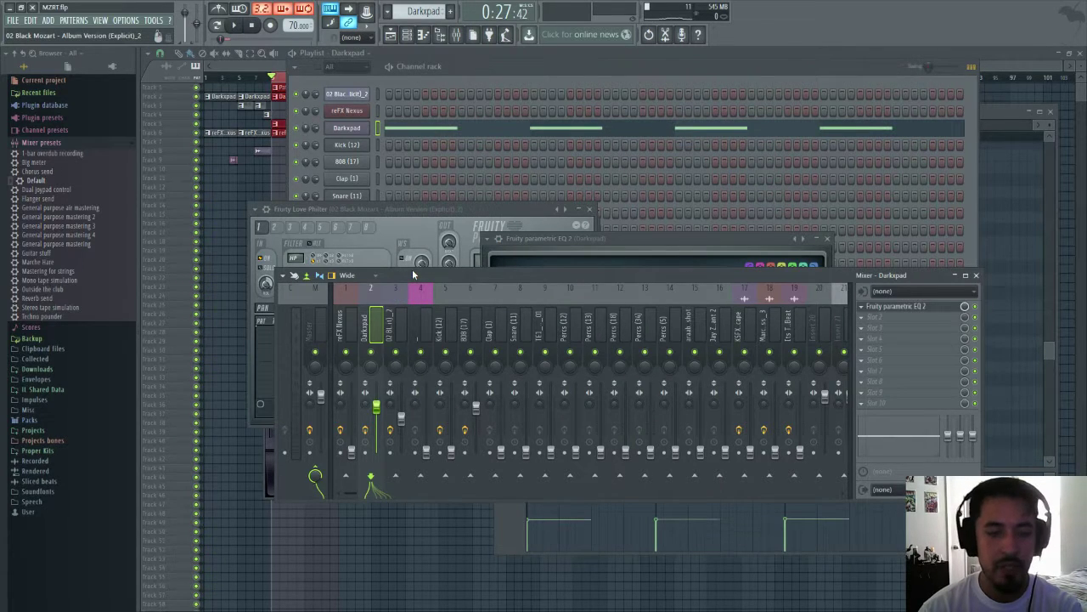
- Raise the reFX Nexus mixer track to about -7.8 dB while the loop plays, and audition it with the 808 (17) track selected
click(346, 294)
key(space)
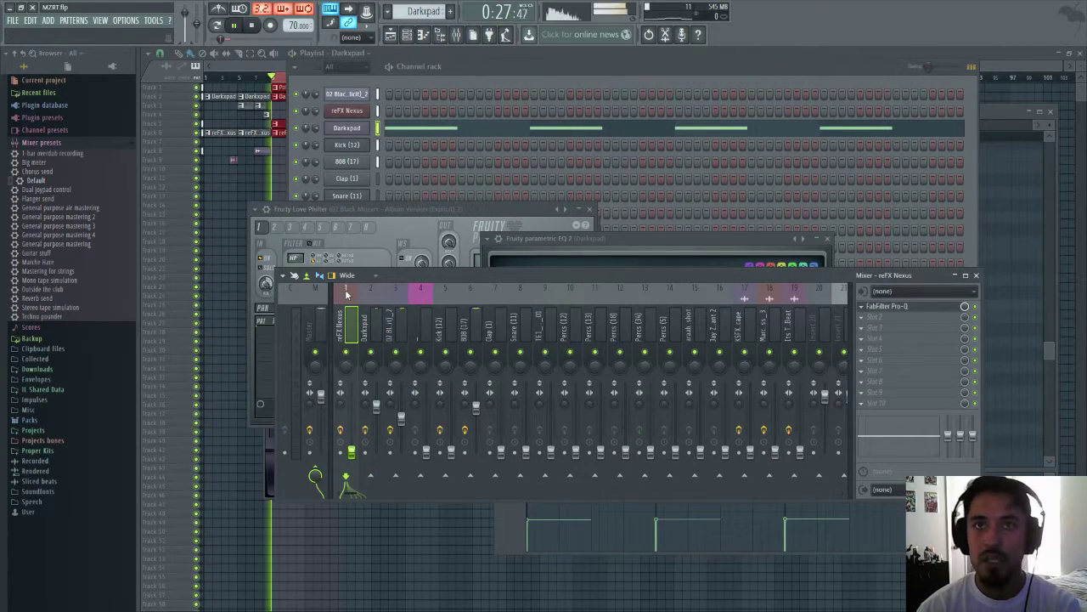
drag(354, 457, 351, 416)
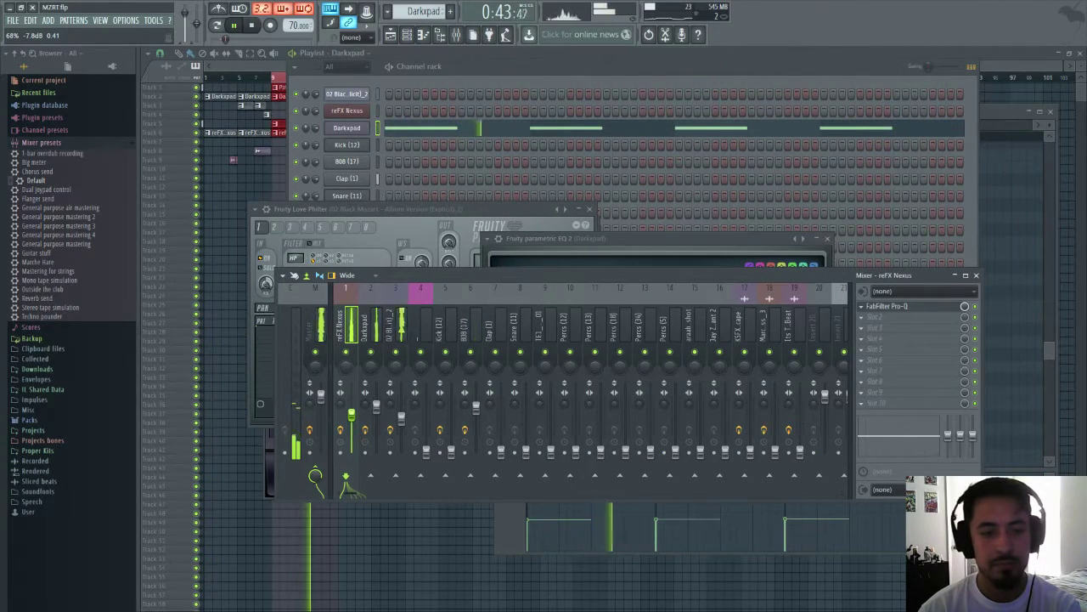
drag(351, 415, 351, 414)
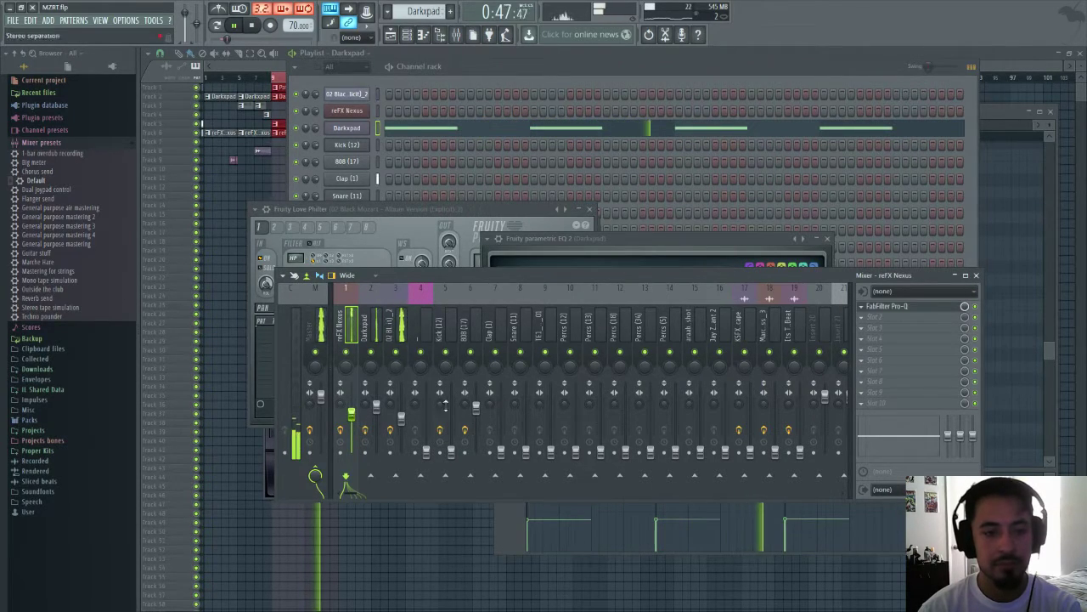
click(462, 288)
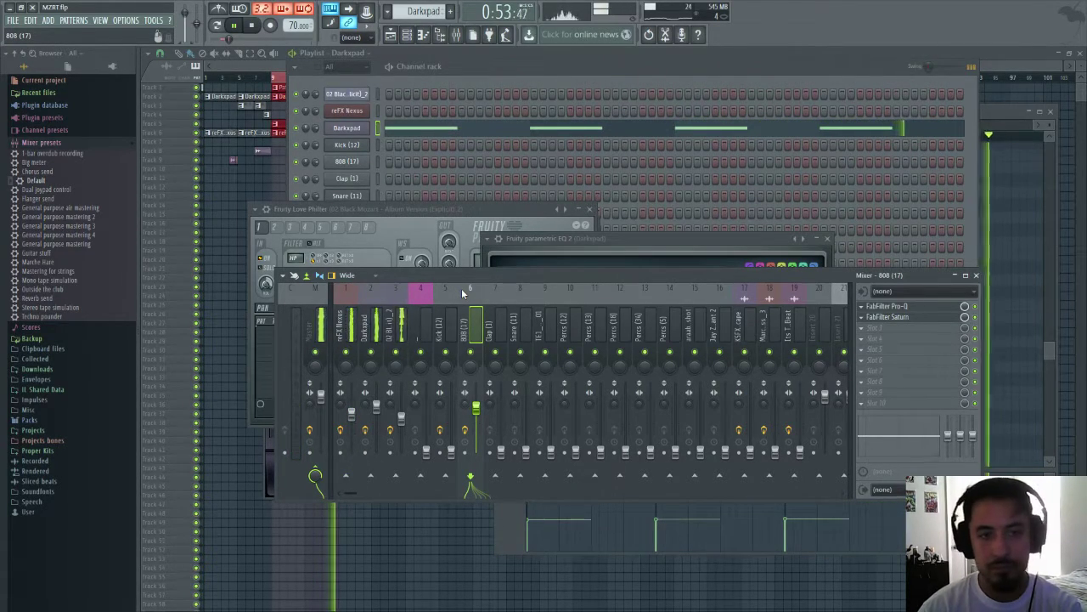
key(space)
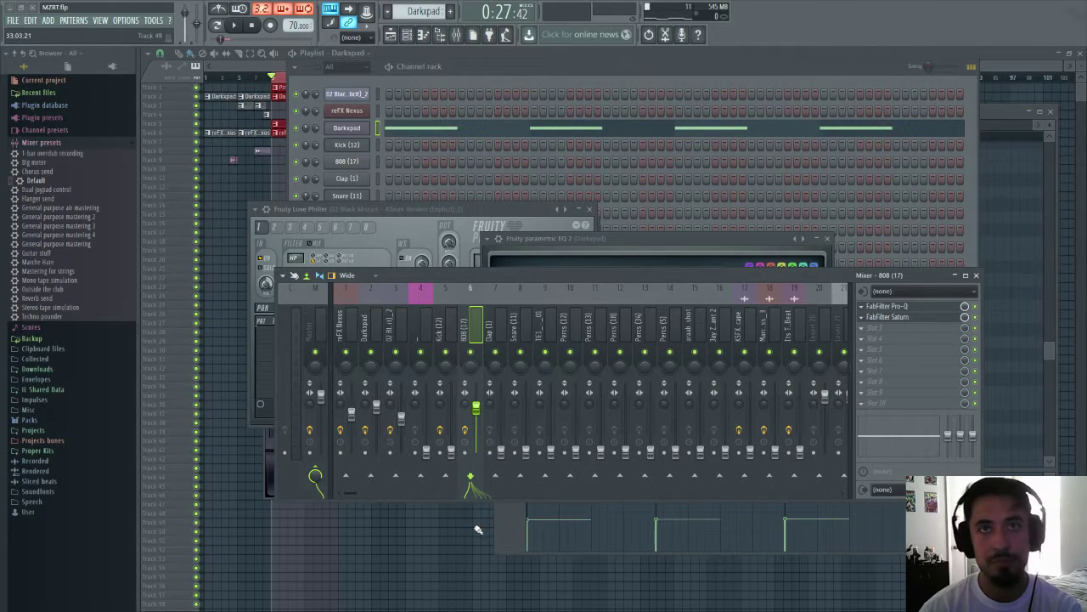
- Raise the Kick (12) track's level during playback, and toggle its mute to compare the loop with and without it
click(451, 449)
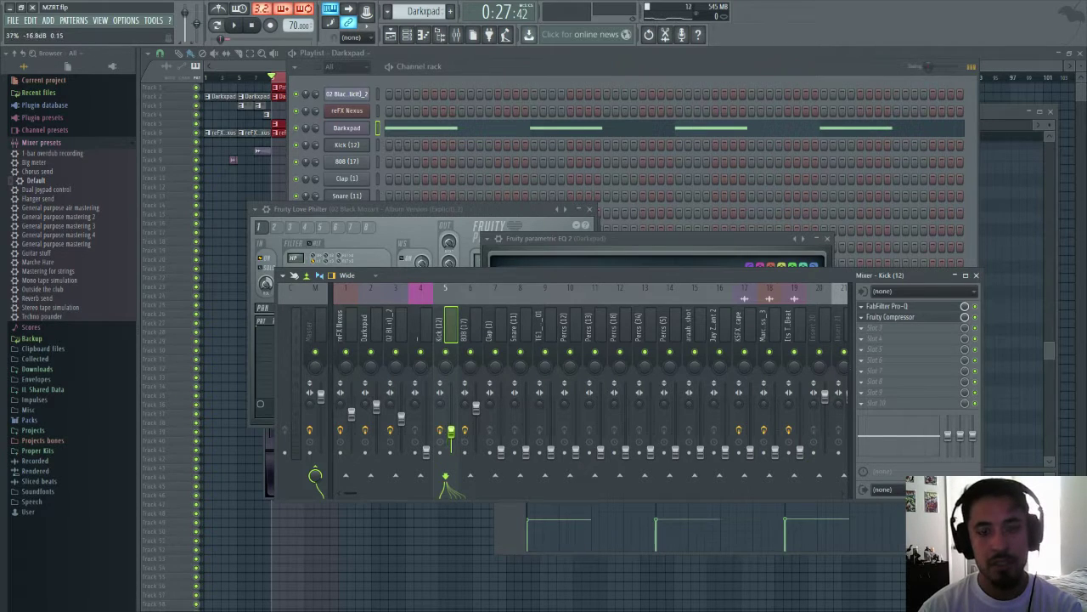
key(space)
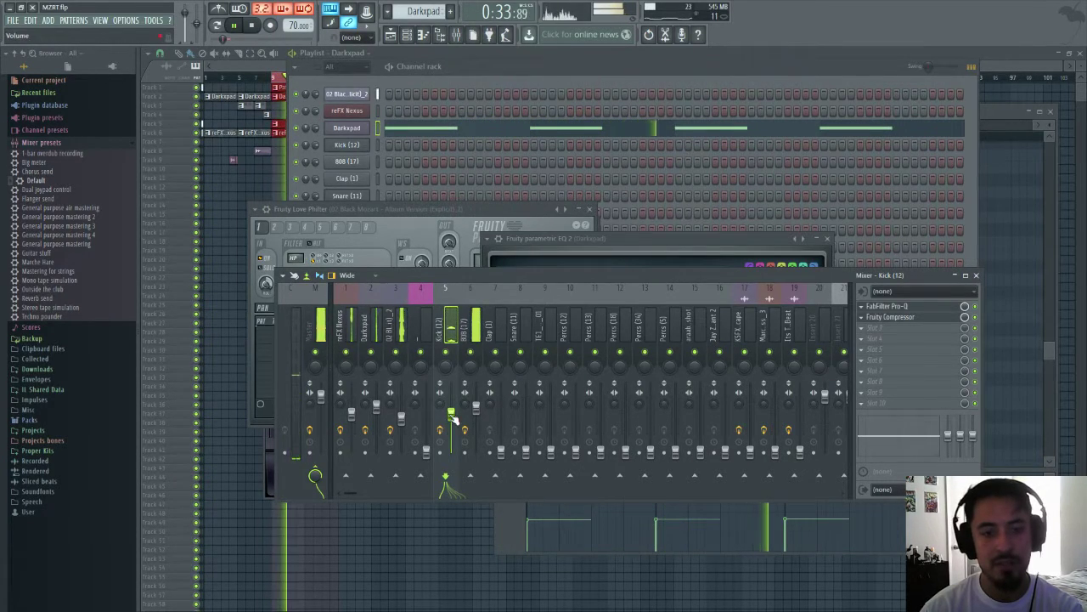
click(446, 352)
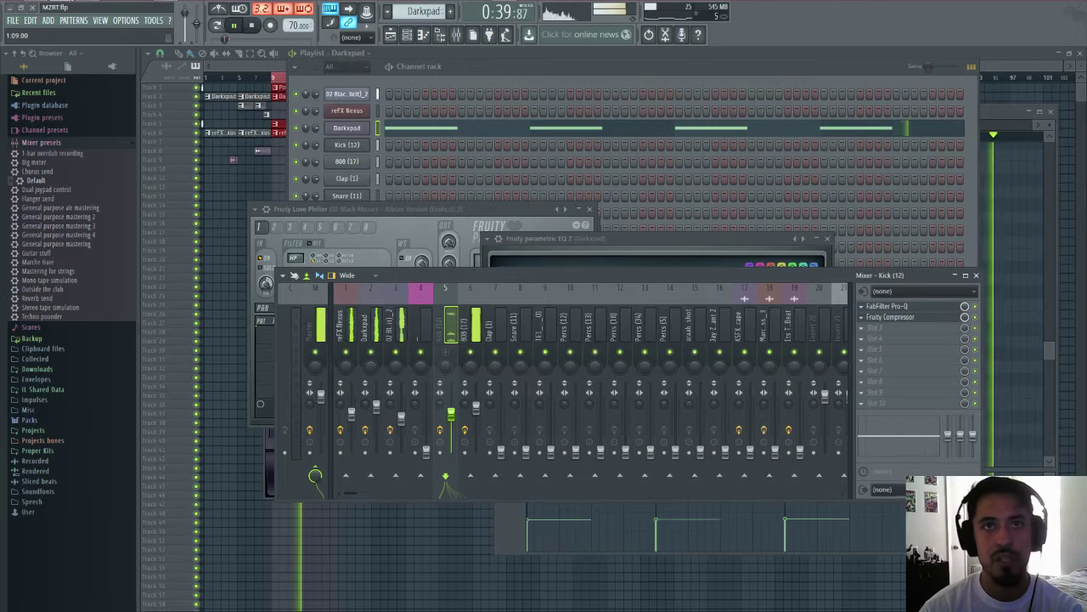
click(448, 353)
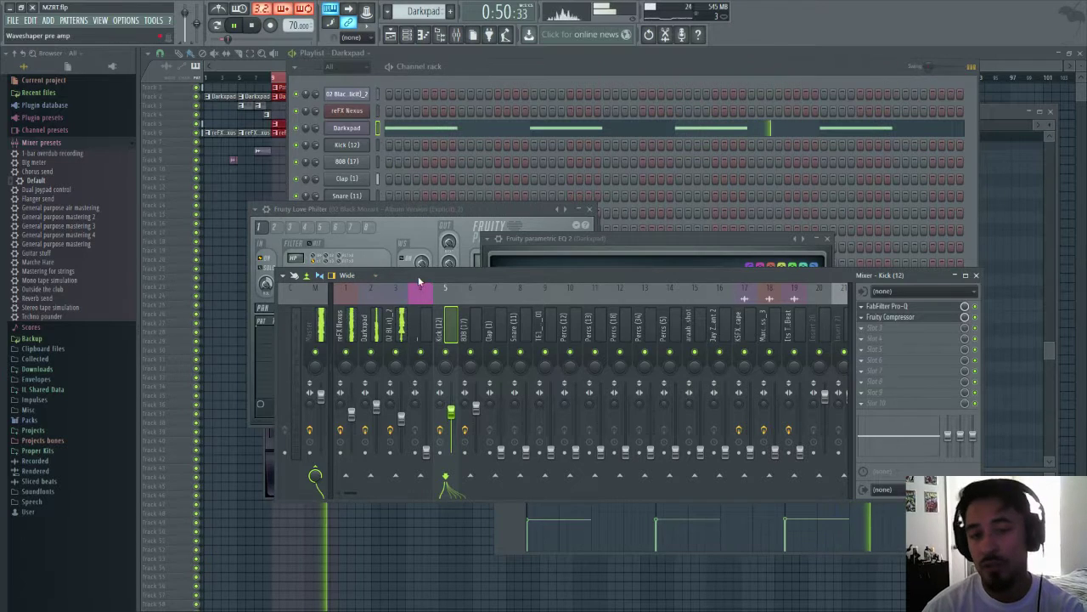
- Solo the Clap (1) mixer track and raise its volume from silence
click(490, 364)
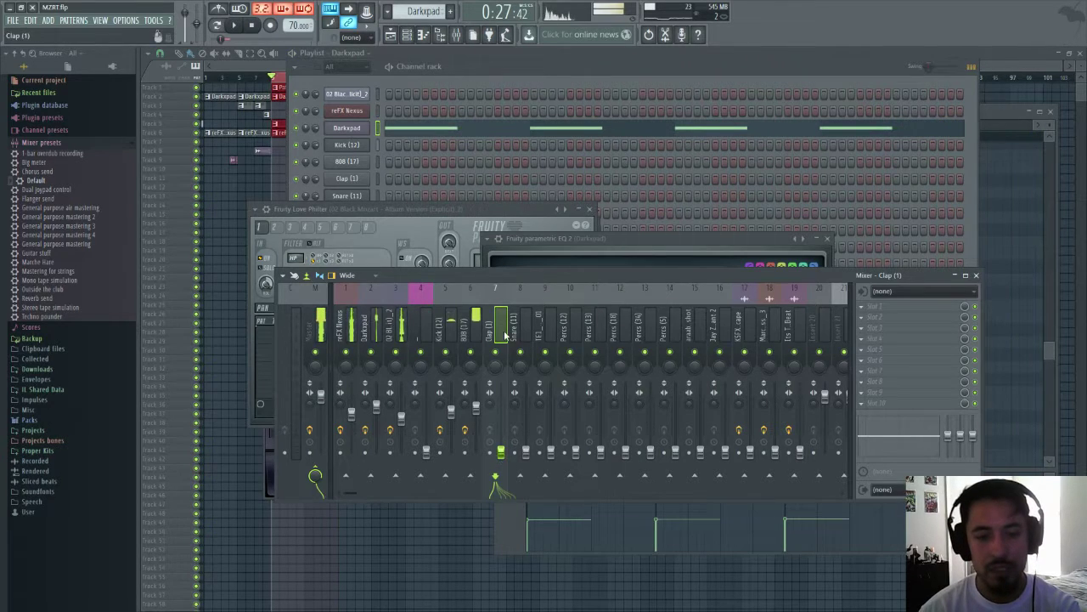
right_click(496, 353)
right_click(501, 451)
click(510, 466)
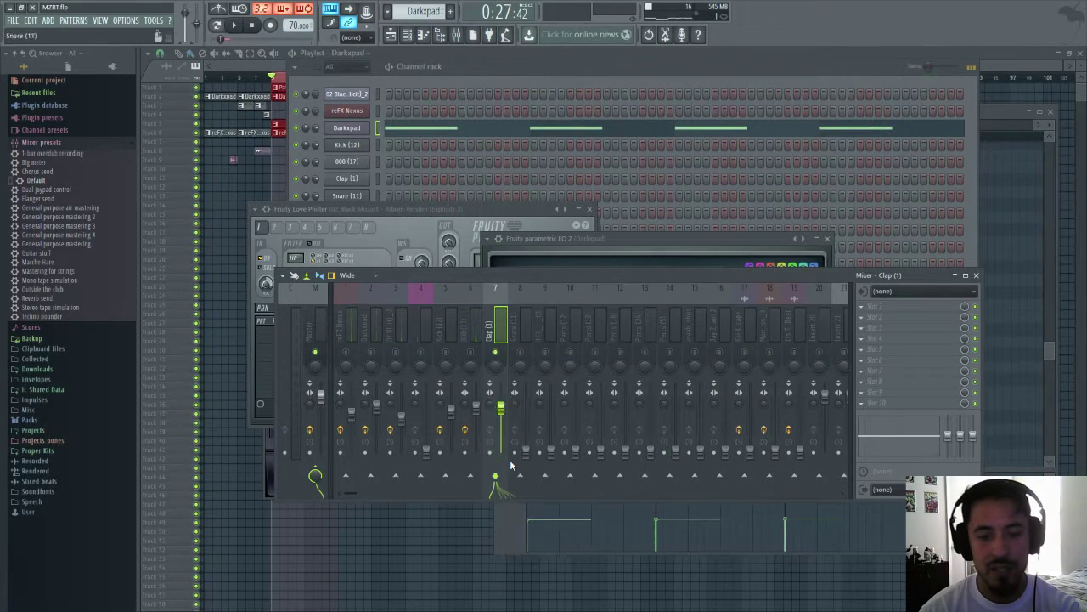
- Insert FabFilter Pro-Q on the Clap with a low cut at about 420 Hz, a boost near 1 kHz and a +3 dB high shelf near 3.8 kHz
click(863, 307)
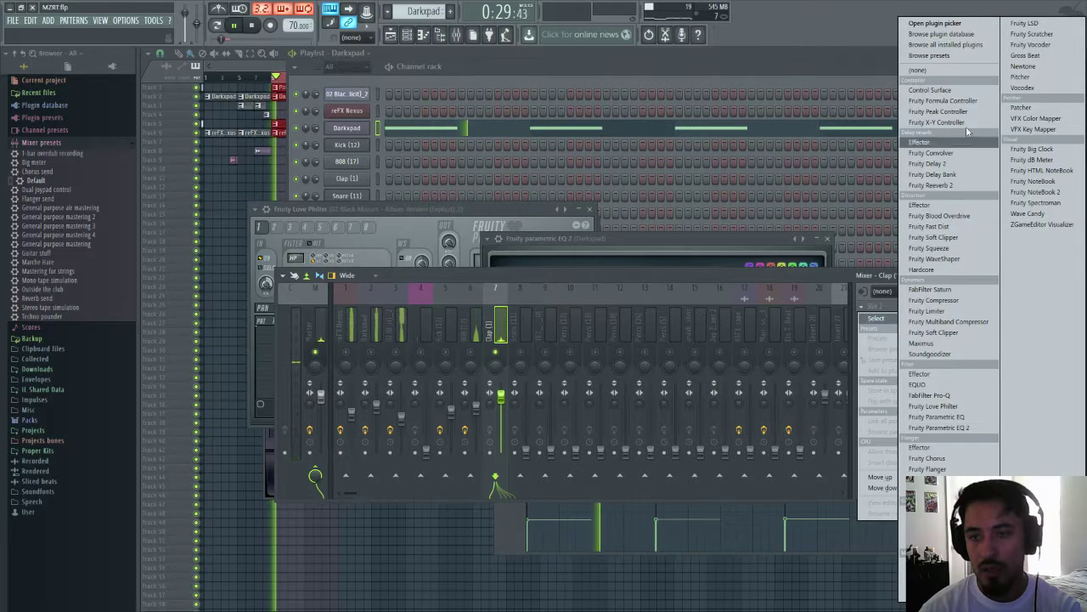
click(964, 396)
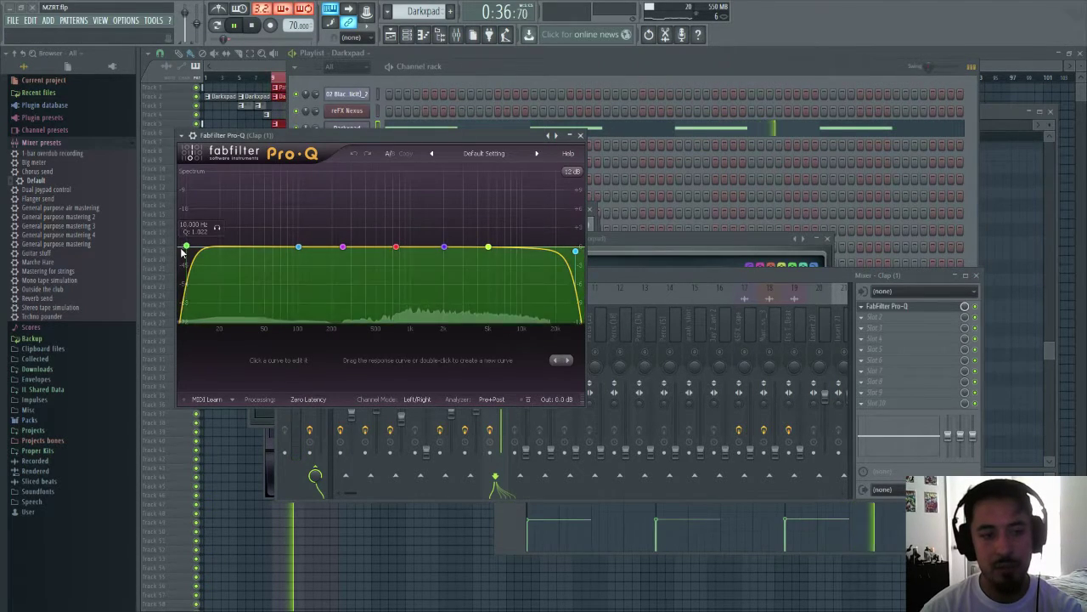
drag(187, 246, 364, 245)
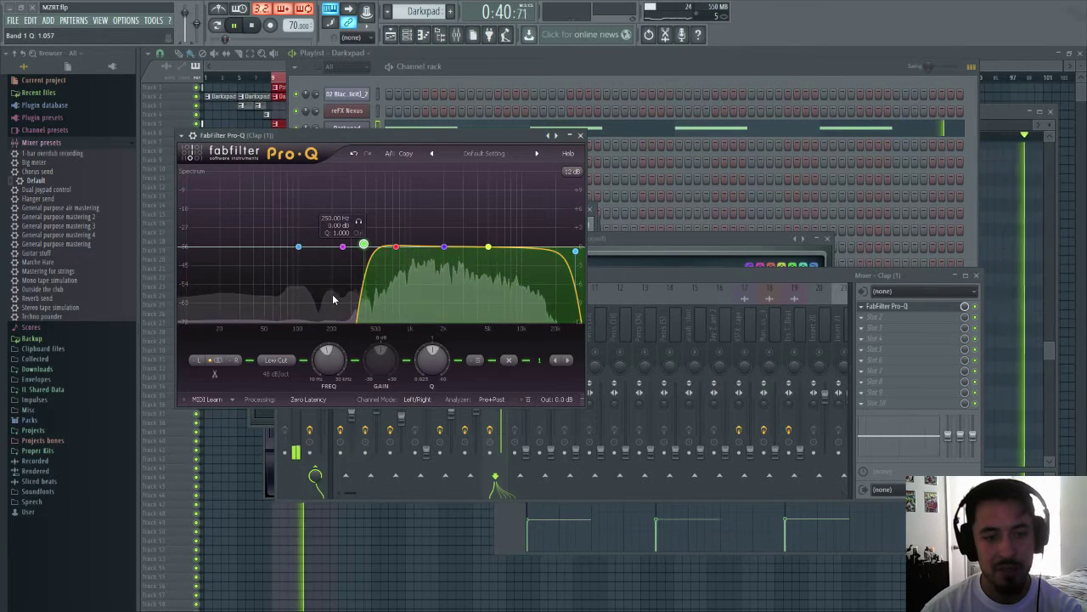
drag(364, 246, 413, 235)
click(489, 247)
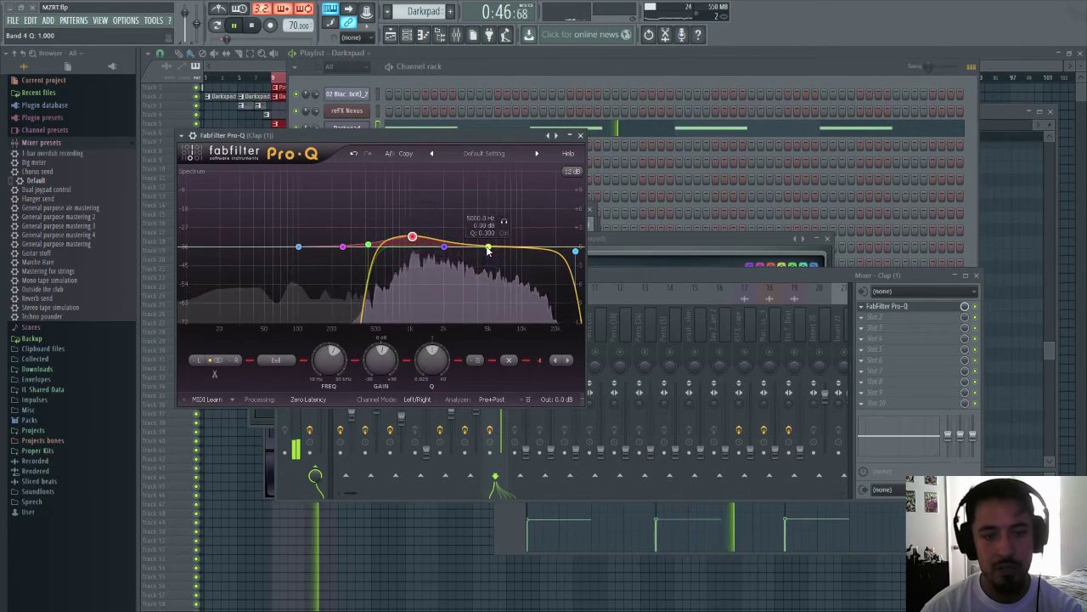
mouse_move(488, 247)
mouse_down()
mouse_move(485, 225)
mouse_move(475, 236)
mouse_up()
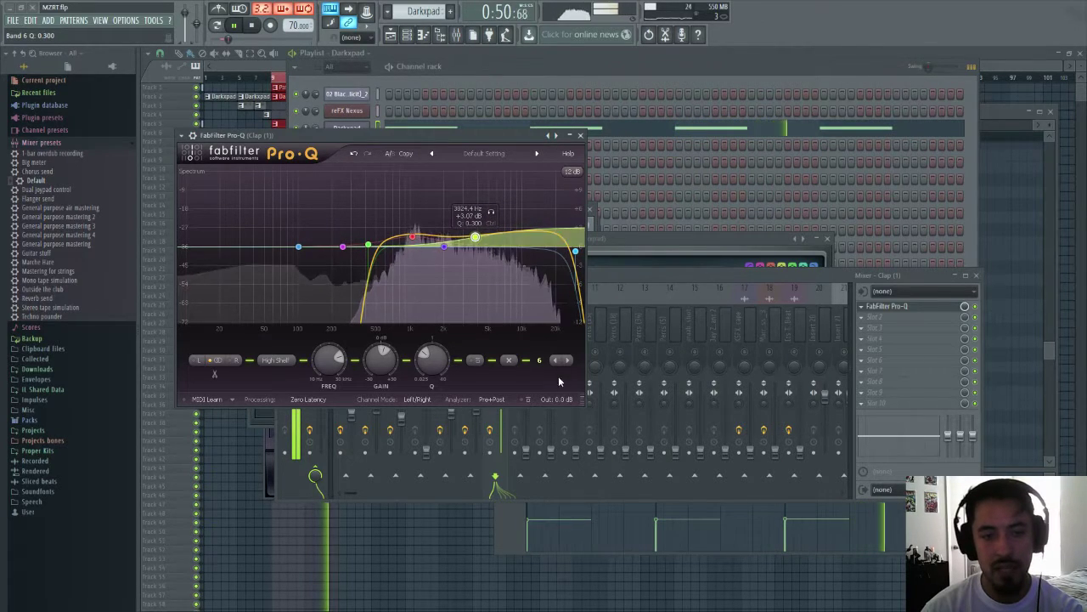
- Add Fruity Compressor to the Clap and load a preset with -16 dB threshold, 3.0:1 ratio, 9 dB gain and soft type
click(875, 317)
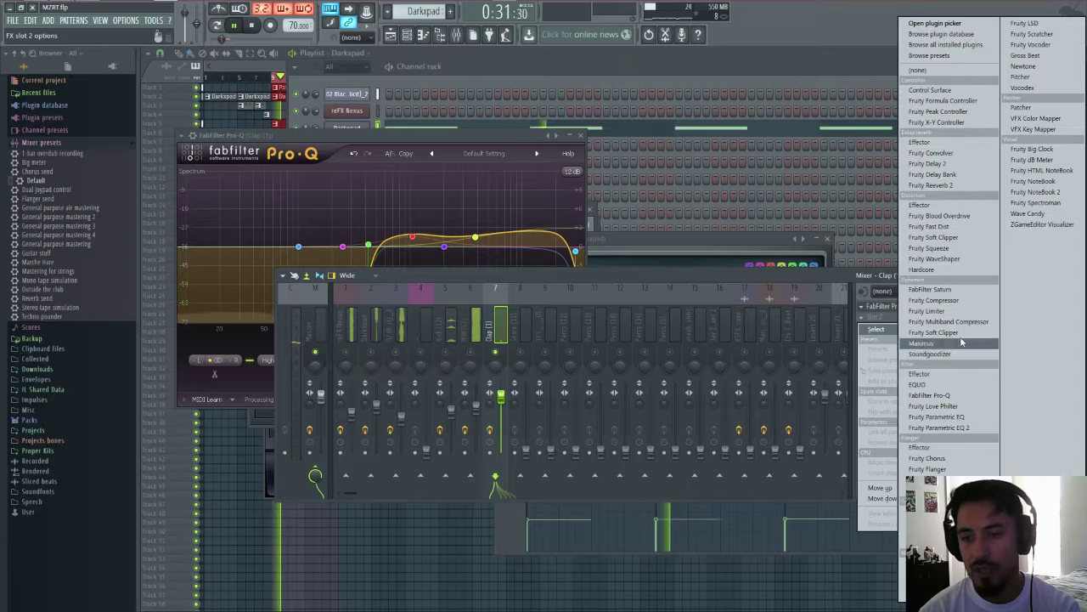
click(966, 304)
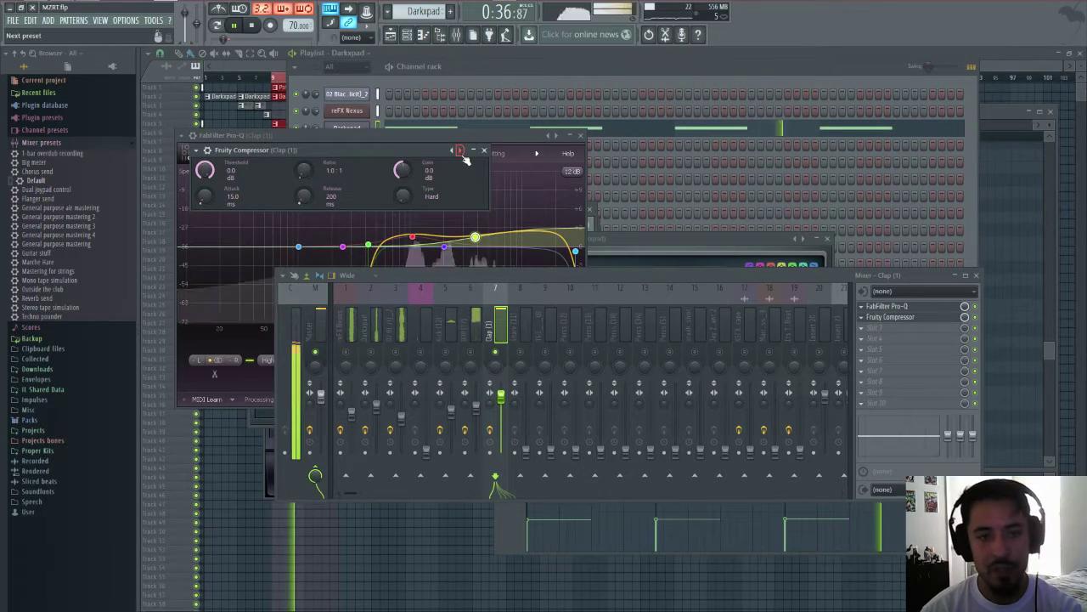
click(464, 157)
click(501, 183)
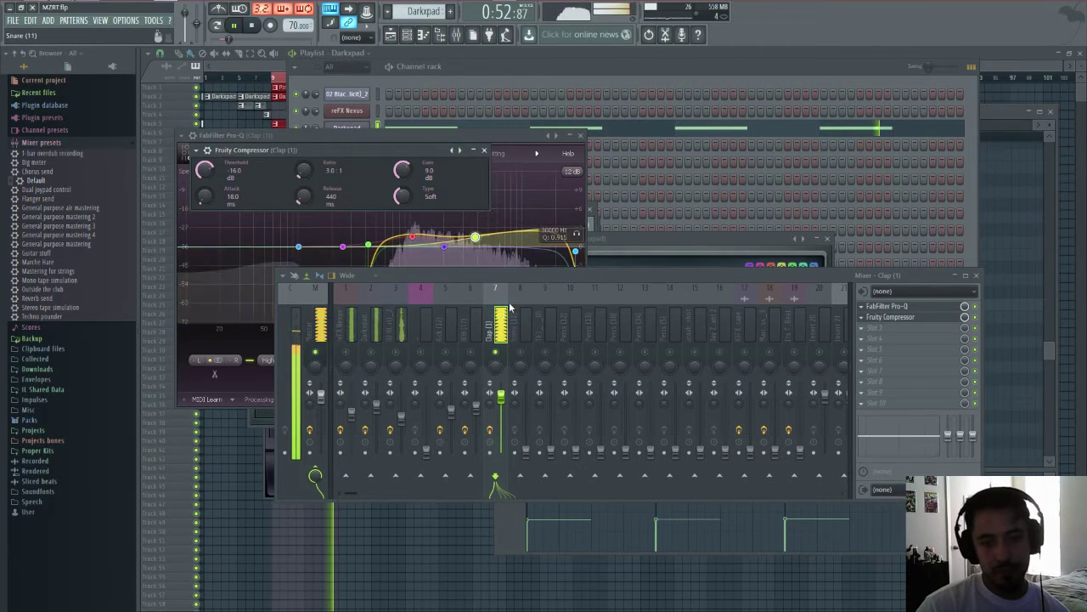
- Unsolo the Clap and set its volume to about -4.3 dB against the full mix
drag(503, 396, 503, 415)
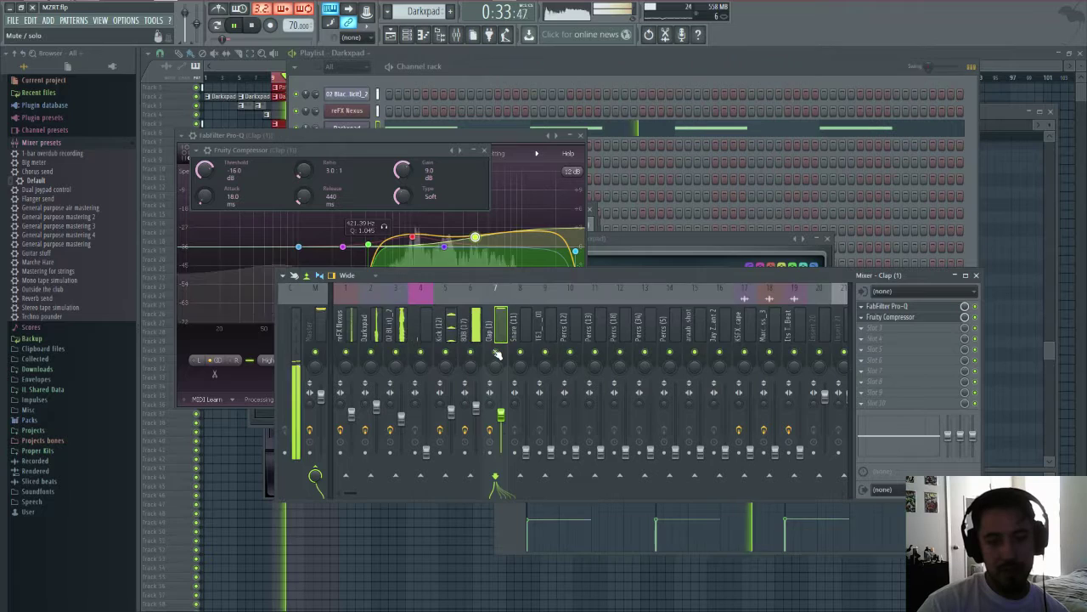
drag(501, 416, 501, 408)
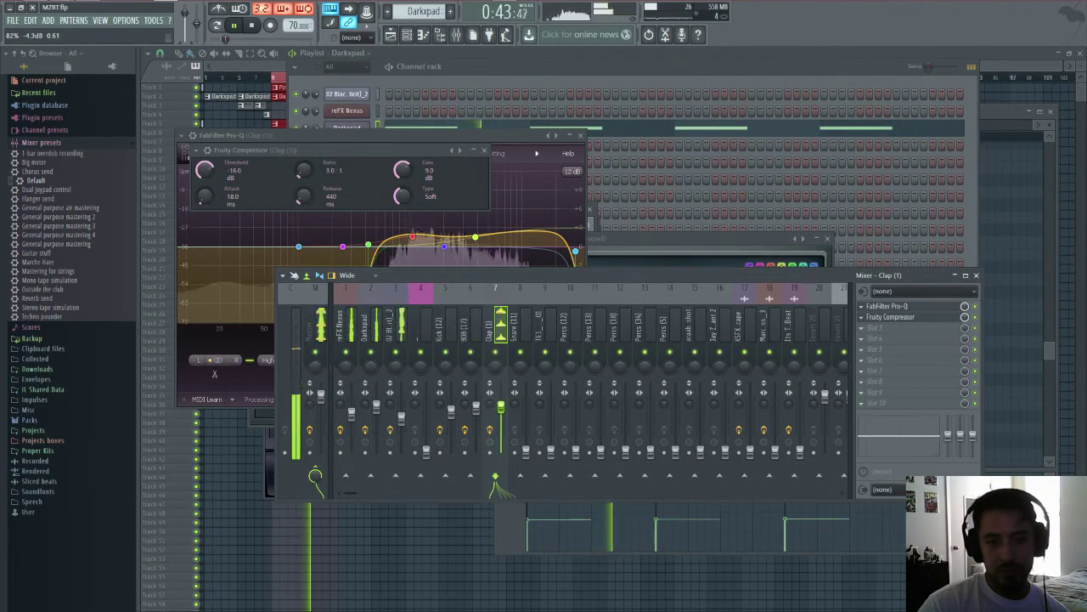
- Add Fruity Reeverb 2 to the Clap's third effect slot and adjust its mix level while listening to the loop
click(876, 327)
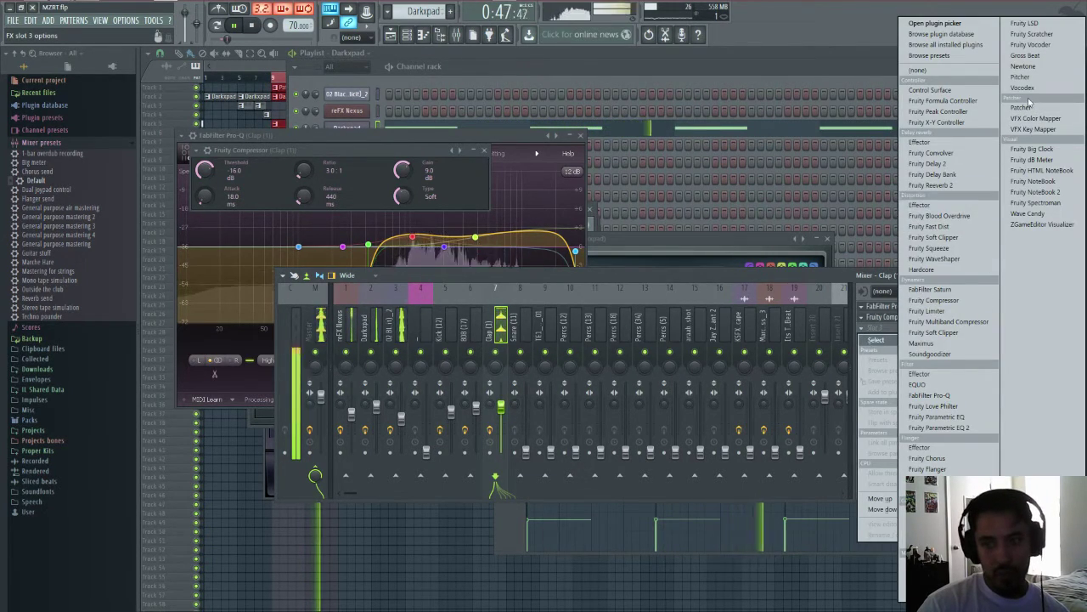
click(954, 186)
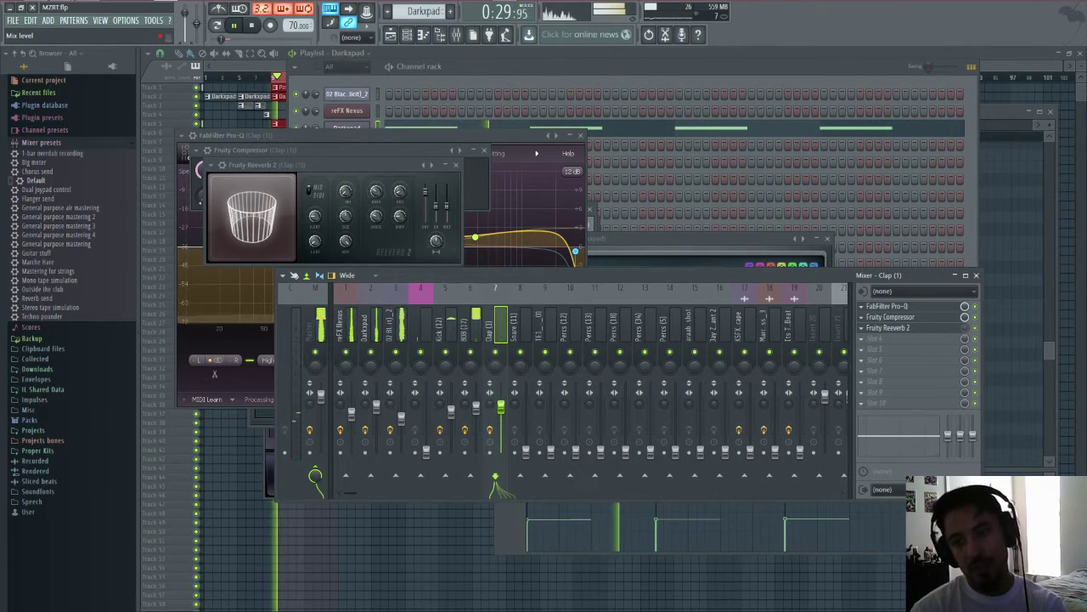
mouse_move(964, 329)
mouse_down()
mouse_move(965, 399)
mouse_move(964, 328)
mouse_up()
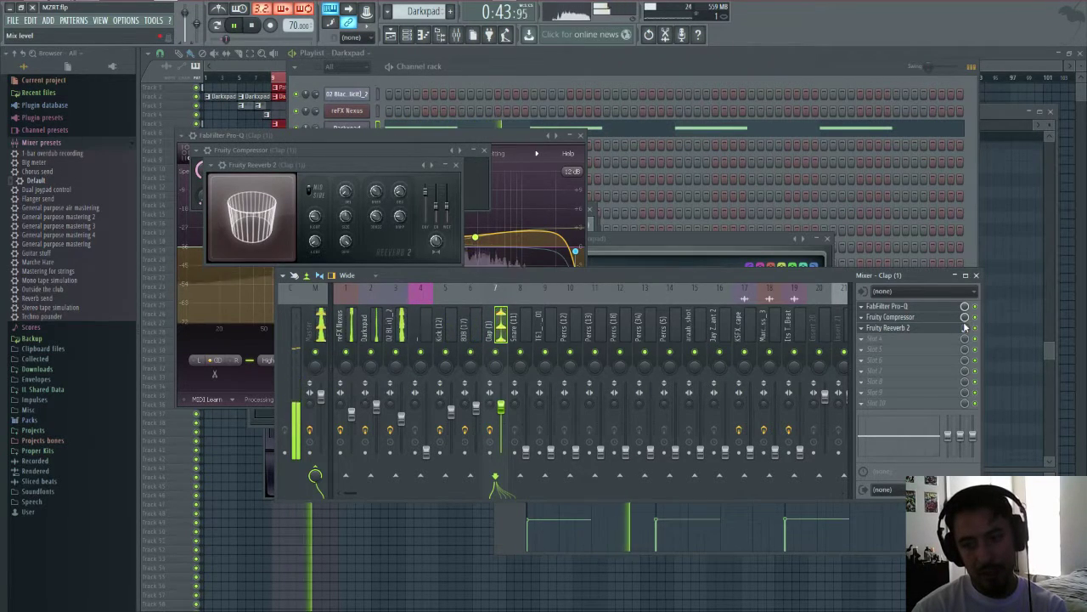
drag(964, 328, 965, 331)
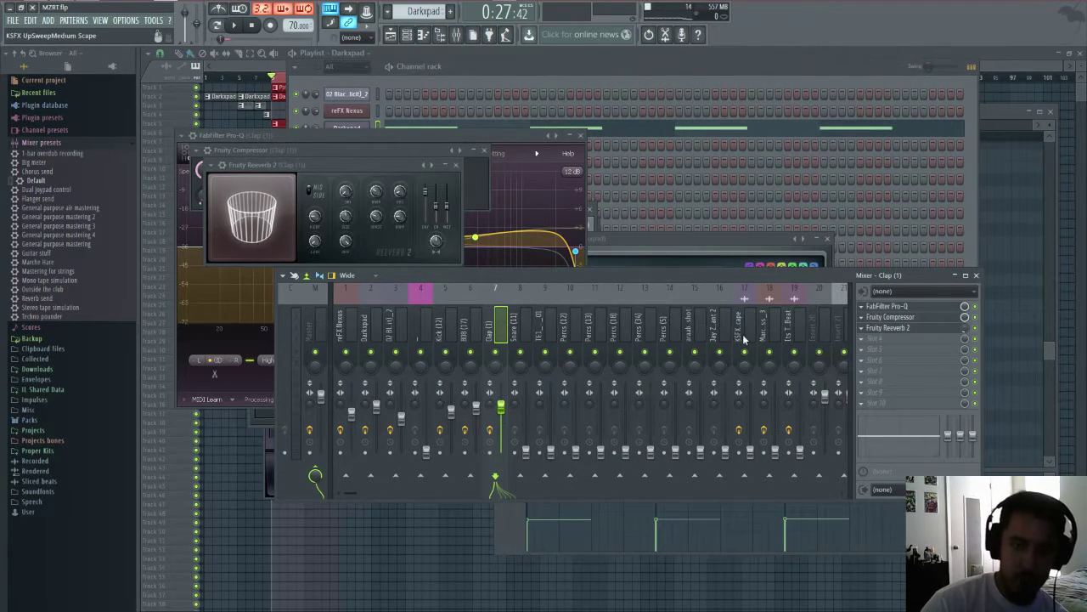
- Audition the loop, then bring the playlist forward and shorten the loop selection to bars 9 to 13
key(space)
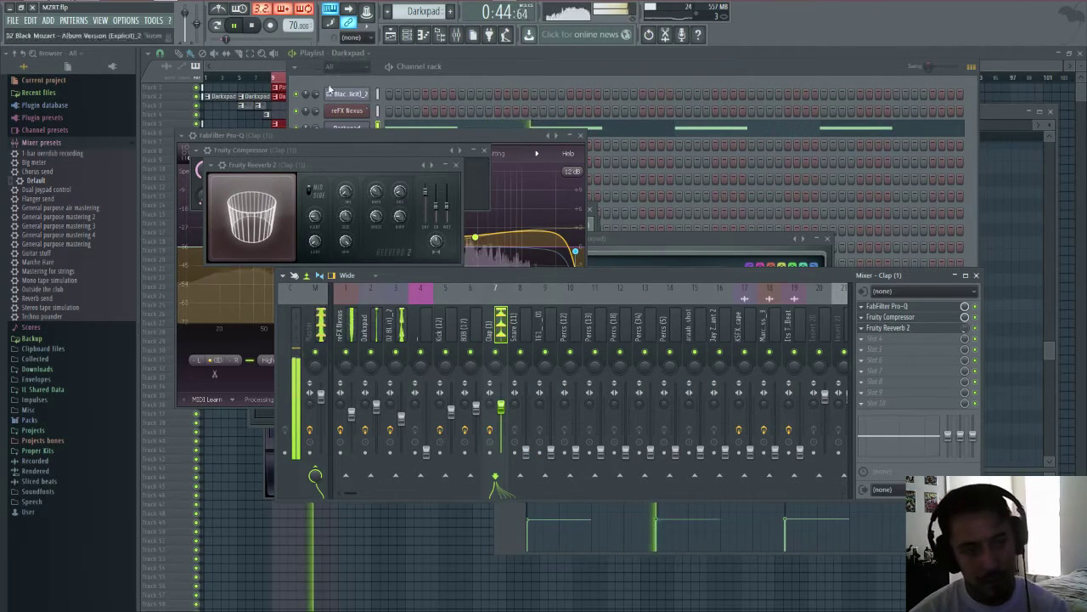
click(273, 66)
key(space)
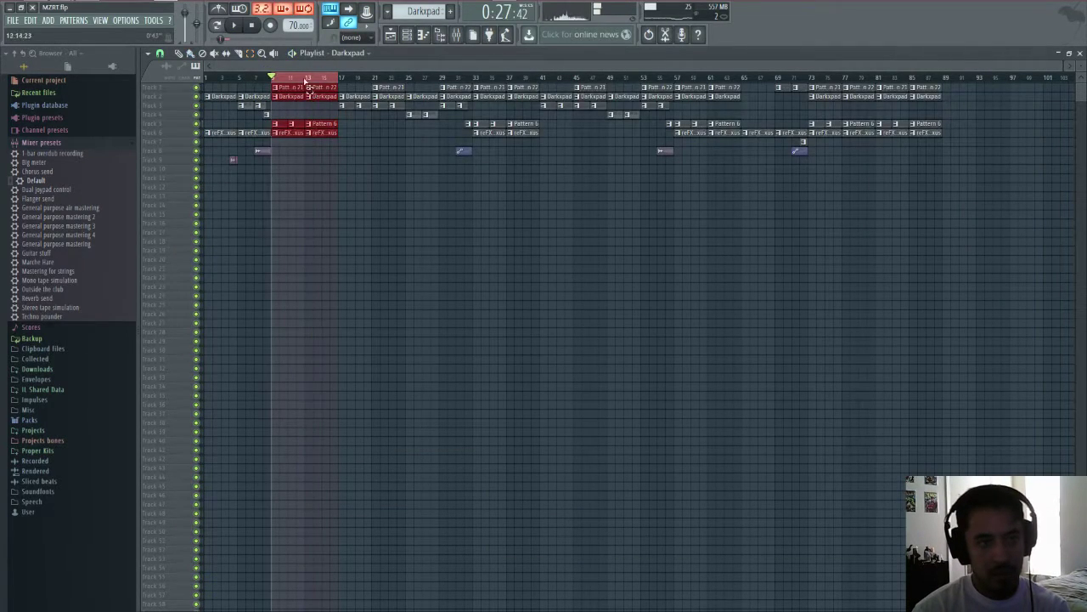
drag(306, 79, 273, 79)
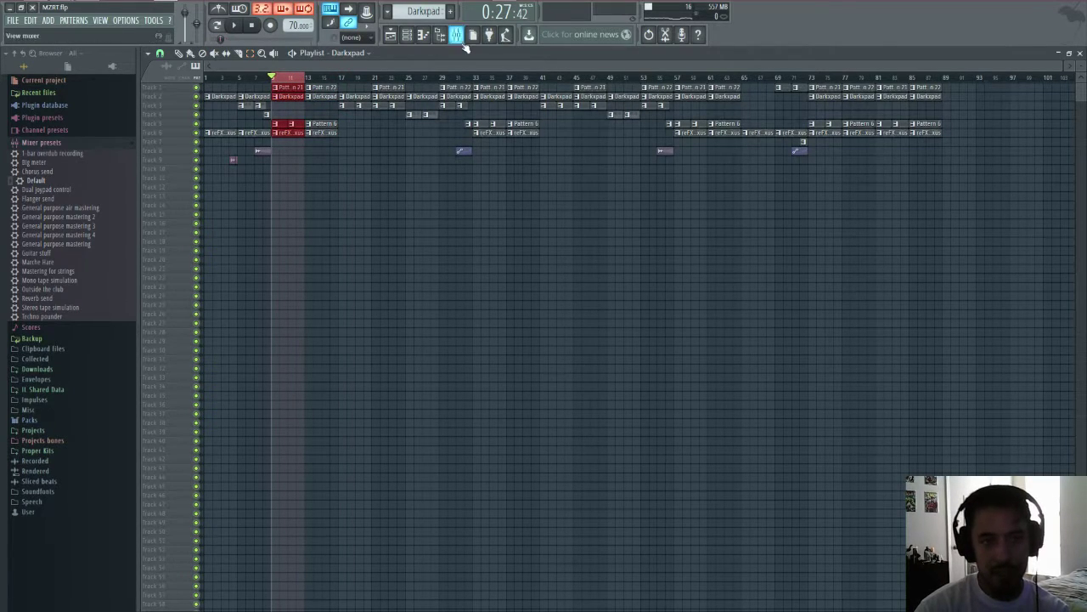
- Start the loop with the mixer in front and bring the Snare's volume up from silence to the default fader level
click(407, 34)
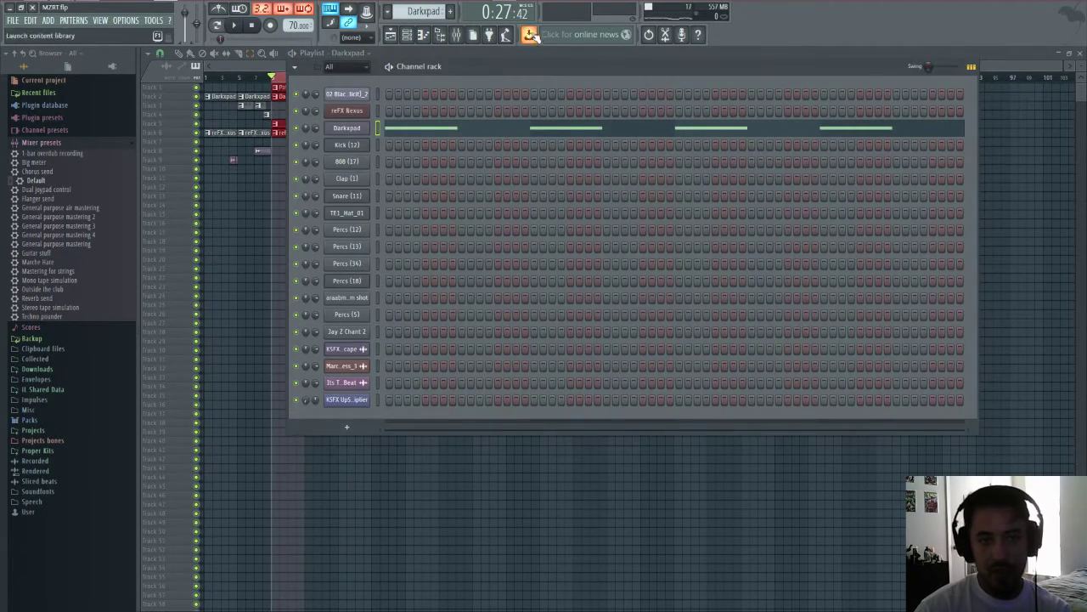
click(457, 34)
key(space)
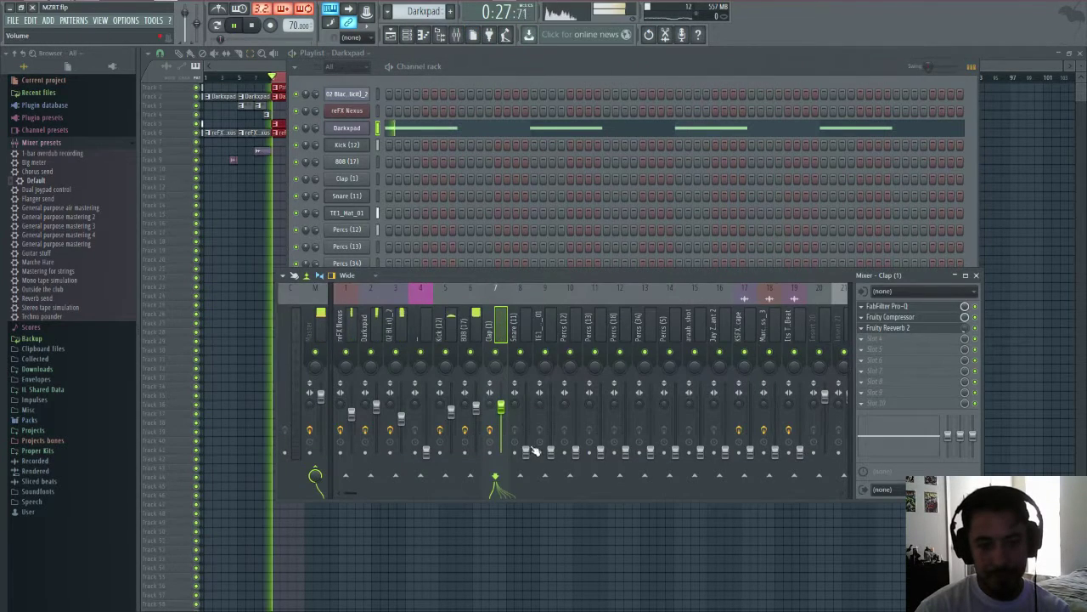
drag(526, 443, 526, 403)
right_click(526, 403)
click(544, 412)
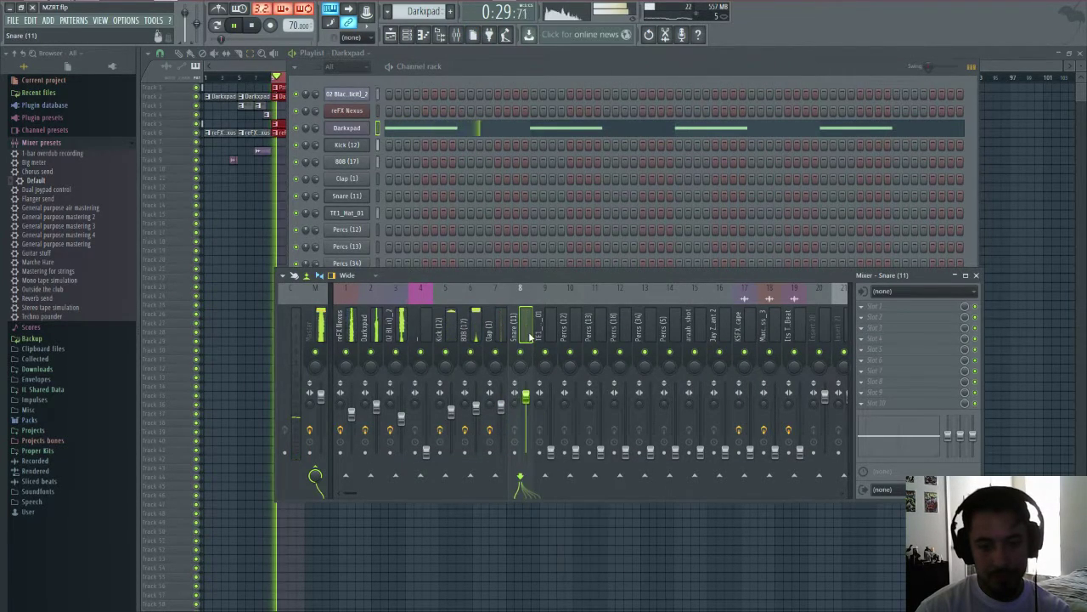
- Add FabFilter Pro-Q to the Snare's first effect slot and raise its low cut to about 138 Hz
click(875, 305)
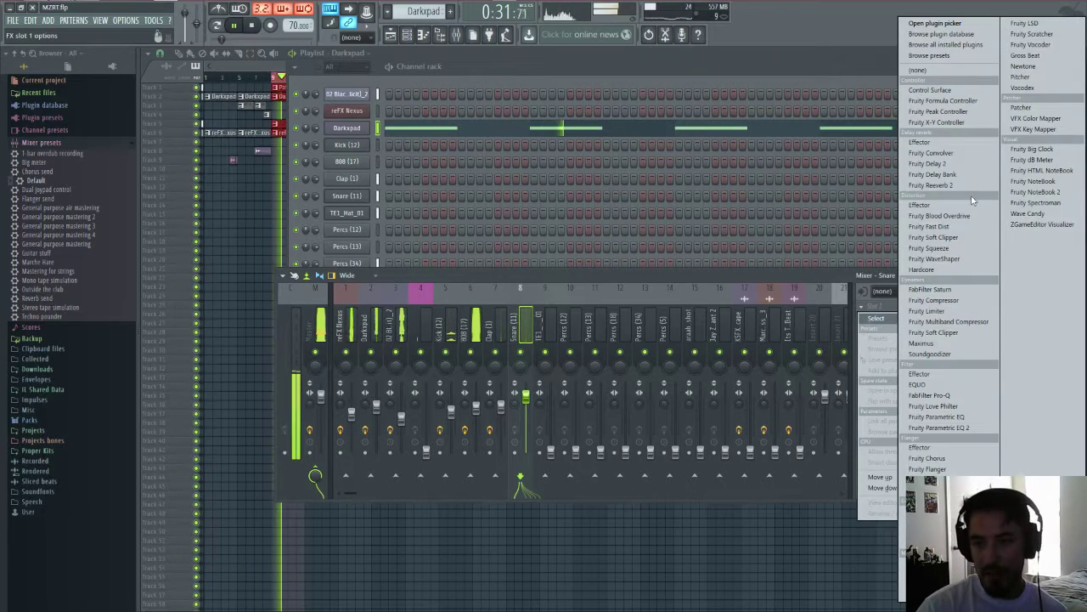
click(954, 395)
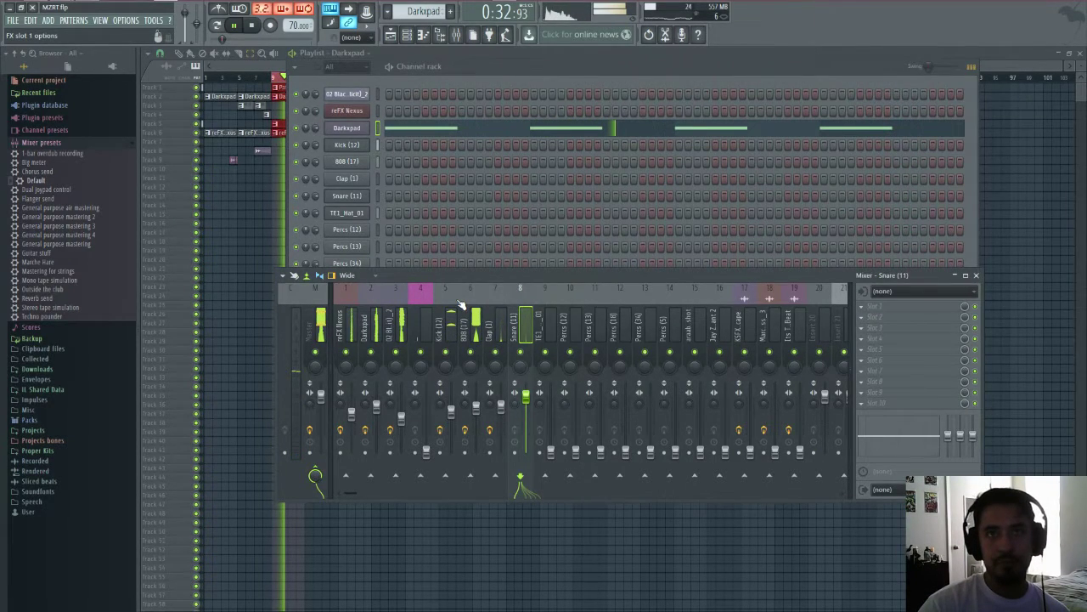
key(space)
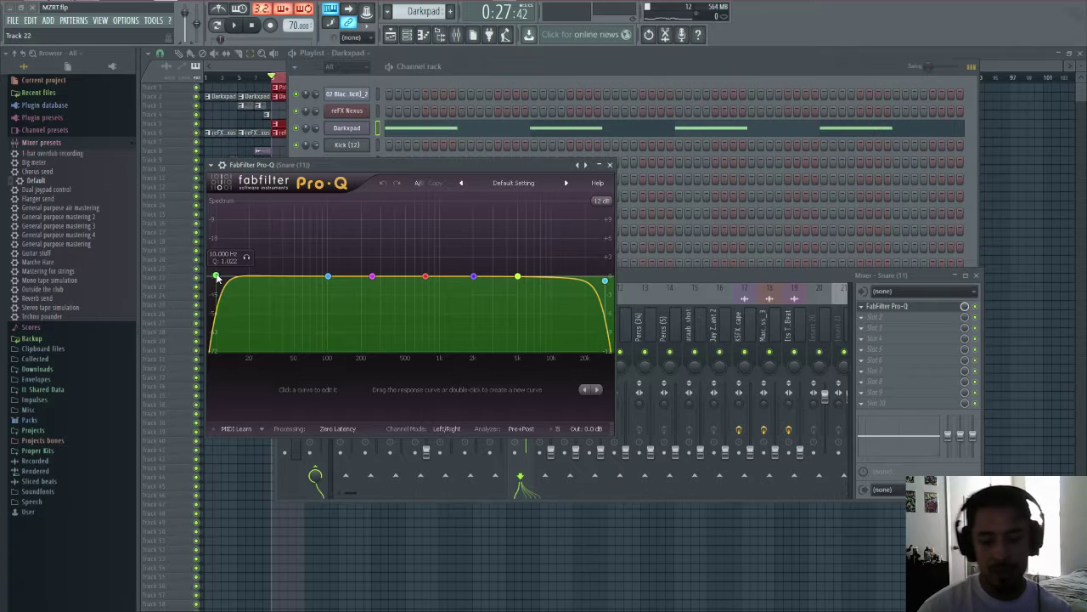
drag(216, 277, 339, 276)
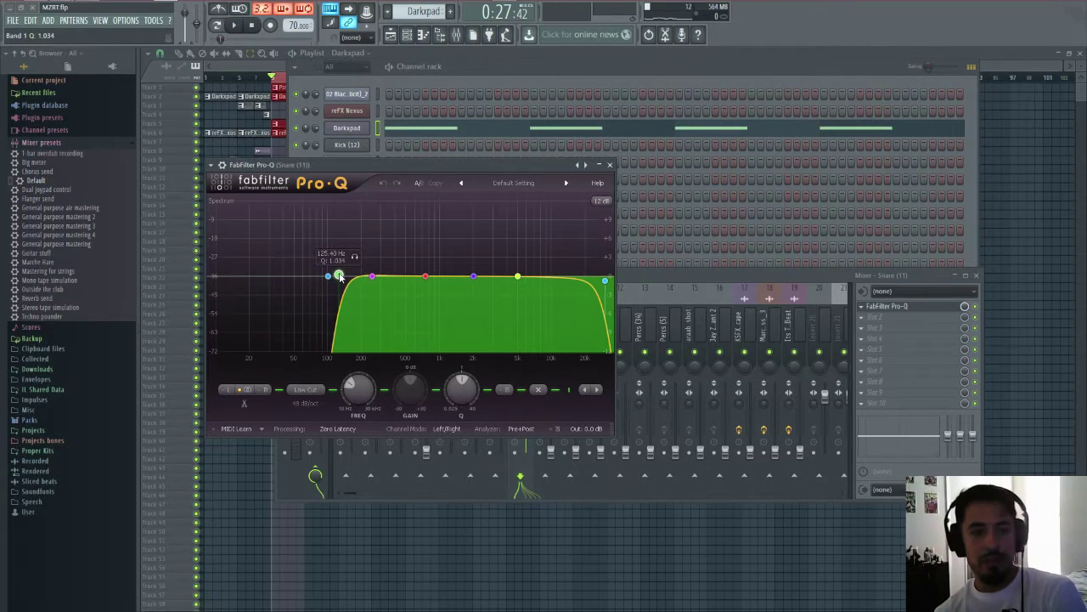
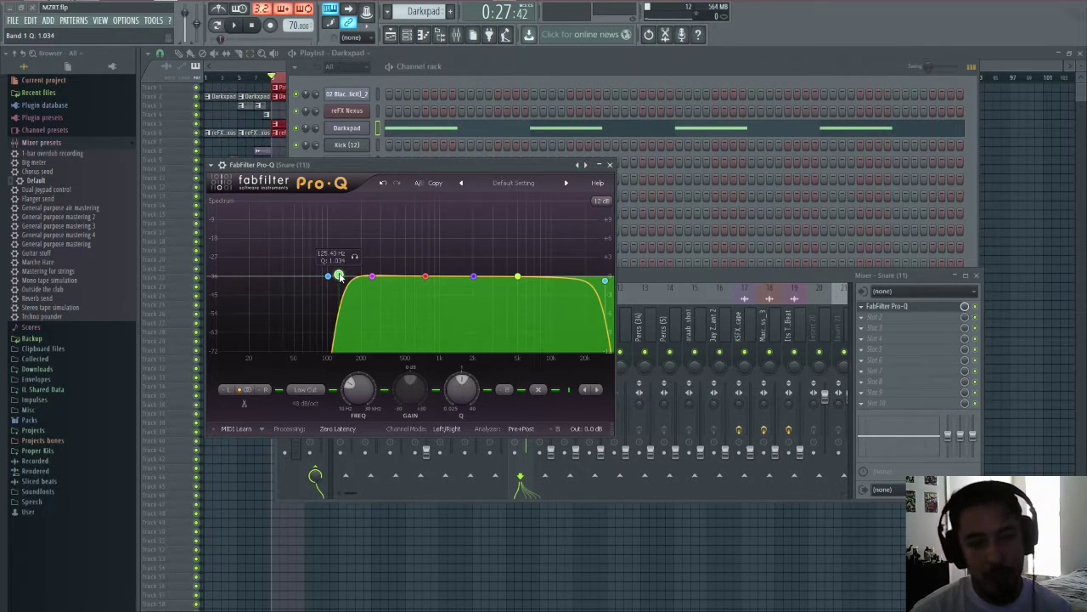
drag(339, 276, 345, 276)
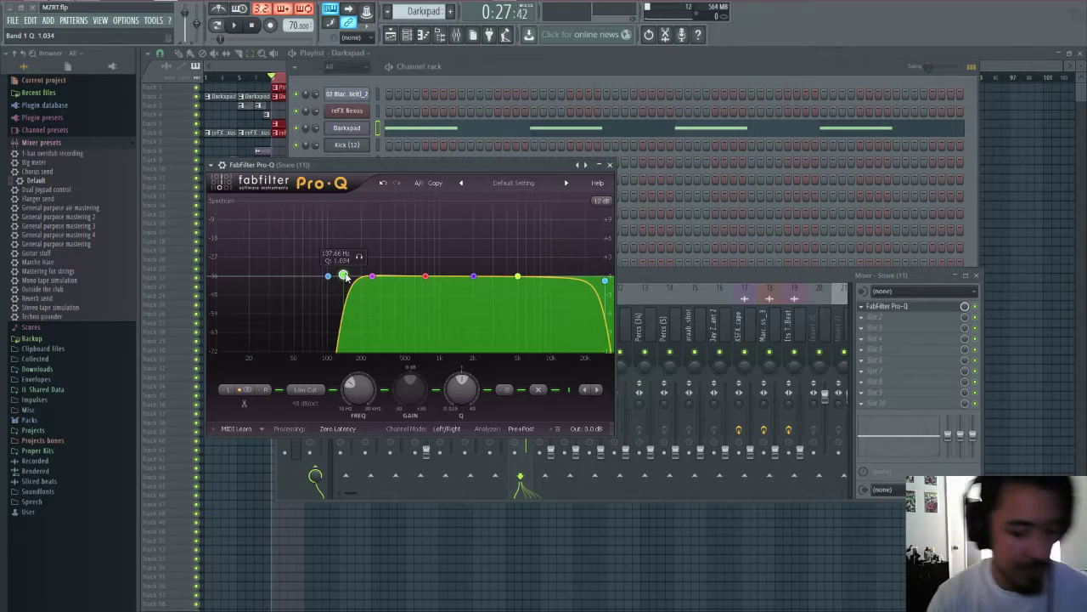
key(z)
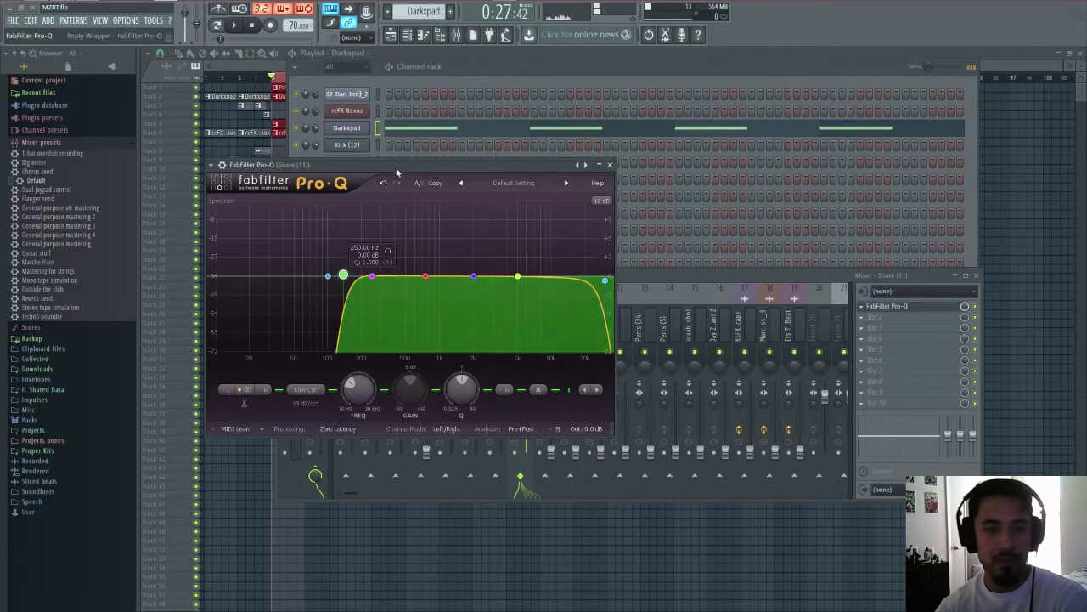
- While the loop plays, nudge the Snare EQ's low cut higher and boost the 250 Hz bell band by nearly 3 dB
key(space)
mouse_move(347, 276)
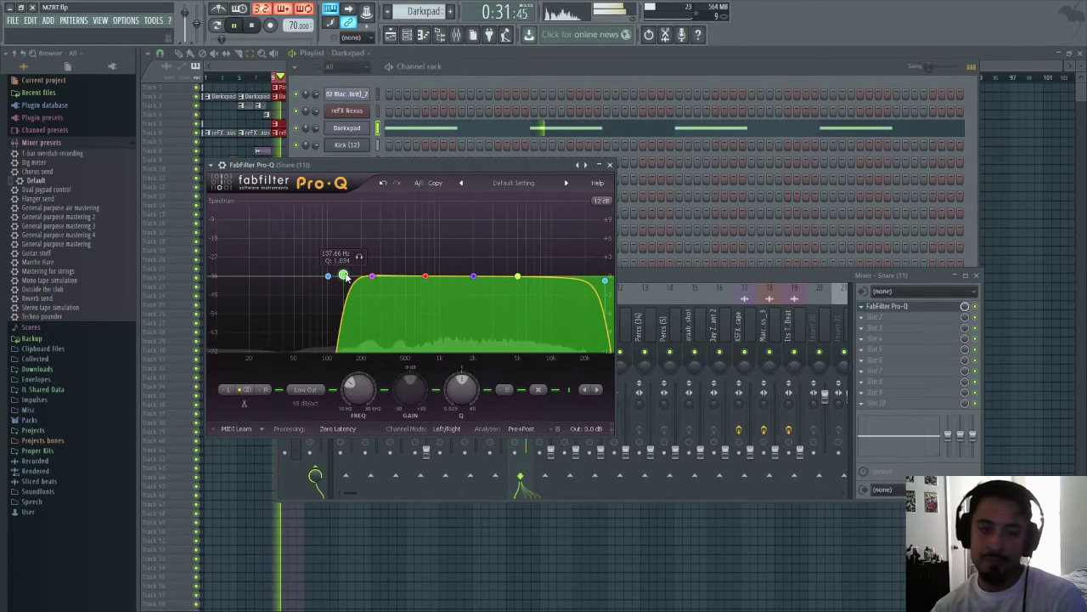
drag(347, 275, 371, 259)
key(space)
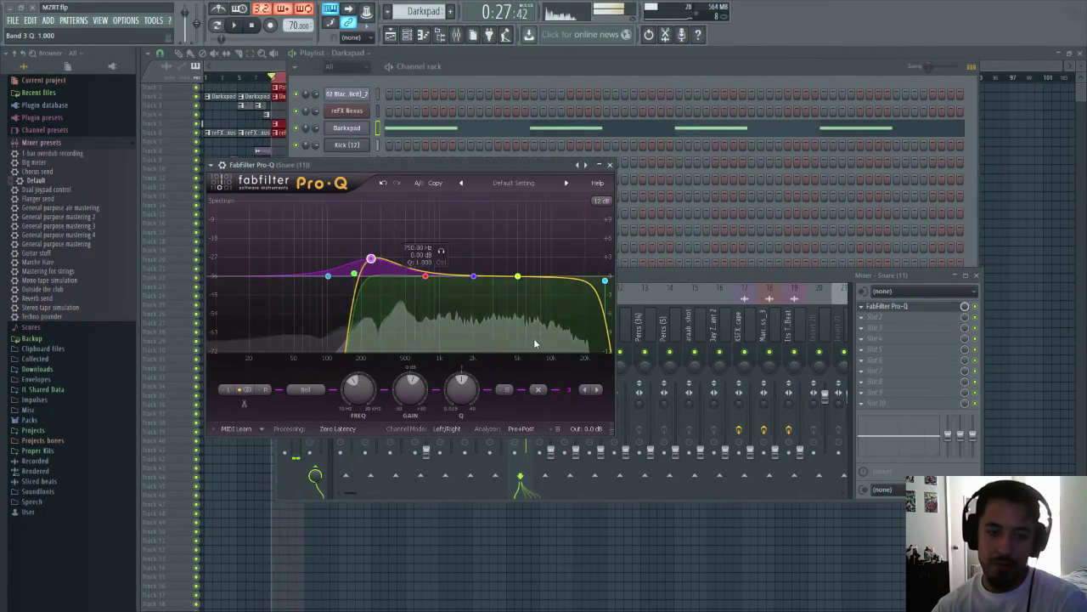
- Solo the Snare, refine its bell boost to about 262 Hz, 4 dB and Q 1.336, and raise the high shelf slightly
click(627, 279)
right_click(521, 353)
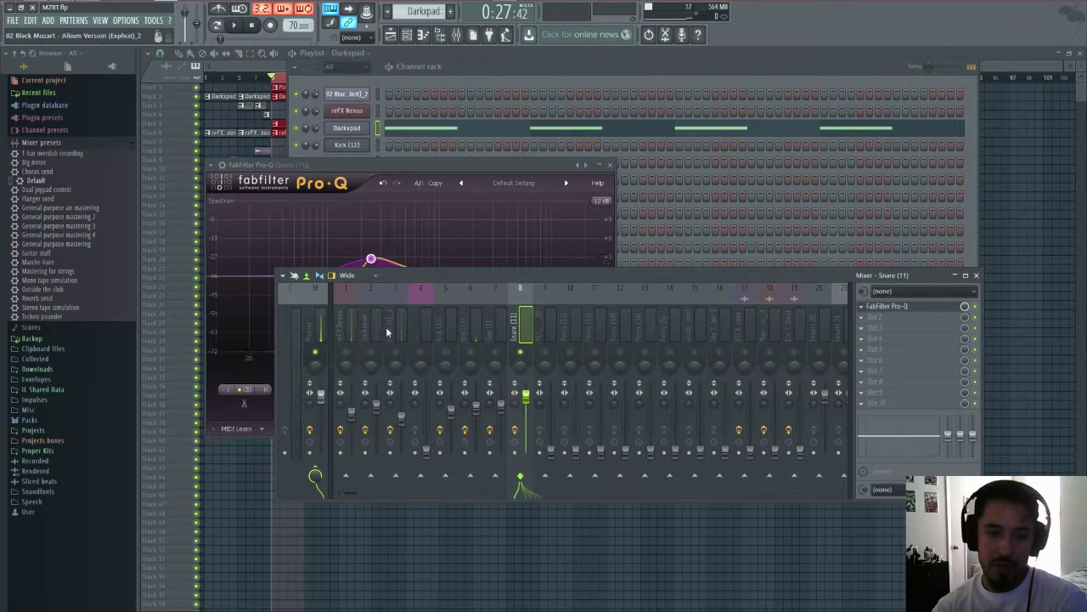
key(space)
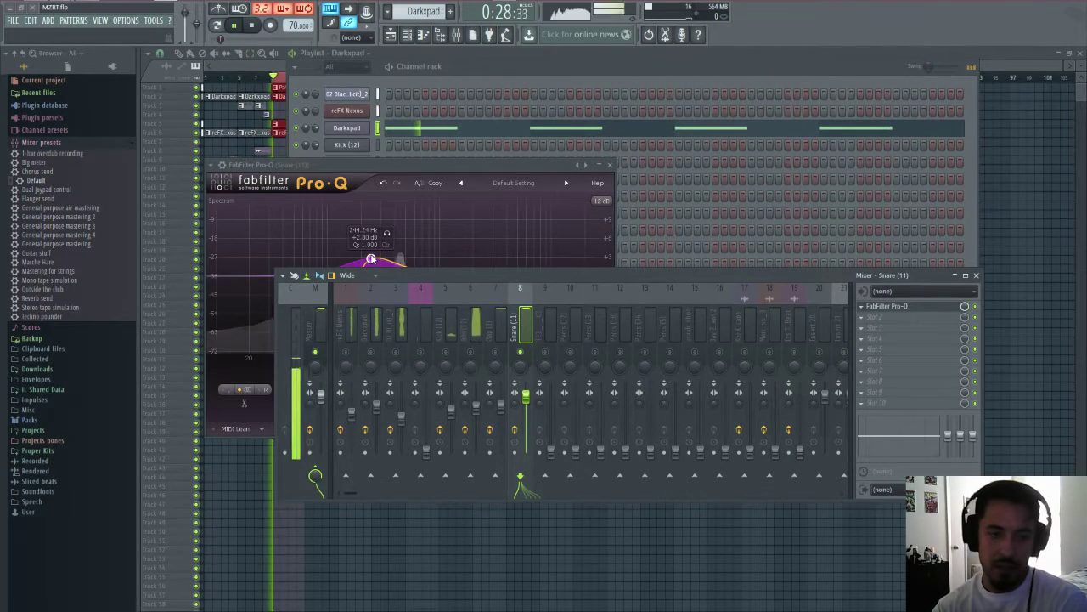
mouse_move(371, 259)
mouse_down()
mouse_move(371, 128)
mouse_move(375, 248)
mouse_up()
scroll(386, 236, up, 3)
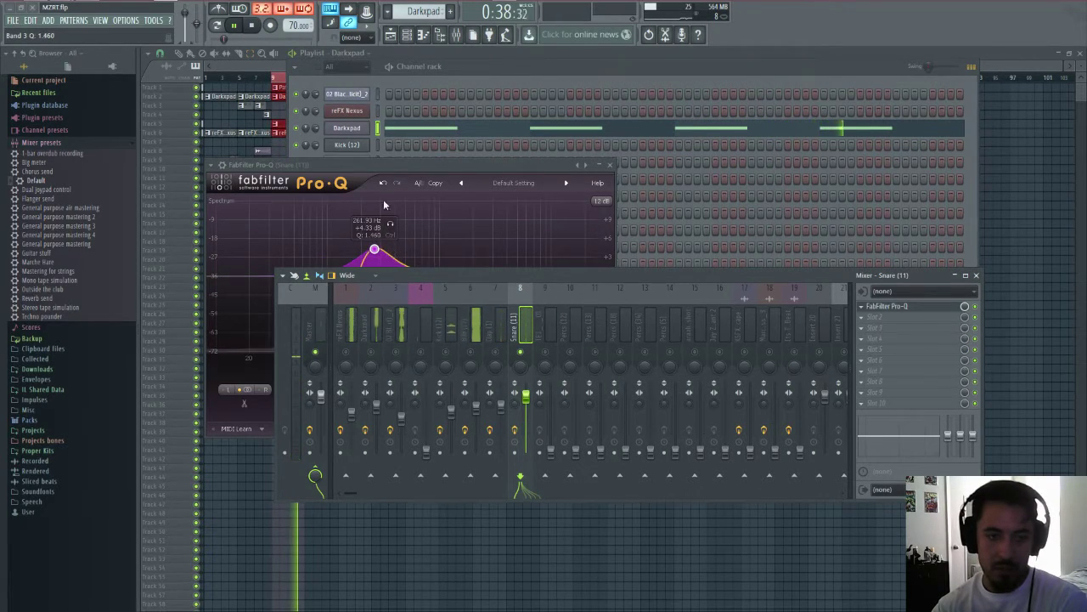
click(387, 236)
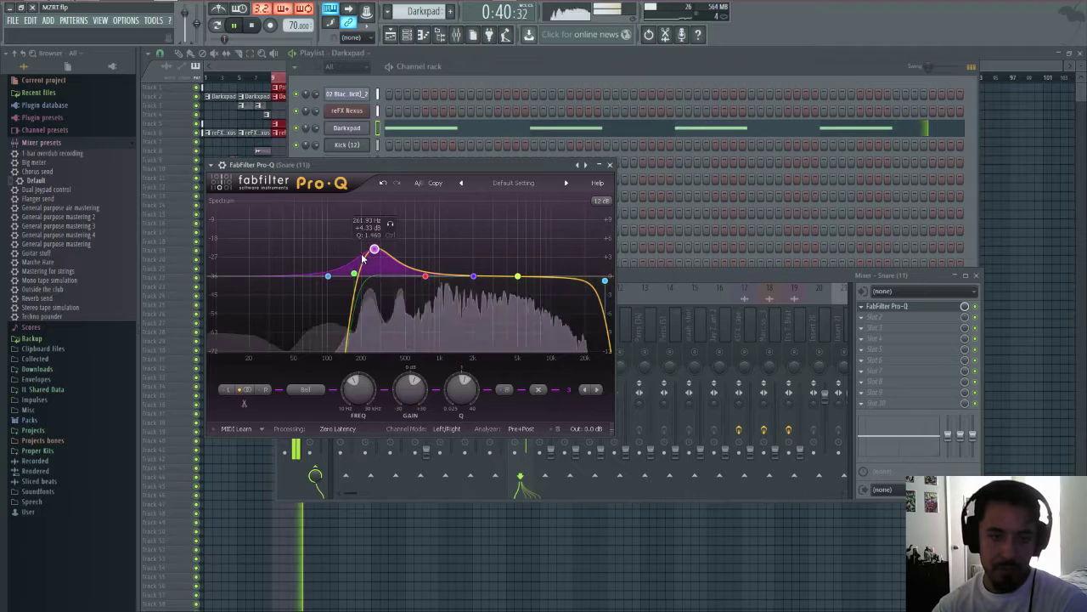
drag(375, 250, 377, 254)
scroll(376, 256, down, 1)
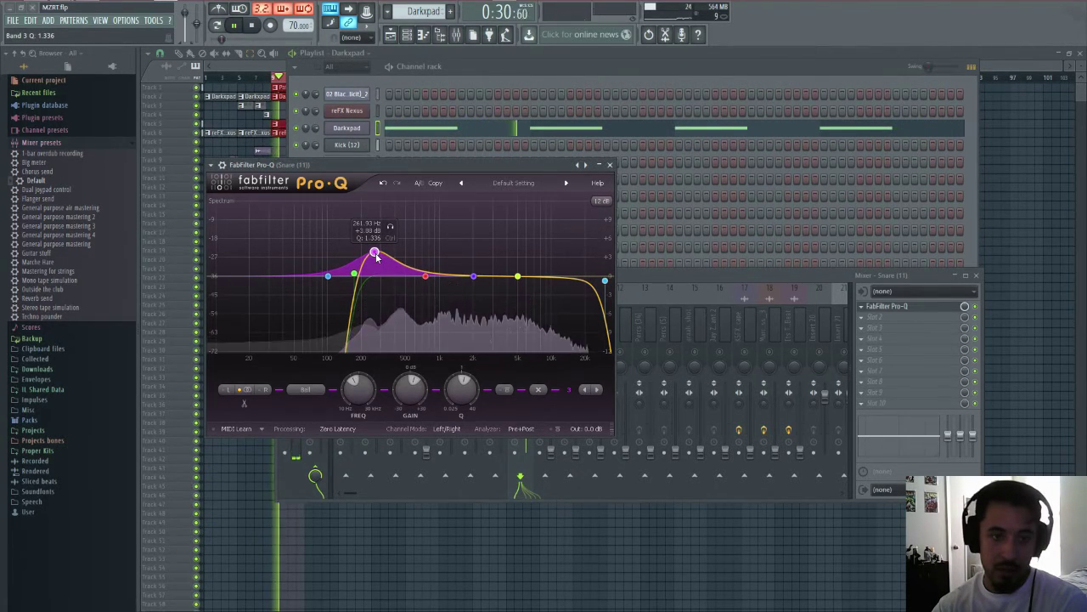
drag(518, 276, 505, 269)
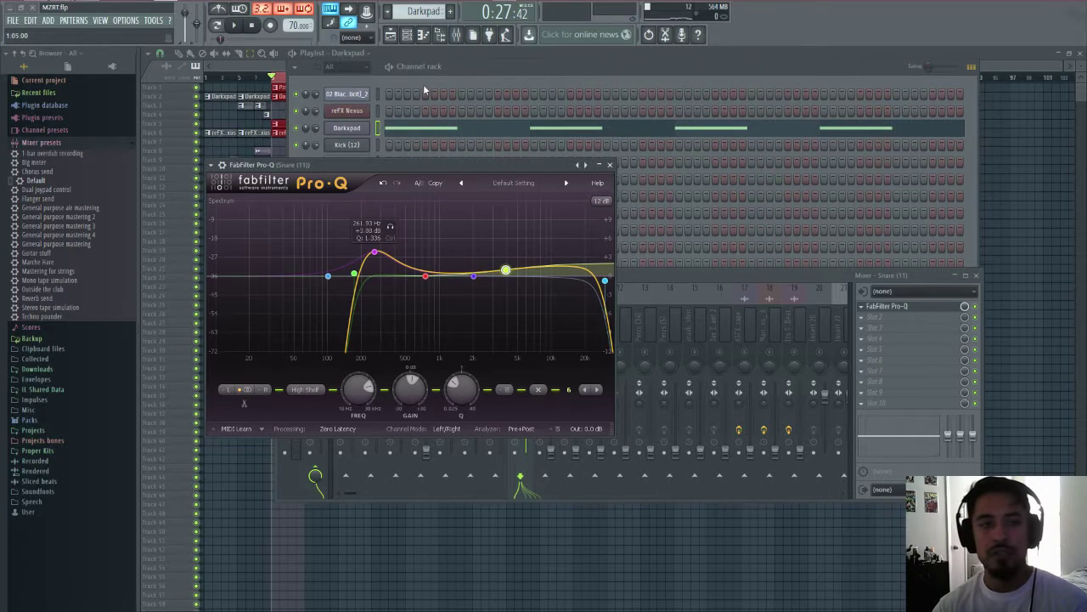
- Play the soloed Snare and sweep its EQ low cut up to about 490 Hz and back down to 10 Hz
click(464, 76)
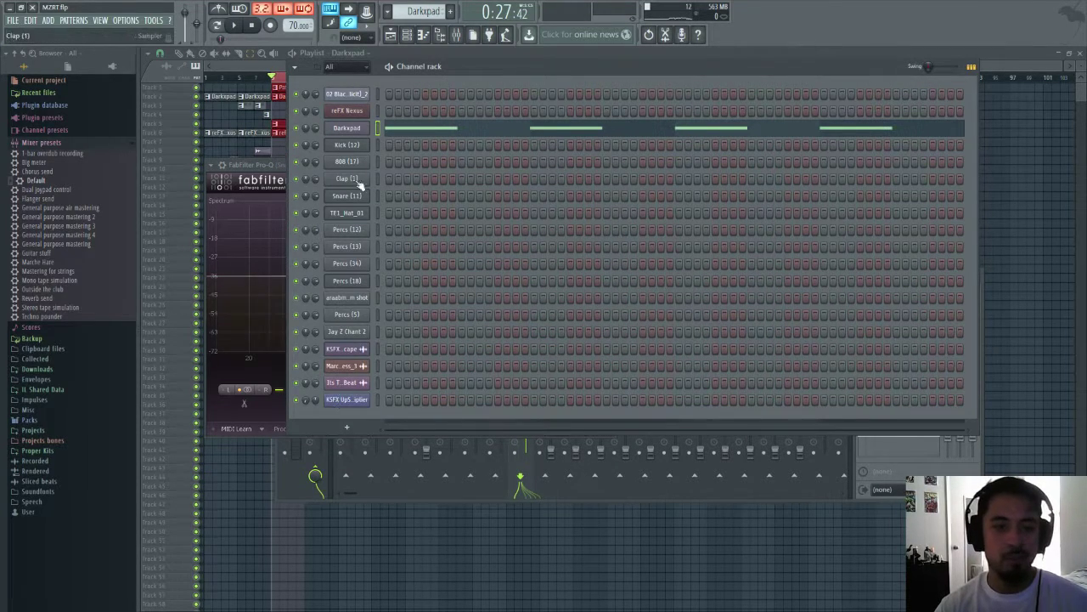
click(274, 165)
key(space)
drag(354, 274, 405, 271)
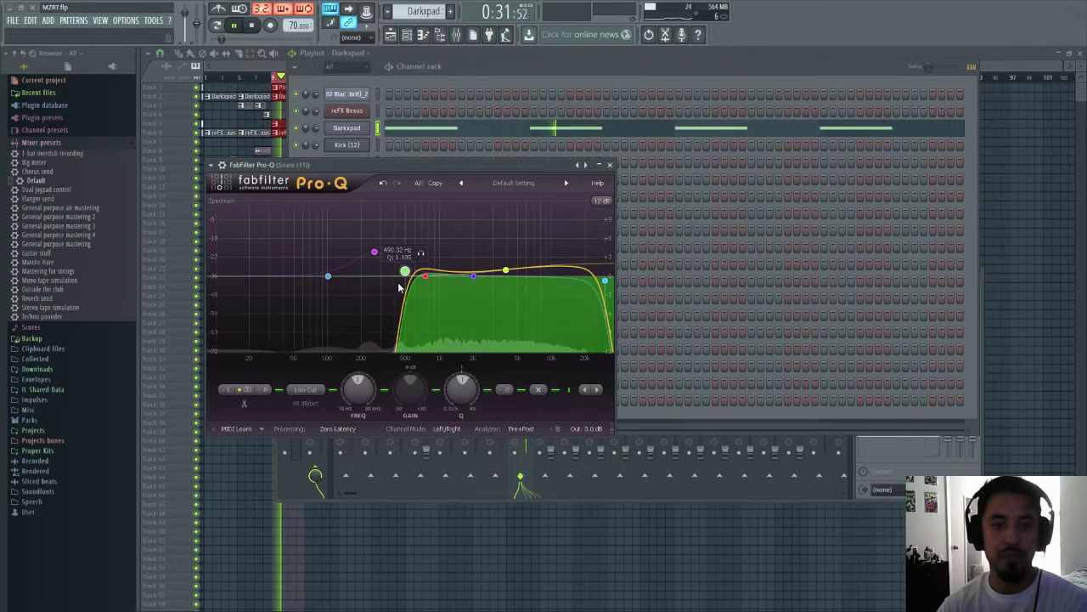
drag(405, 271, 214, 285)
right_click(398, 276)
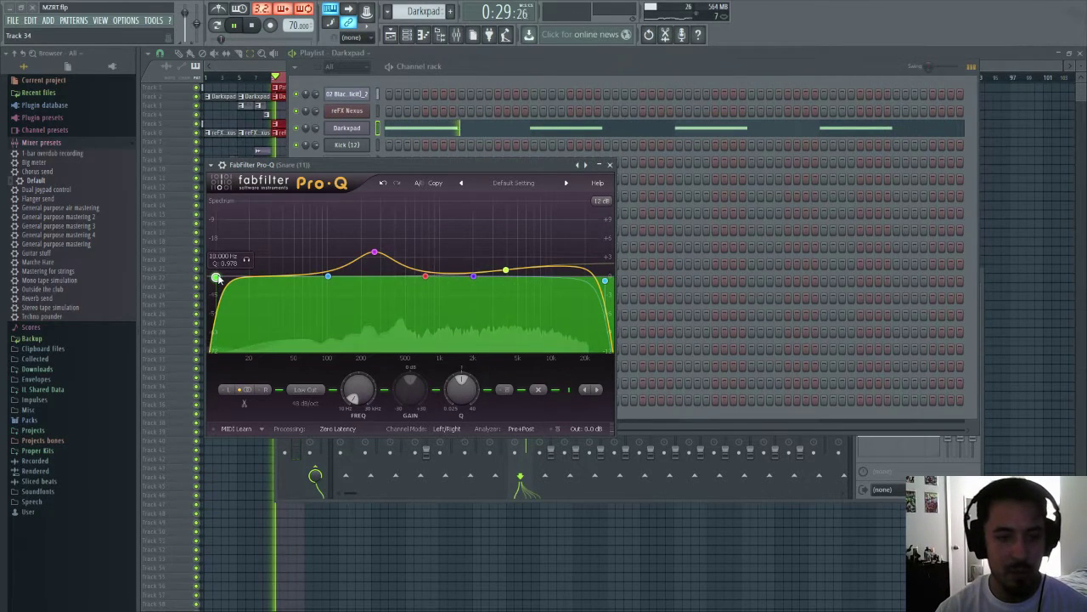
- Set the Snare's low cut between 100 and 200 Hz, ease the bell boost, add 0.9 dB near 1.9 kHz, and high-cut at about 9.2 kHz
drag(217, 278, 381, 256)
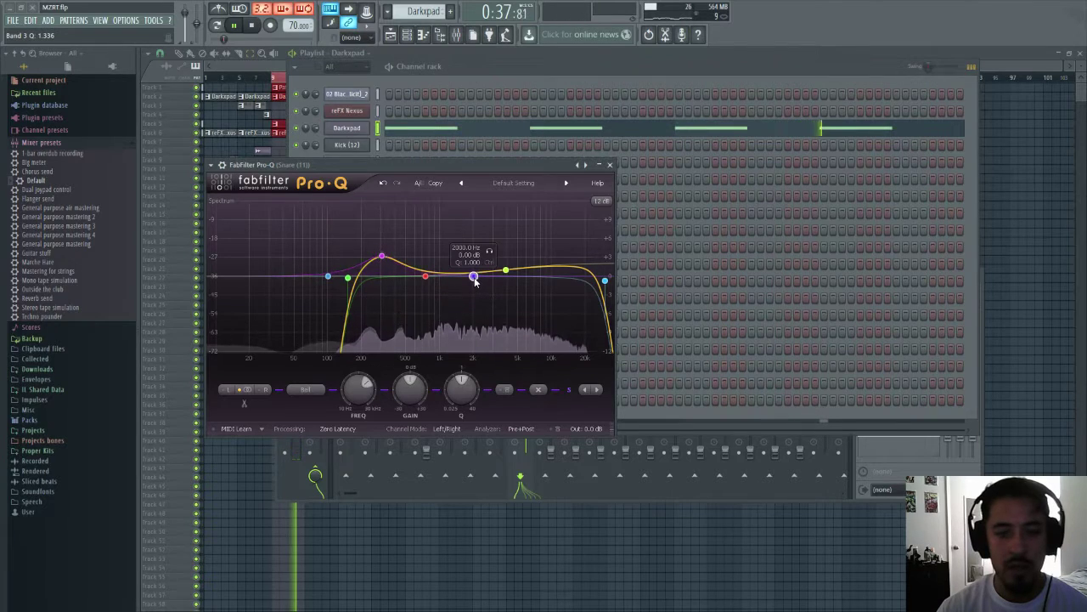
drag(473, 276, 472, 272)
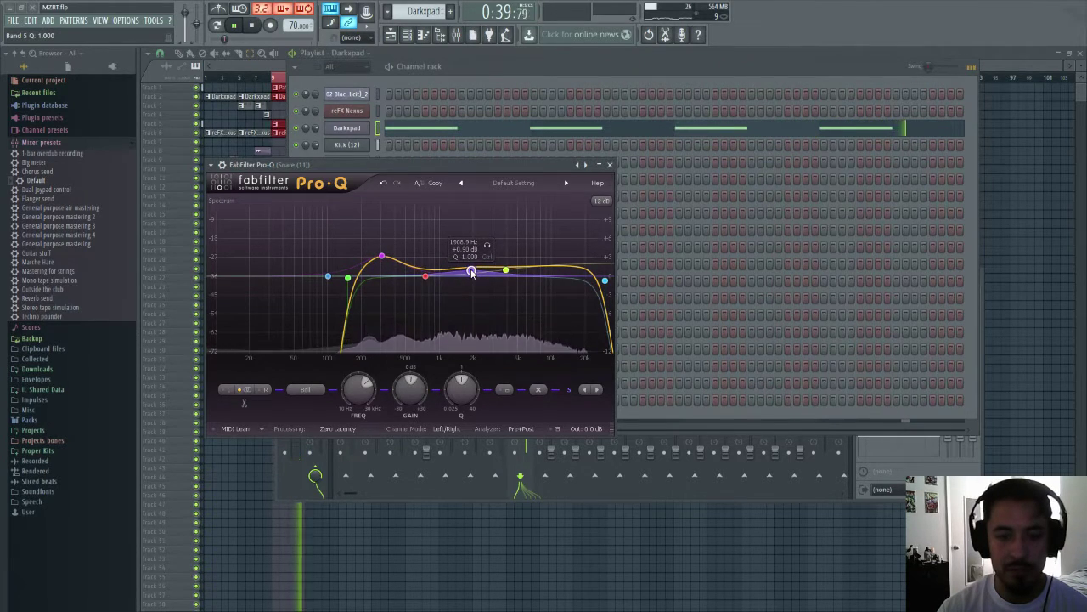
drag(605, 283, 546, 290)
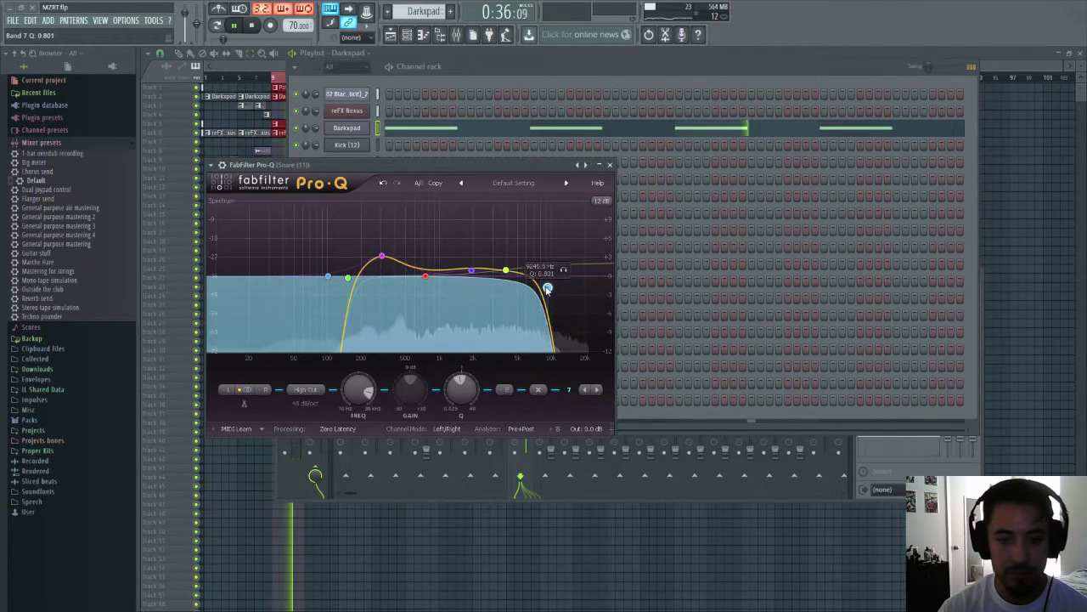
- Unsolo the Snare in the mixer and listen to it within the full mix
key(space)
key(F9)
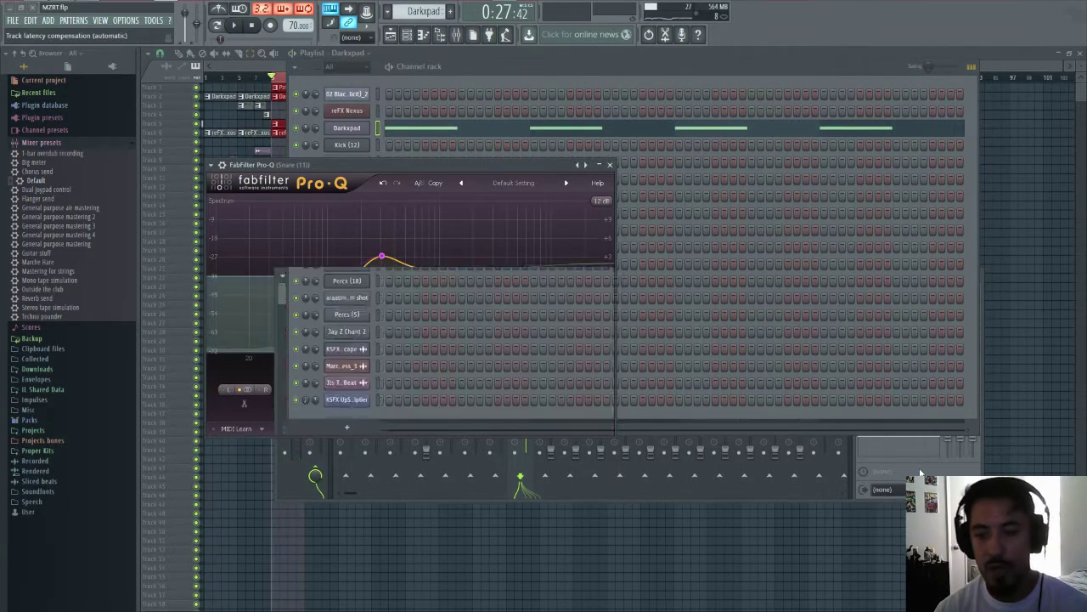
key(space)
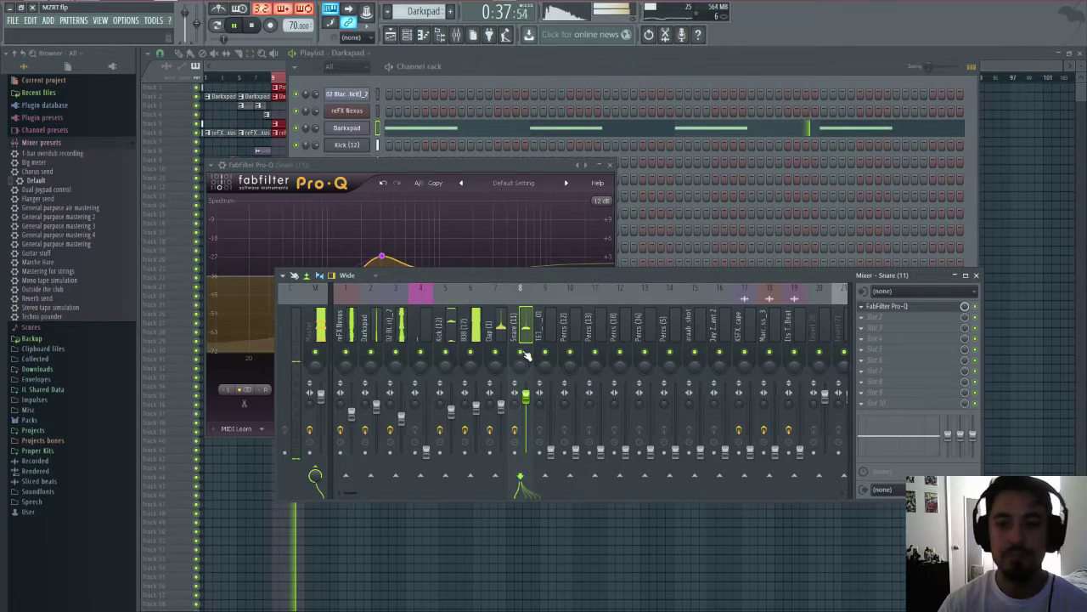
key(space)
click(869, 326)
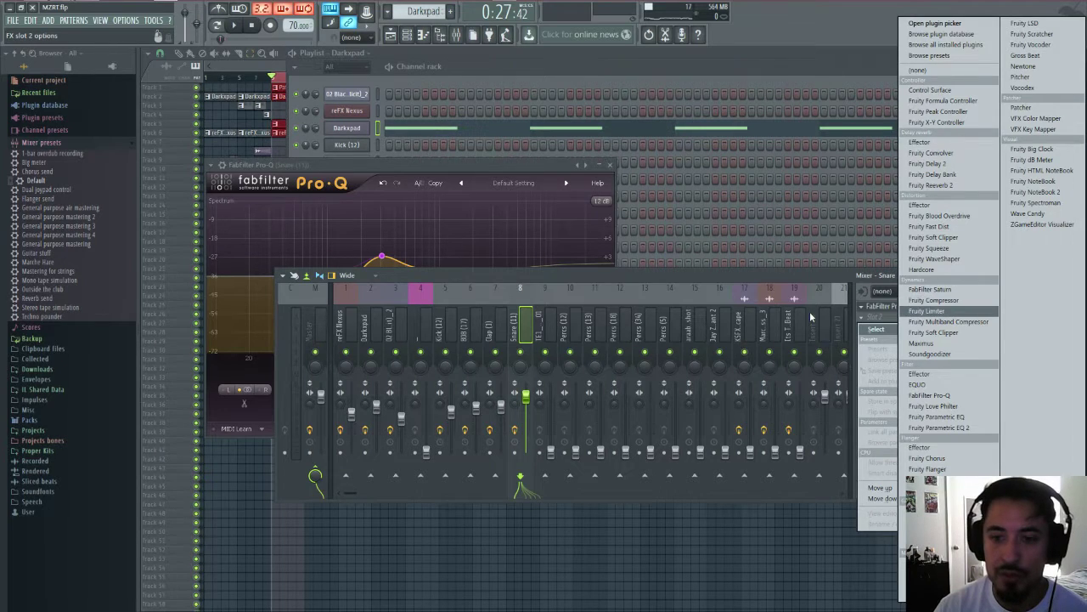
click(800, 273)
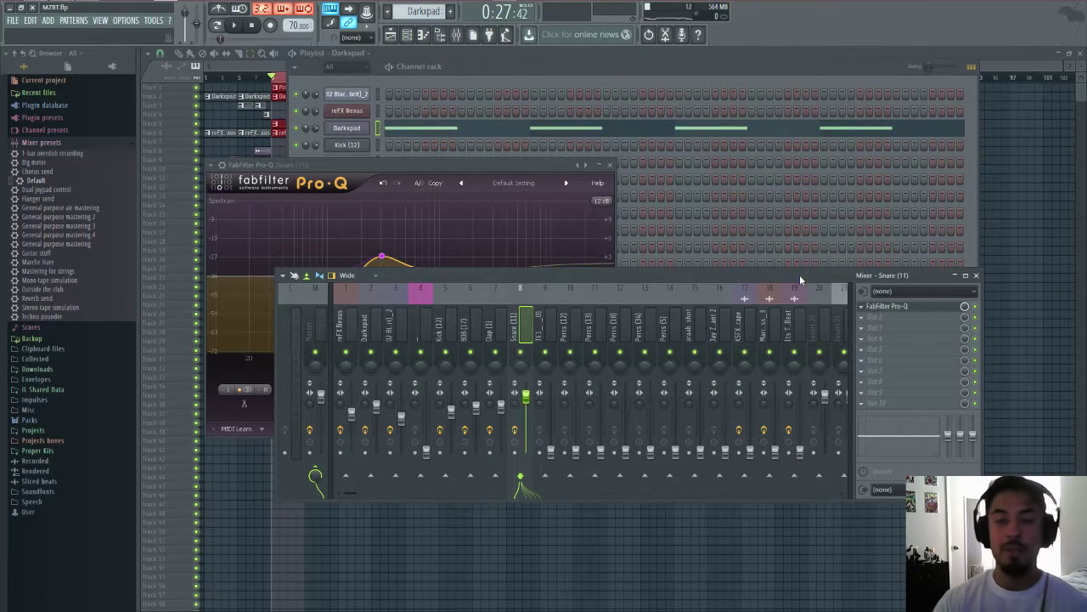
- While the loop plays, lower the Clap to about -6.2 dB and the Snare to about -2.9 dB
key(space)
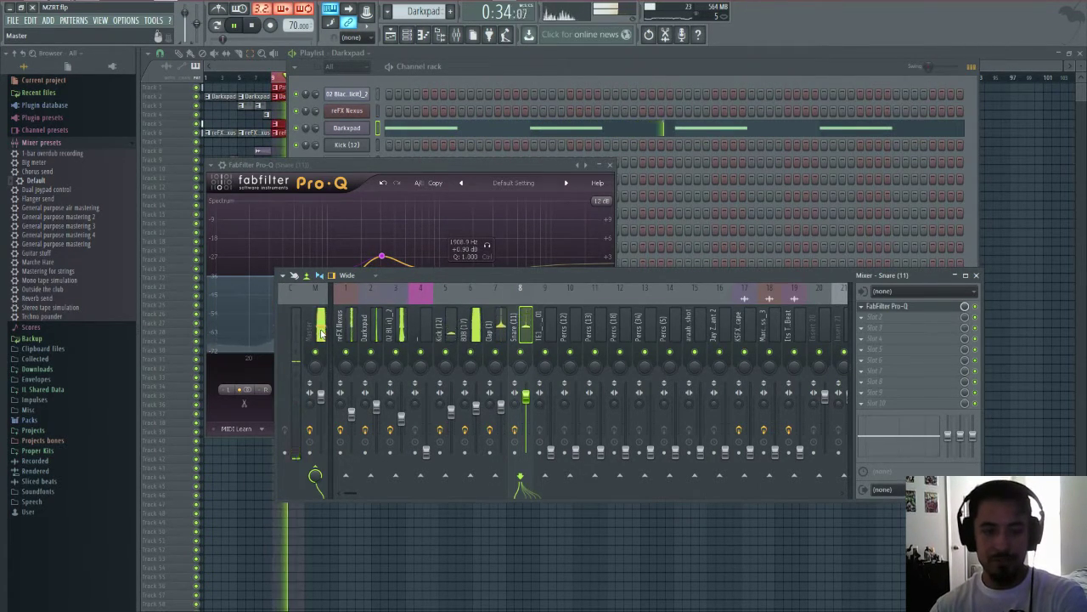
click(501, 408)
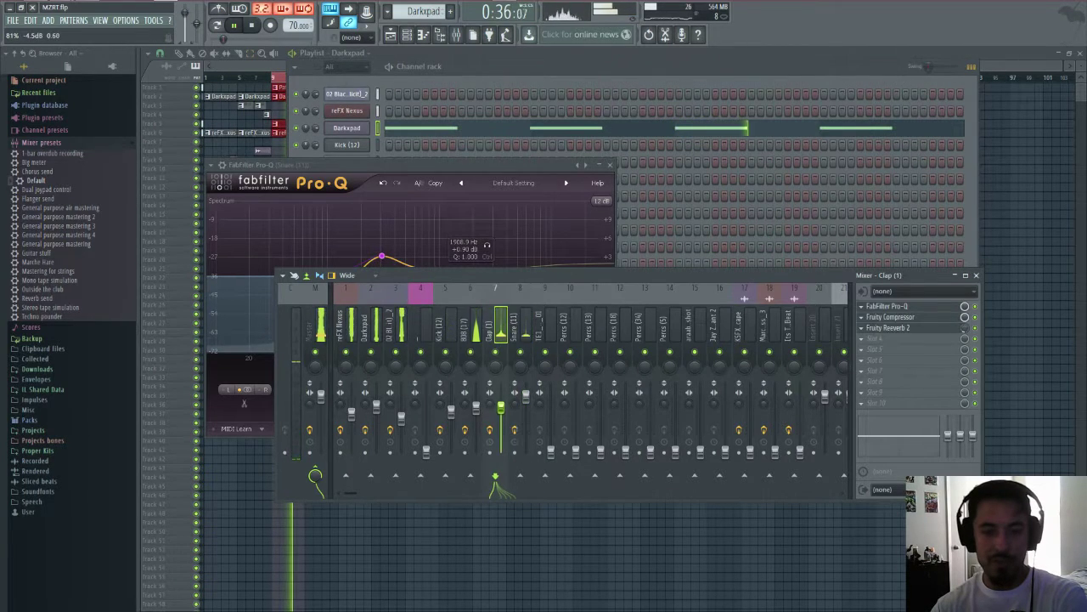
drag(501, 410, 501, 411)
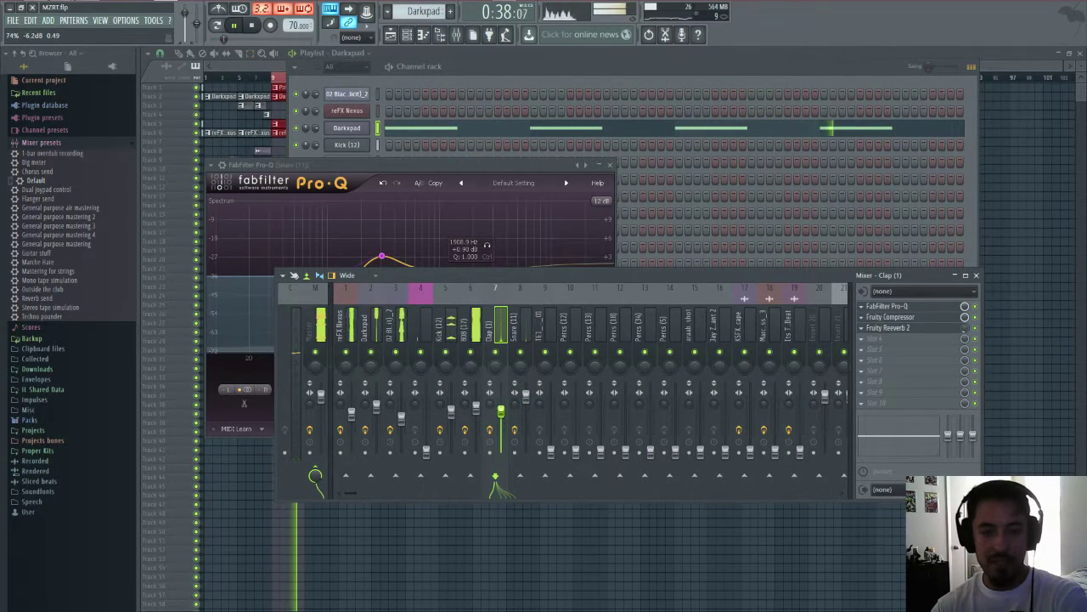
click(526, 405)
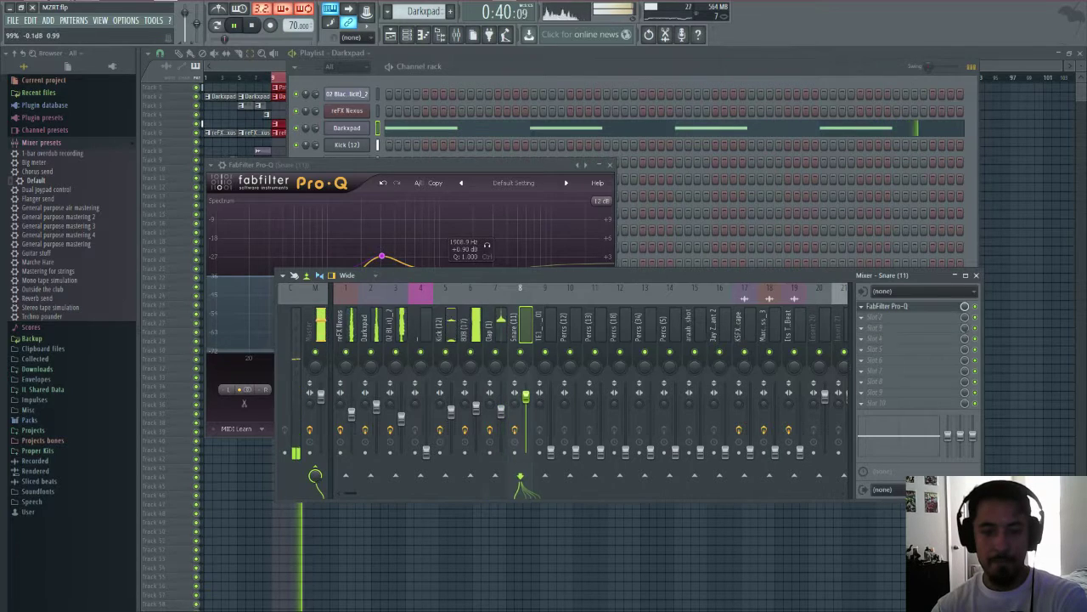
drag(526, 403, 526, 409)
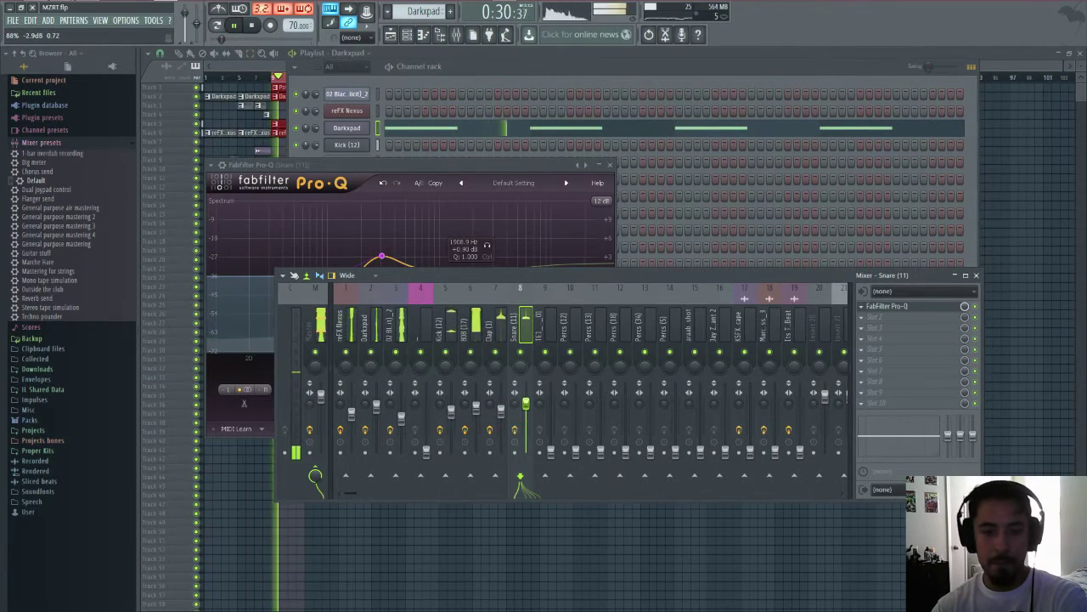
- Lower the Kick's volume to about -8.1 dB against the playing mix
click(451, 411)
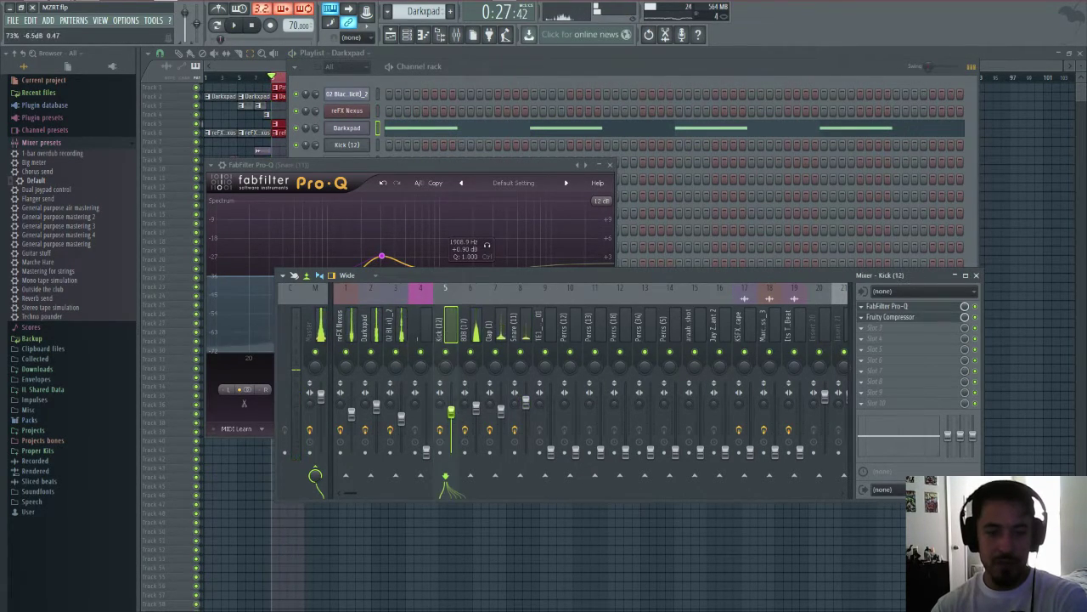
click(476, 408)
key(space)
click(451, 413)
drag(451, 414, 452, 416)
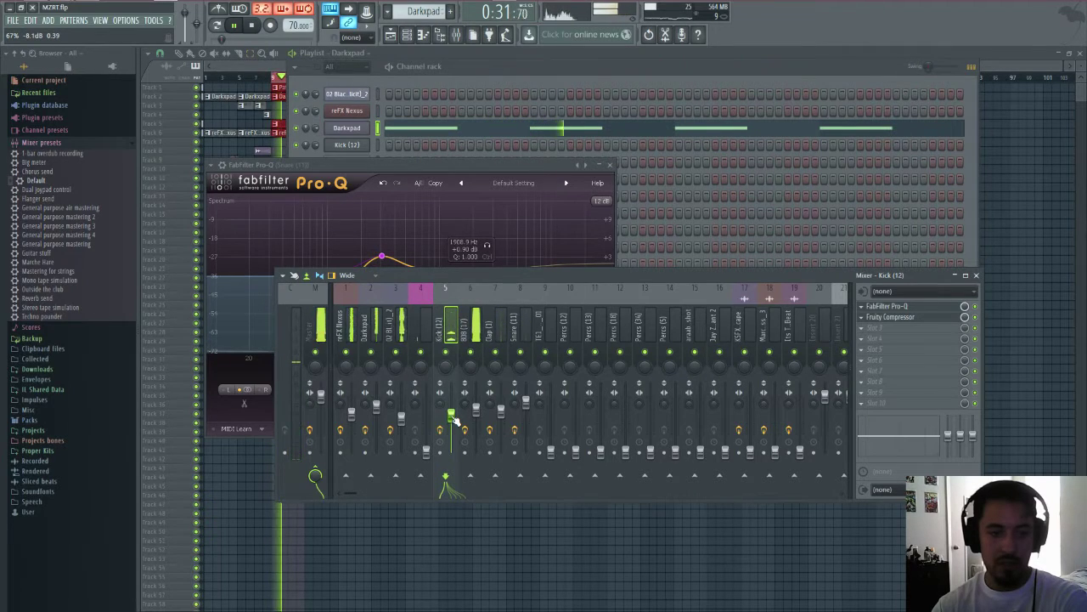
- Bring TE1_Hat_01 up from silence to about -16.8 dB against the playing loop, and ease it slightly lower
key(space)
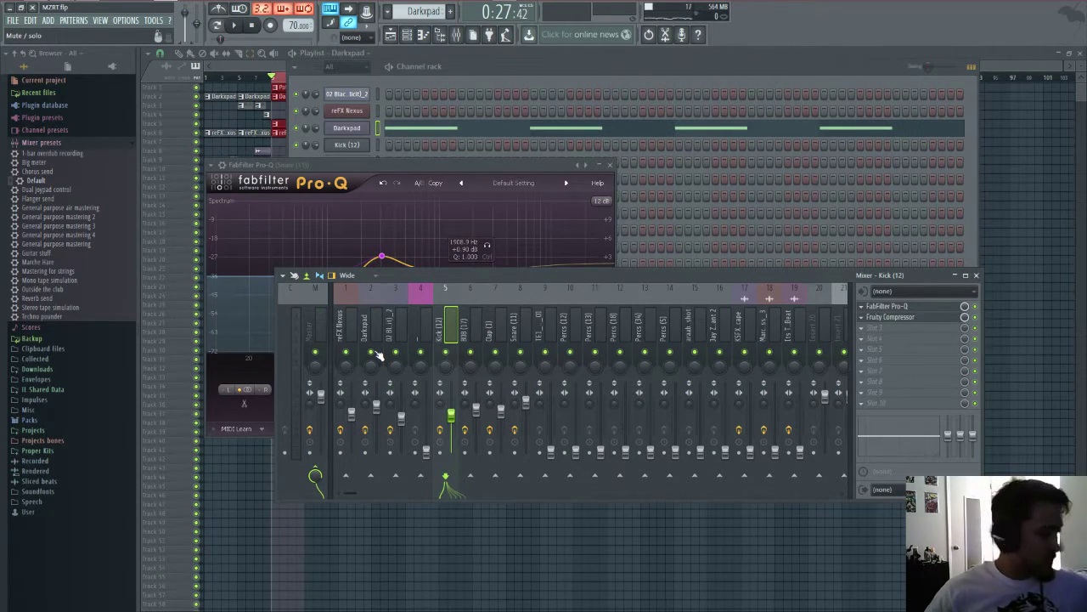
click(544, 323)
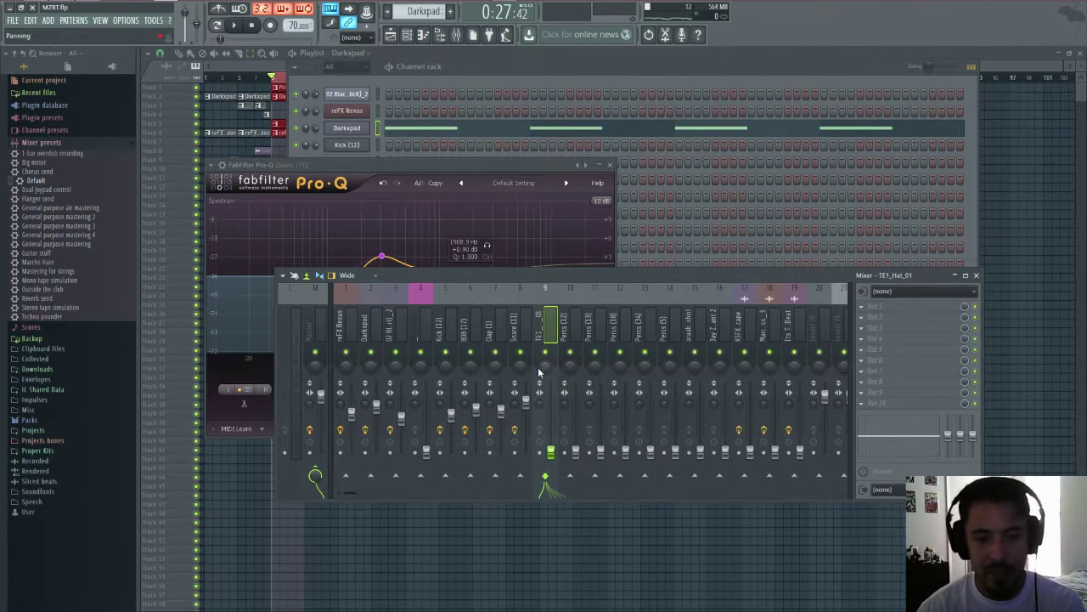
key(space)
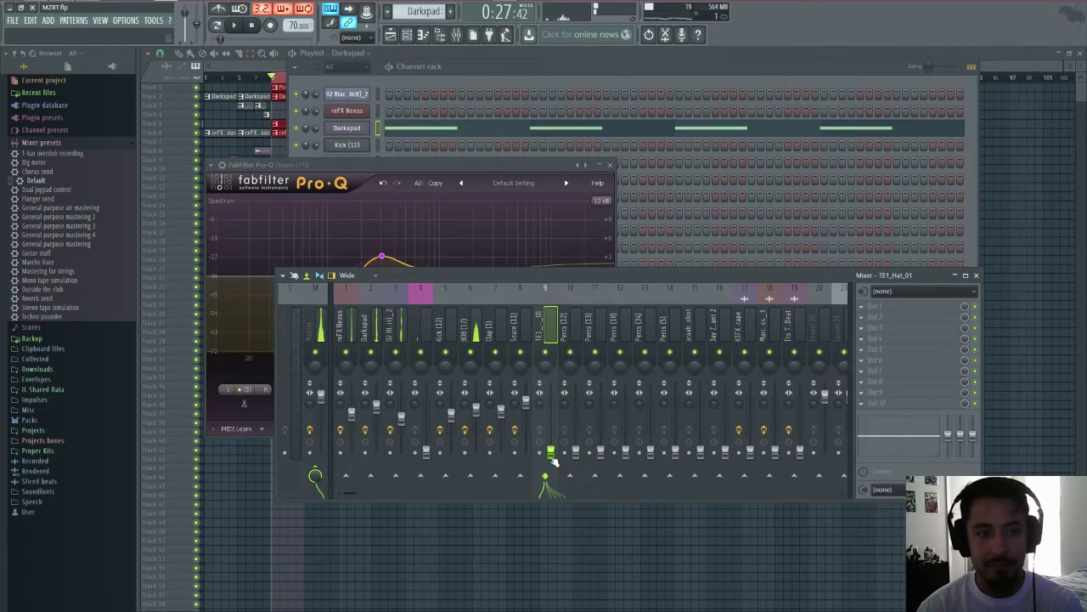
drag(552, 457, 552, 435)
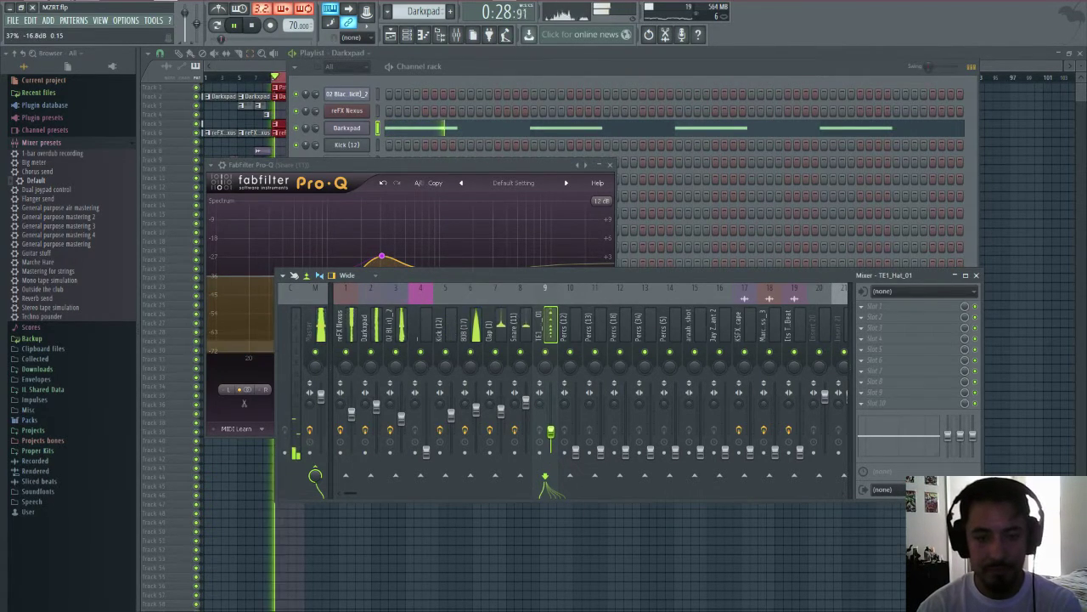
drag(552, 435, 552, 446)
key(space)
- Add FabFilter Pro-Q to TE1_Hat_01, set its low cut between 2 and 5 kHz, and fine-tune the hat's level during playback
click(868, 307)
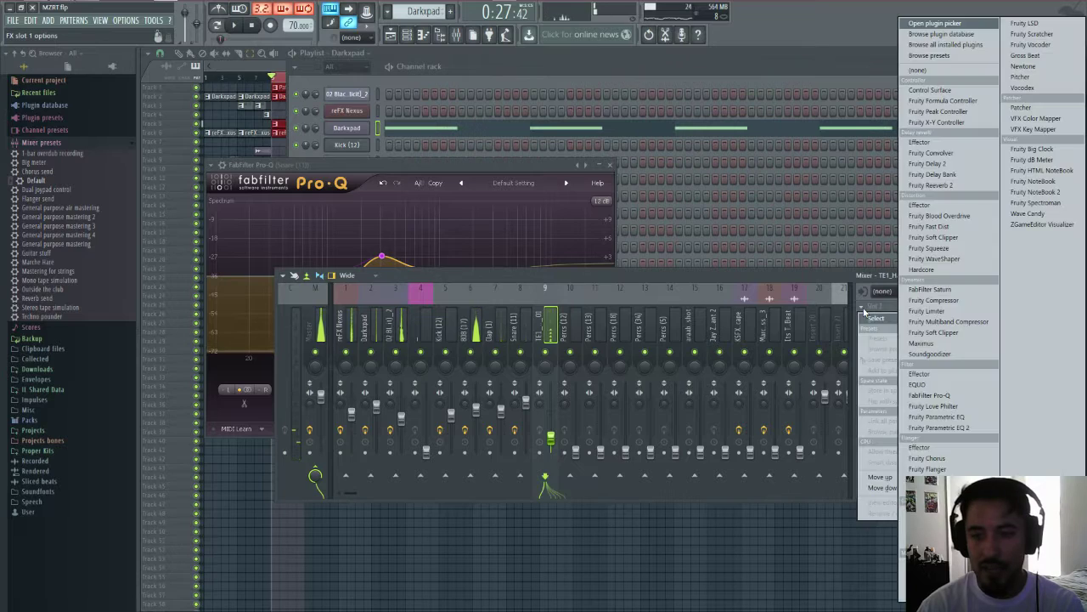
click(966, 396)
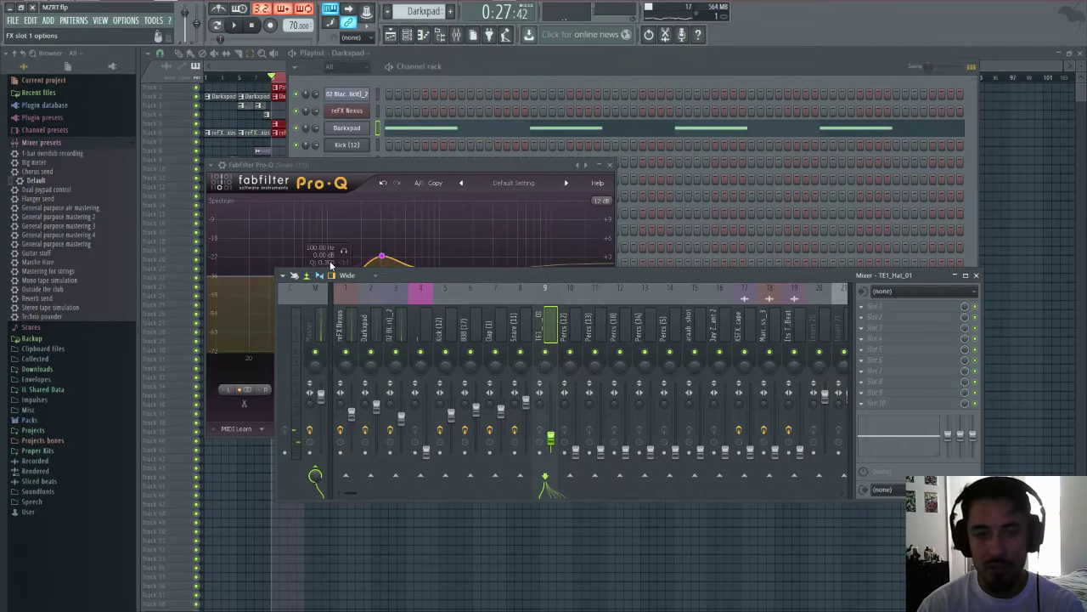
click(394, 259)
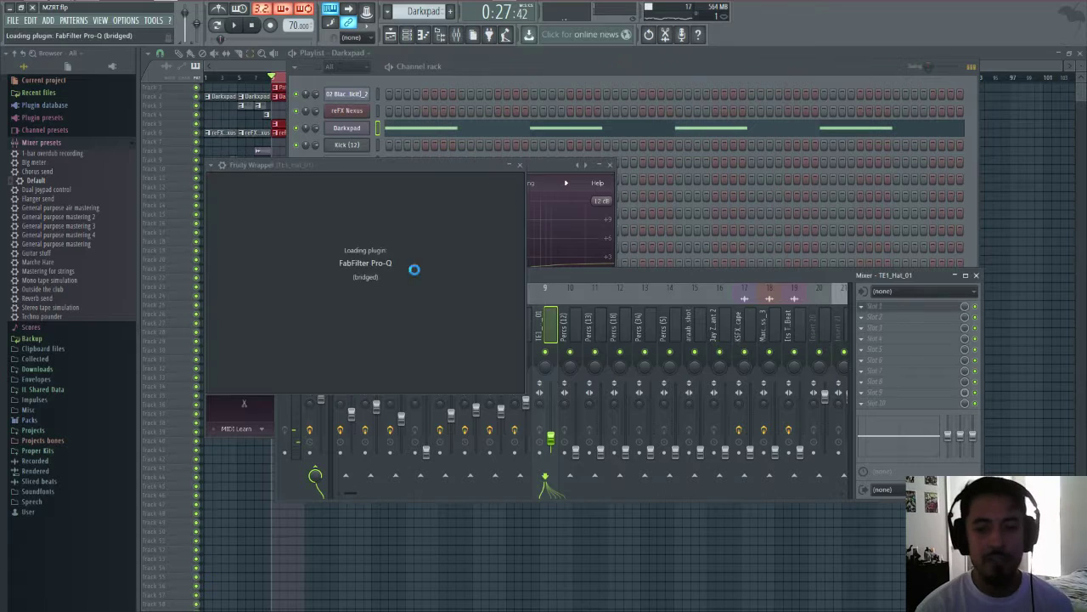
key(space)
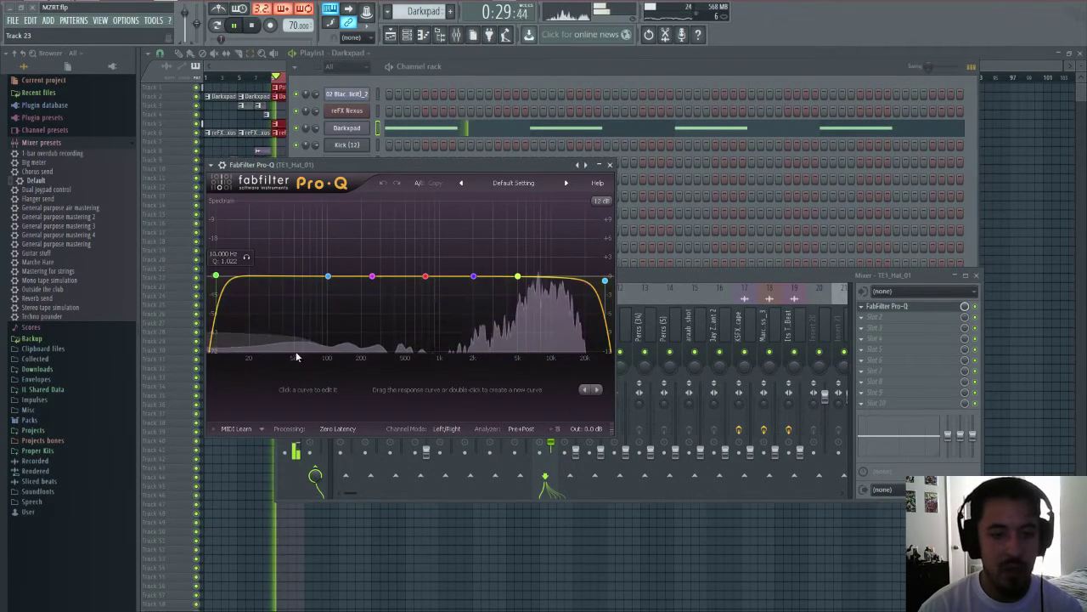
drag(216, 276, 501, 283)
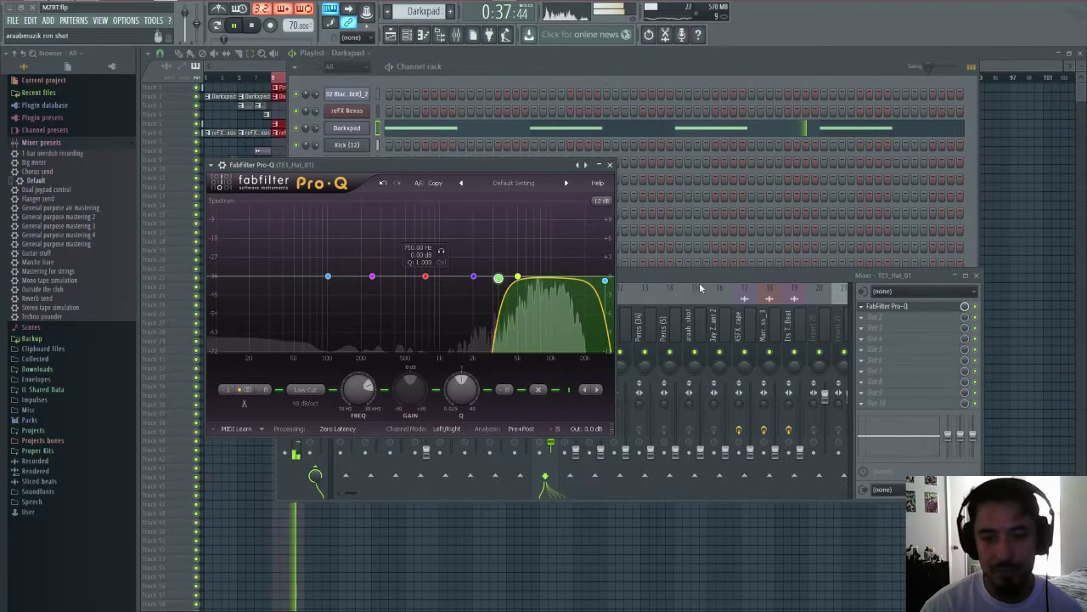
click(558, 443)
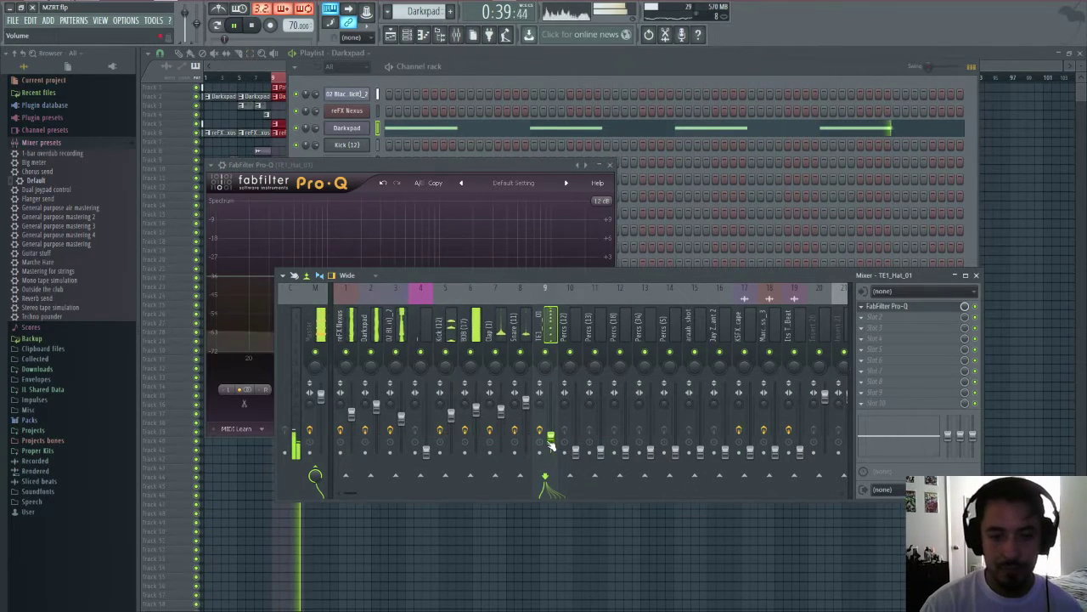
right_click(550, 441)
click(577, 276)
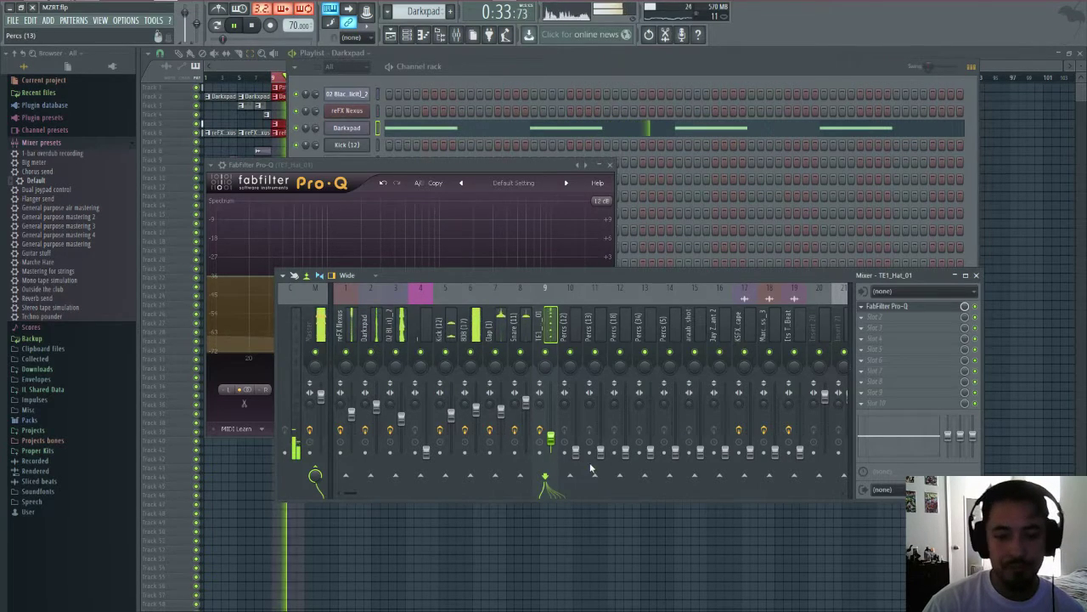
- Raise Percs (12) from silence to about -11.2 dB while the loop plays, and stop playback
drag(577, 451, 578, 429)
right_click(576, 398)
click(578, 405)
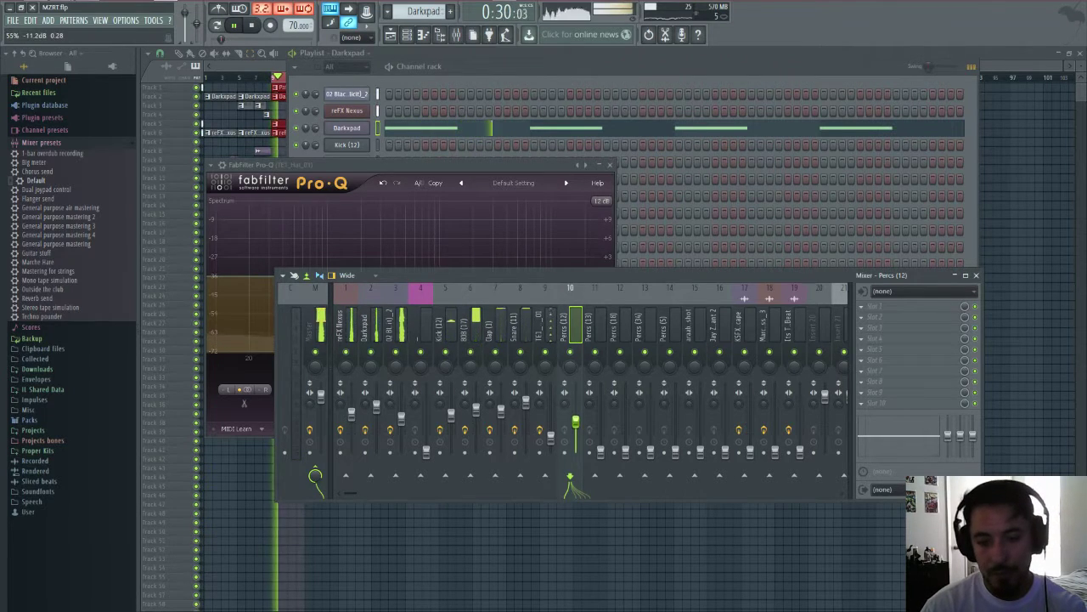
key(space)
- Add FabFilter Pro-Q to Percs (12) and set its low cut between 2 and 5 kHz during playback
click(863, 308)
mouse_move(875, 318)
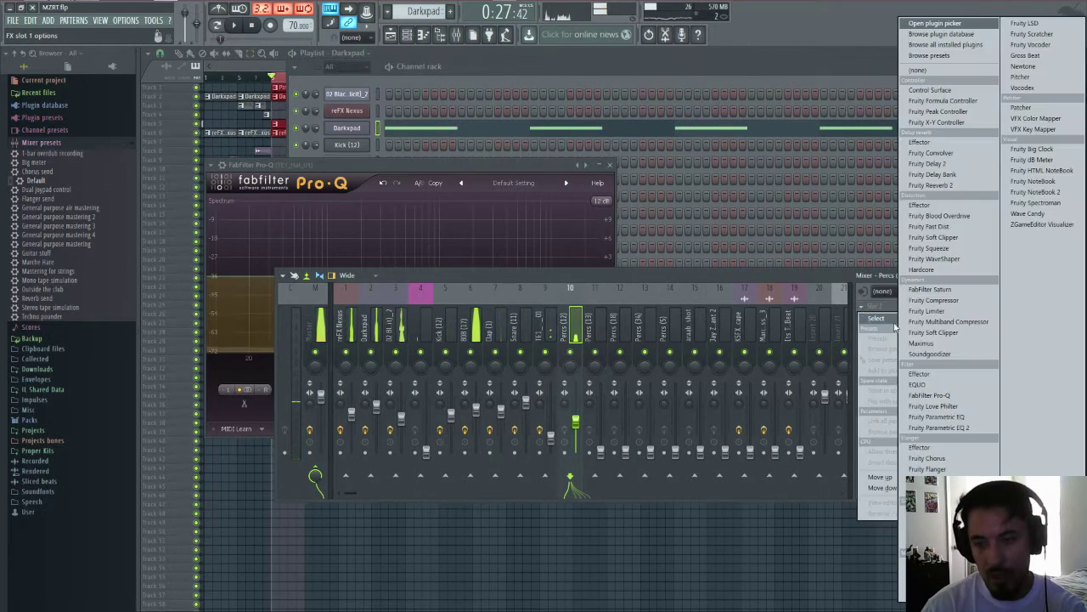
click(949, 397)
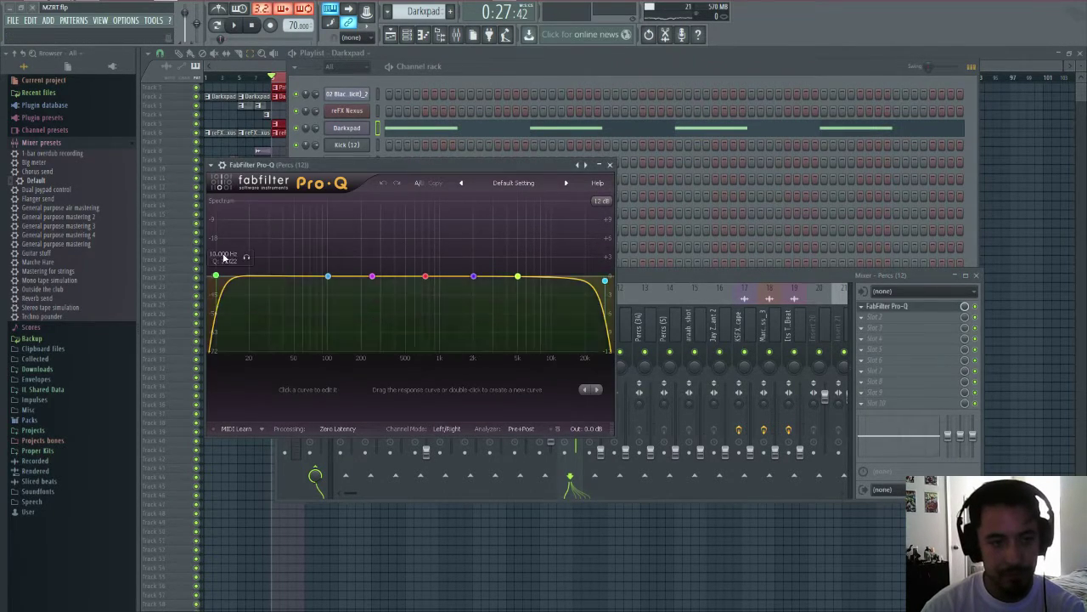
key(space)
drag(216, 276, 480, 278)
click(677, 278)
key(space)
- Add FabFilter Pro-Q to Percs (13) and set its low cut between 2 and 5 kHz during playback
click(599, 327)
click(892, 306)
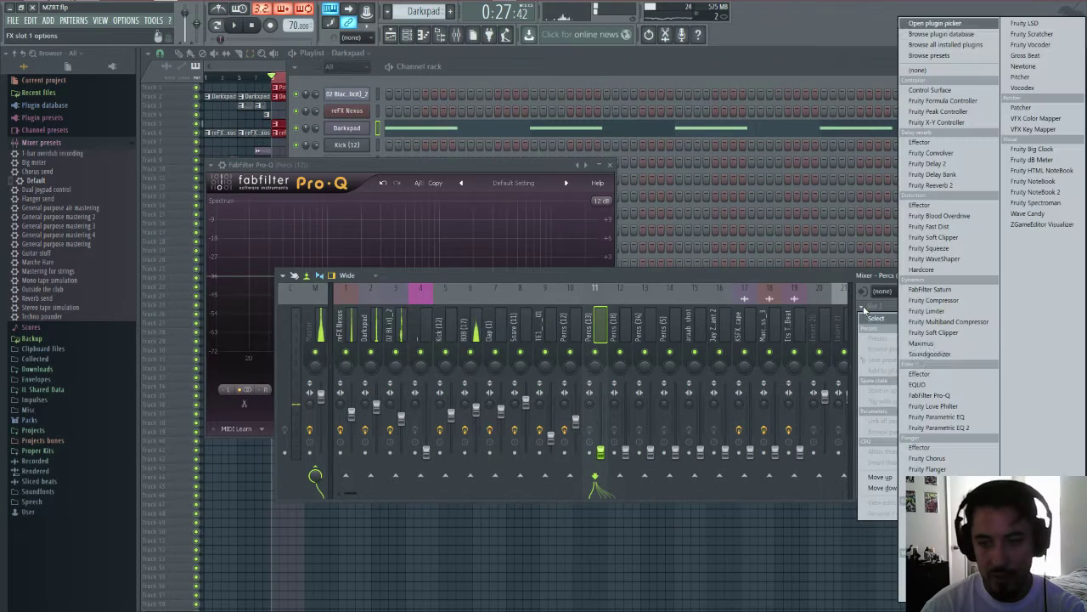
click(967, 397)
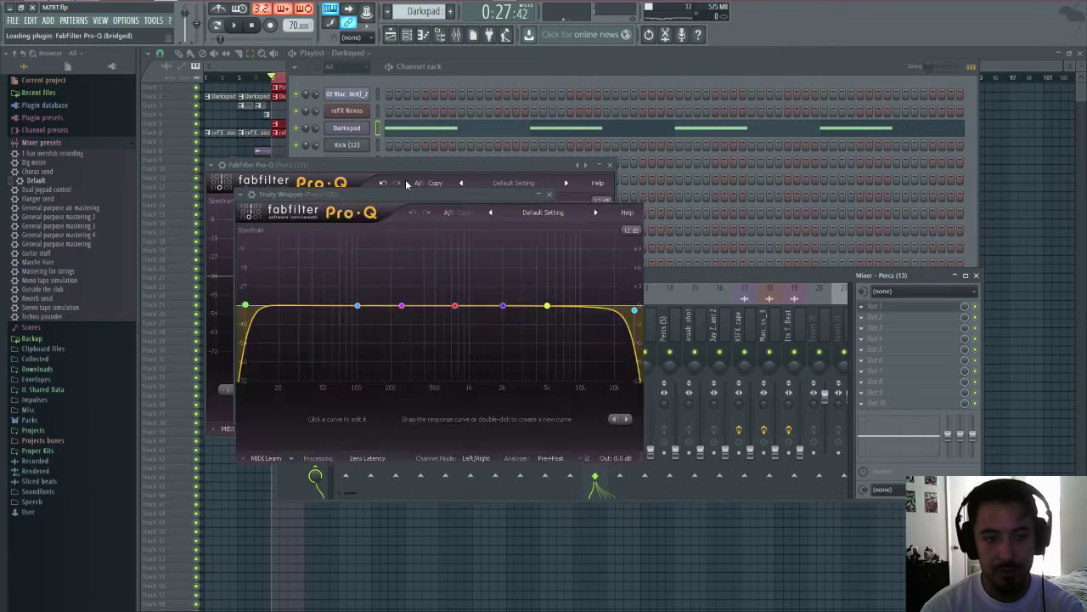
key(space)
drag(245, 305, 524, 311)
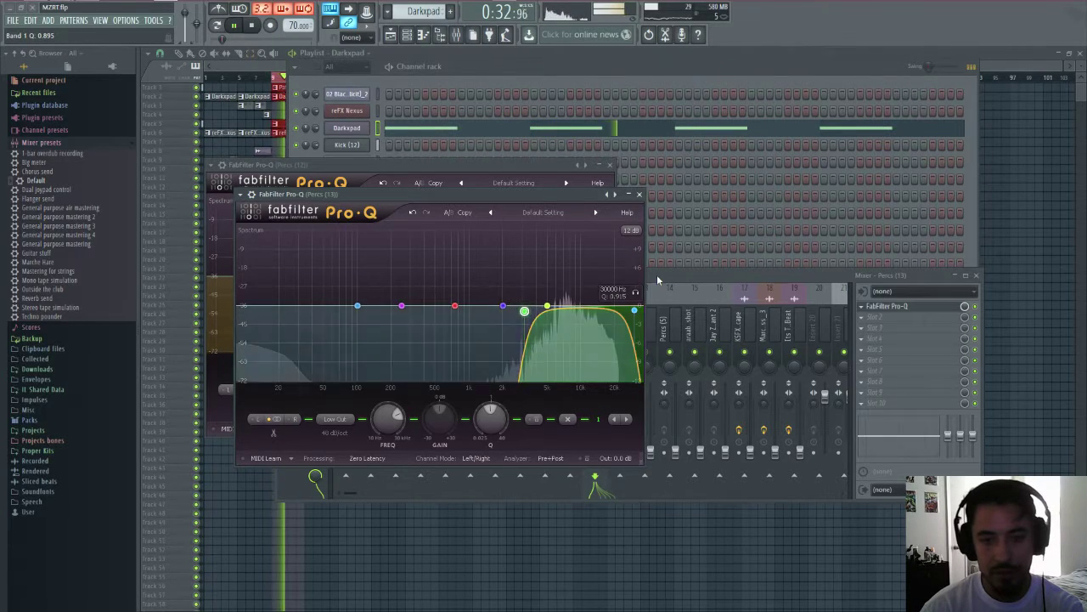
click(658, 279)
key(space)
- Bring the Percs (13), Percs (18) and Percs (34) faders up from silence, with Percs (34) at about -12.6 dB
drag(603, 454, 601, 423)
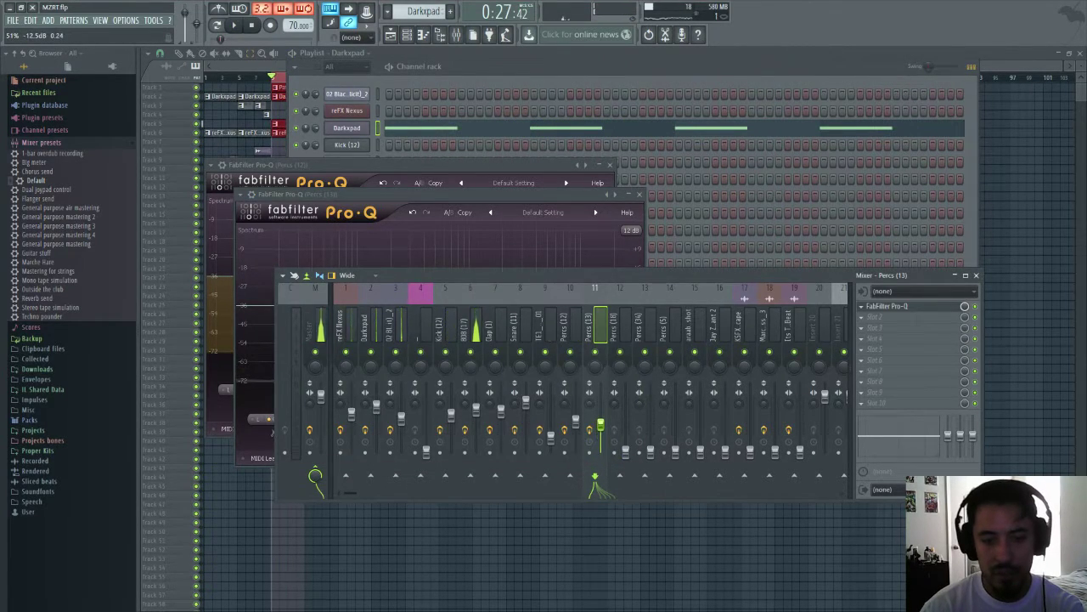
click(625, 451)
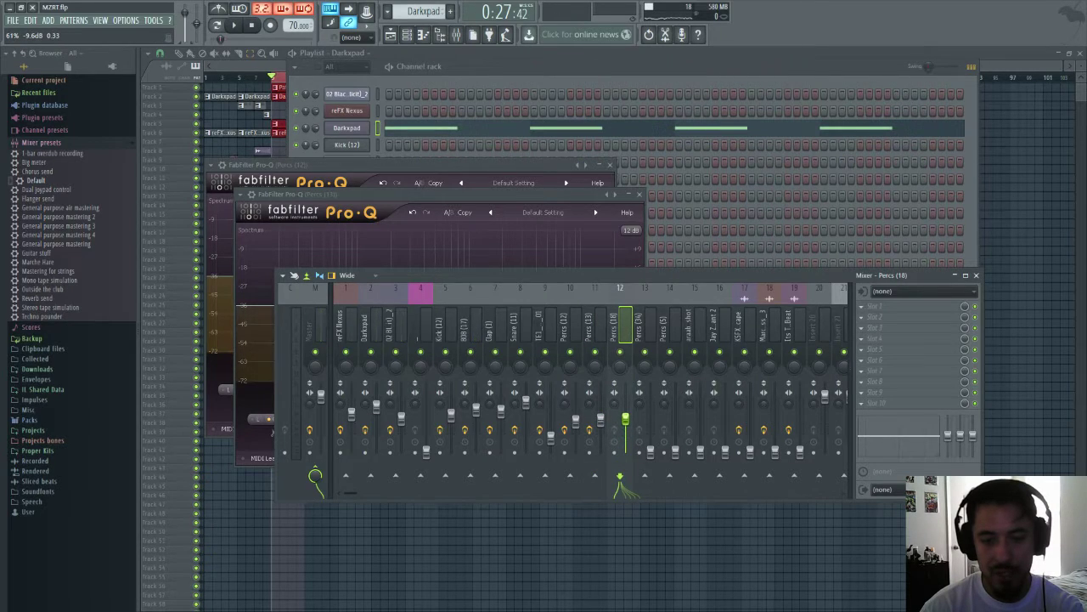
drag(651, 452, 650, 433)
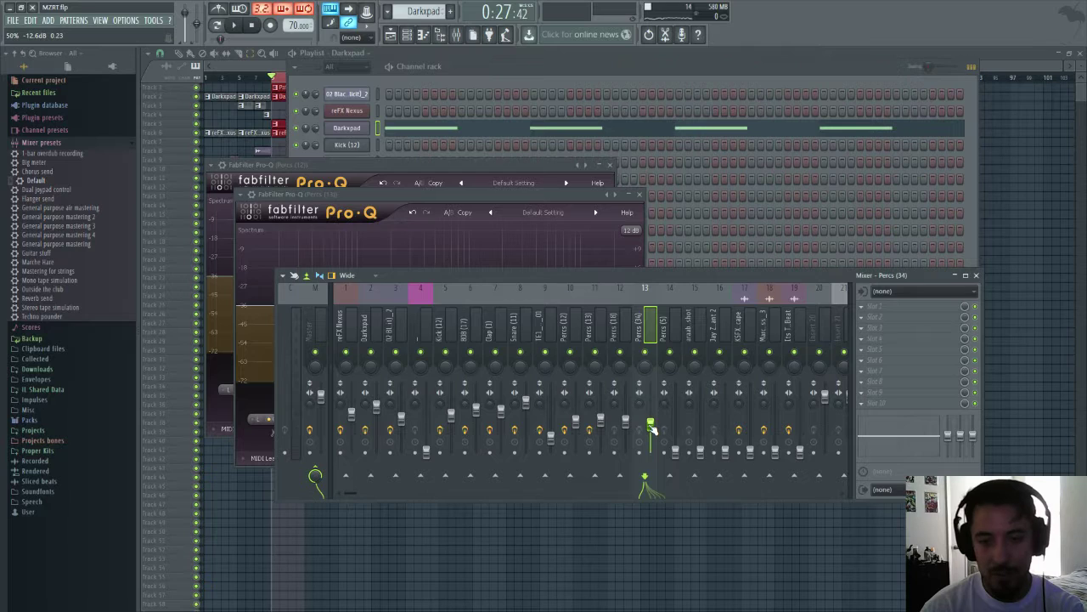
- Move the empty Insert 20 mixer track to position 10, between TE1_Hat_01 and Percs (12)
click(817, 323)
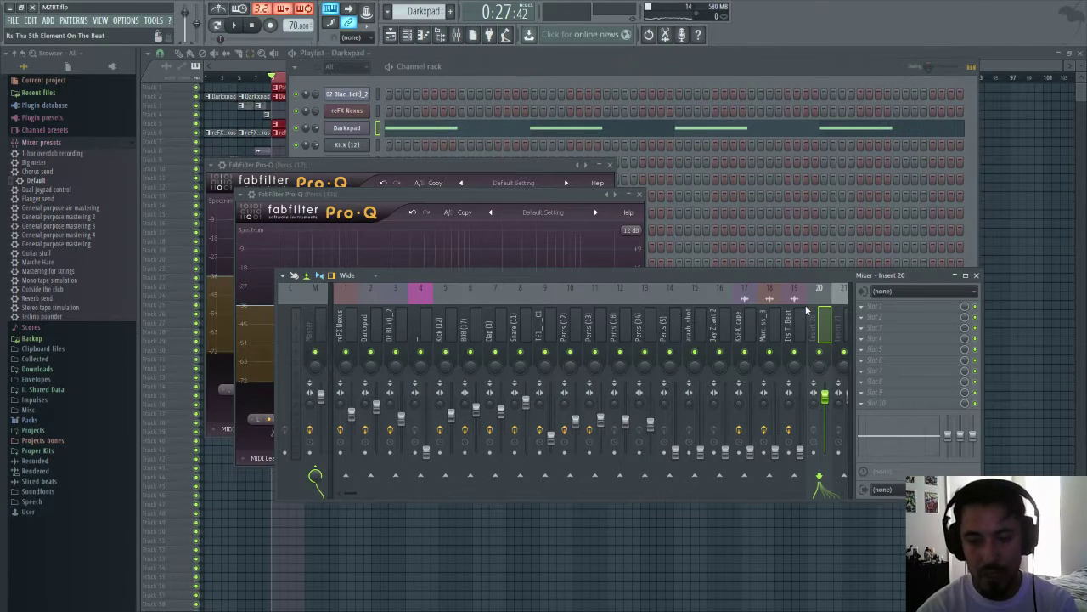
key(alt+Left)
key(alt+Left)
key(alt+Left)
key(alt+Left)
key(alt+Left)
key(alt+Left)
key(alt+Left)
key(alt+Left)
key(alt+Left)
key(alt+Left)
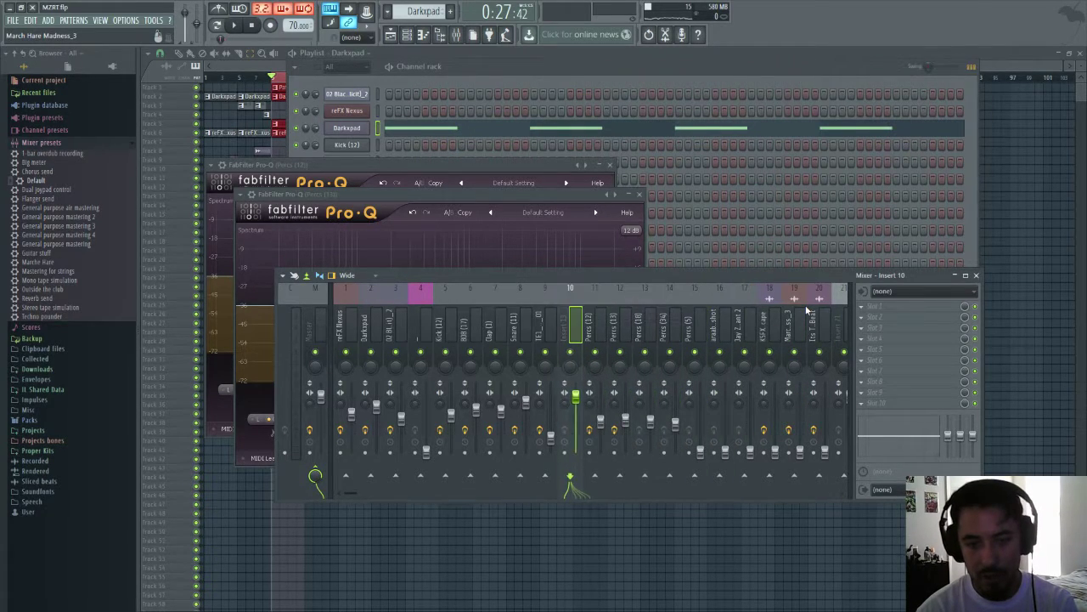
key(alt+Left)
key(alt+Right)
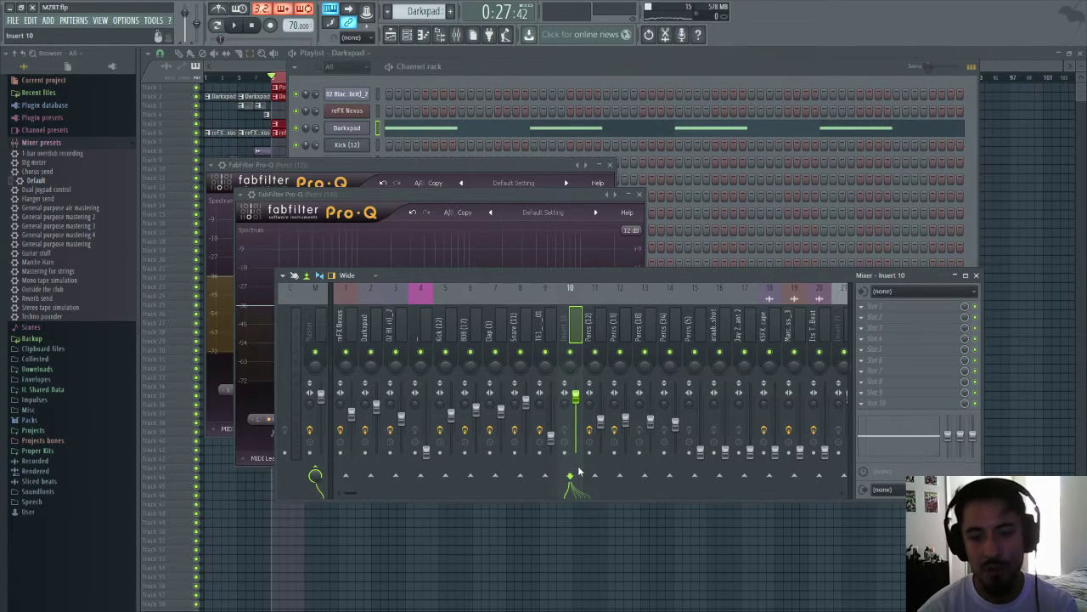
- Rename the empty mixer track before Percs (12) as "Open Hats"
click(592, 316)
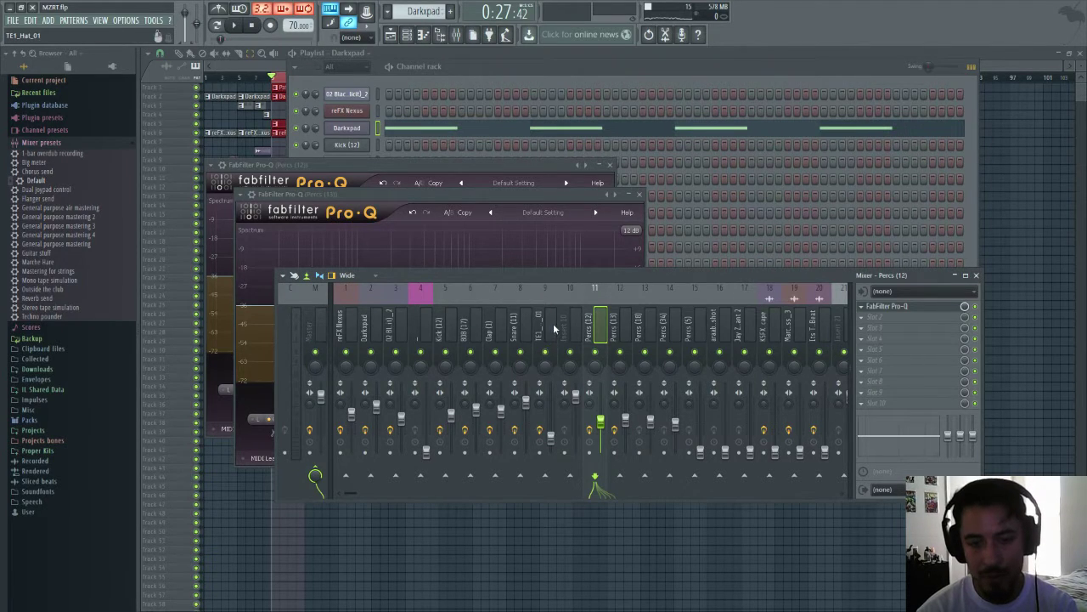
click(574, 359)
key(F2)
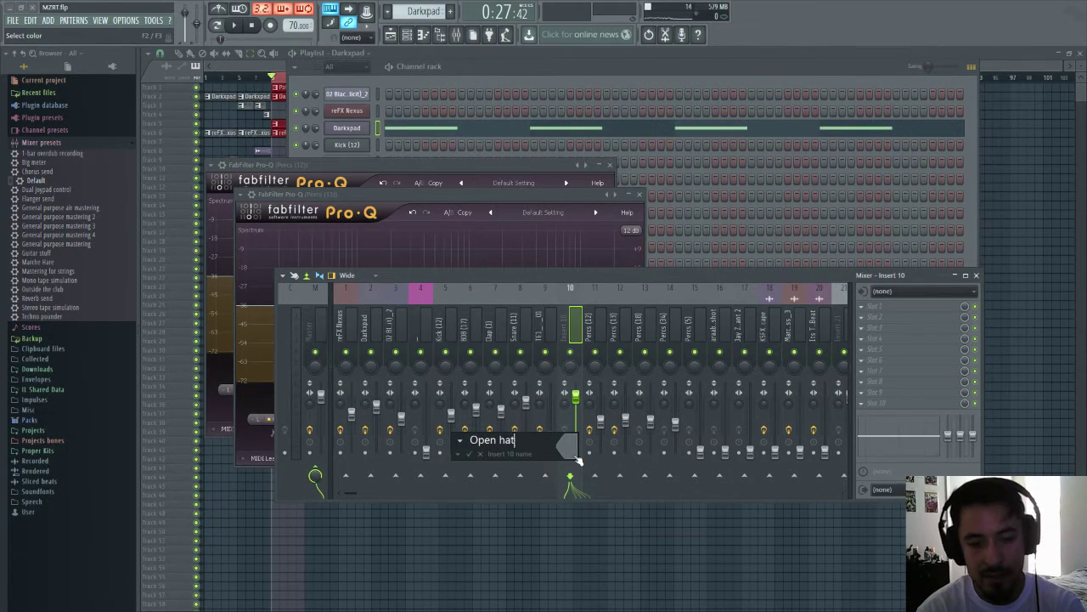
text(ats)
key(Return)
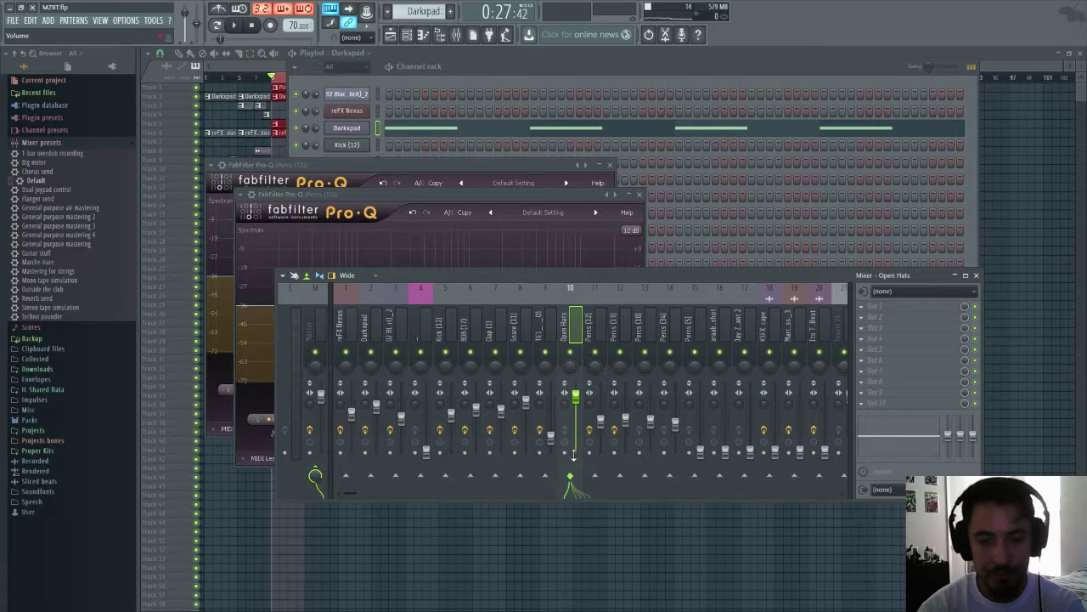
click(594, 340)
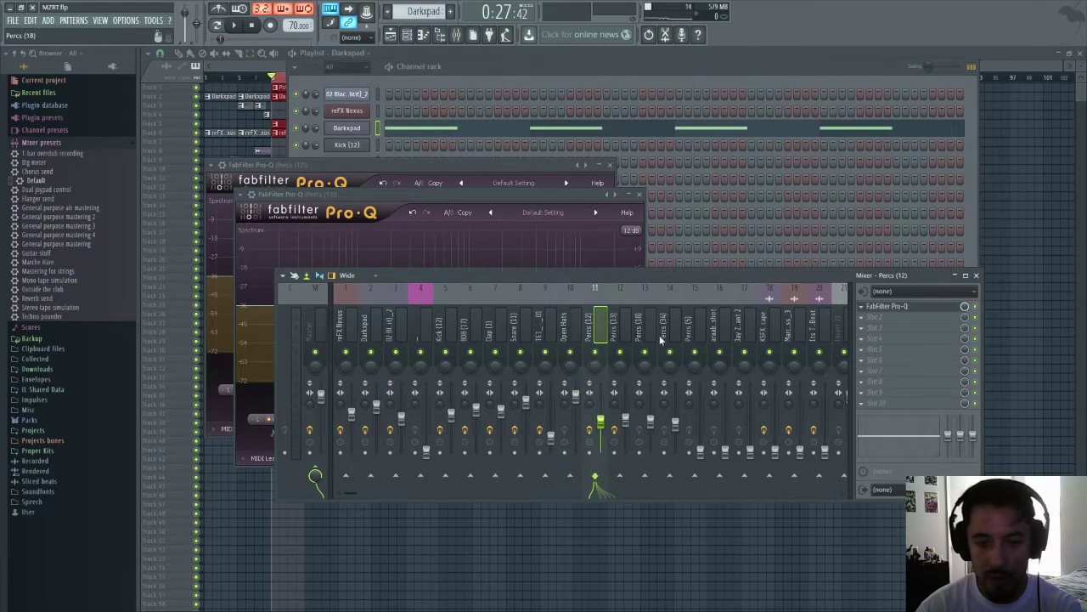
click(574, 332)
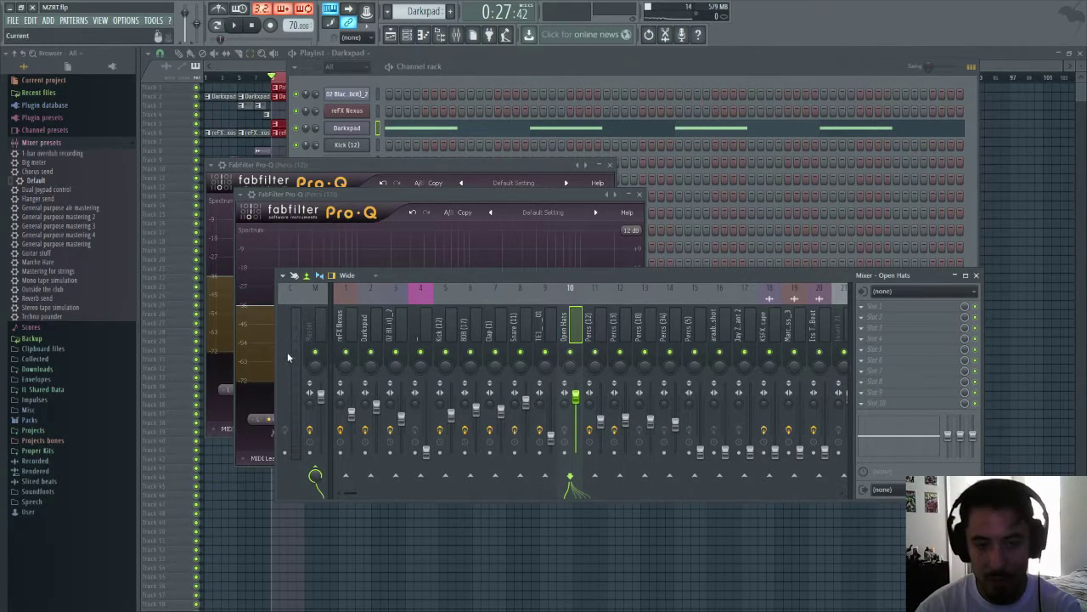
- Remove FabFilter Pro-Q from both the Percs (12) and Percs (13) mixer tracks
click(595, 336)
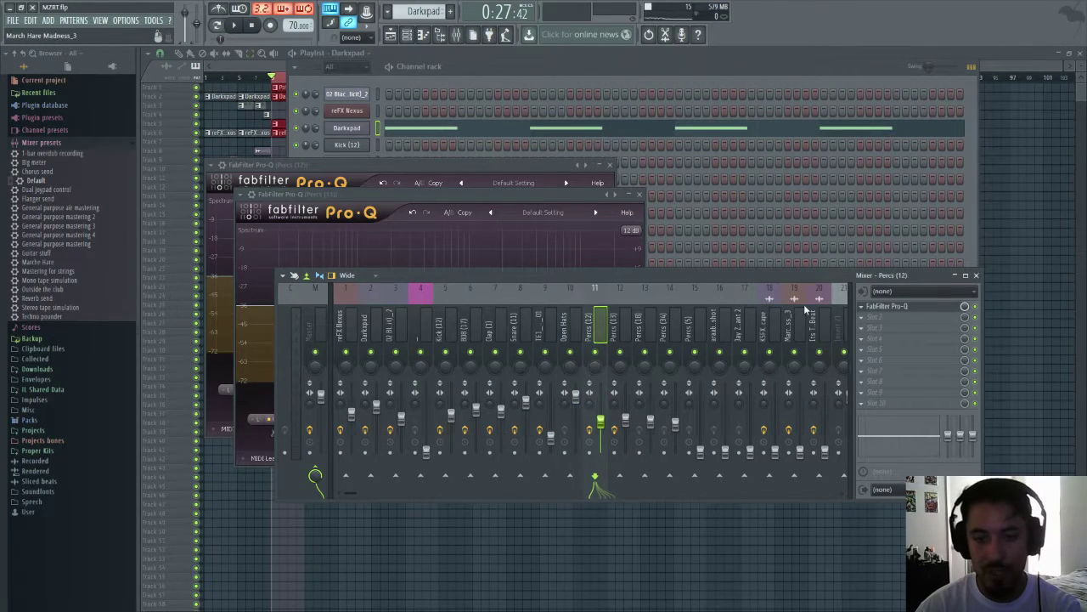
click(861, 306)
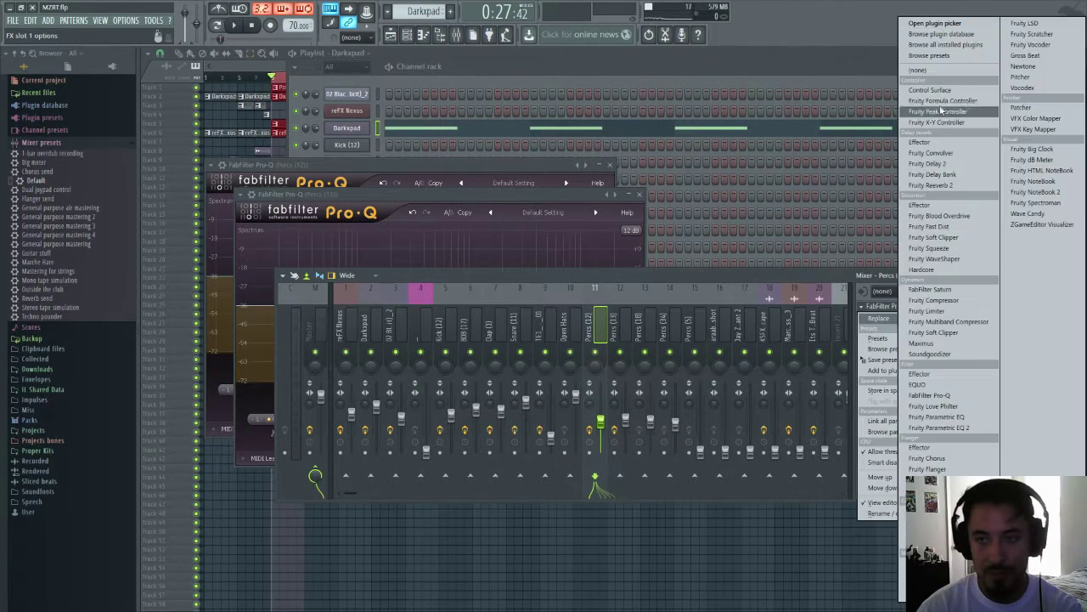
click(730, 295)
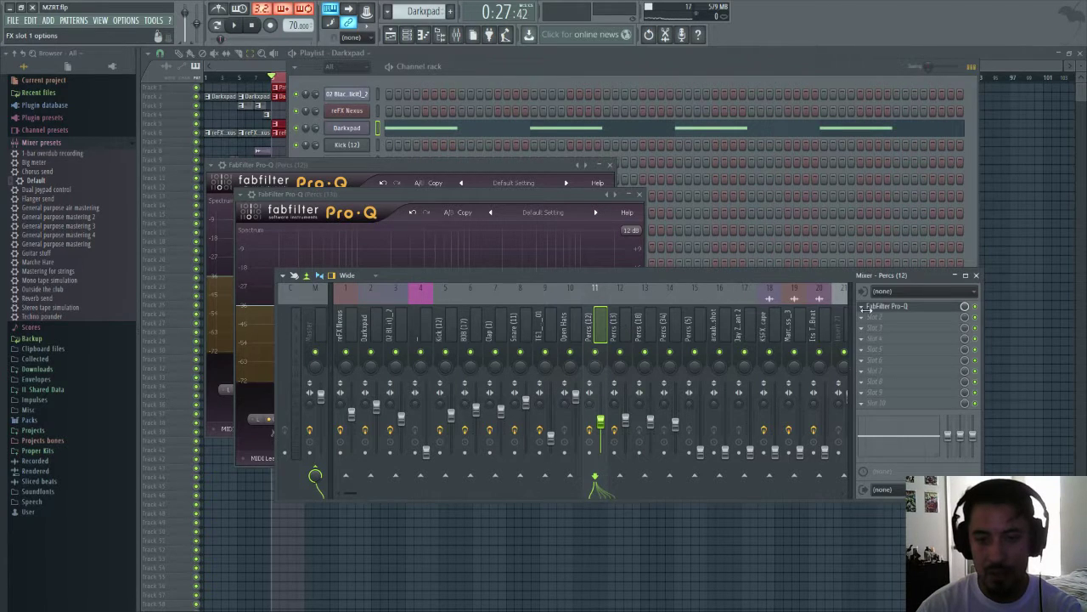
key(Right)
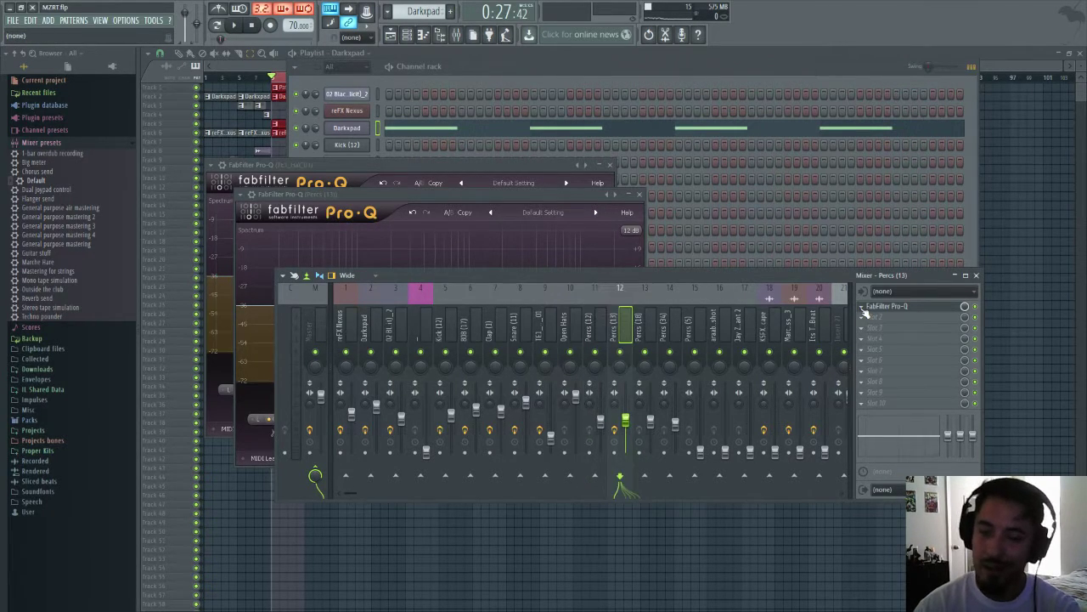
click(864, 309)
mouse_move(879, 317)
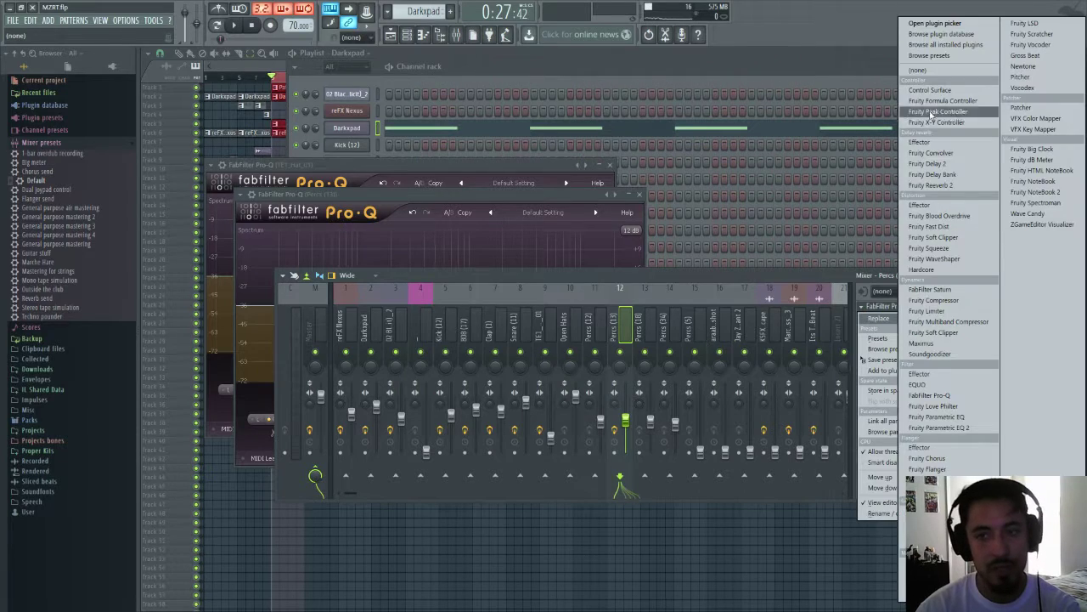
click(938, 74)
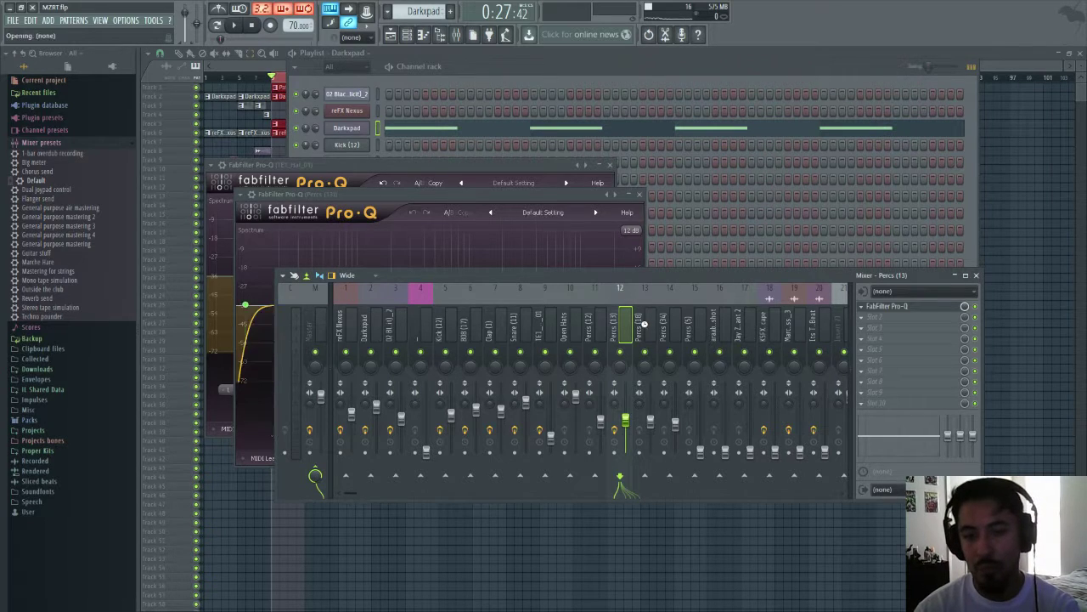
- Disable the sends to the Master from the Percs (12), Percs (13), Percs (18) and Percs (34) mixer tracks
click(646, 326)
click(579, 329)
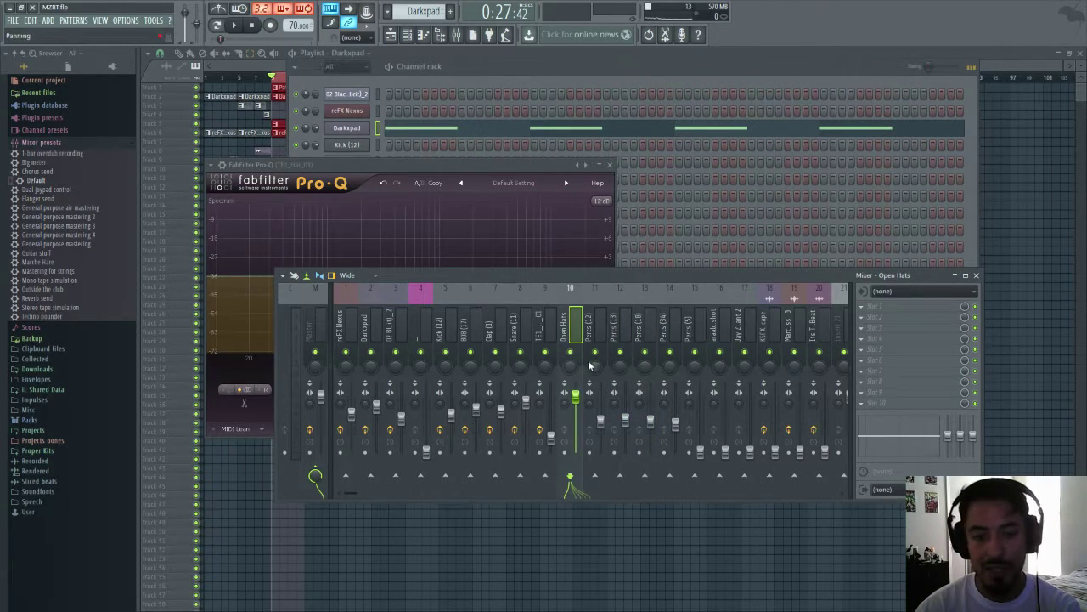
click(603, 339)
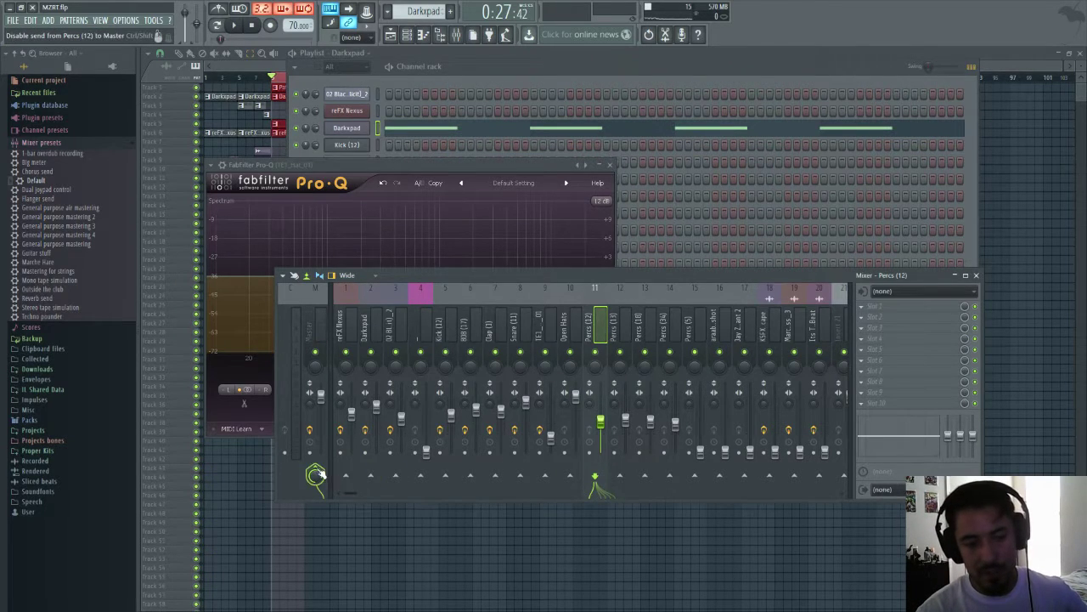
click(615, 335)
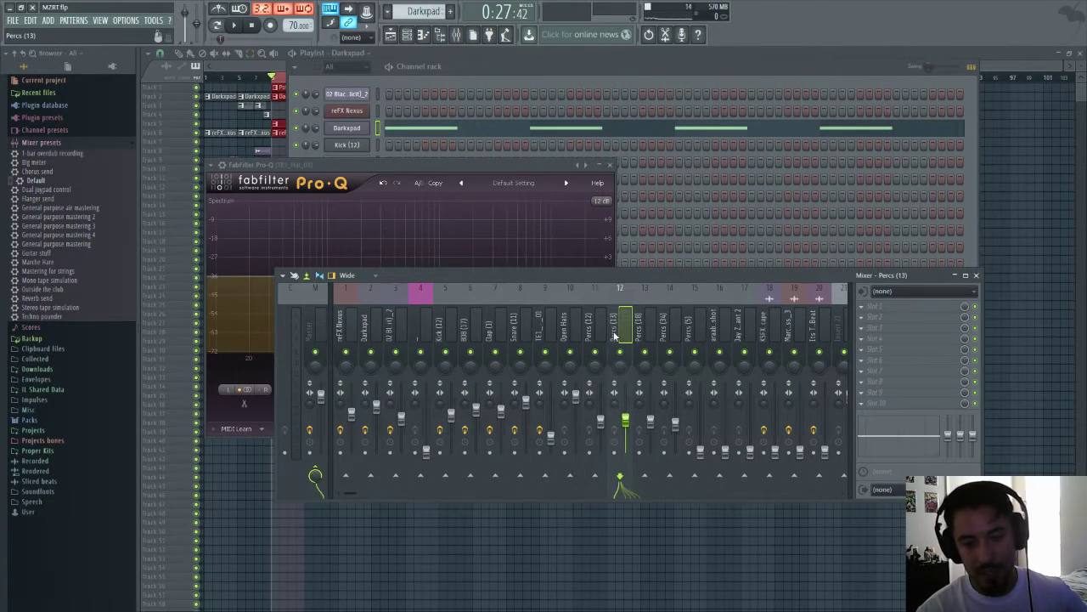
click(315, 471)
click(650, 319)
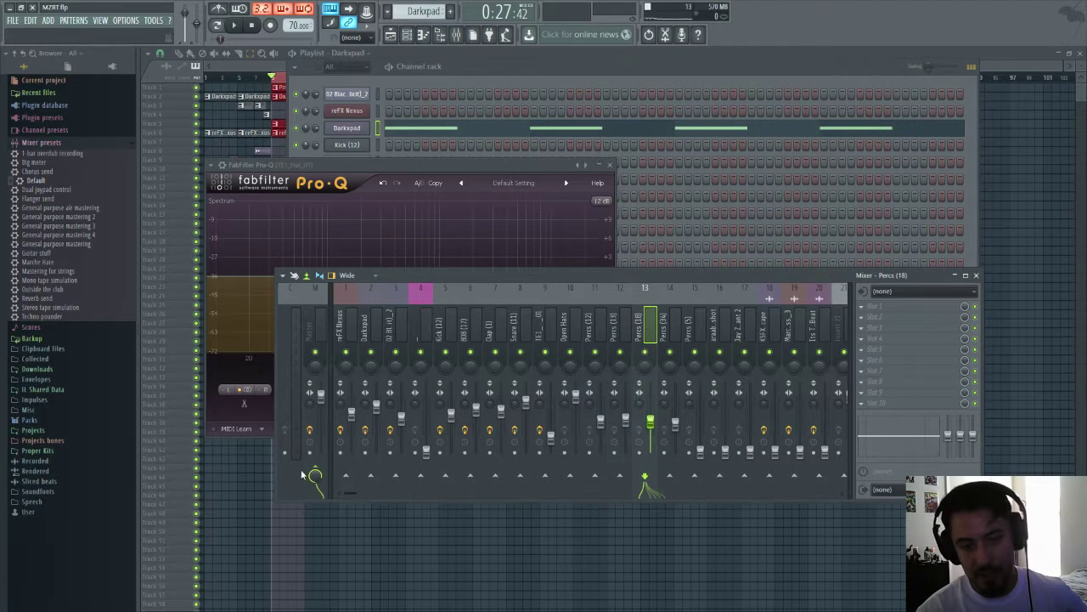
click(315, 473)
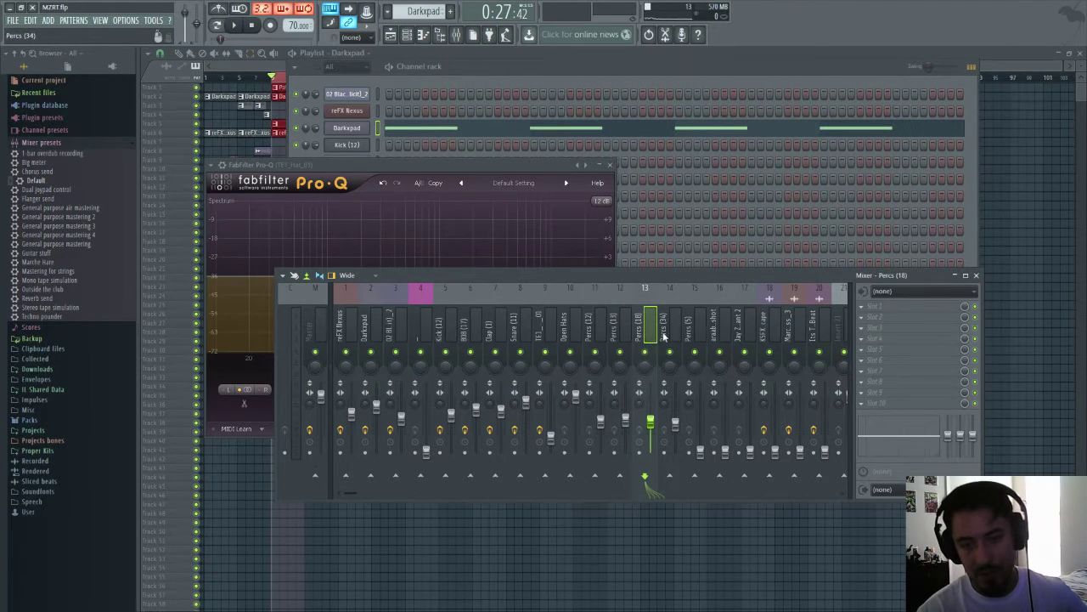
click(664, 331)
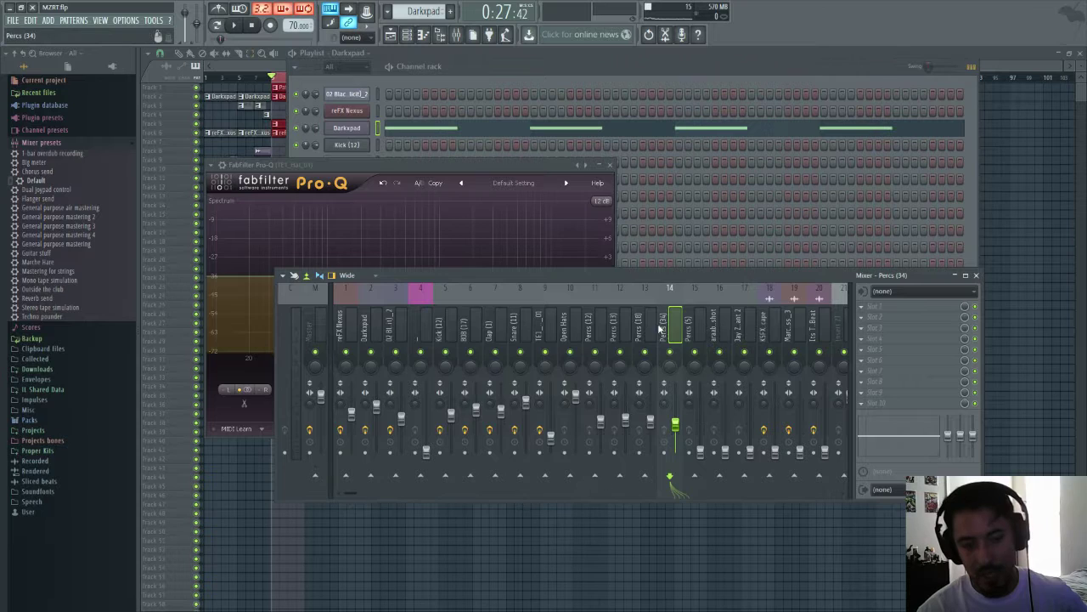
- Try sending Open Hats to Percs (12), Percs (13), Percs (18) and Percs (34), and play the beat
click(565, 334)
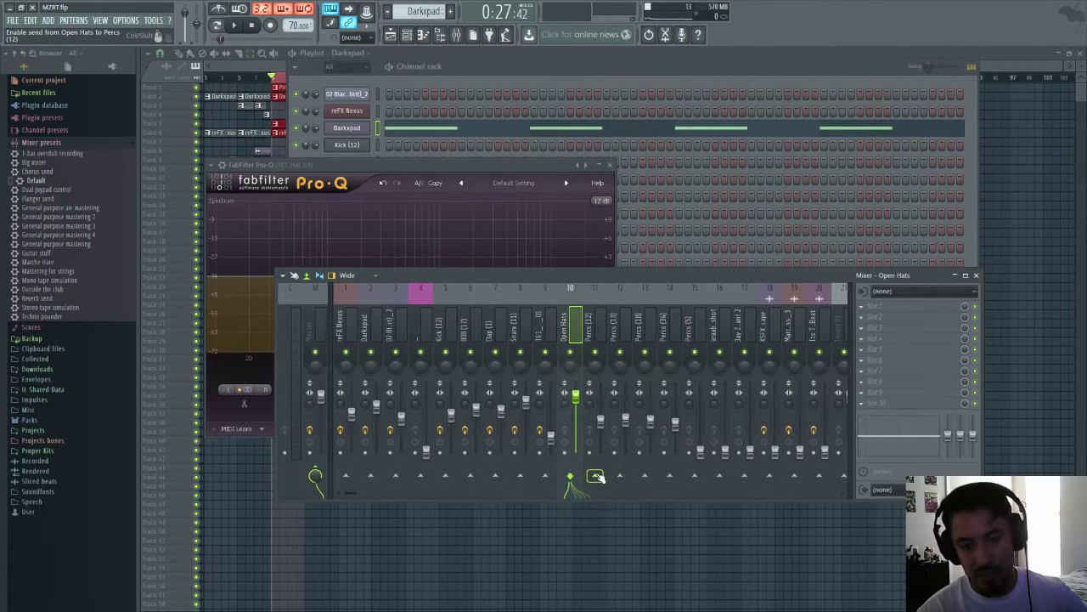
click(595, 477)
click(621, 476)
click(645, 477)
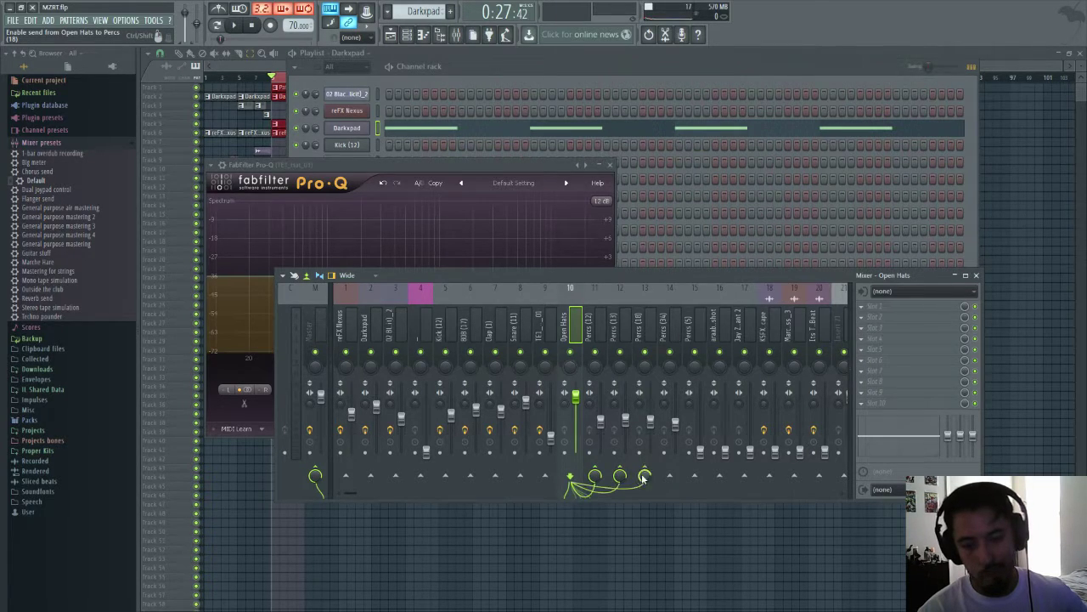
click(670, 476)
key(space)
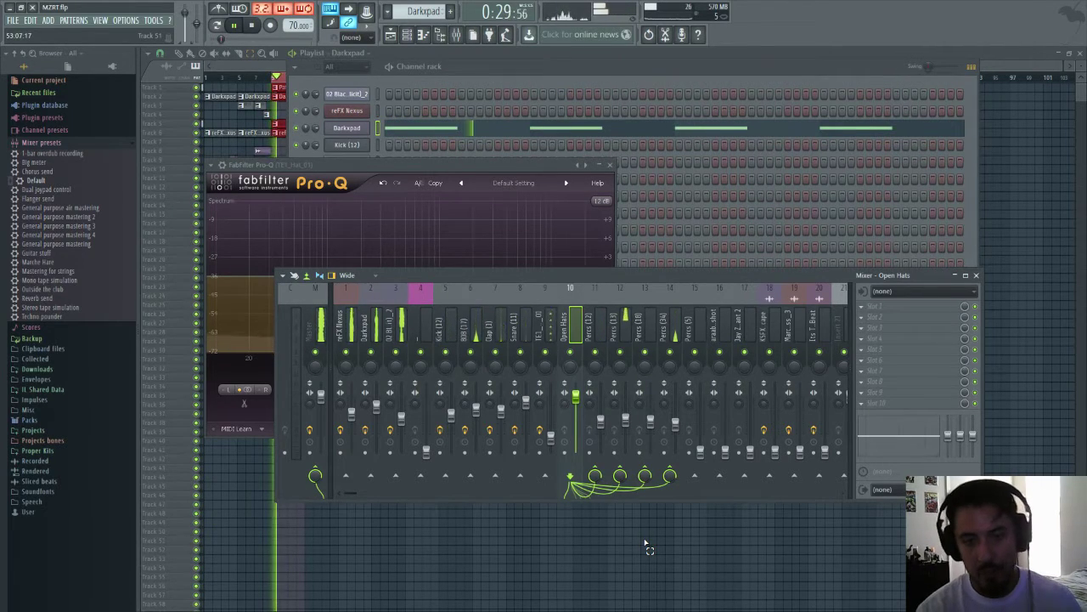
- Remove the four sends from Open Hats to the Percs tracks
click(669, 476)
click(620, 474)
click(644, 474)
click(595, 474)
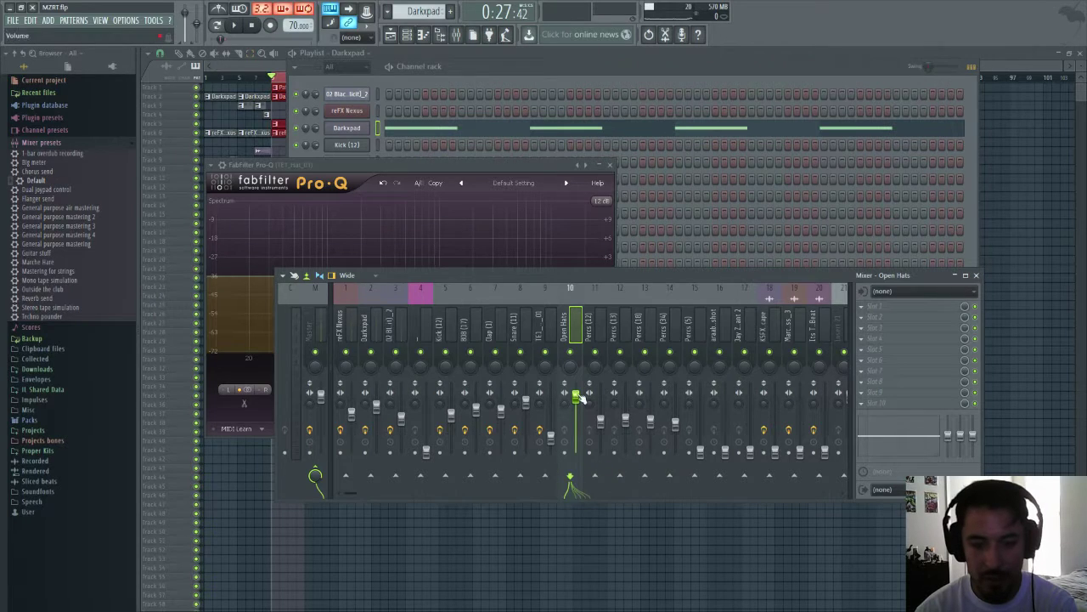
- Route the Percs (12), Percs (13) and Percs (18) mixer tracks into Open Hats
click(595, 476)
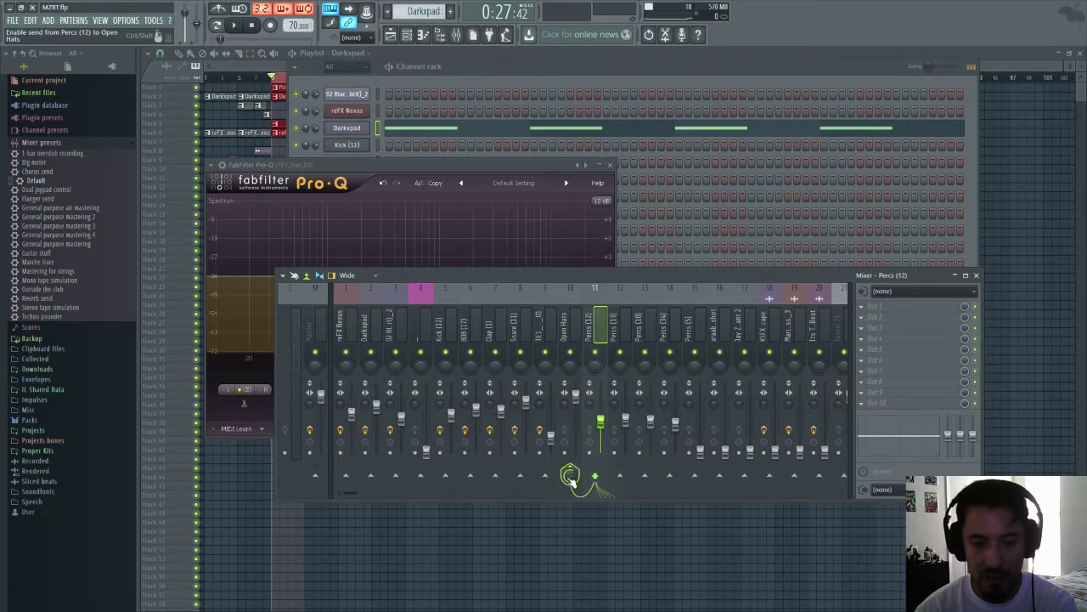
key(Right)
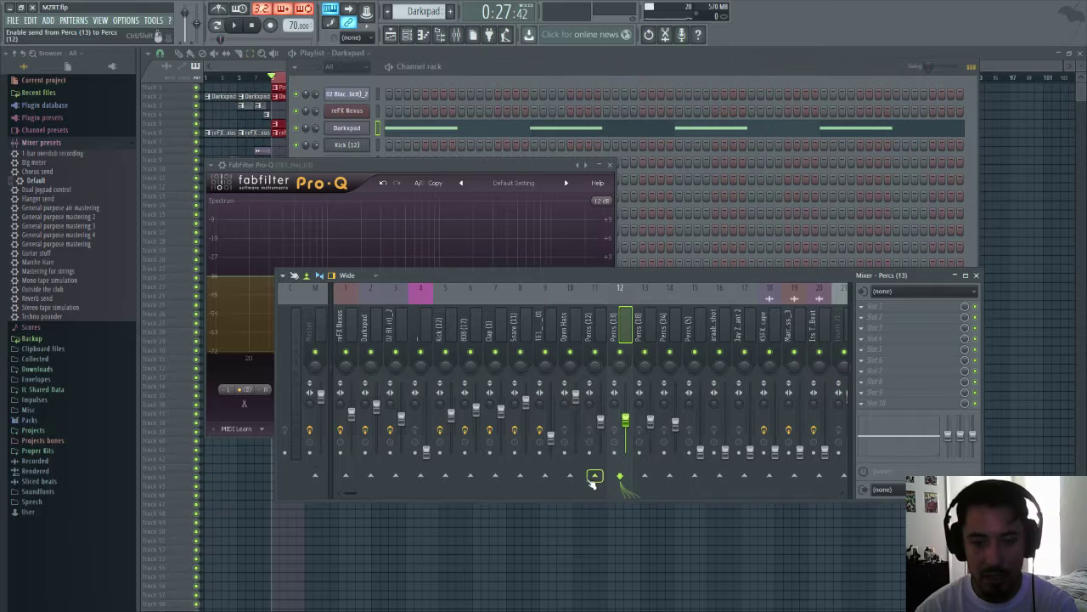
click(643, 342)
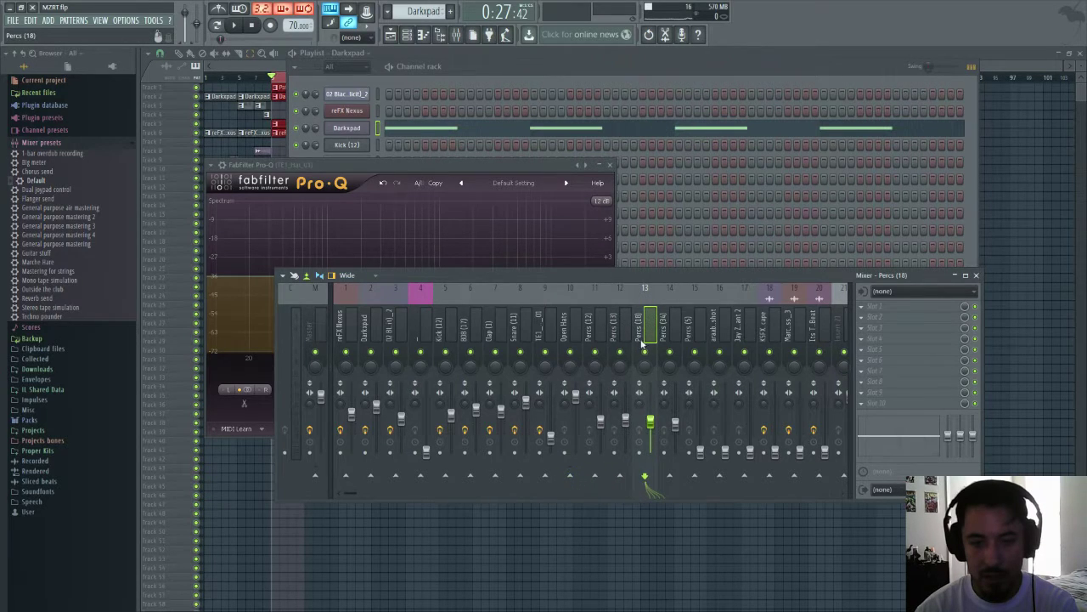
click(570, 474)
- Try routing Percs (5) into Open Hats instead of the Master and play the beat to check the signal
click(691, 335)
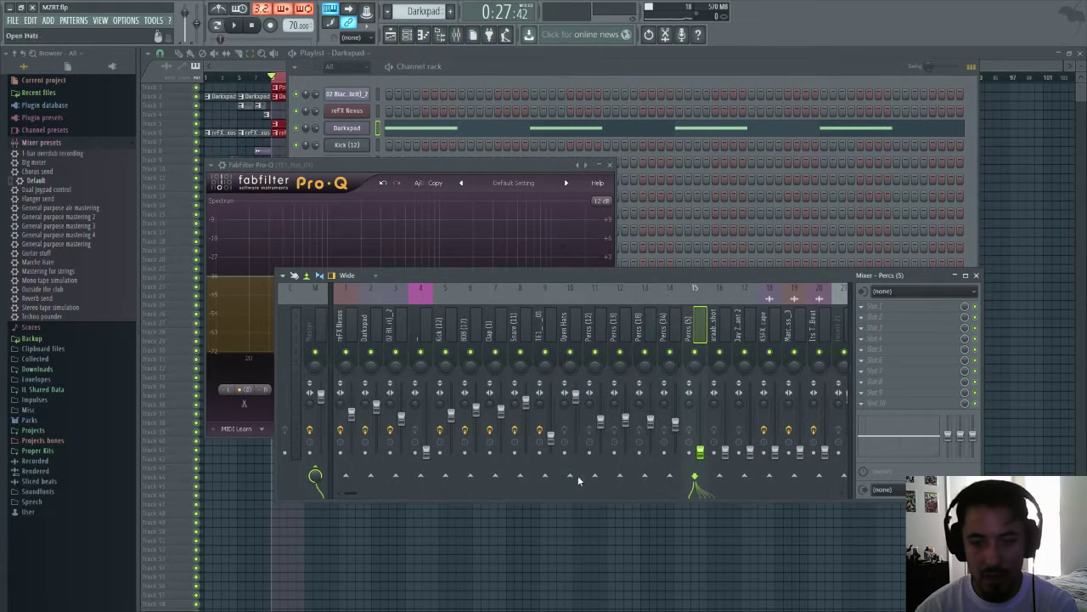
click(570, 475)
click(568, 330)
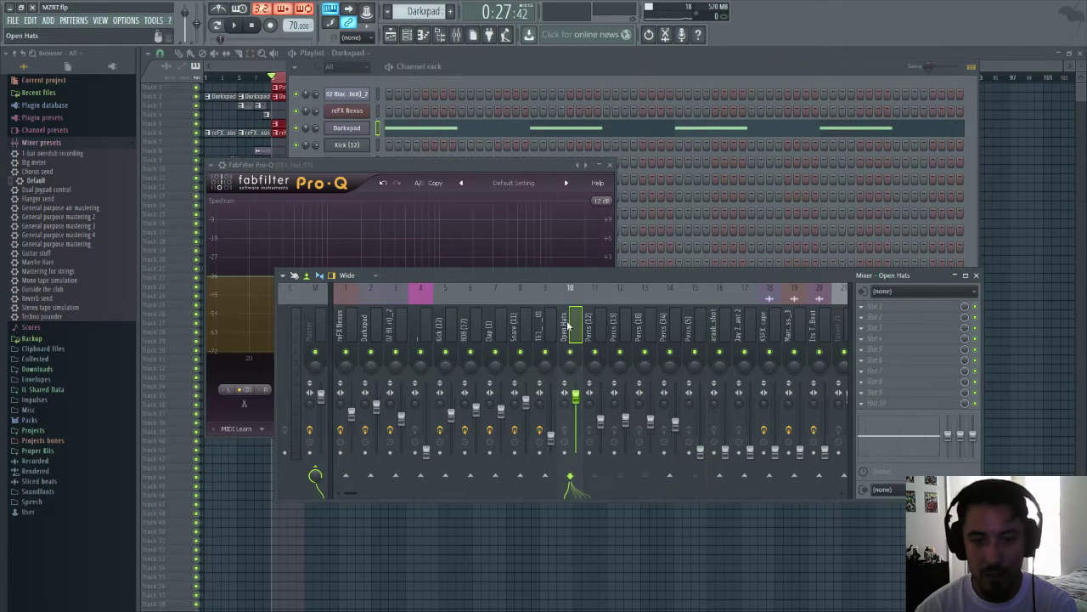
key(space)
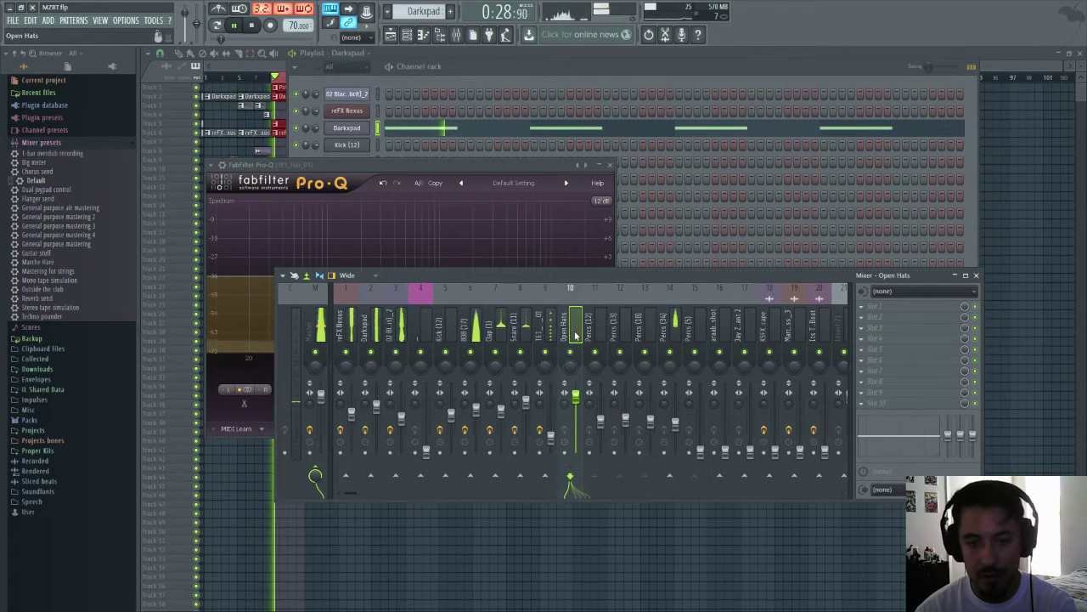
key(space)
- Route Percs (34) into Open Hats and play the beat with the Open Hats track selected
click(671, 329)
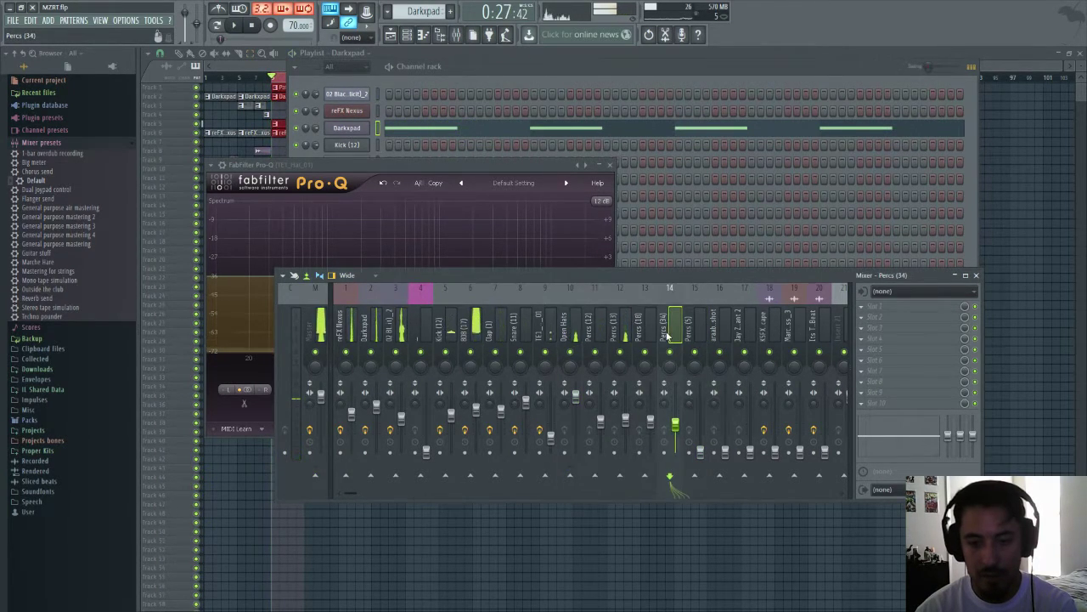
click(574, 476)
key(space)
click(568, 331)
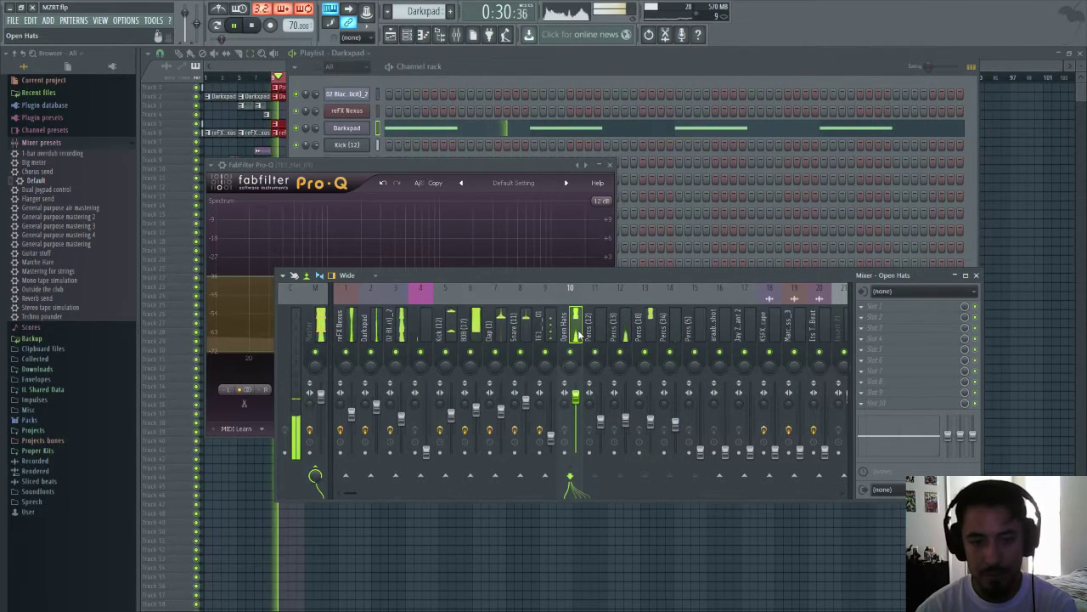
- Remove the send from Percs (5) to Open Hats and route Percs (5) back to the Master
click(695, 331)
key(space)
click(570, 476)
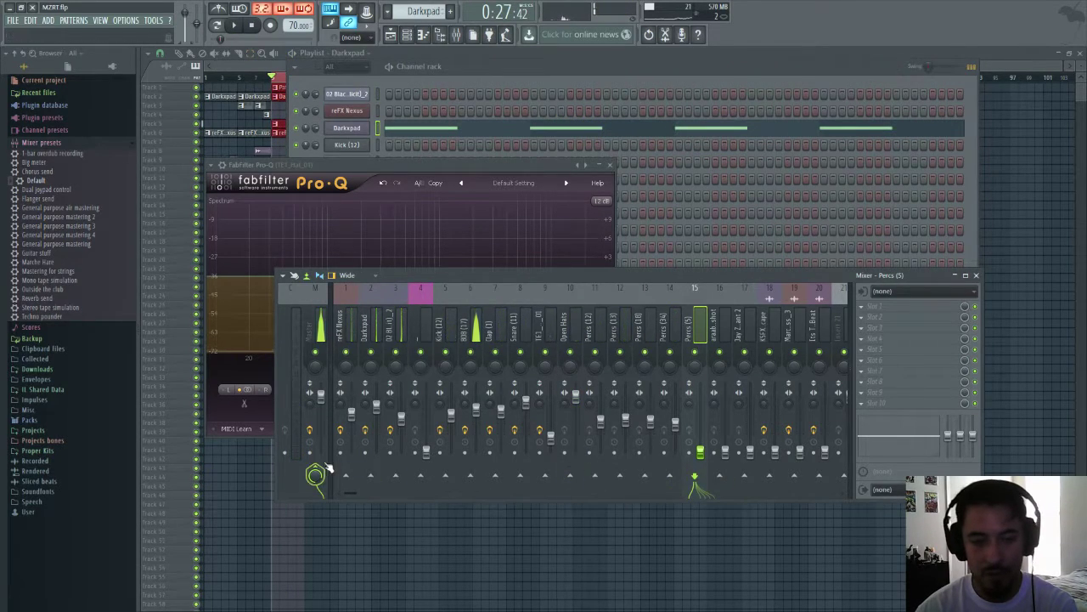
- Add FabFilter Pro-Q to the Open Hats track during playback and raise the cutoff frequency of its low-cut filter
click(570, 329)
key(space)
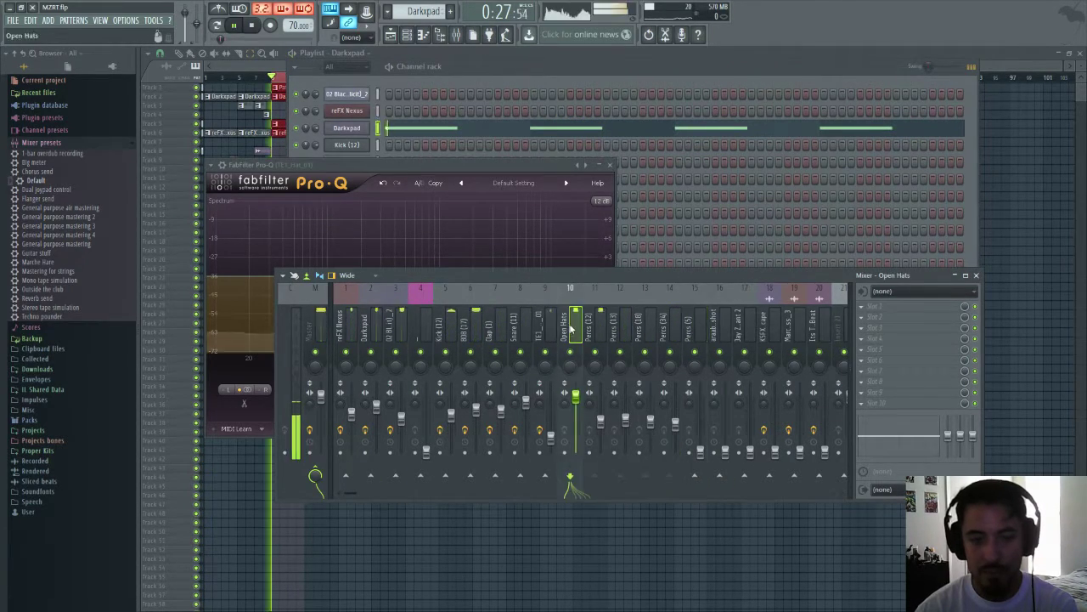
click(861, 311)
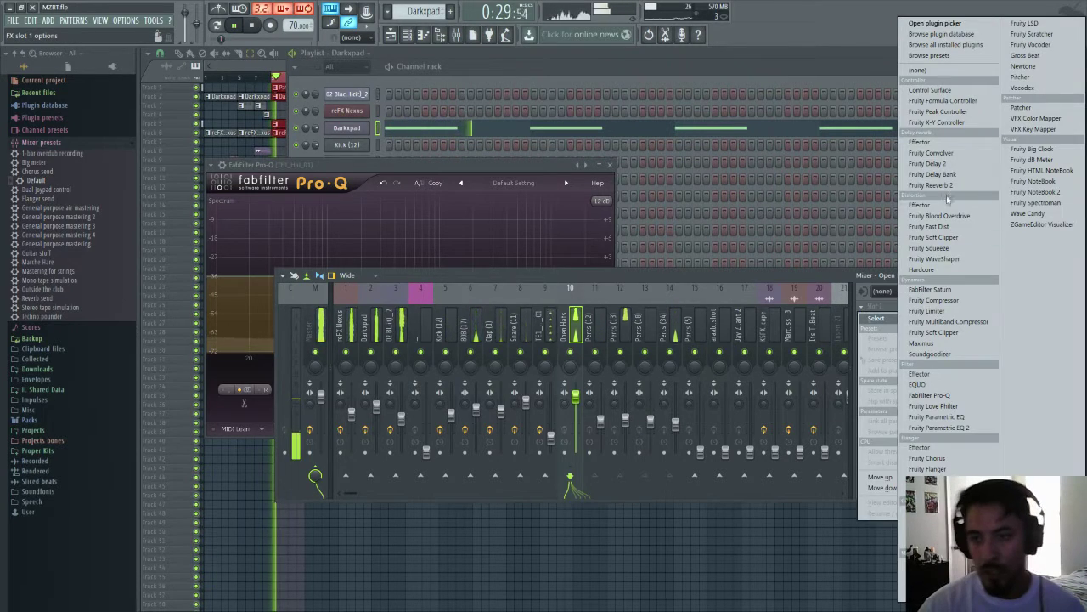
click(969, 396)
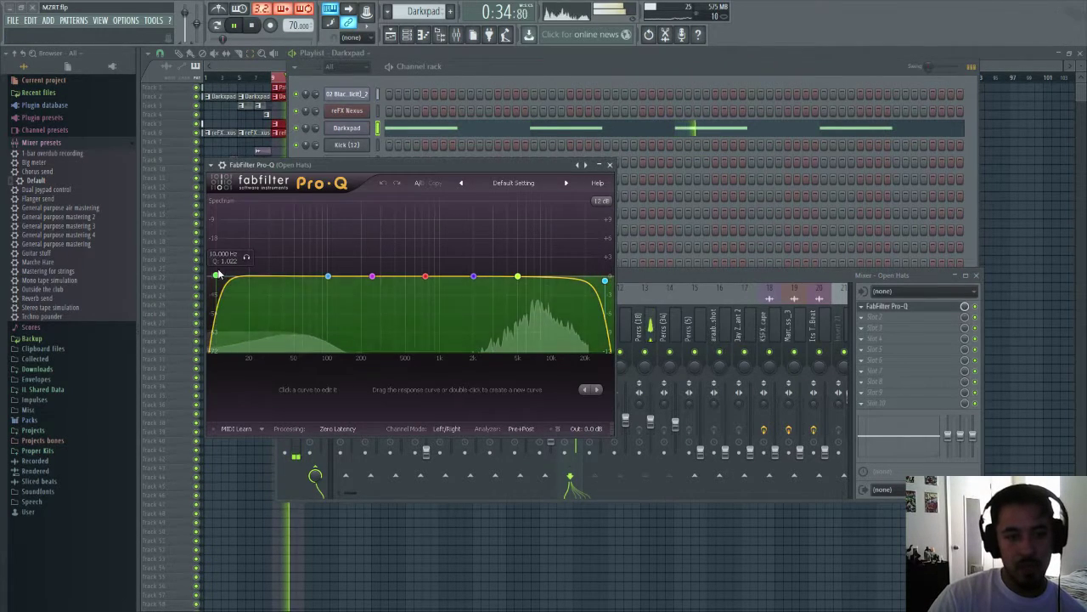
drag(218, 275, 507, 280)
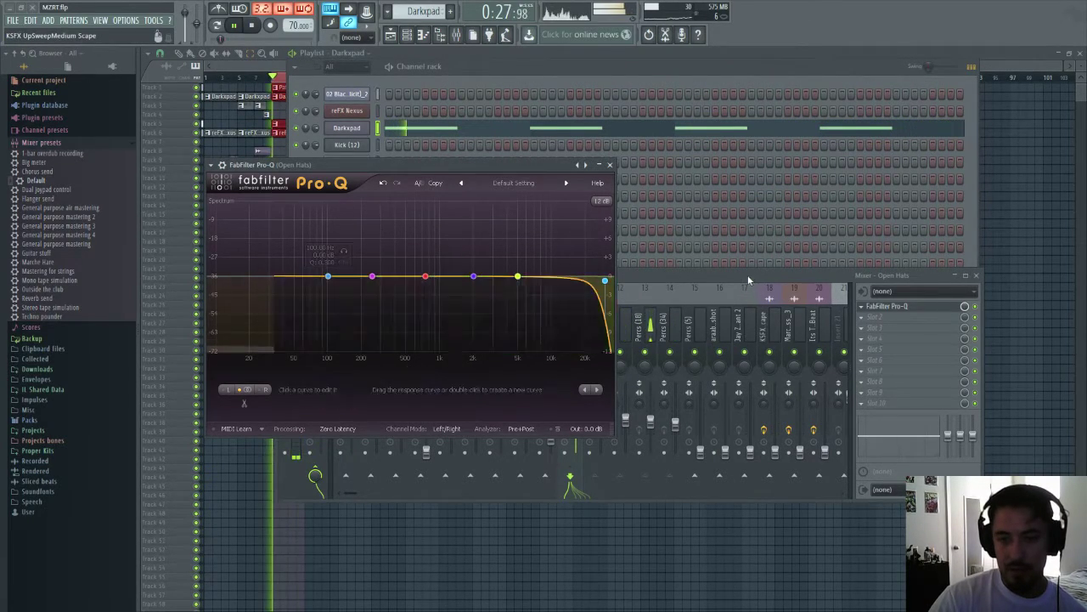
- Lower the Percs (34), Percs (18), Percs (13) and Percs (12) faders, with Percs (12) at about -14.2 dB
click(586, 316)
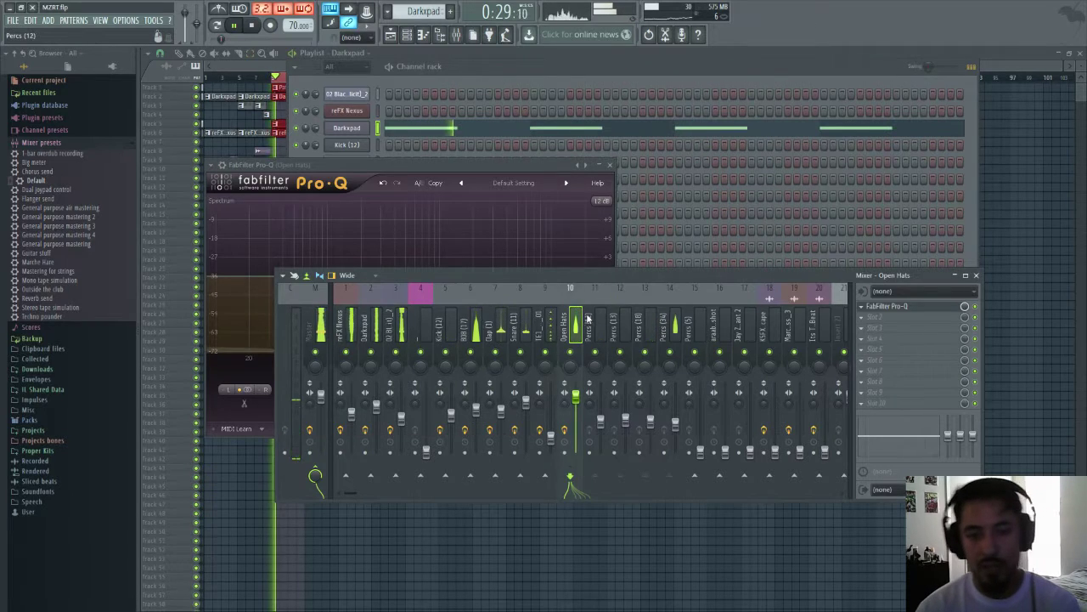
click(646, 327)
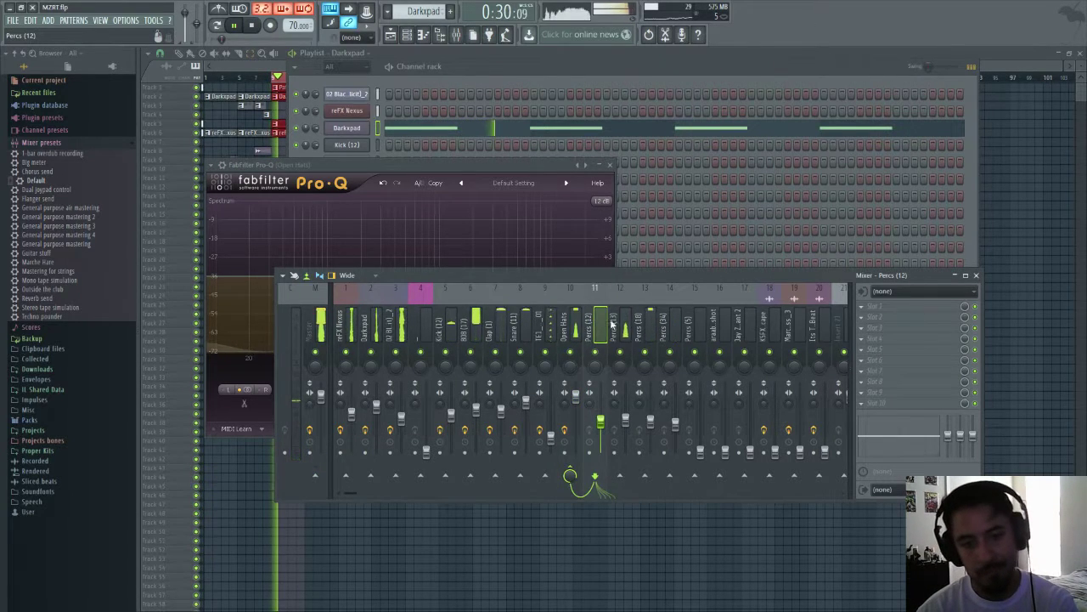
click(670, 327)
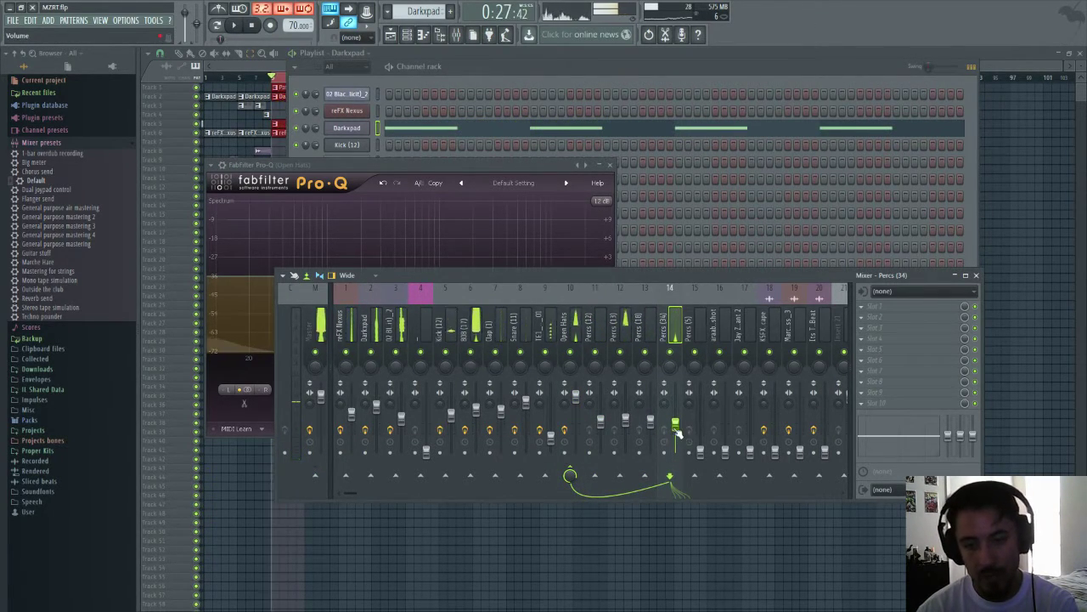
click(650, 425)
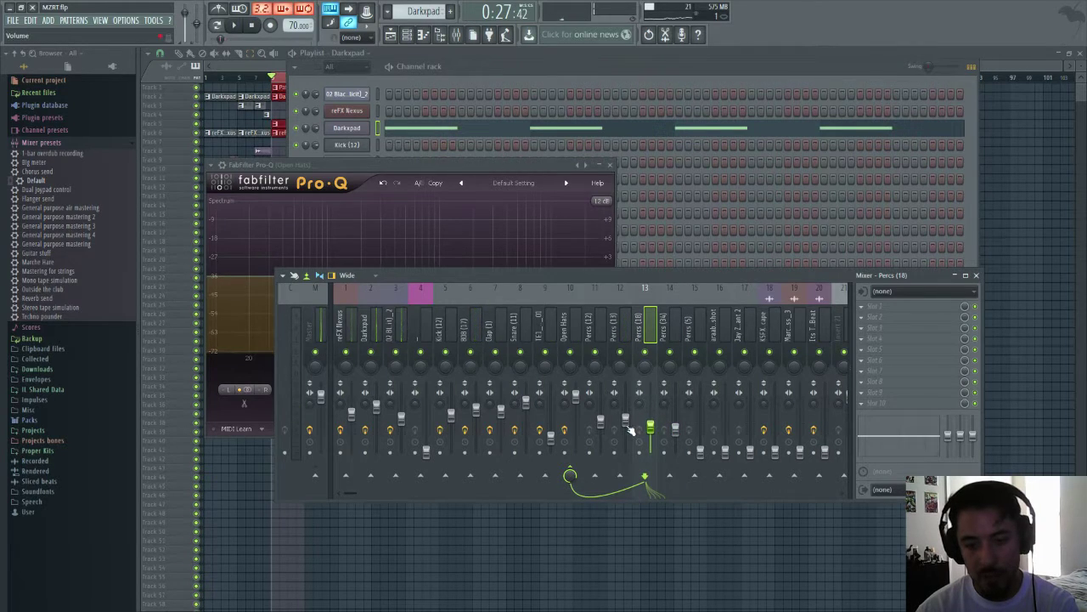
click(600, 422)
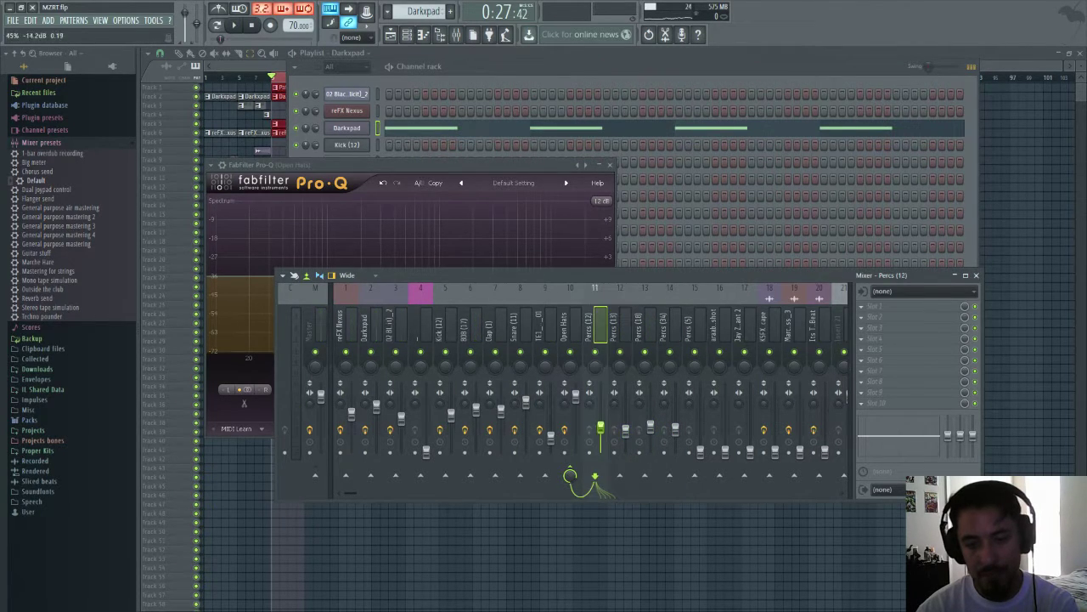
- Fine-tune the Percs (13), Percs (34) and Percs (18) fader levels while the beat plays
key(space)
click(625, 425)
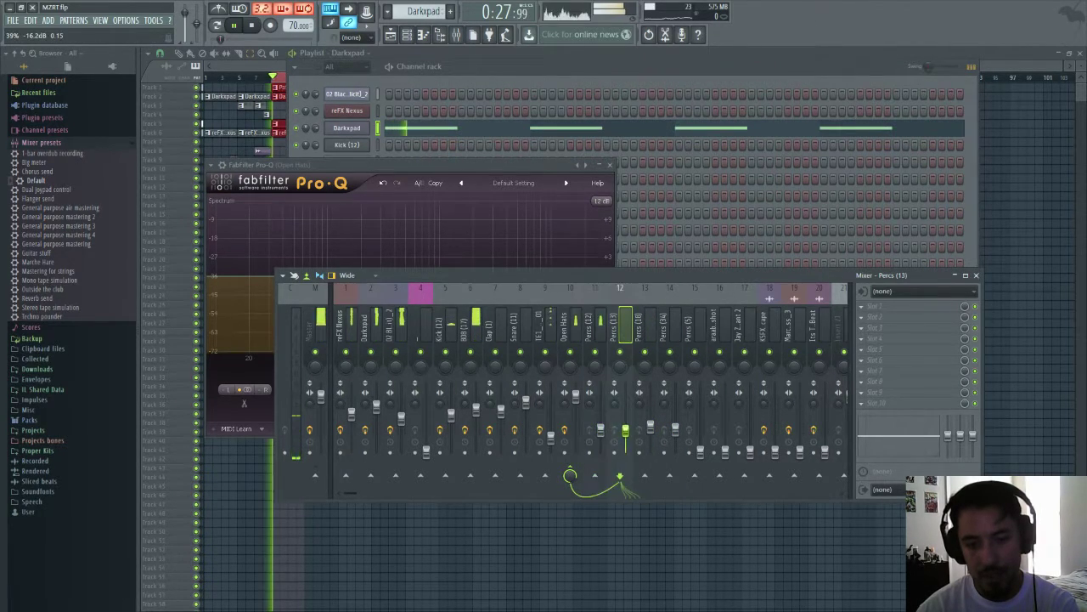
click(673, 429)
click(650, 425)
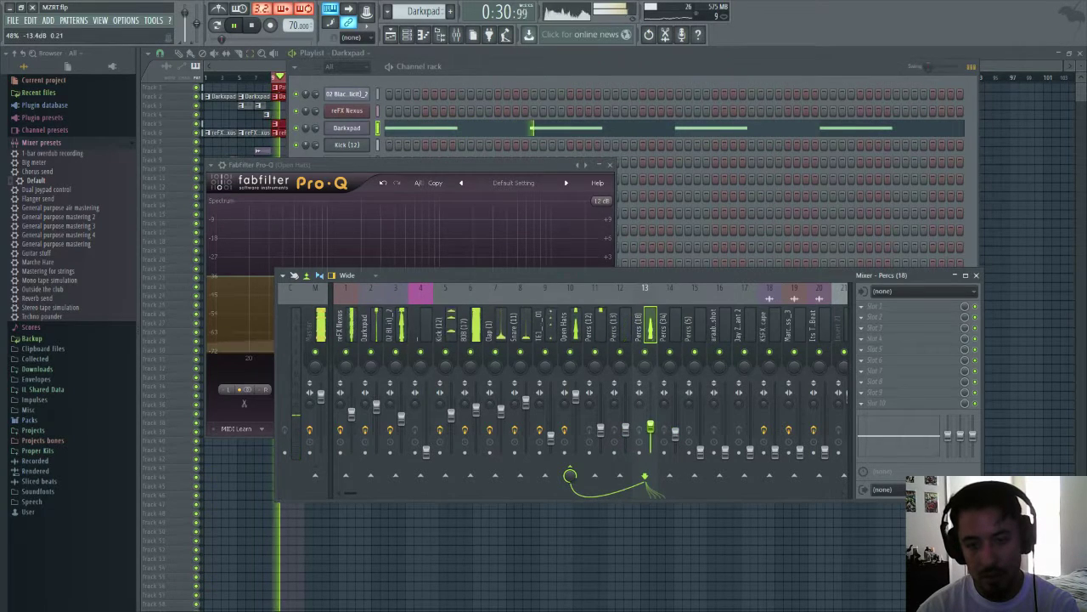
click(675, 433)
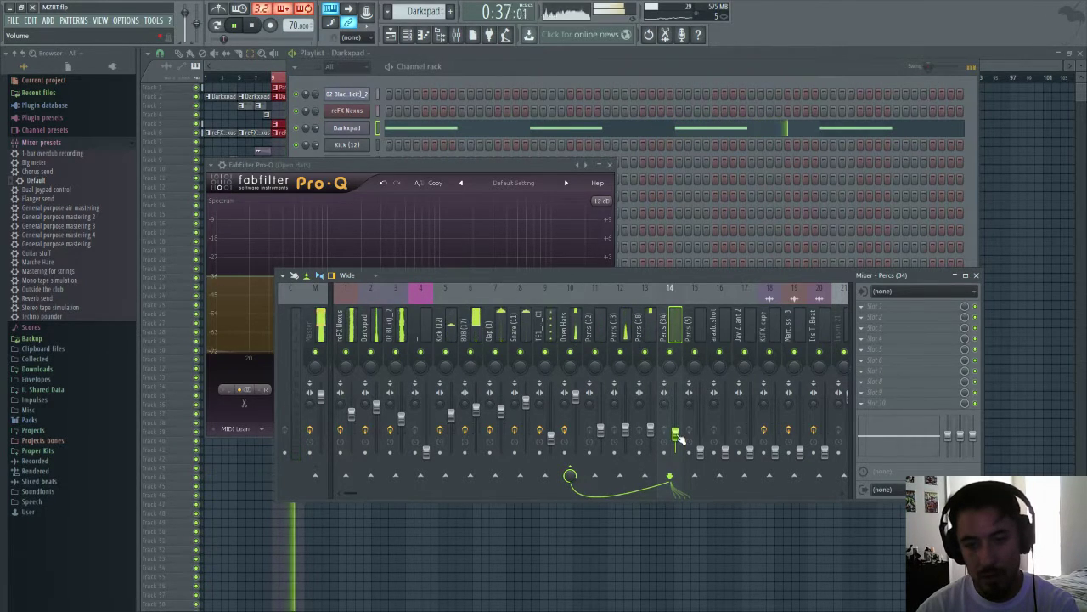
key(space)
- Add Fruity Reeverb 2 to slot 2 of Open Hats, lower its mix level, and play the beat
click(557, 331)
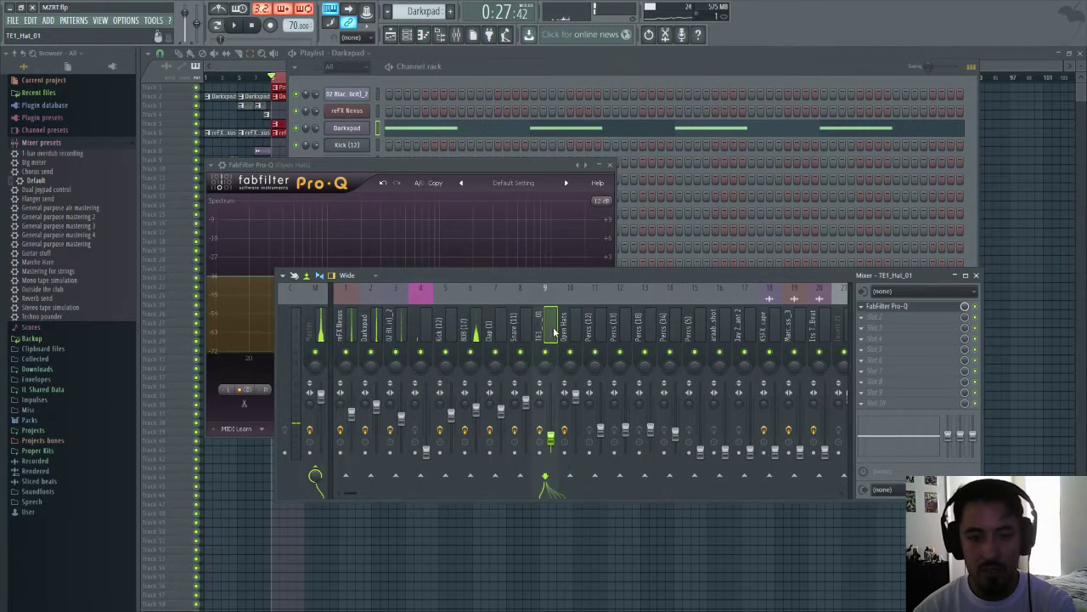
click(865, 323)
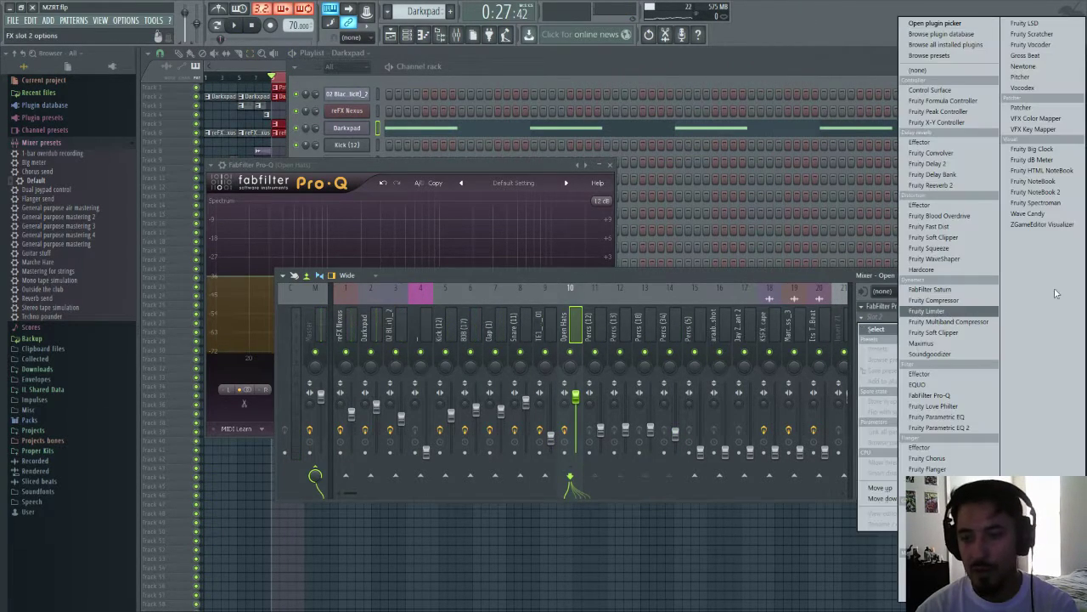
key(Escape)
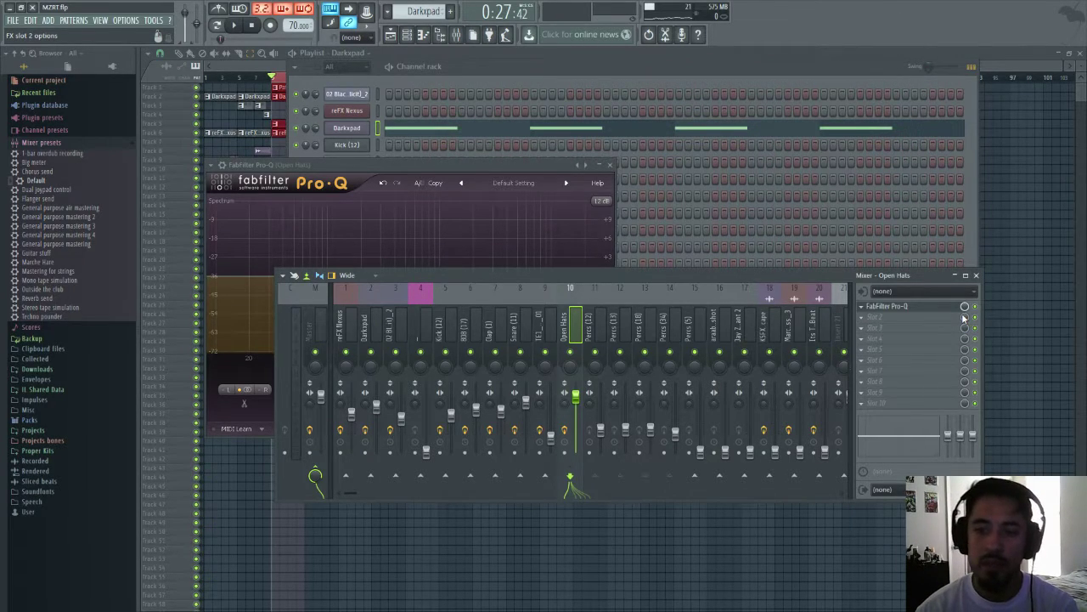
drag(966, 319, 966, 330)
key(space)
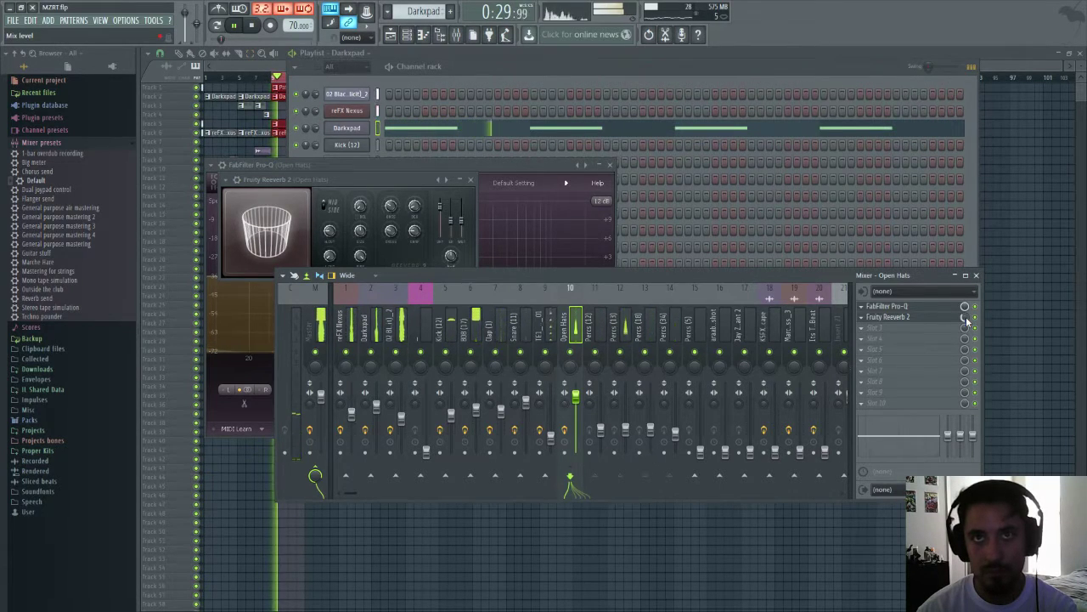
- Stop playback and add FabFilter Pro-Q to slot 1 of the Percs (5) track
key(space)
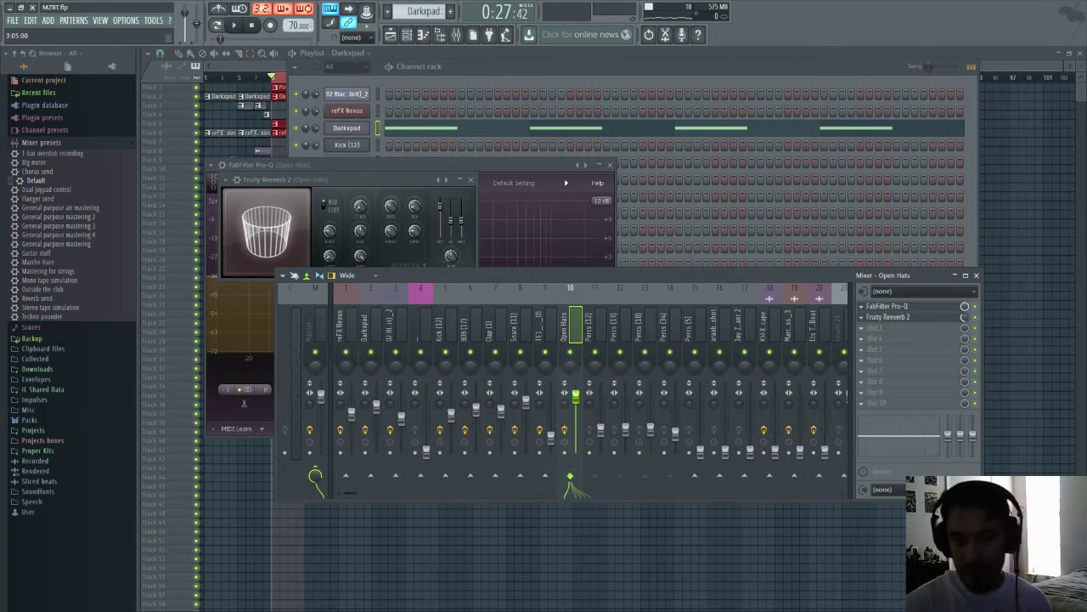
click(940, 309)
click(941, 310)
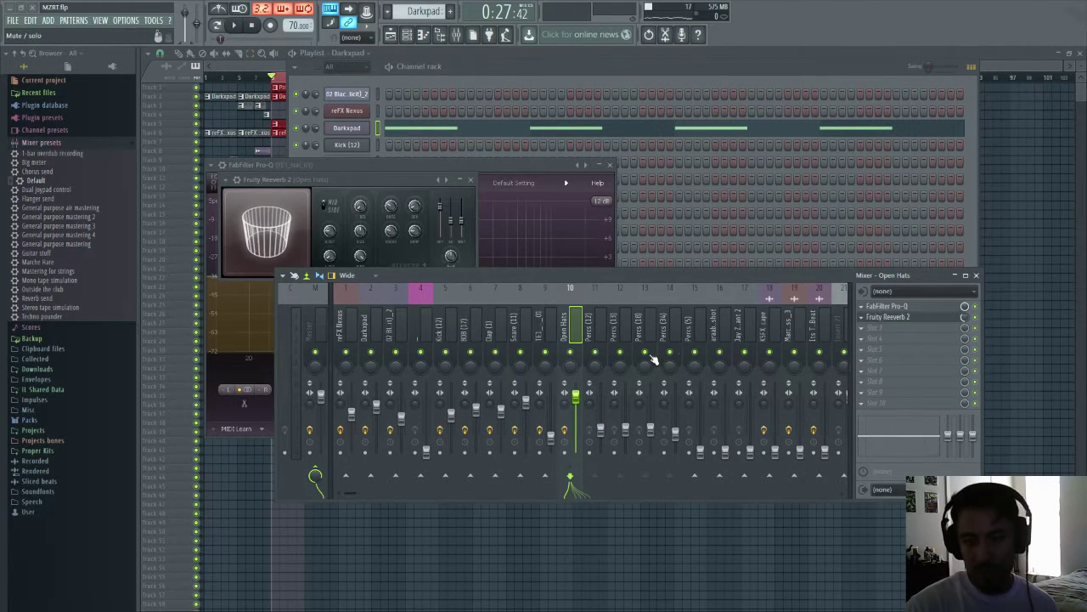
click(689, 342)
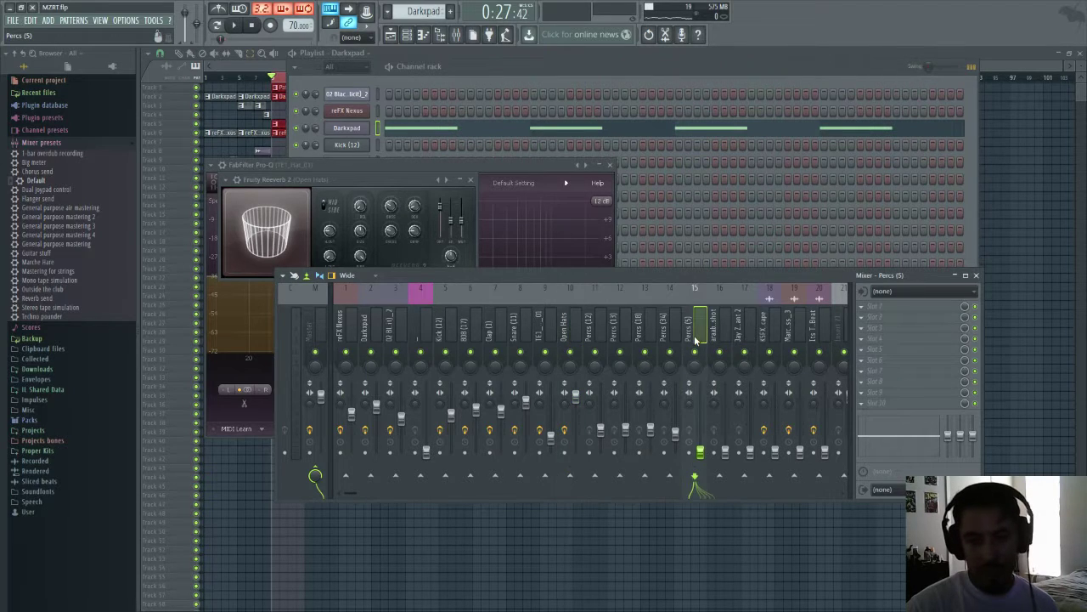
click(858, 308)
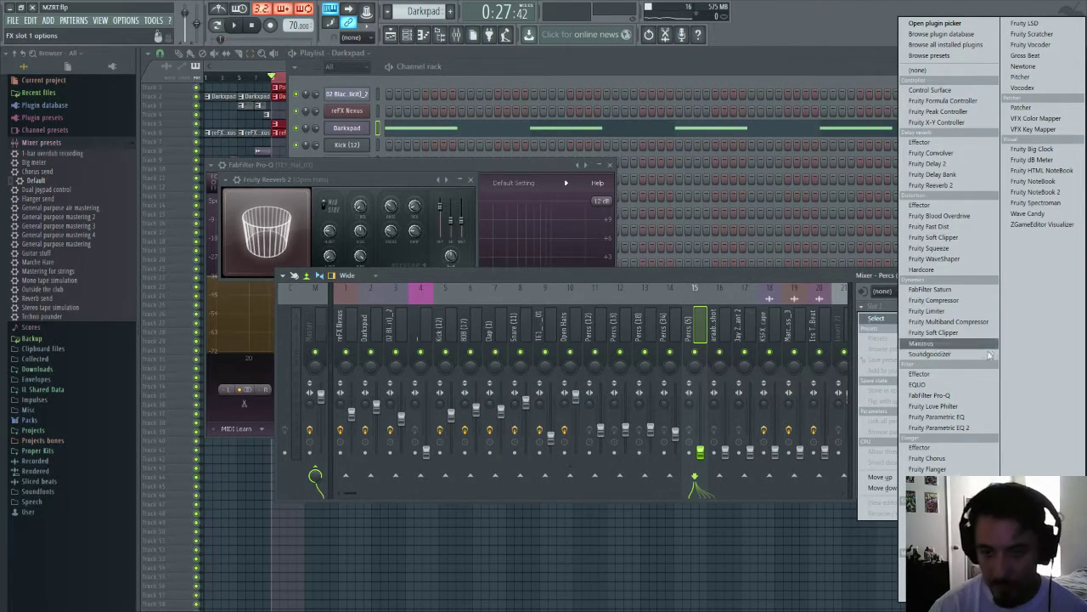
click(980, 396)
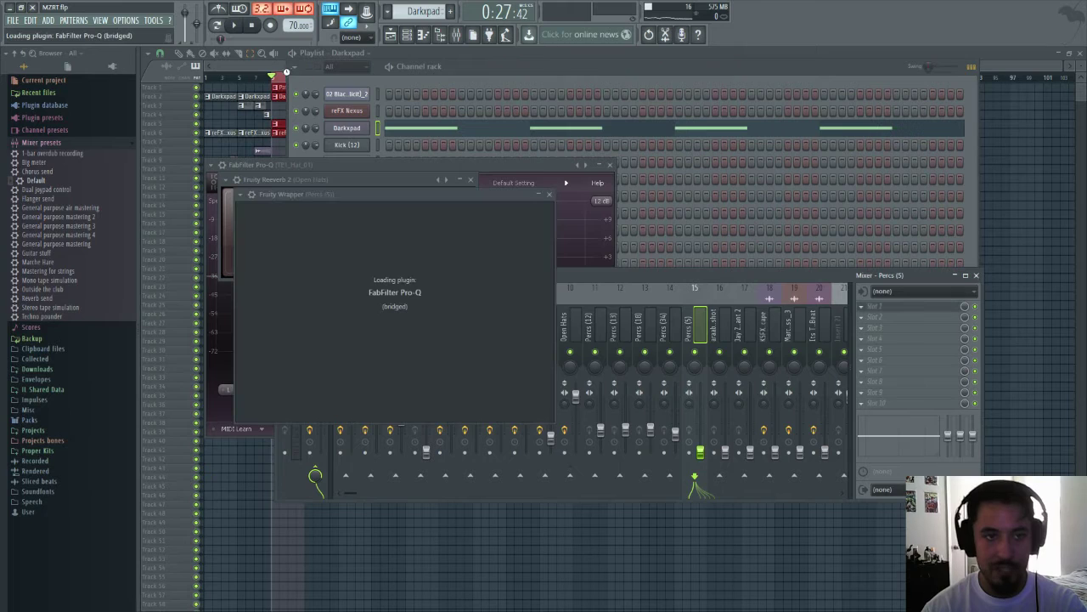
- Move the playlist's loop selection to bars 5 through 8 and play that section
click(255, 54)
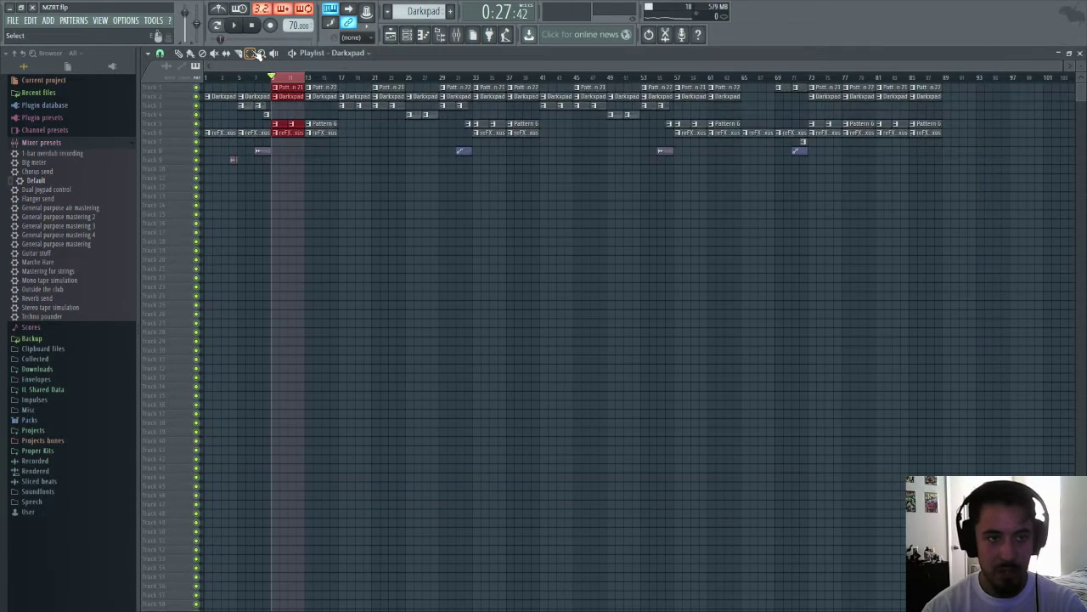
drag(274, 86, 240, 78)
key(space)
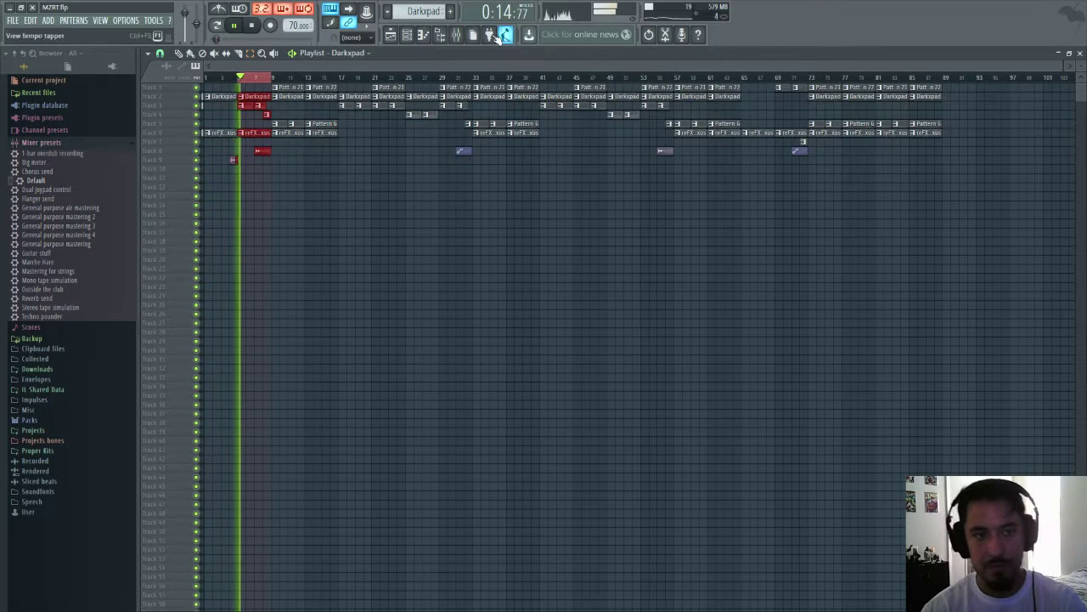
- Bring the channel rack and mixer back up and raise the Percs (5) fader from silence
click(407, 34)
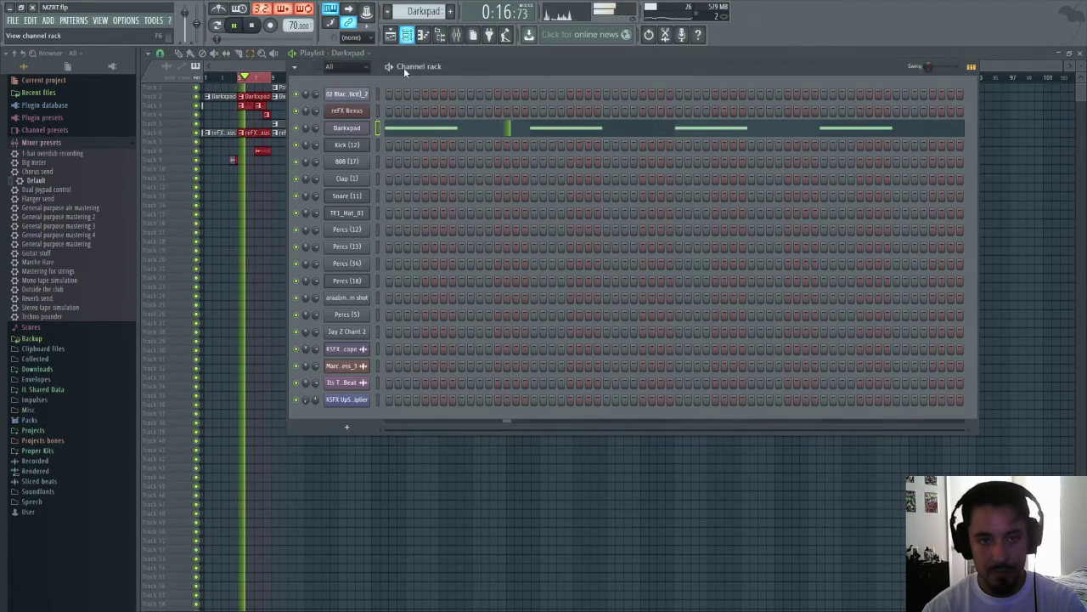
click(457, 36)
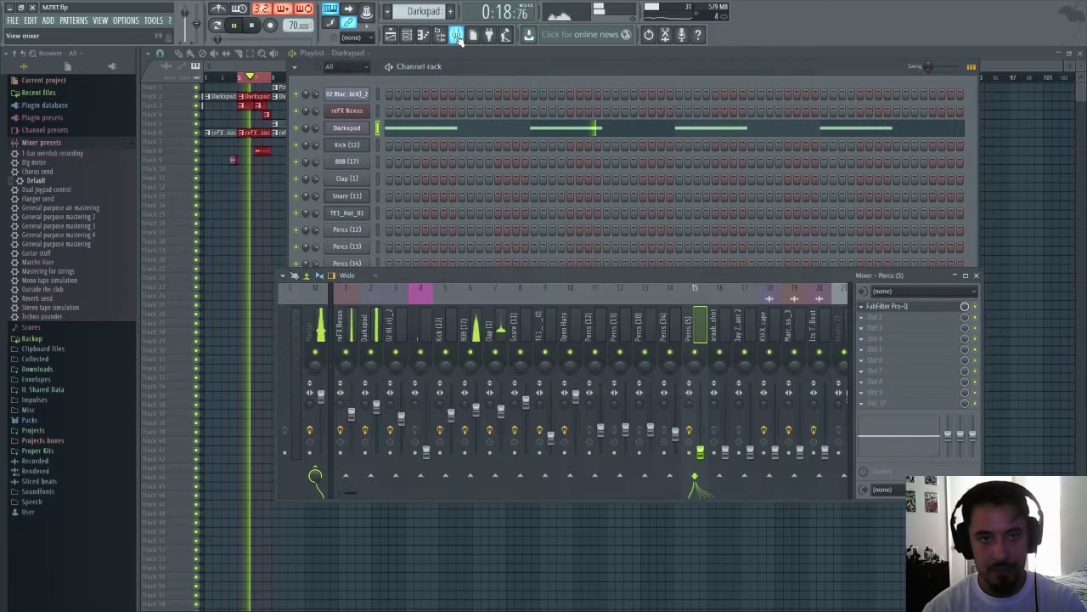
click(519, 343)
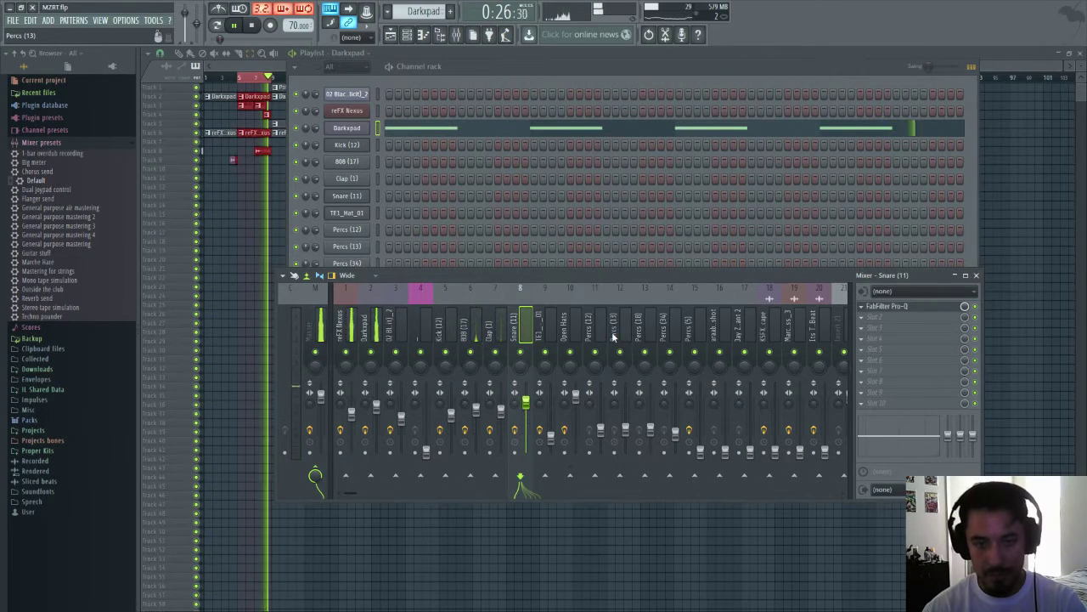
drag(700, 451, 700, 430)
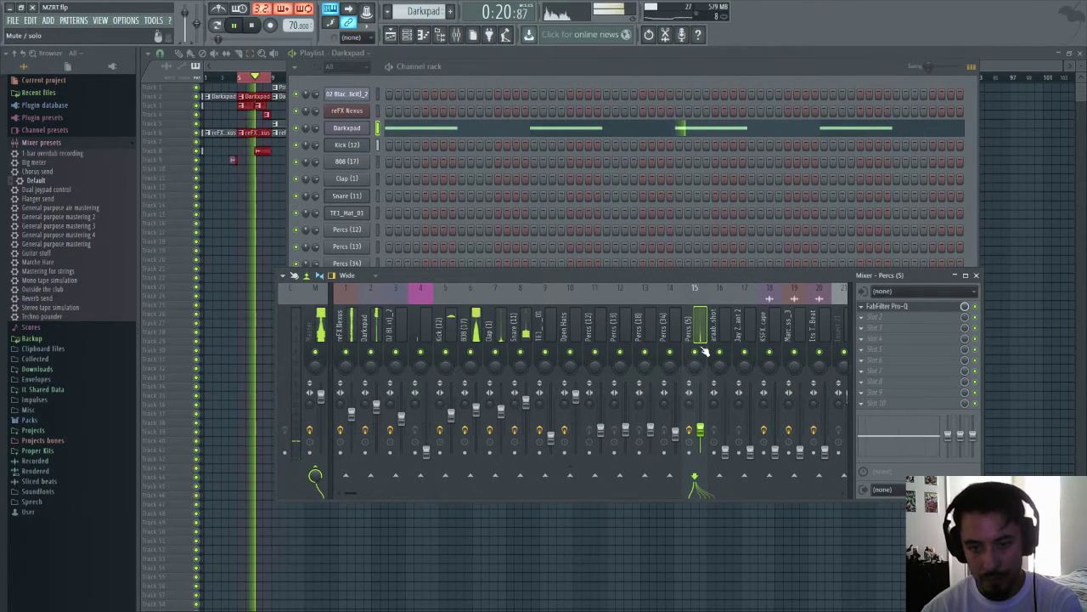
- Add Fruity Parametric EQ 2 to slot 1 of the araabmuzik rim shot track, keeping its default preset
click(719, 290)
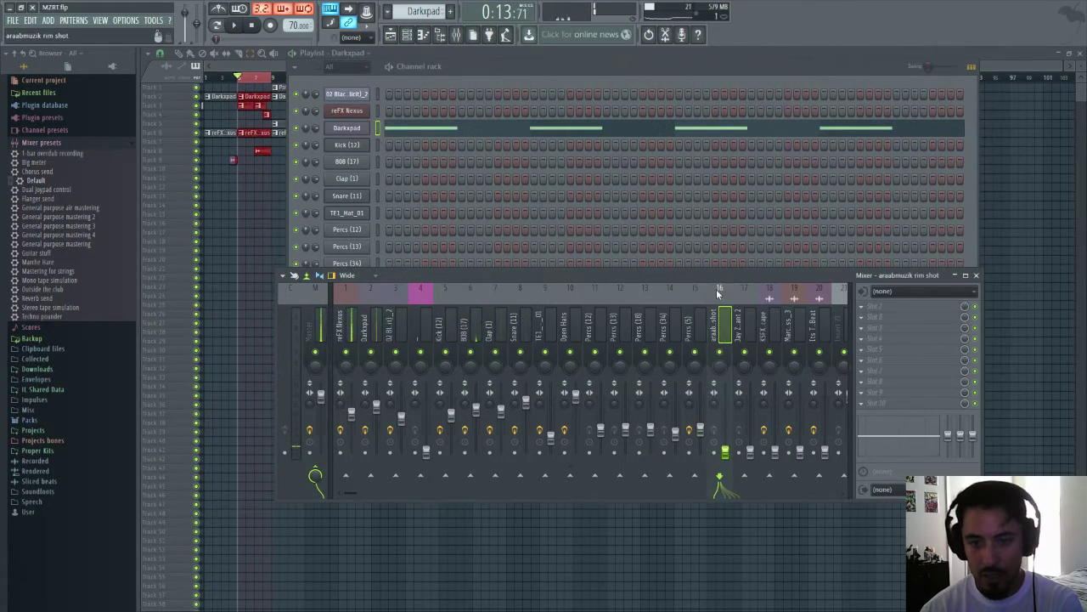
click(862, 312)
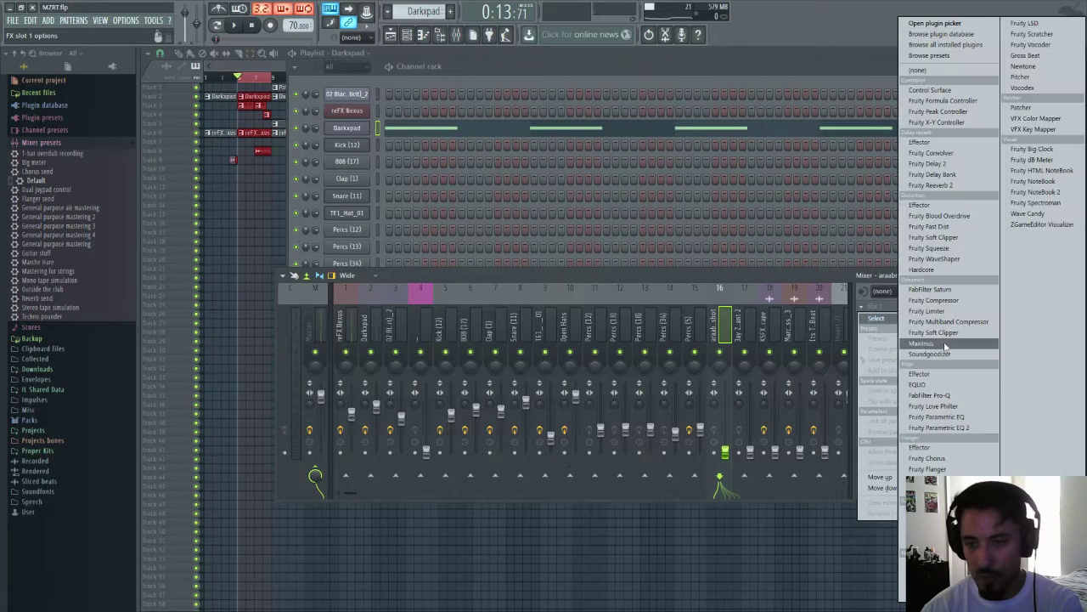
click(967, 428)
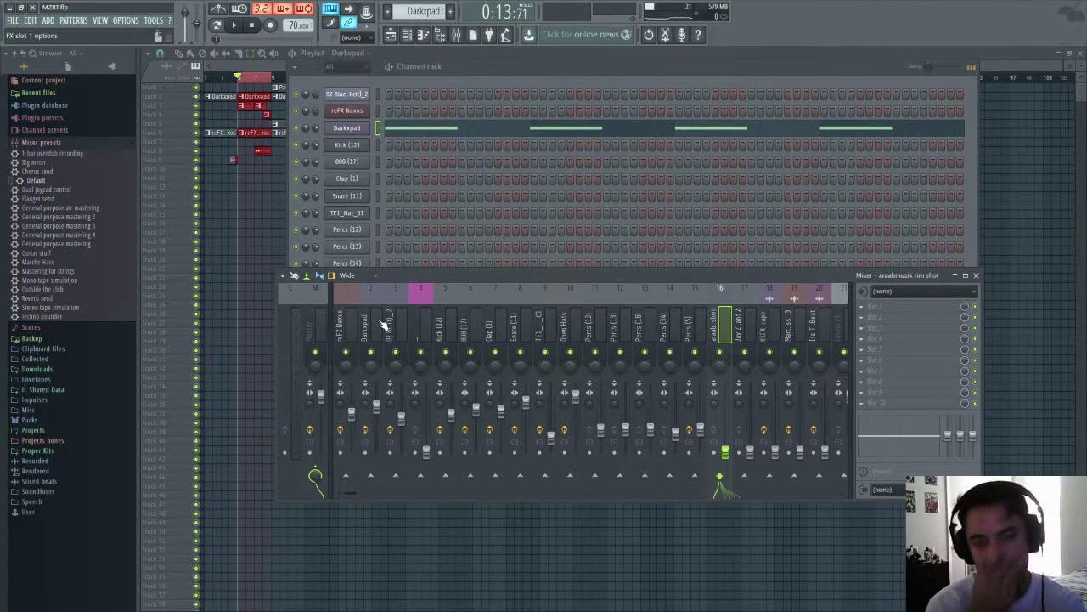
key(space)
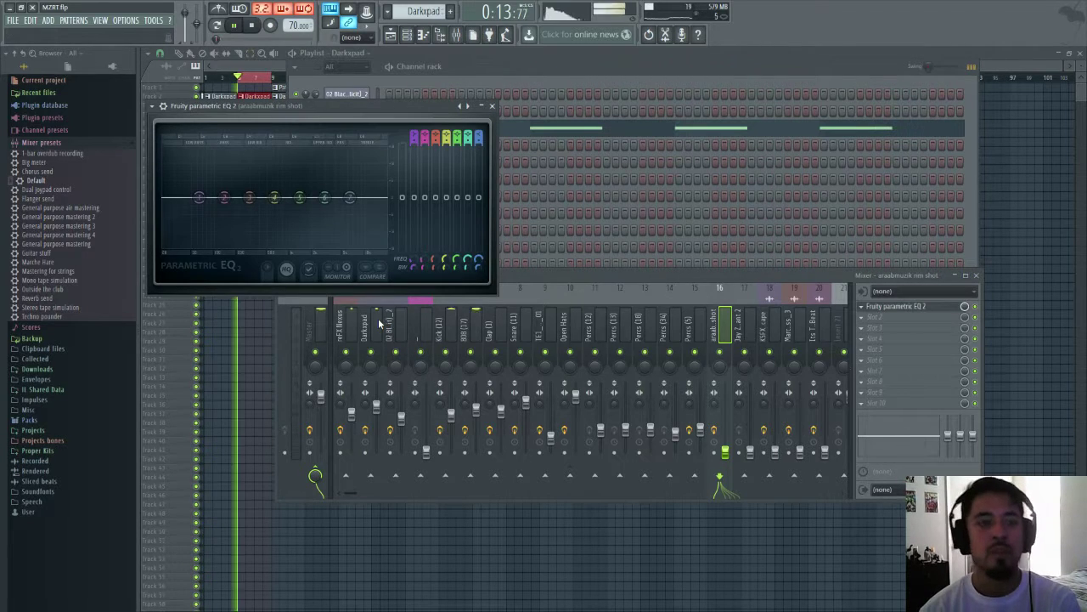
right_click(462, 108)
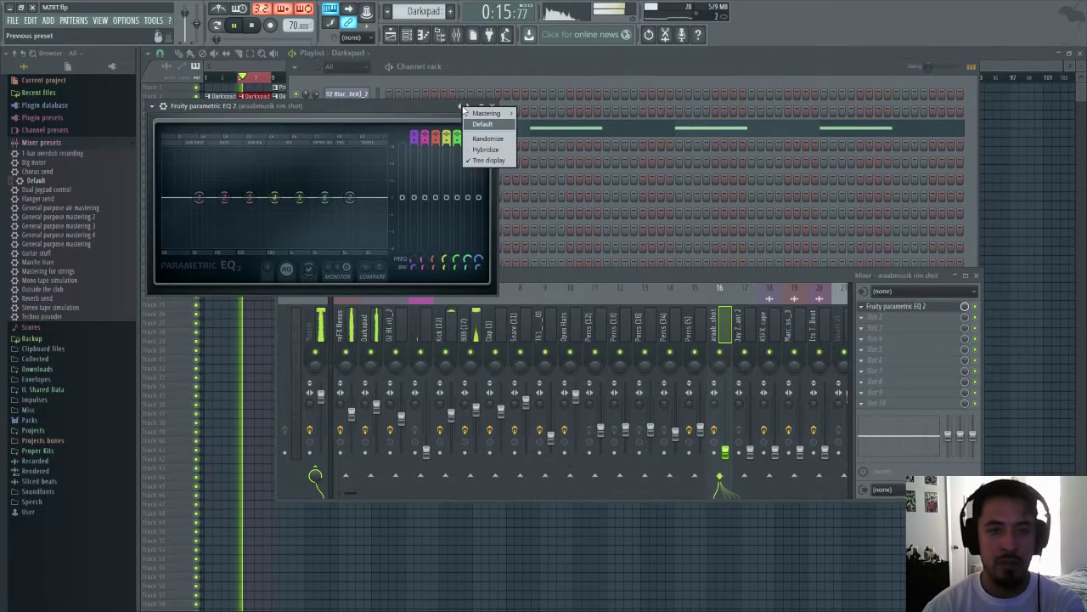
click(444, 105)
key(space)
- Turn band 1 of the rim shot's EQ into a high-pass filter with a steeper order
right_click(198, 198)
mouse_move(223, 226)
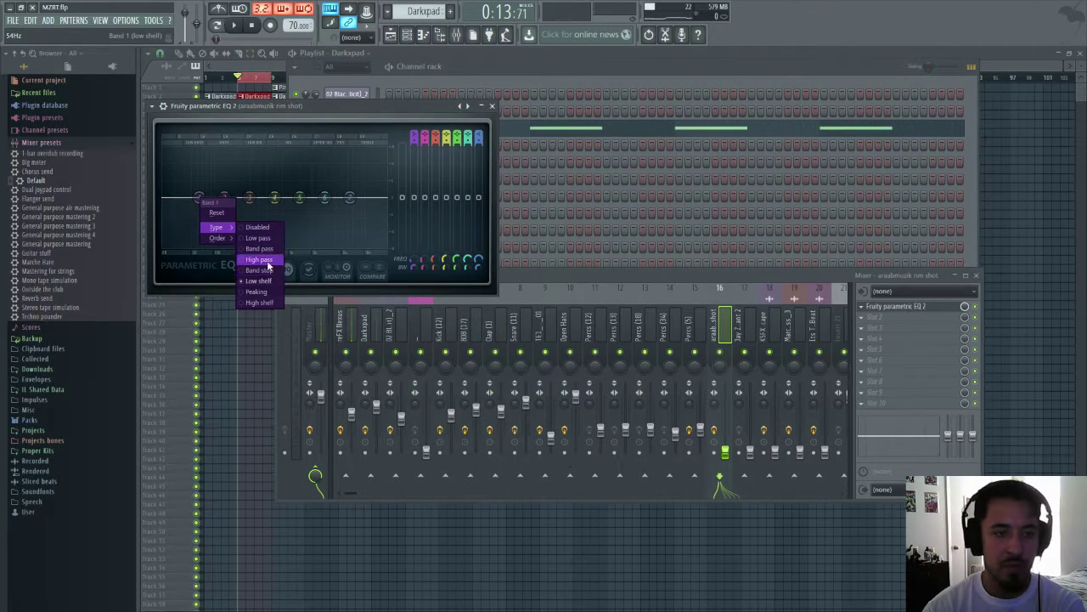
click(263, 259)
right_click(198, 198)
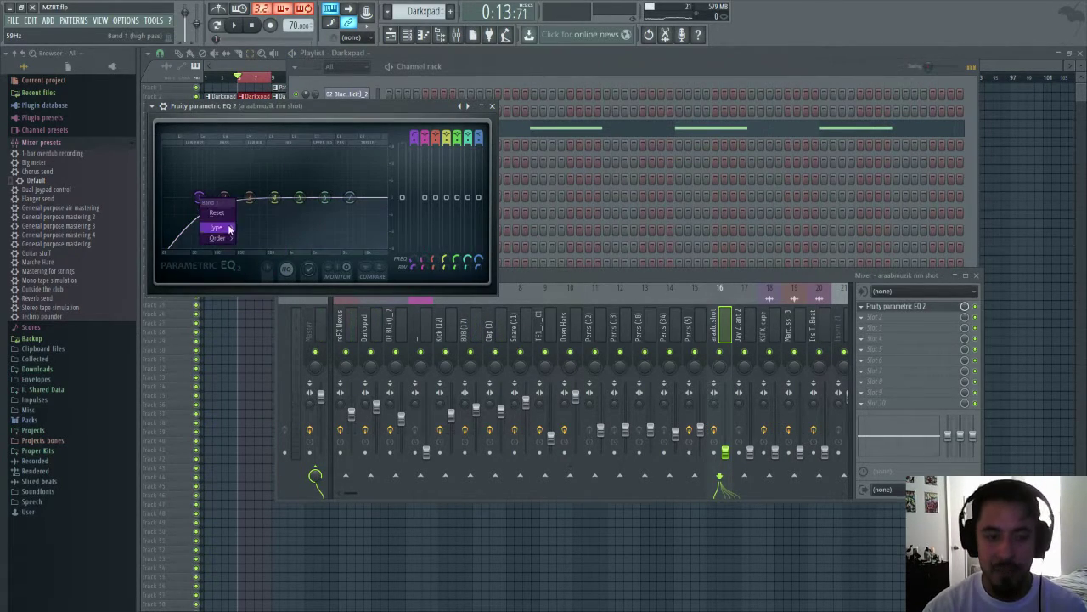
click(253, 238)
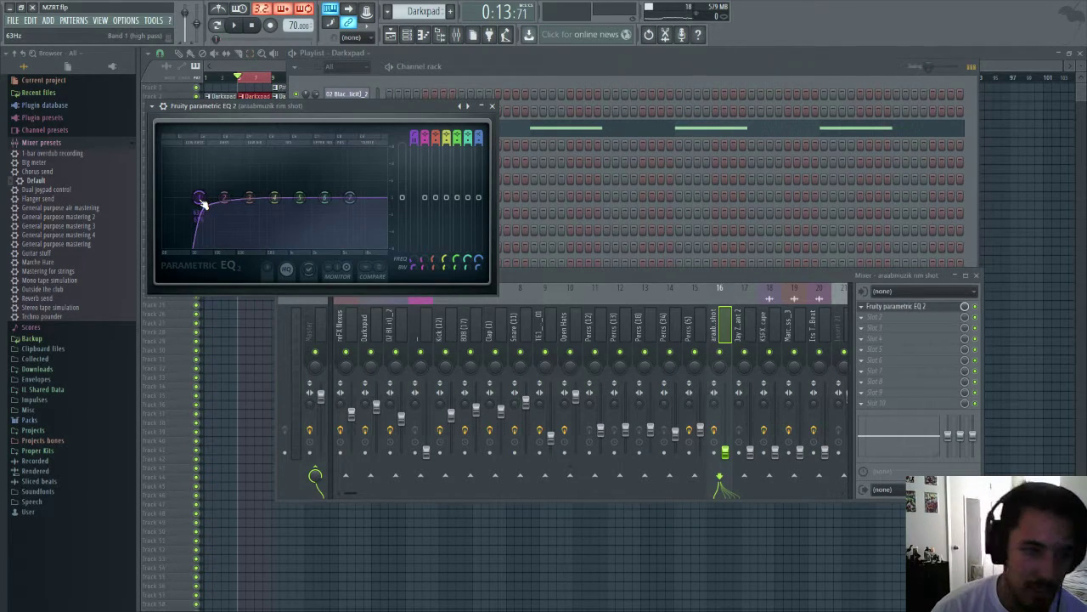
- During playback, raise the rim shot EQ's high-pass cutoff and boost peaking band 5 by about 7.8 dB near 685 Hz
key(space)
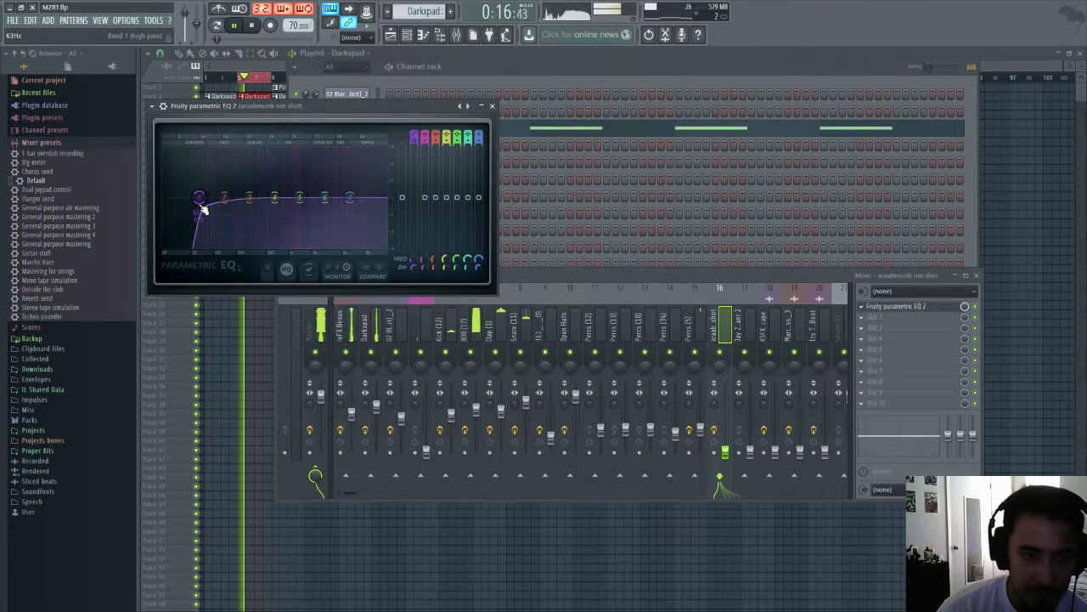
drag(199, 198, 277, 175)
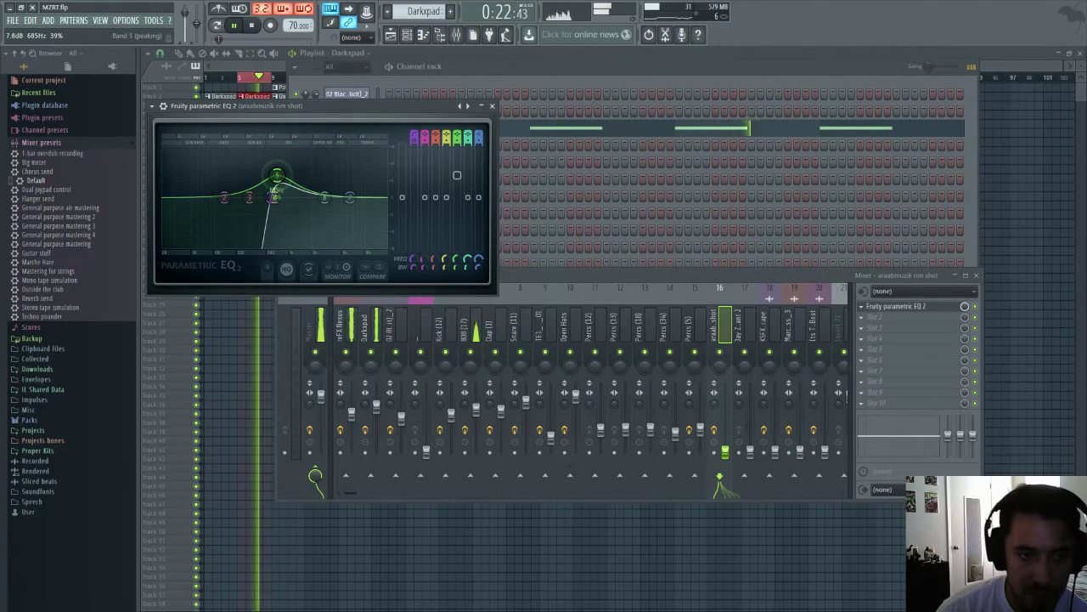
key(space)
- Raise the araabmuzik rim shot fader to about -13 dB while the loop plays
drag(728, 451, 728, 444)
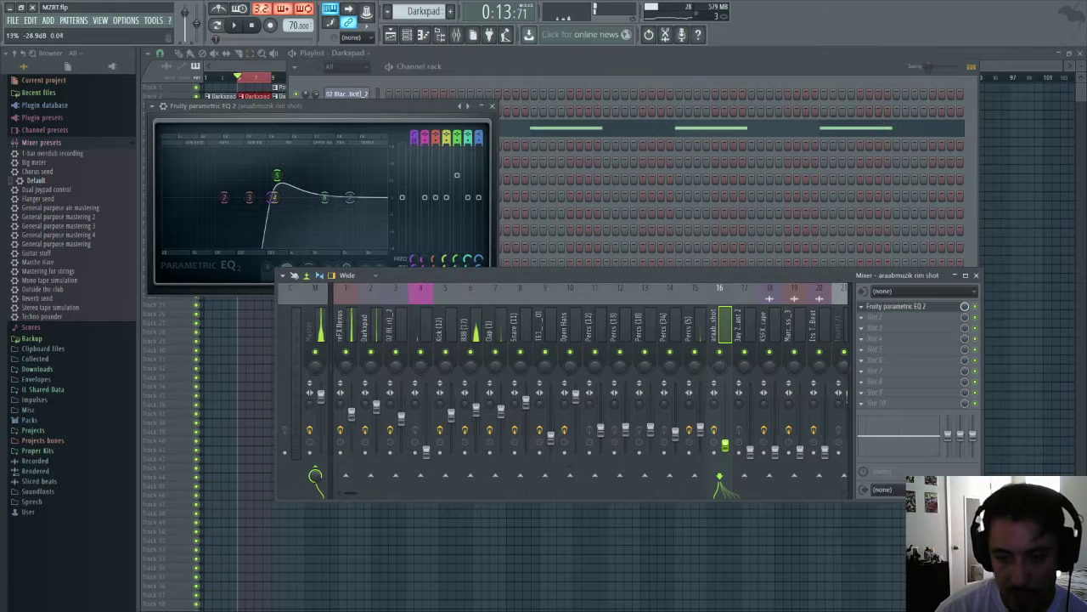
key(space)
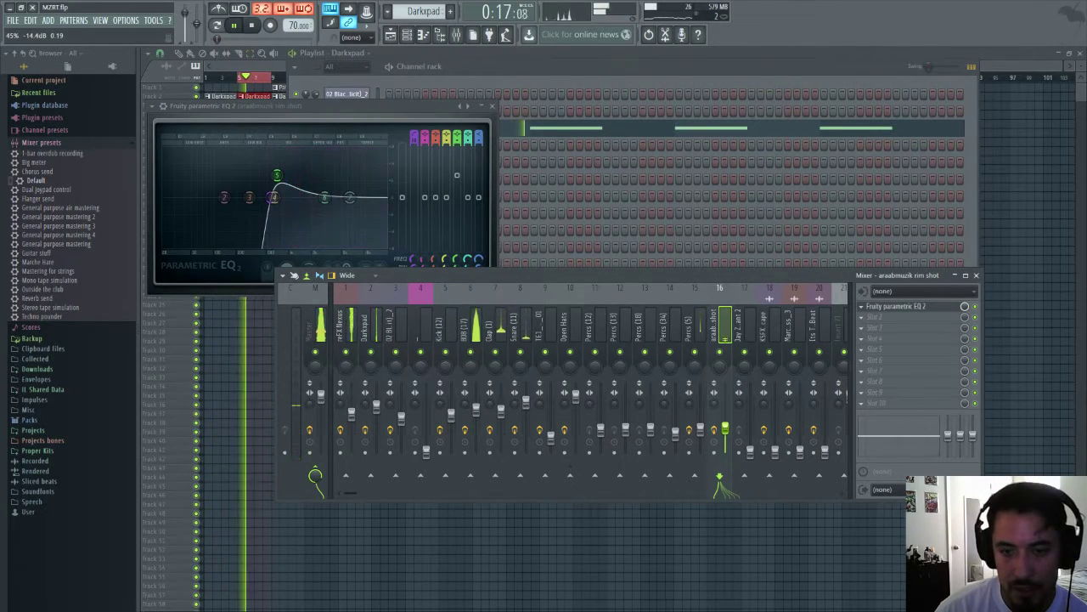
drag(725, 428, 728, 430)
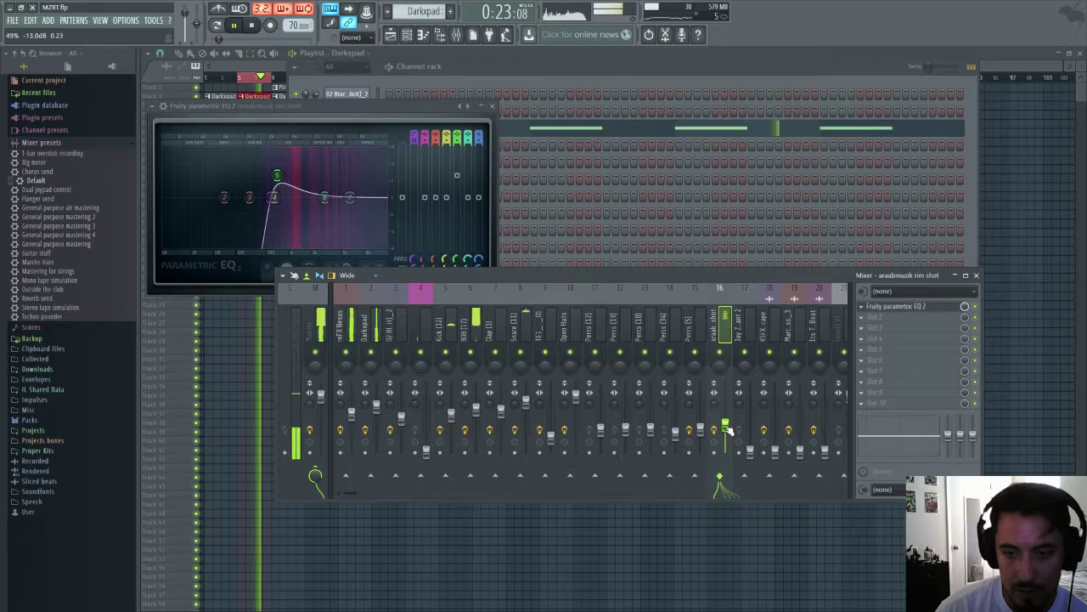
key(space)
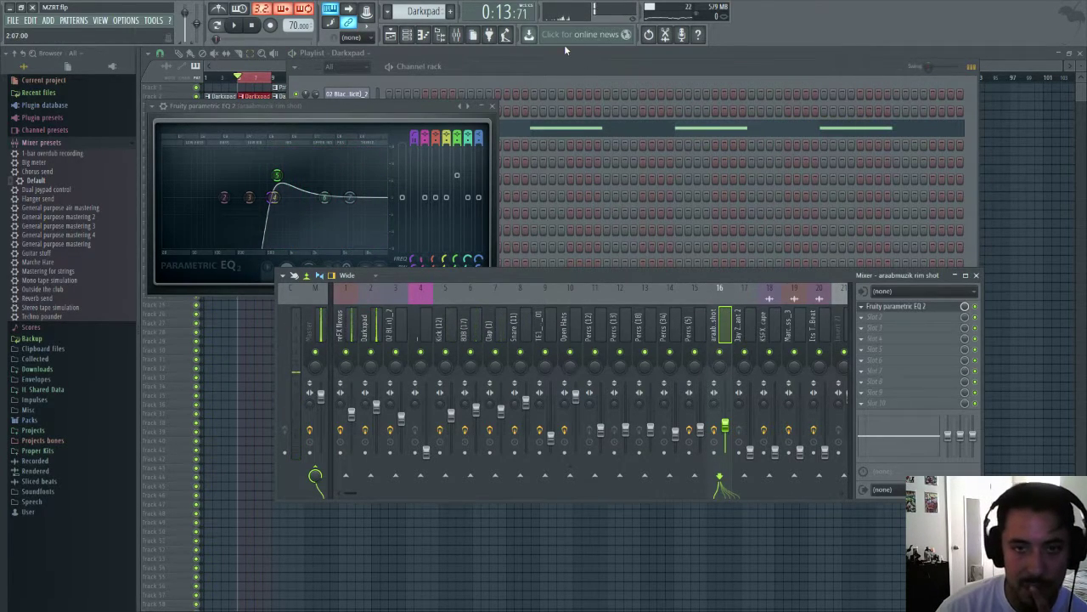
- Examine the araabmuzik rim shot notes in the piano roll of Pattern 1
click(538, 62)
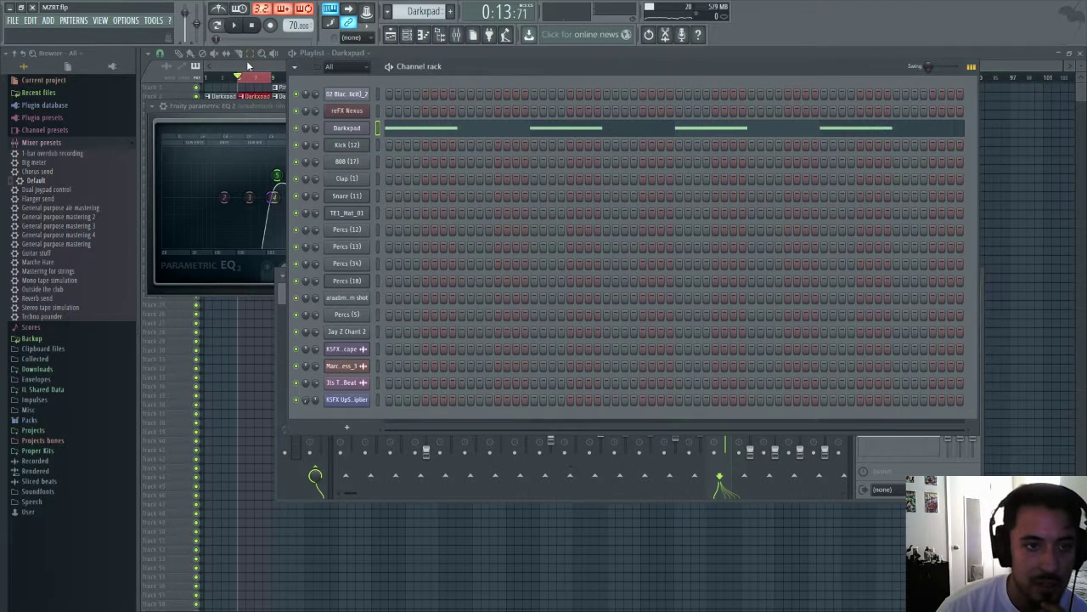
click(248, 65)
double_click(249, 132)
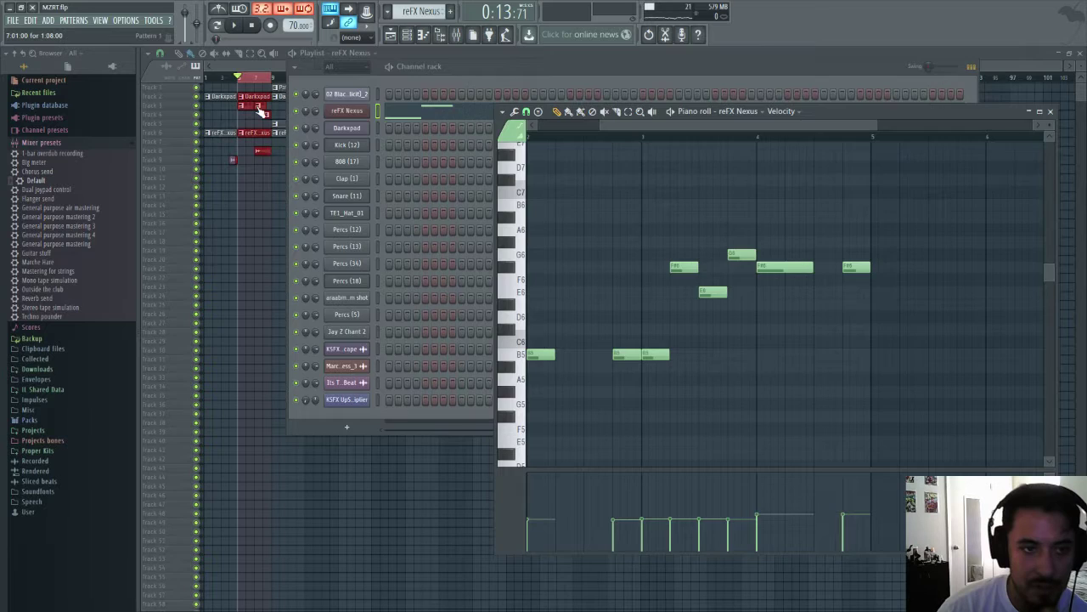
click(258, 107)
click(262, 110)
click(258, 107)
click(252, 106)
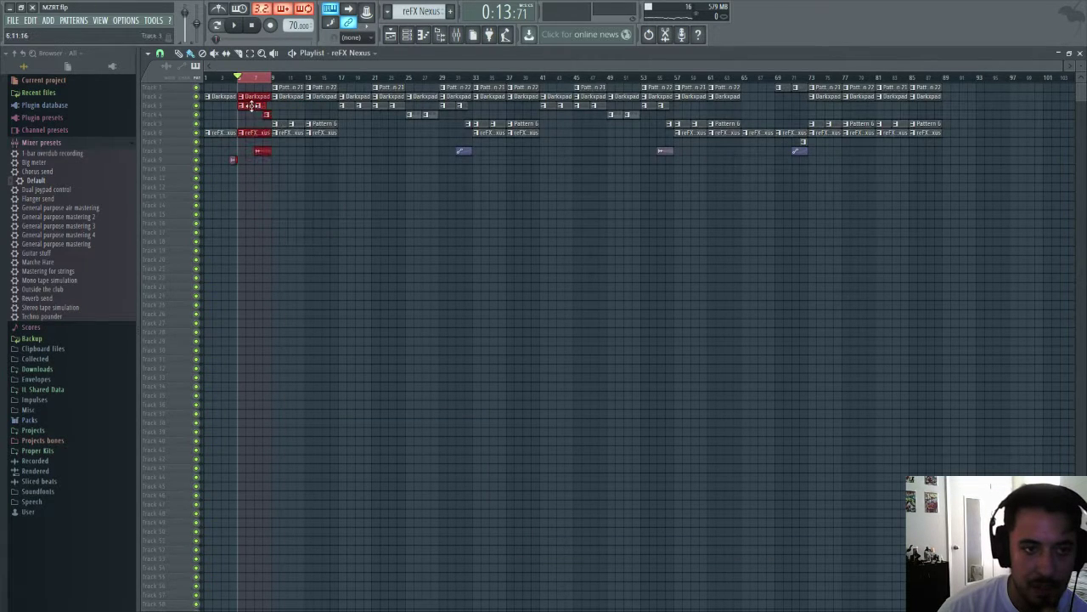
double_click(252, 106)
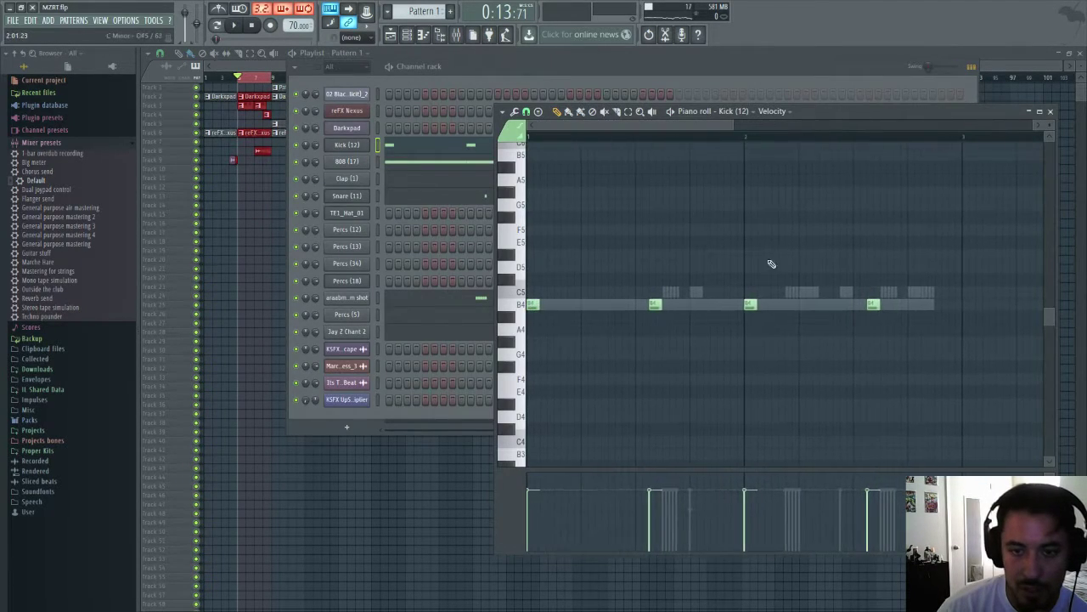
double_click(794, 294)
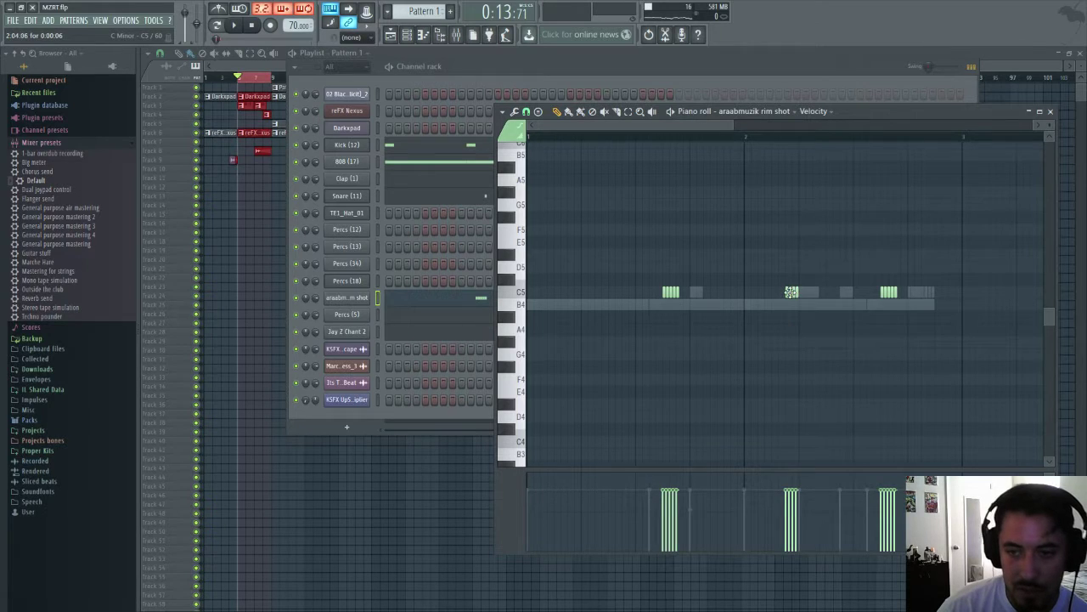
drag(790, 292, 784, 290)
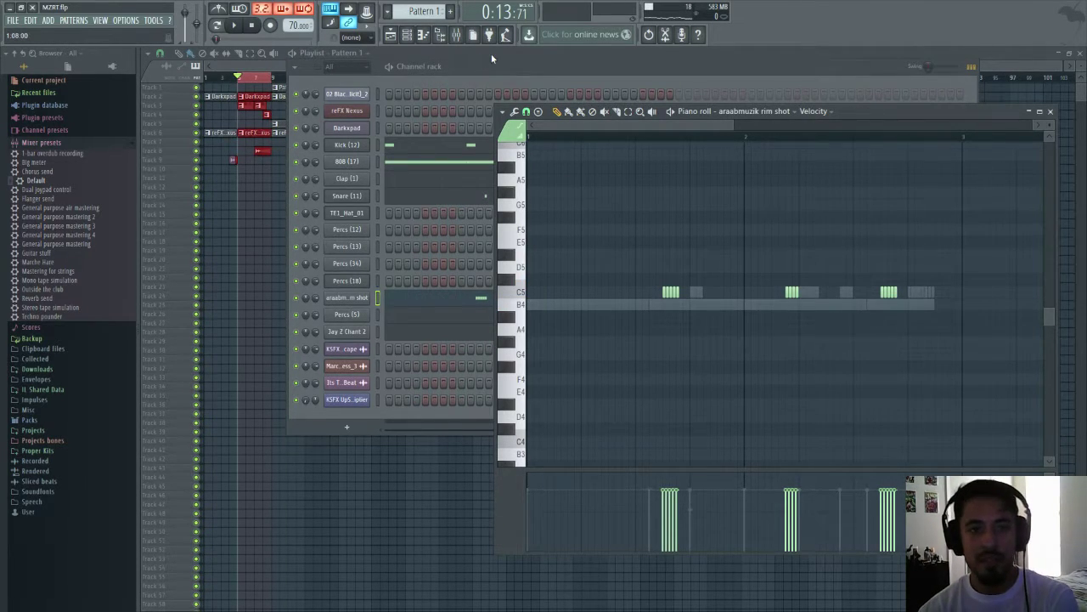
- Lower the araabmuzik rim shot fader slightly during playback and load another effect into slot 2 of its track
click(457, 36)
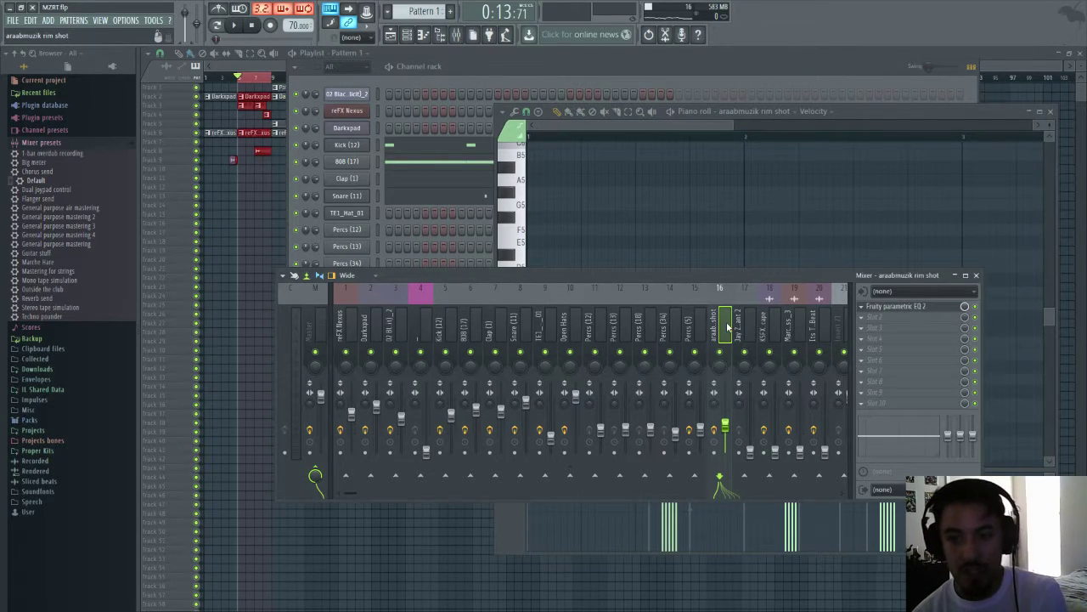
key(space)
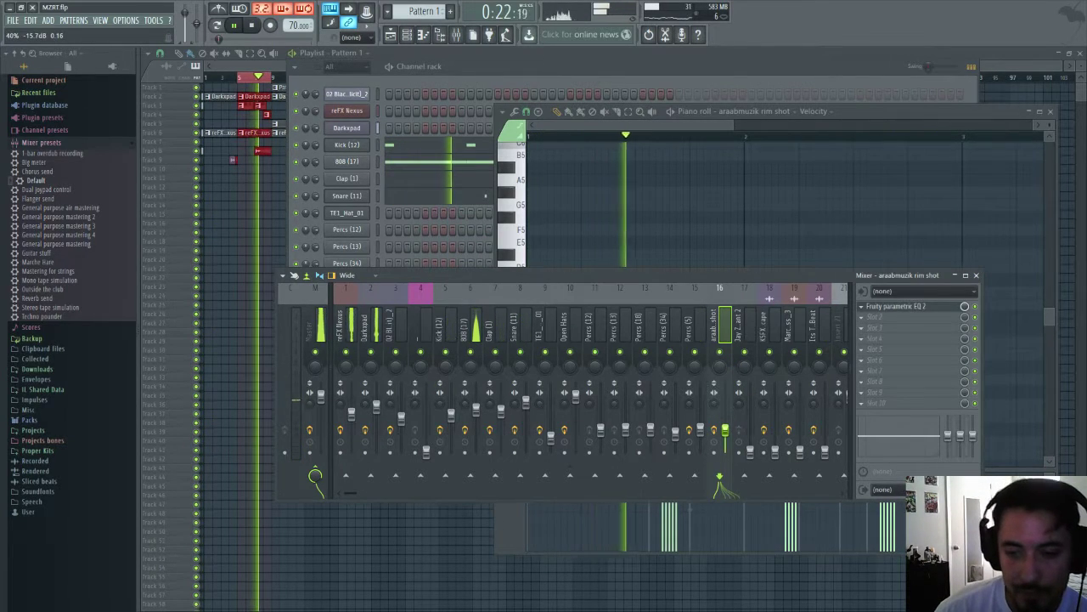
click(864, 317)
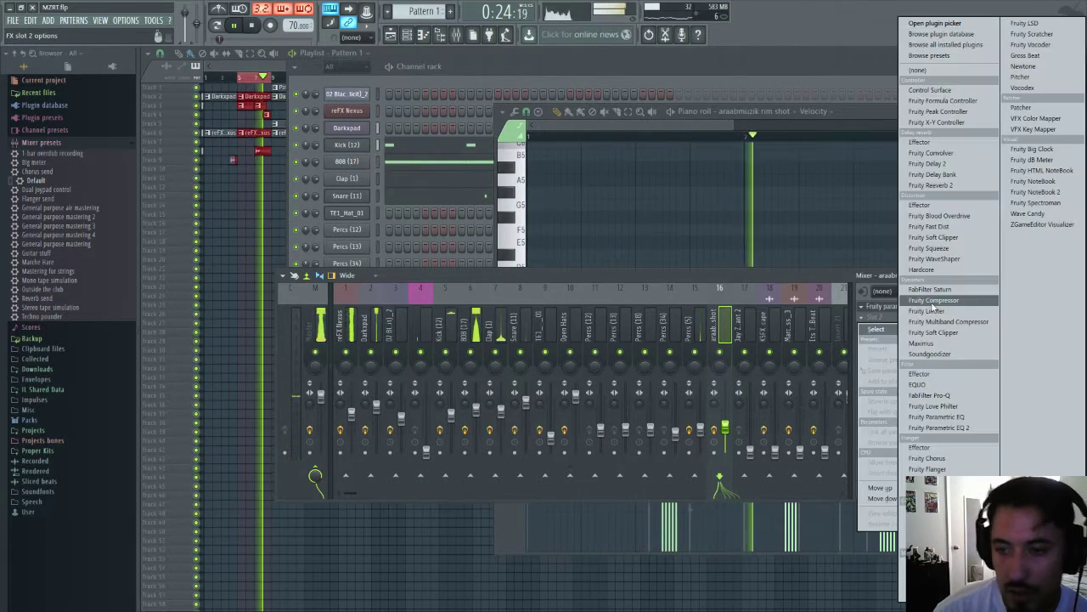
click(940, 428)
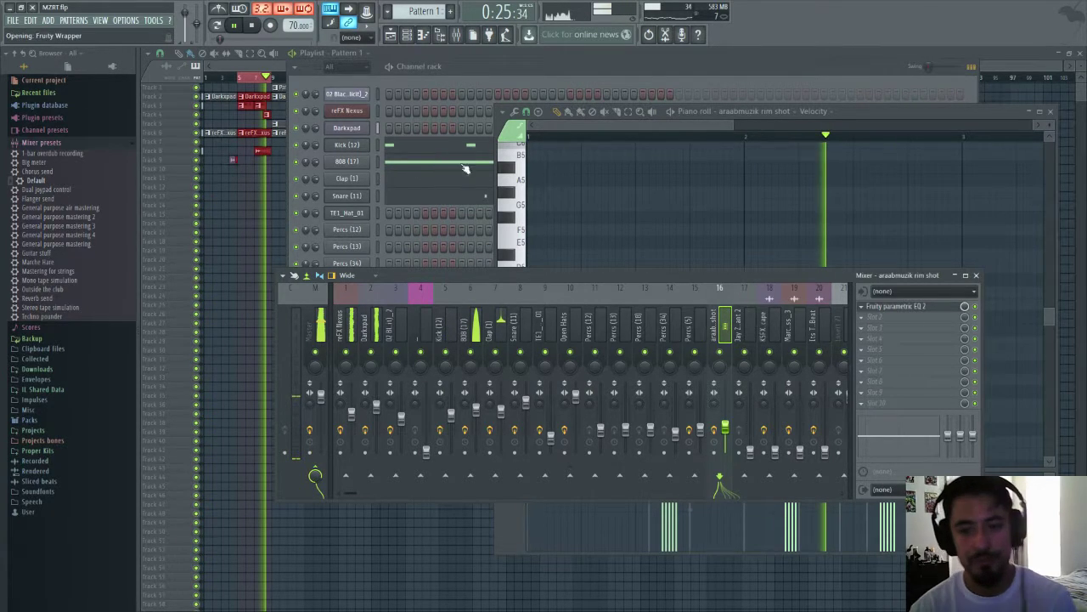
- Apply the Complete Mix preset to the Fruity Compressor on the araabmuzik rim shot track and close the plugin
click(427, 121)
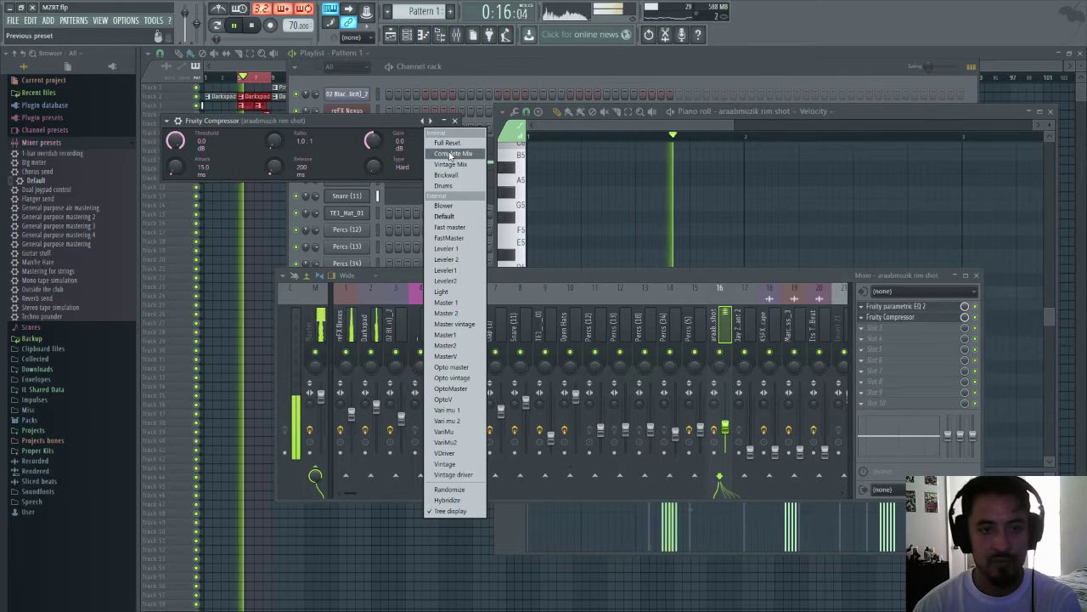
click(451, 153)
click(454, 121)
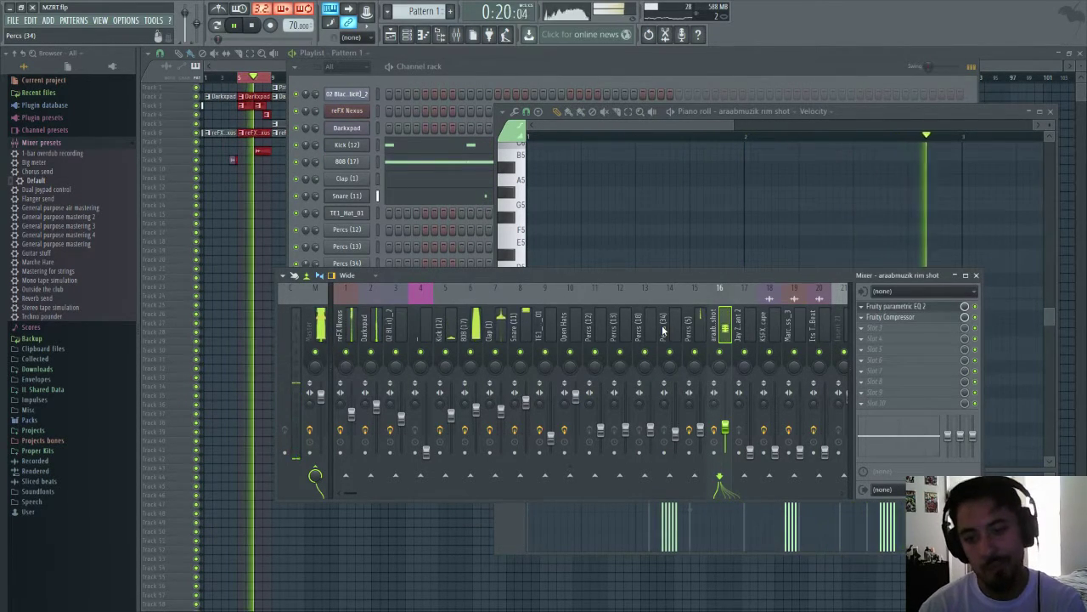
- Load FabFilter Pro-Q into slot 1 of the Jay Z Chant 2 track and raise its fader
click(738, 327)
click(865, 307)
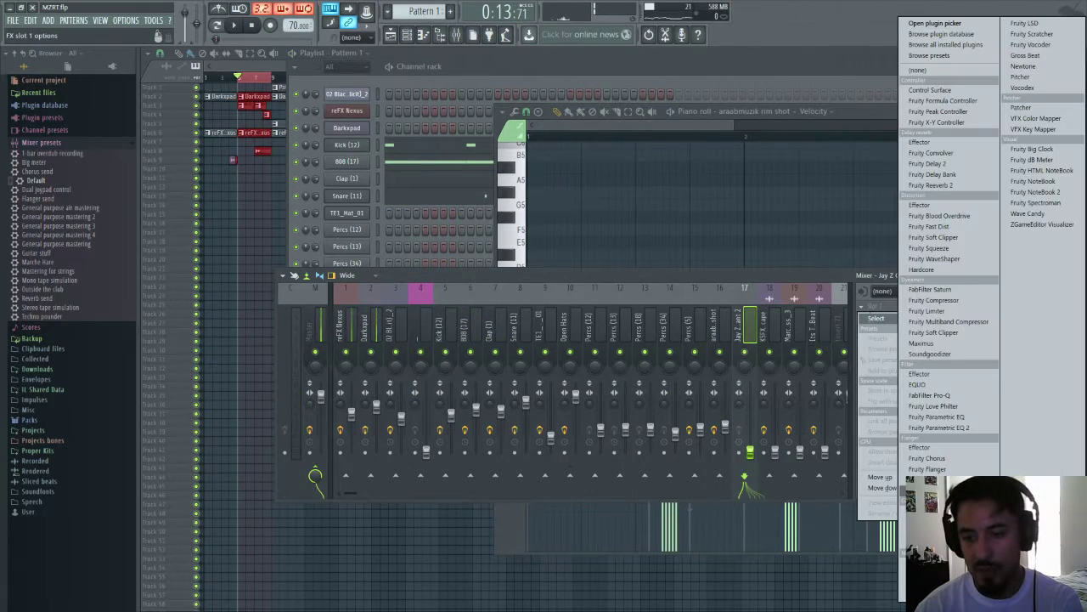
click(981, 400)
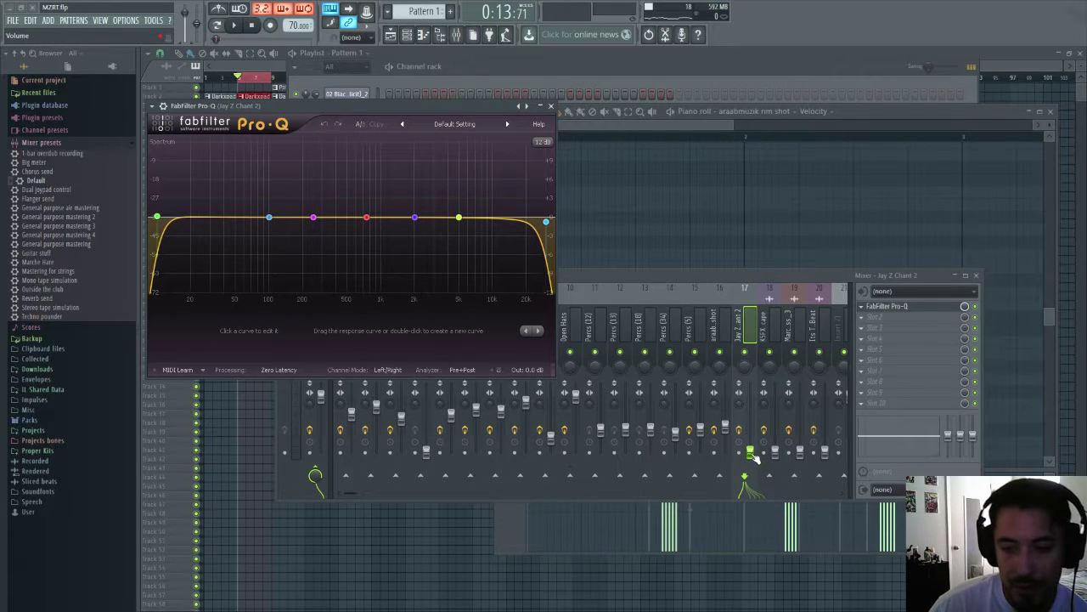
drag(753, 459, 753, 447)
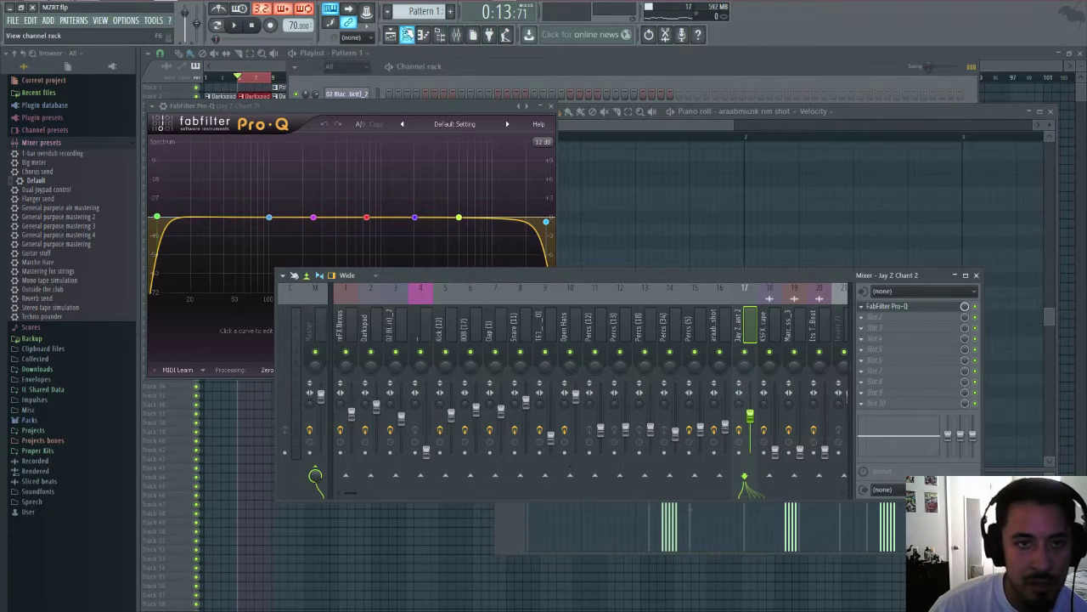
- In the chant's Pro-Q, raise the low cut to about 500 Hz, lower the high cut and cut about 4.6 dB near 1690 Hz
click(412, 81)
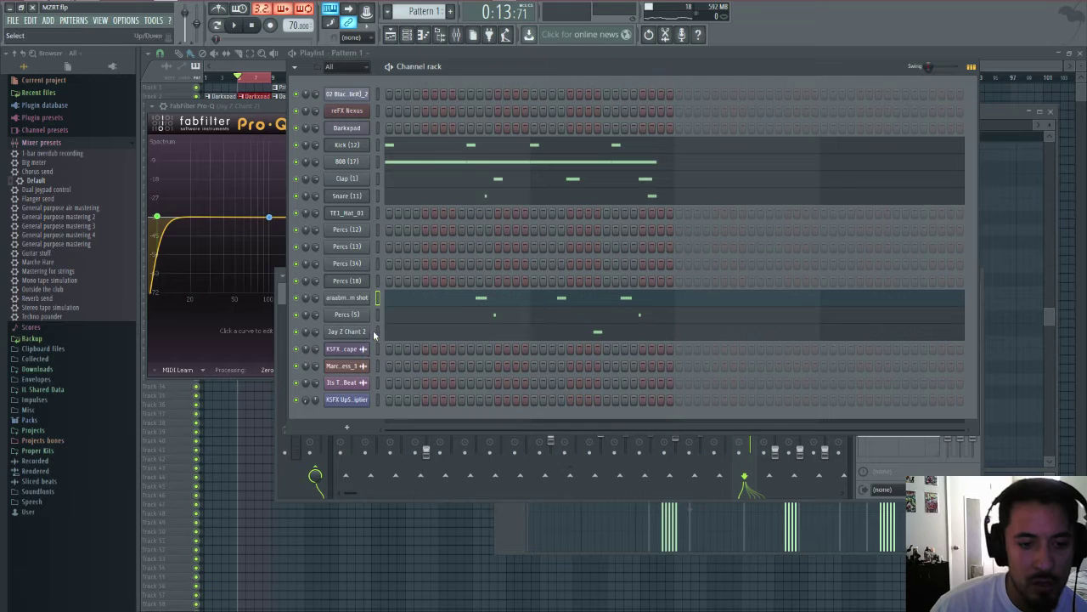
click(230, 134)
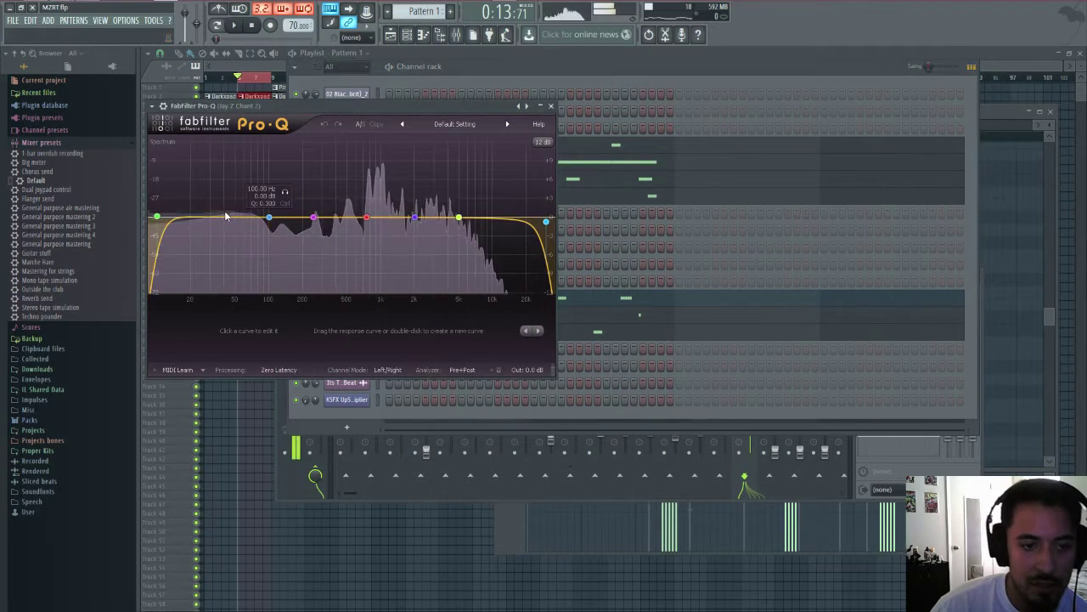
drag(157, 216, 348, 224)
drag(546, 221, 407, 247)
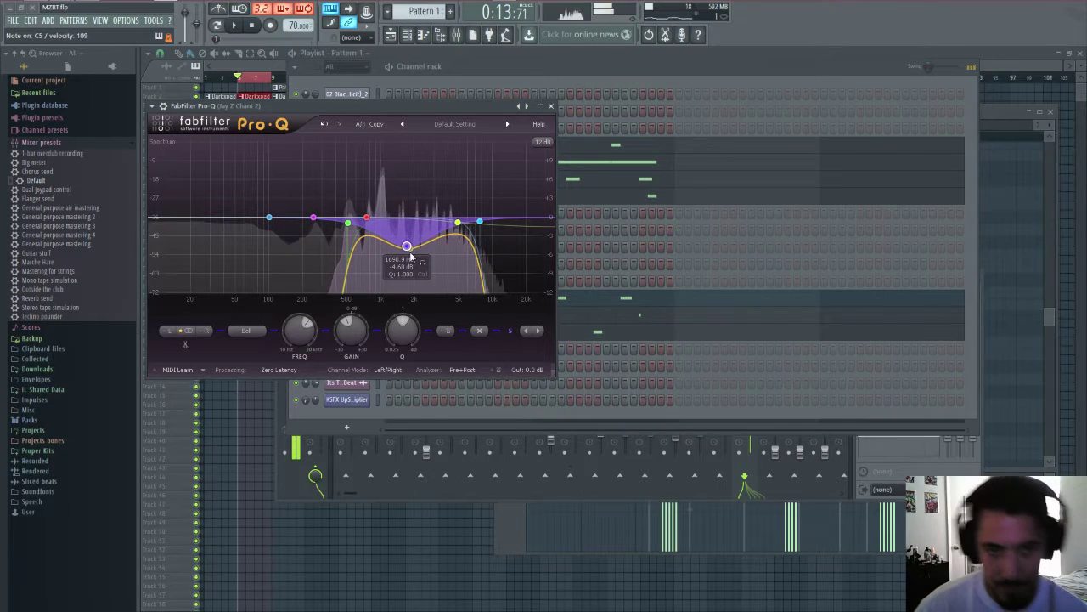
- Load Fruity Reeverb 2 into slot 2 of the Jay Z Chant 2 track, set its mix level to about 18% and audition the chant
click(921, 468)
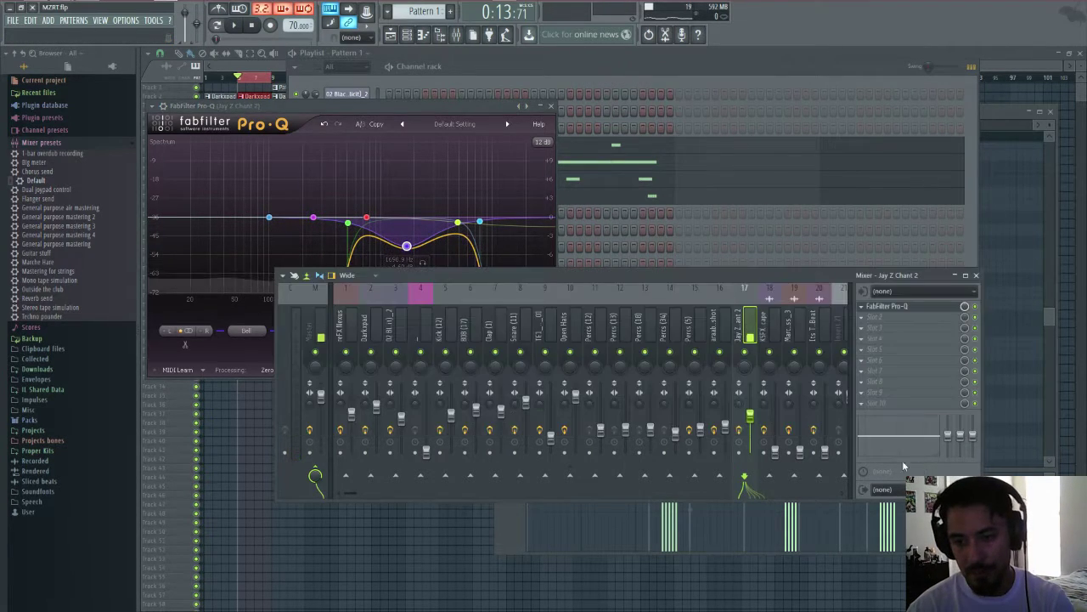
click(884, 326)
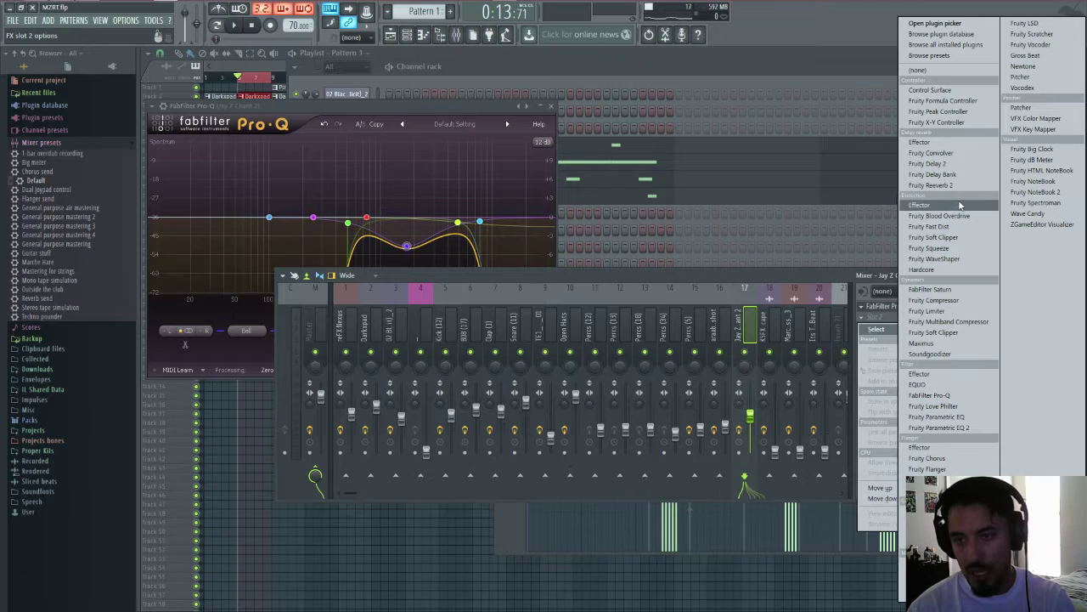
click(974, 187)
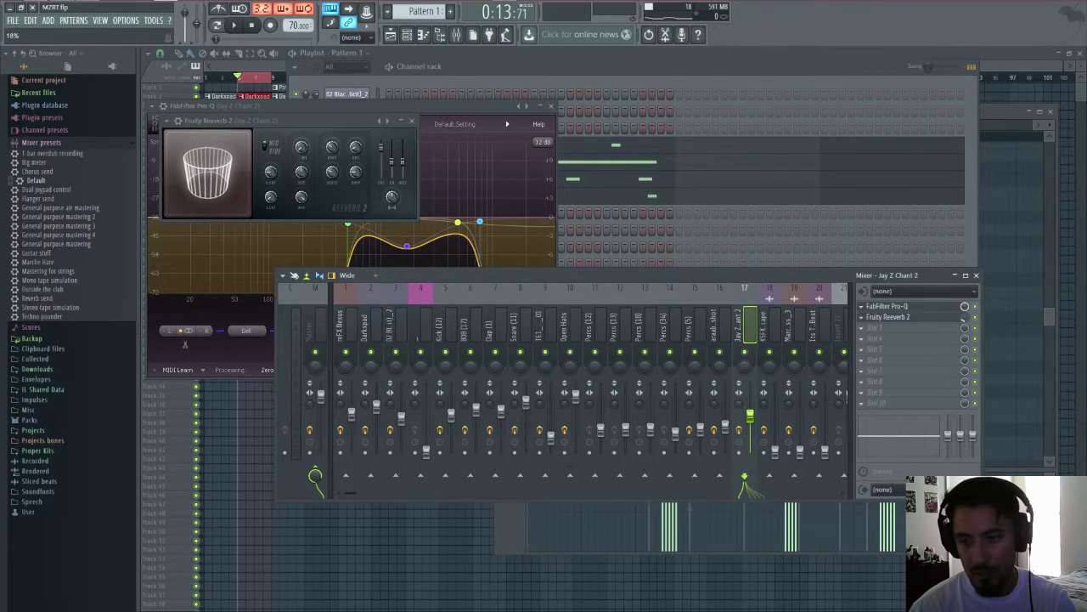
key(q)
key(q)
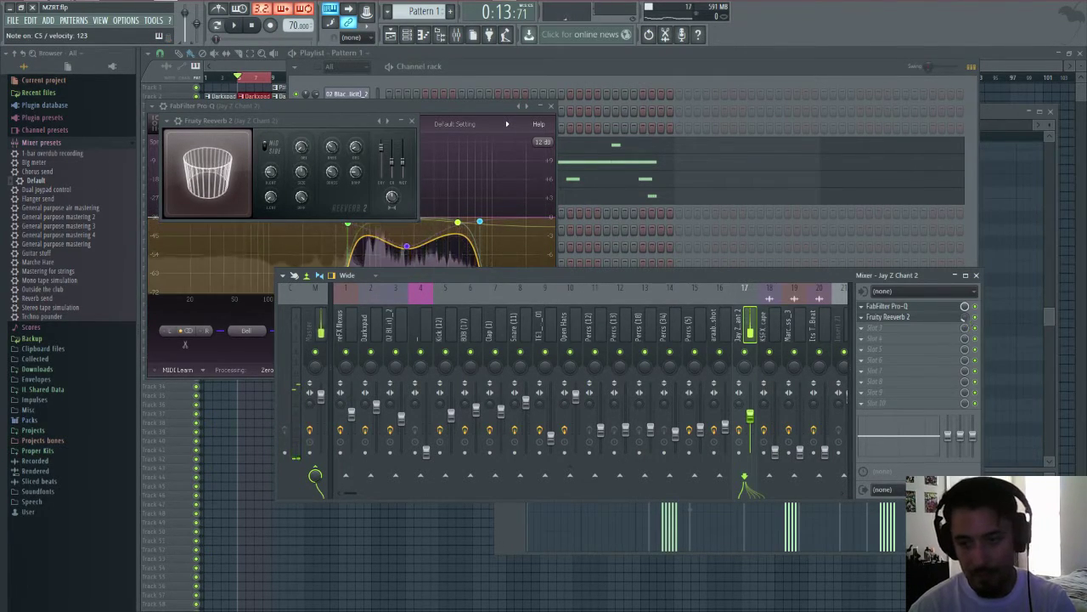
key(q)
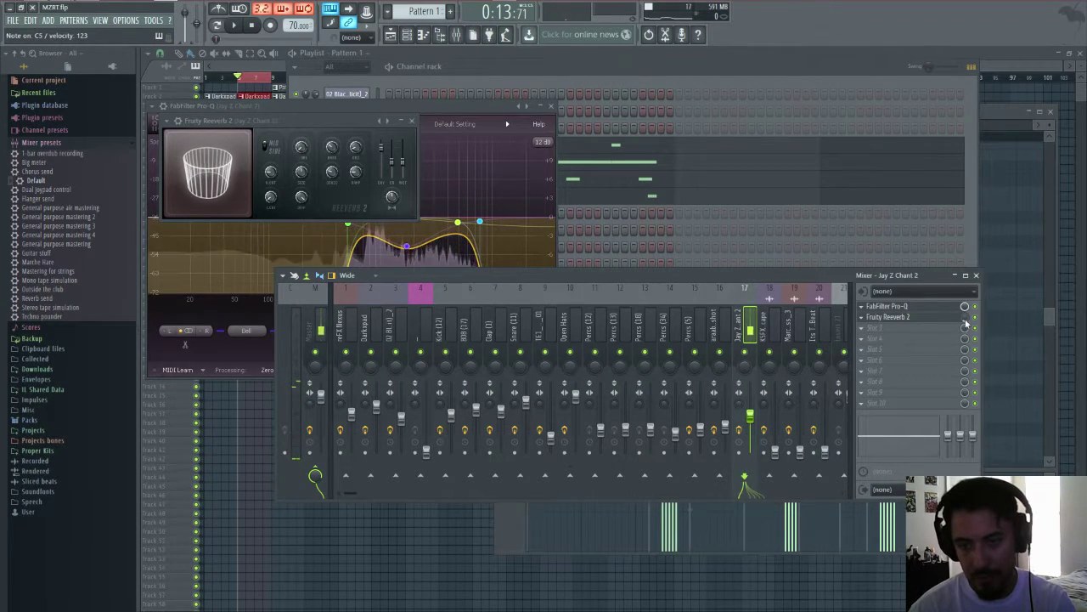
- Lower the Jay Z Chant 2 fader to about -11.3 dB and start playback of the loop
click(863, 327)
click(864, 329)
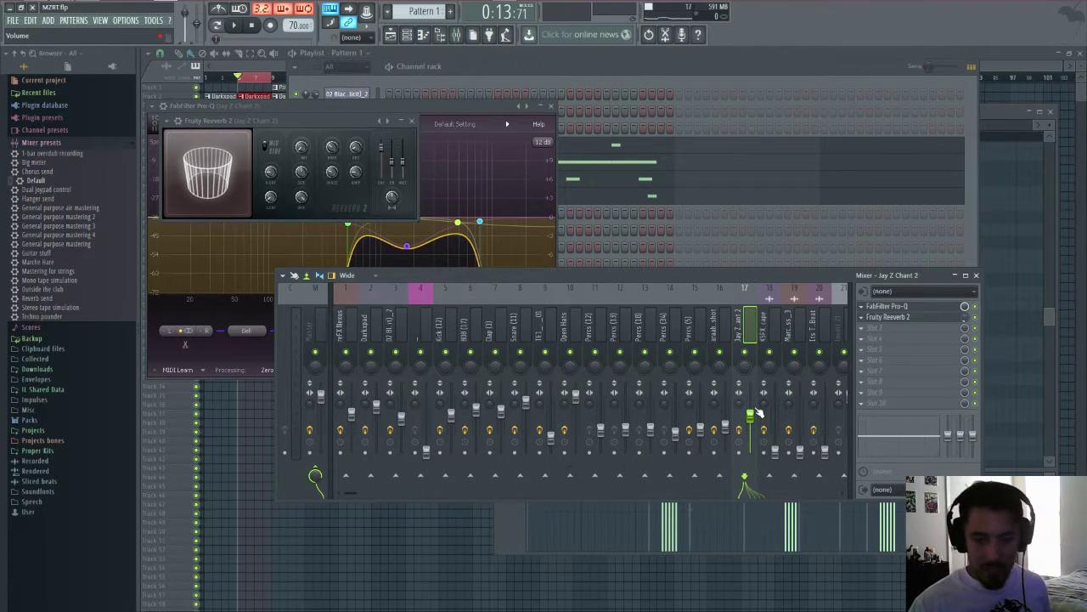
drag(752, 416, 751, 420)
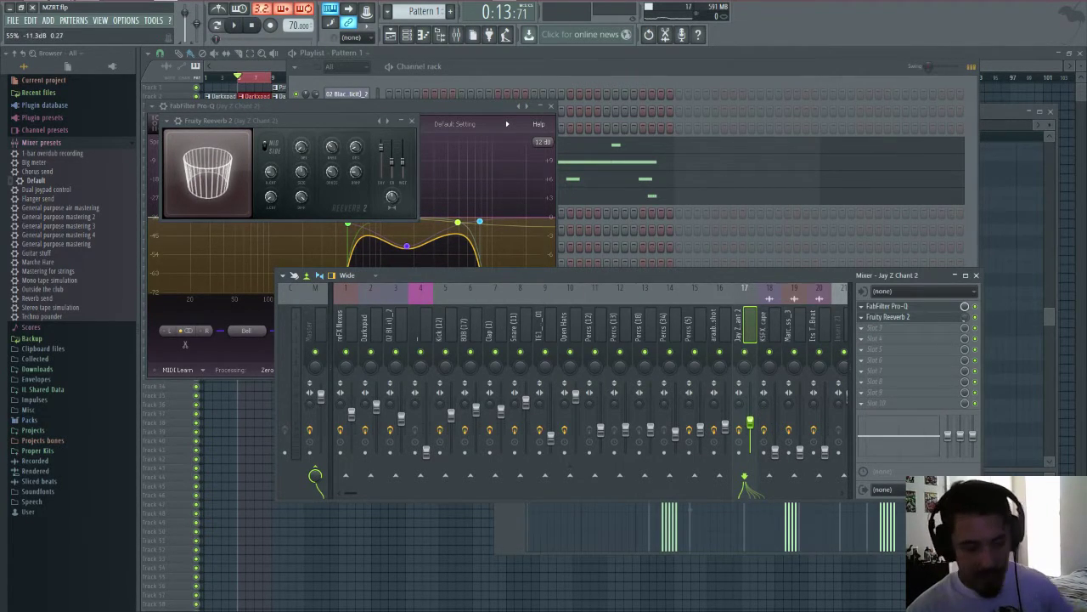
click(237, 26)
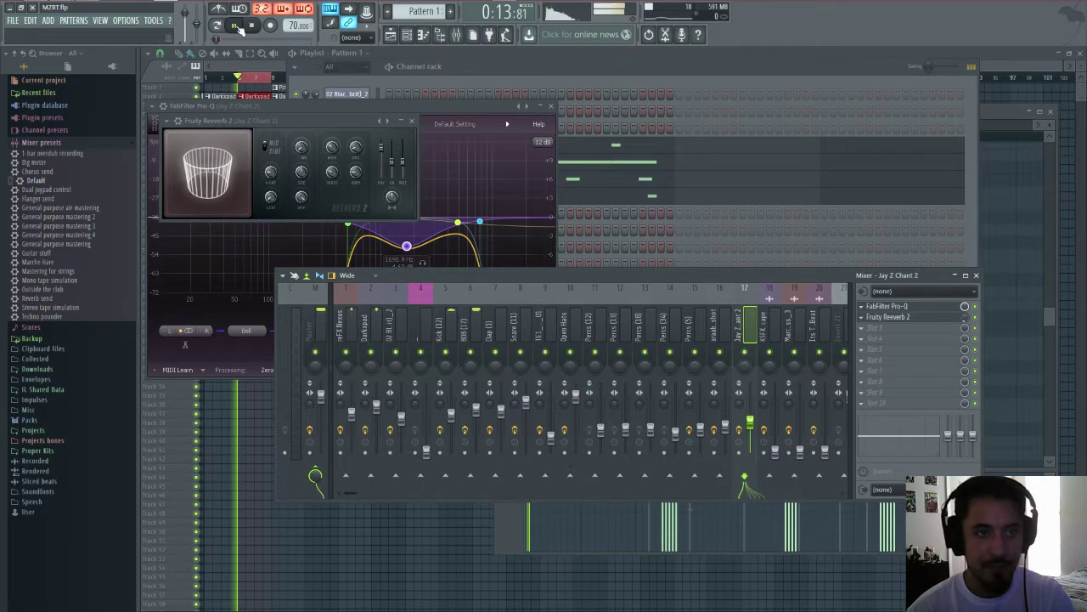
- Loop the playlist section around bars 31 to 33 and raise the KSFX UpSweepMedium Scape fader during playback
click(764, 432)
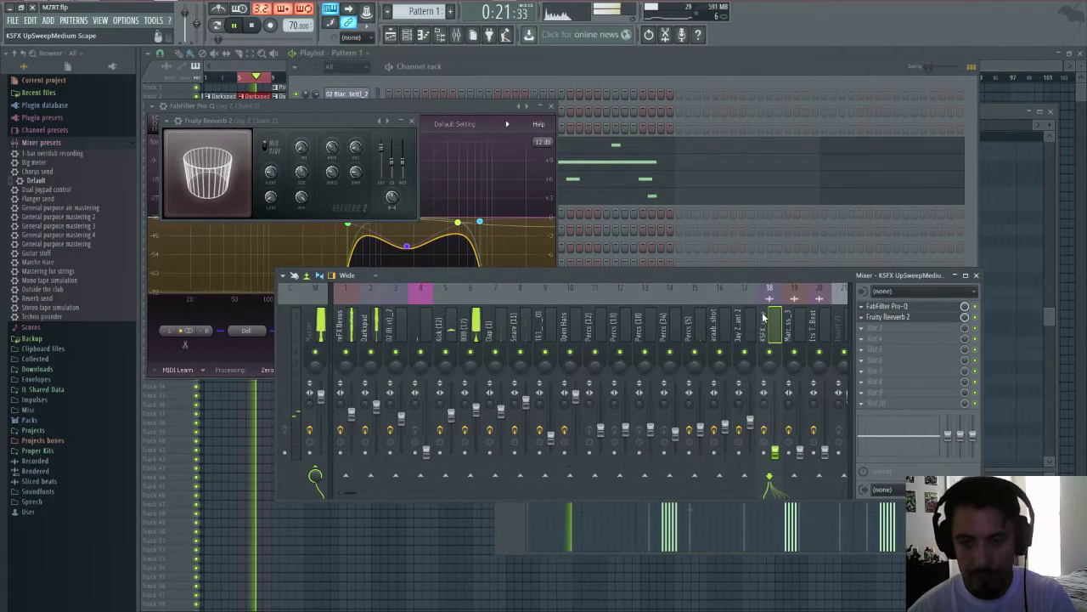
click(710, 55)
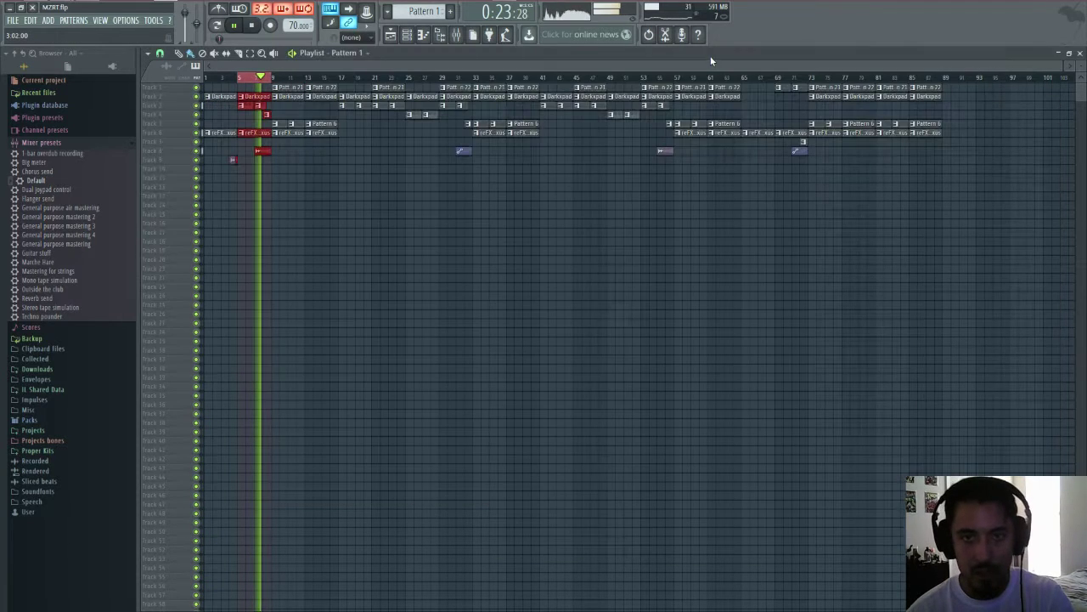
ctrl+click(458, 78)
click(458, 78)
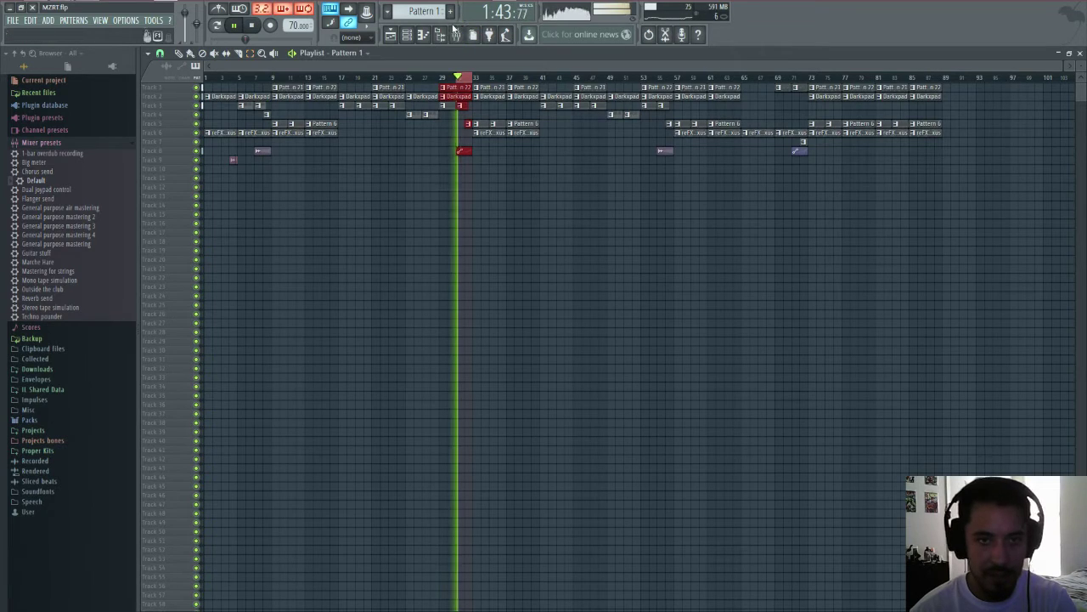
click(457, 37)
drag(775, 452, 774, 432)
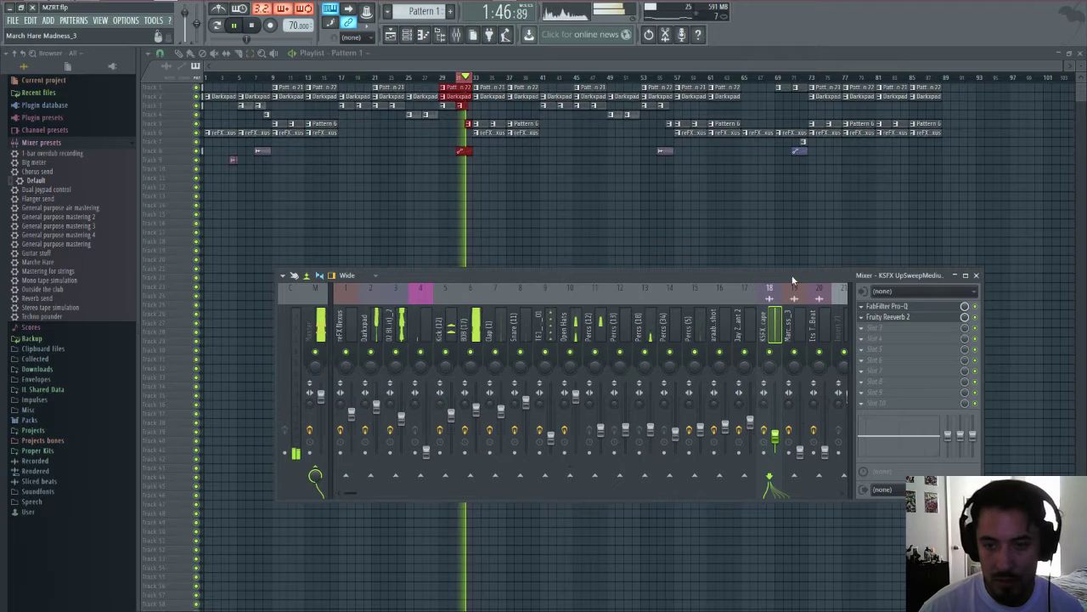
- Loop the playlist around bar 4, raise the March Hare Madness_3 fader and bring Its Tha 5th Element On The Beat to about -8.9 dB
key(F9)
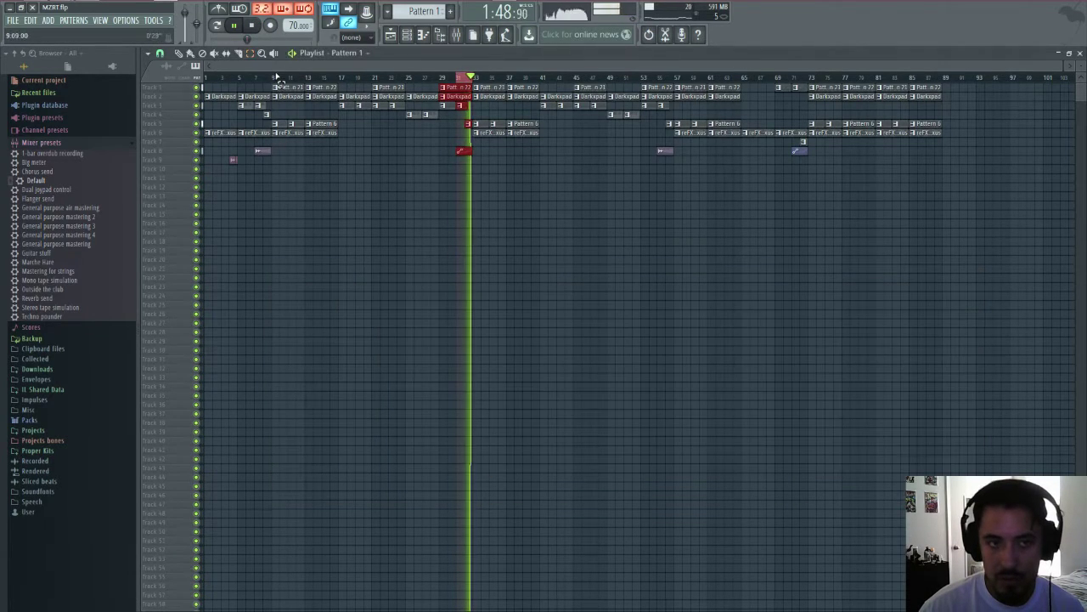
click(236, 77)
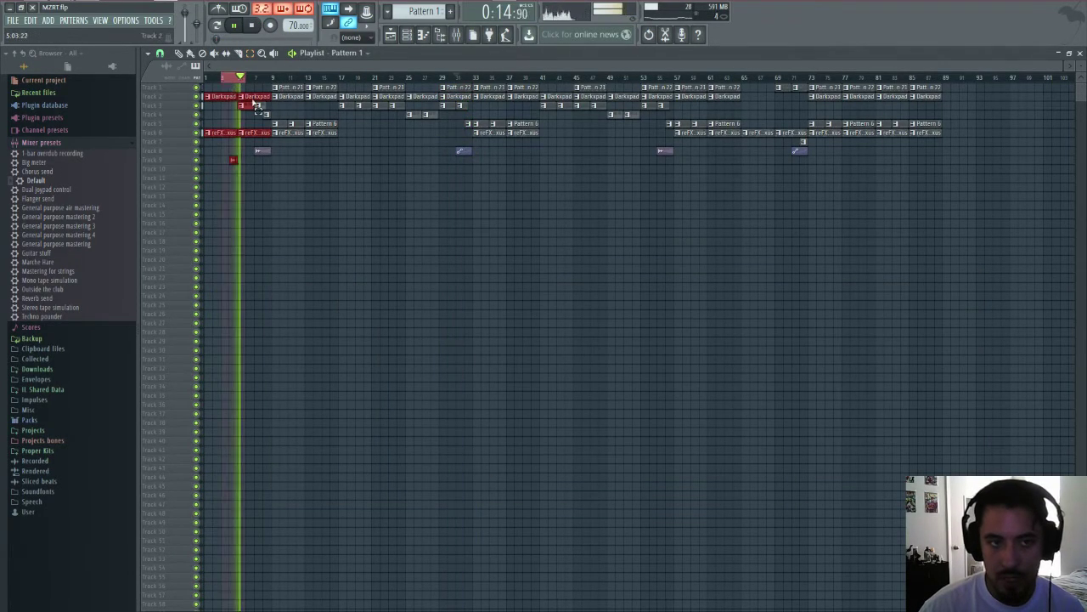
drag(227, 78, 244, 79)
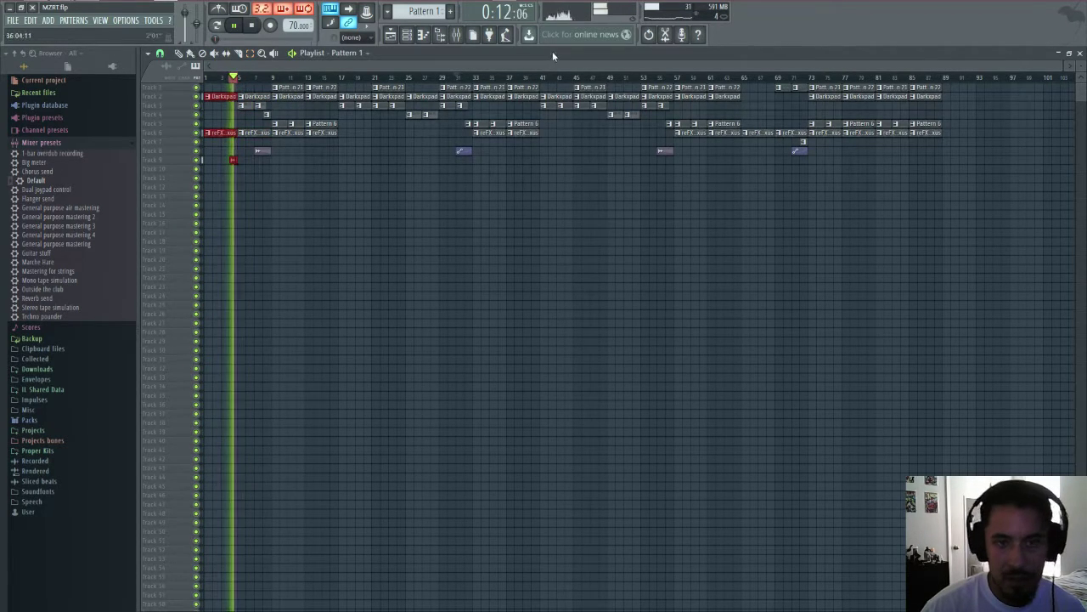
click(463, 34)
drag(800, 453, 824, 423)
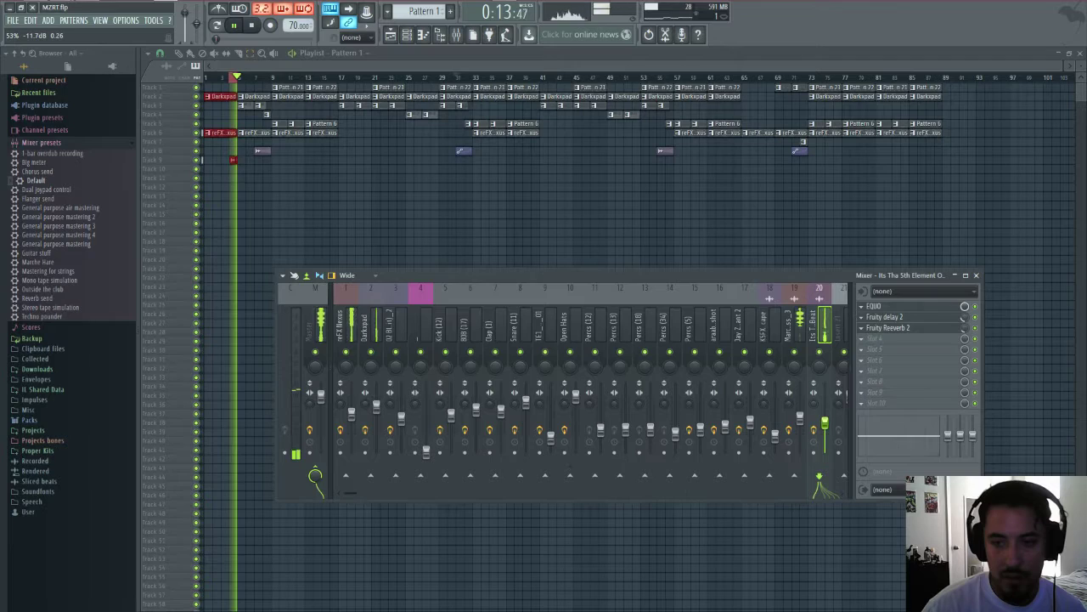
drag(824, 423, 824, 417)
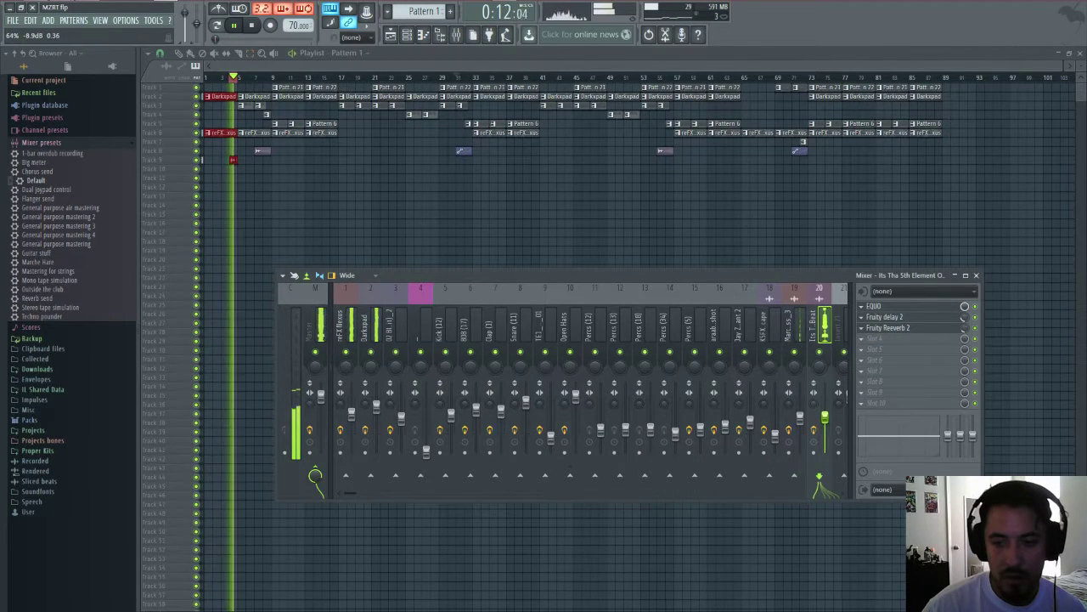
- Reshape the low bands around 202 Hz in the 5th Element tag's EQUO, raise its fader slightly and stop playback
click(899, 308)
mouse_move(299, 209)
mouse_down()
mouse_move(293, 223)
mouse_move(279, 223)
mouse_up()
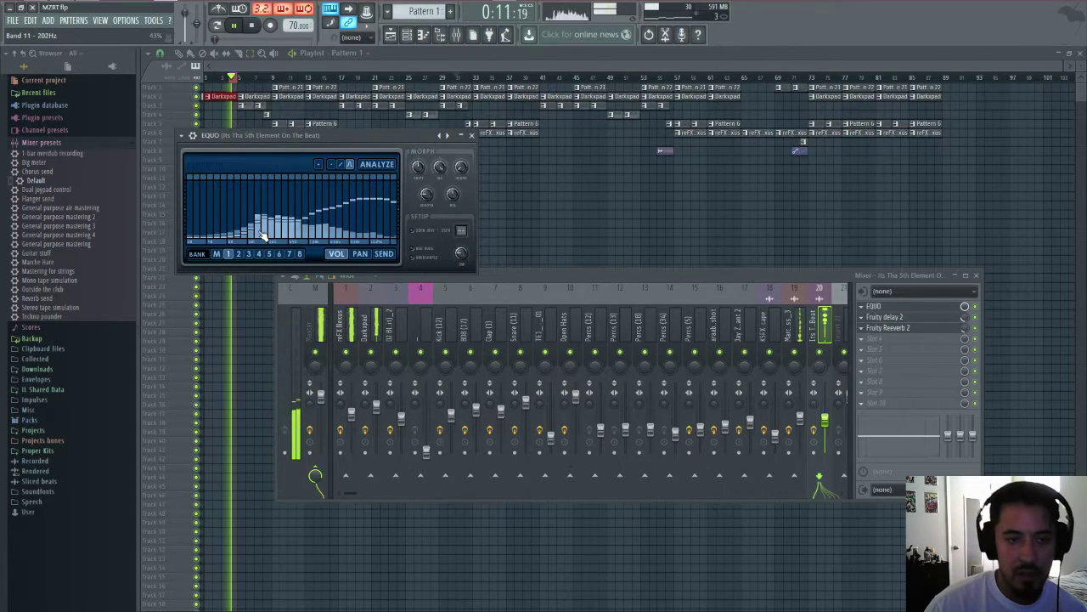
drag(825, 420, 825, 413)
key(space)
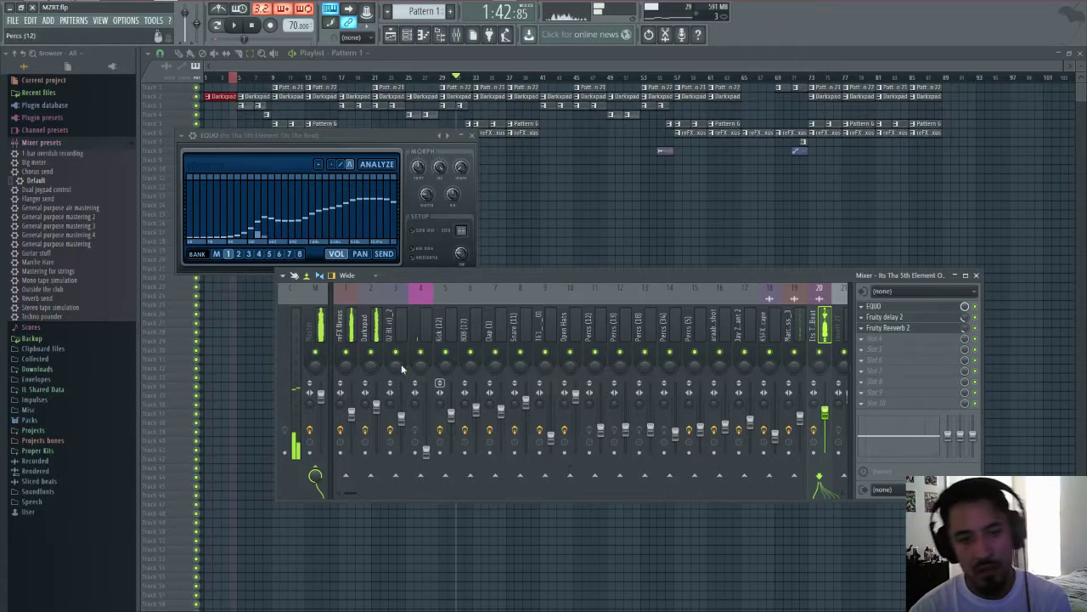
- Load Wave Candy into slot 10 of the Master track
click(355, 295)
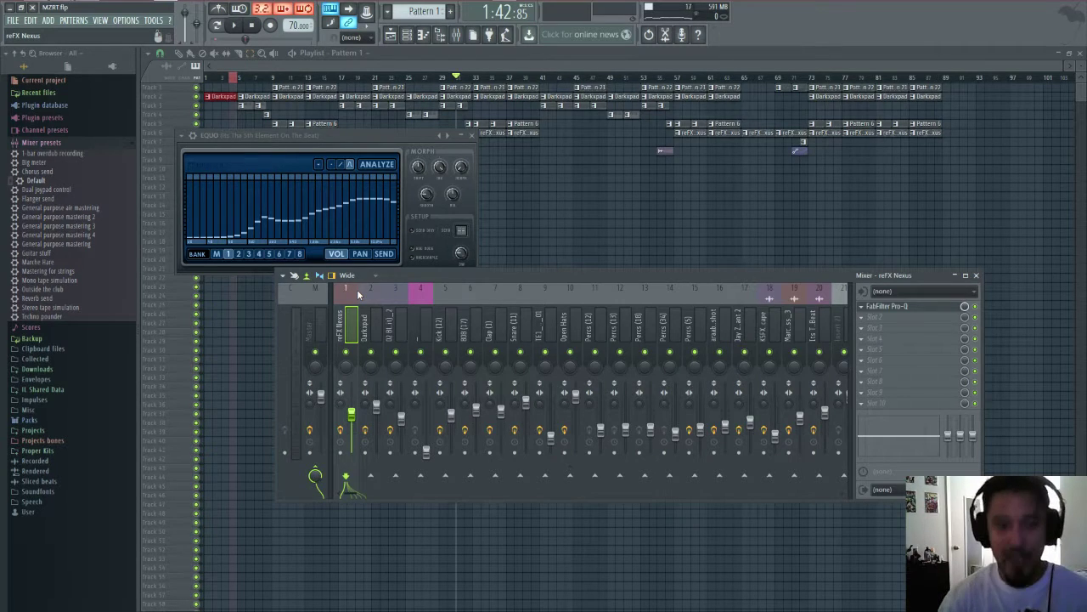
click(320, 314)
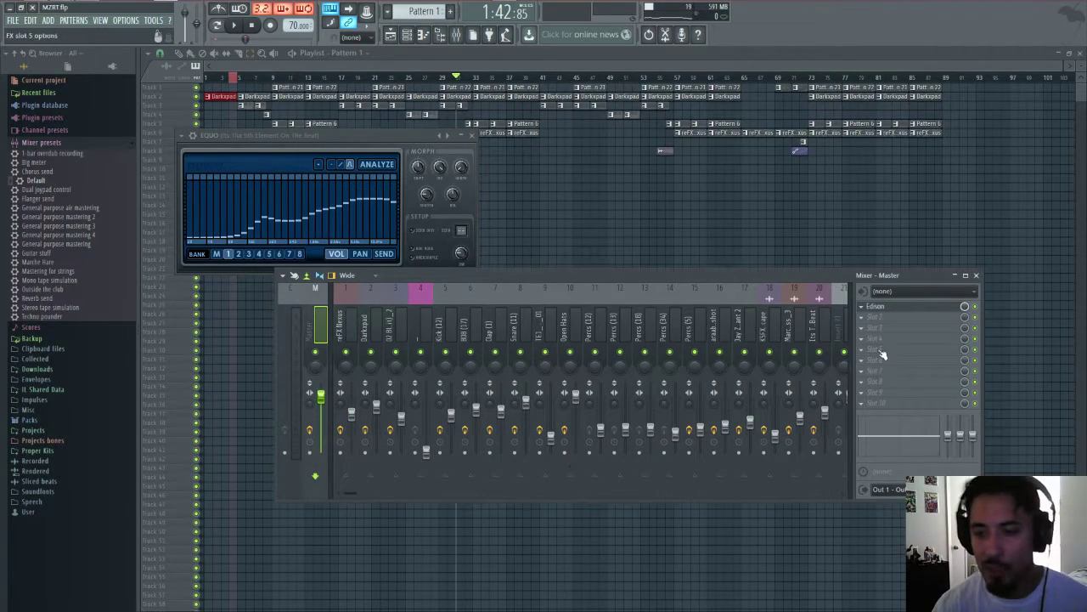
click(863, 406)
click(1024, 217)
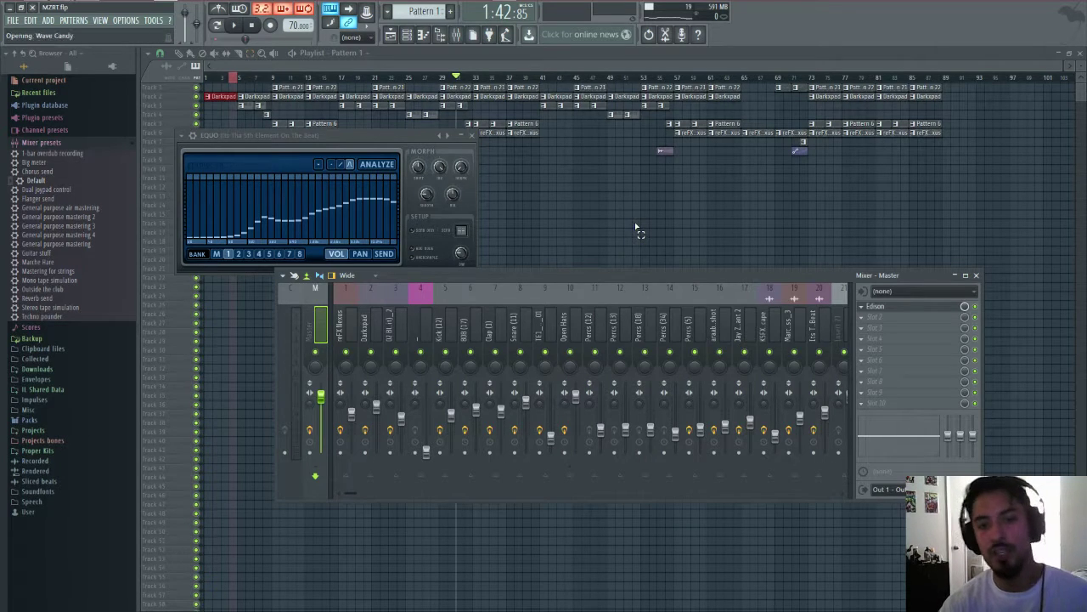
right_click(488, 265)
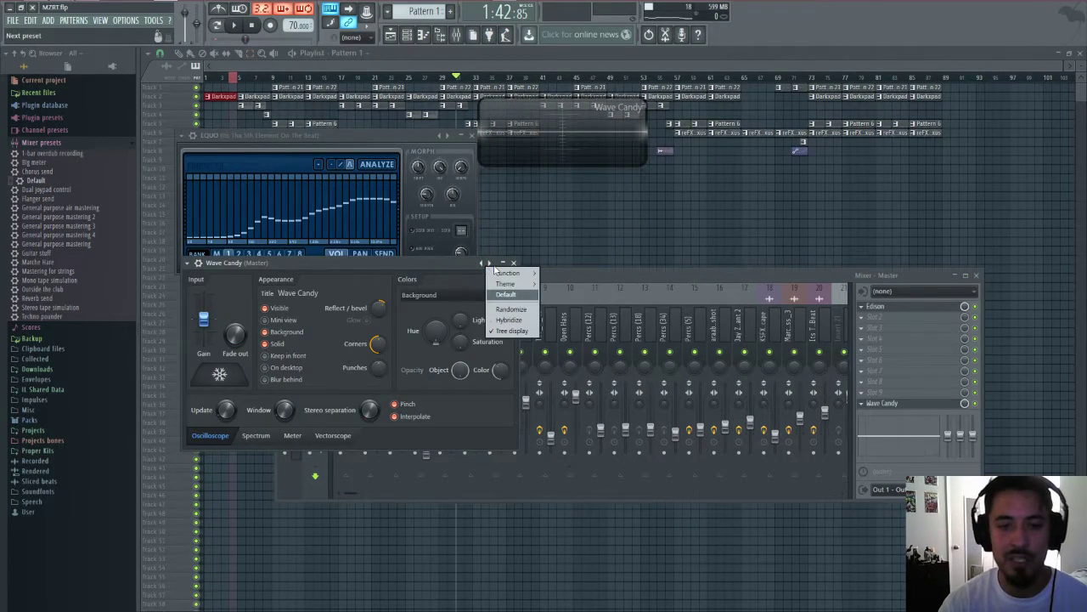
mouse_move(518, 274)
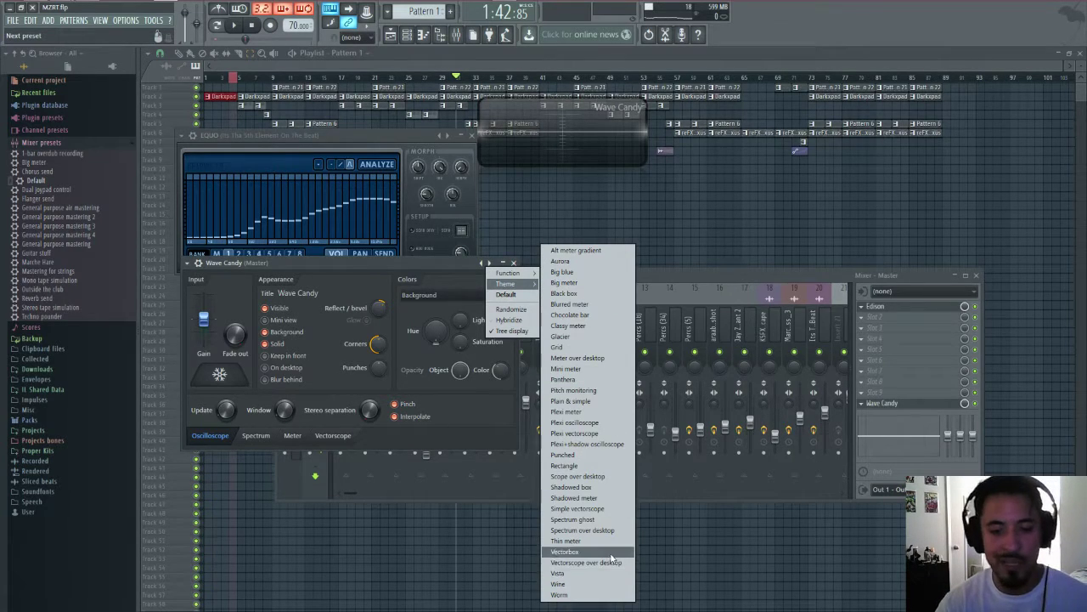
click(877, 276)
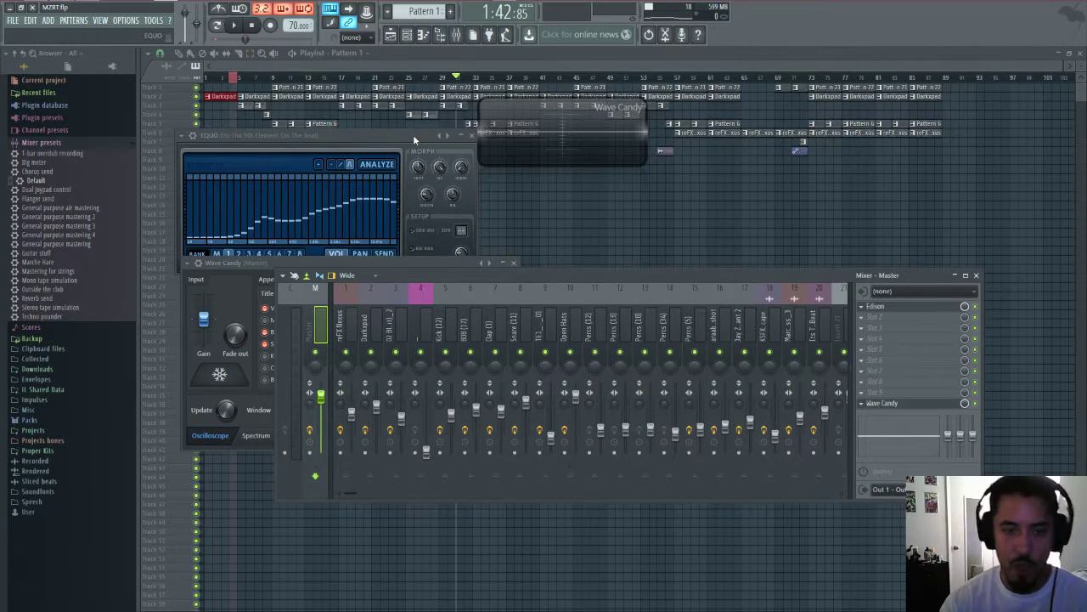
- Reopen the Wave Candy settings from the Master track and move its floating oscilloscope display down over the mixer
click(902, 404)
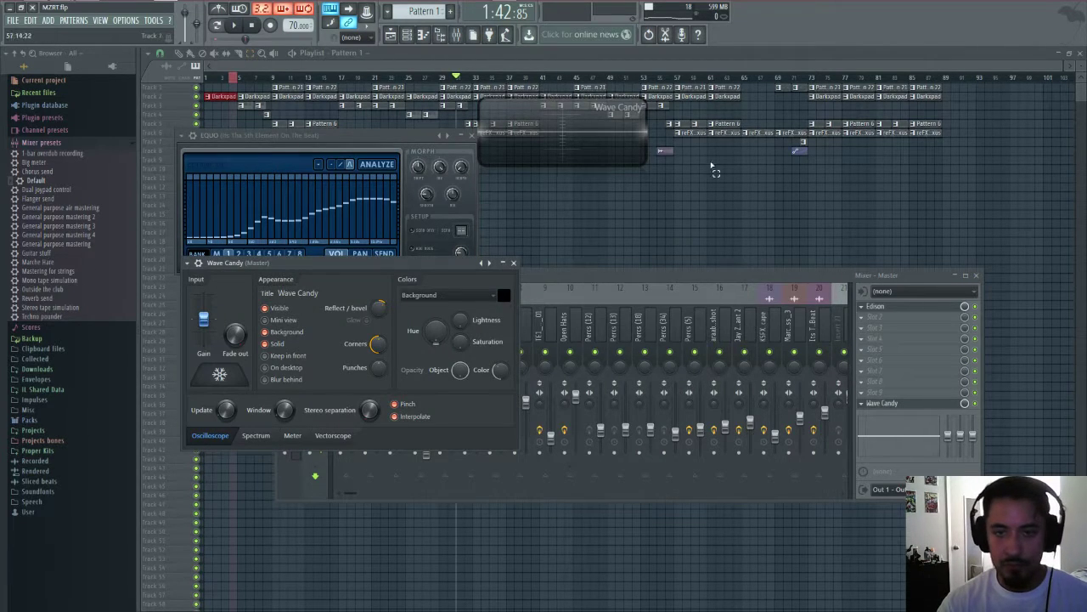
drag(600, 165, 666, 286)
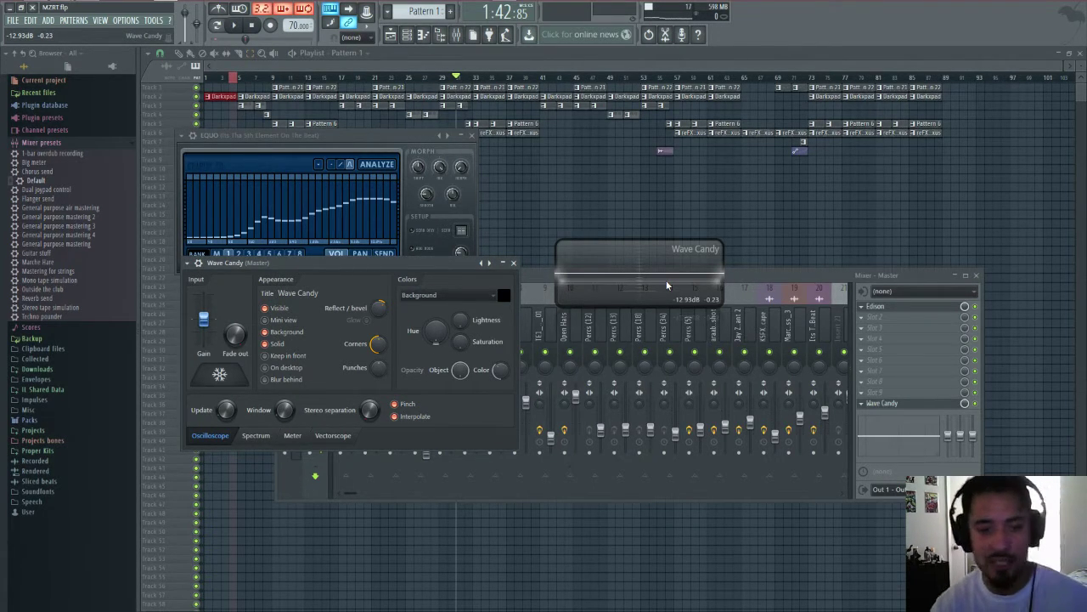
- Switch Wave Candy to the Vectorscope preset, move its floating display below the mixer tracks and enlarge it
click(486, 263)
mouse_move(510, 266)
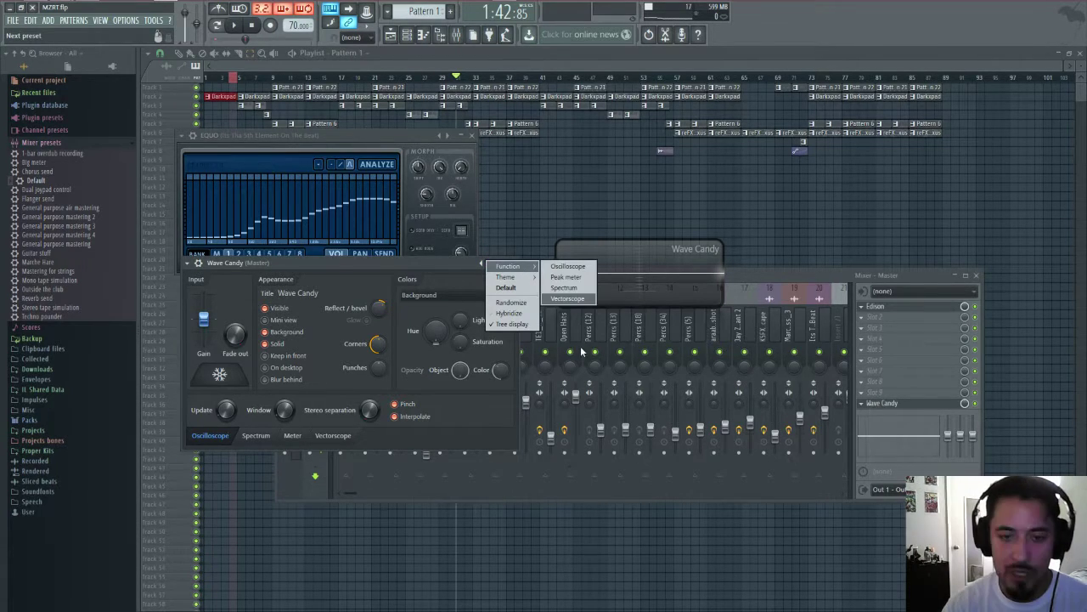
click(590, 554)
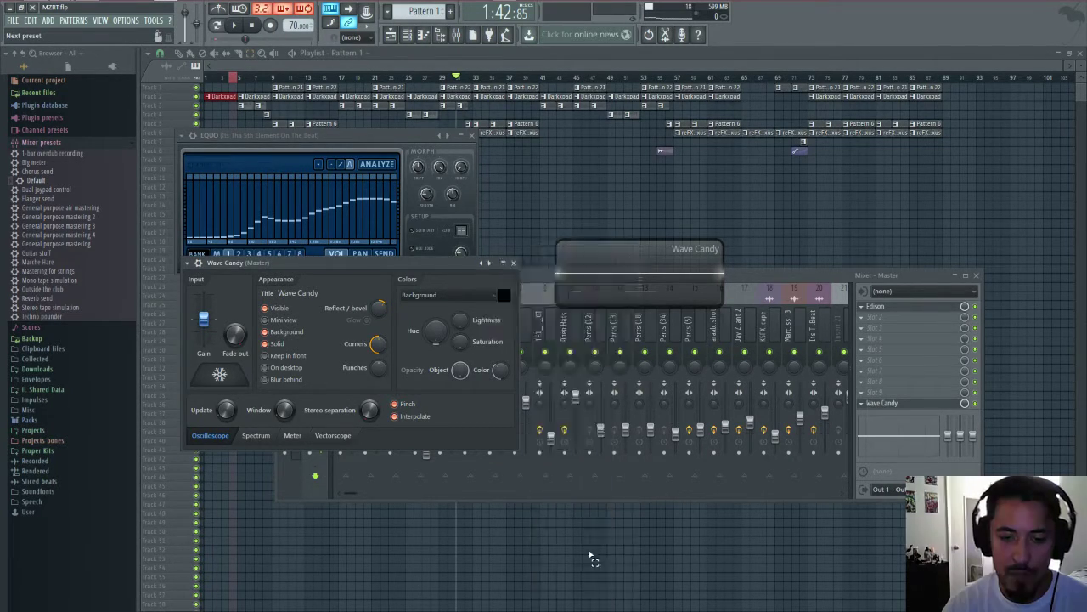
drag(655, 162, 337, 561)
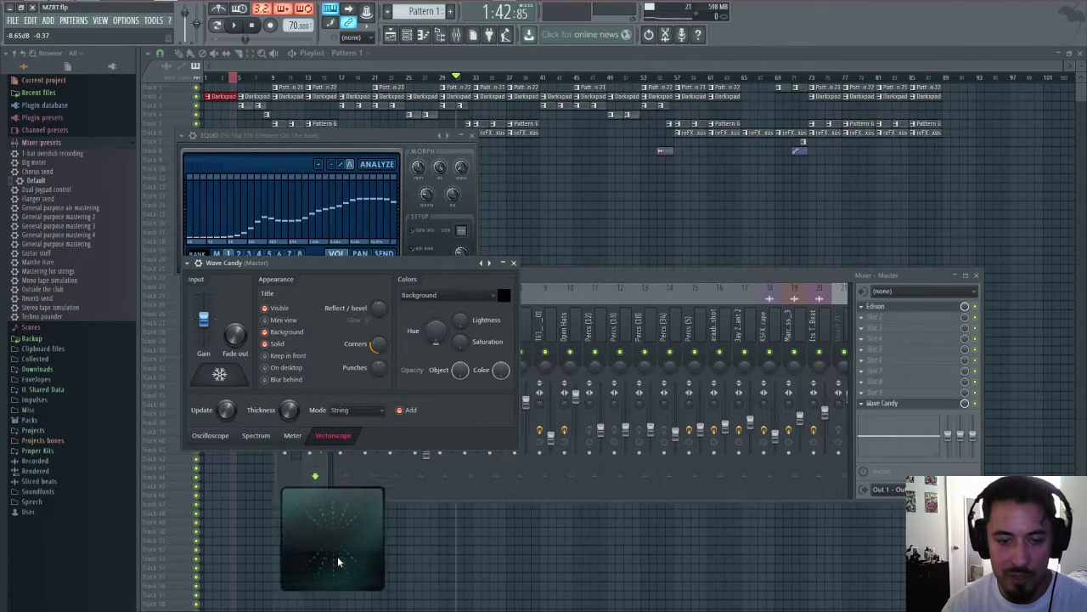
drag(380, 488, 575, 303)
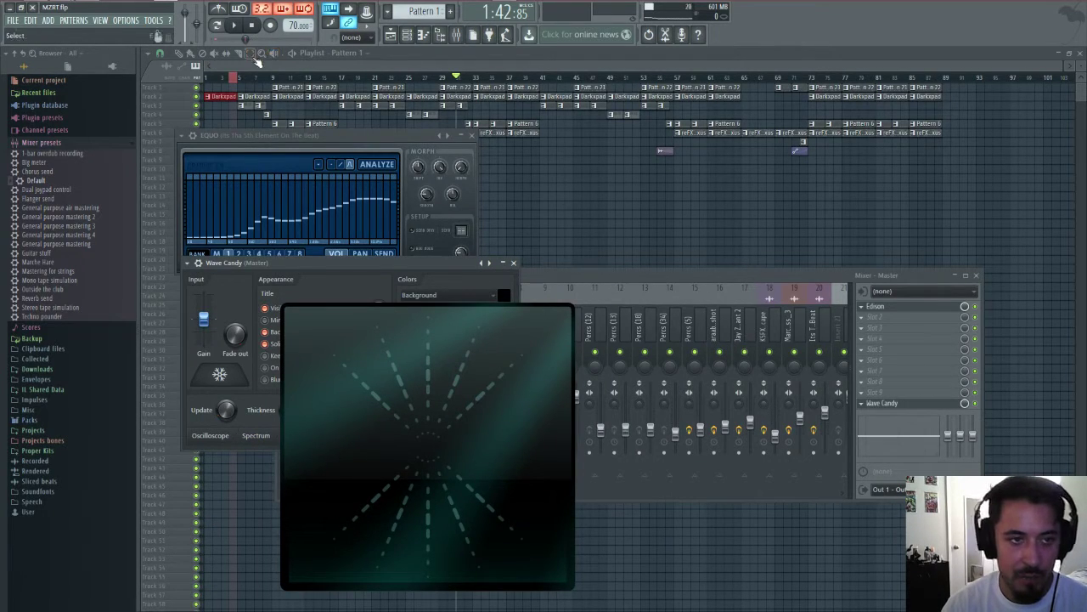
- Clear the playlist selection around bar 4 and play the song from the start to examine its stereo image in the vectorscope
click(257, 61)
click(237, 80)
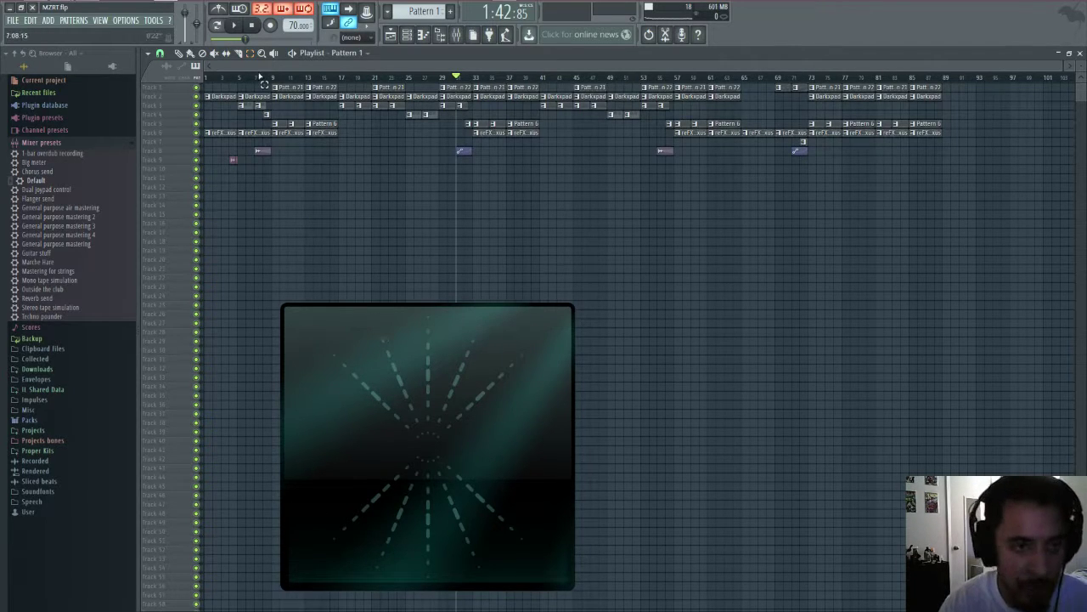
click(252, 26)
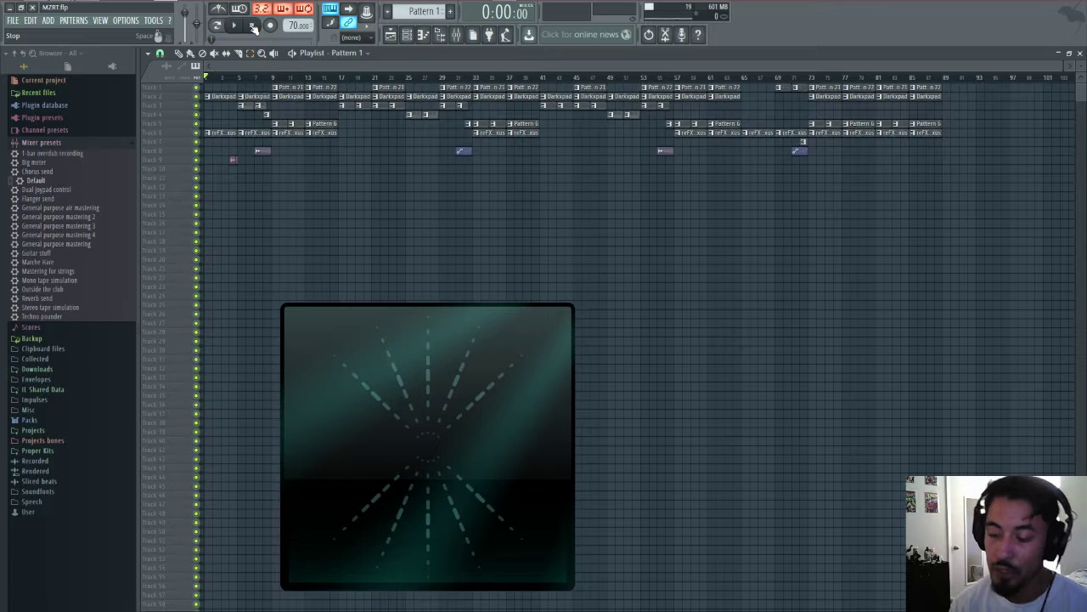
key(space)
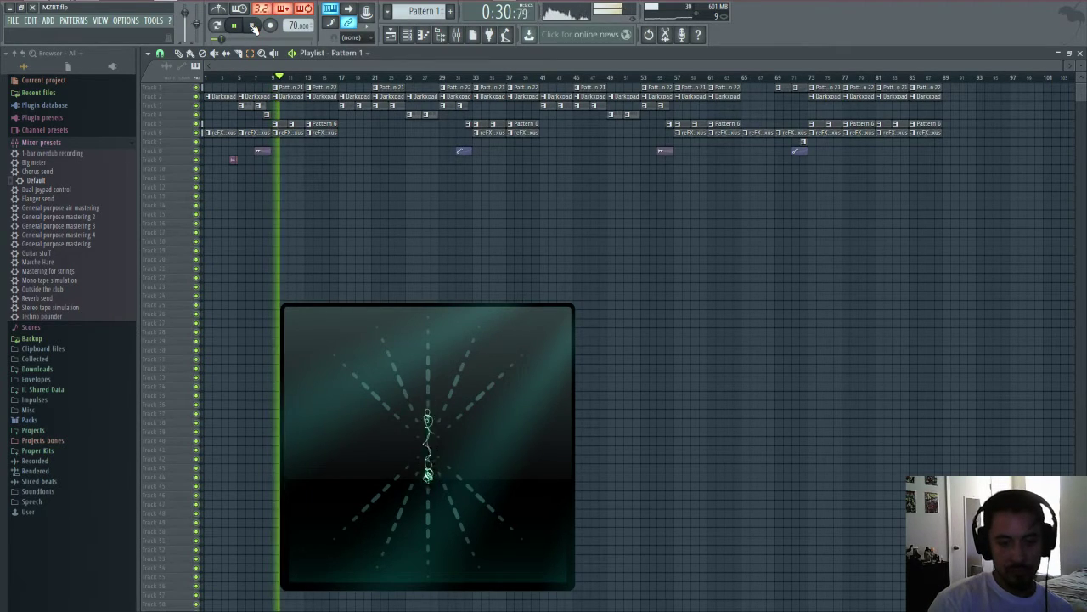
click(254, 26)
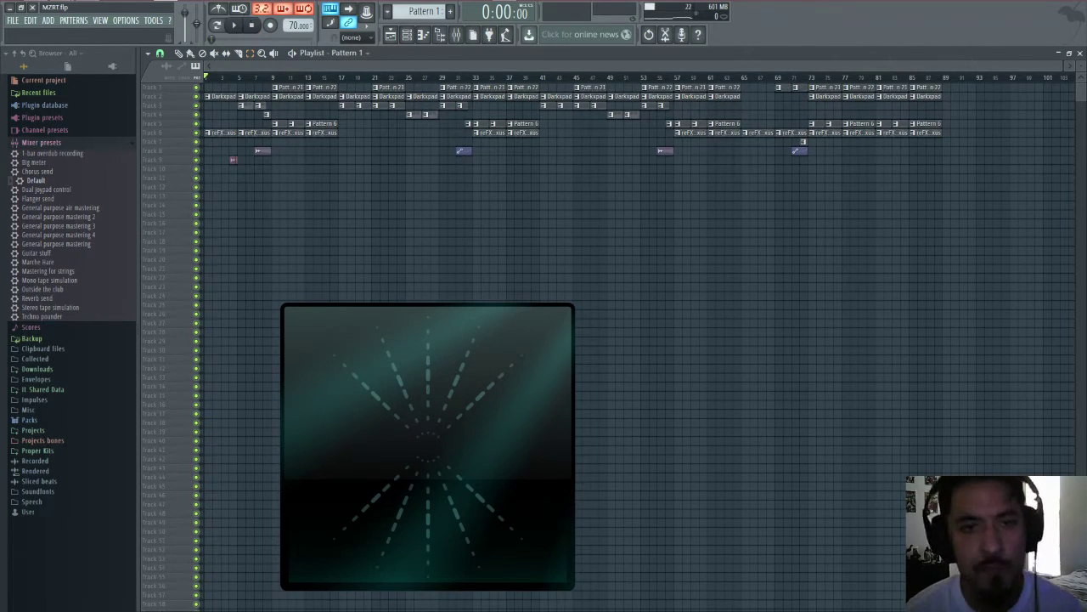
- Show the mixer again, shrink the vectorscope display and park it over the lower end of the browser
click(457, 34)
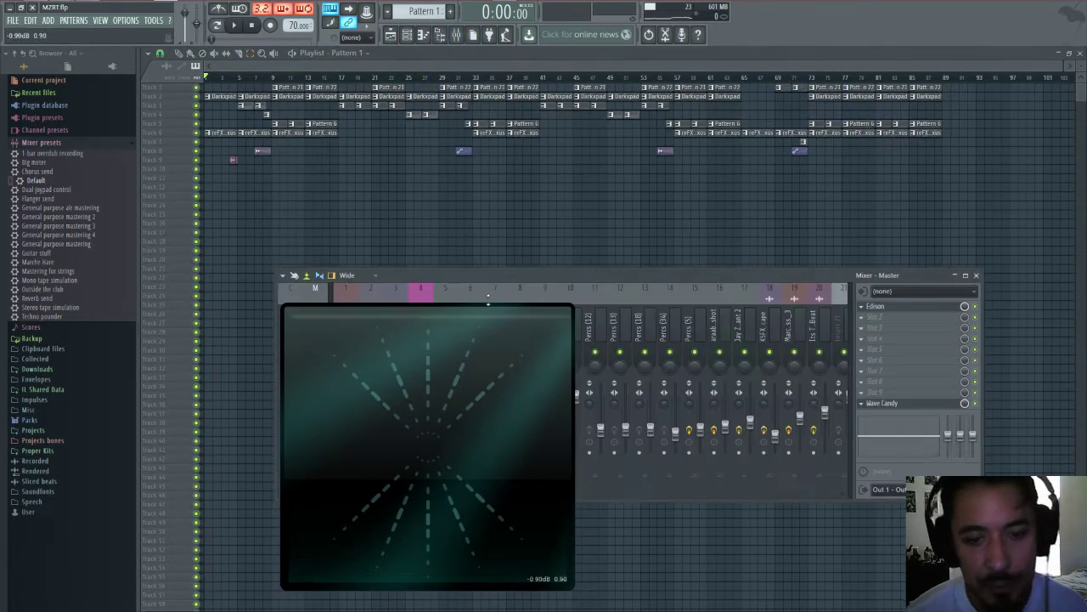
drag(575, 305, 428, 458)
right_click(408, 518)
click(452, 582)
drag(345, 546, 65, 588)
drag(67, 522, 66, 500)
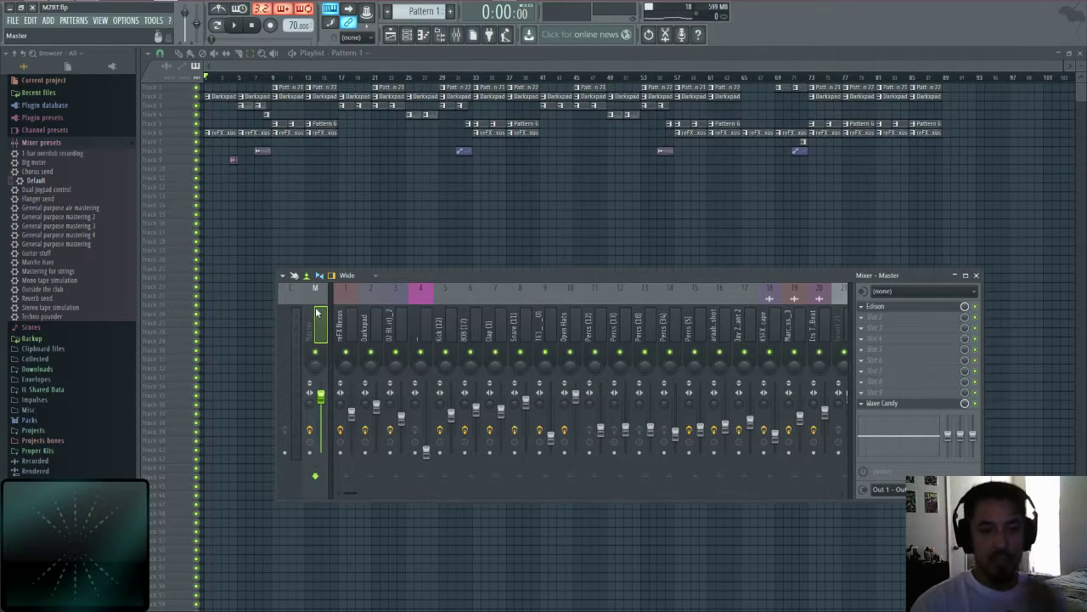
- Play the reFX Nexus pattern on its own with its mixer track selected and the mixer in view
click(343, 325)
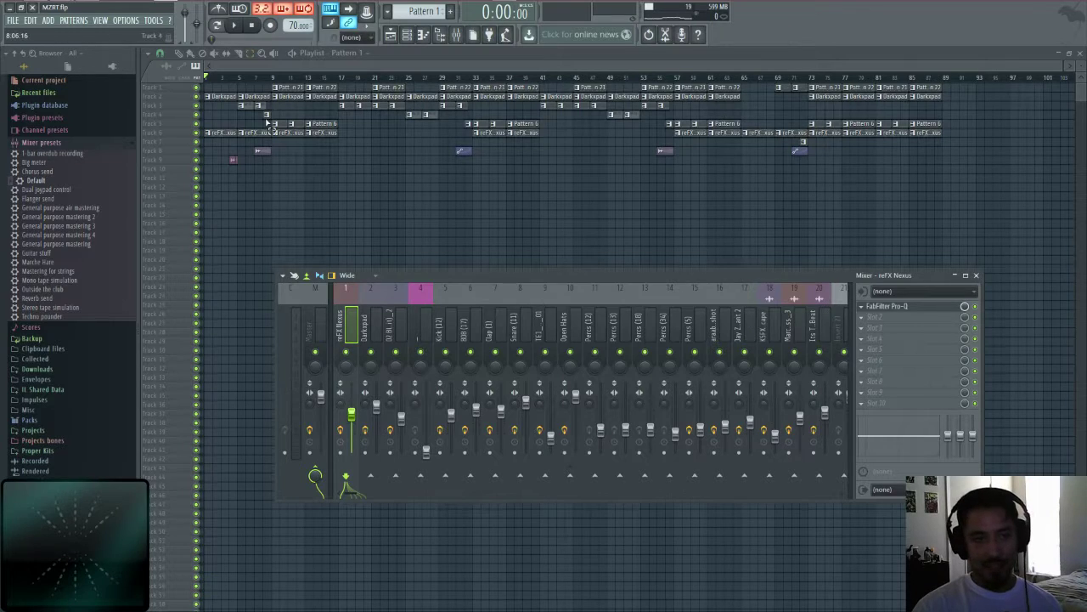
click(179, 53)
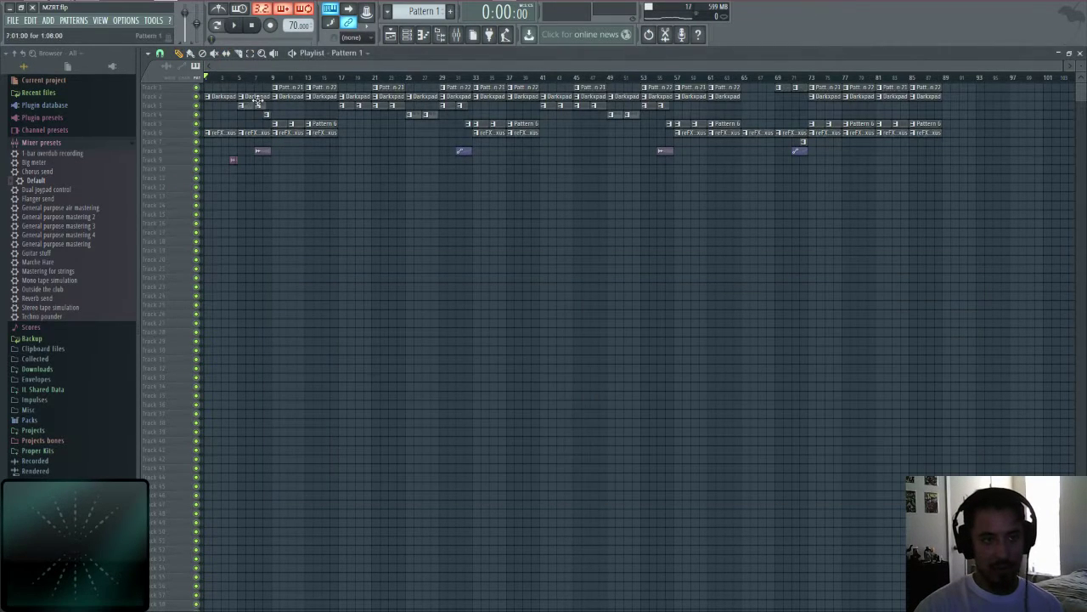
double_click(260, 132)
click(232, 26)
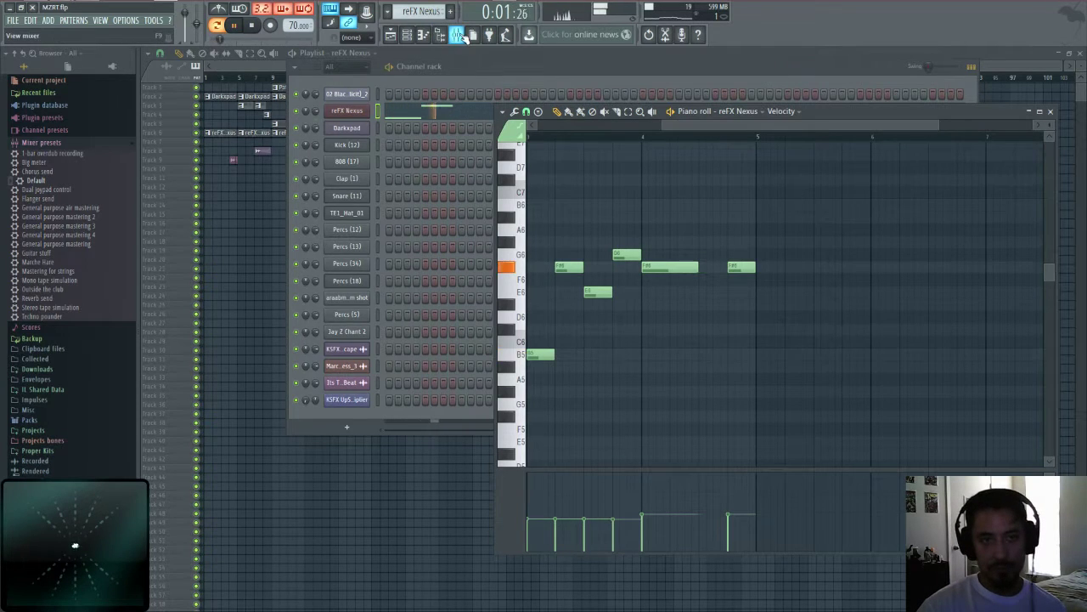
click(458, 35)
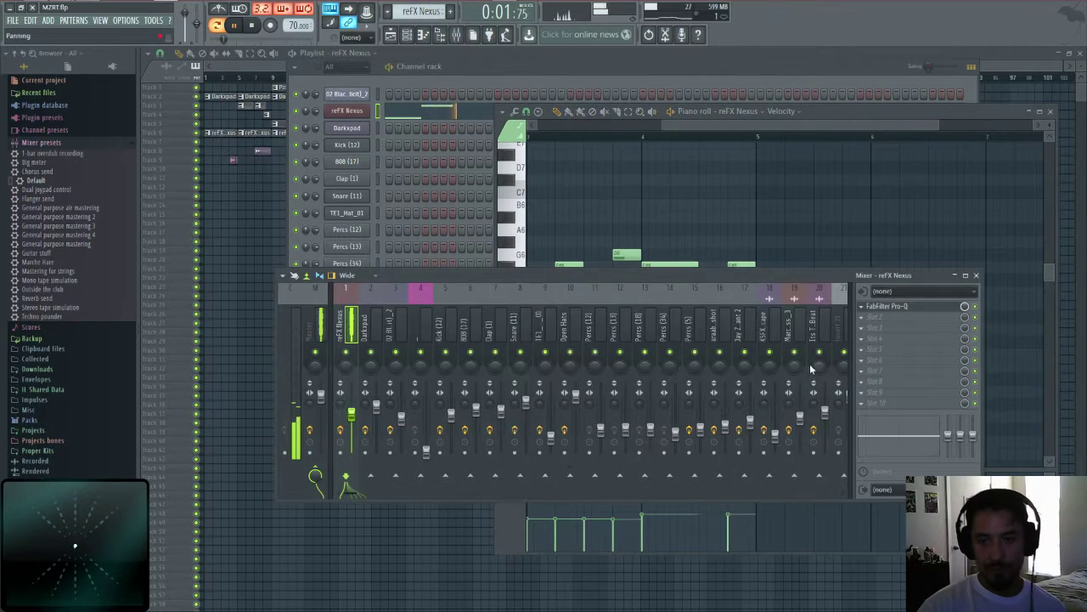
- Load Fruity Stereo Shaper into slot 2 of the reFX Nexus track and apply a Stereoize effects preset
click(862, 315)
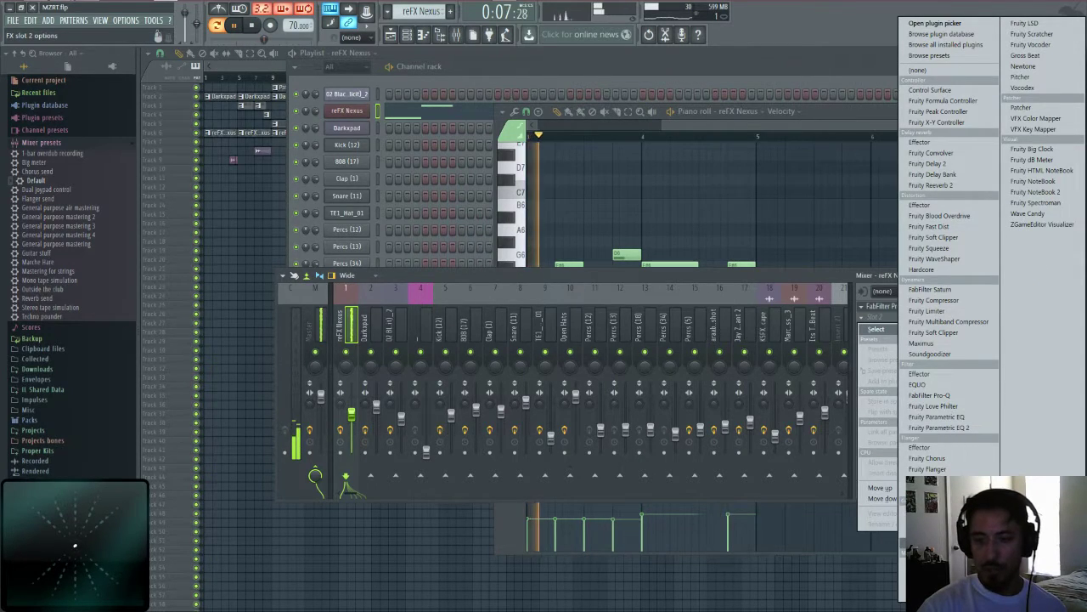
click(404, 351)
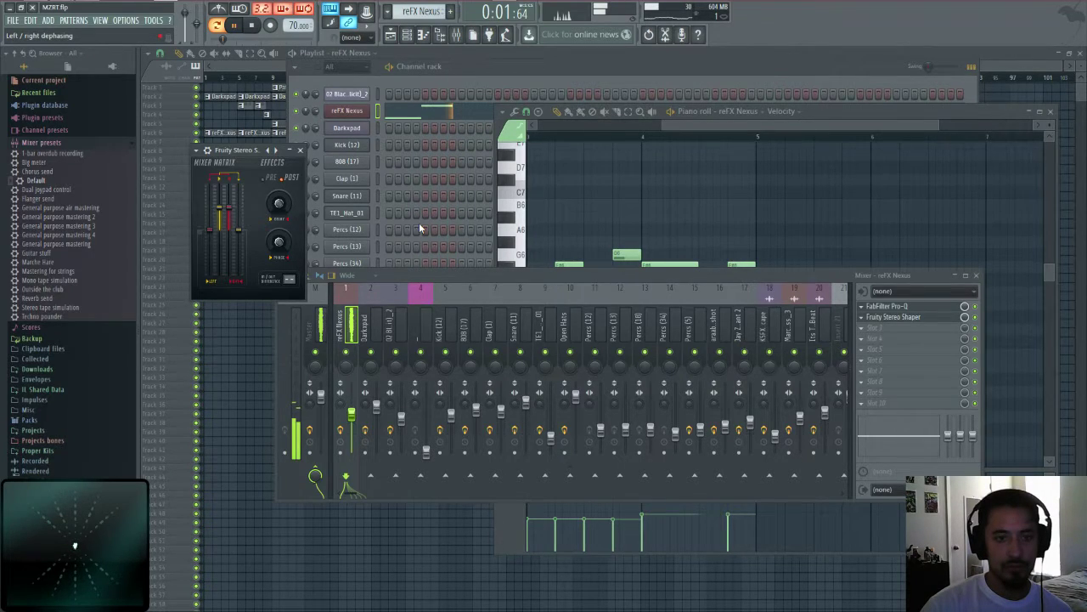
click(284, 150)
mouse_move(316, 155)
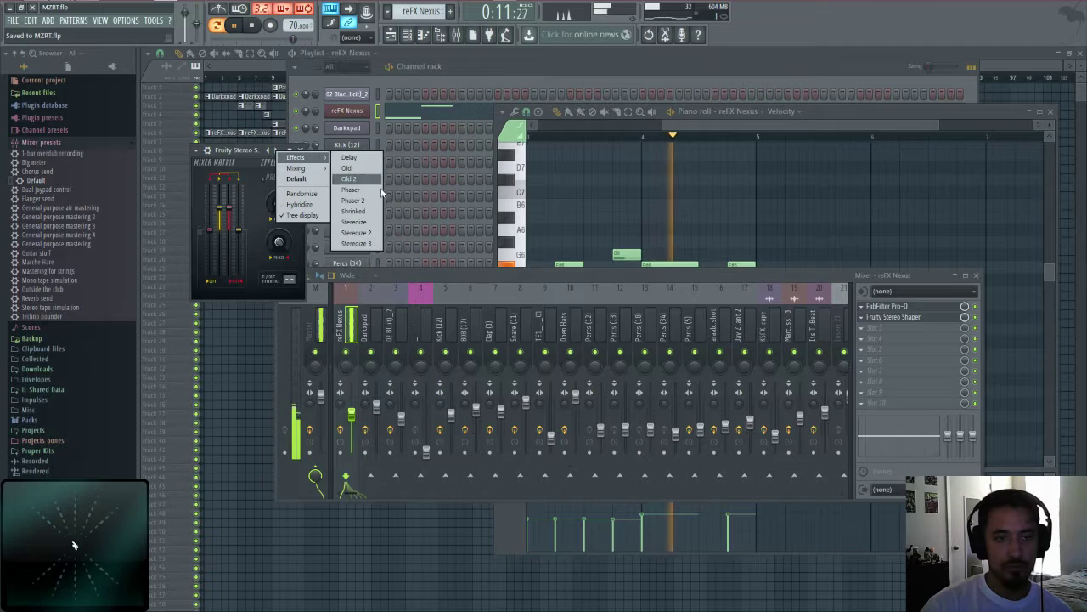
click(352, 219)
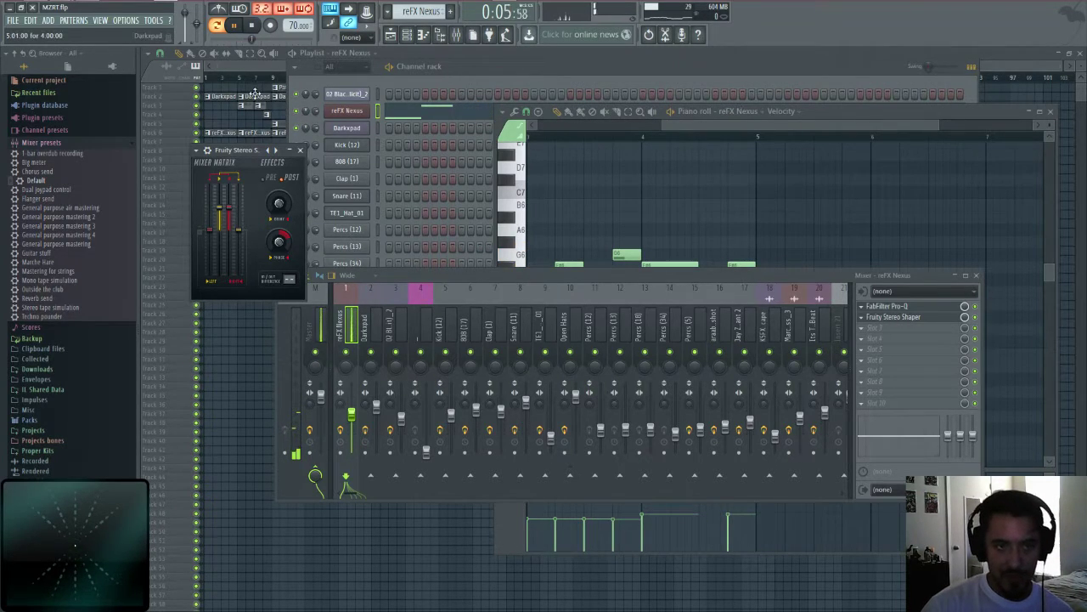
- Load Fruity Stereo Shaper into slot 2 of the Darkpad track and apply the Stereoize 3 effects preset
click(370, 357)
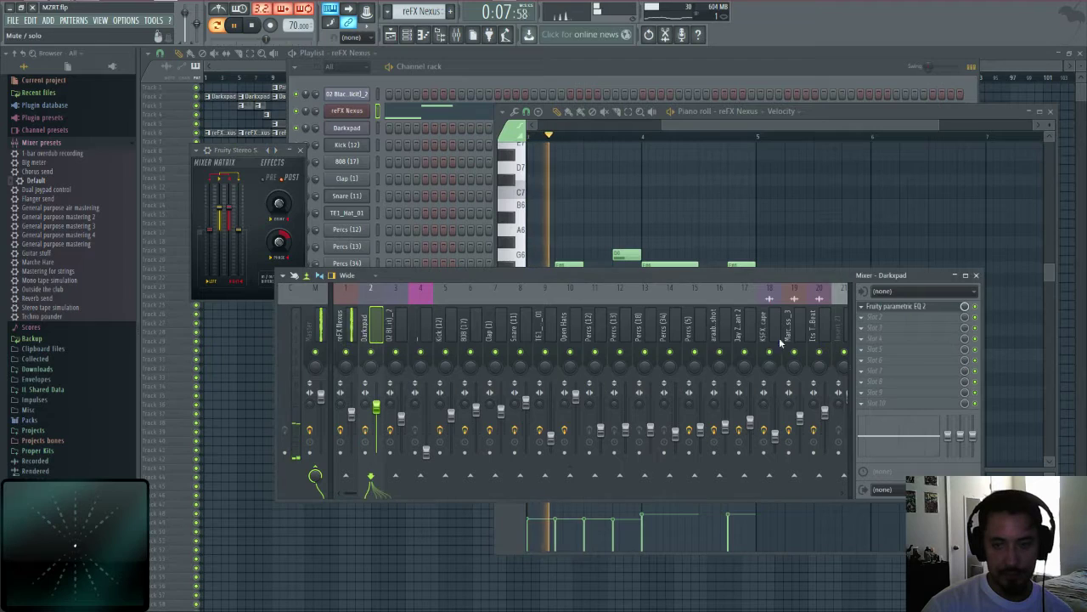
click(875, 316)
mouse_move(876, 328)
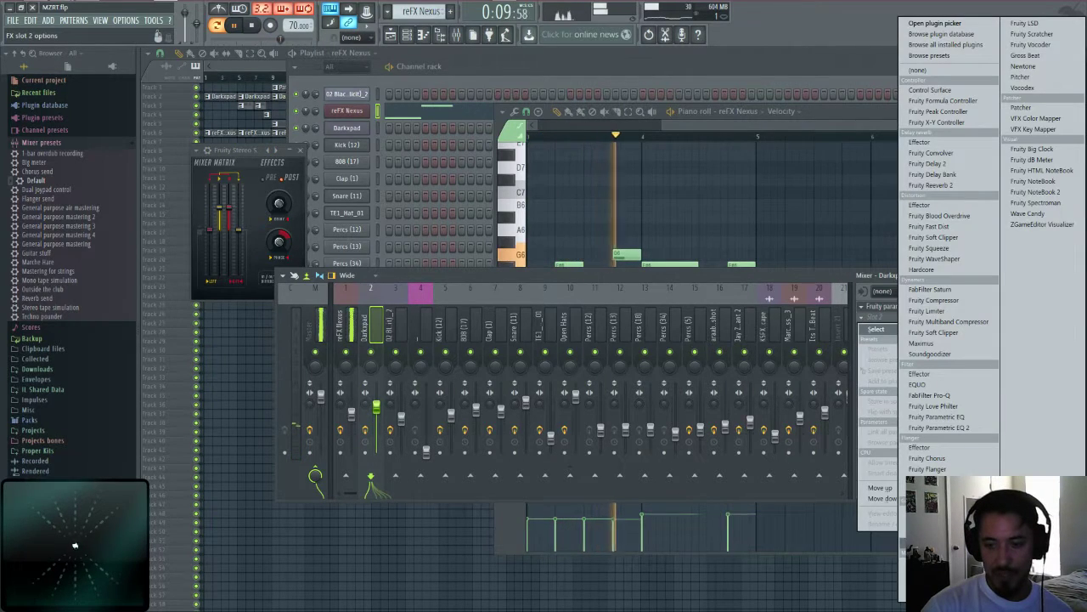
click(943, 541)
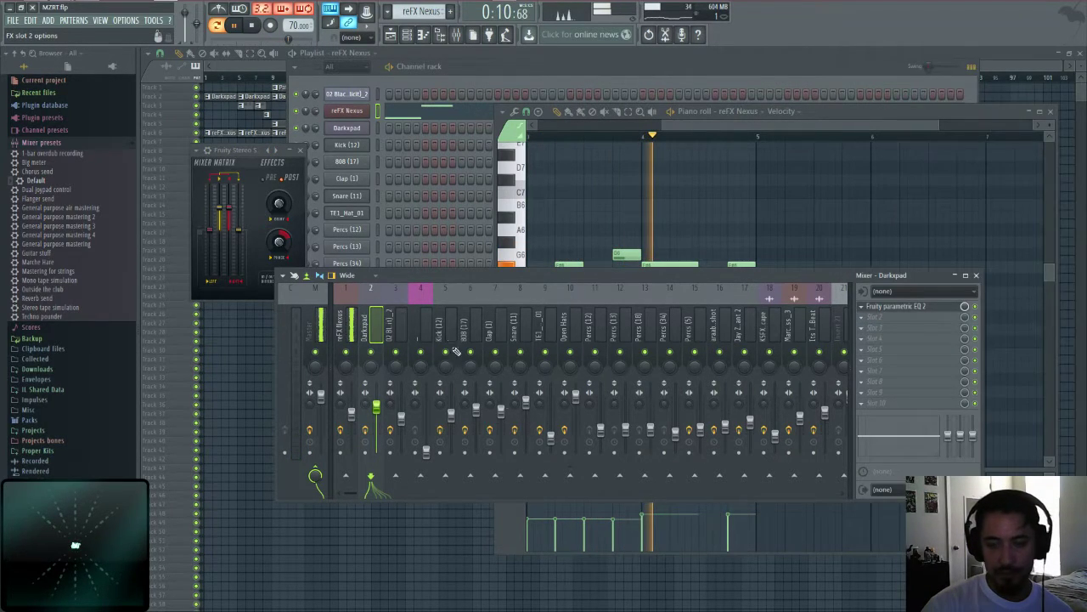
right_click(356, 291)
click(253, 121)
click(253, 122)
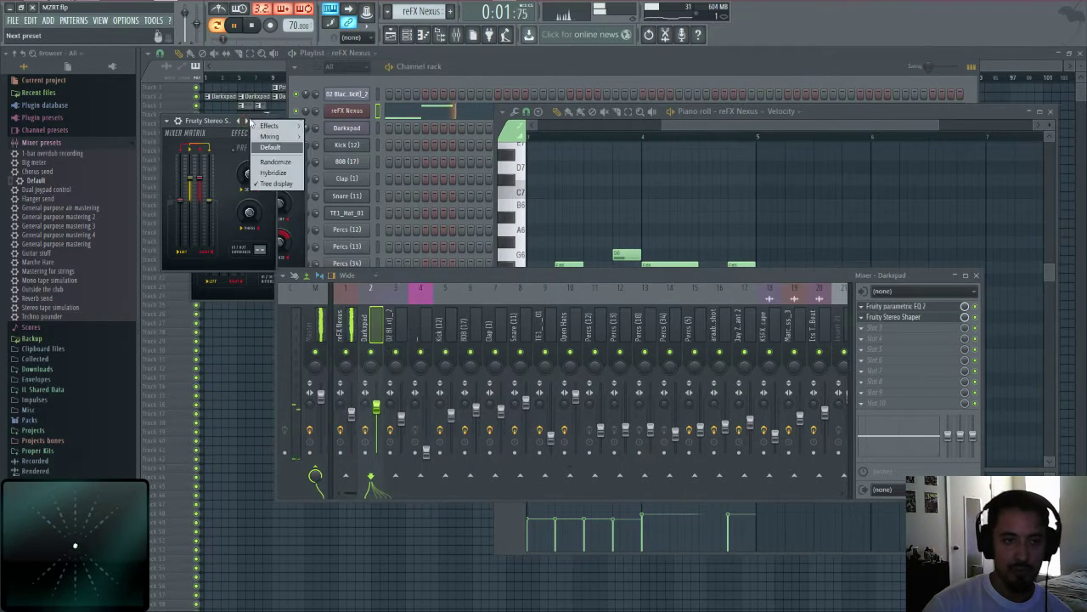
mouse_move(297, 128)
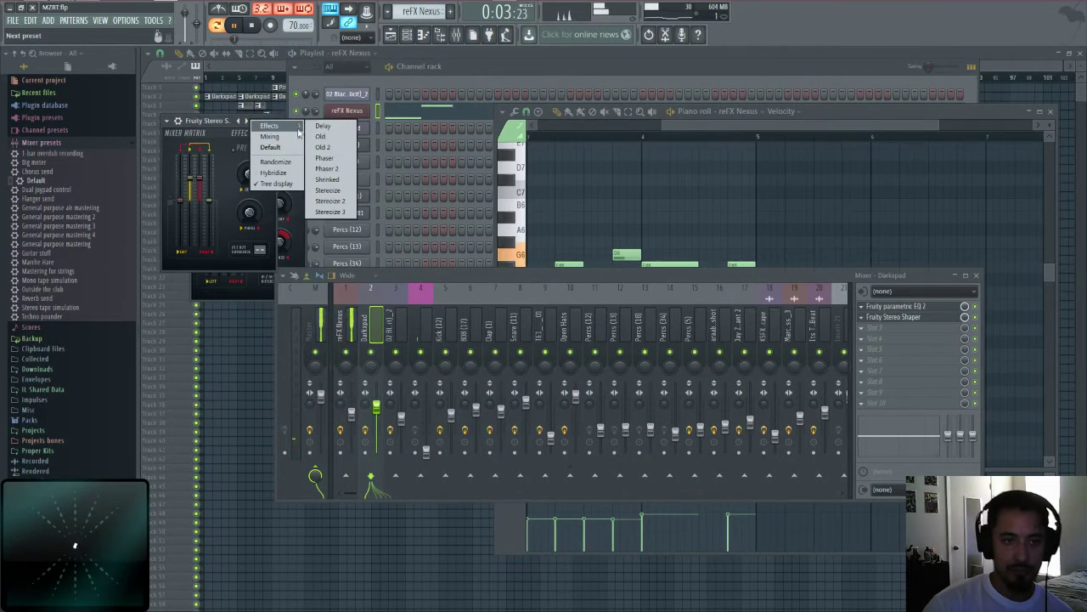
click(327, 212)
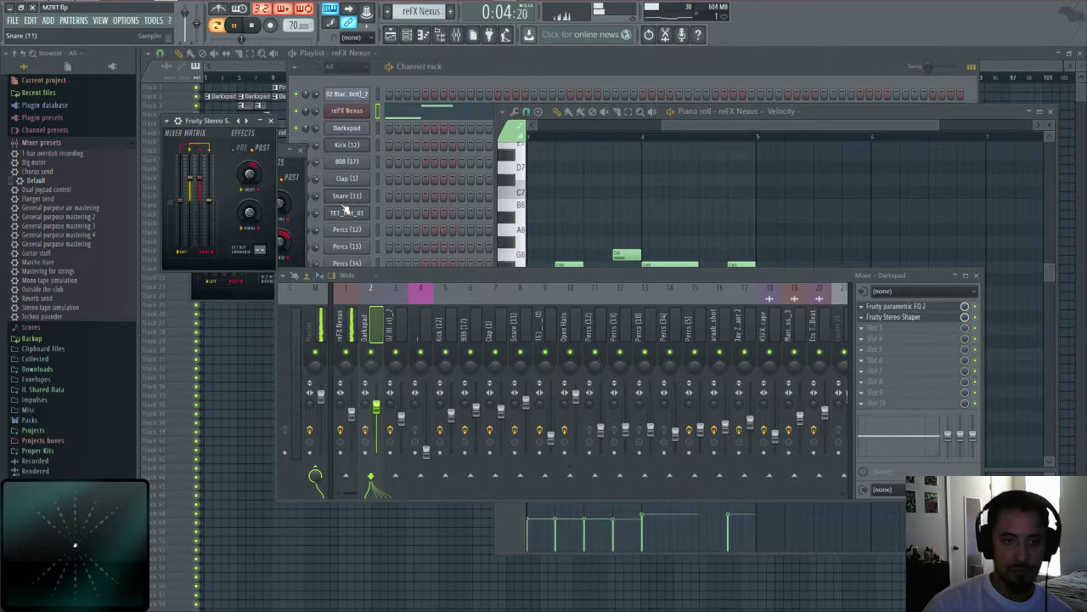
- Find the mixer track of the 02 Black Mozart sample and replace Edison in its slot 4 with Fruity Stereo Shaper
click(359, 95)
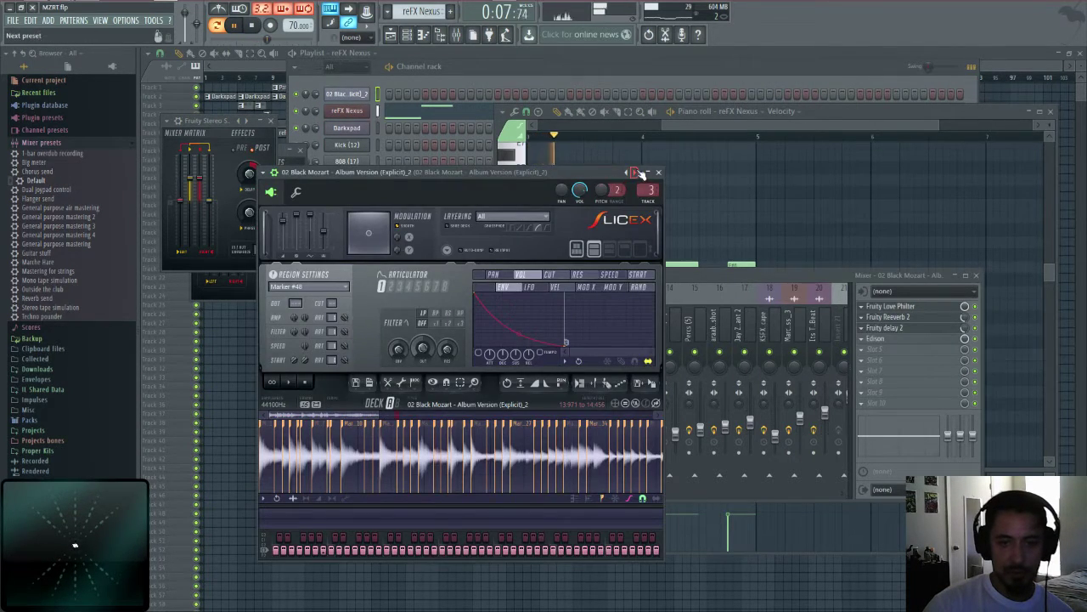
click(834, 274)
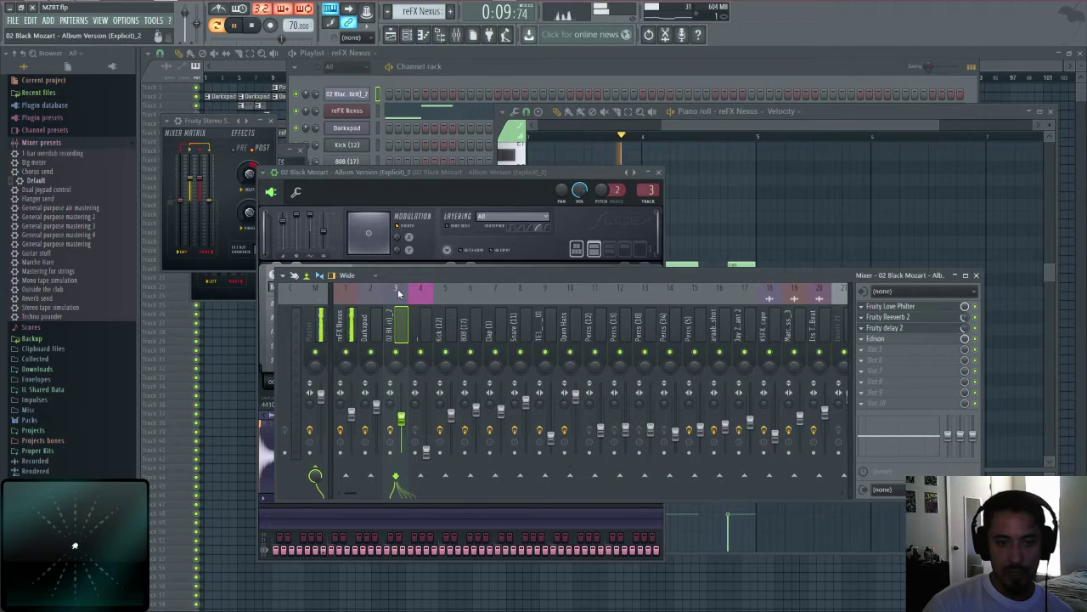
click(862, 338)
mouse_move(875, 350)
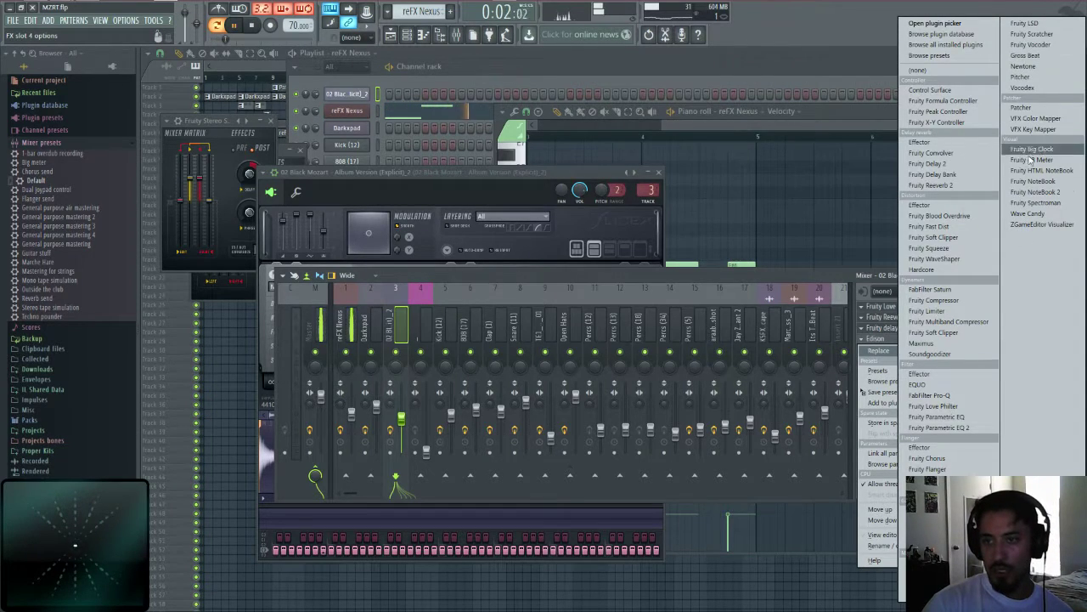
click(761, 492)
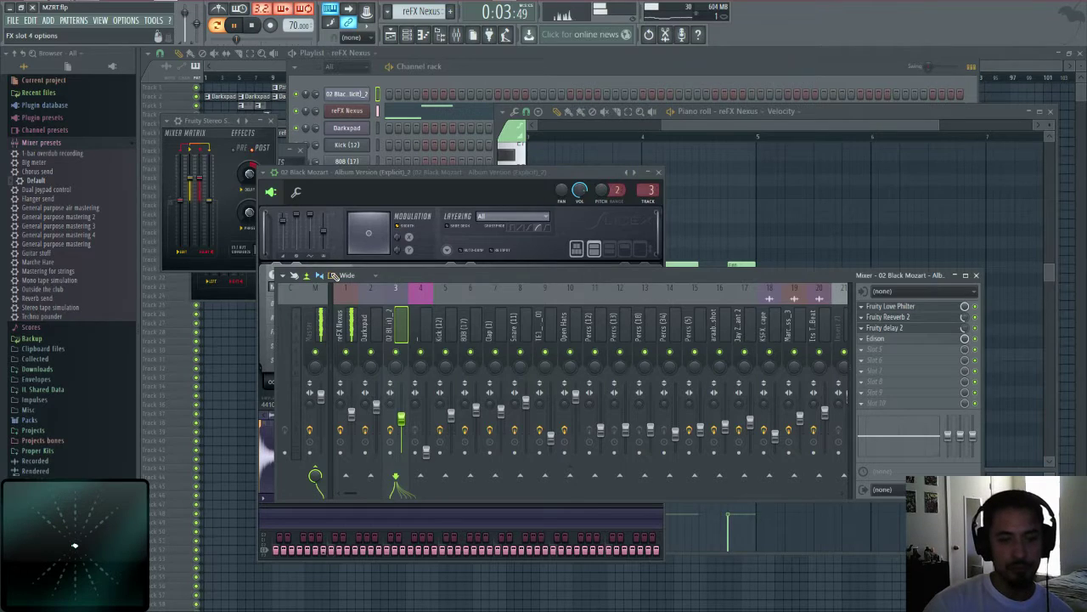
- Switch playback to song mode and apply a Stereoize effects preset to the 02 Black Mozart track's Stereo Shaper
click(219, 27)
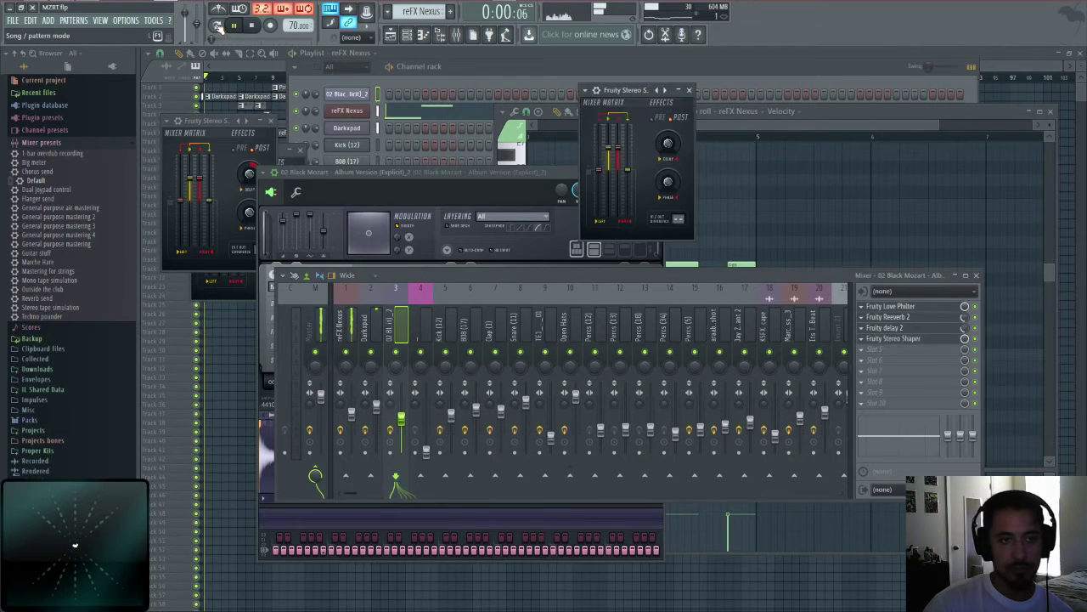
click(675, 91)
mouse_move(693, 96)
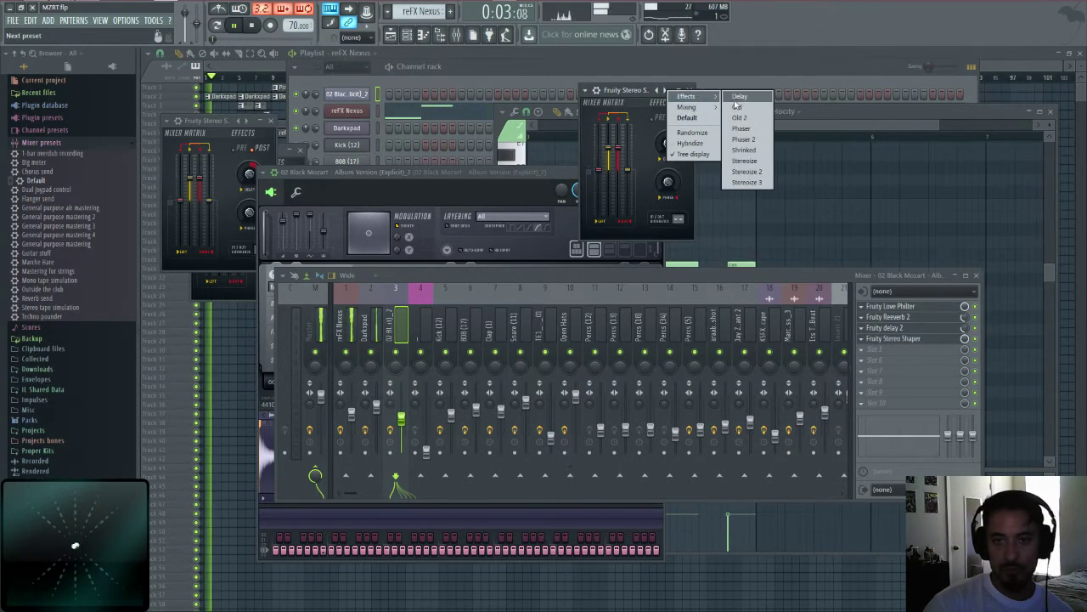
click(744, 161)
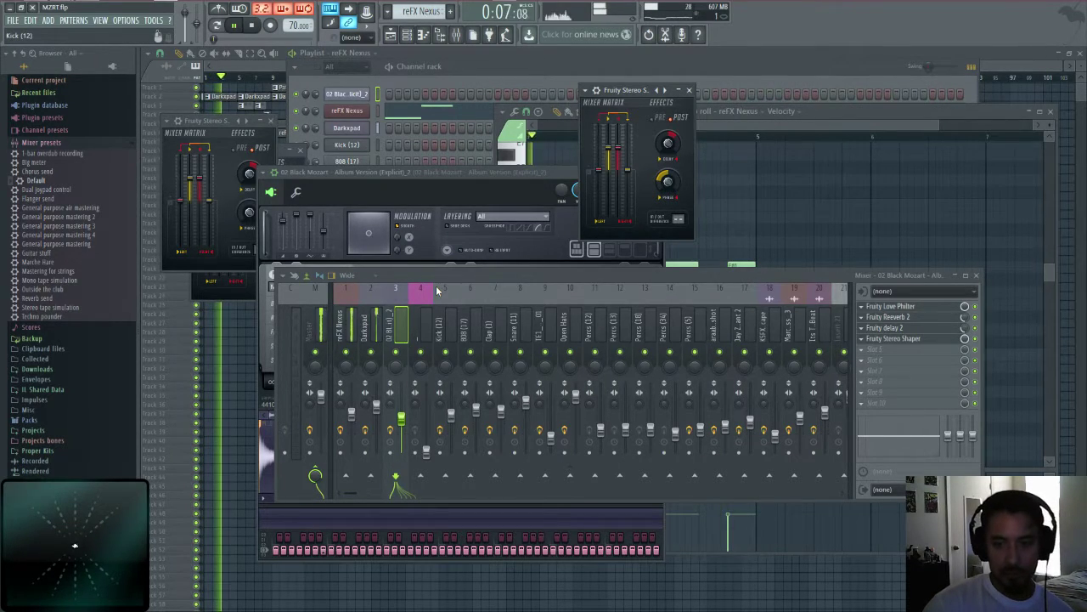
- Load Fruity Stereo Shaper into slot 4 of the Clap (1) track
click(493, 316)
click(870, 339)
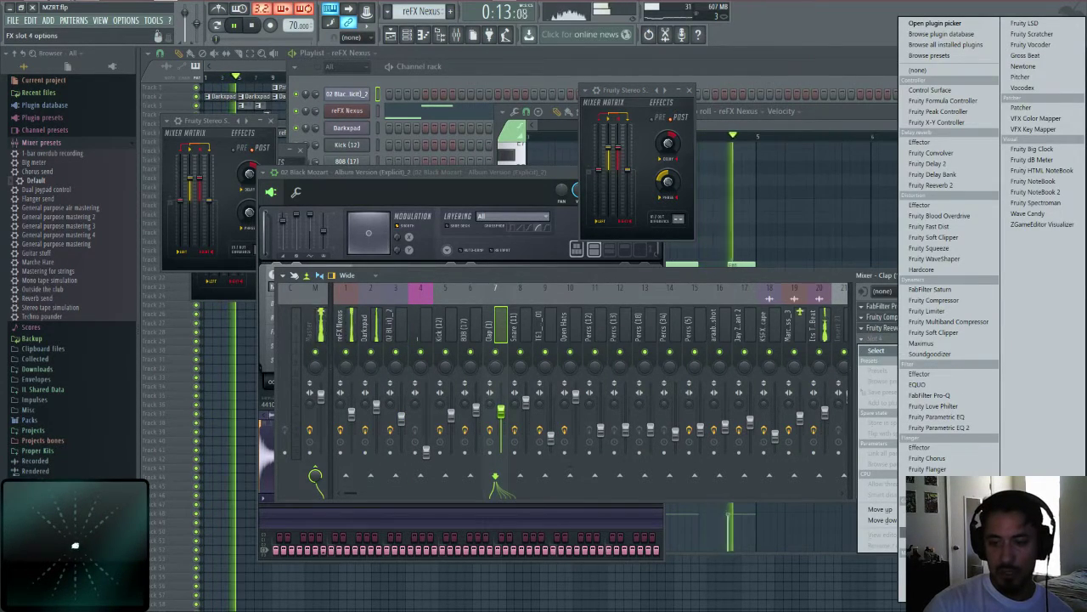
click(943, 532)
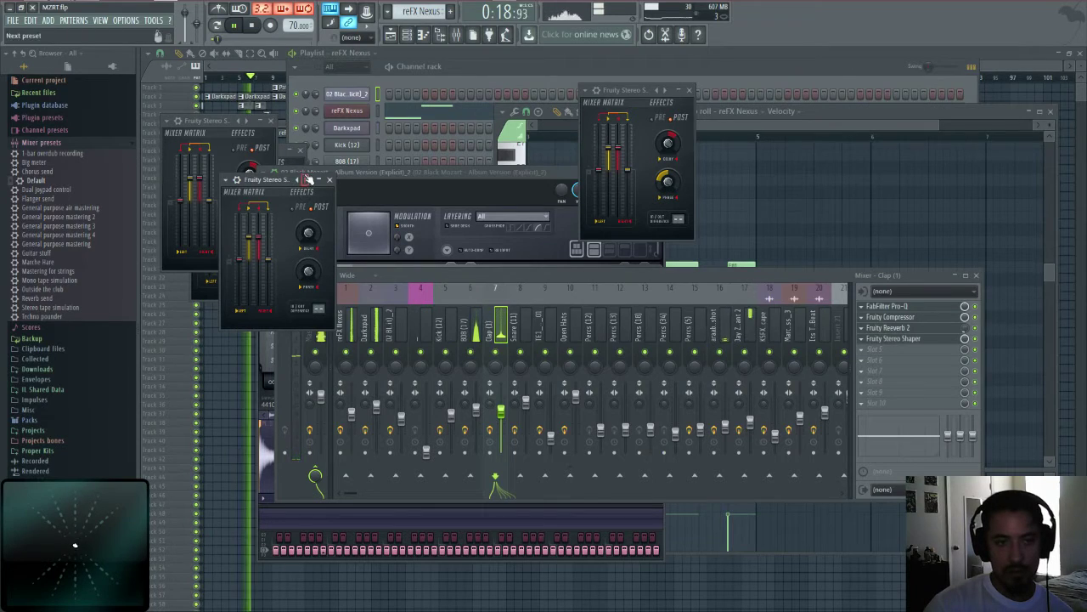
- Apply a Stereoize effects preset to the Clap (1) track's Stereo Shaper and reduce the effect's mix level
right_click(308, 180)
mouse_move(322, 185)
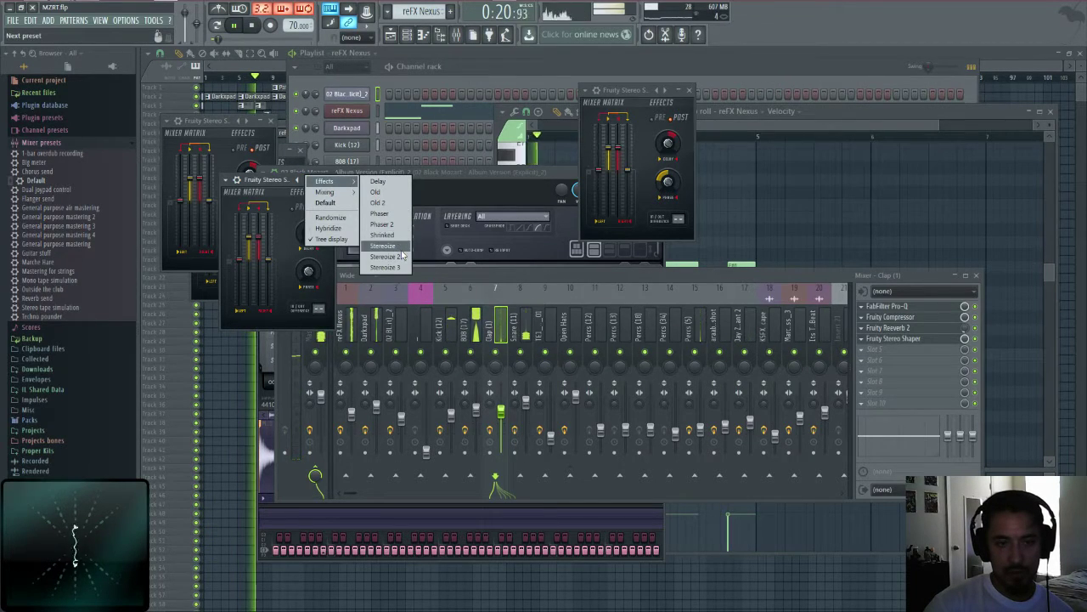
click(387, 251)
drag(965, 339, 965, 391)
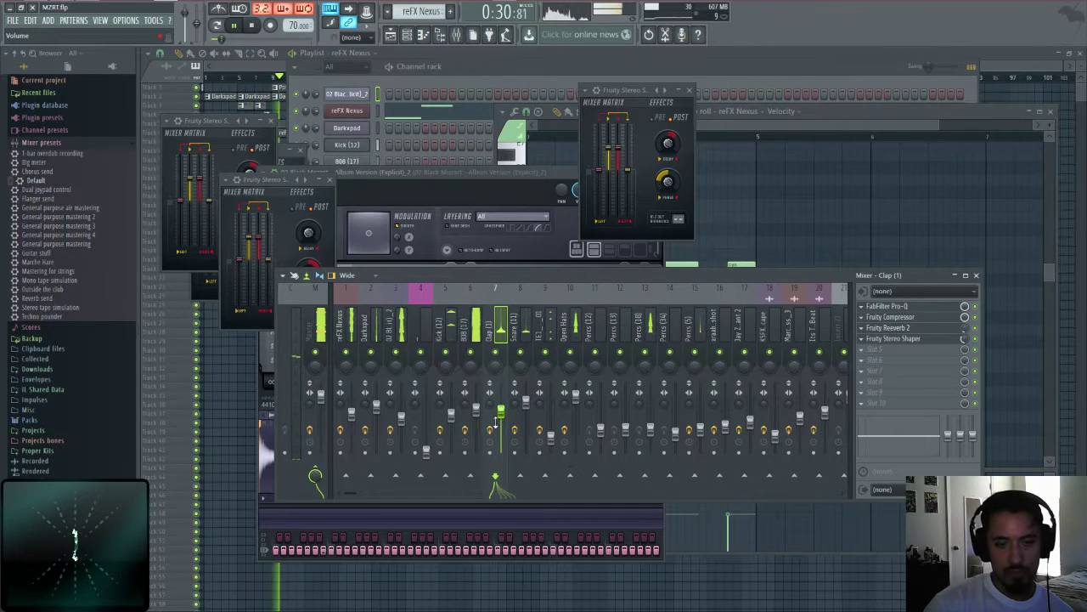
- Stop playback and try a larger window and different display options for the master's Wave Candy visualizer
key(space)
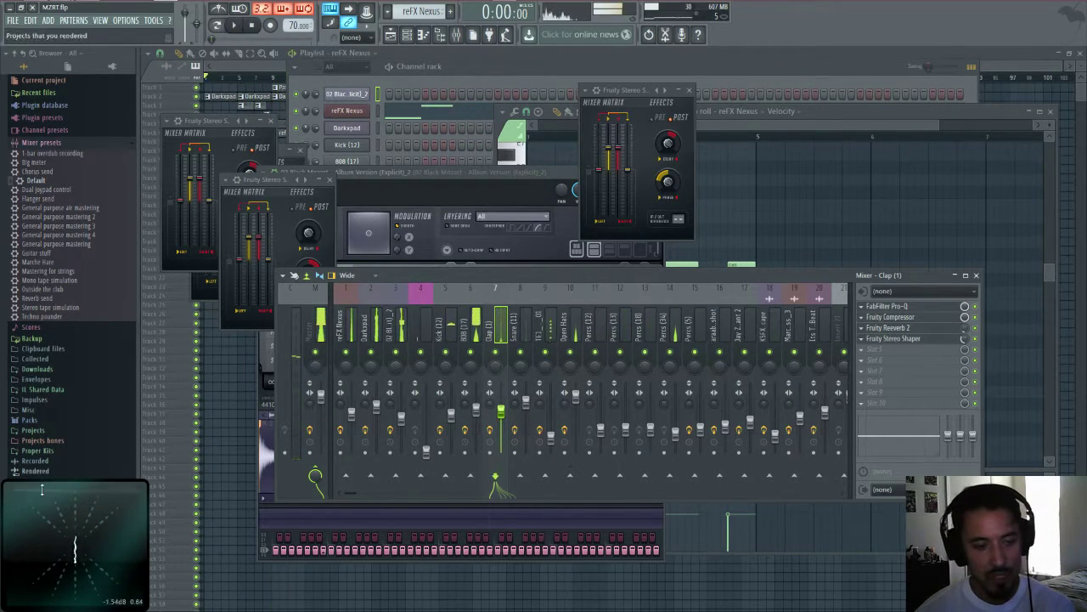
drag(147, 482, 532, 87)
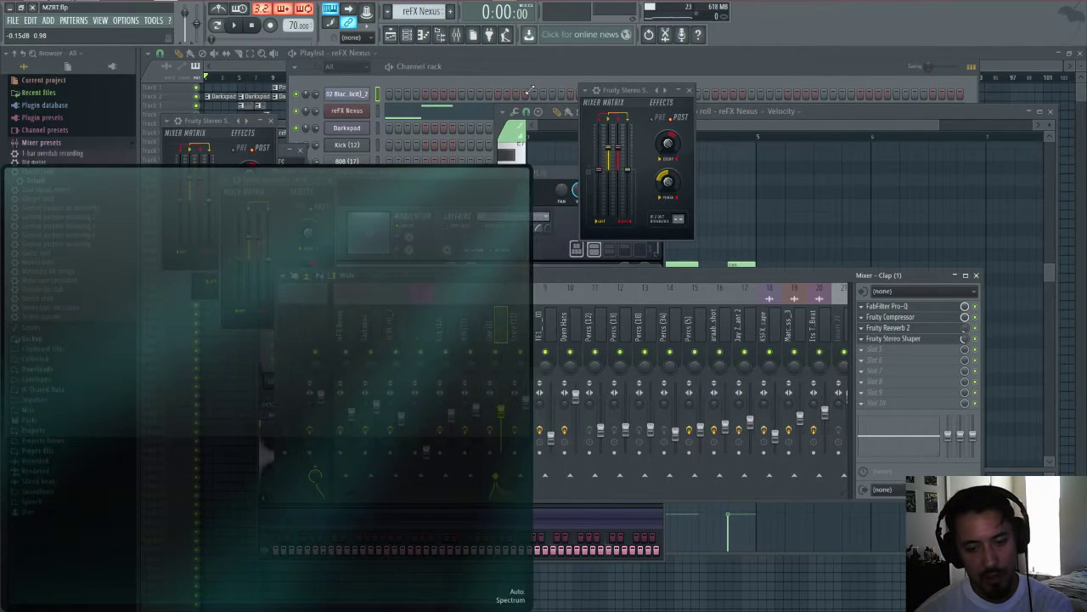
right_click(286, 266)
click(309, 372)
key(space)
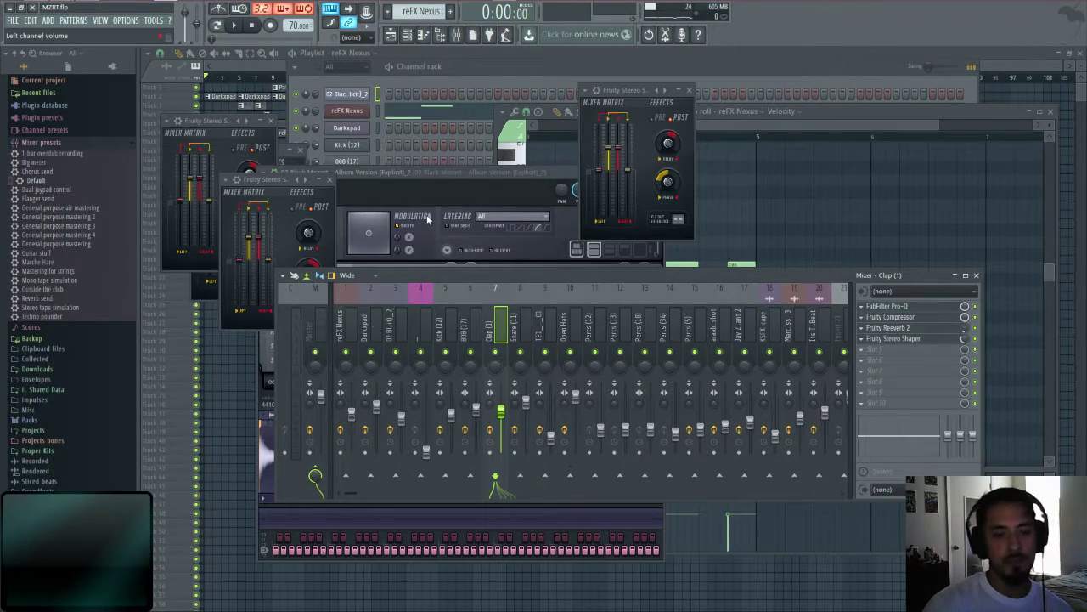
- Remove Wave Candy from slot 10 of the Master track
click(319, 304)
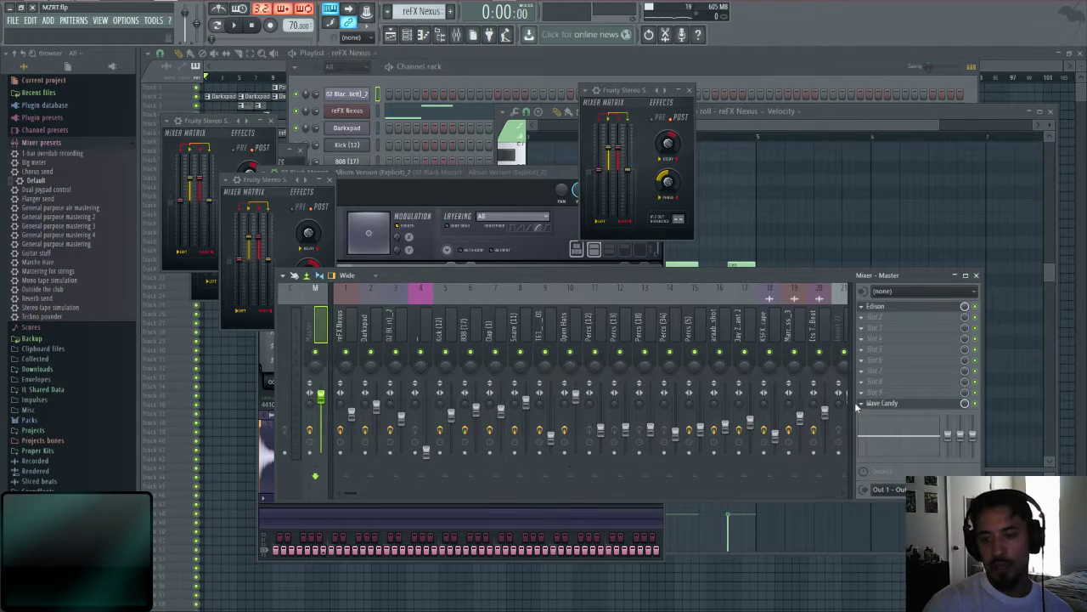
click(858, 405)
mouse_move(878, 385)
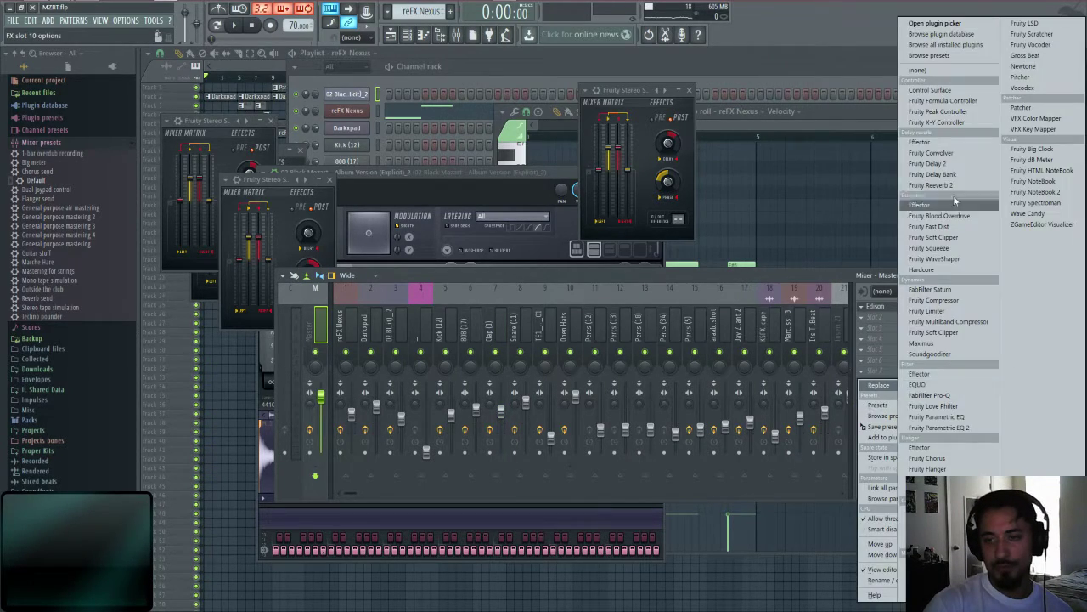
click(930, 70)
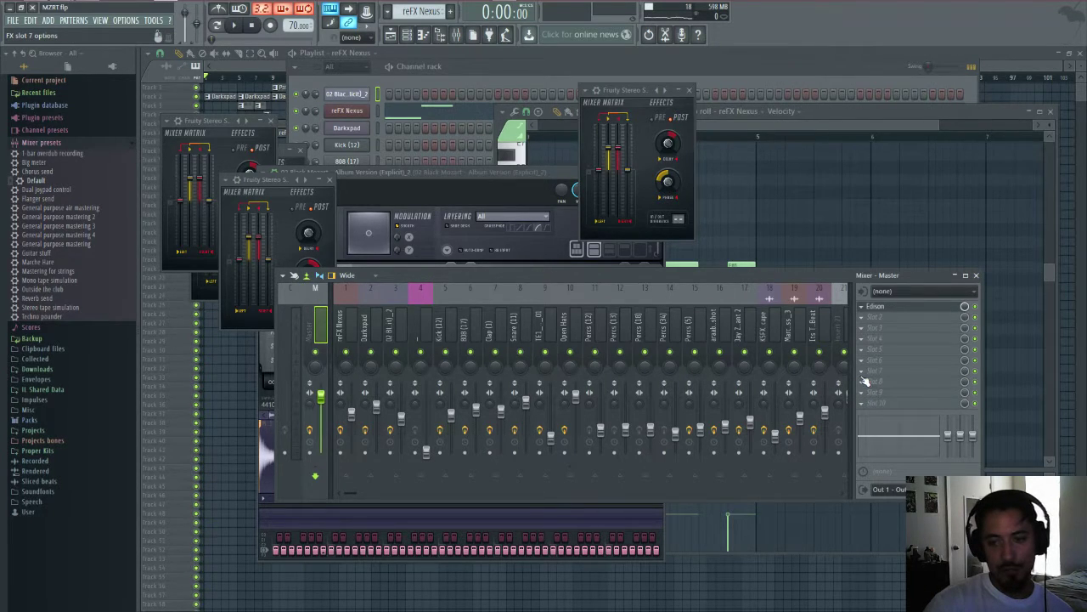
- Browse the installed VST effects and load iZotope Ozone 5 into slot 8 of the Master track
click(866, 384)
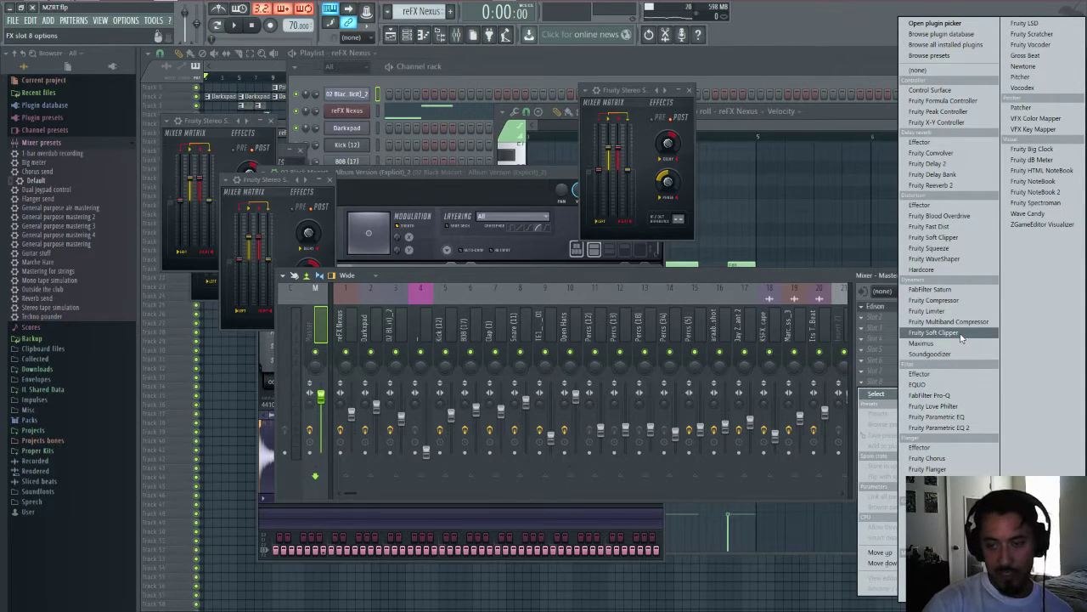
click(977, 46)
click(83, 179)
click(82, 179)
click(82, 179)
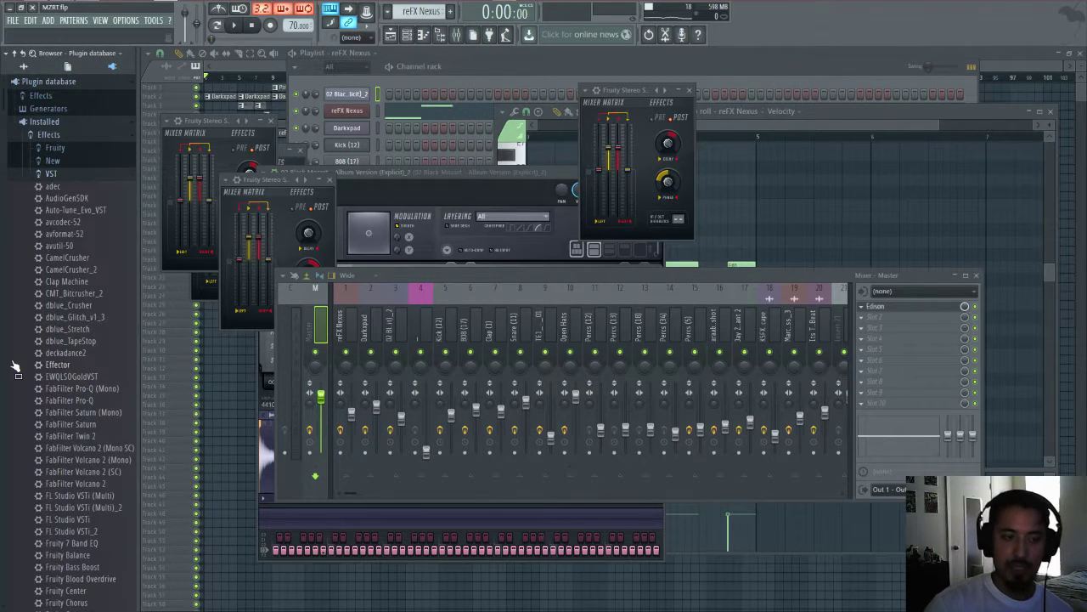
scroll(20, 365, down, 10)
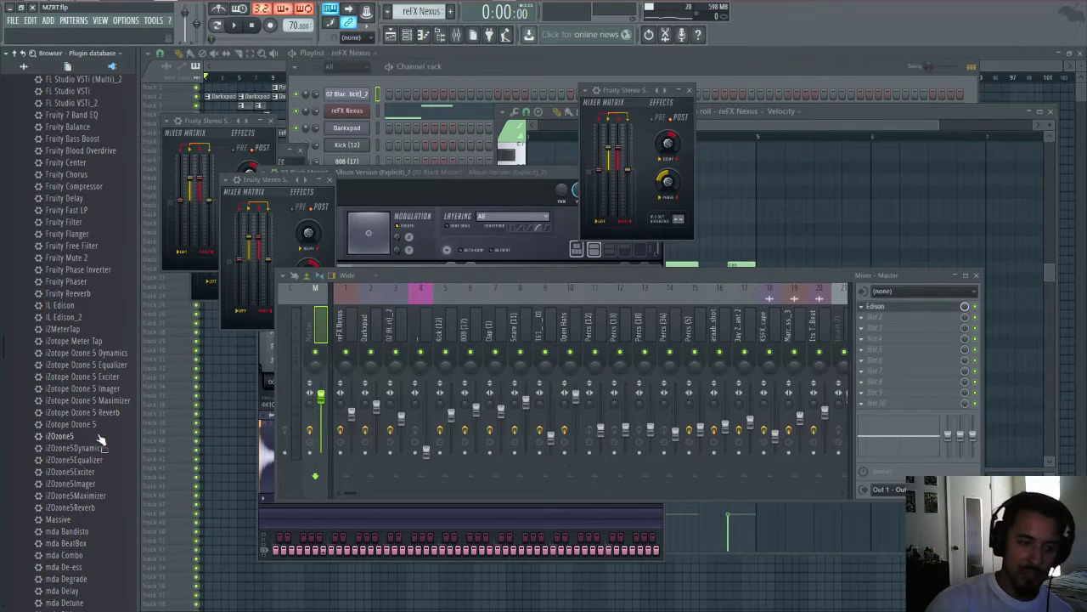
drag(100, 427, 941, 314)
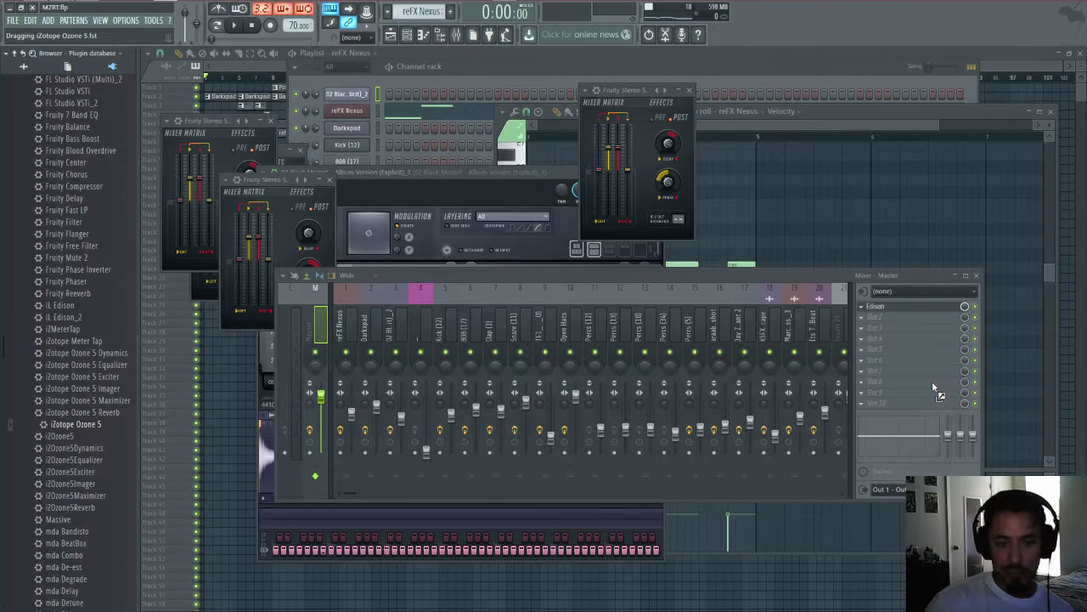
drag(940, 370, 939, 371)
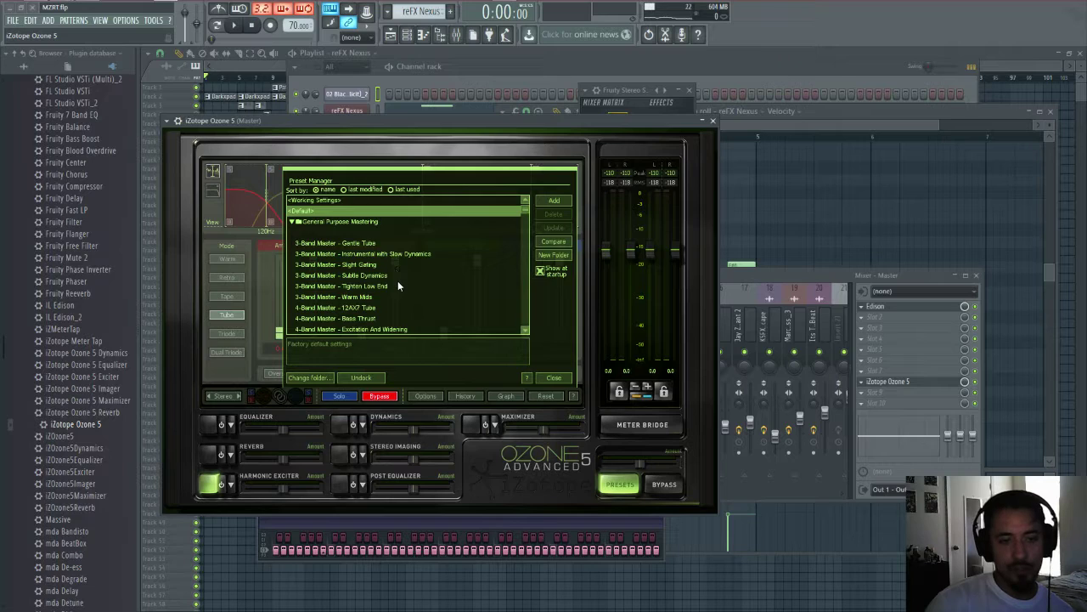
- Look through Ozone 5's General Purpose Mastering presets, load 4-Band Master - Excitation And Widening, and briefly audition it with the song
scroll(524, 210, down, 1)
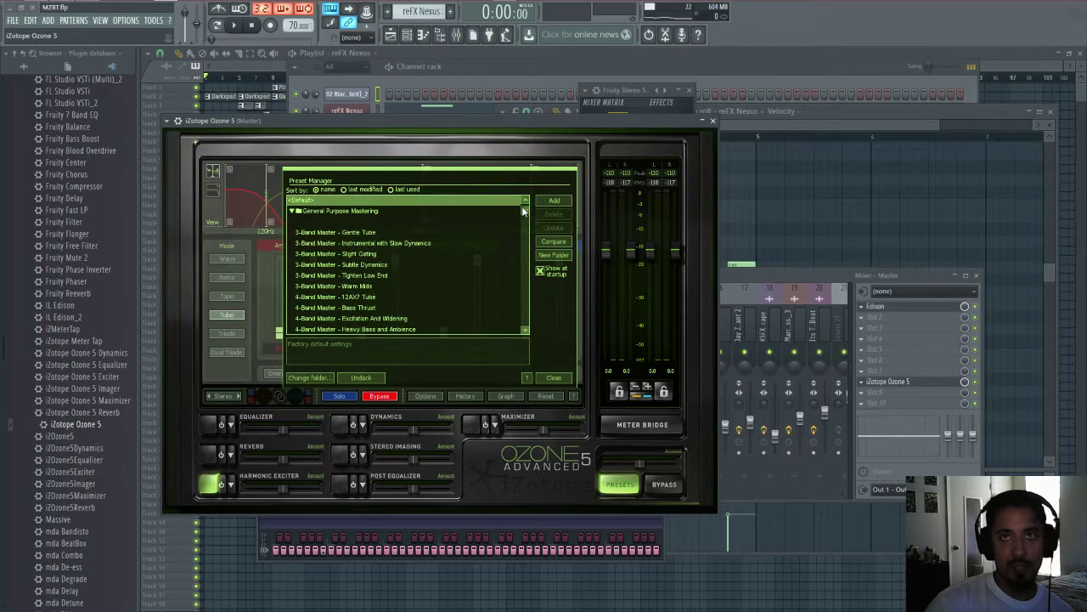
drag(522, 206, 522, 215)
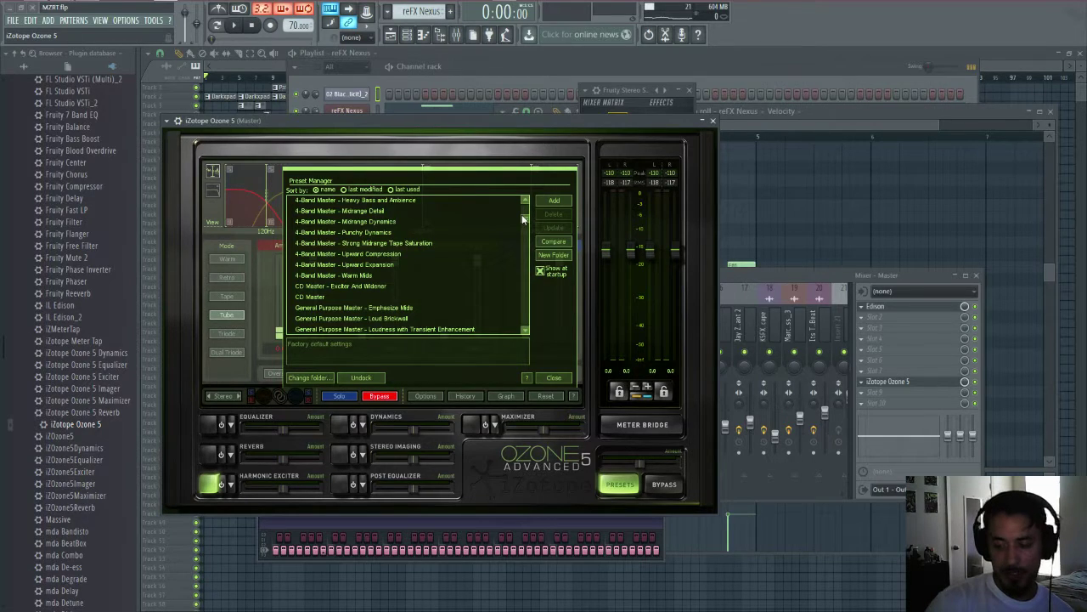
mouse_move(523, 219)
mouse_down()
mouse_move(526, 236)
mouse_move(541, 226)
mouse_up()
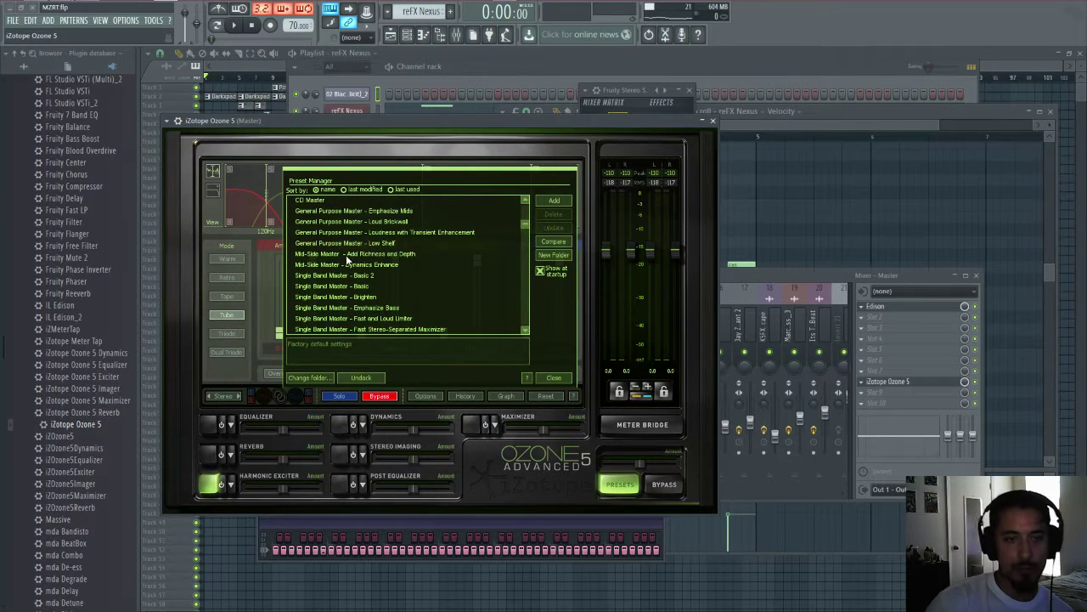
scroll(405, 248, up, 3)
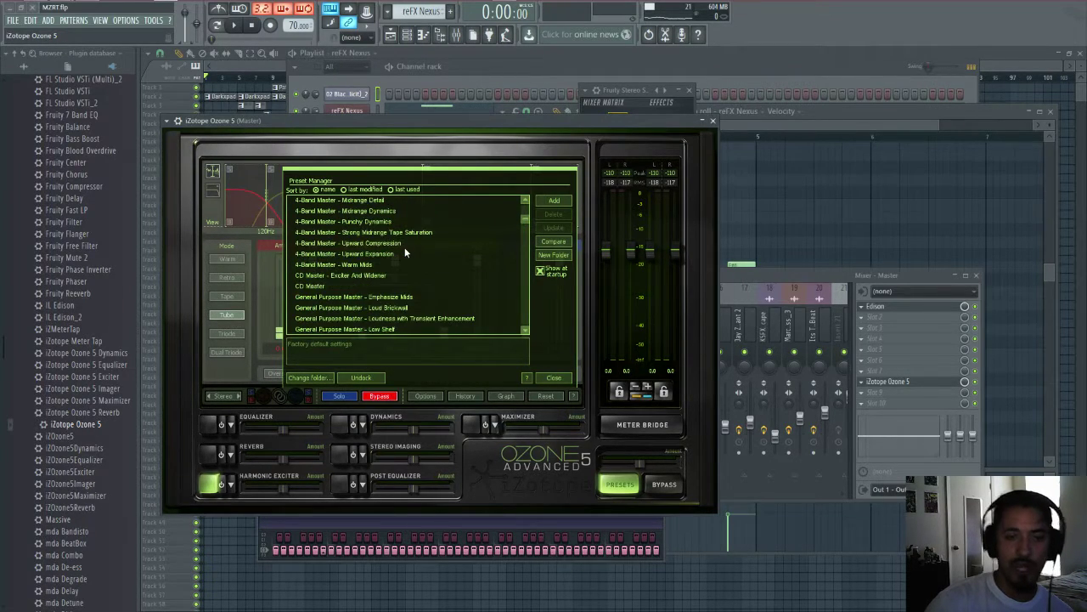
click(392, 254)
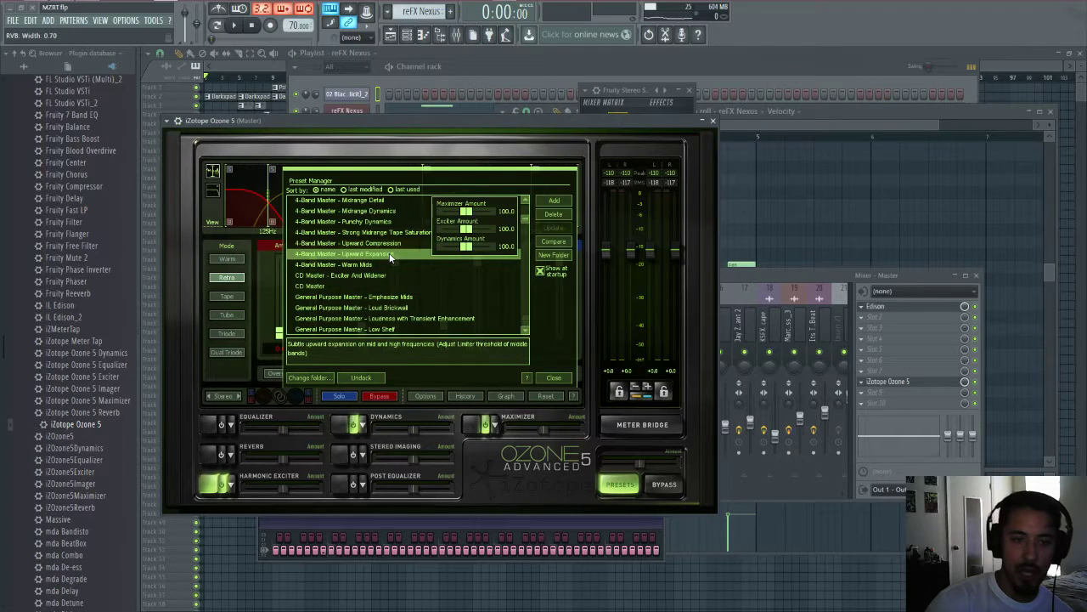
click(399, 244)
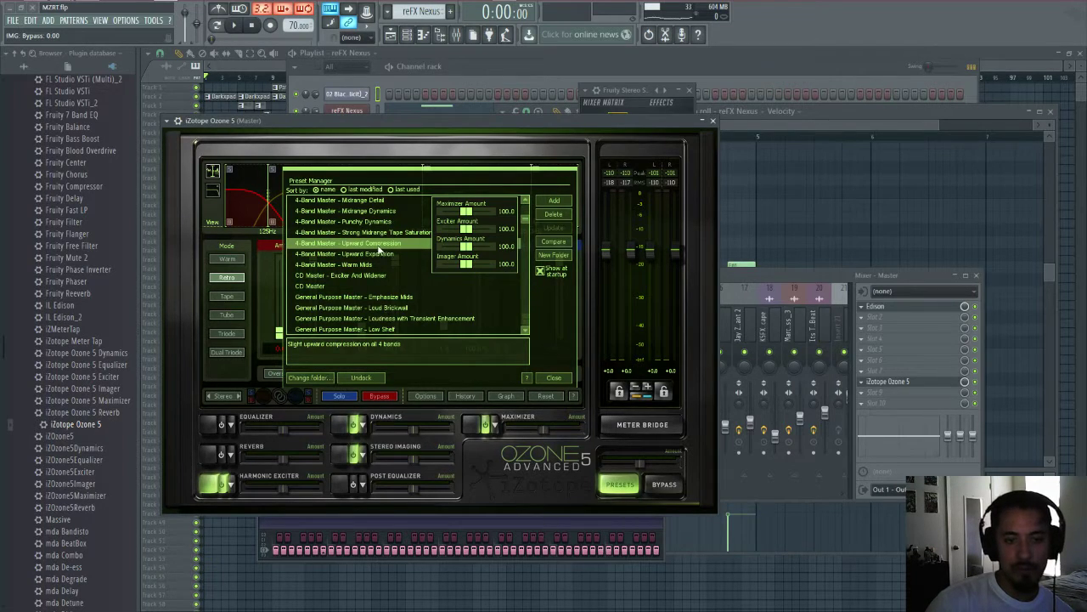
scroll(380, 250, up, 1)
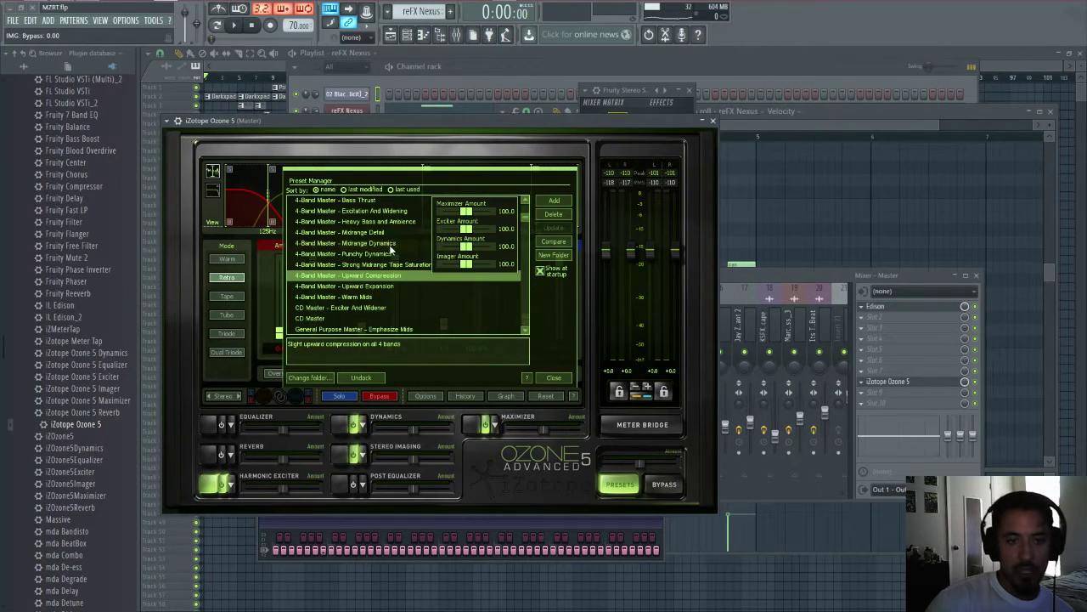
click(402, 211)
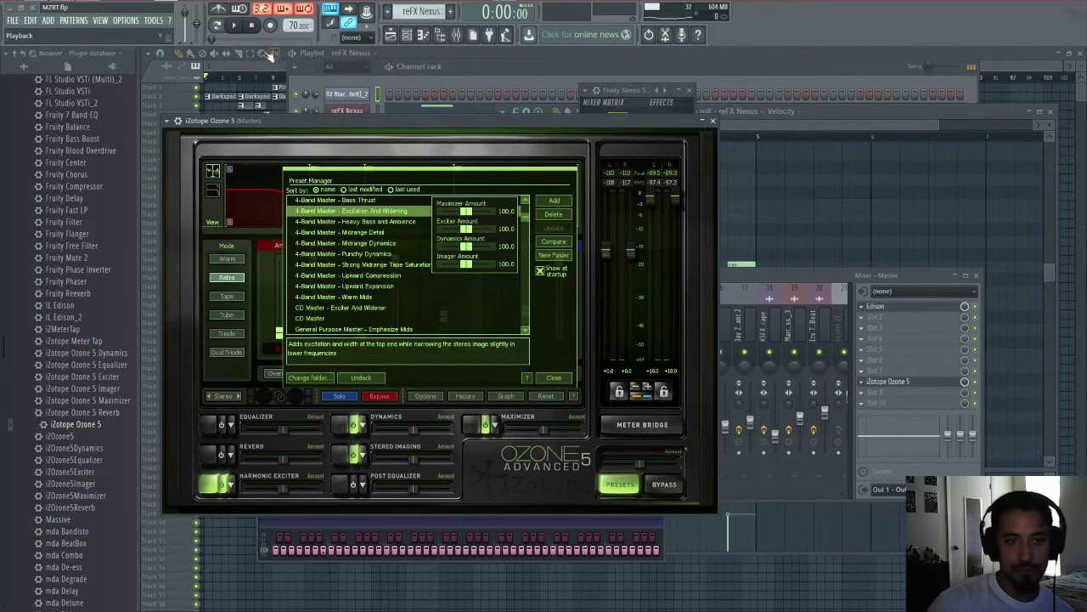
click(237, 28)
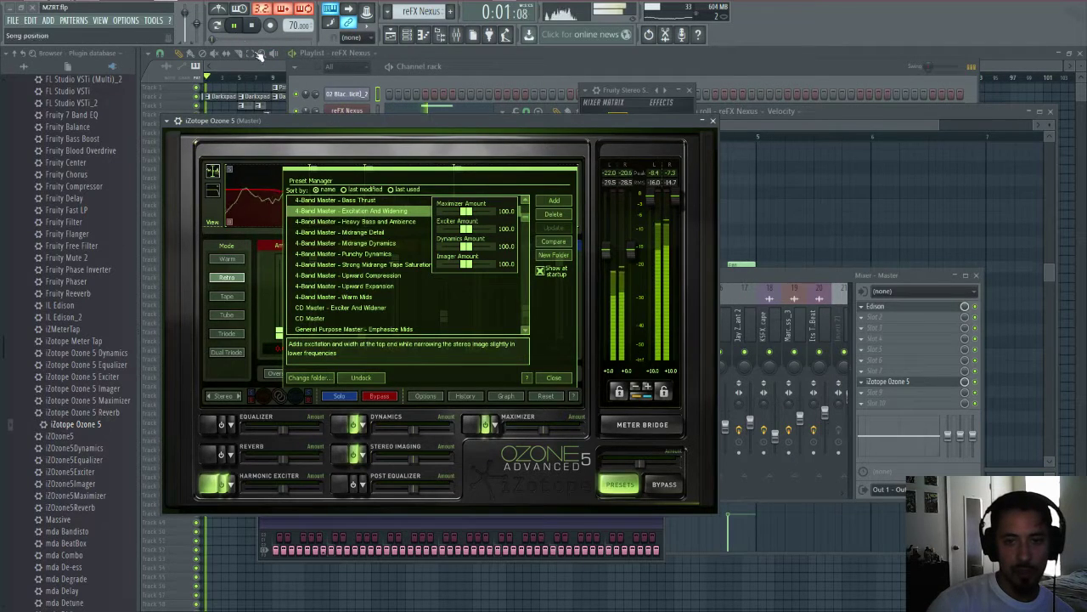
click(252, 24)
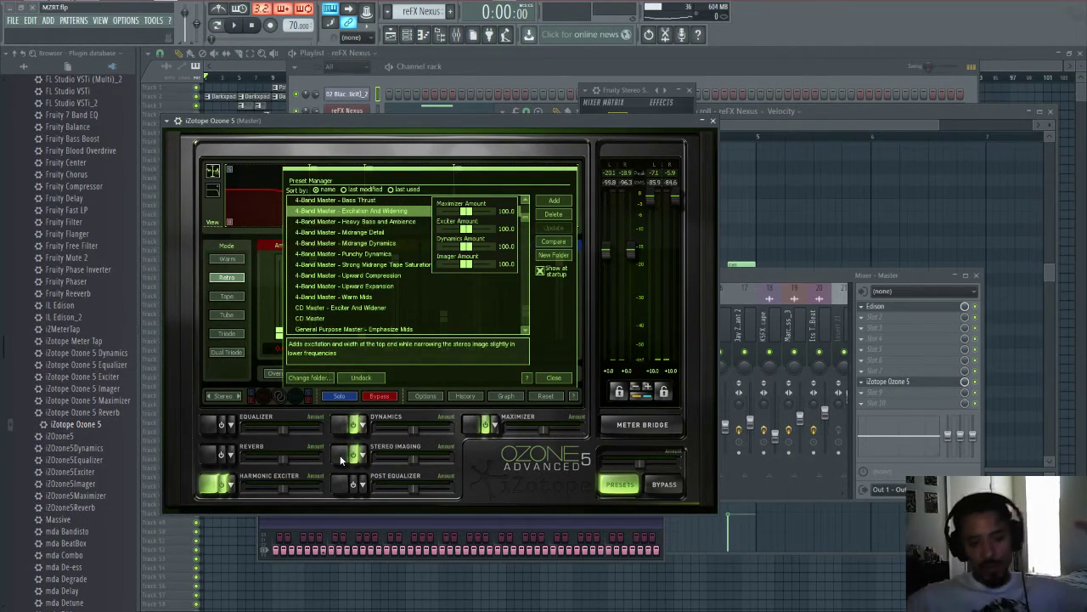
- Close the preset manager and audition the Harmonic Exciter with its band 1 amount raised to 15.0
click(208, 485)
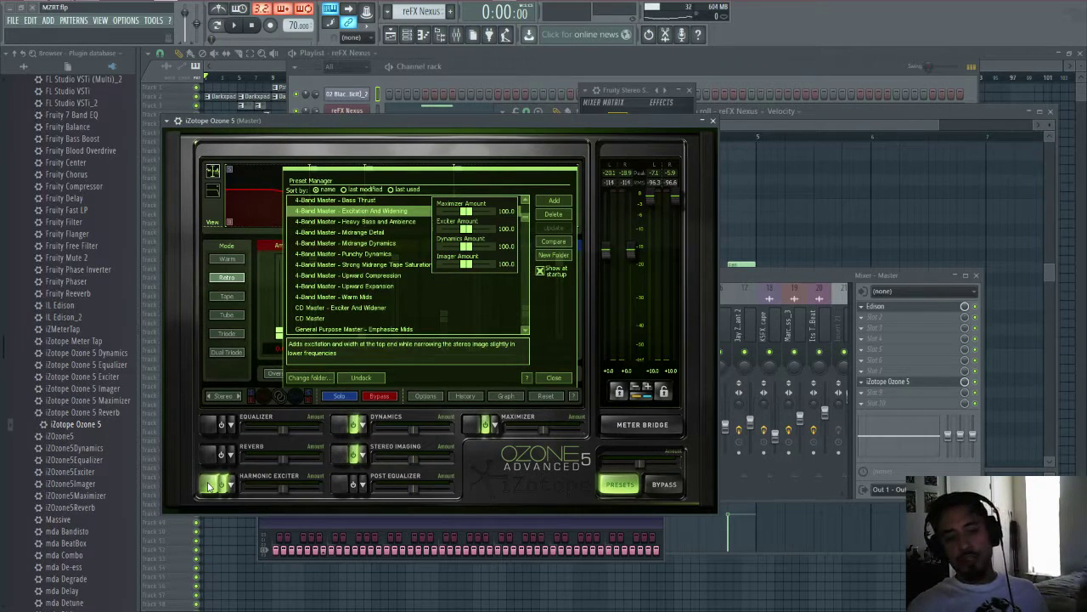
click(551, 378)
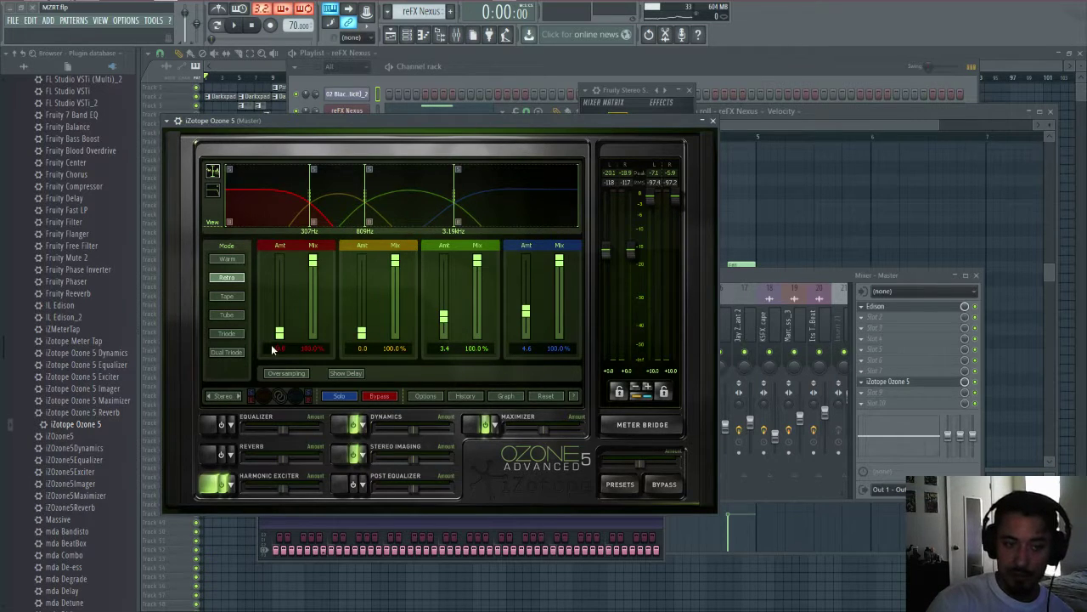
drag(279, 333, 259, 200)
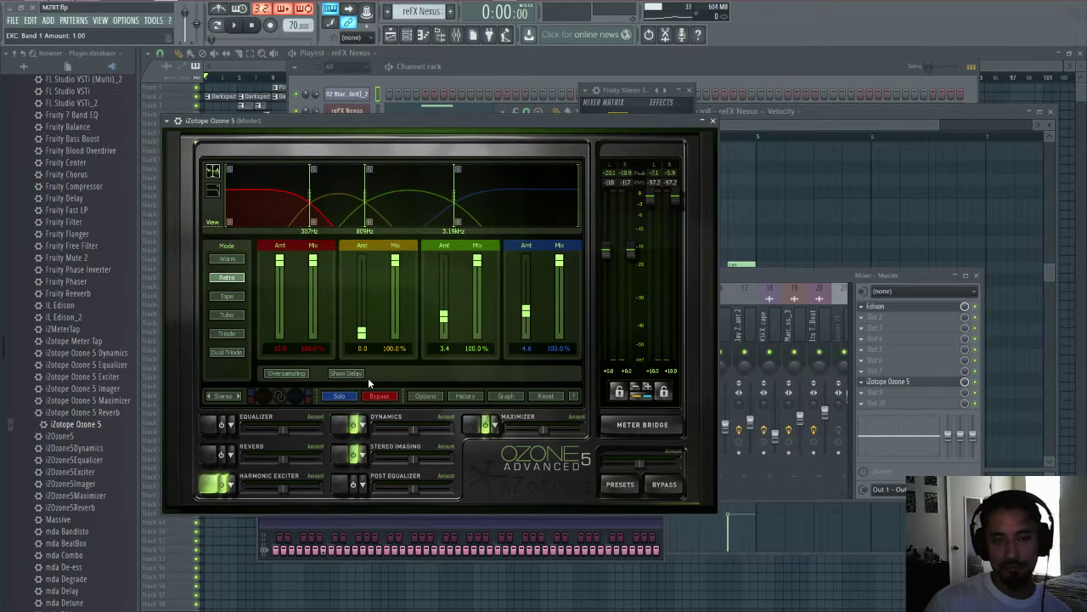
key(space)
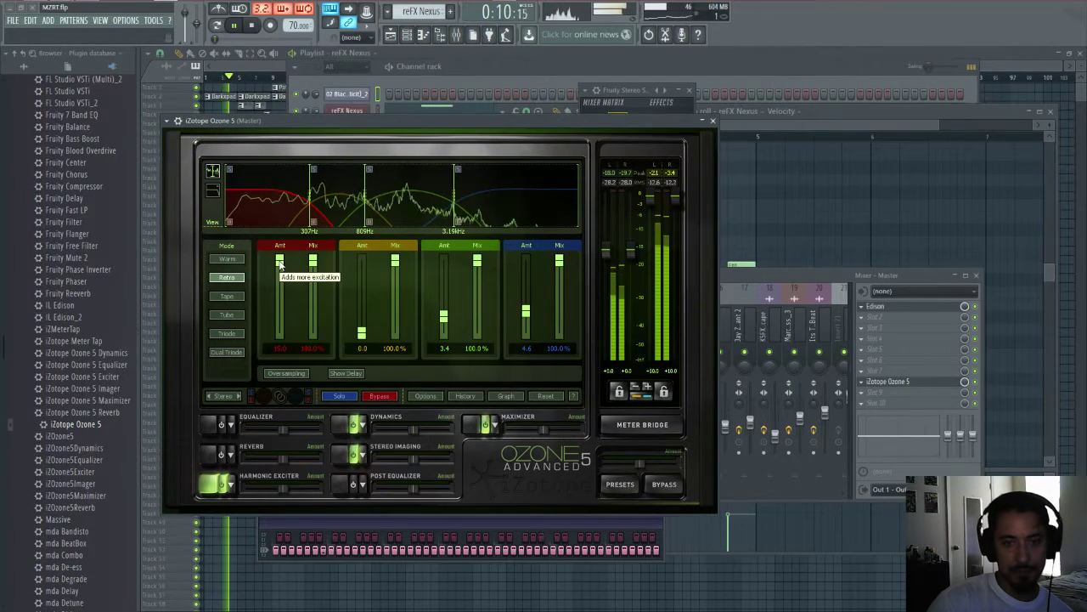
right_click(280, 265)
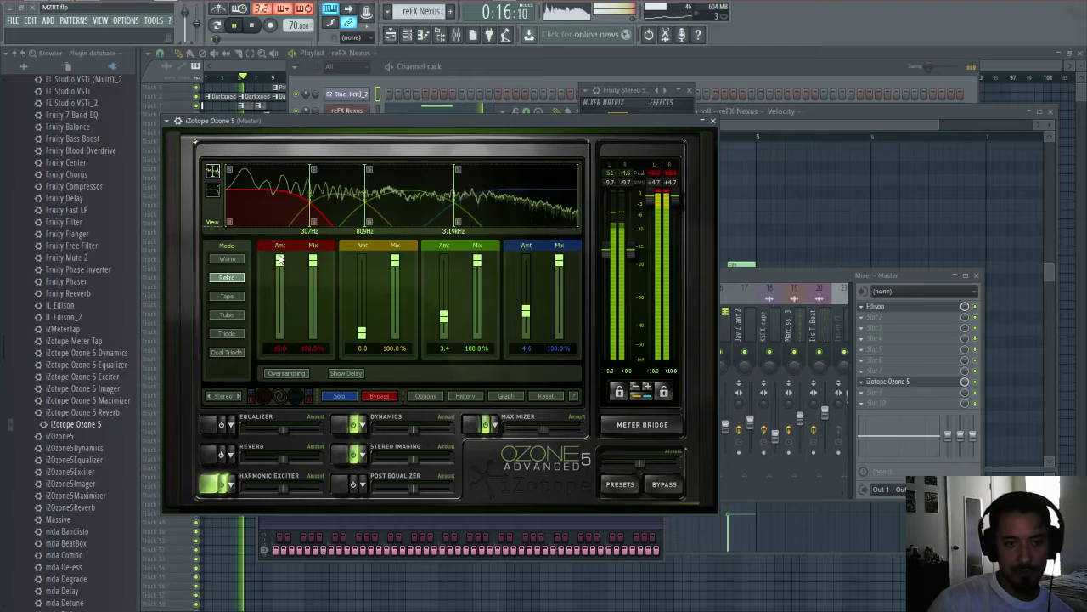
click(285, 265)
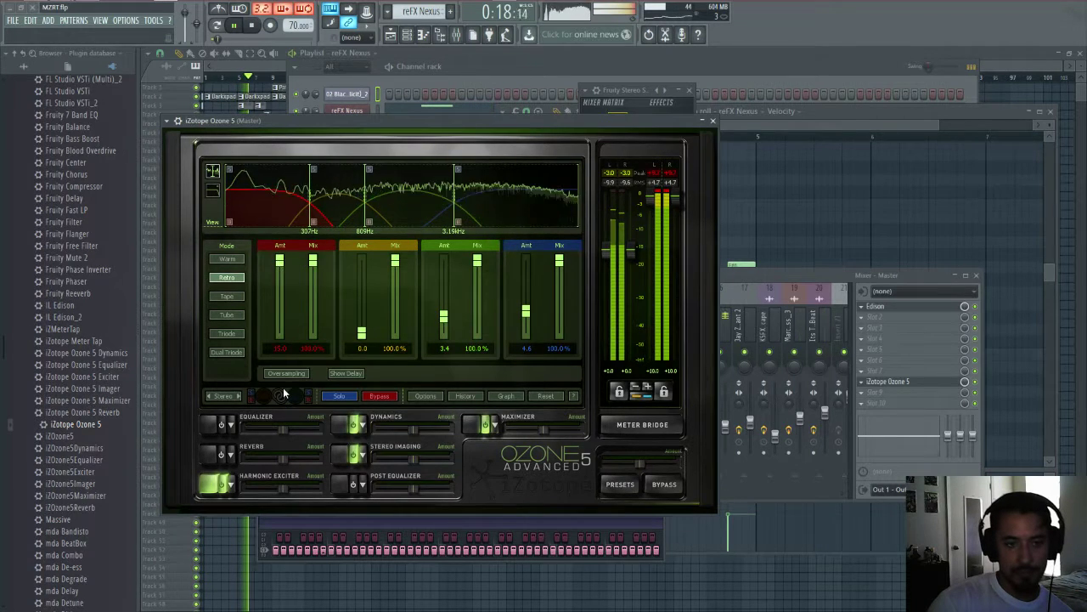
- Compare low and full band 1 excitation during playback and settle on an amount of 0.5 with a 25% mix
drag(280, 261, 283, 340)
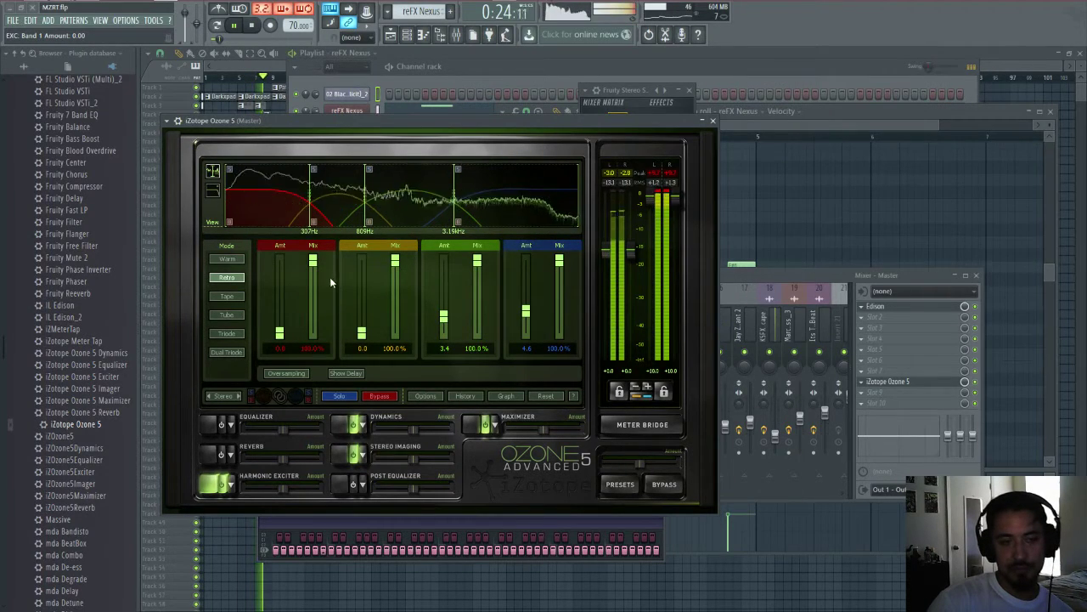
drag(281, 330, 282, 261)
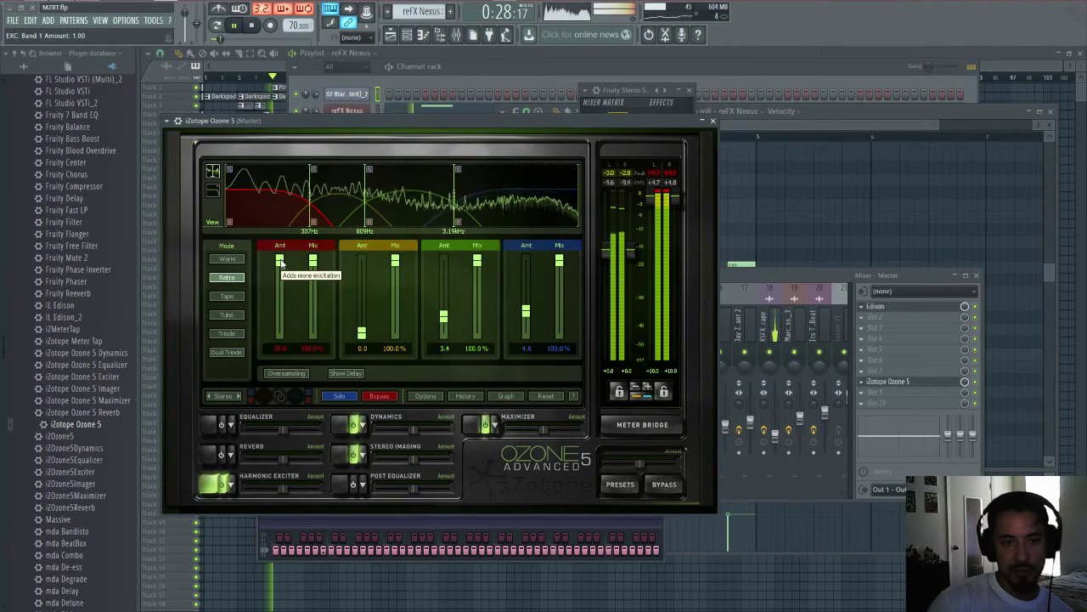
drag(281, 264, 283, 337)
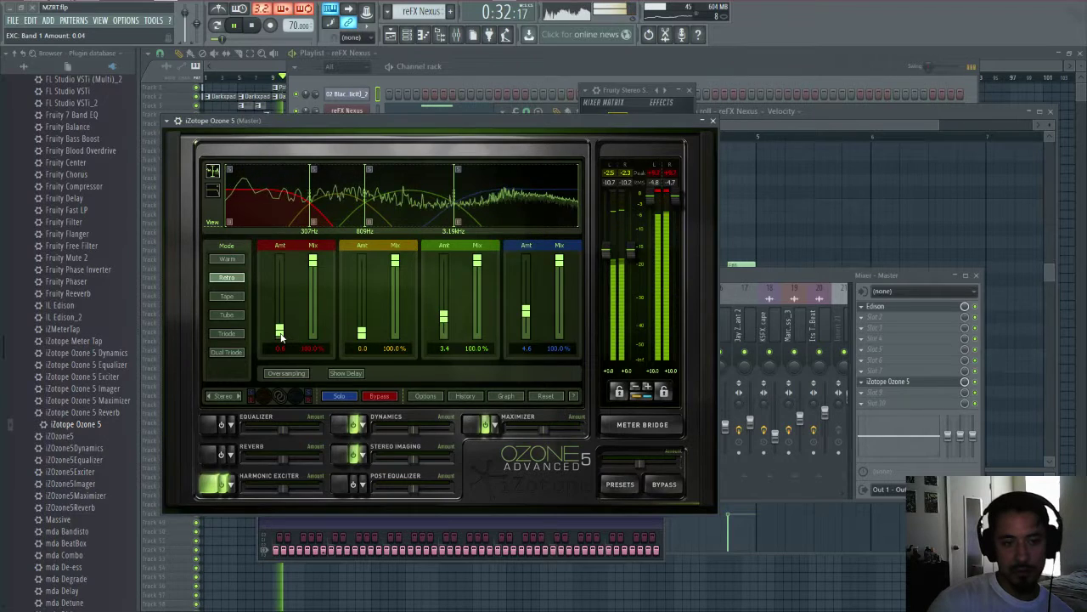
drag(313, 261, 280, 332)
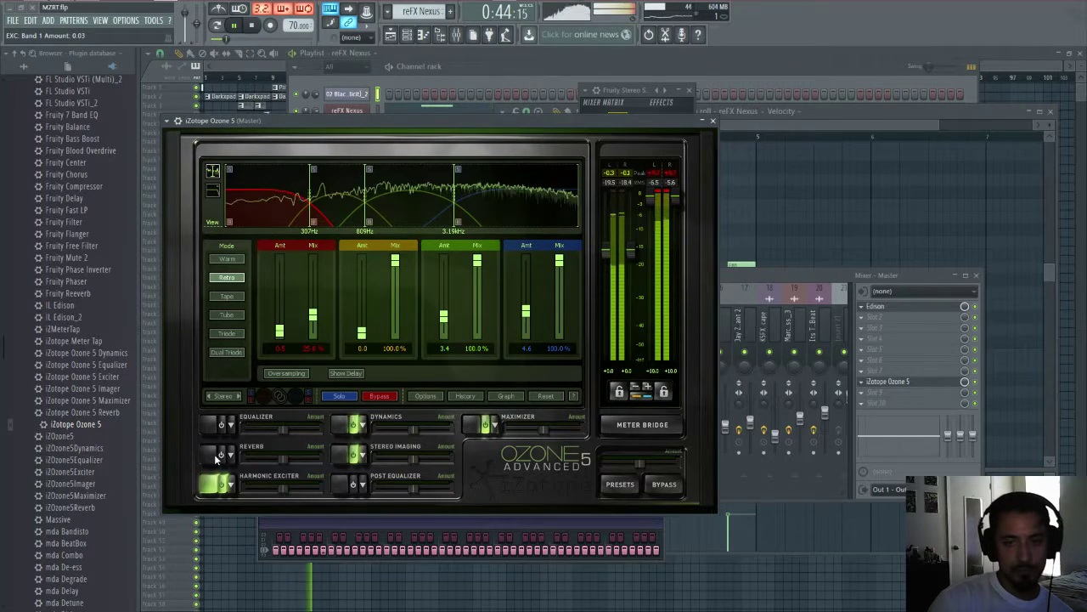
- In Ozone's Stereo Imaging, set band 1 width to about -7.8%, band 3 to 26.6% and band 4 to 21.9%, and widen band 2 slightly
click(344, 453)
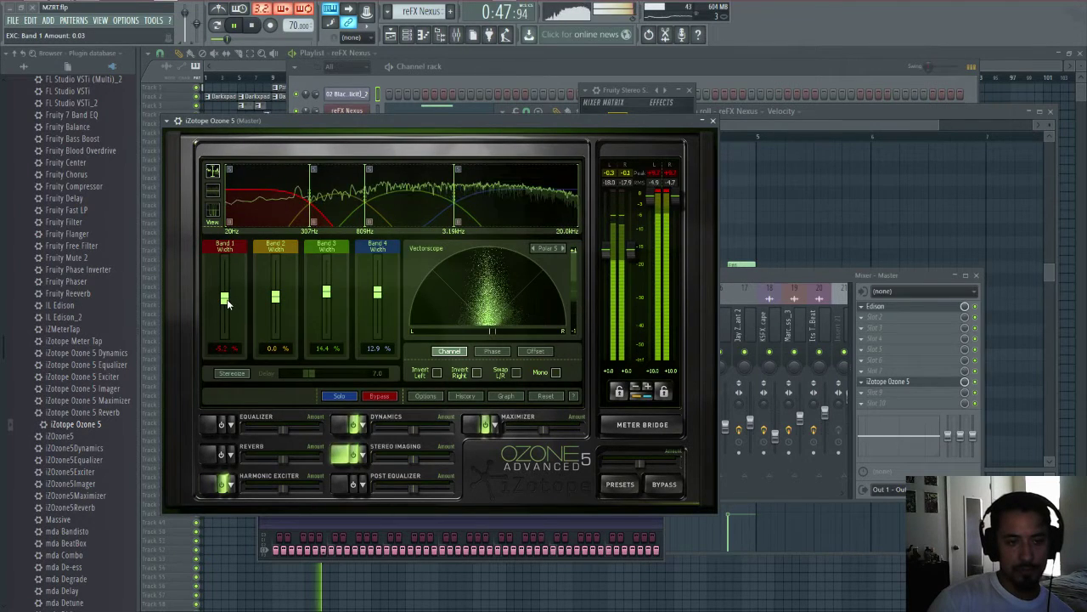
drag(226, 305, 226, 302)
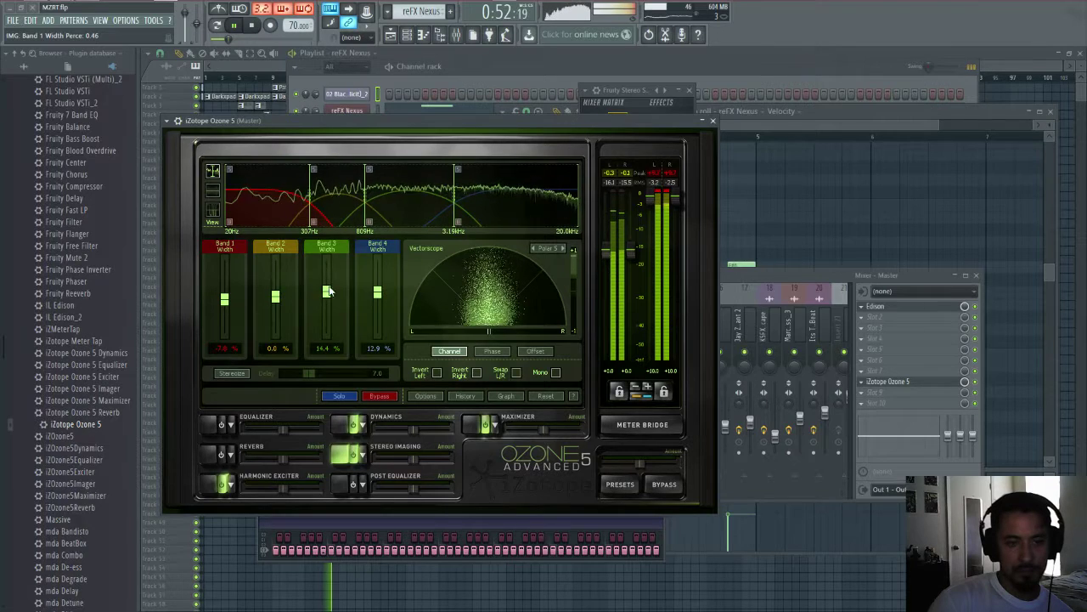
drag(326, 292, 377, 288)
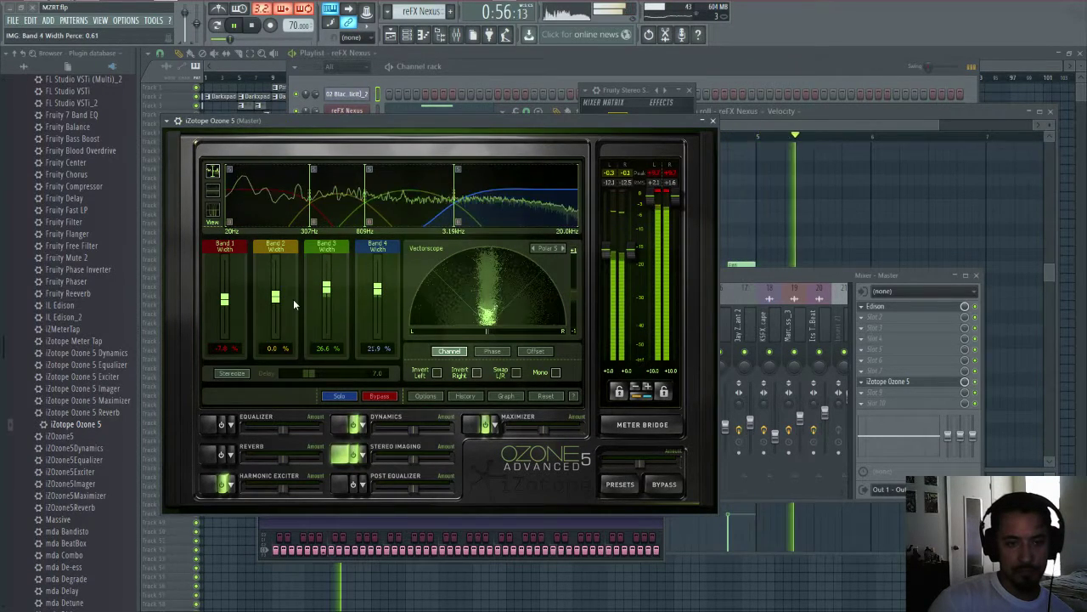
drag(276, 298, 276, 292)
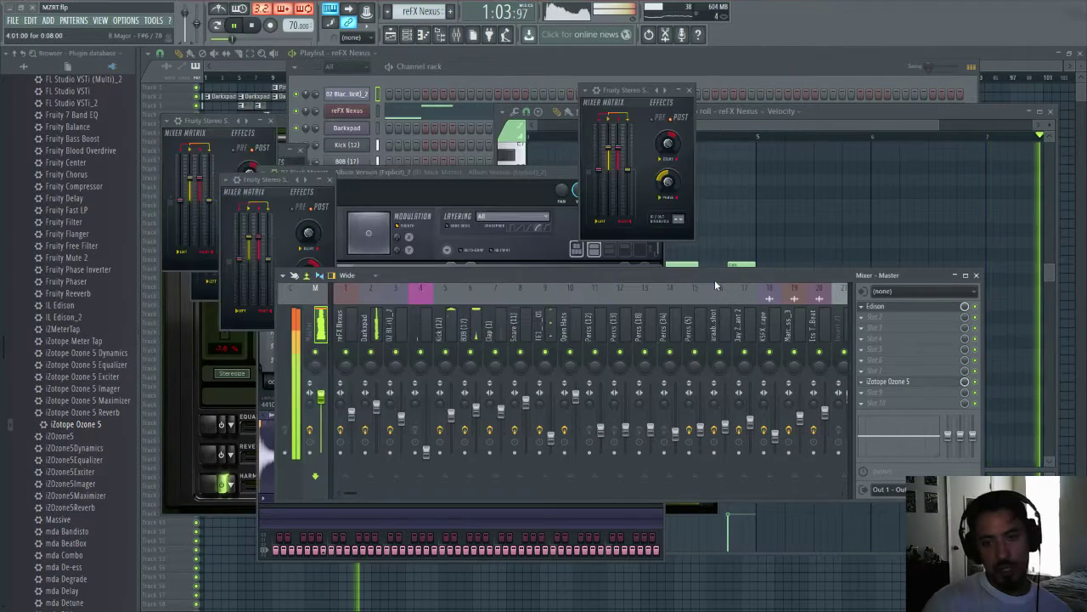
- Stop the song, move the mixer window aside over the plugin windows, and restart playback from the beginning
click(715, 280)
key(space)
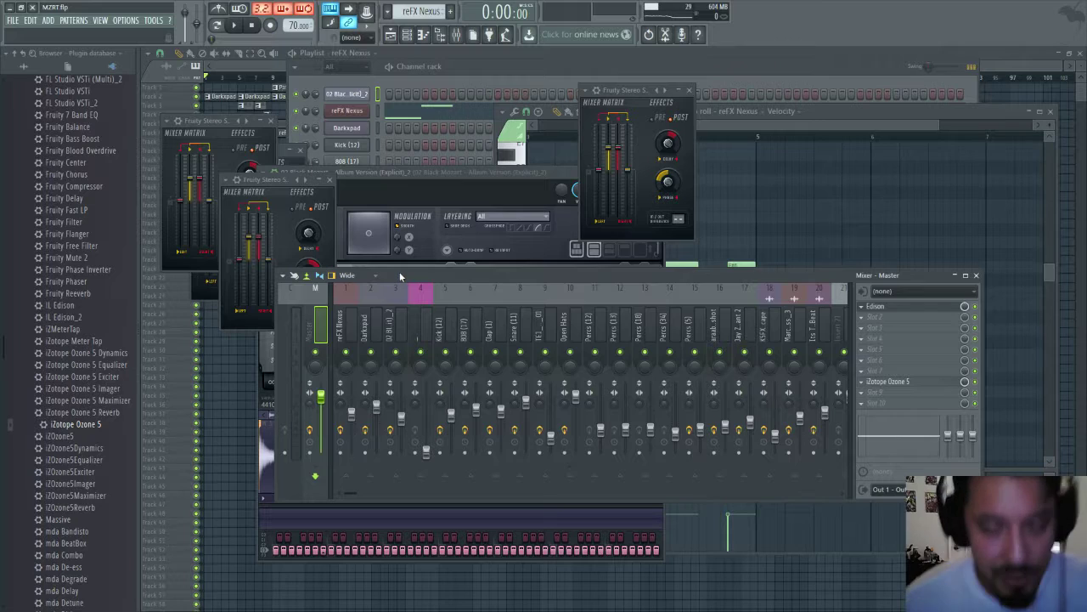
drag(400, 273, 306, 282)
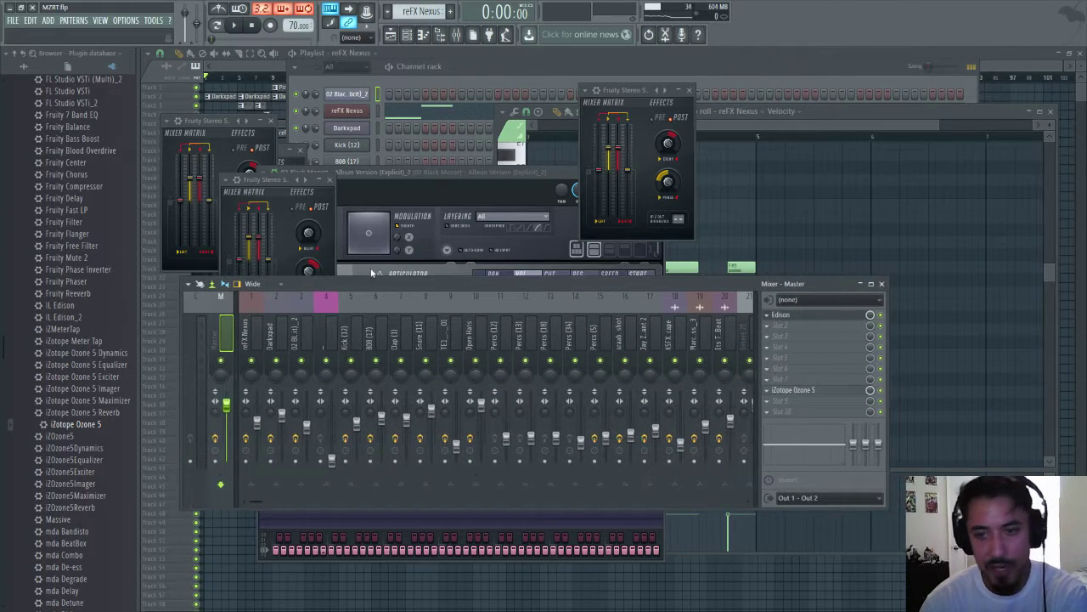
key(space)
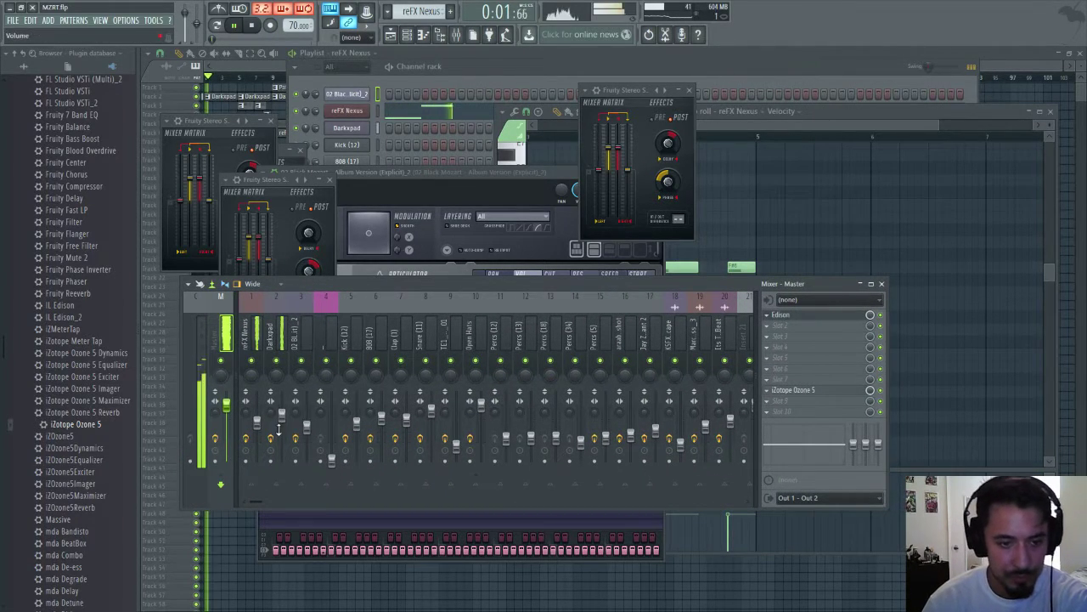
- During playback, set the 808 to about -7.5 dB and Its Tha 5th Element to -9.9 dB, retouch the kick and lower KSFX UpSweep
click(380, 422)
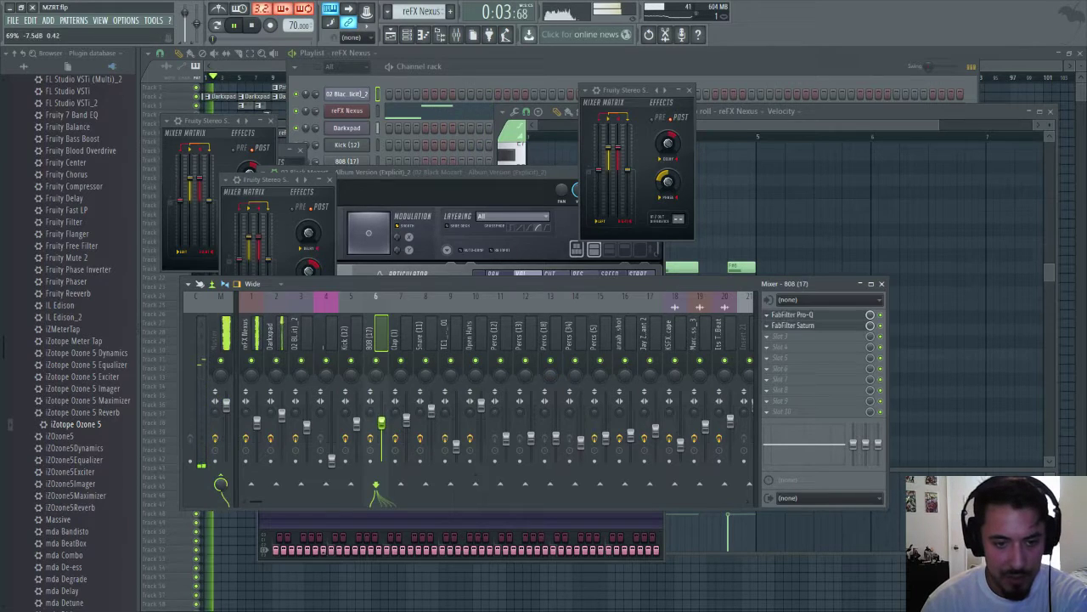
click(358, 430)
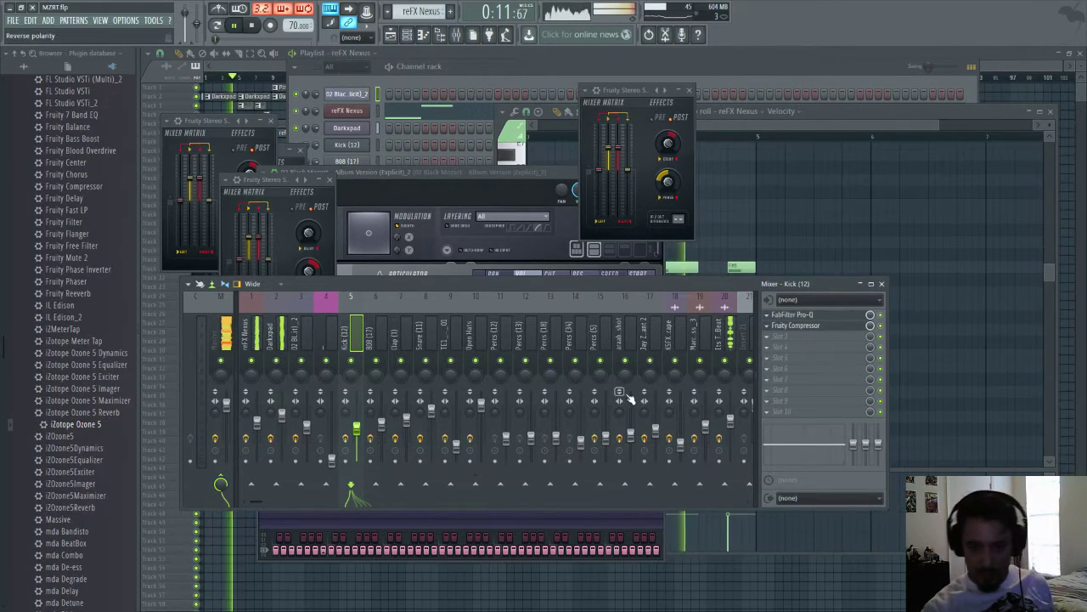
click(730, 427)
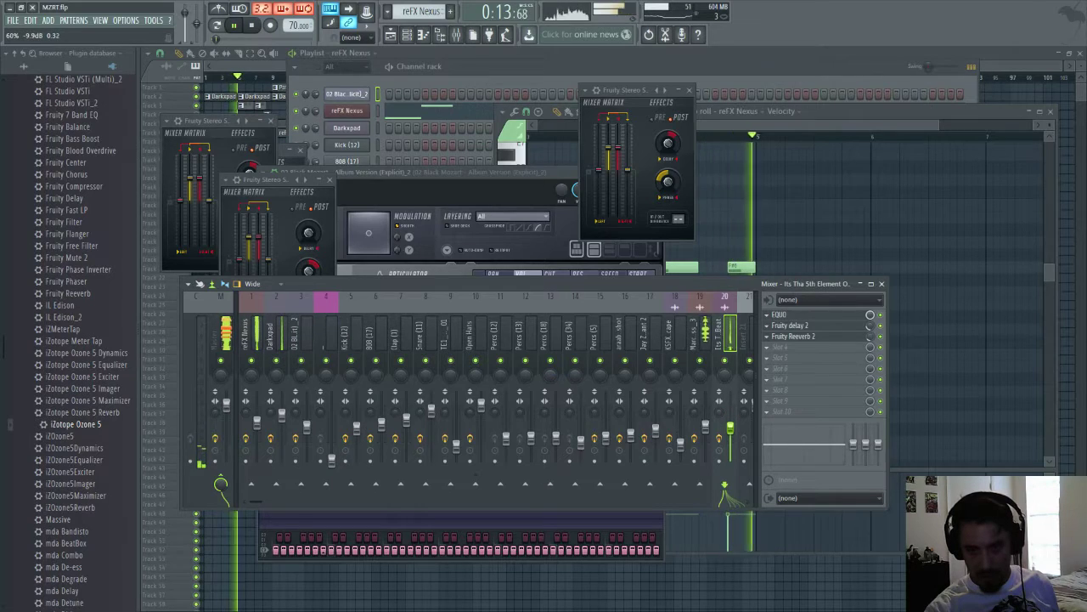
click(358, 427)
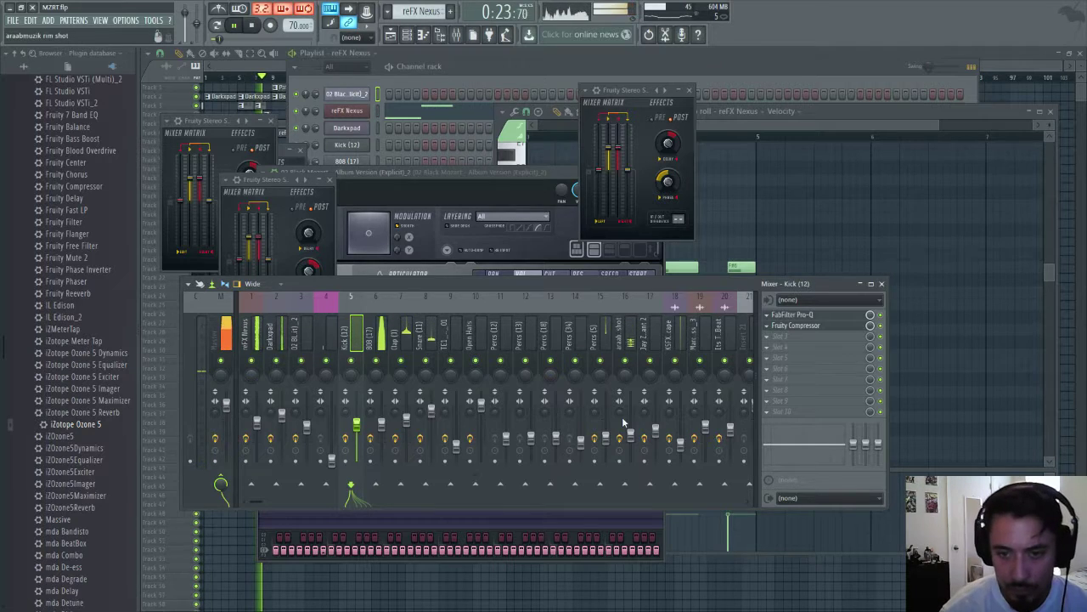
click(681, 445)
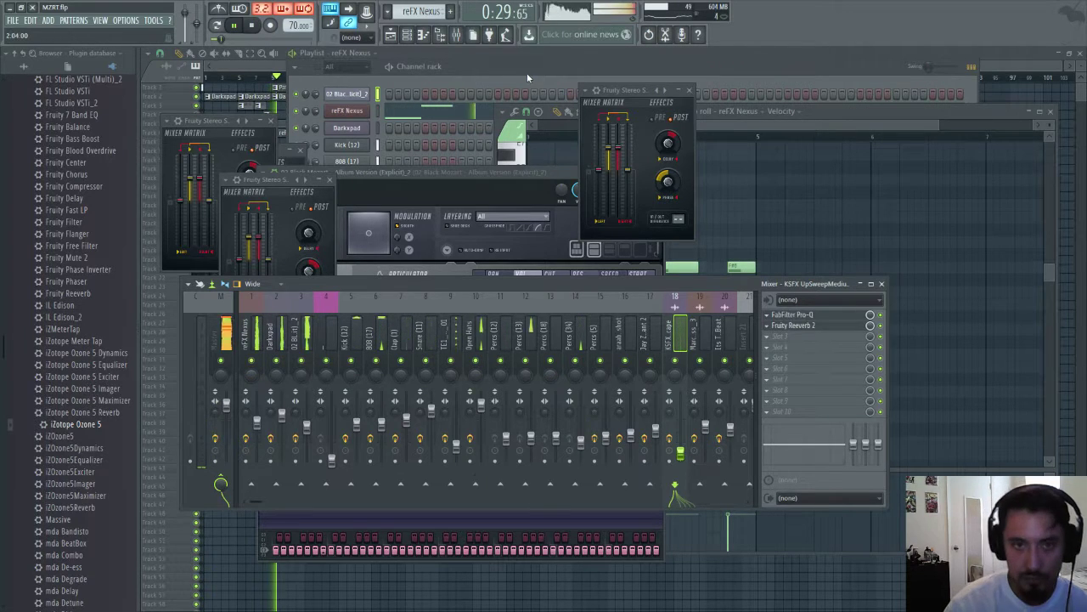
- Close all open plugin and editor windows, then reopen only the mixer over the playlist
key(F12)
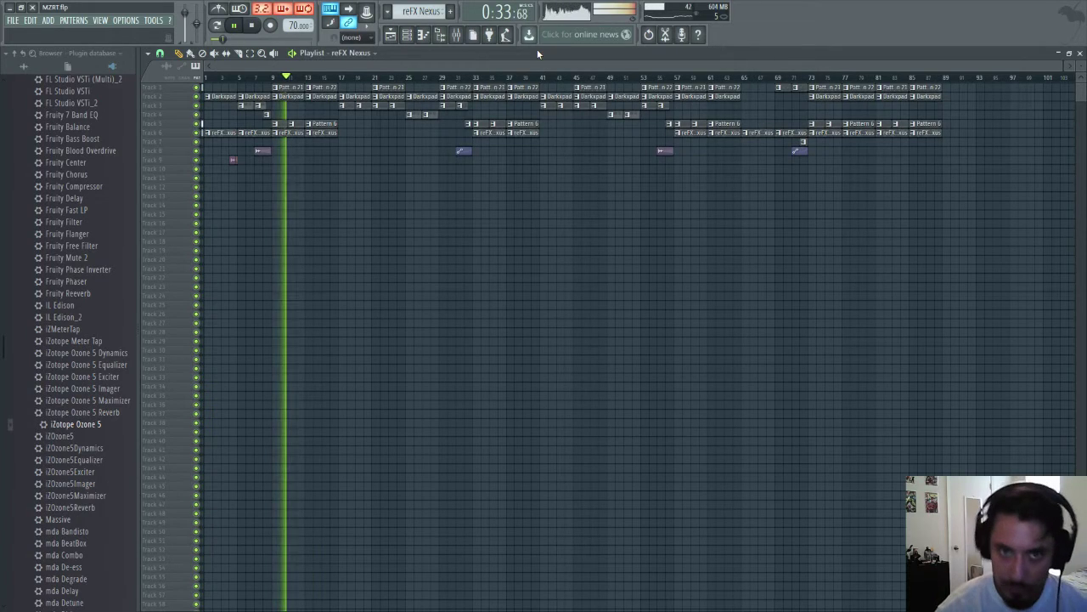
click(473, 34)
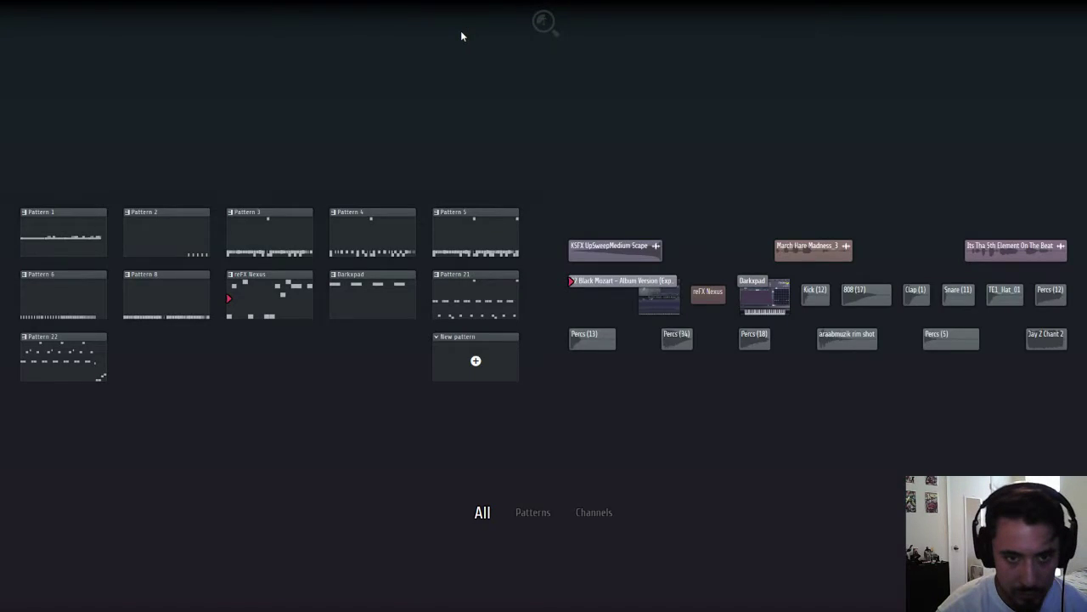
click(462, 36)
click(457, 35)
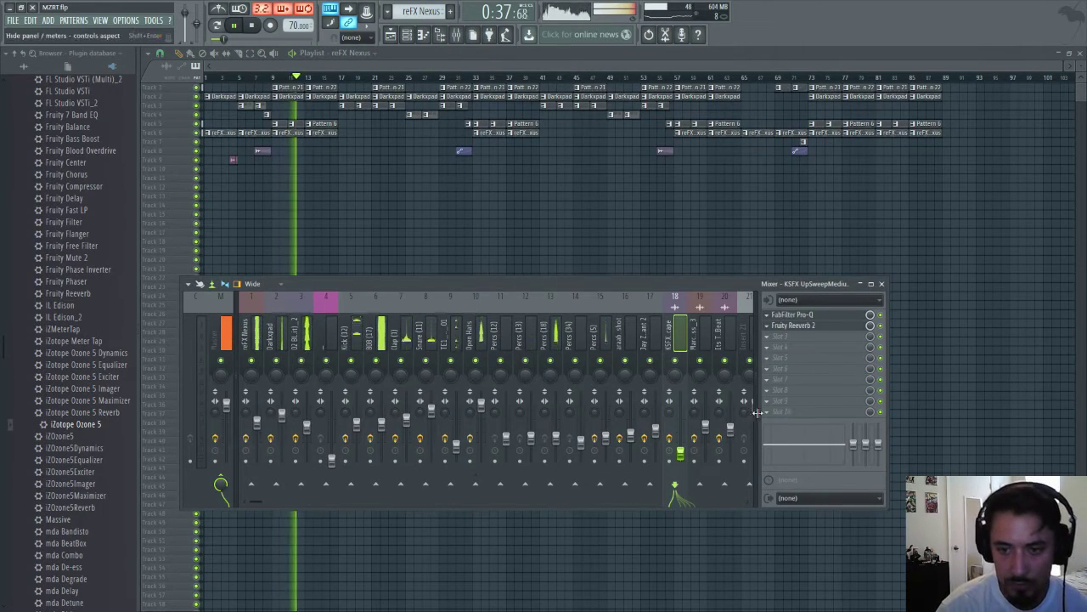
- Add the Wave Candy visualizer to effect slot 10 of the Master track
click(223, 333)
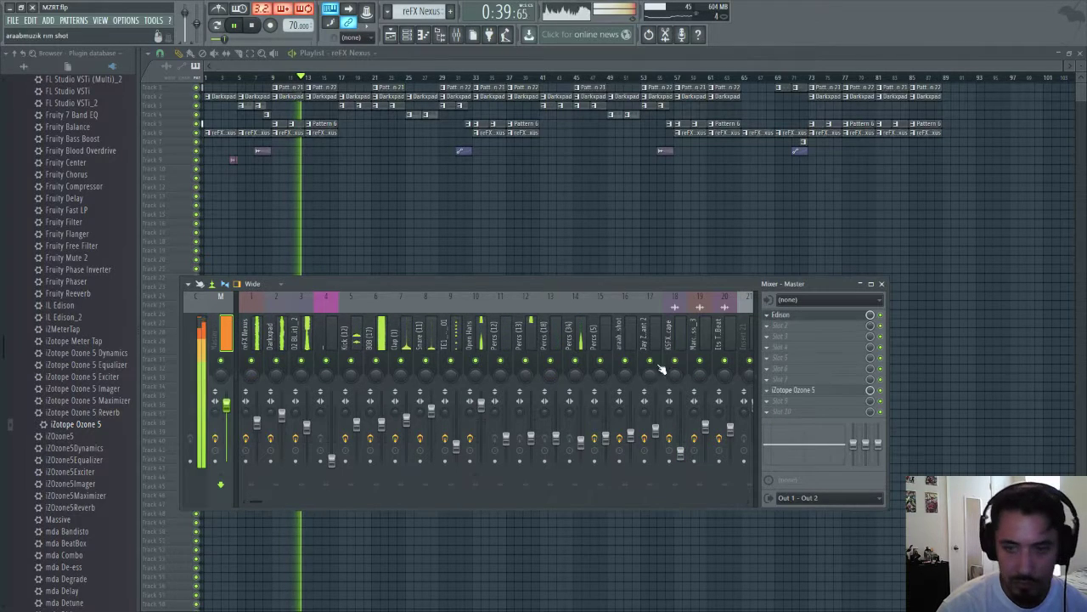
click(773, 415)
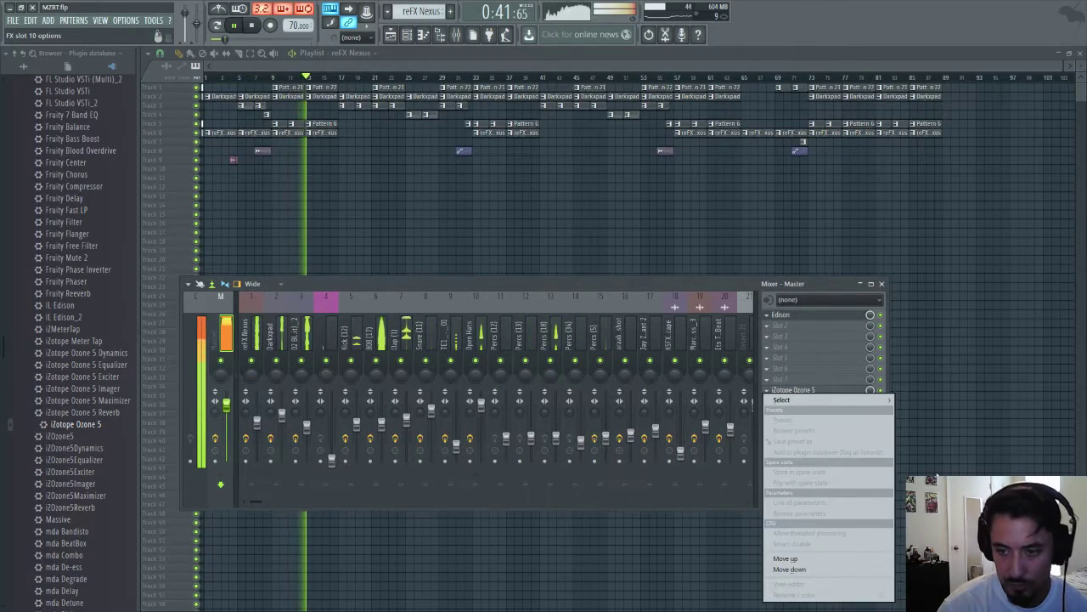
mouse_move(850, 400)
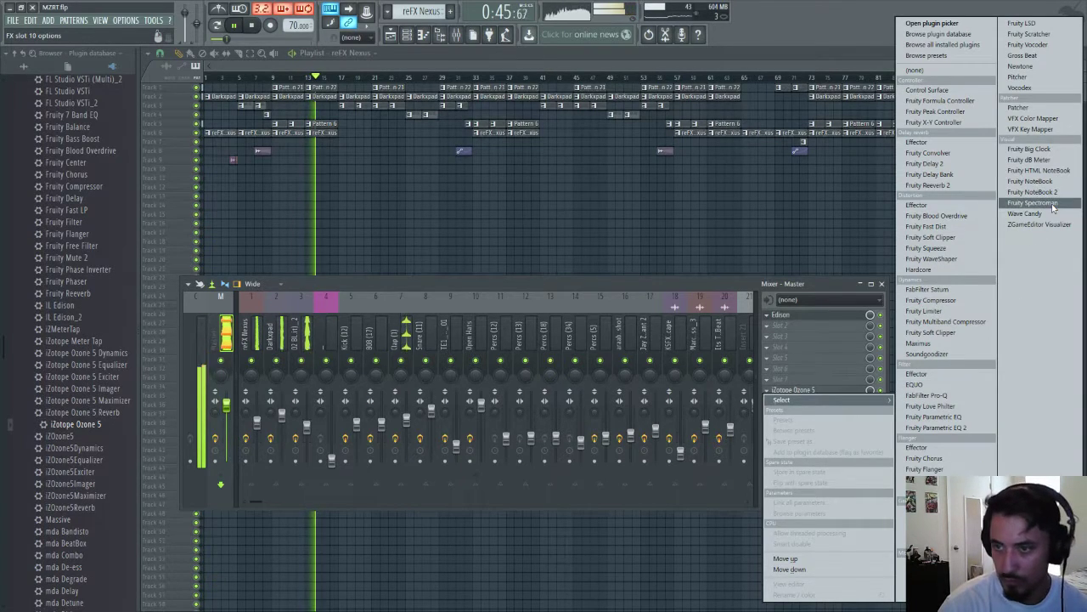
click(1024, 225)
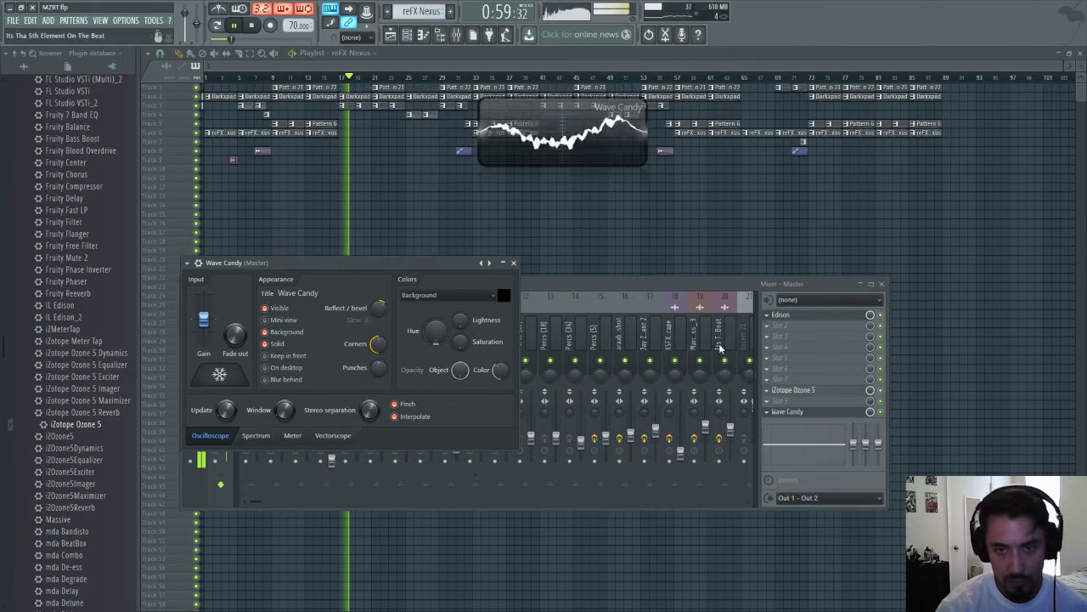
- Bring the mixer forward and lower the 808 track to about -13.7 dB while the song plays
click(670, 283)
drag(382, 422, 384, 440)
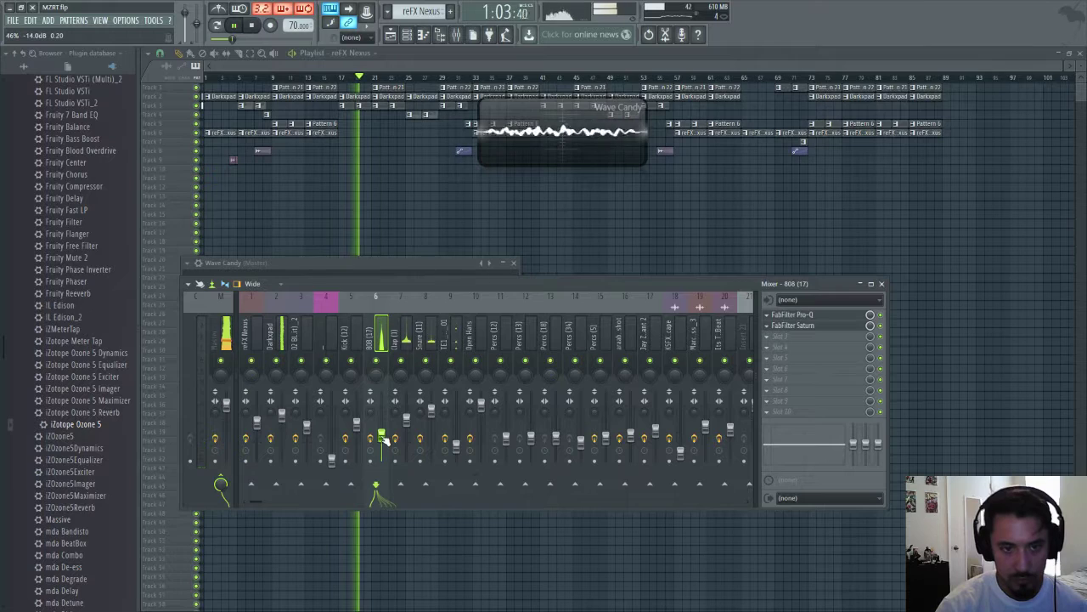
drag(384, 439, 384, 439)
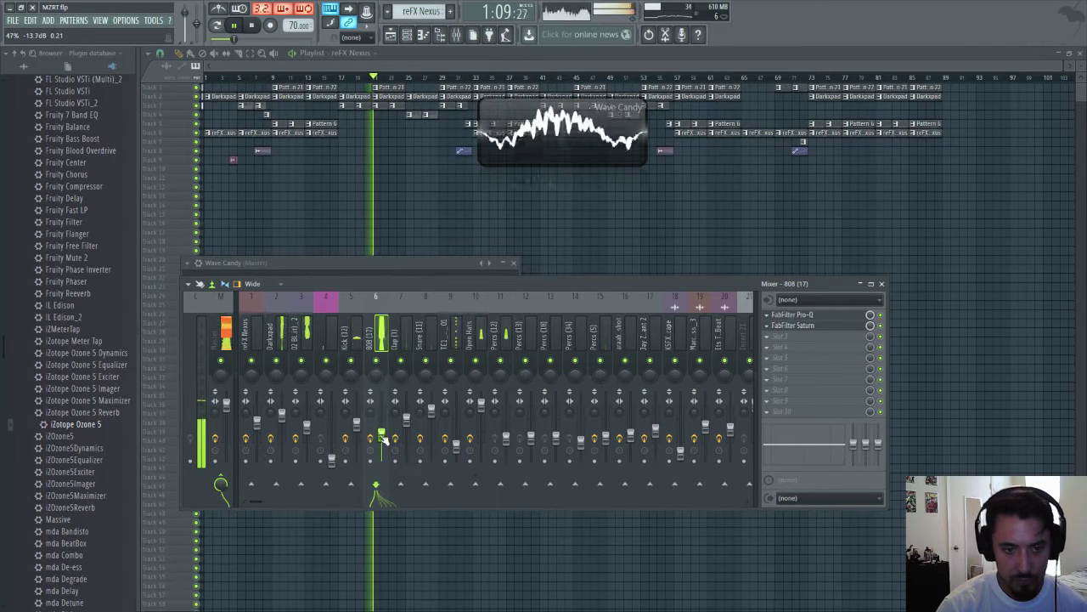
- Set the kick to about -10.0 dB and trim the snare, clap and 808 levels slightly against the playing beat
click(356, 425)
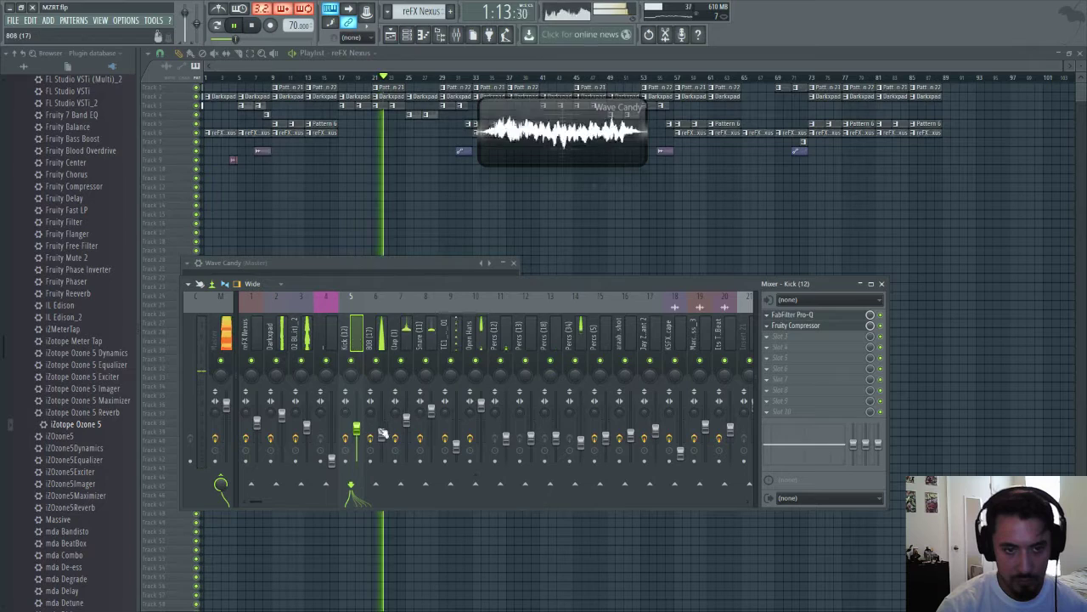
click(417, 424)
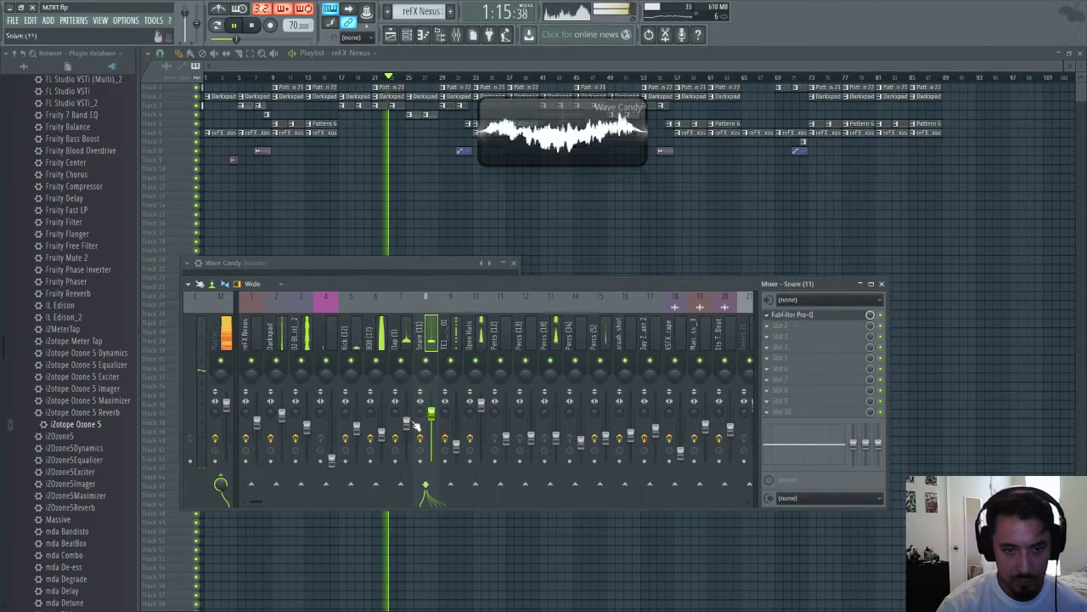
click(356, 424)
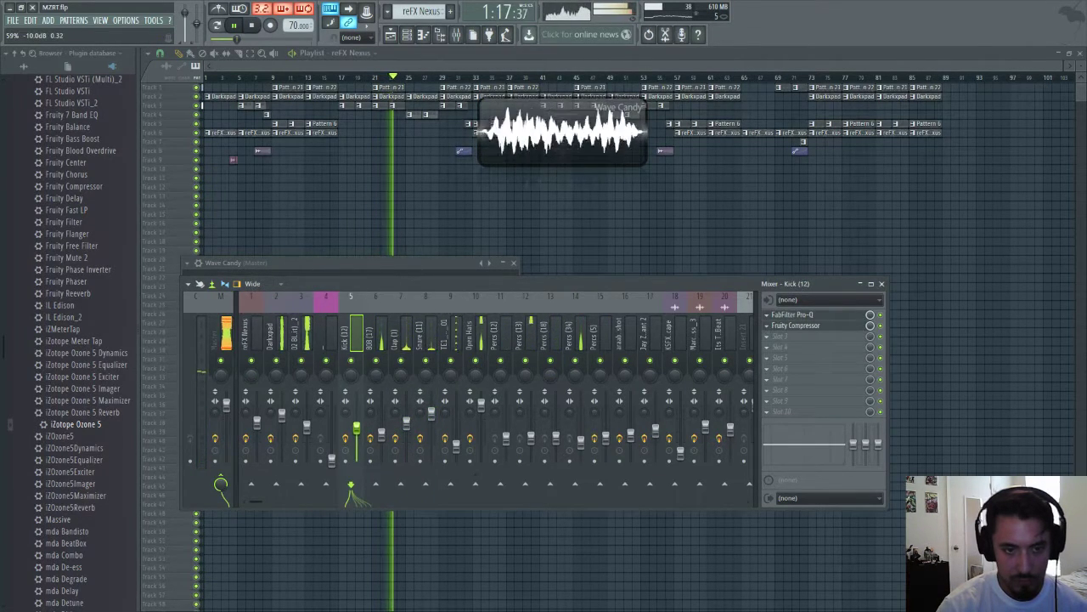
click(381, 429)
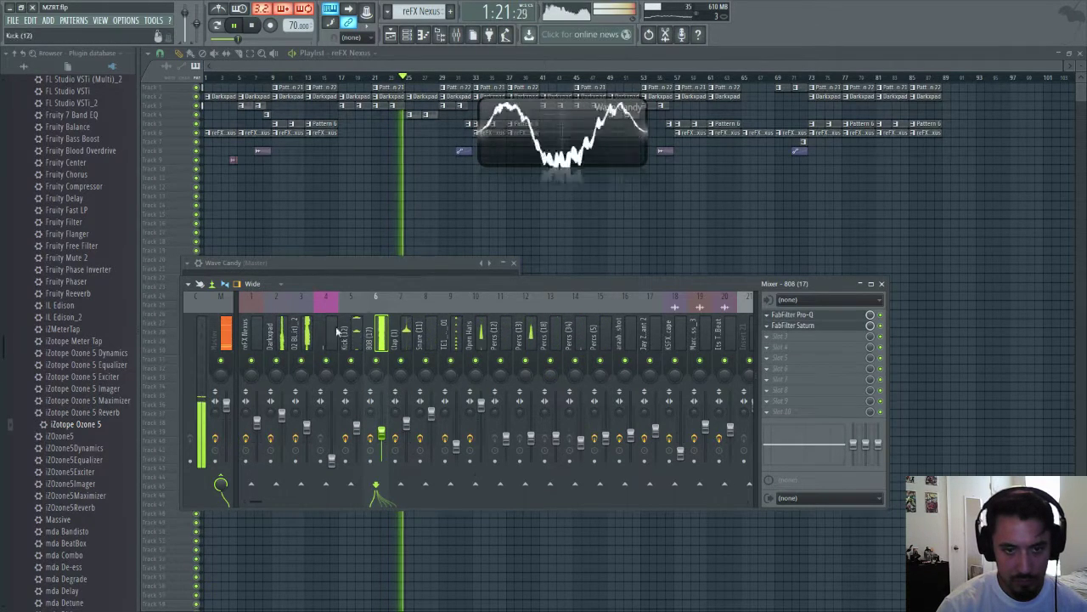
- Switch the Master's Wave Candy to Vectorscope, apply a different preset theme, and place its enlarged display over the playlist
click(219, 323)
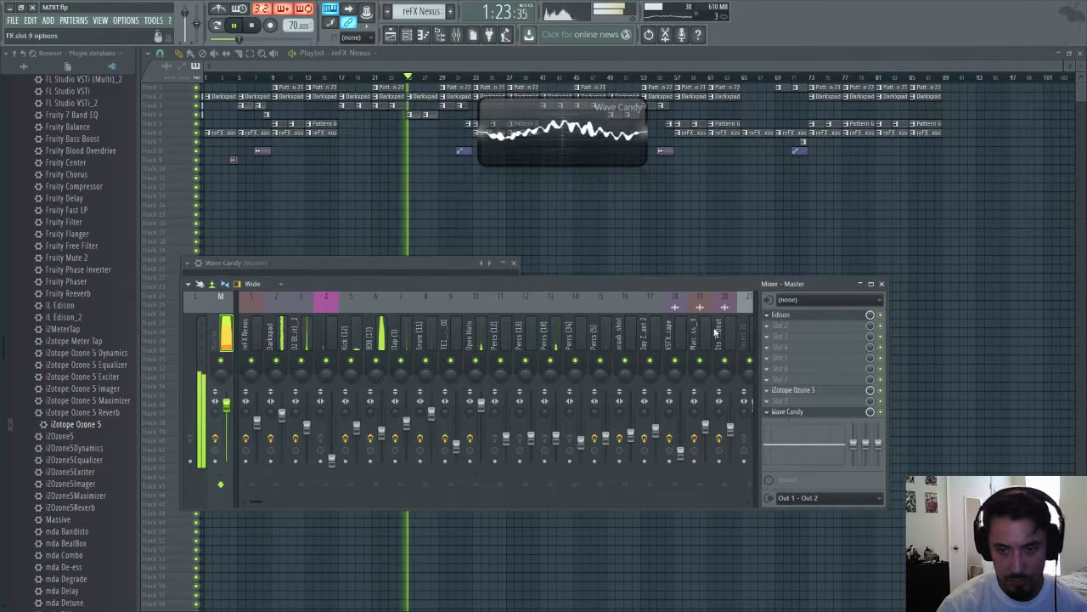
right_click(571, 145)
click(594, 225)
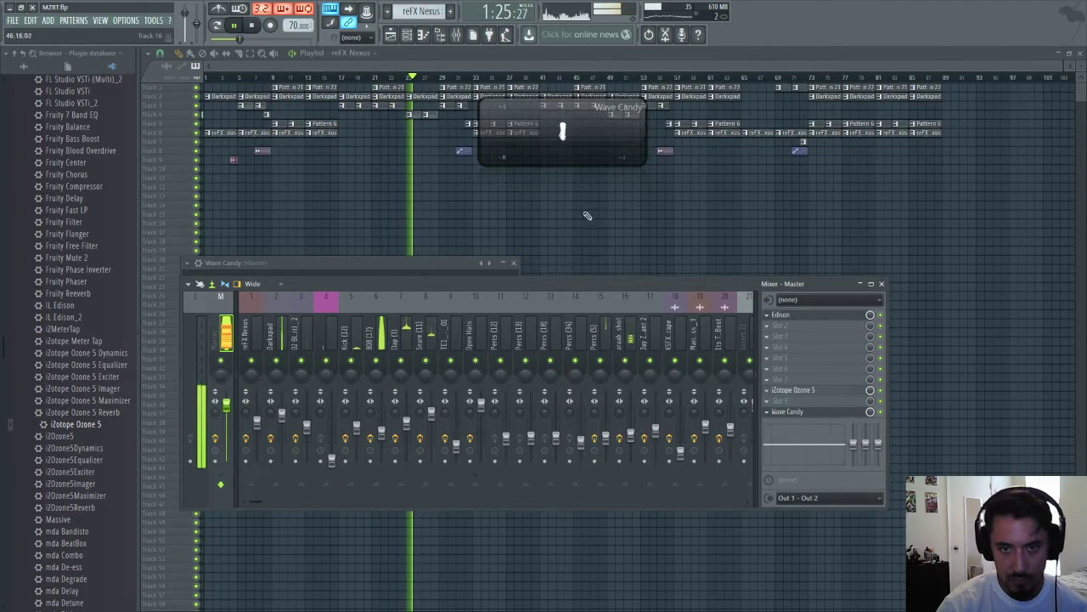
right_click(490, 264)
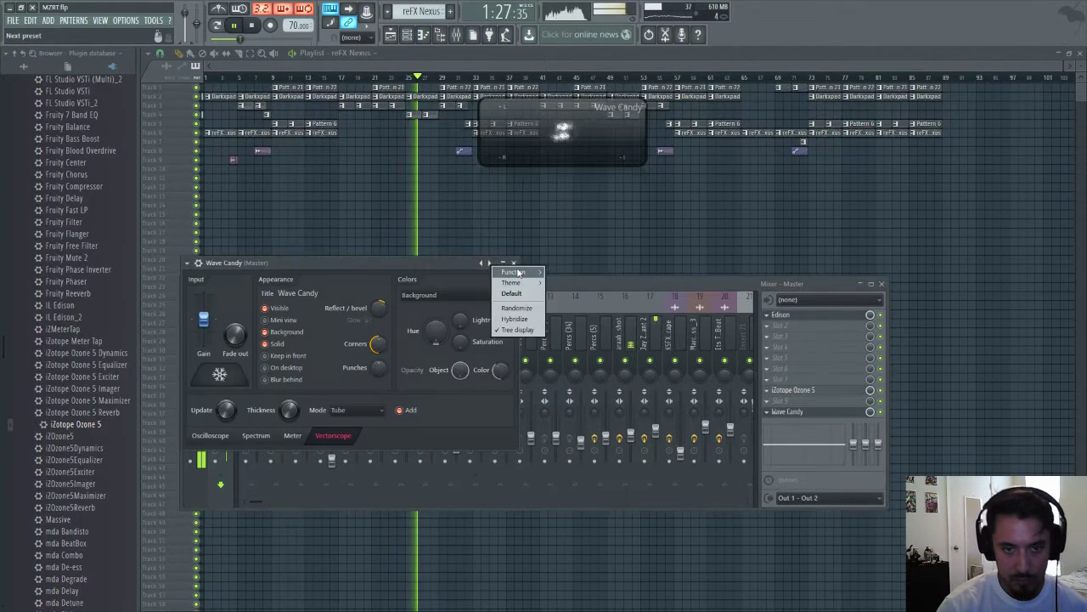
mouse_move(518, 282)
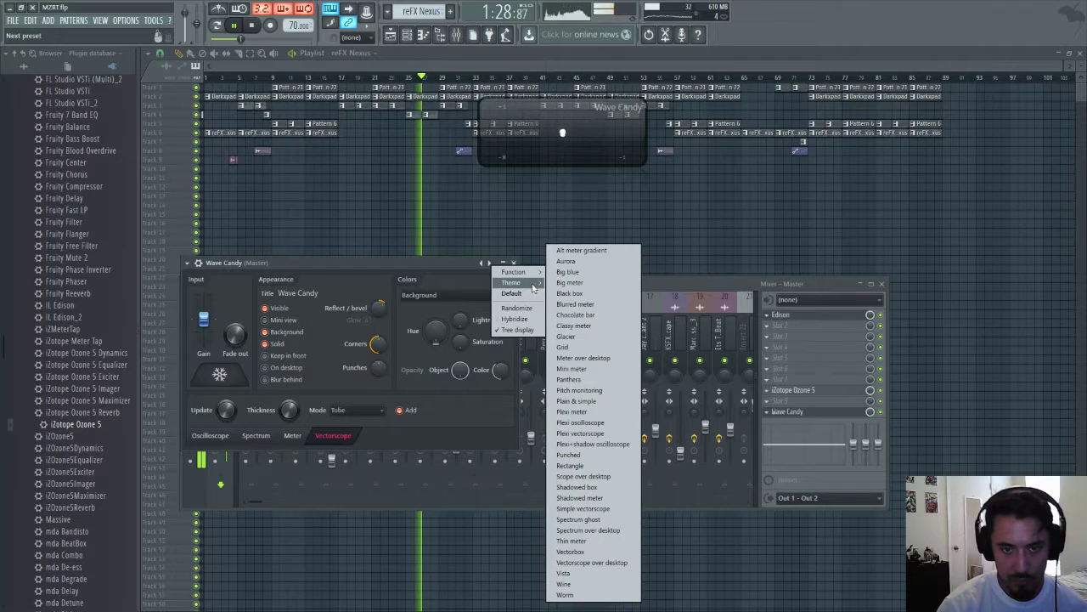
click(582, 562)
drag(599, 182, 163, 533)
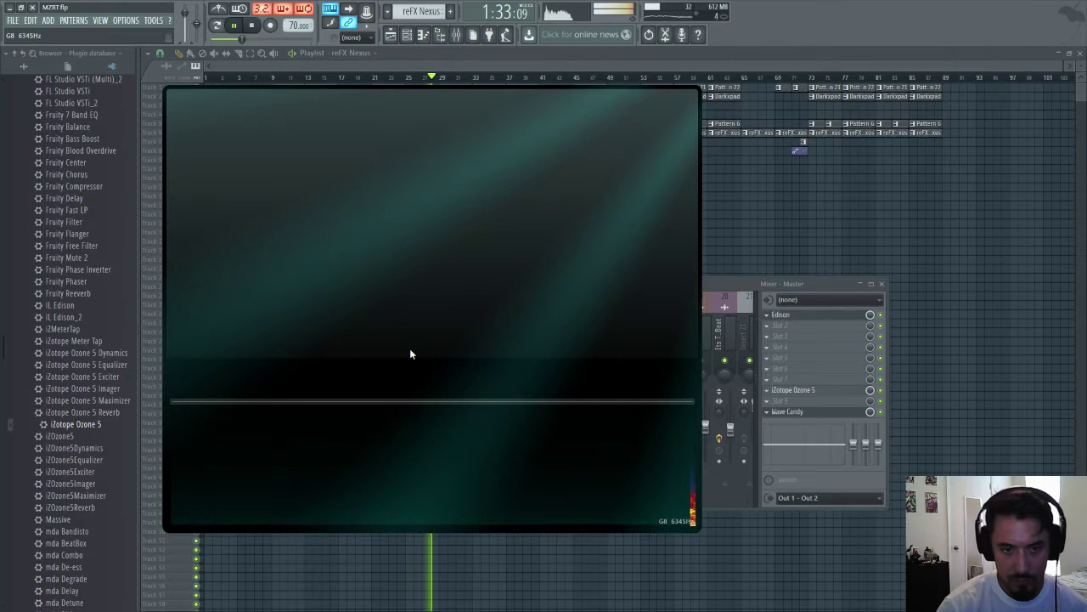
- Stop playback and set the Wave Candy display mode to Spectrum
key(space)
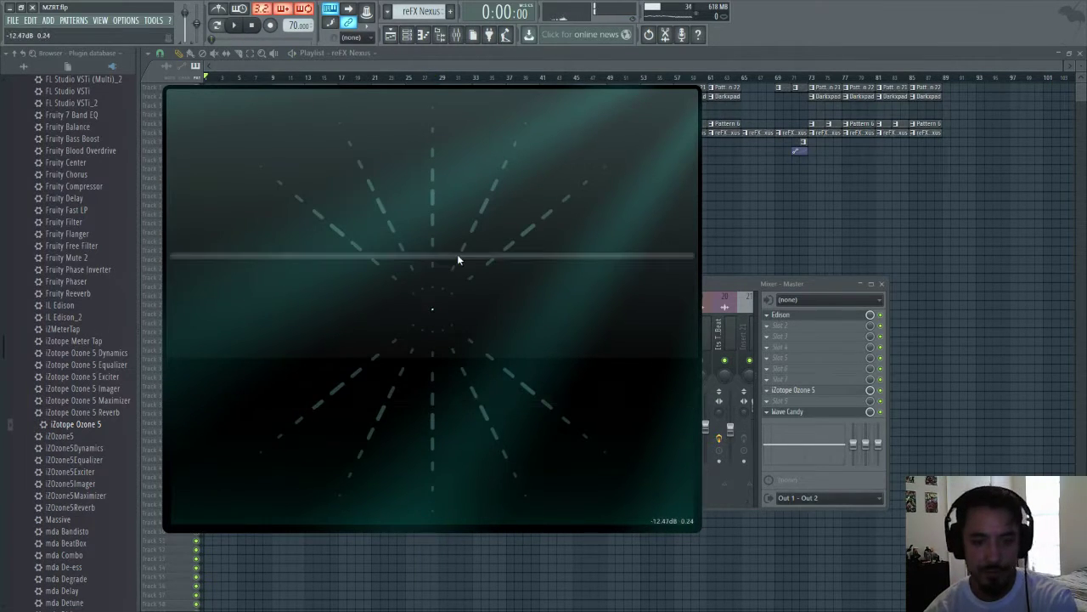
right_click(457, 254)
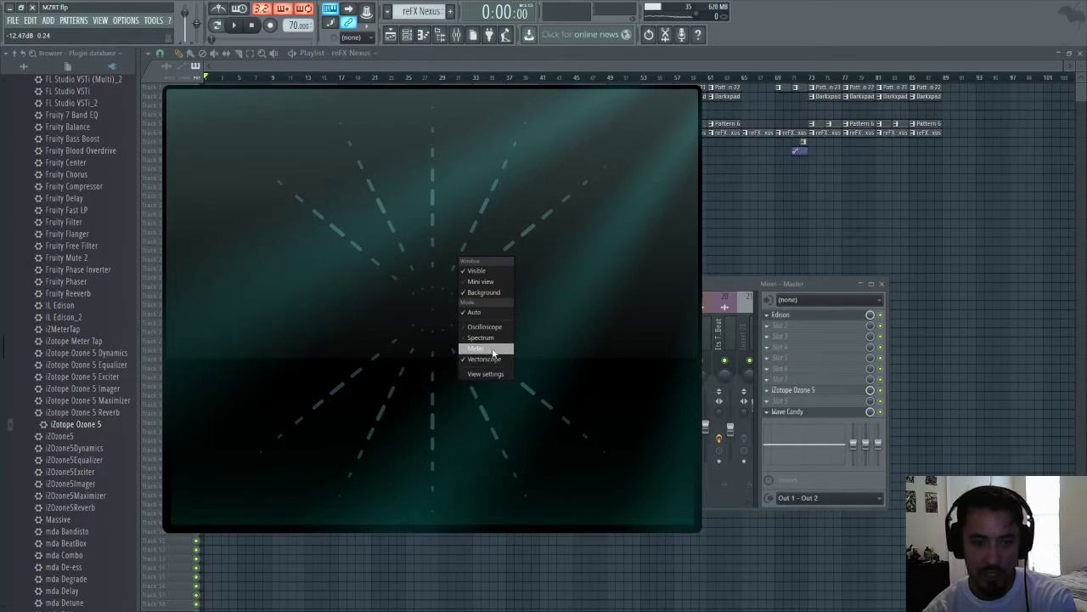
click(500, 338)
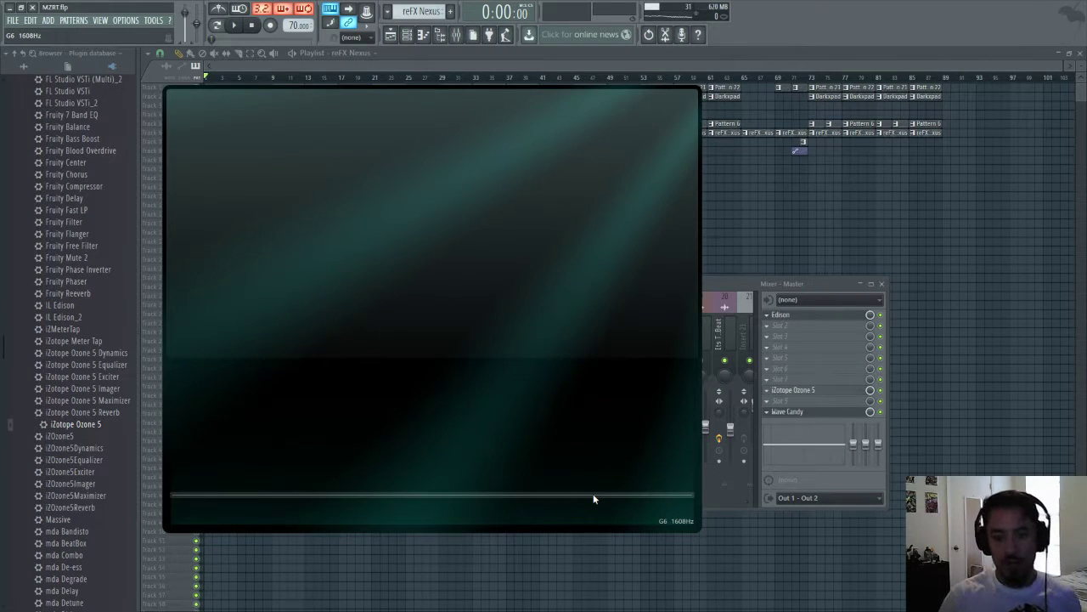
- Audition the lead-in to bar 17, then move the Eazy E 70bpm clip on Track 9 earlier to start at 16:13
key(space)
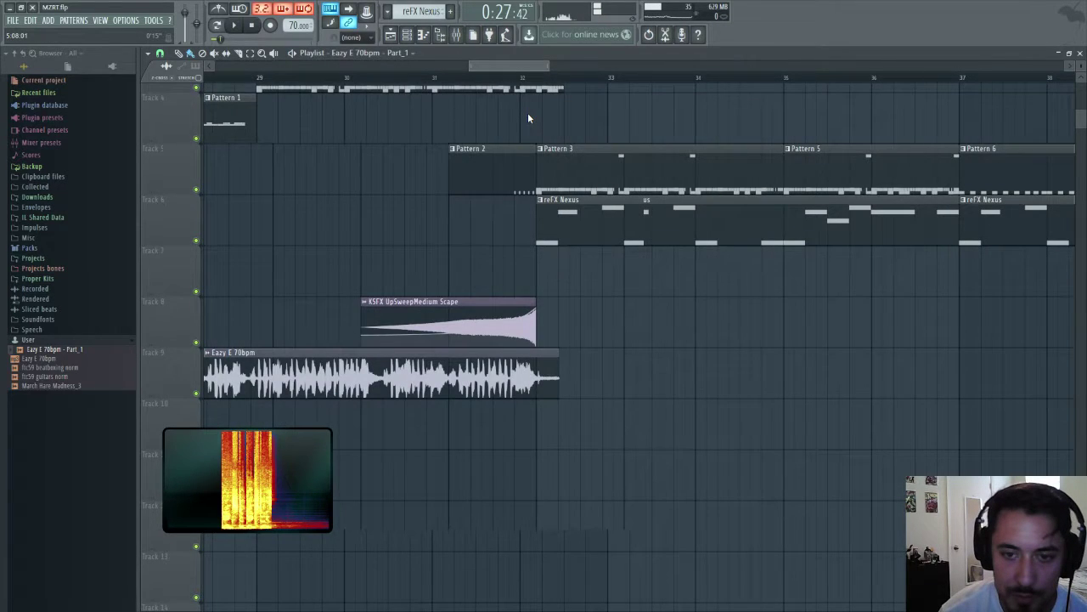
drag(527, 112, 390, 80)
click(409, 79)
key(space)
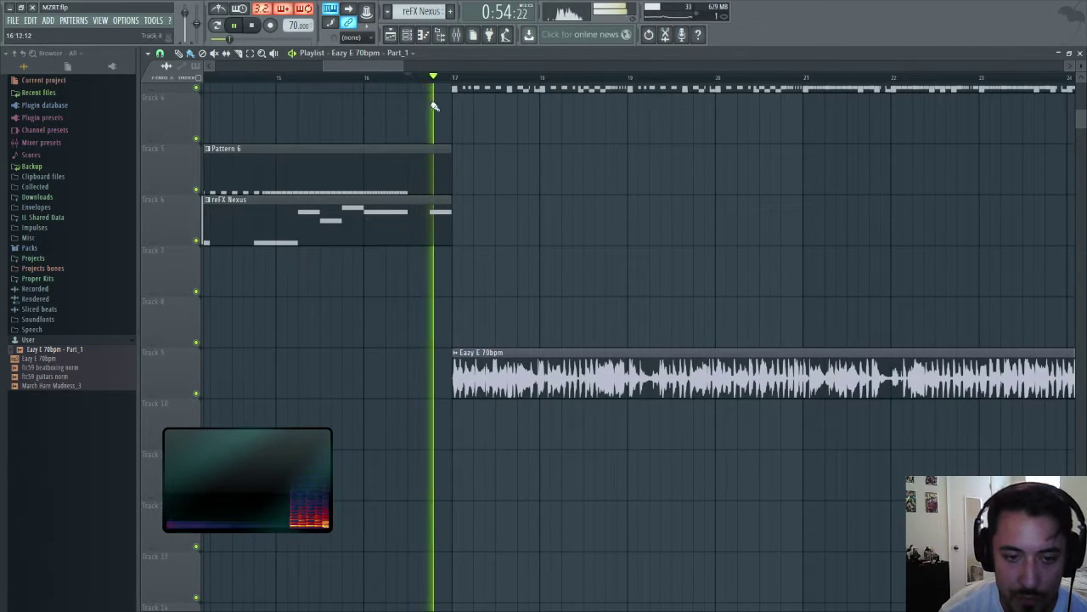
key(space)
mouse_move(512, 373)
mouse_down()
mouse_move(476, 374)
mouse_move(491, 374)
mouse_up()
- Play the song from bar 17 to check the Eazy E 70bpm clip's timing against the beat, then stop
click(452, 79)
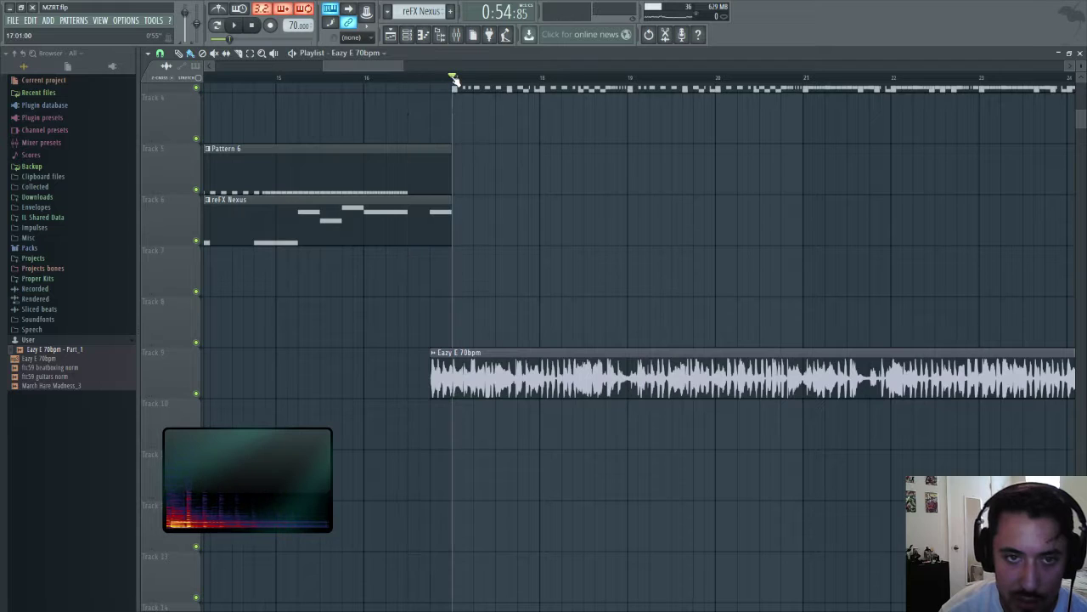
key(space)
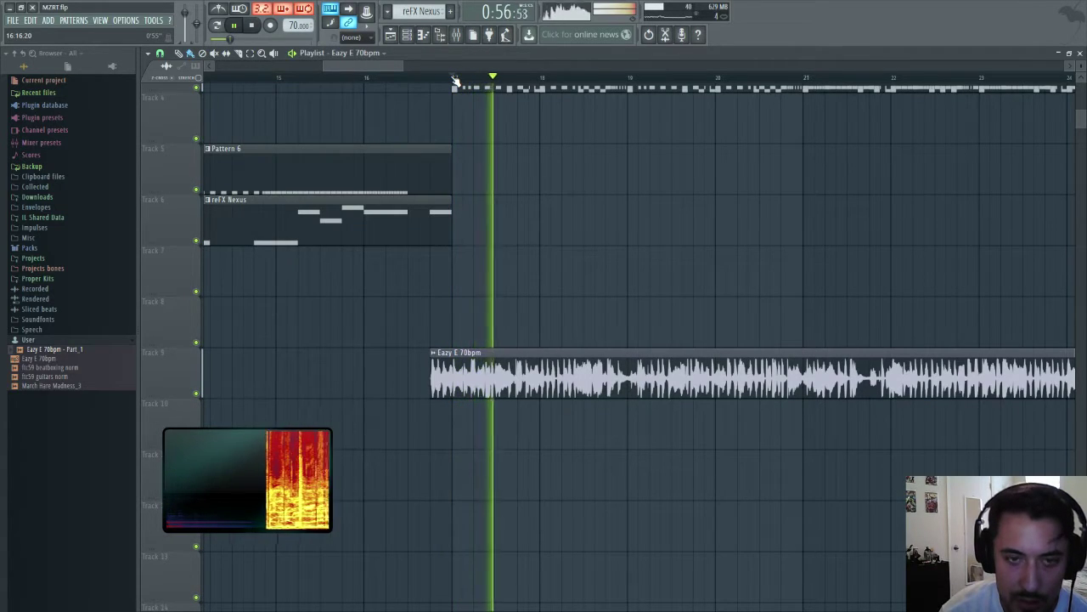
scroll(468, 81, down, 3)
scroll(480, 88, down, 3)
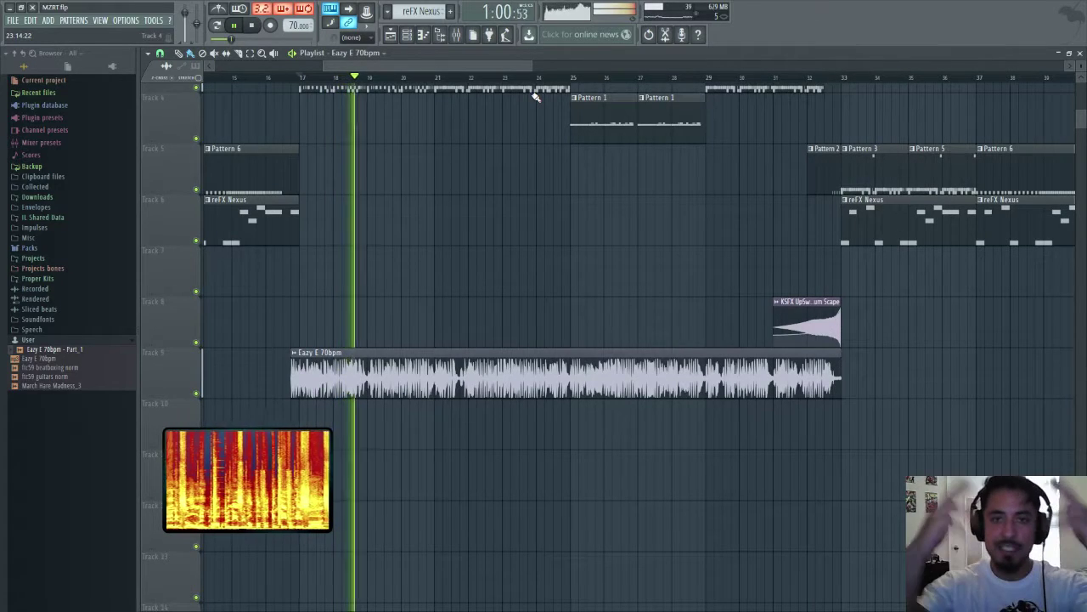
key(space)
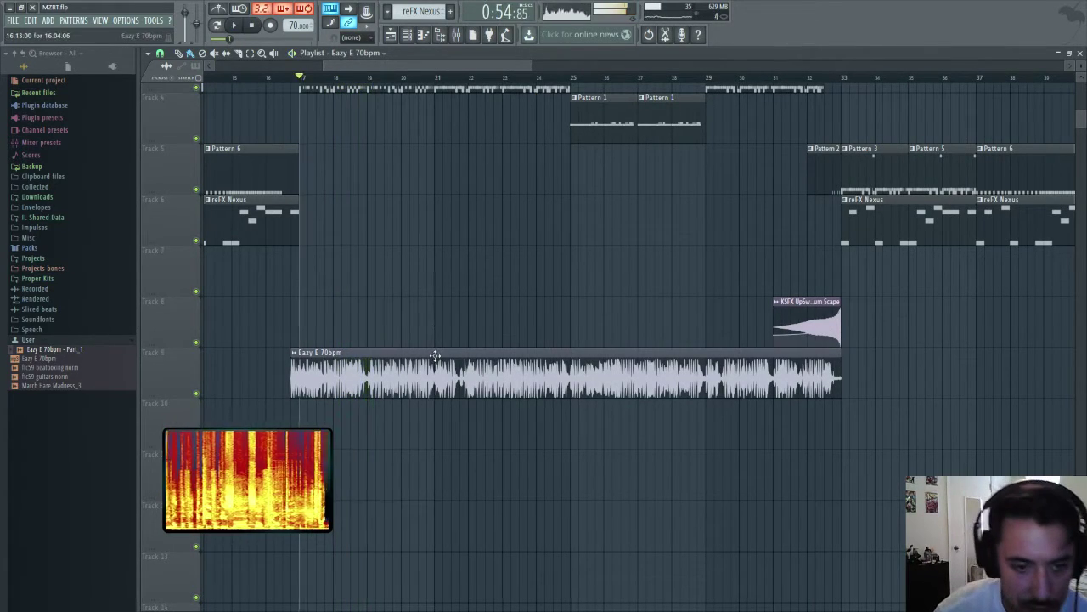
- Assign the Eazy E 70bpm clip's channel to free mixer track 21 and lower that track's fader to about 41%
double_click(435, 355)
click(226, 179)
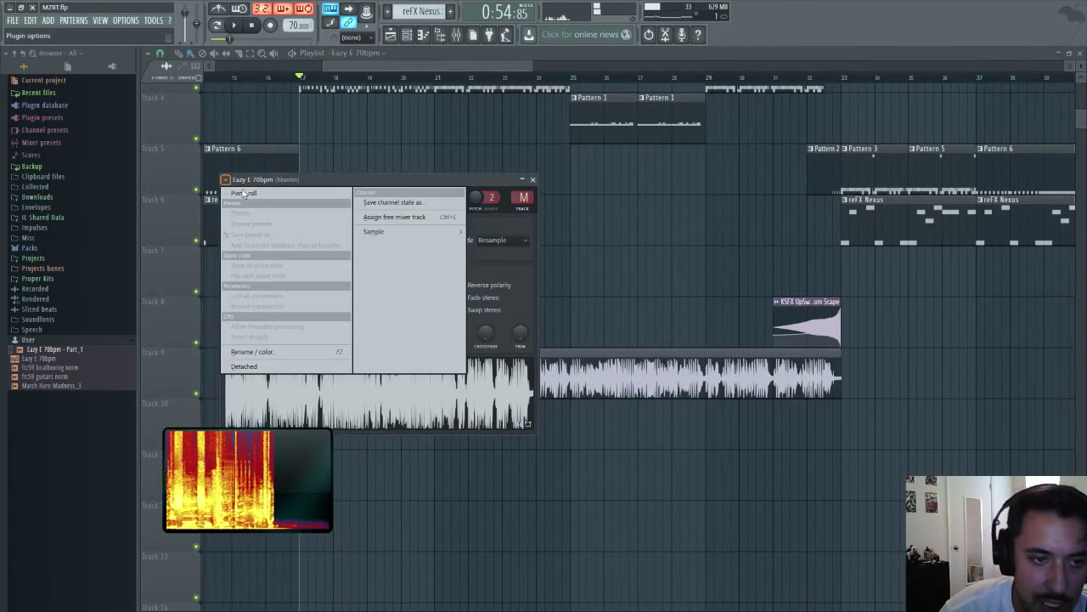
click(394, 217)
drag(746, 403, 748, 438)
- Play the song from bar 17 to check the Eazy E 70bpm vocal's level in the mix, then stop
key(space)
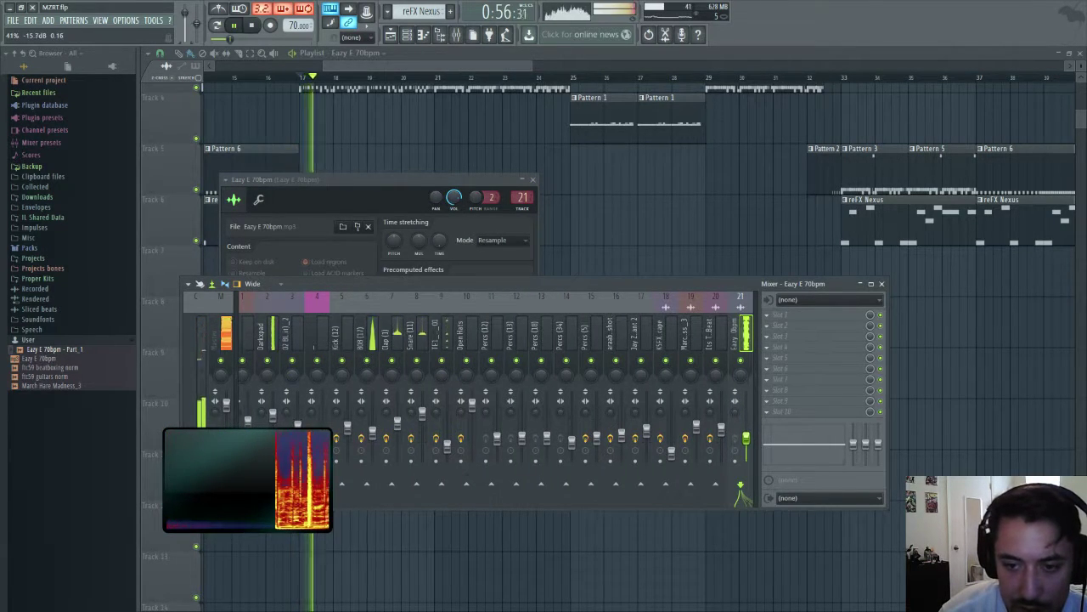
click(438, 63)
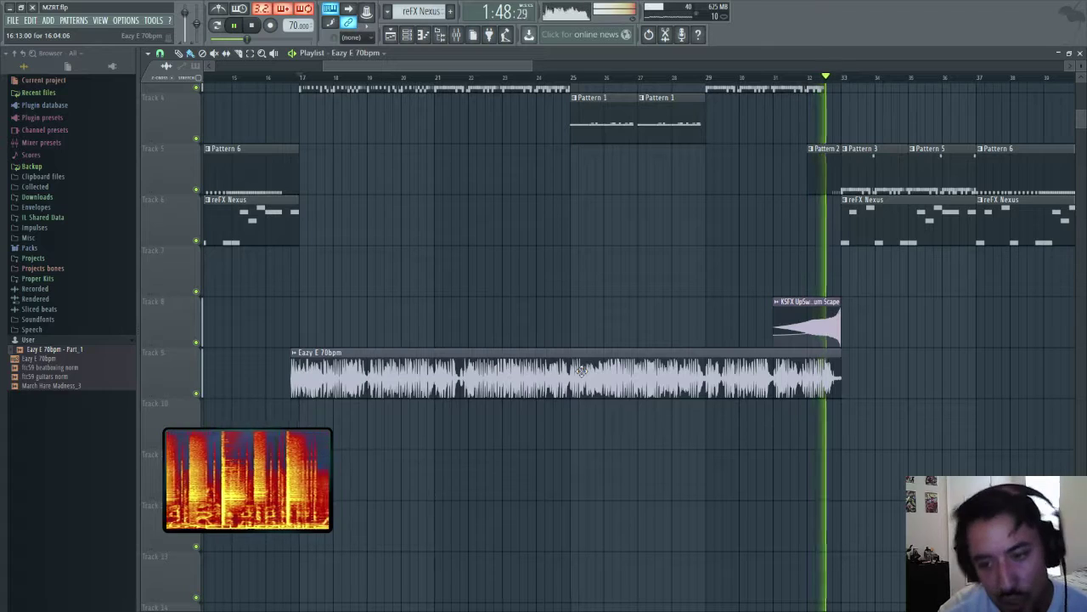
key(space)
- Remove the Eazy E 70bpm clip from Track 9 and delete the Eazy E 70bpm - Part_1 channel from the project
right_click(414, 361)
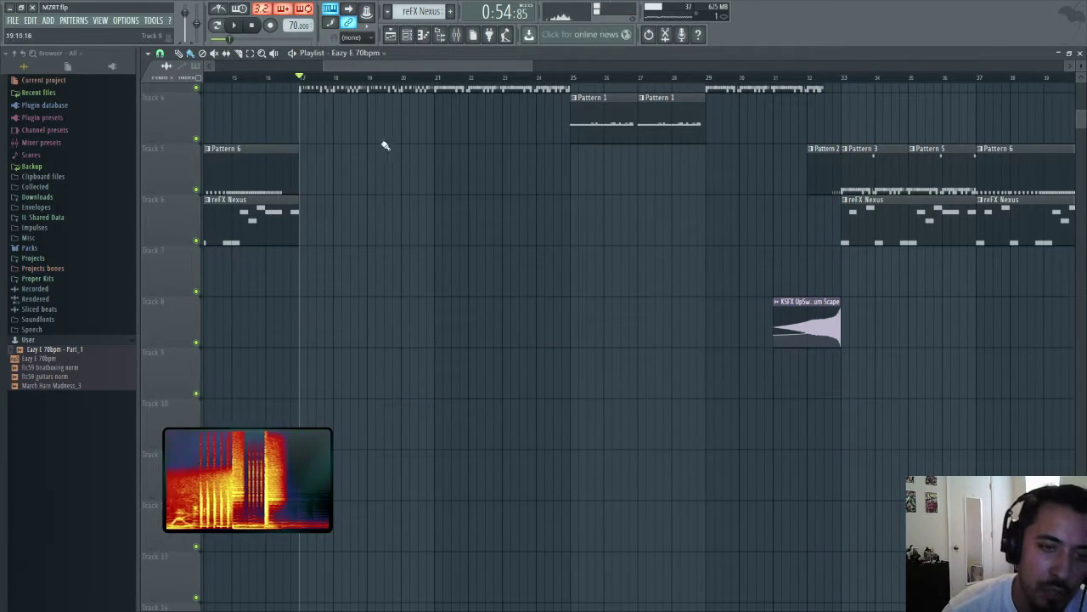
click(407, 34)
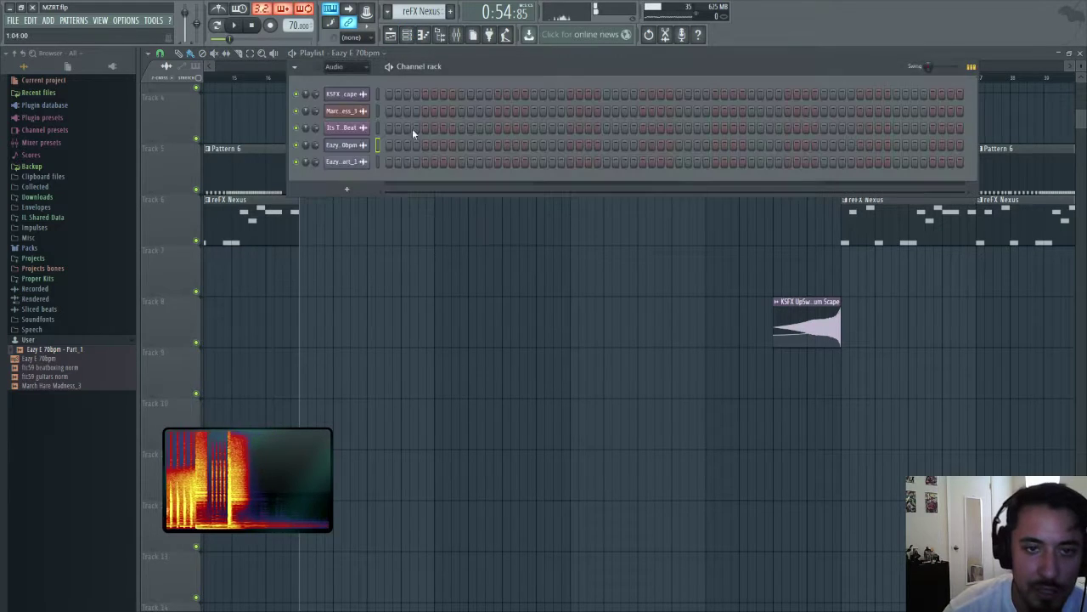
right_click(367, 162)
click(379, 165)
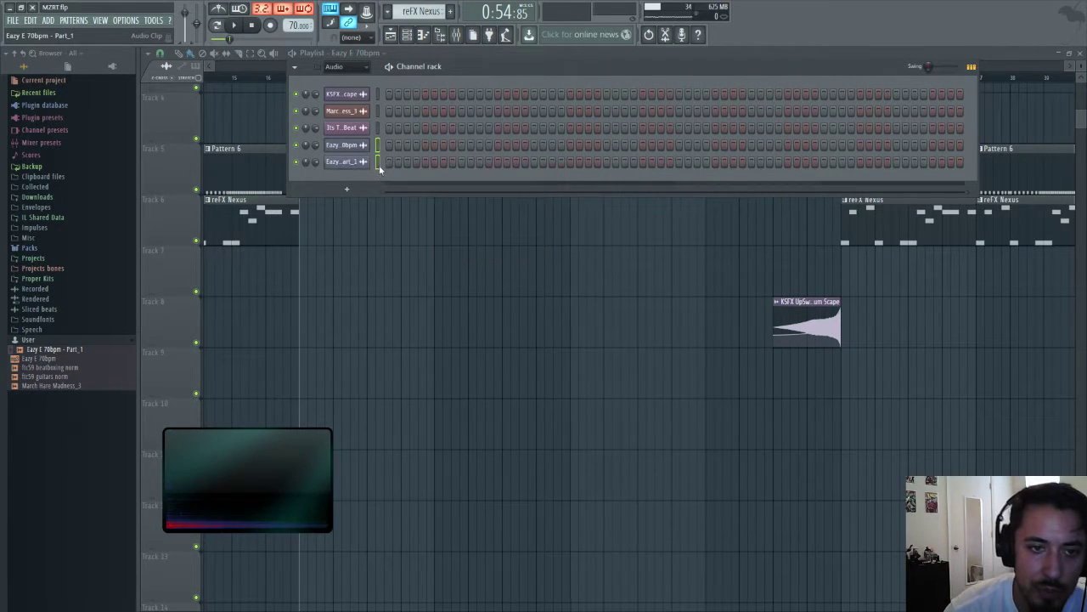
right_click(367, 161)
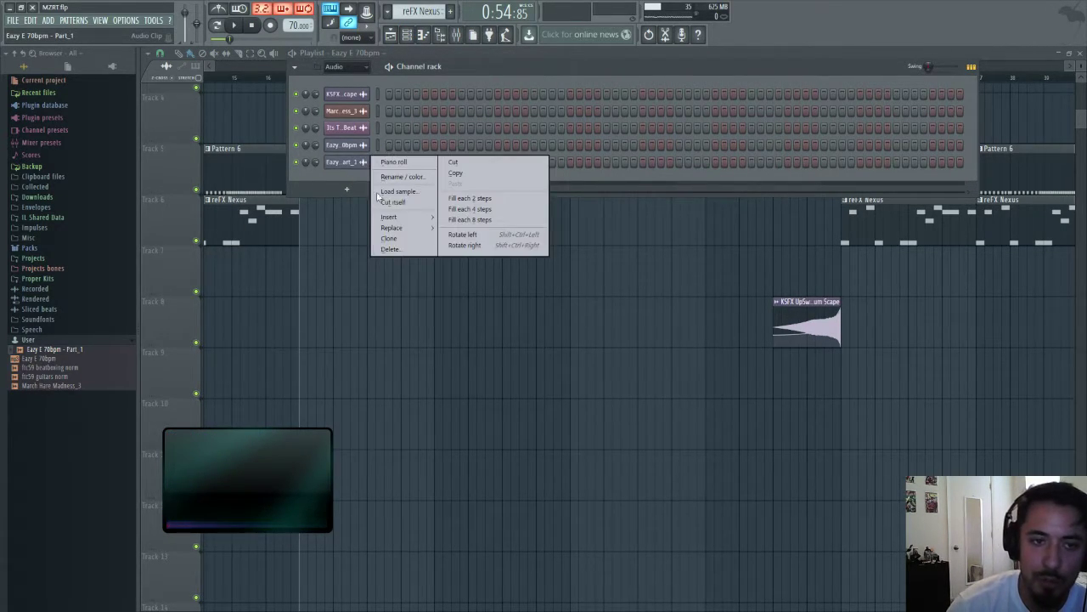
click(402, 250)
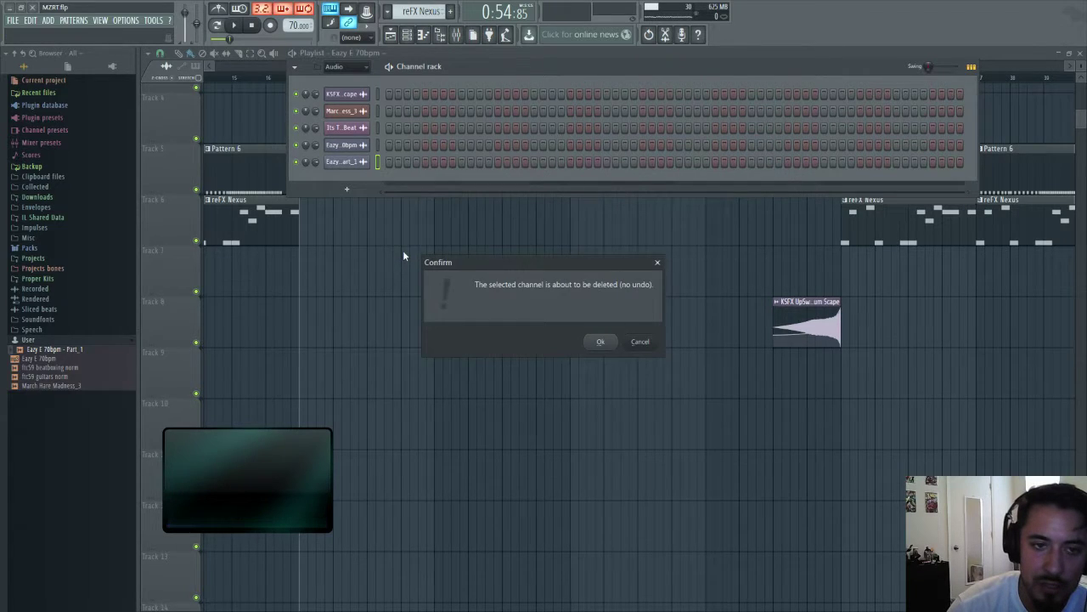
click(601, 339)
- Delete the remaining Eazy E 70bpm channel from the channel rack's audio group
right_click(364, 145)
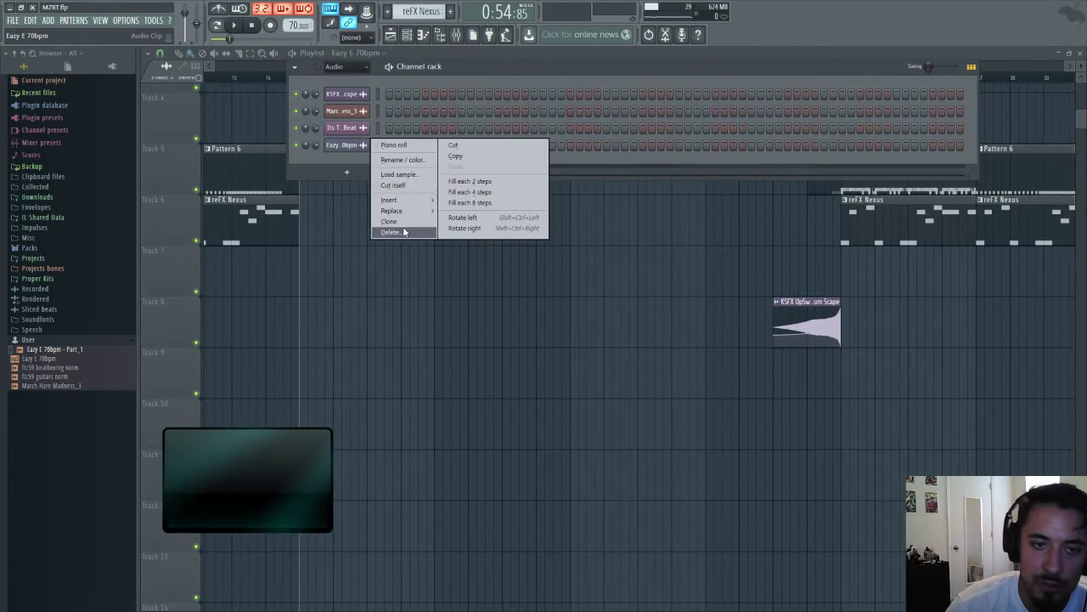
click(403, 229)
click(601, 341)
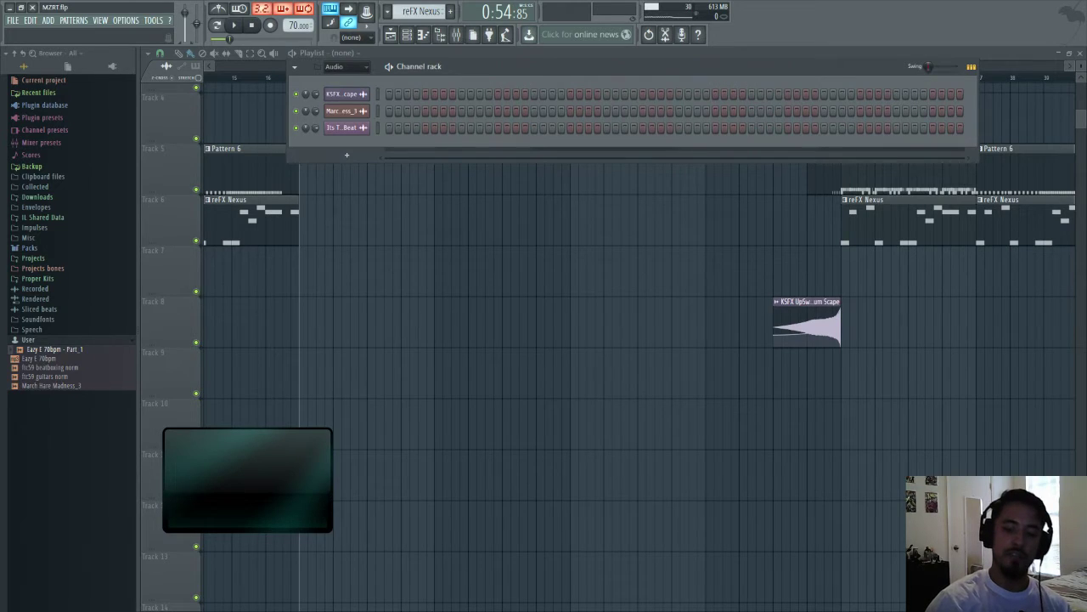
key(F11)
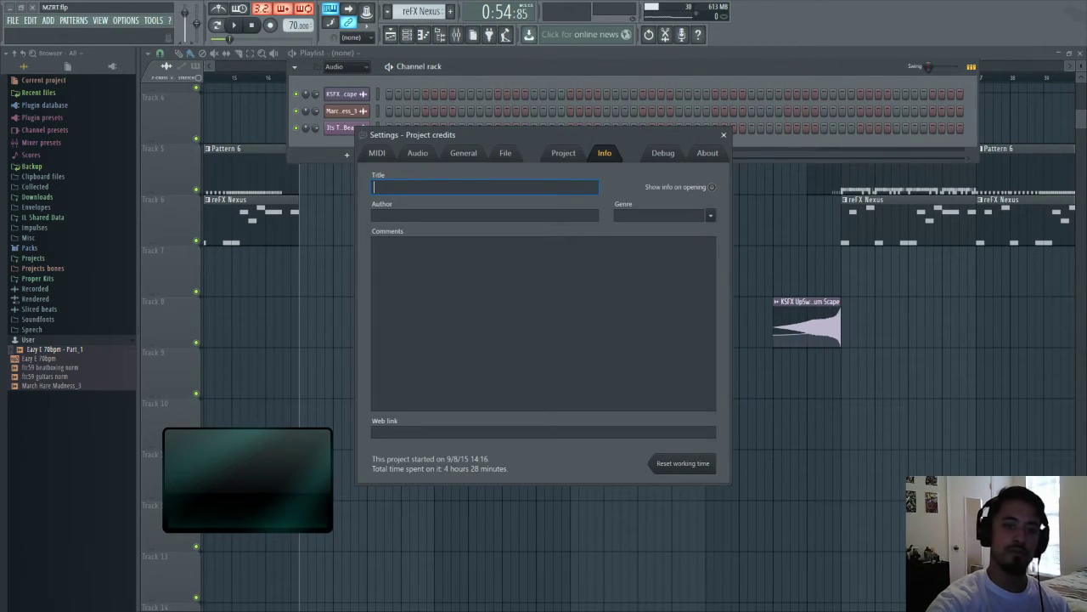
click(724, 135)
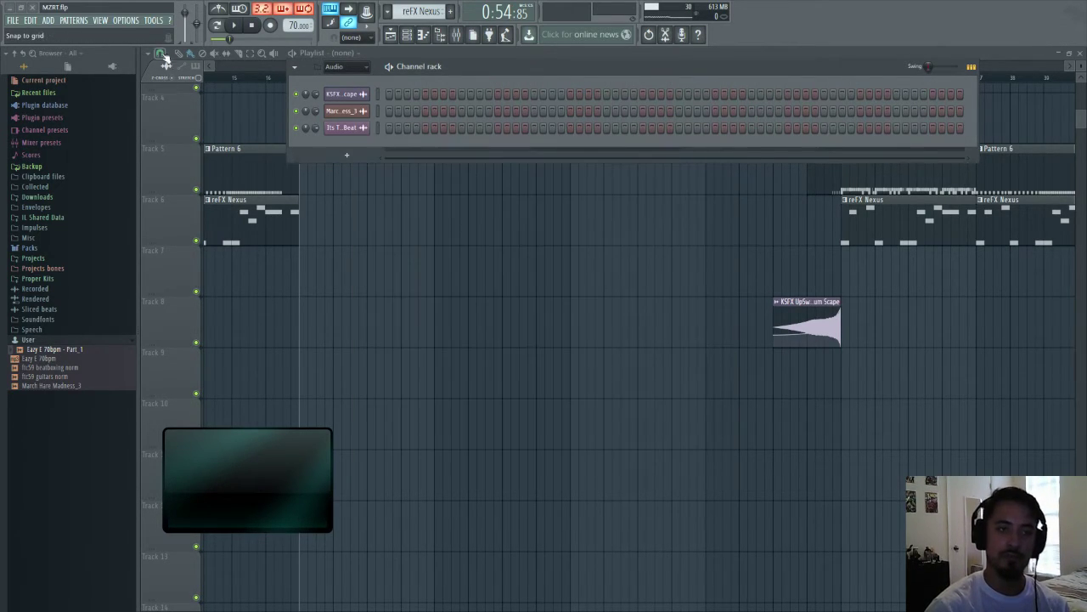
- Switch to Open Broadcaster Software and stop the stream
click(11, 8)
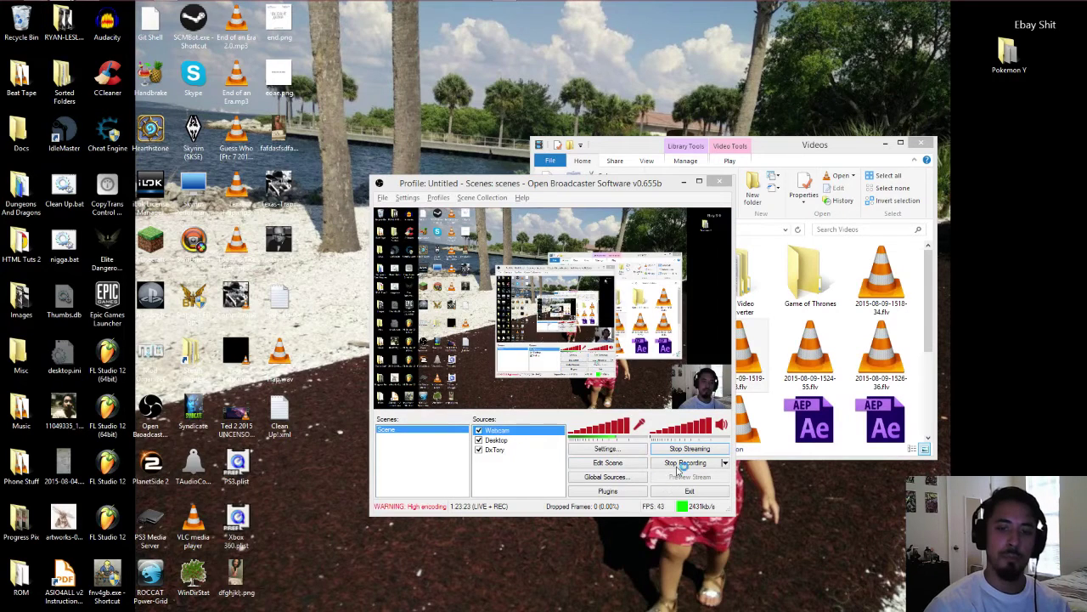
click(708, 449)
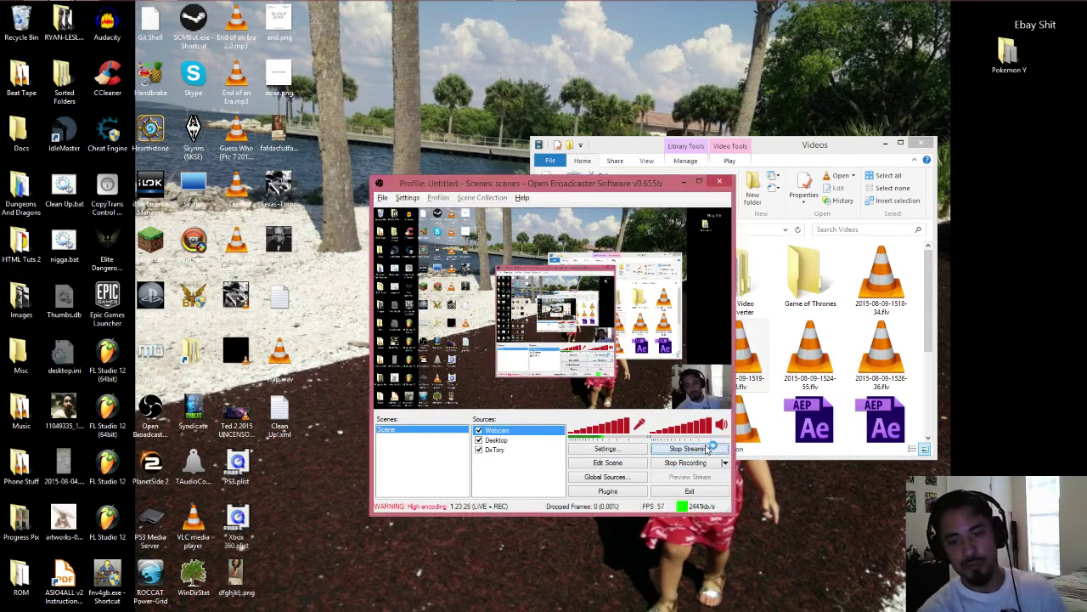